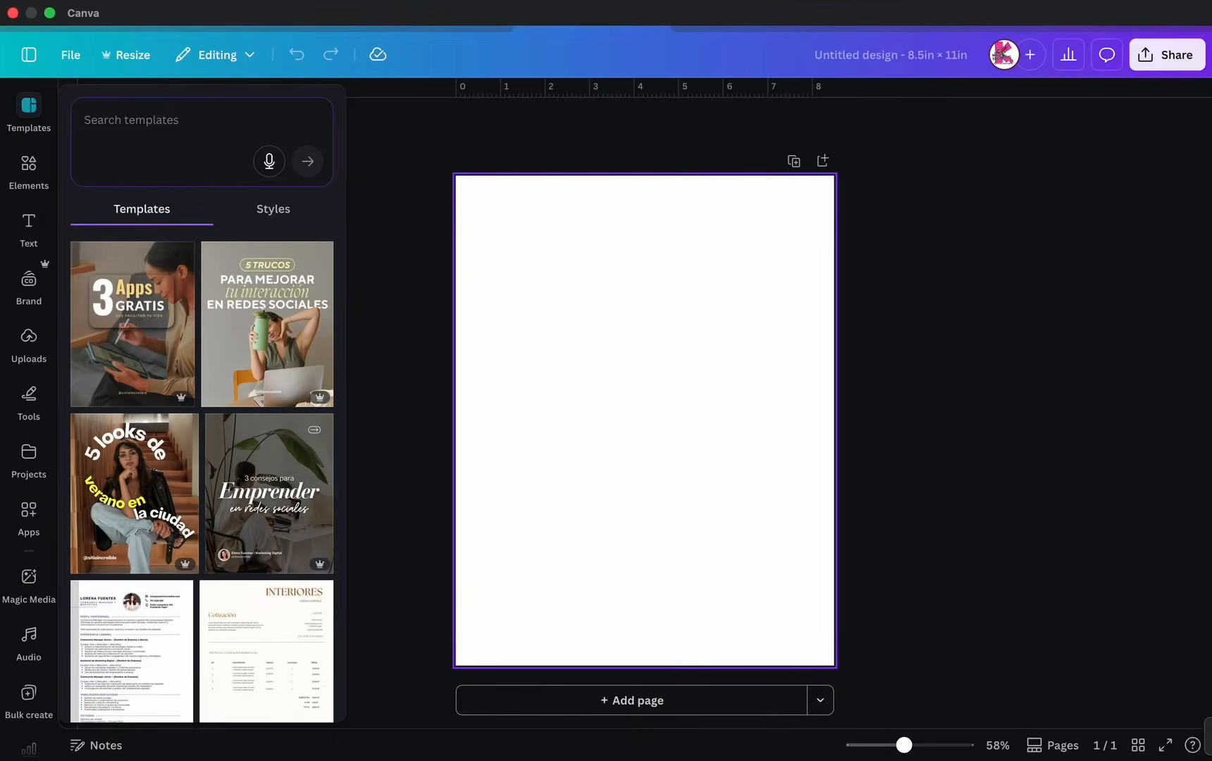
- Search your saved Canva projects for 'basketball jersey' to list jersey designs and images
click(29, 171)
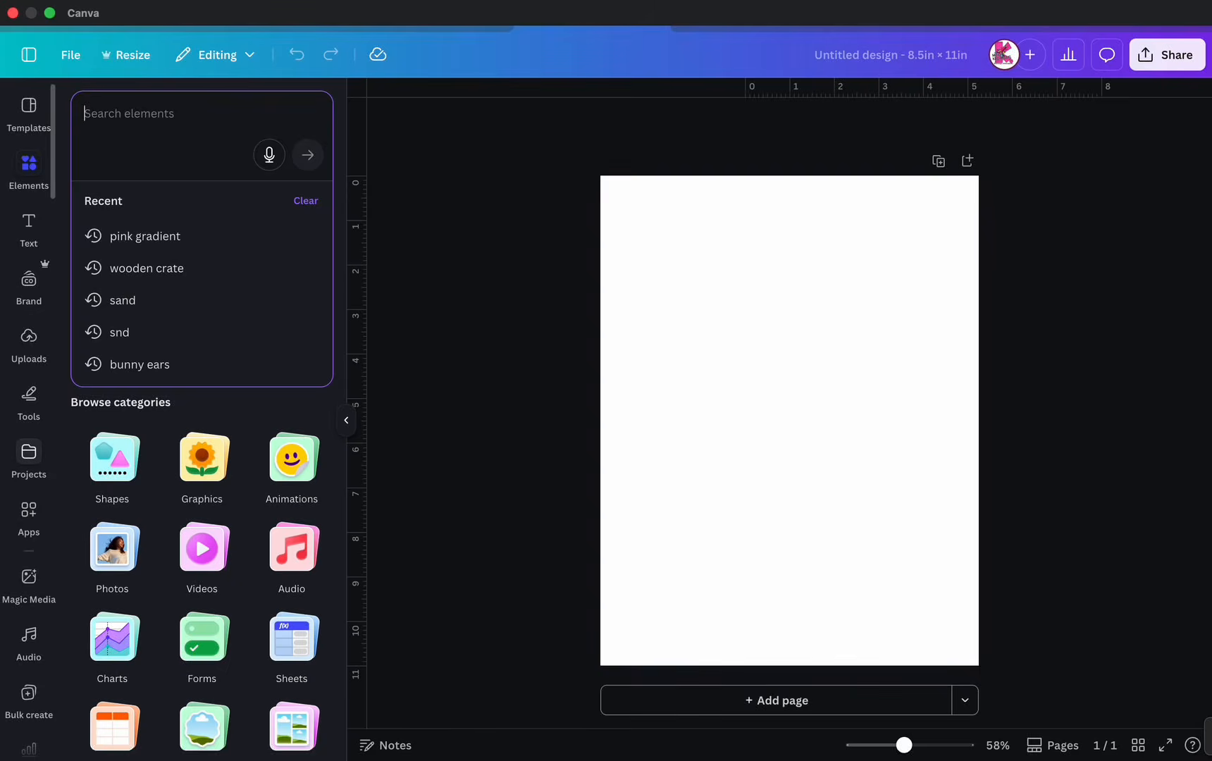
click(29, 458)
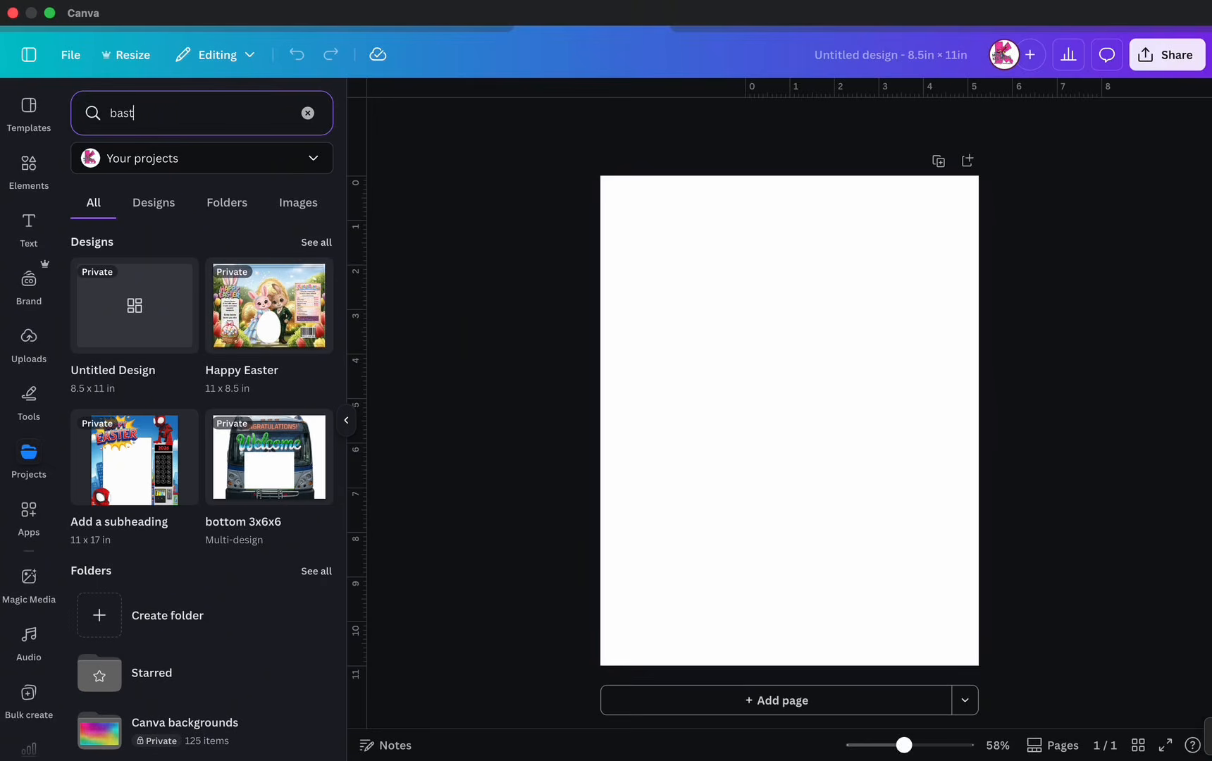
key(BackSpace)
text(basketball jersey)
key(Return)
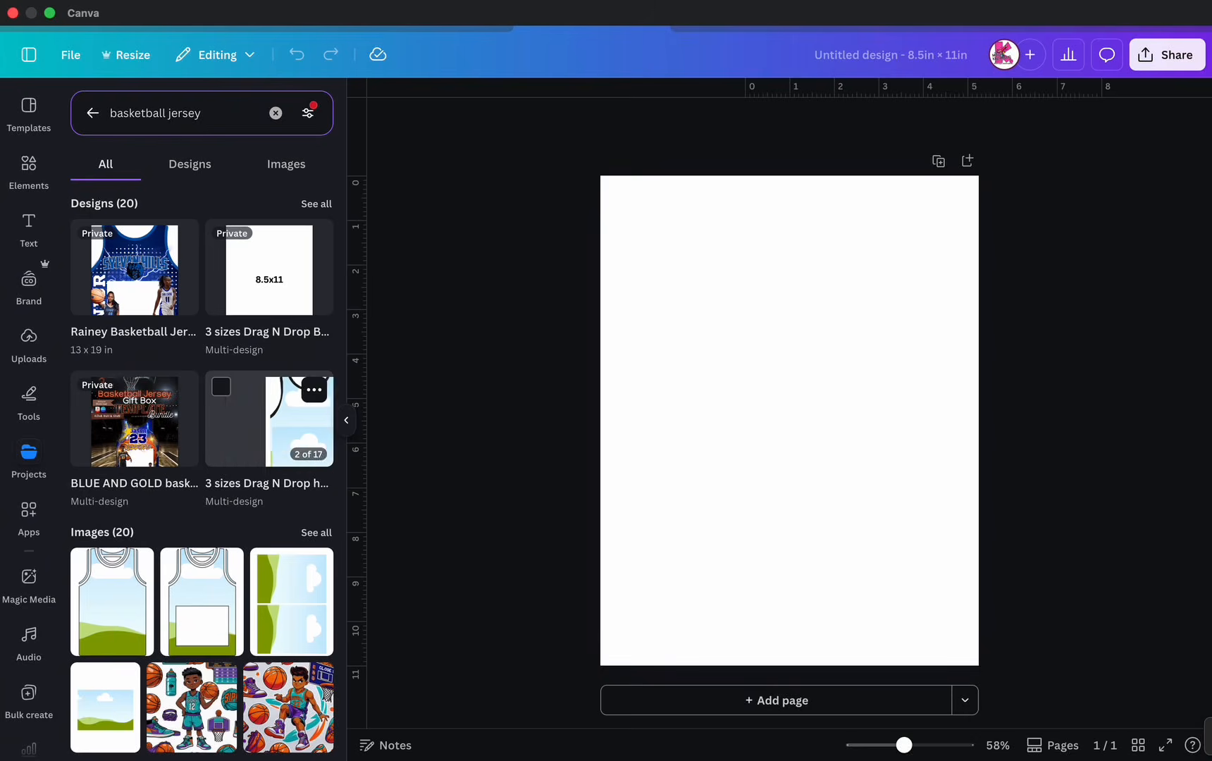
- Apply the 3-sizes half jersey page to the blank page and delete its lower cloud frame
click(269, 423)
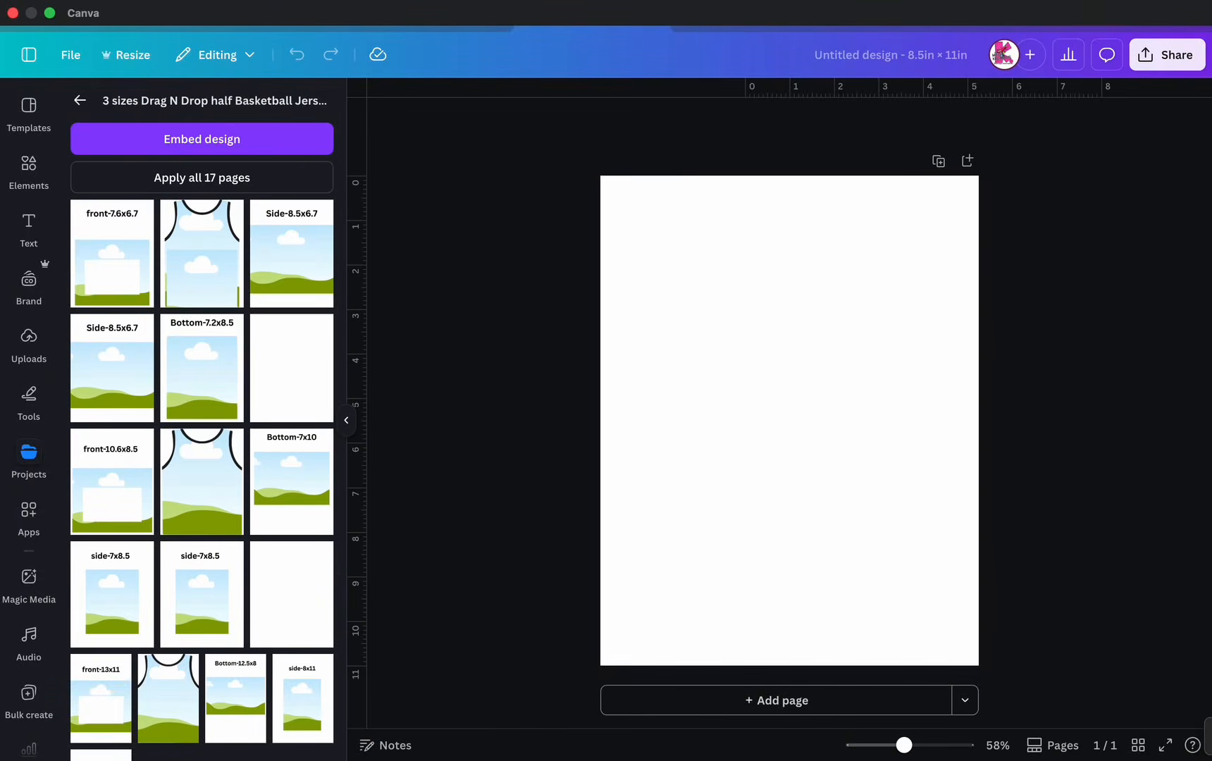
click(201, 254)
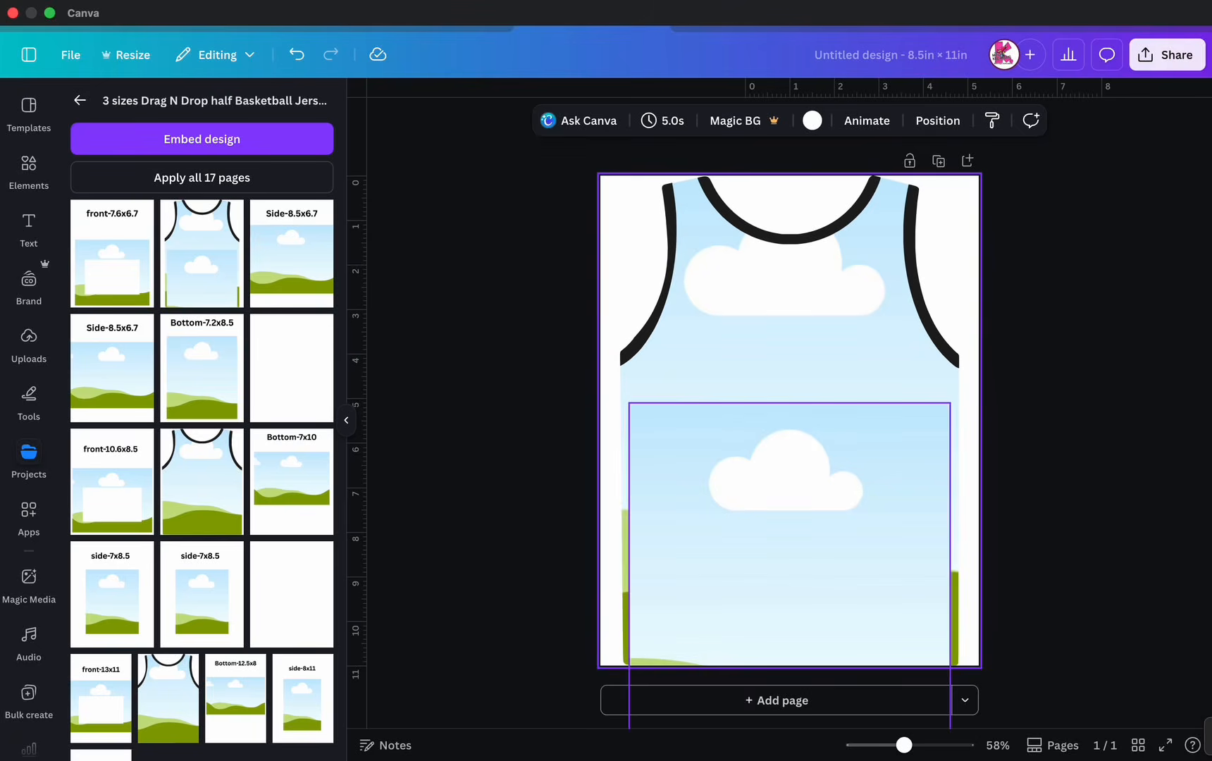
click(796, 507)
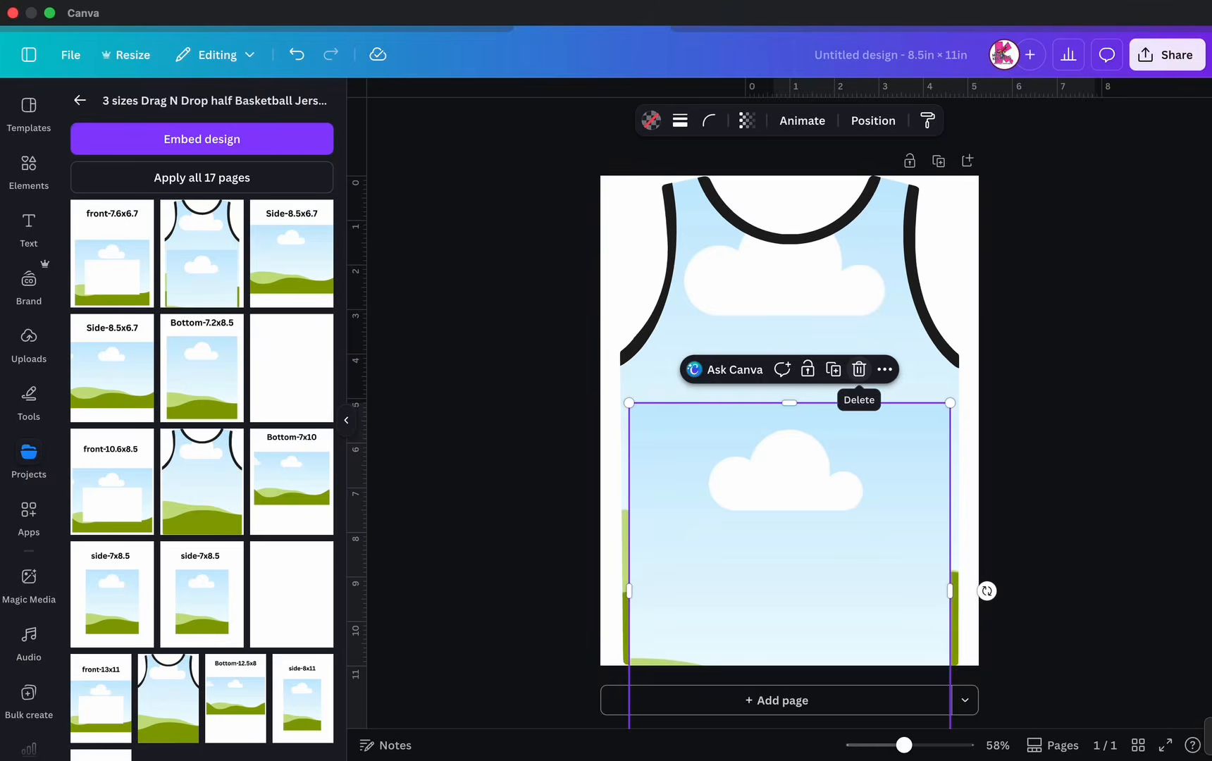
click(859, 369)
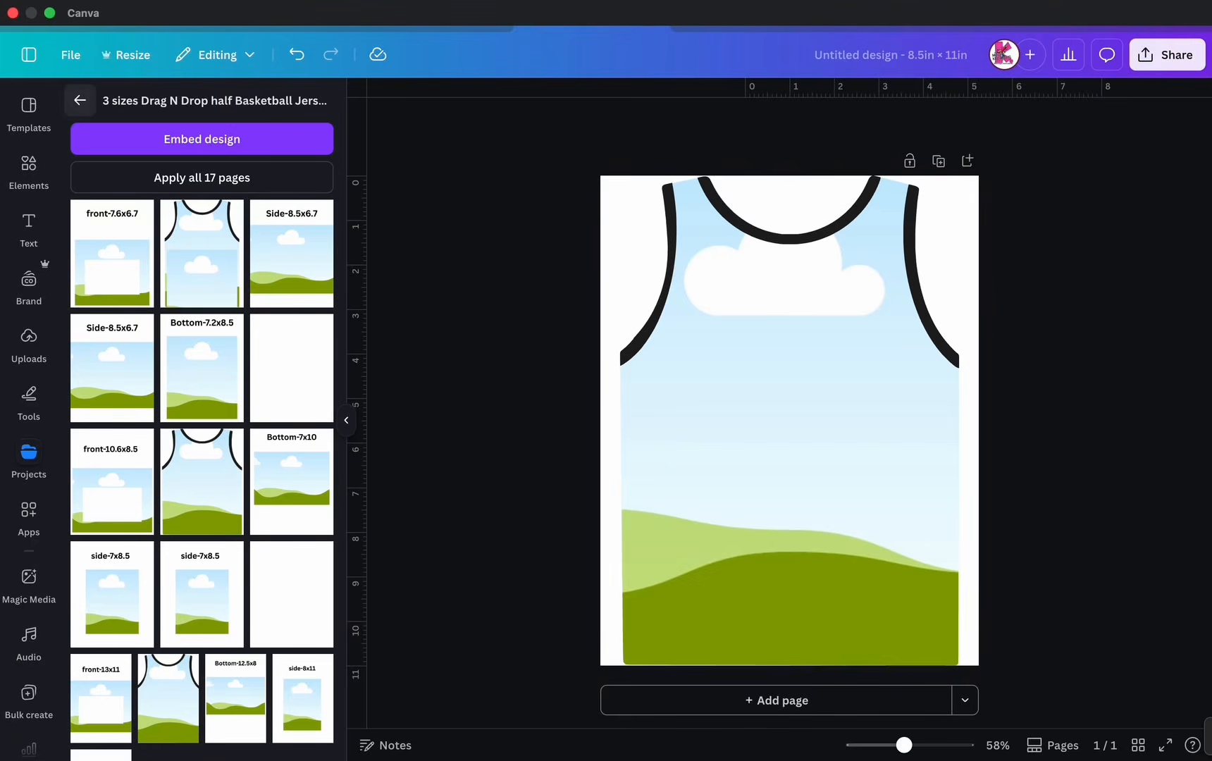
click(80, 100)
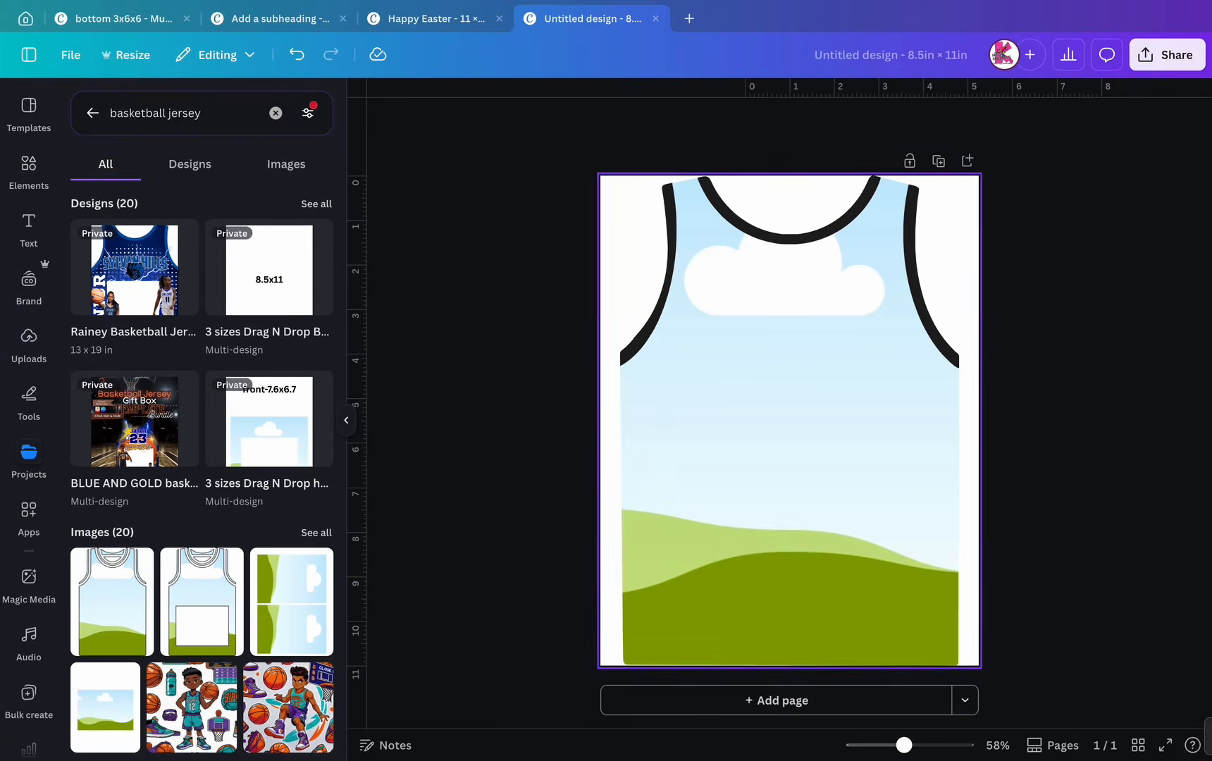
click(610, 310)
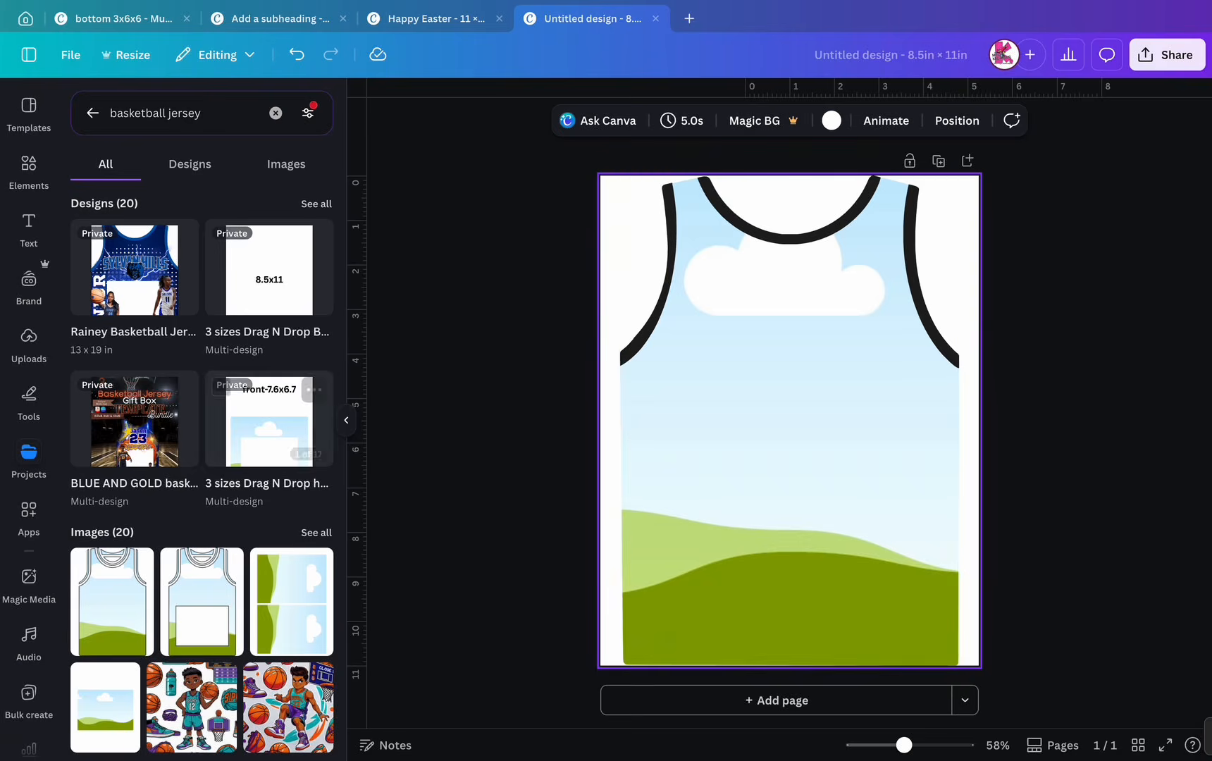
- Shrink the tank-top jersey group and move it up toward the upper left
click(346, 419)
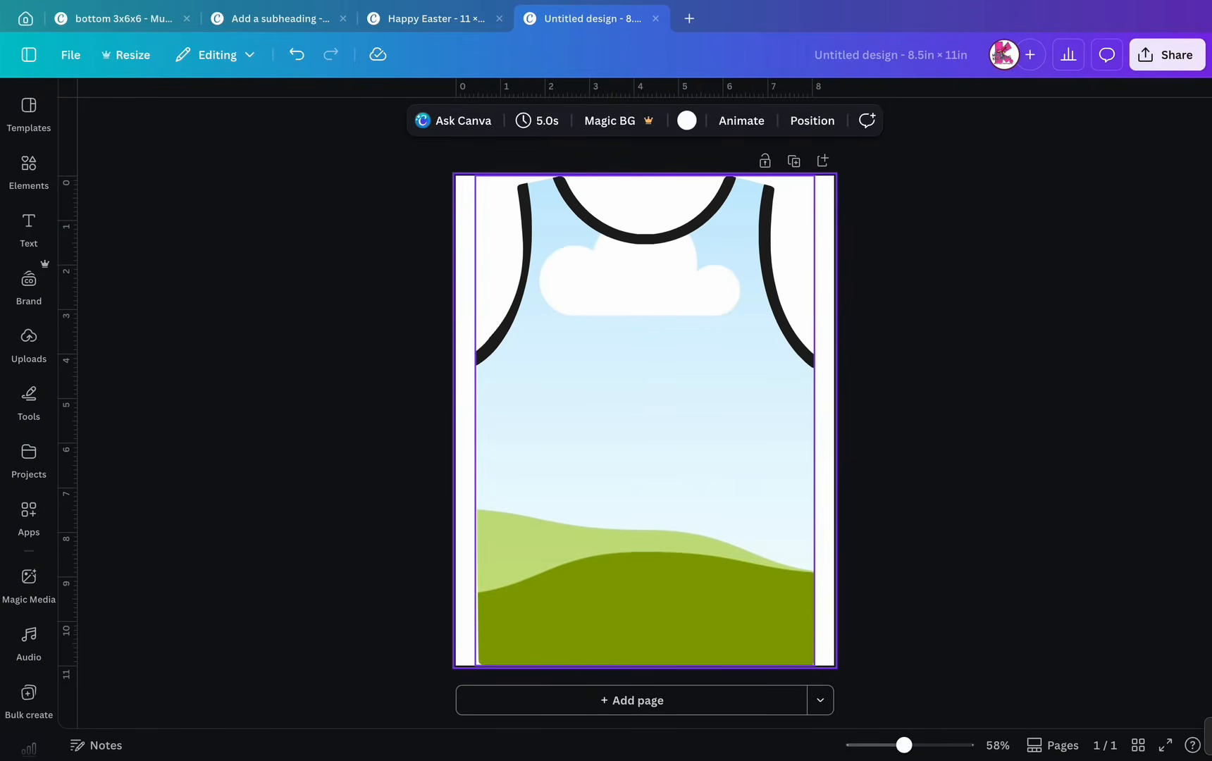
click(645, 421)
drag(814, 176, 693, 352)
drag(585, 508, 609, 408)
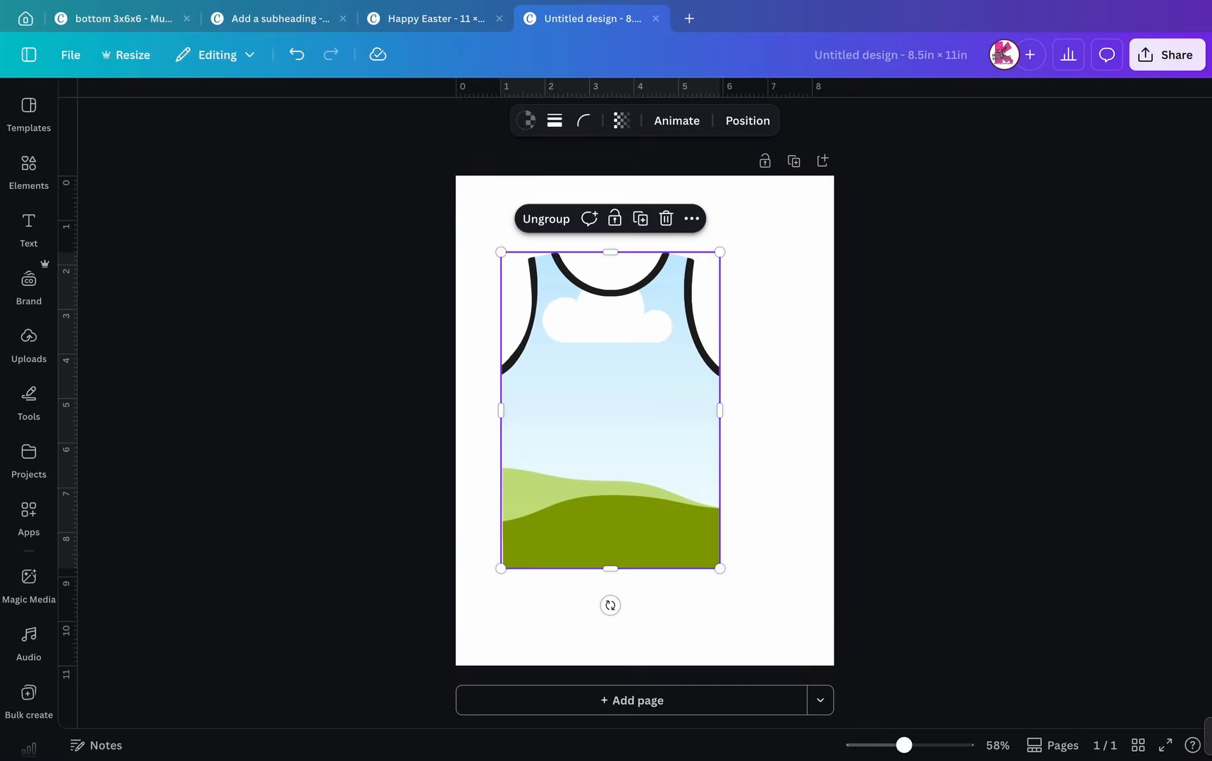
drag(719, 252, 684, 300)
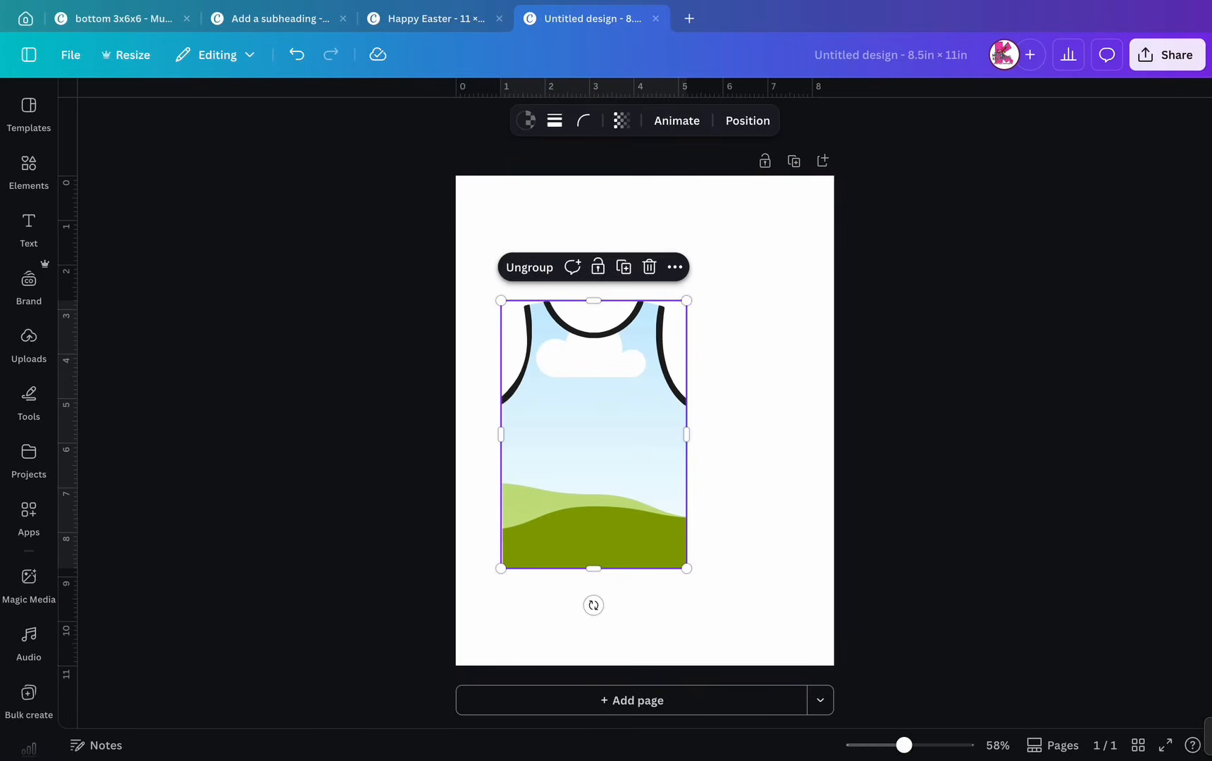
drag(591, 434, 592, 406)
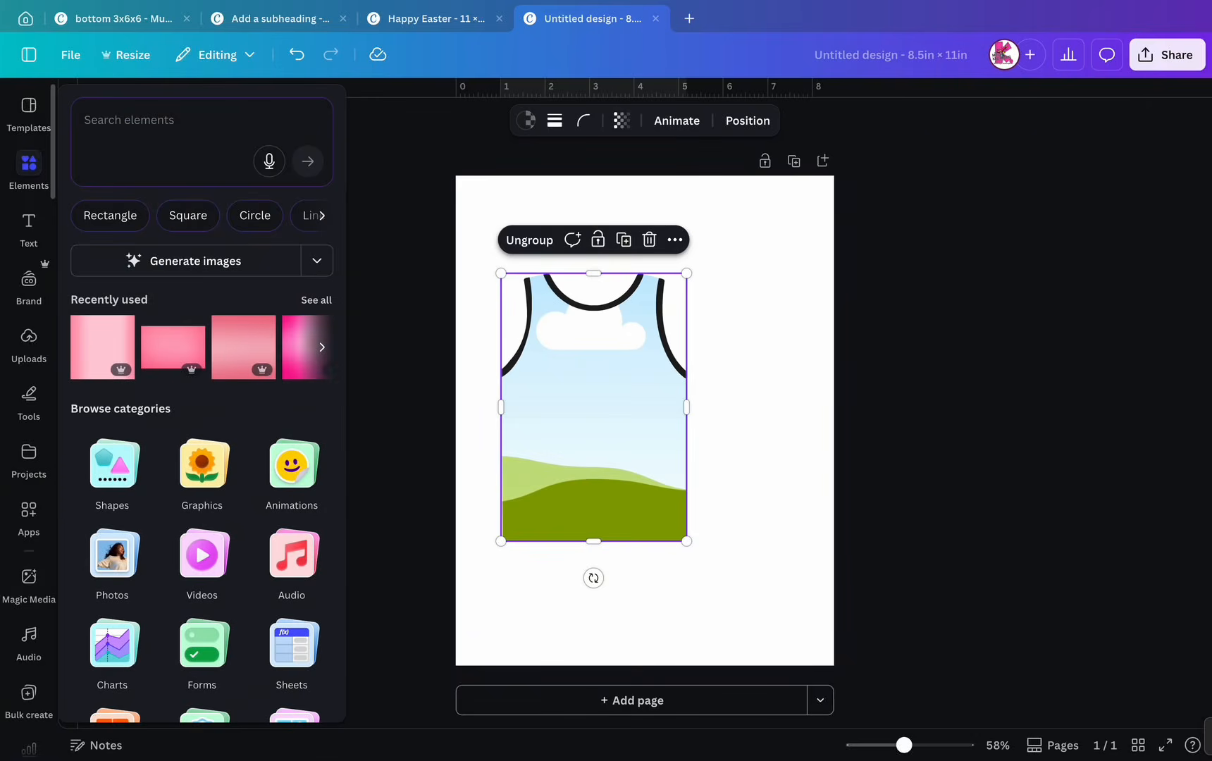
- Add a polaroid frame, tilt it about 14°, shrink it and place it beside the jersey's right edge
click(28, 172)
click(129, 114)
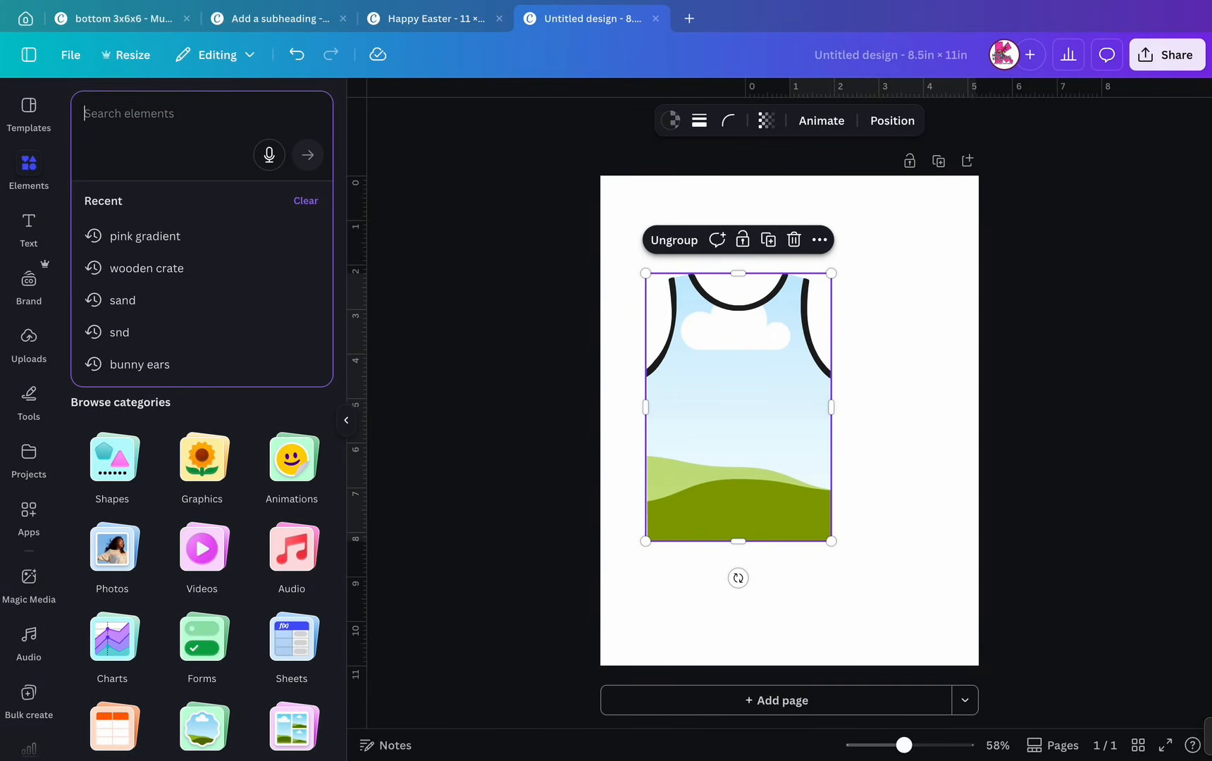
text(polari)
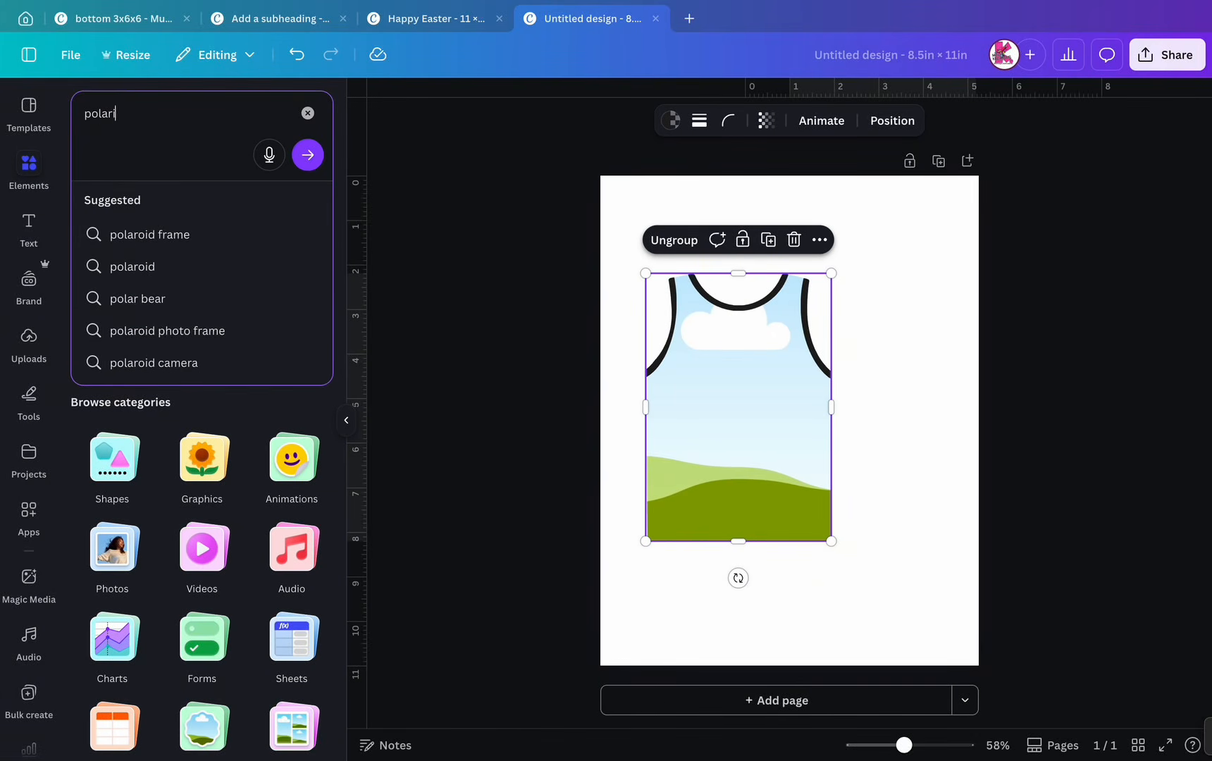
text(od)
key(Return)
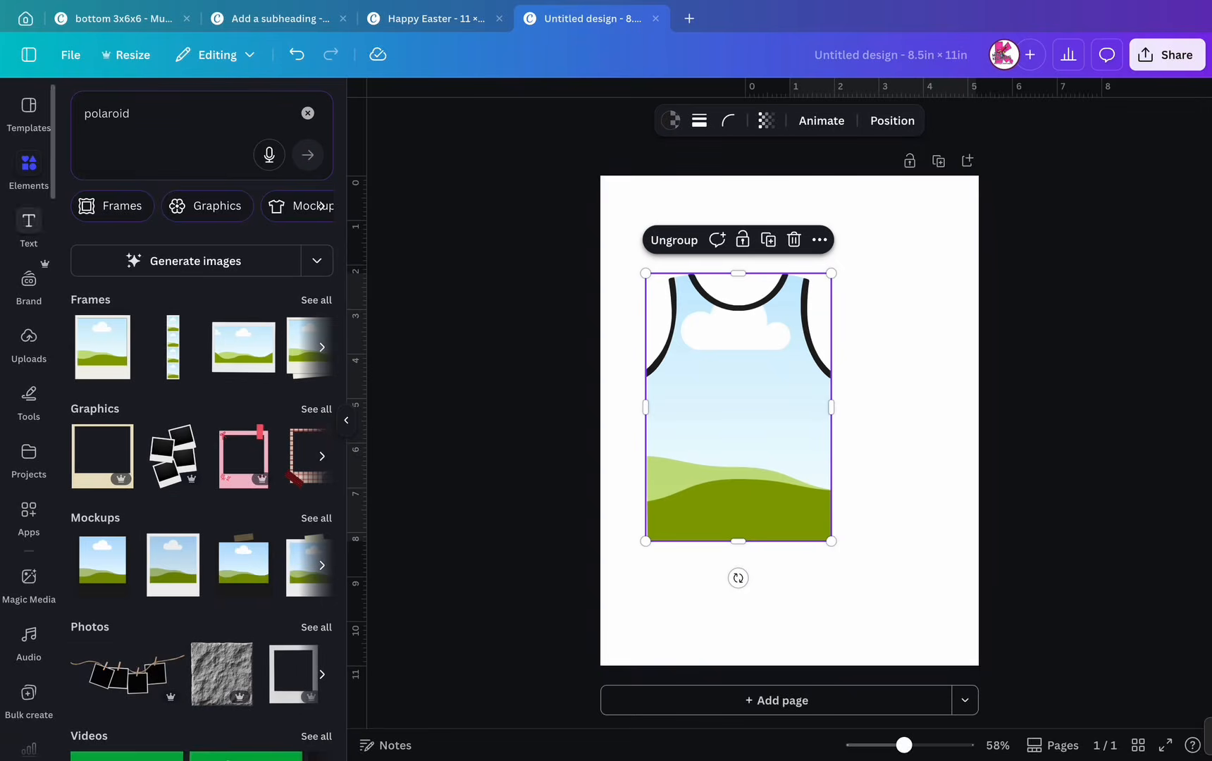
click(102, 347)
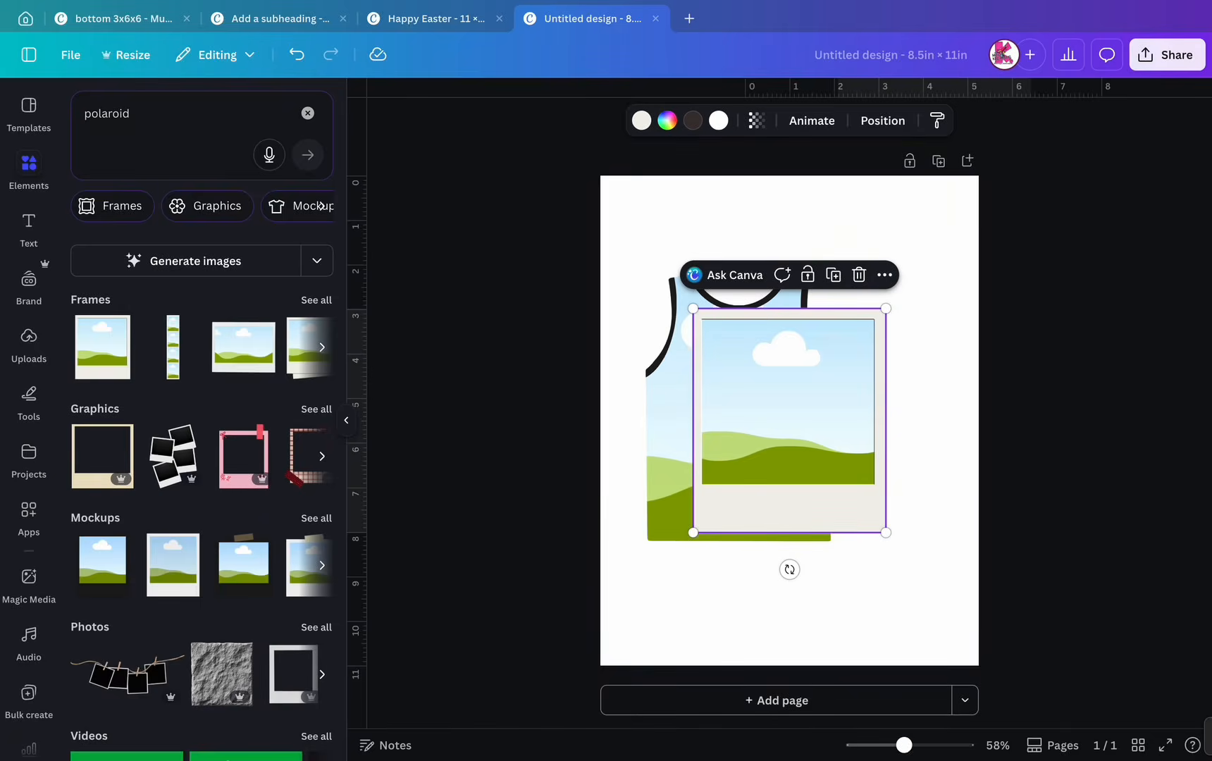
drag(789, 569, 754, 572)
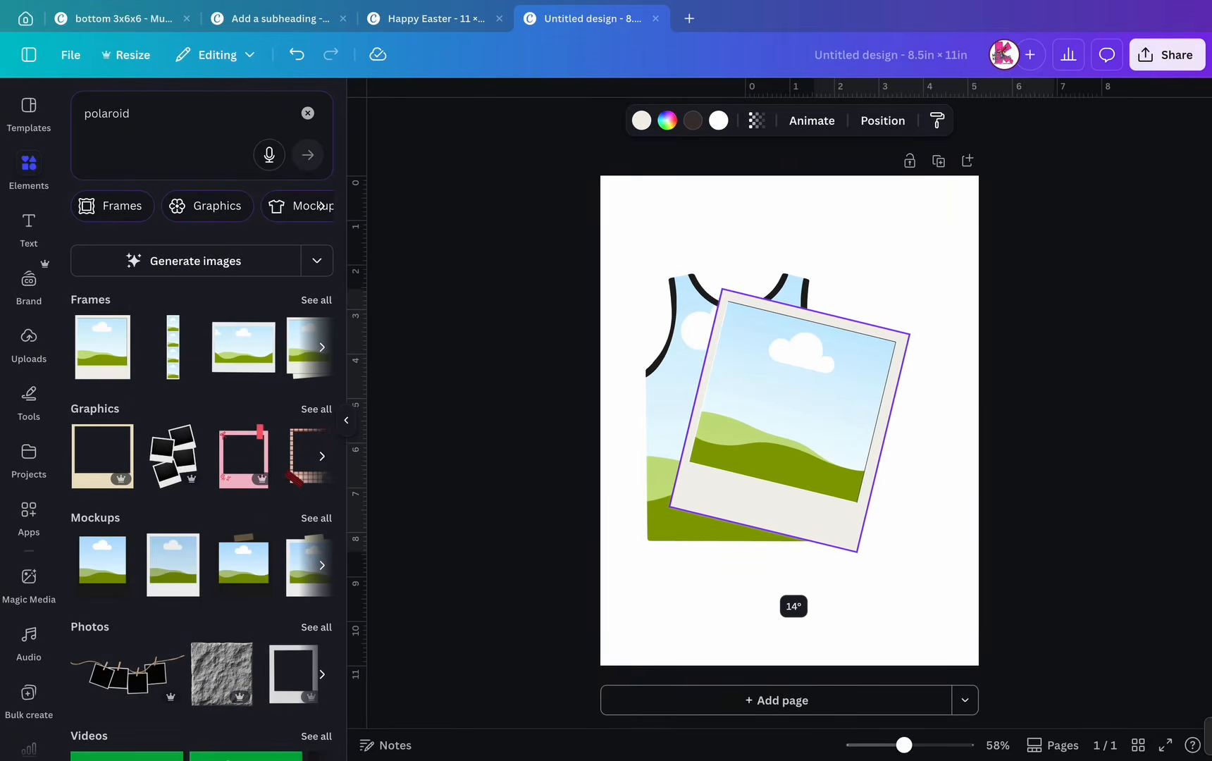
drag(670, 507, 776, 430)
drag(843, 382, 856, 339)
- Duplicate the polaroid twice, tilt one copy to -15°, and stack matching-size frames down the right side
click(896, 238)
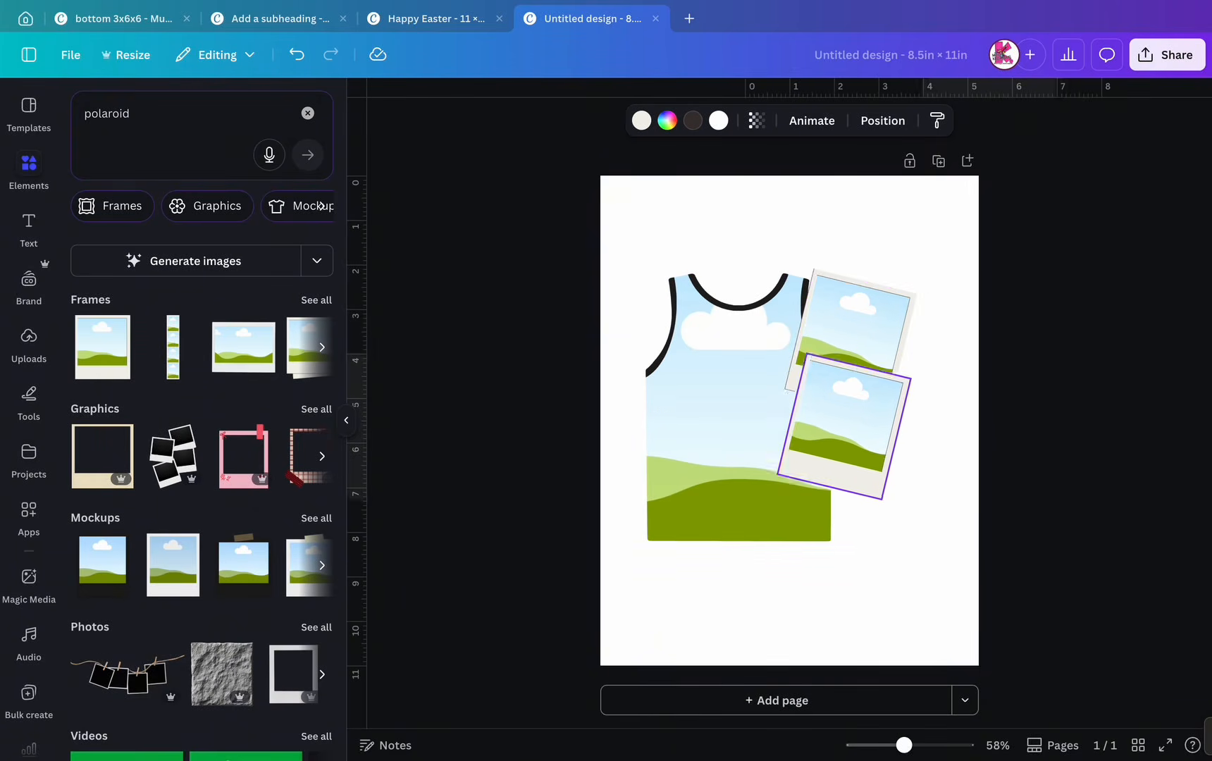
drag(820, 516, 909, 544)
mouse_move(882, 353)
mouse_down()
mouse_move(871, 375)
mouse_move(877, 362)
mouse_up()
click(861, 355)
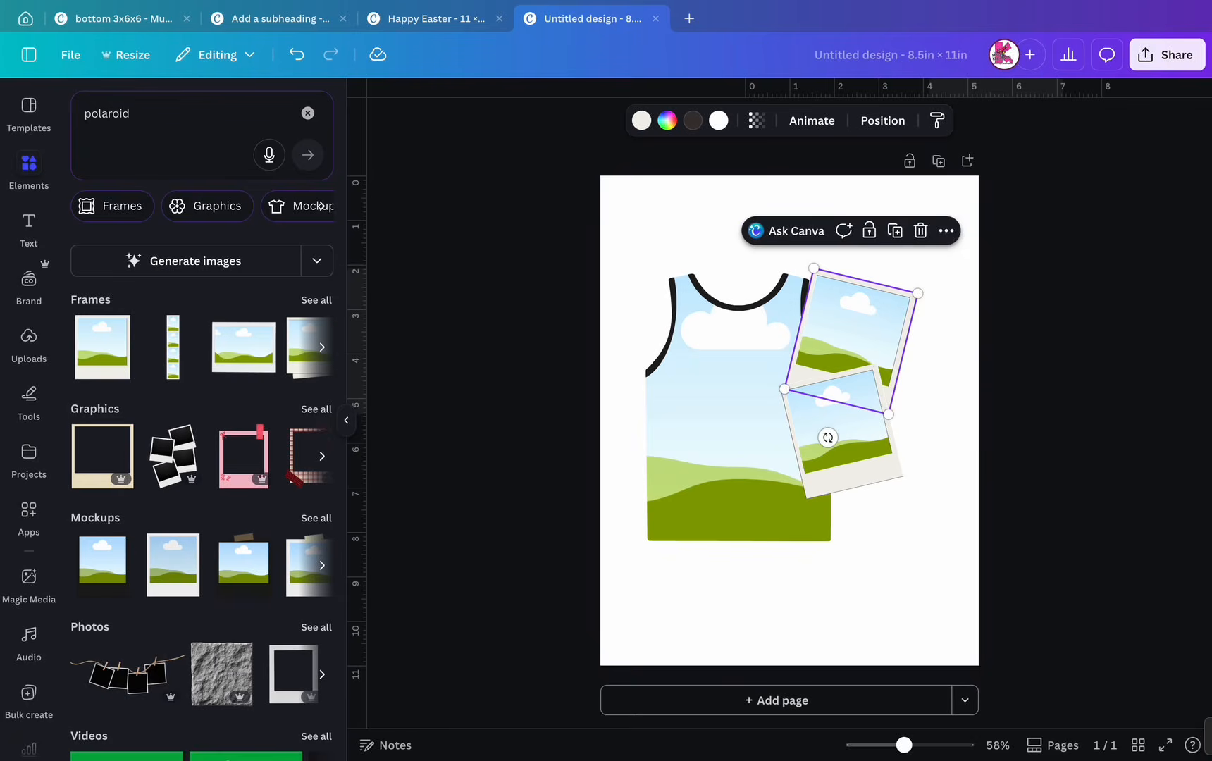
click(895, 230)
drag(865, 328, 872, 483)
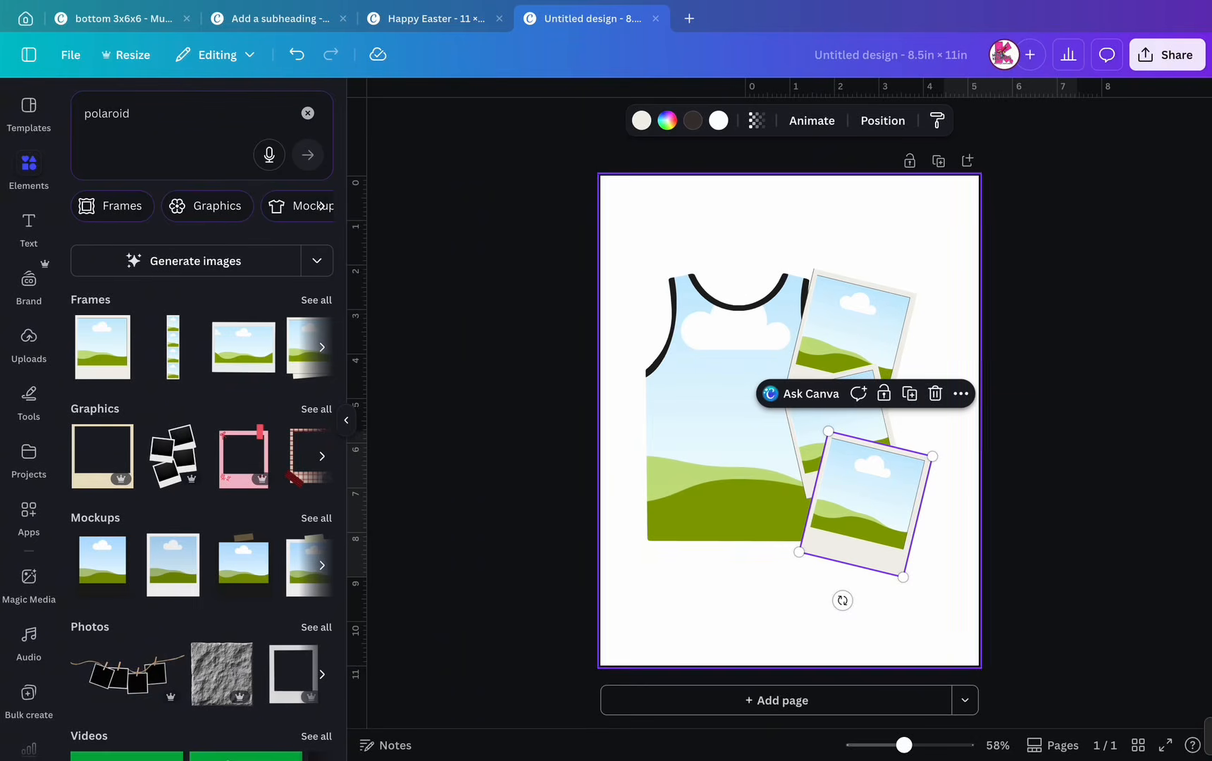
drag(932, 456, 917, 466)
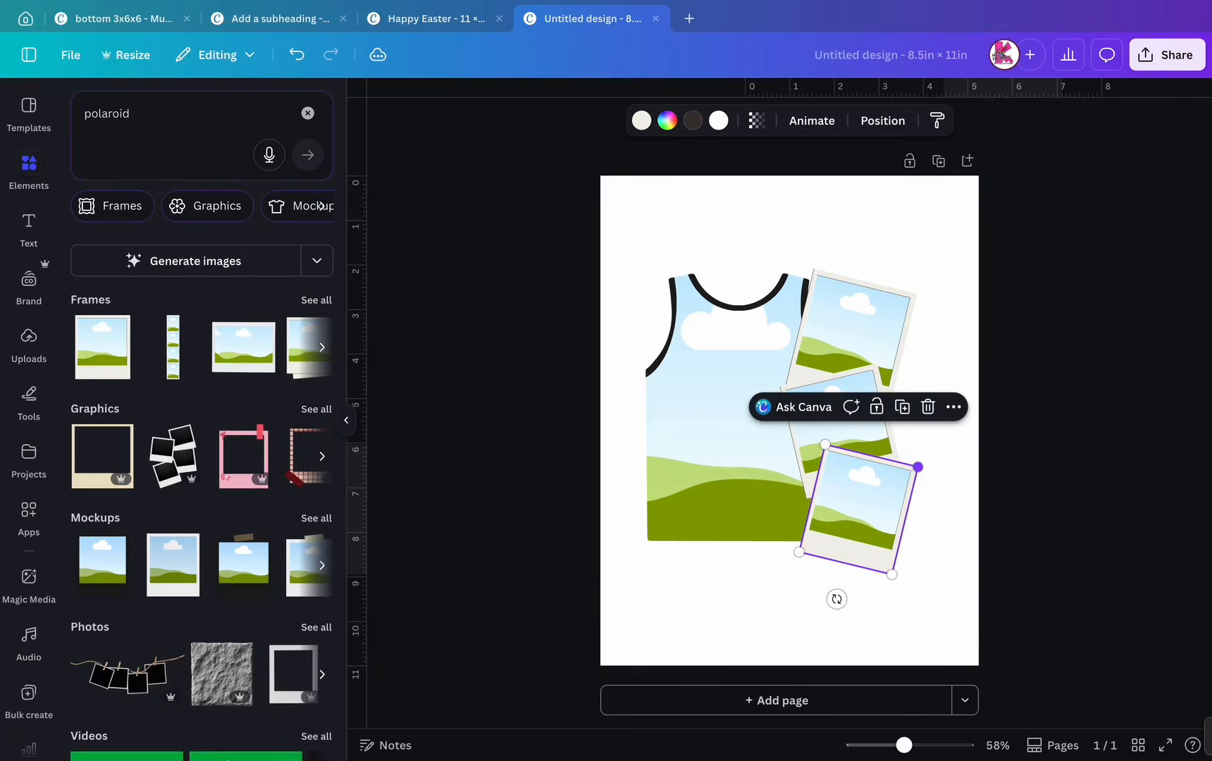
click(853, 320)
drag(912, 293, 885, 516)
click(923, 290)
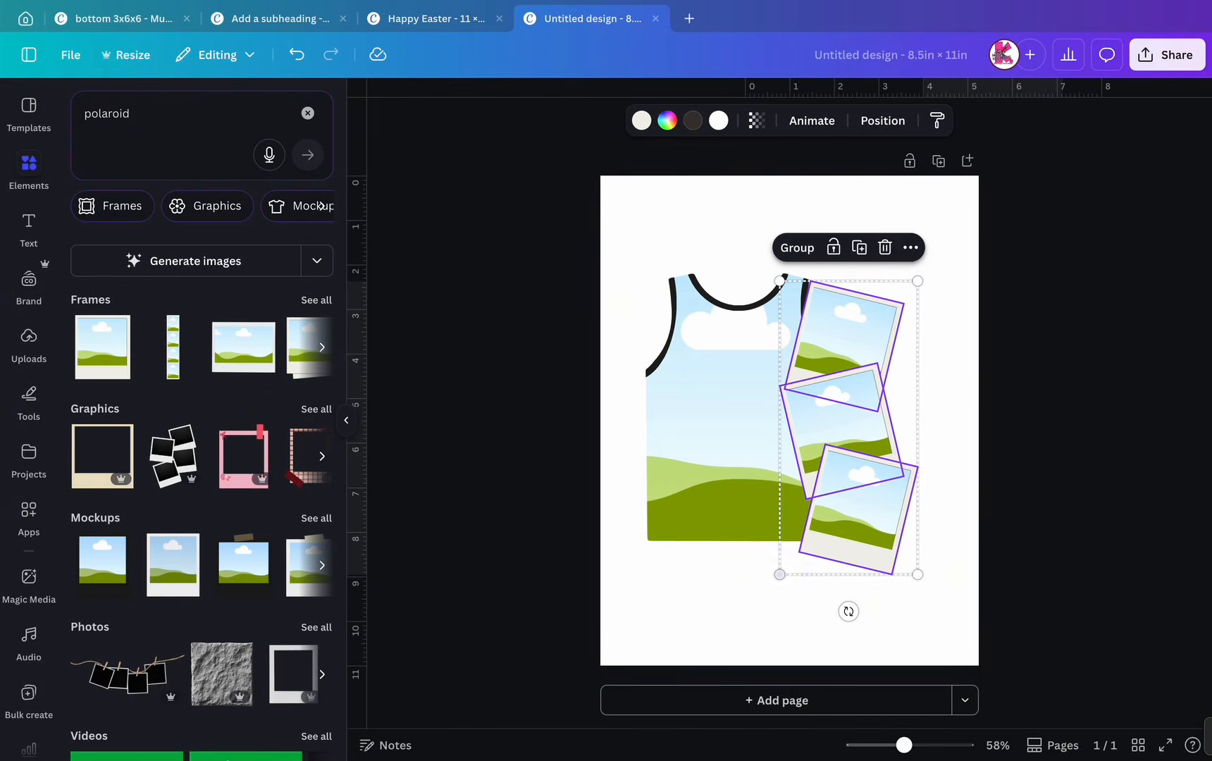
- Line the three polaroids up with the jersey's top and bring them in front of the jersey
drag(779, 574, 795, 539)
drag(854, 422, 855, 415)
click(882, 120)
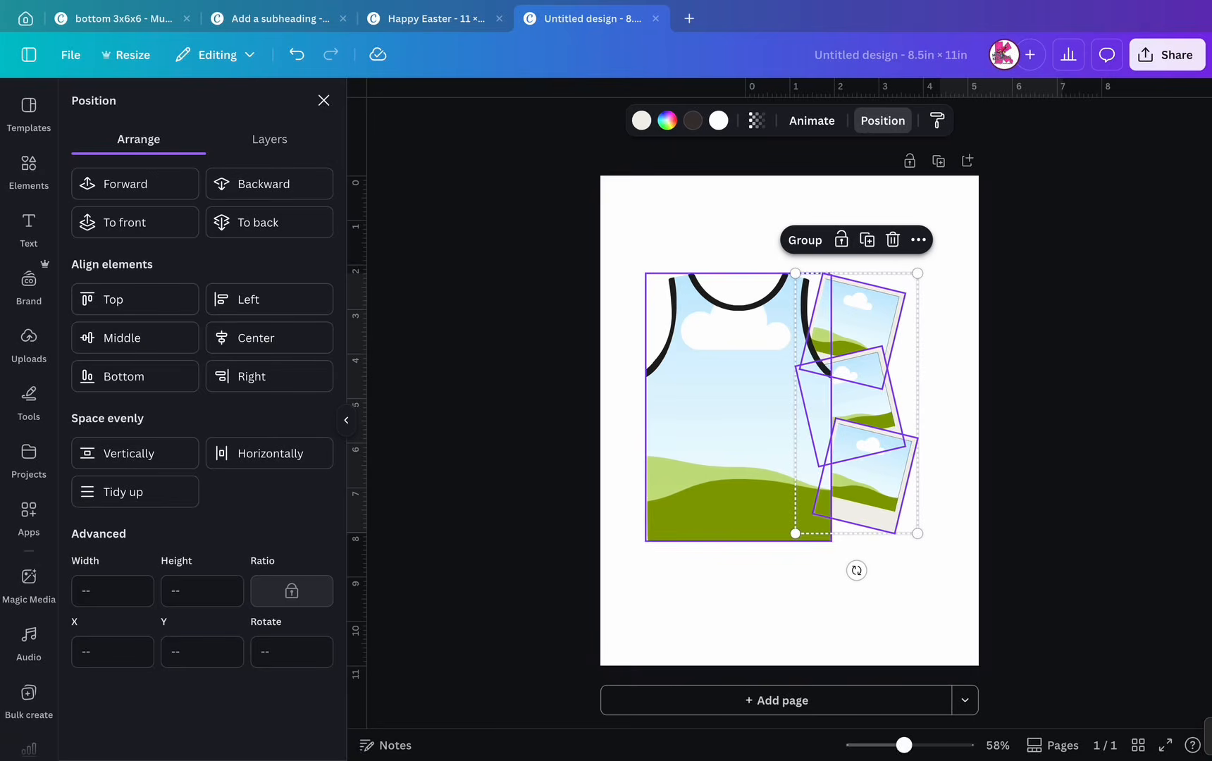
click(796, 603)
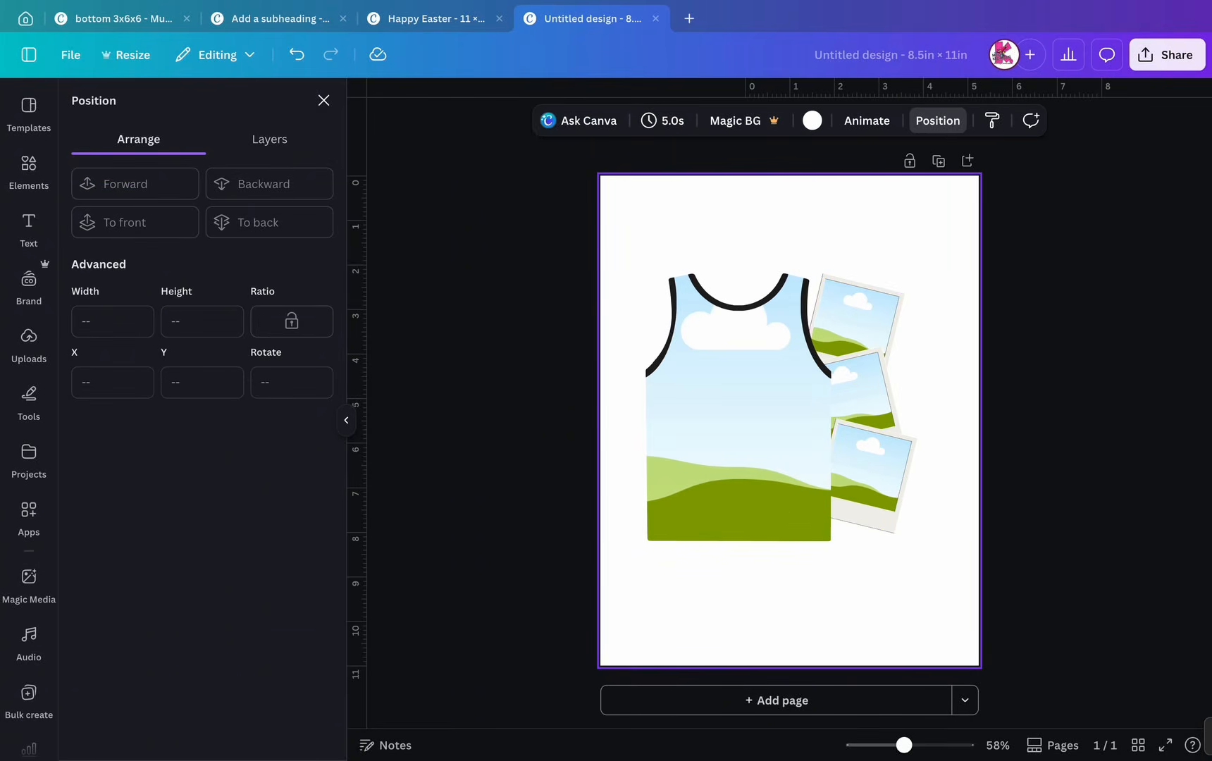
drag(883, 268, 886, 498)
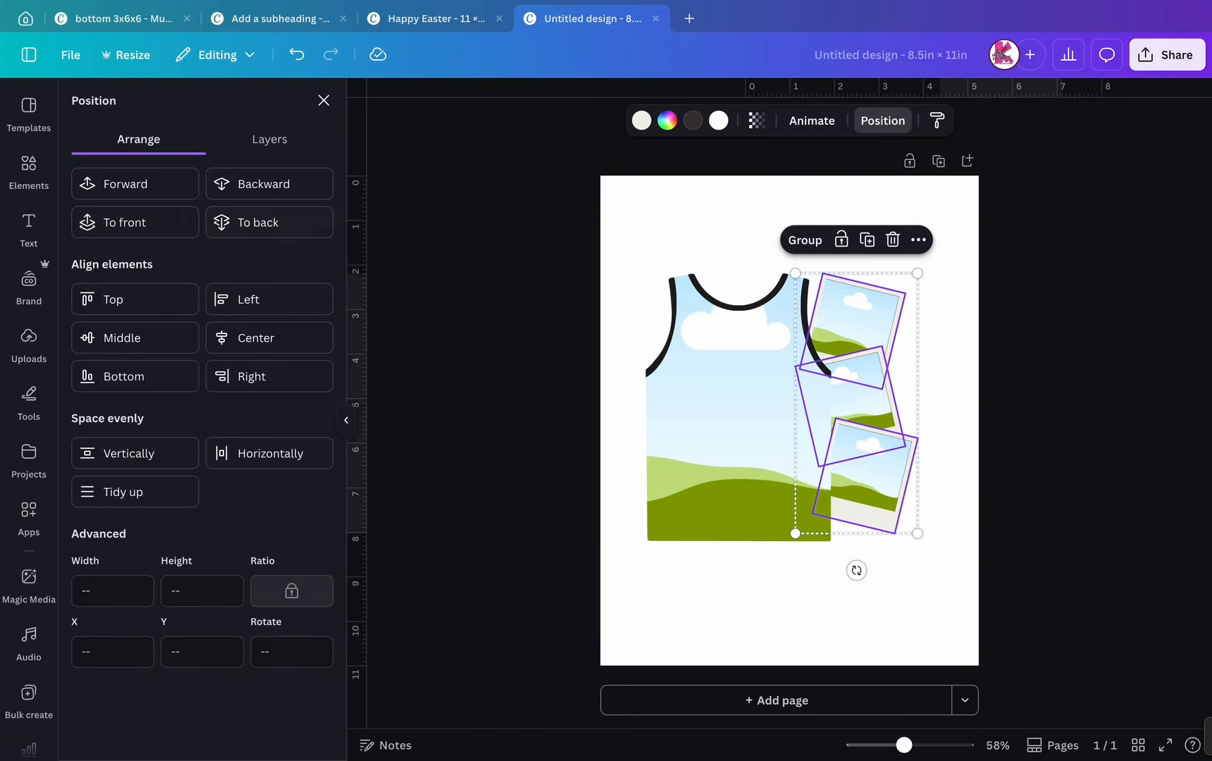
click(134, 223)
click(796, 603)
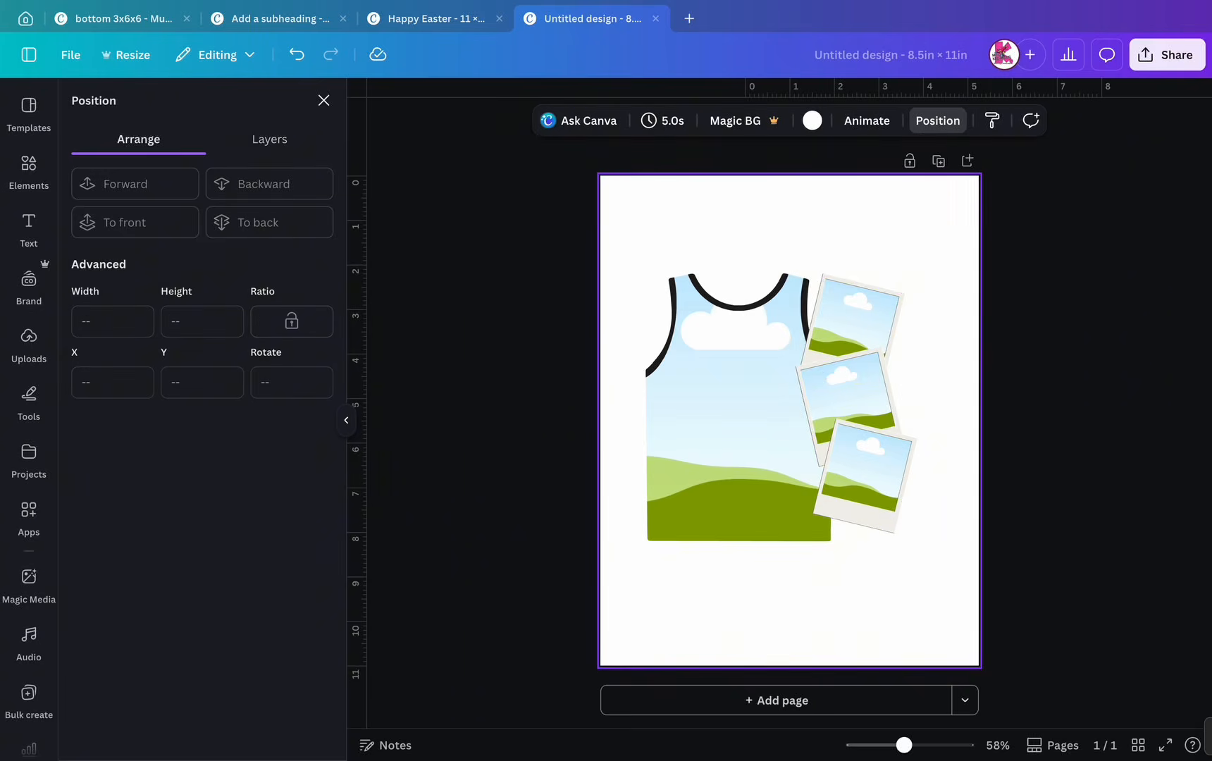
- Stagger the polaroids: shift the group right, raise the top frame and lower the bottom one
drag(898, 259, 869, 458)
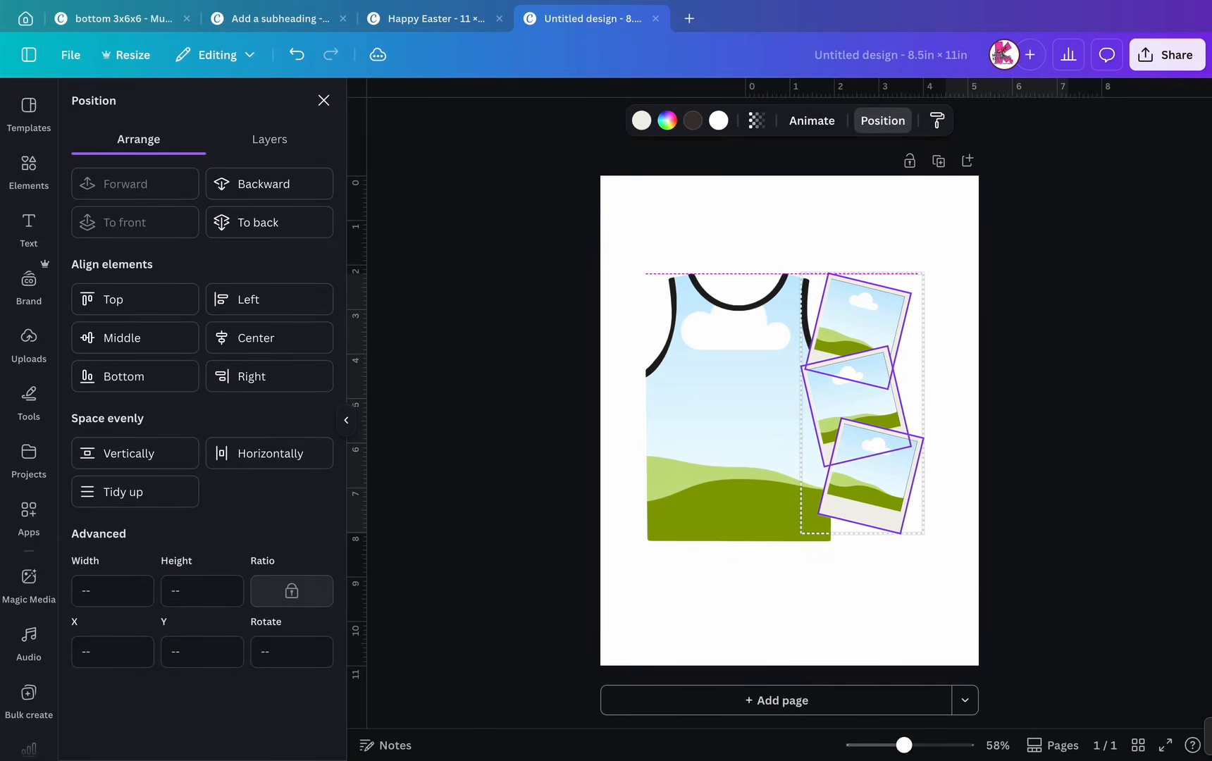
click(949, 395)
click(864, 321)
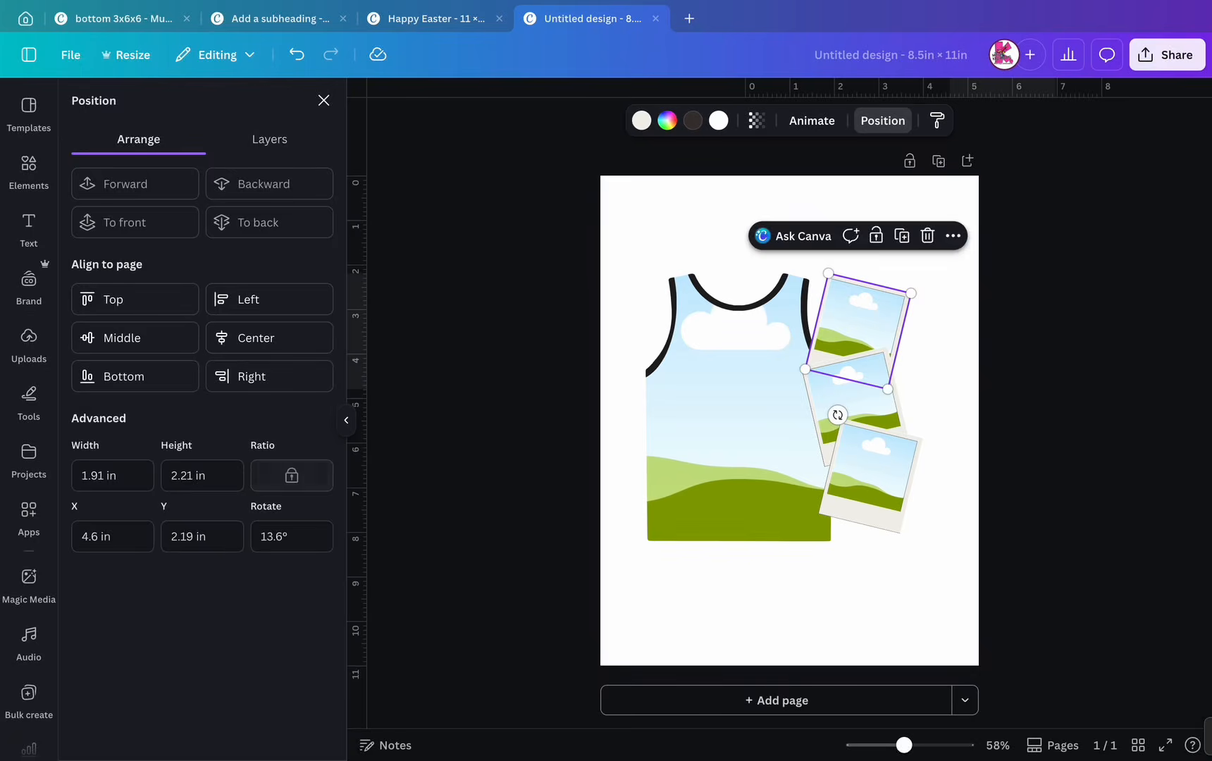
drag(864, 321, 861, 314)
drag(870, 471, 871, 479)
click(849, 565)
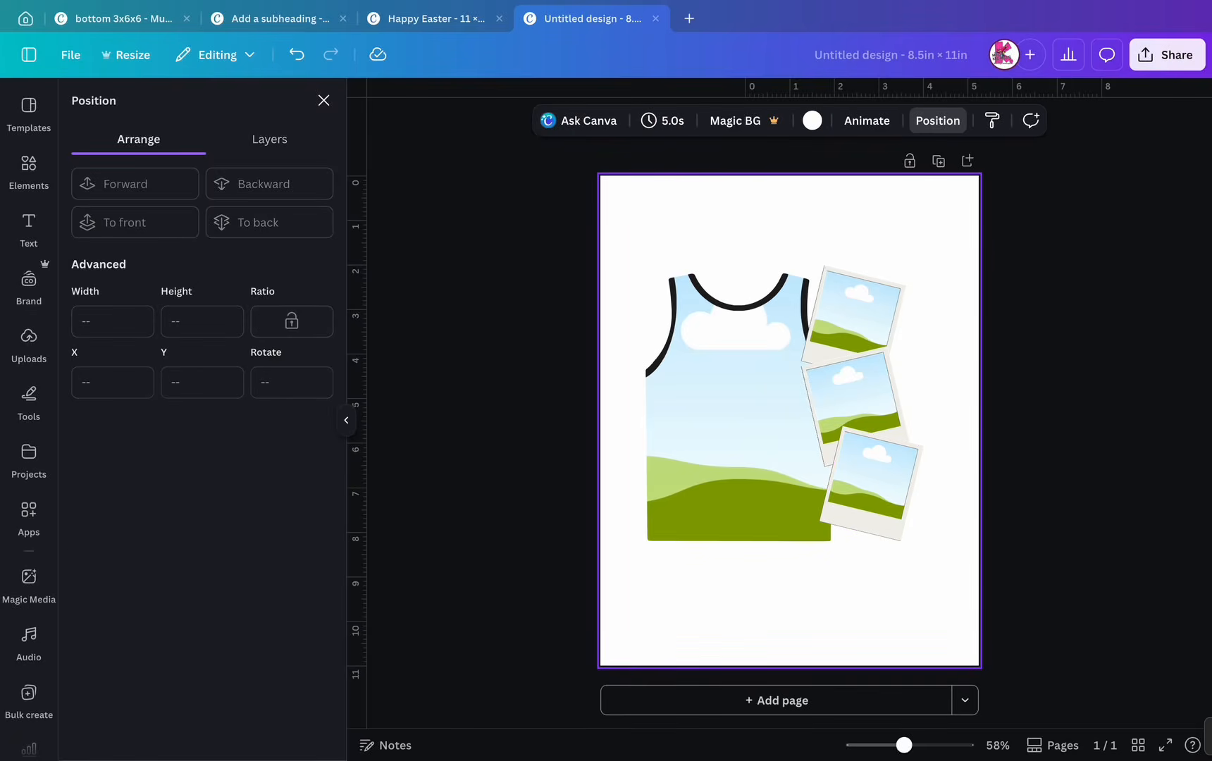
- Add a heading text box reading 'SENIOR'
click(29, 229)
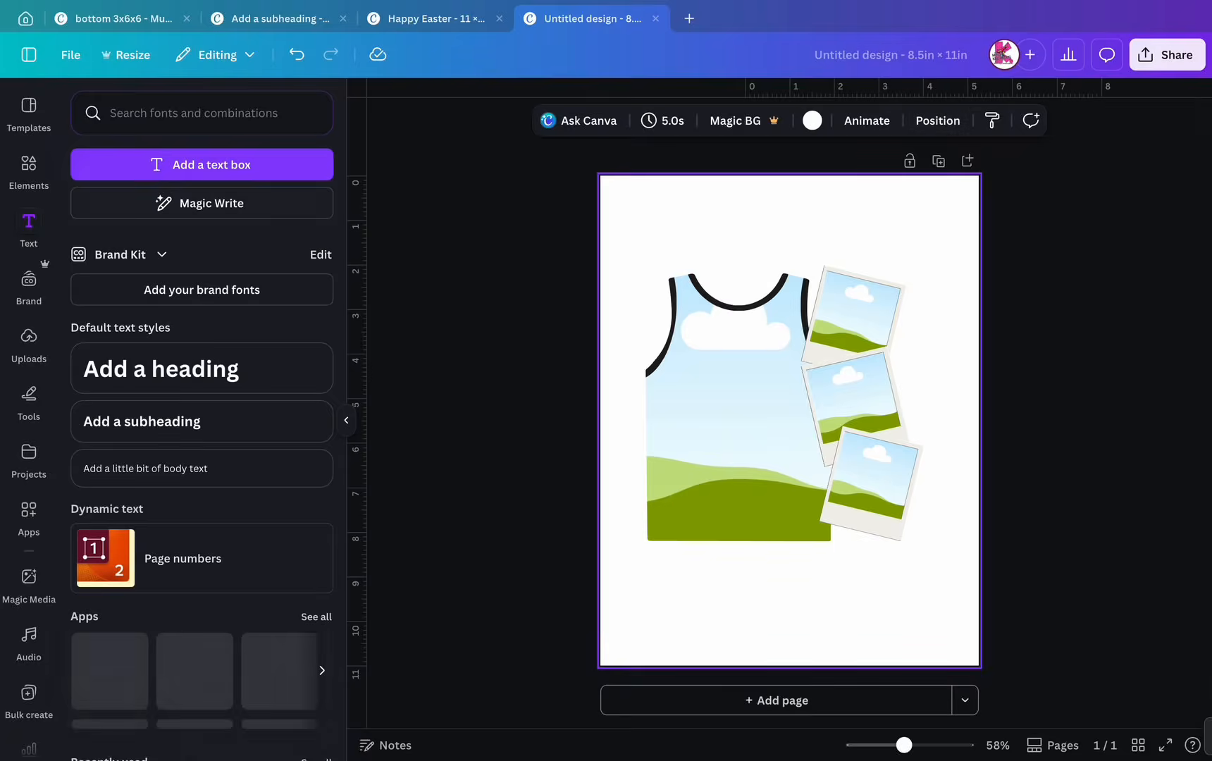
click(195, 670)
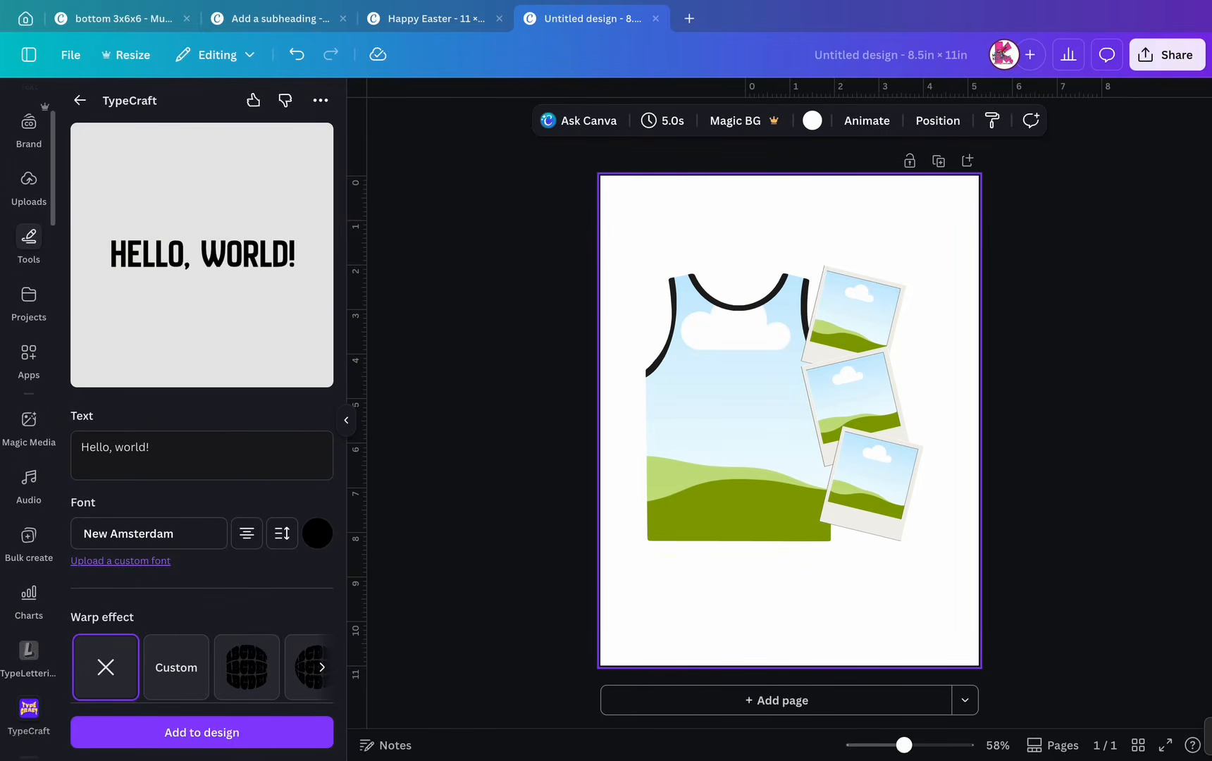
scroll(29, 240, up, 3)
click(29, 227)
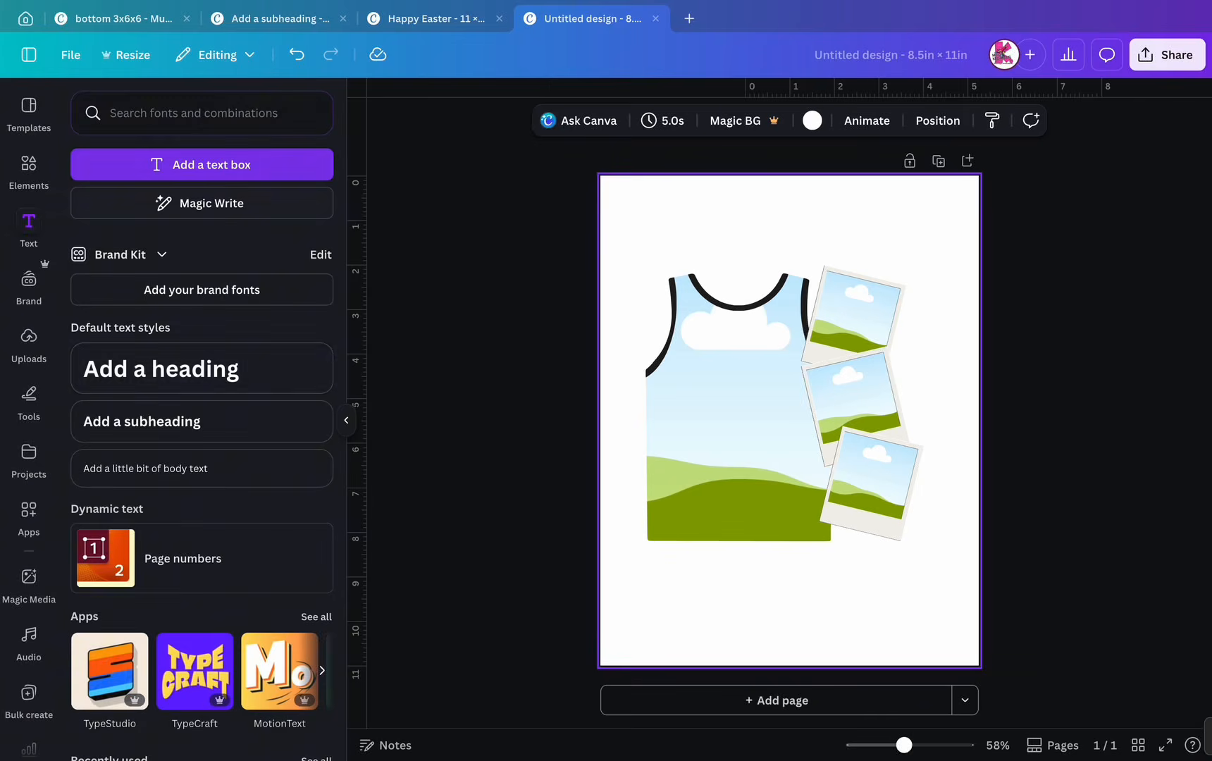
click(160, 368)
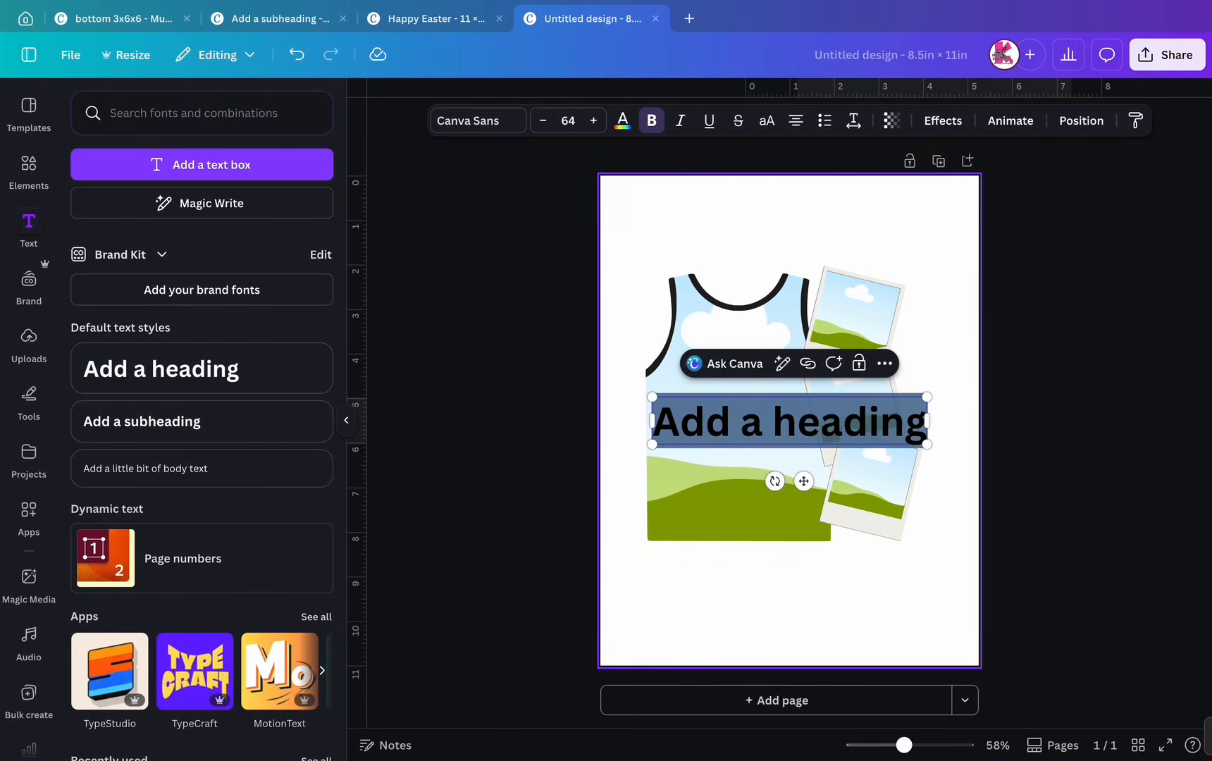
text(SENIOR)
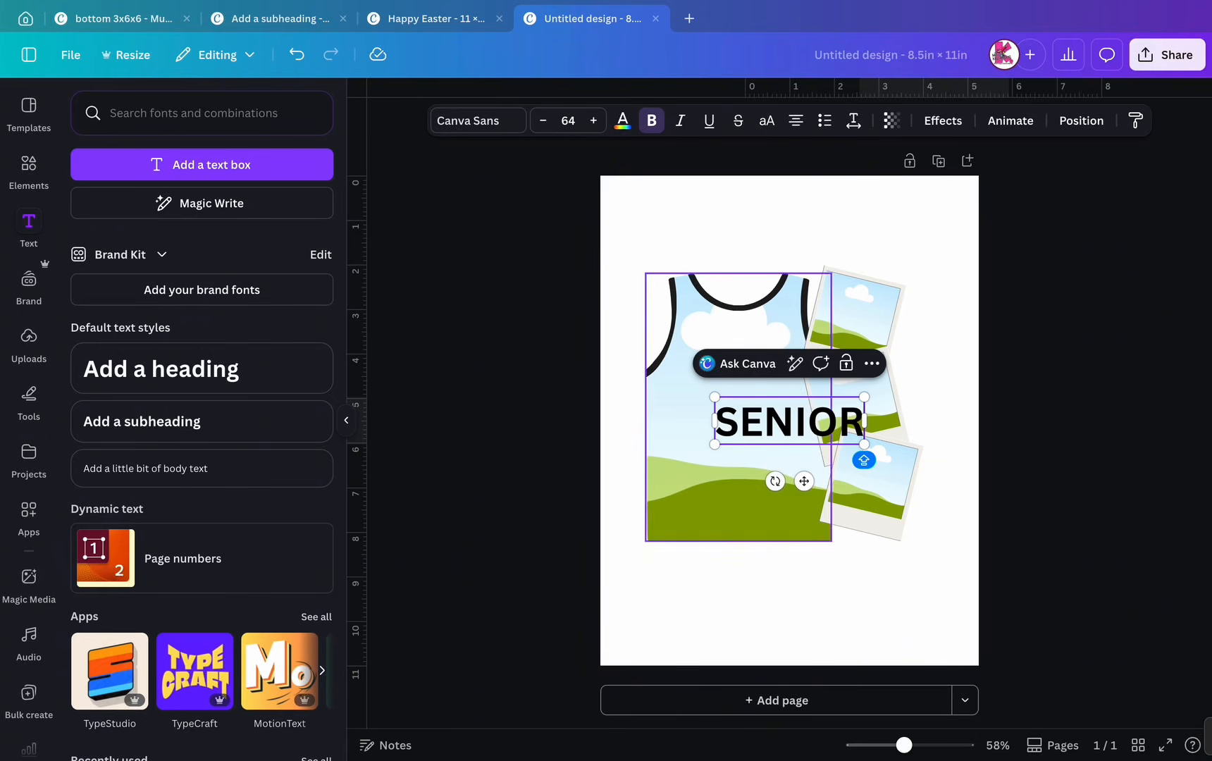
- Place SENIOR on the tank top's green bottom and enlarge it to size 103
drag(803, 481, 740, 527)
drag(726, 466, 731, 533)
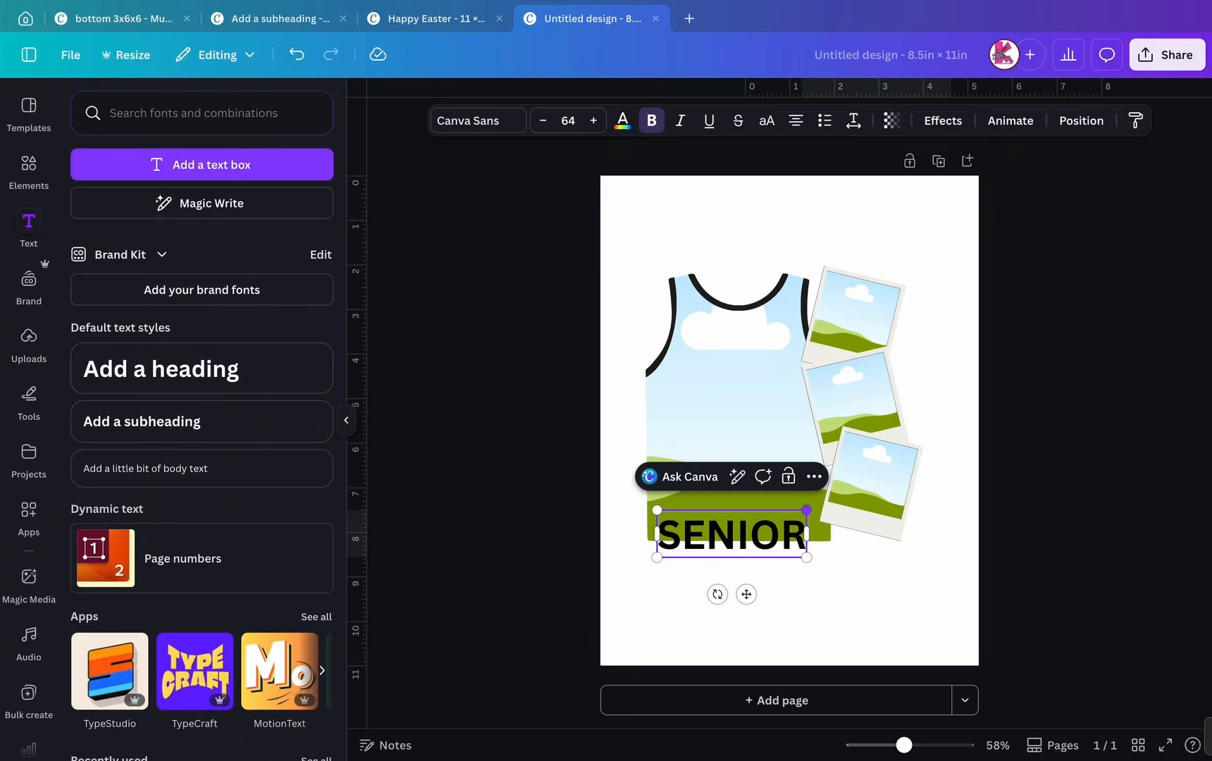
drag(806, 509, 896, 481)
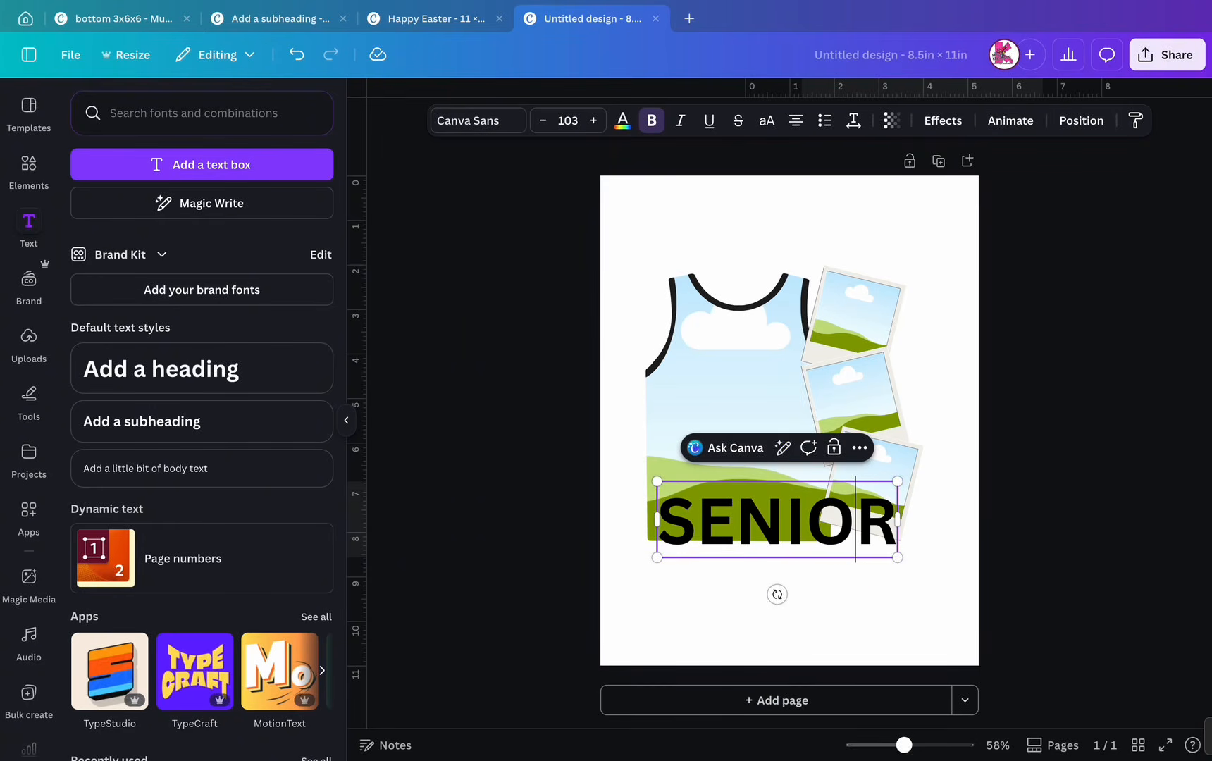
click(933, 589)
drag(782, 521, 768, 551)
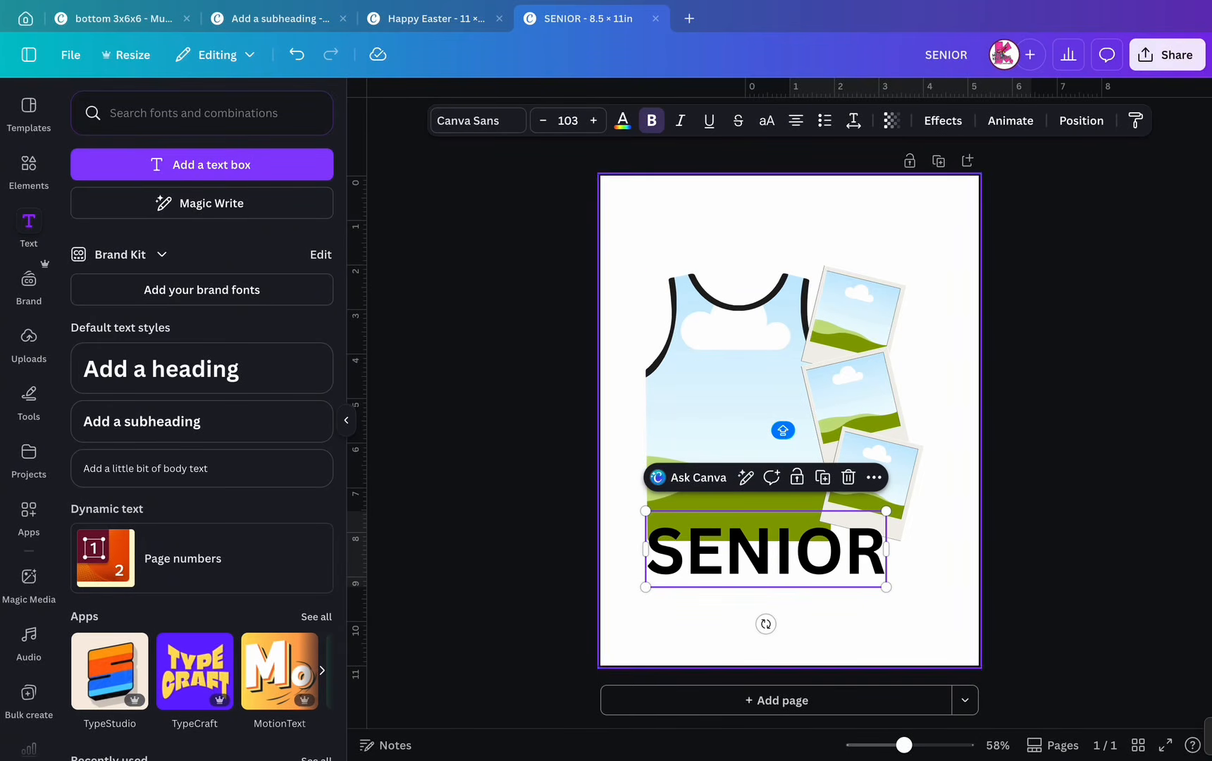
click(477, 121)
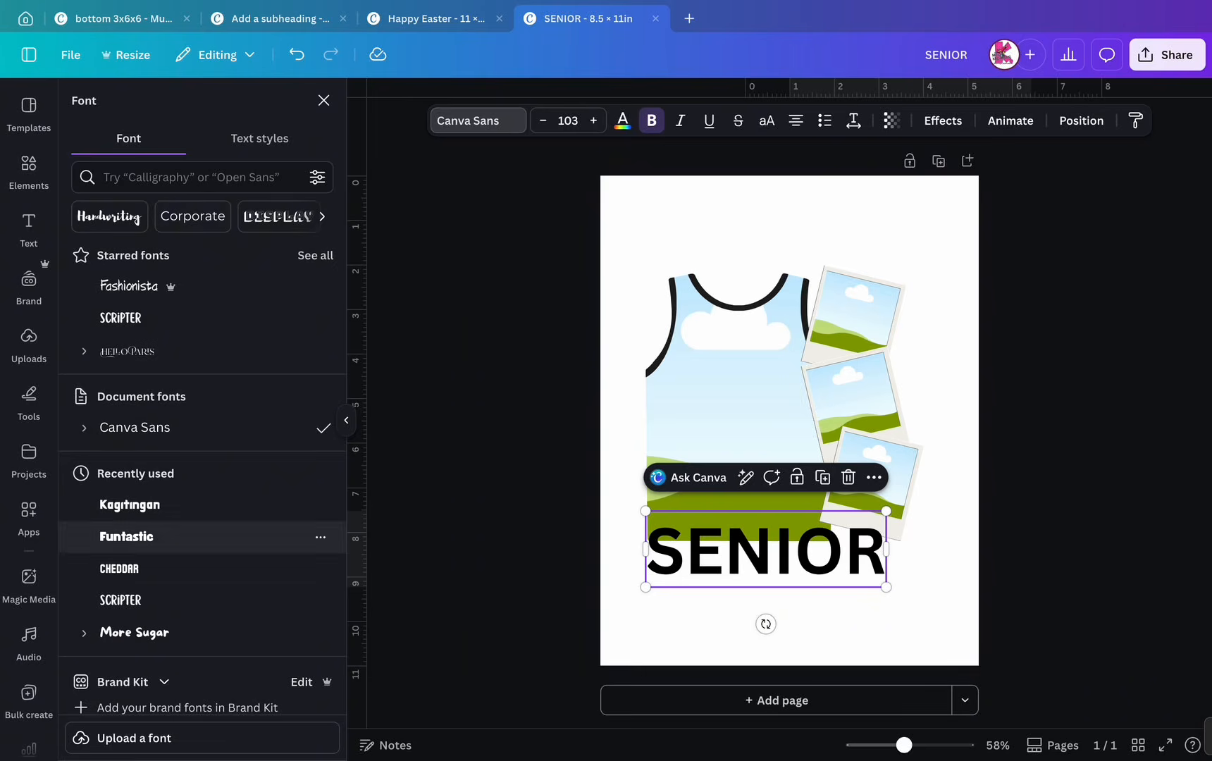
- Change the SENIOR heading's font to Sports World
click(192, 178)
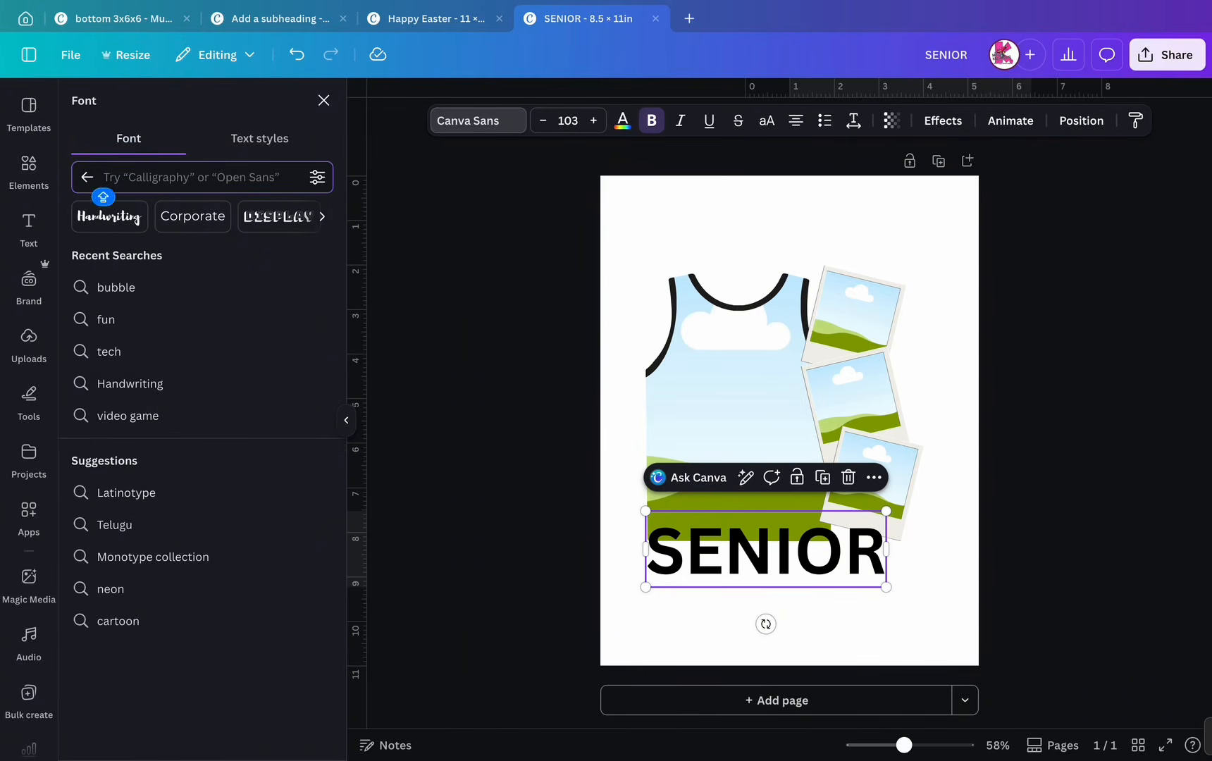
text(SPORTS)
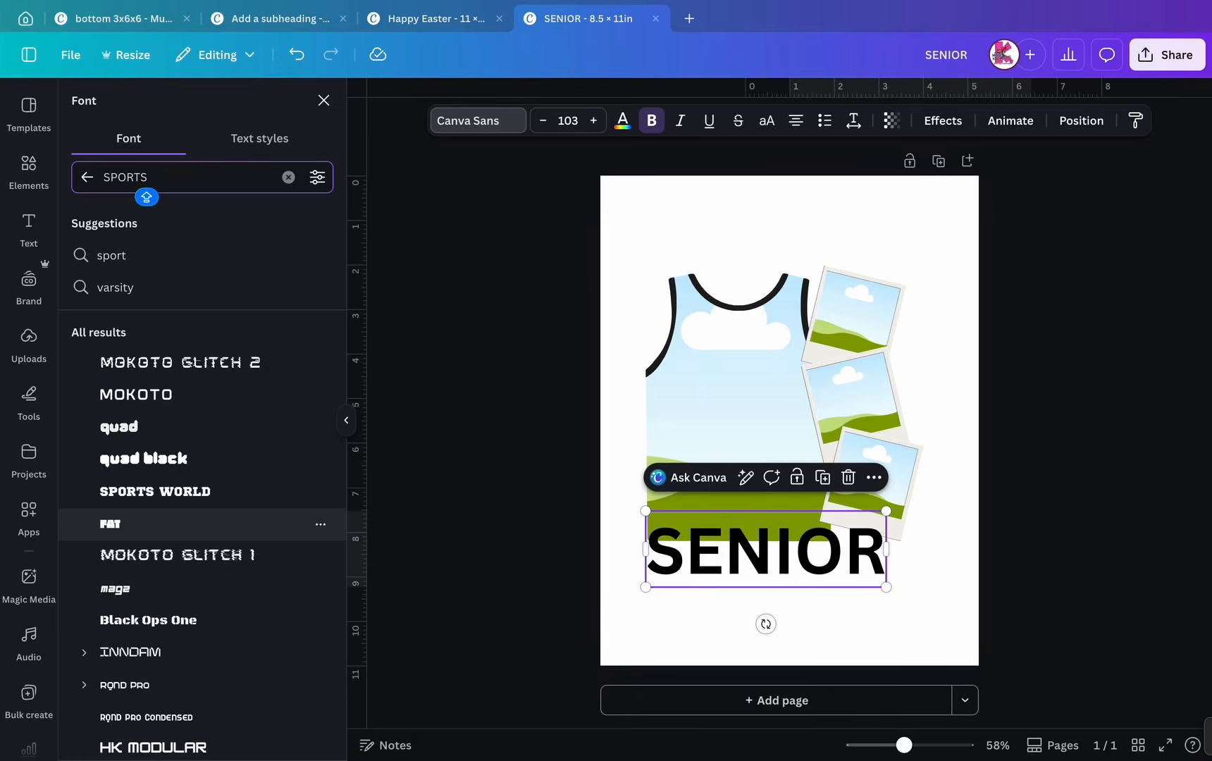
click(155, 491)
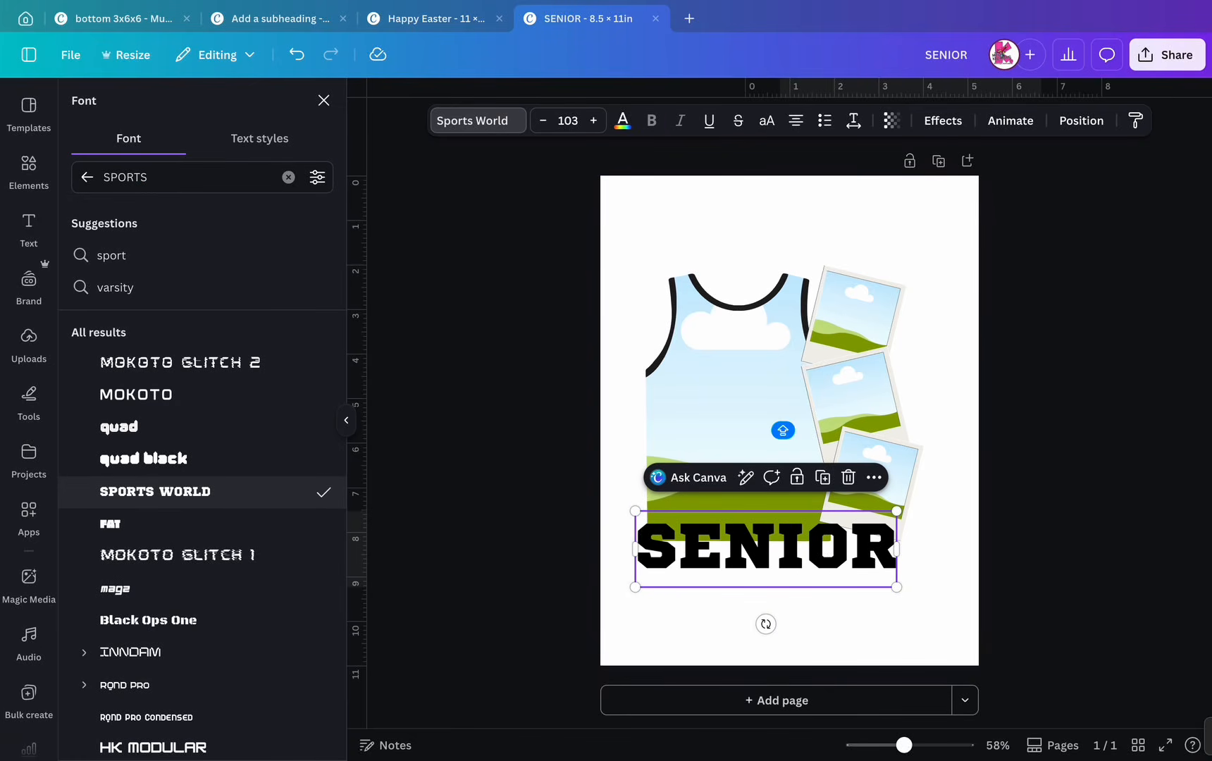
click(807, 548)
click(831, 620)
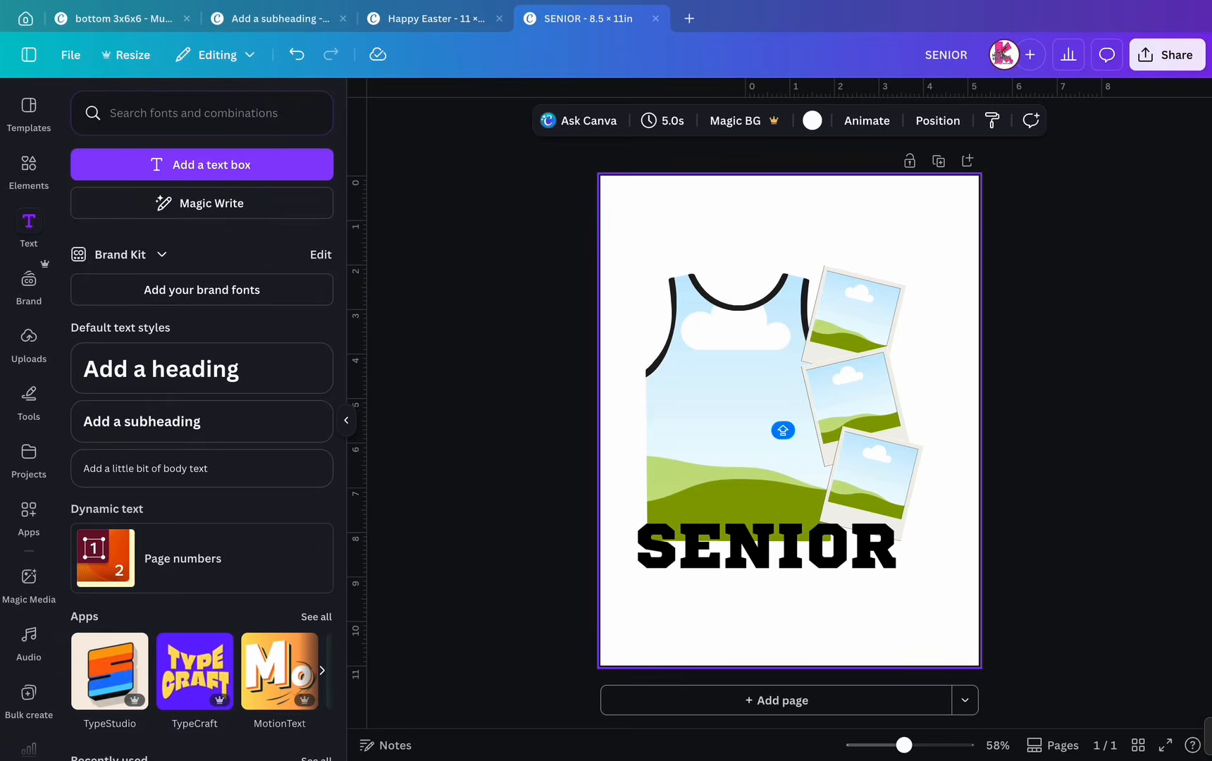
- Add a heading reading 'conGRADulations' and place it just above SENIOR
click(160, 368)
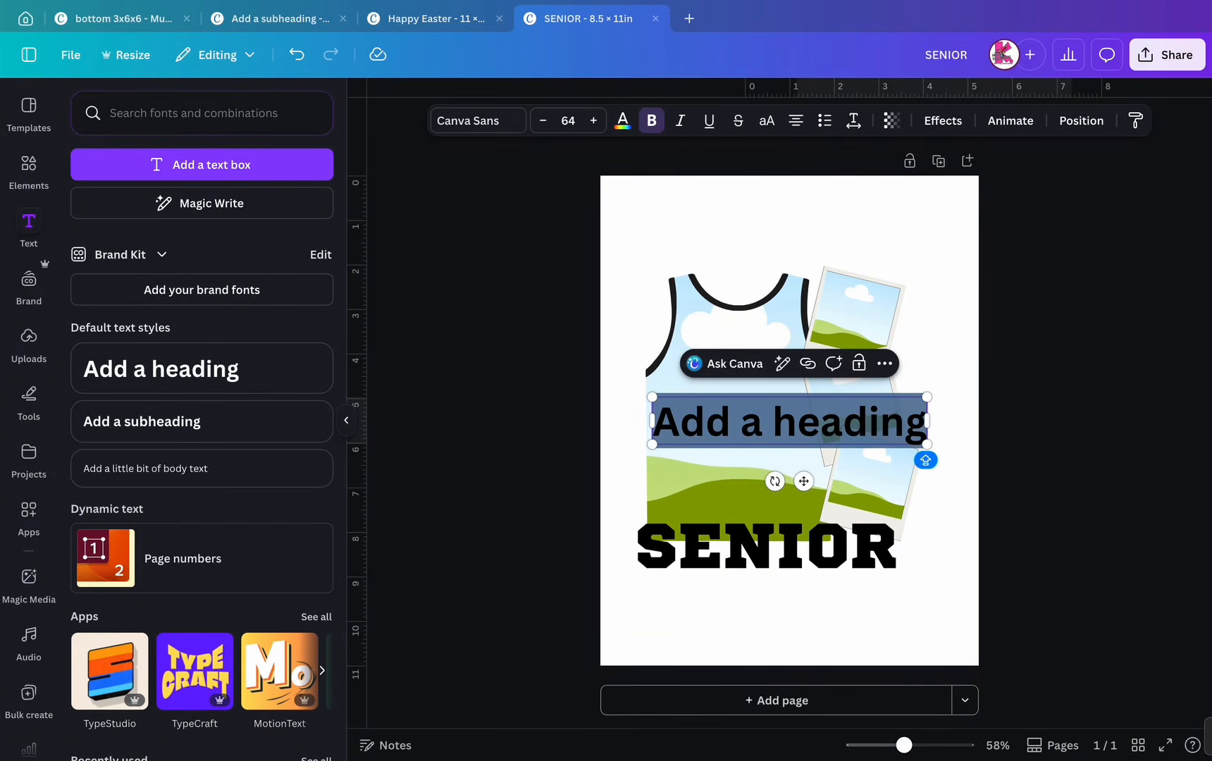
text(CONGRAT)
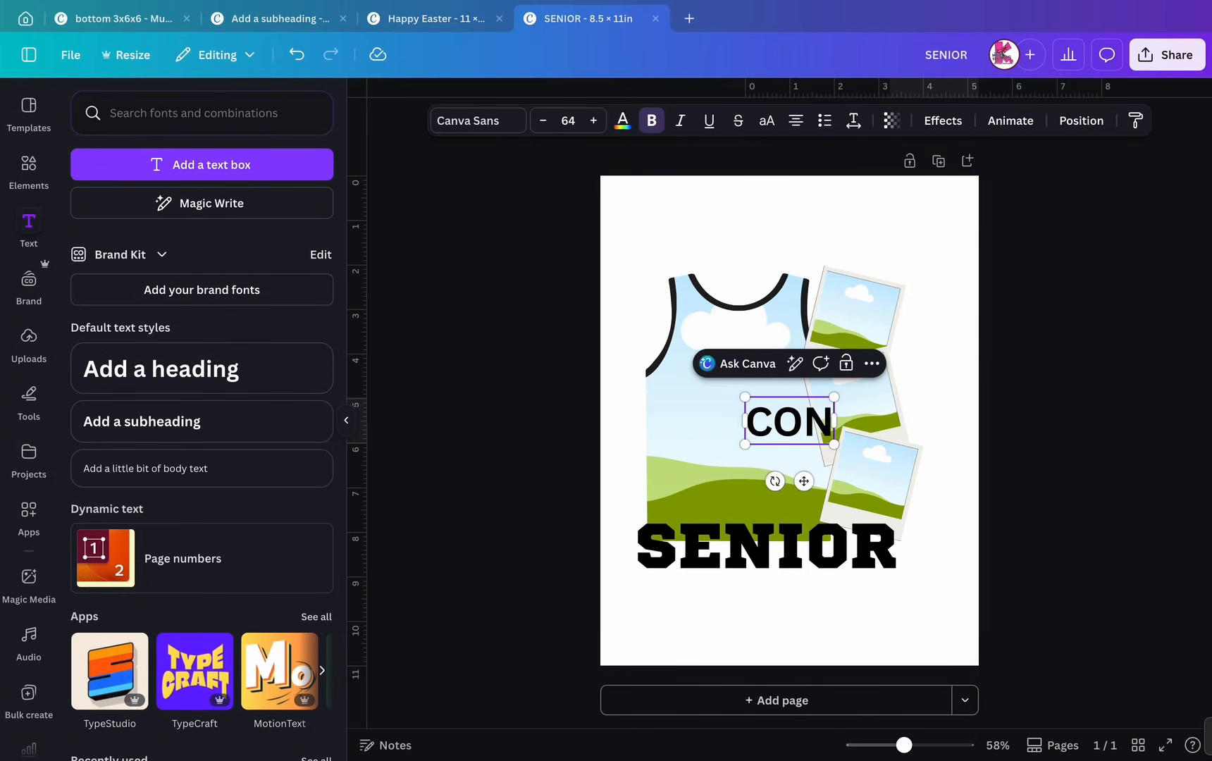
key(BackSpace)
key(BackSpace)
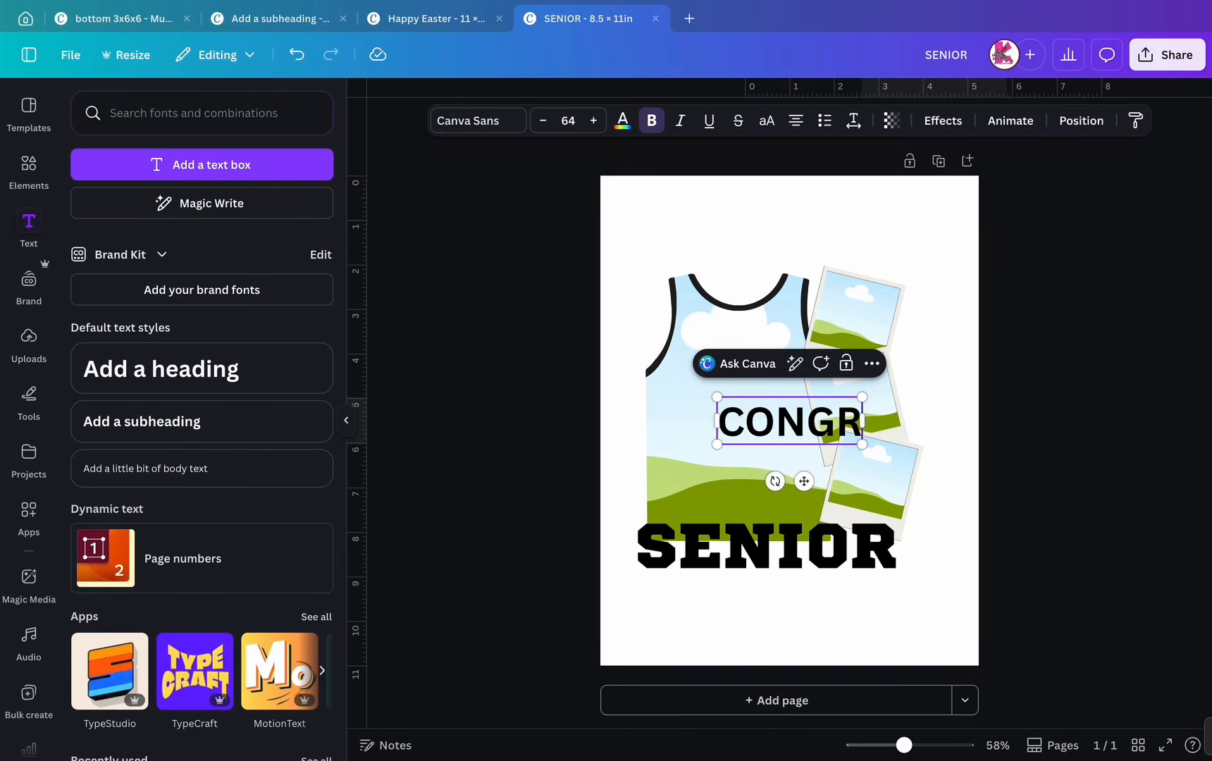
text(AD)
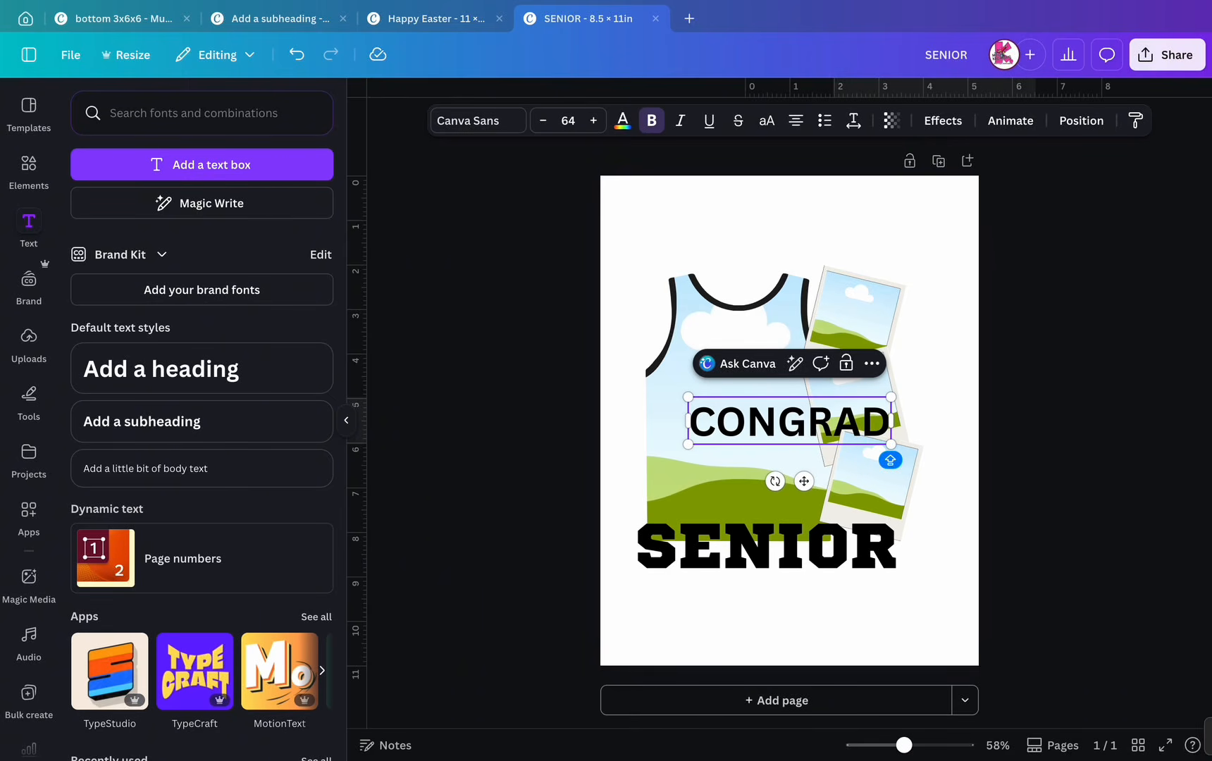
key(shift+Left)
key(shift+Left)
key(shift+Left)
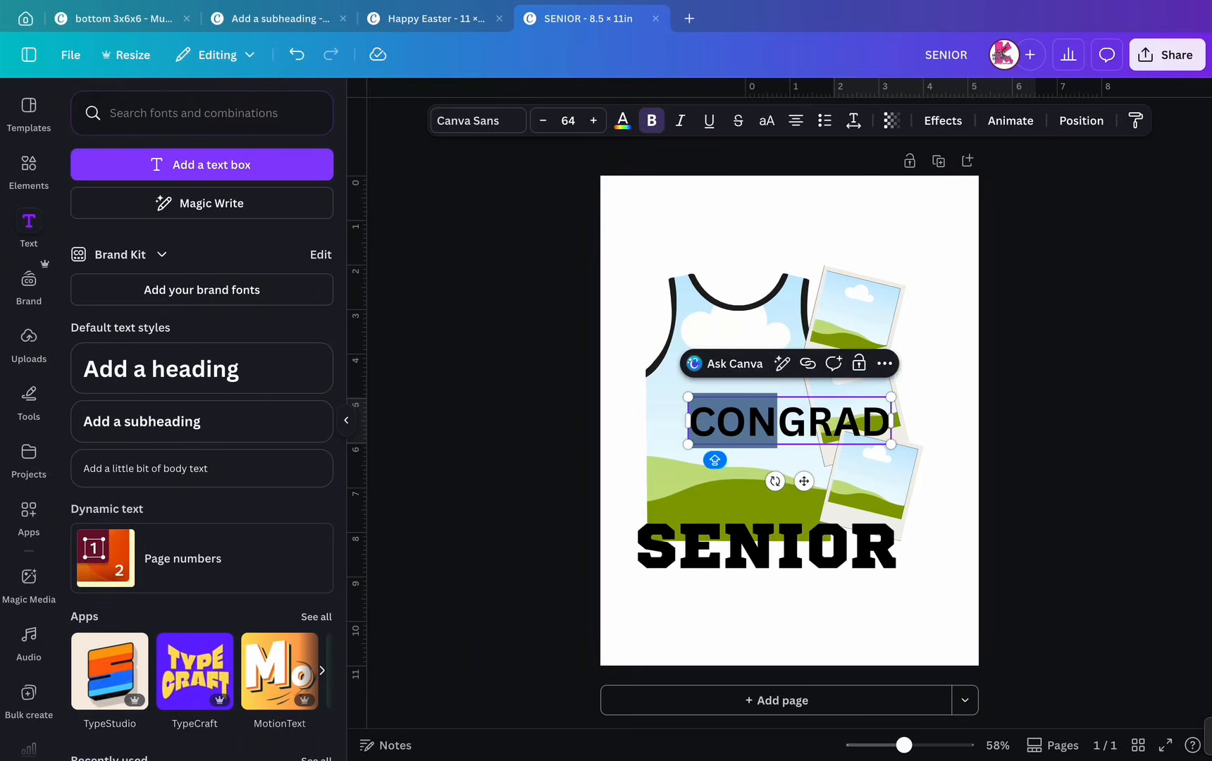
text(conGRAD)
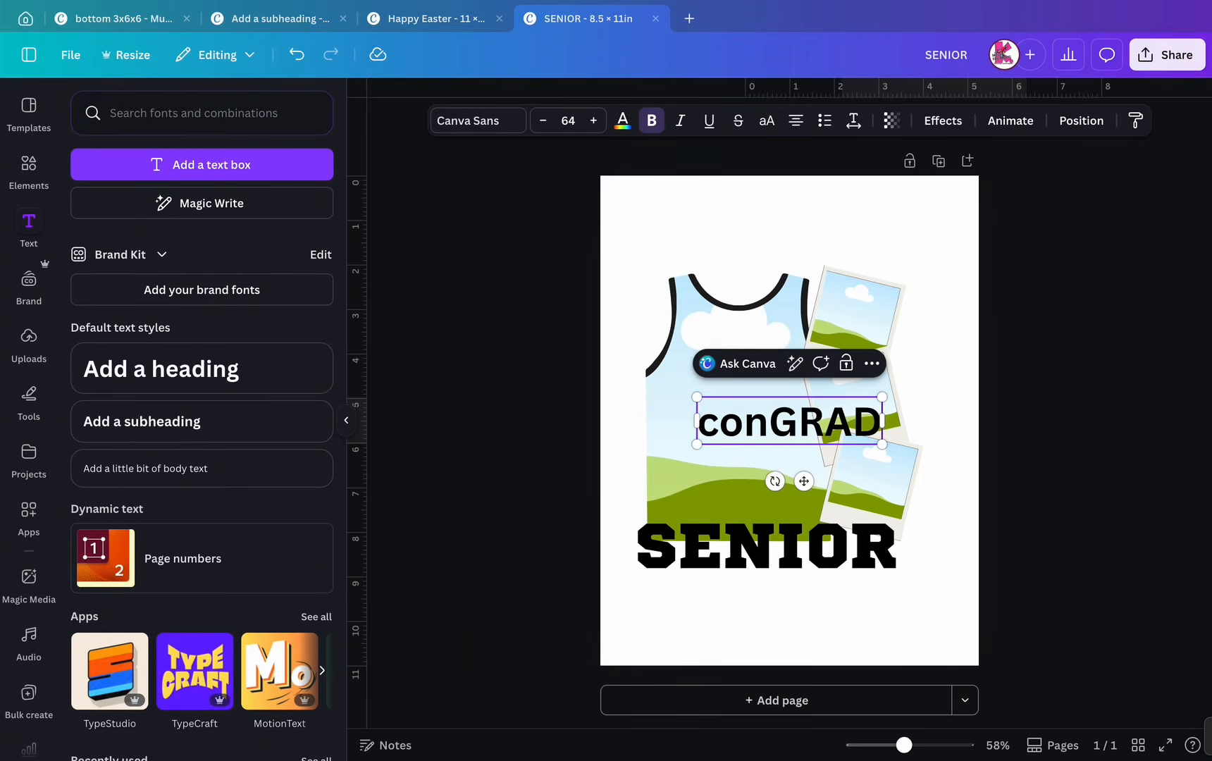
text(ula)
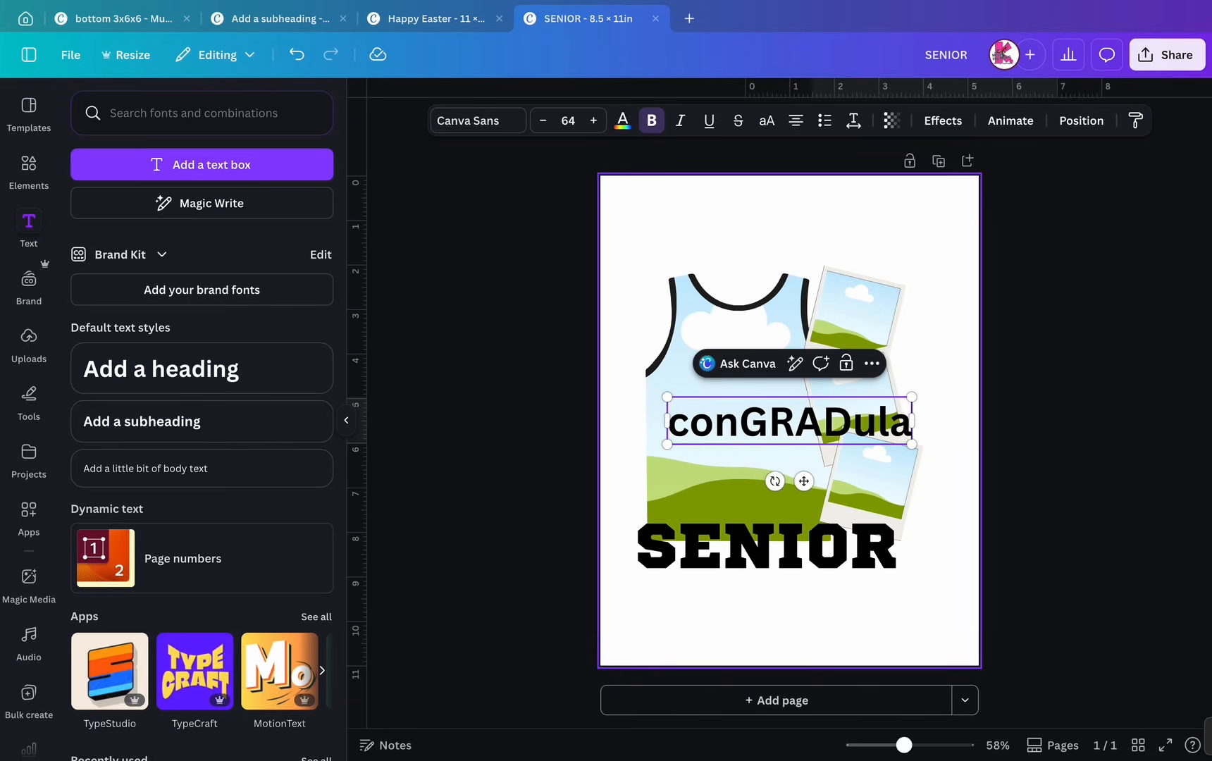
text(tions)
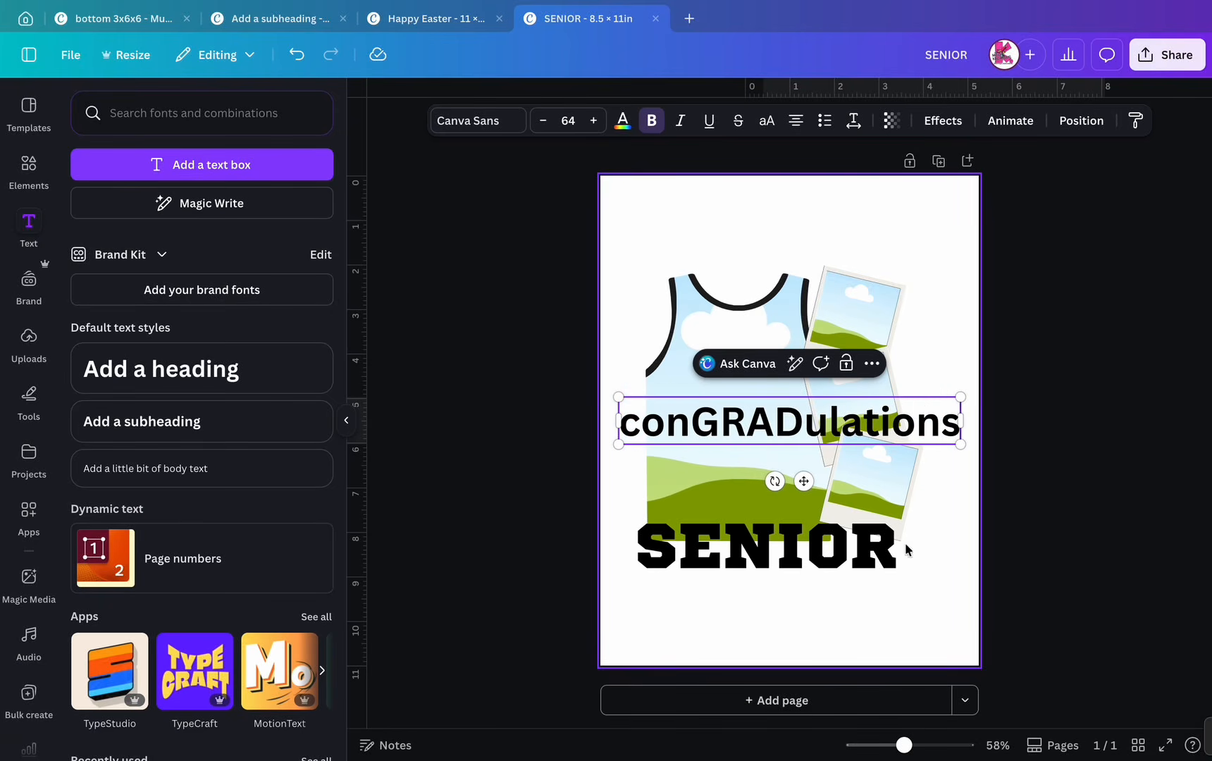
key(Escape)
drag(789, 423, 703, 480)
- Color the letters GRAD red
click(815, 481)
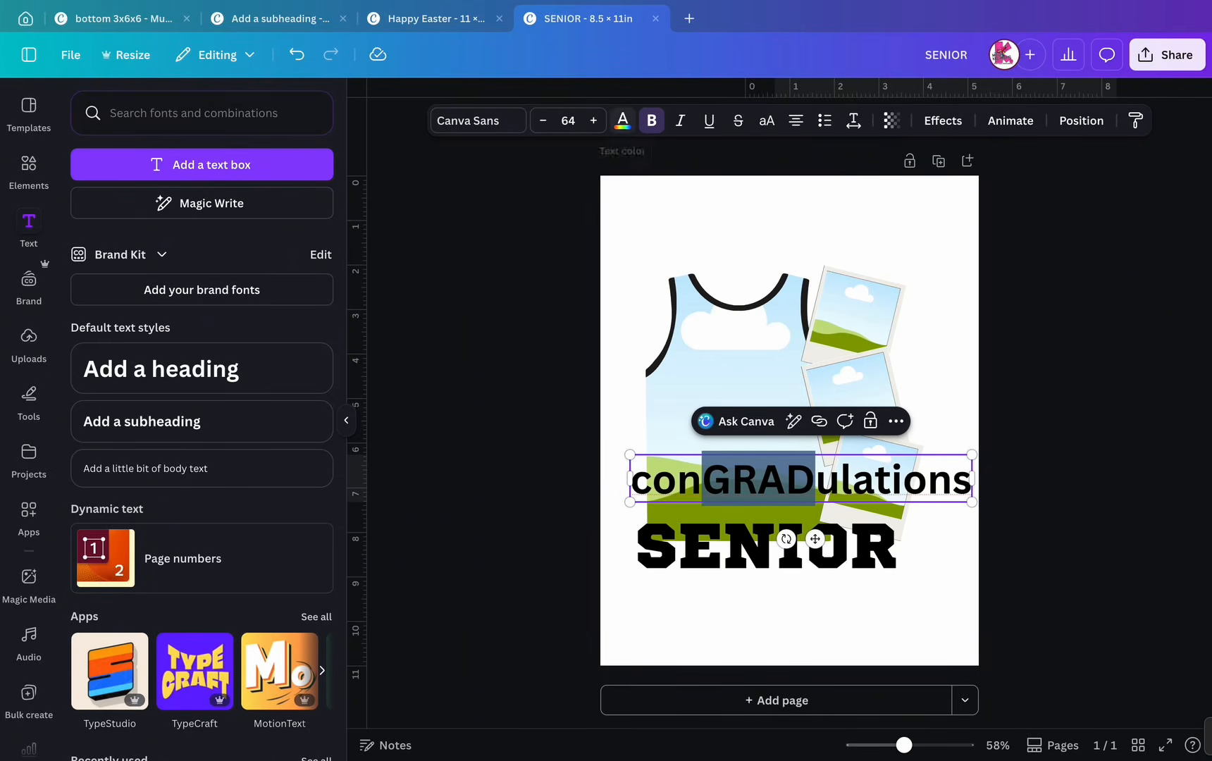
click(622, 121)
click(317, 325)
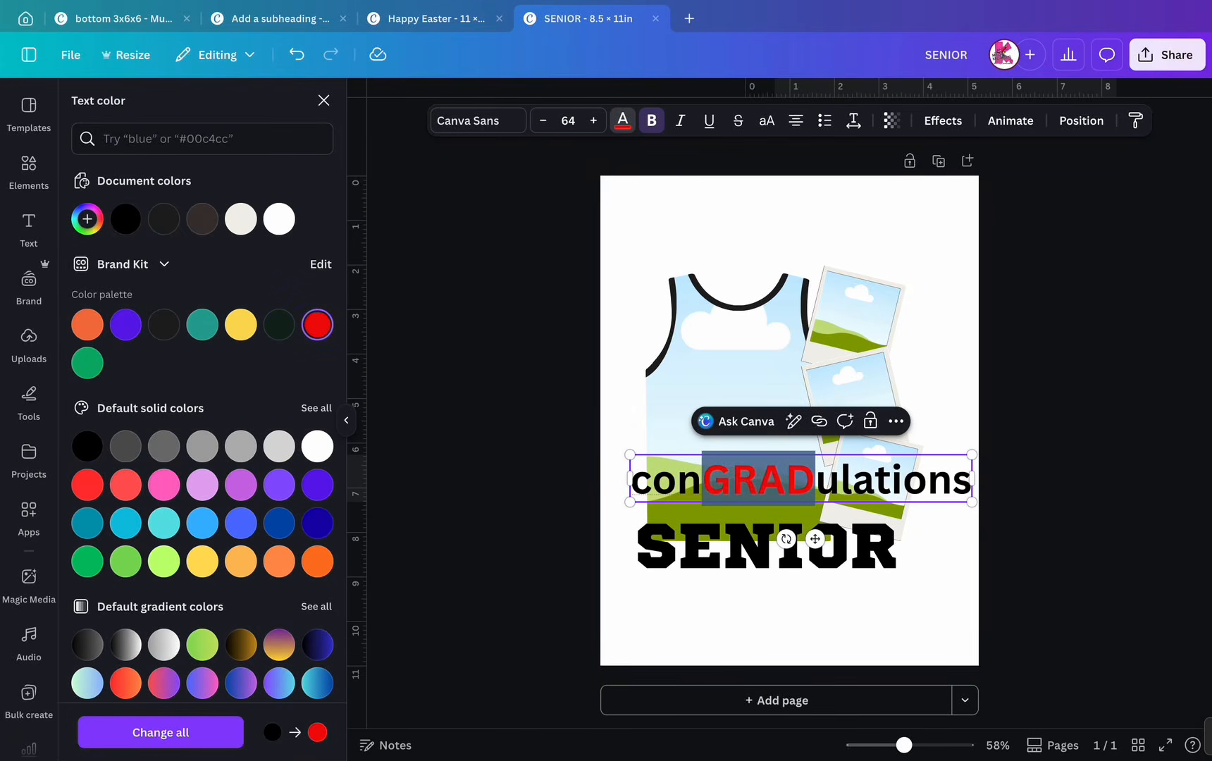
click(796, 614)
- Set the conGRADulations text in the Kingsman script font
click(800, 479)
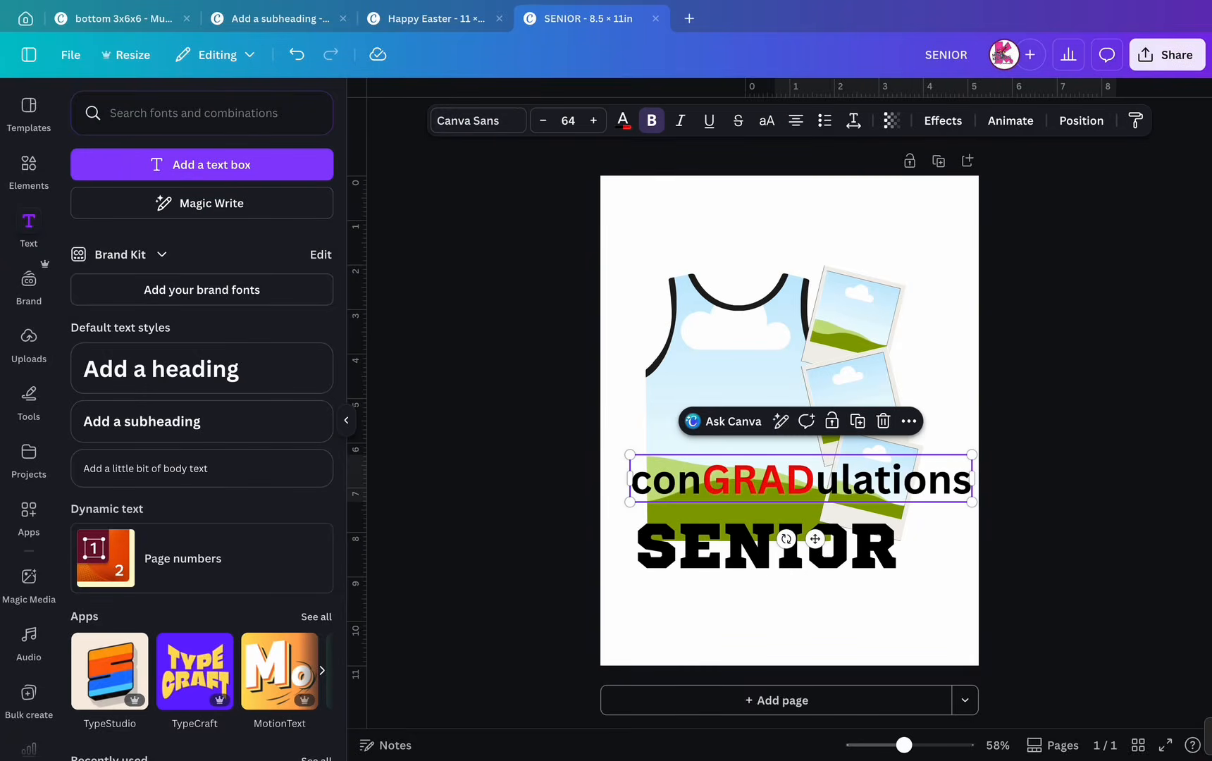
click(477, 121)
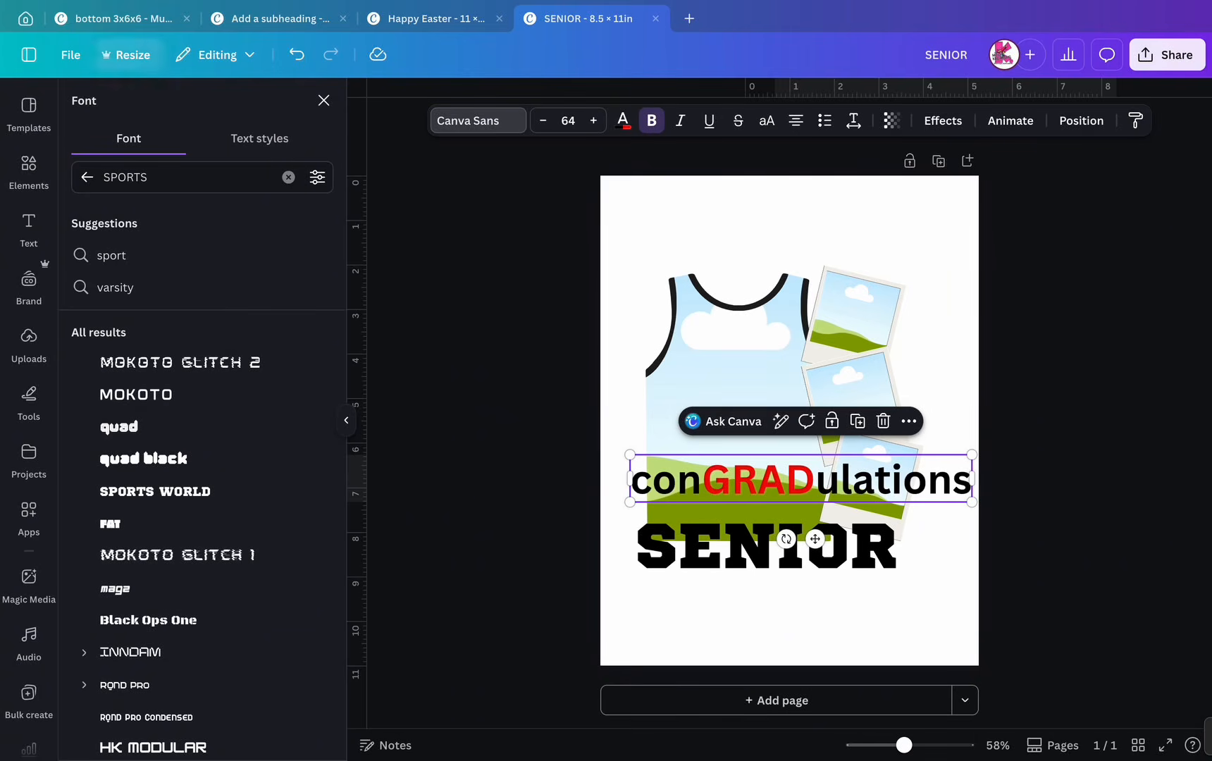
scroll(211, 465, down, 4)
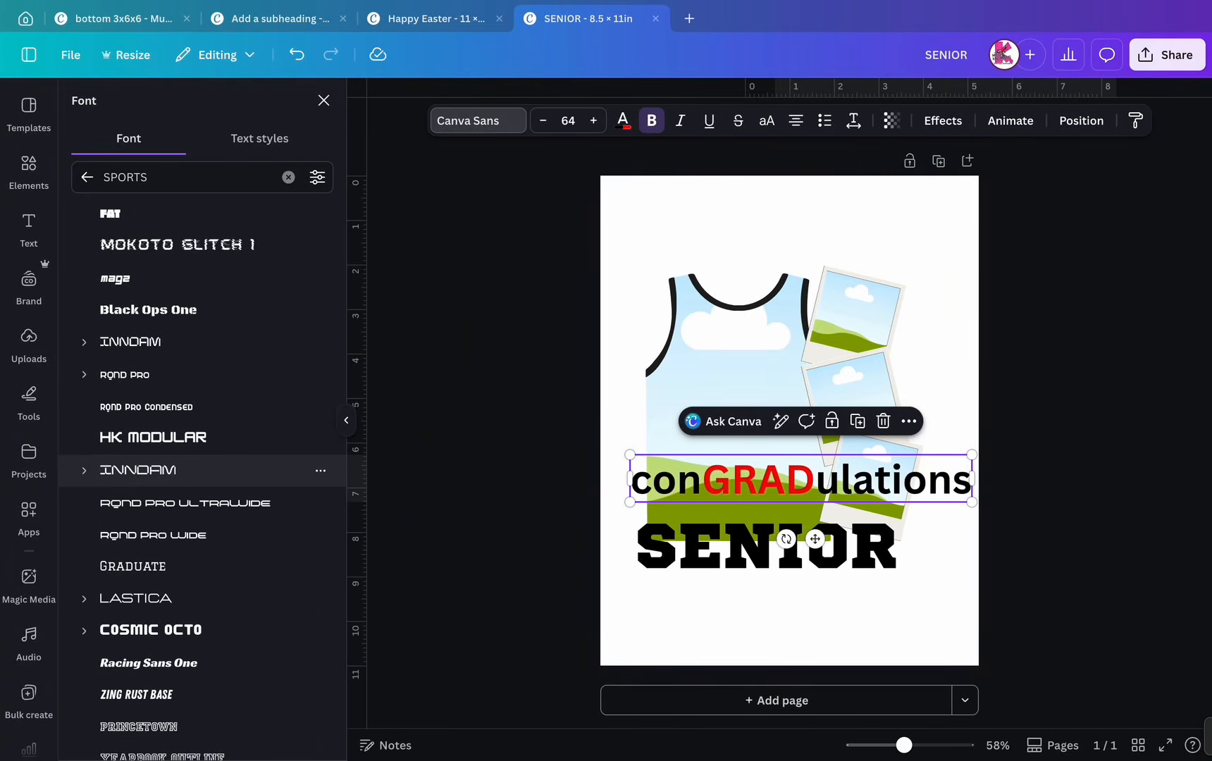
scroll(211, 564, down, 4)
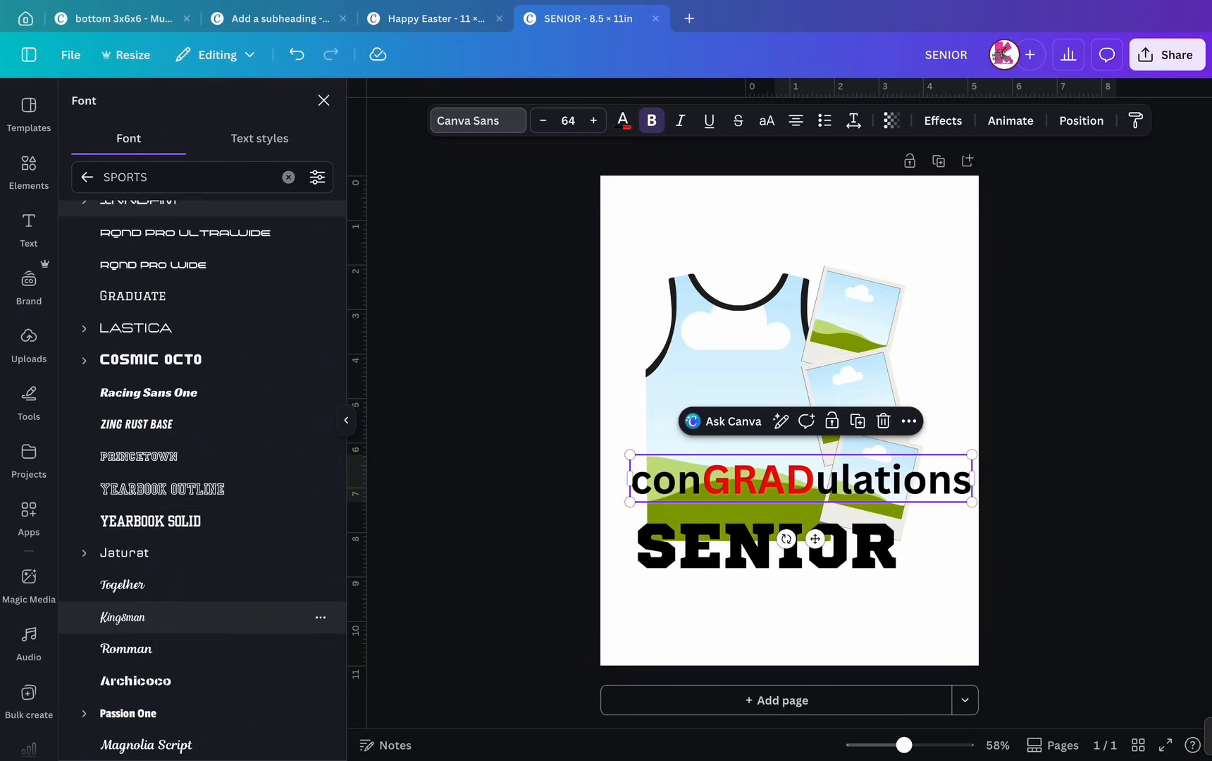
click(212, 618)
click(782, 620)
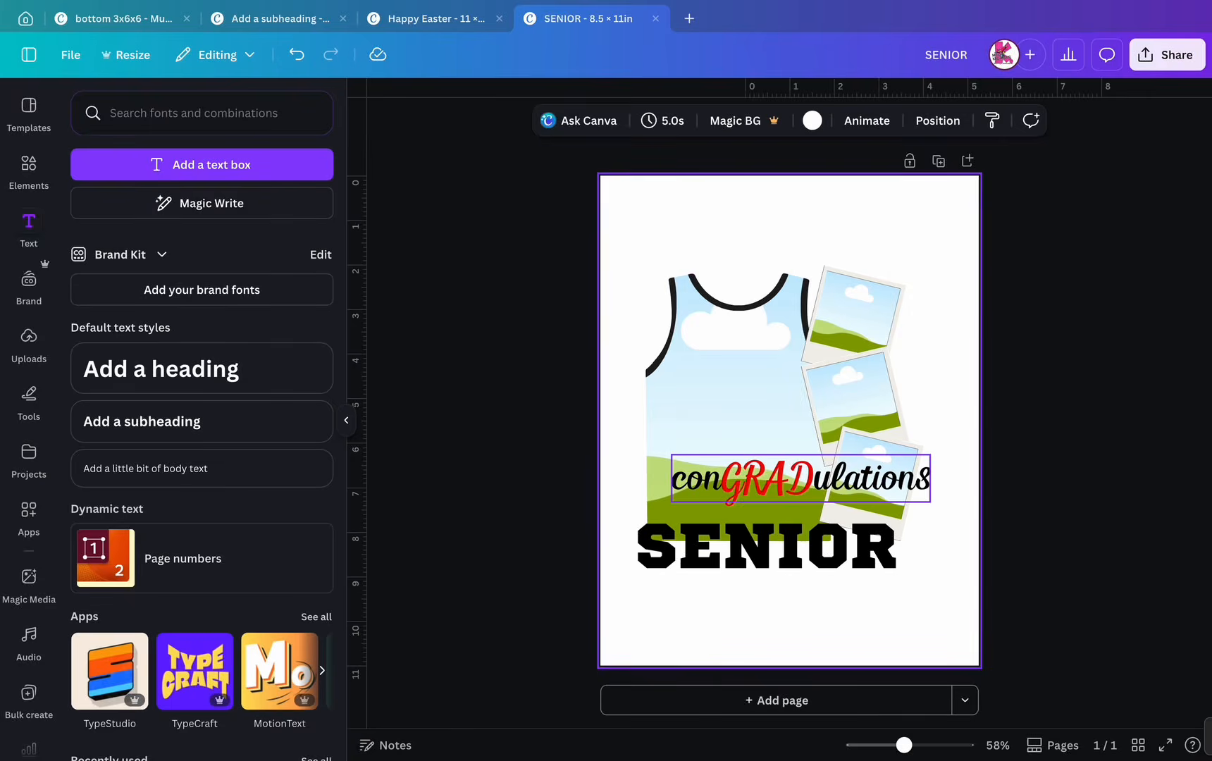
- Reposition the conGRADulations line relative to SENIOR, nudging it toward the left margin
drag(800, 478, 777, 510)
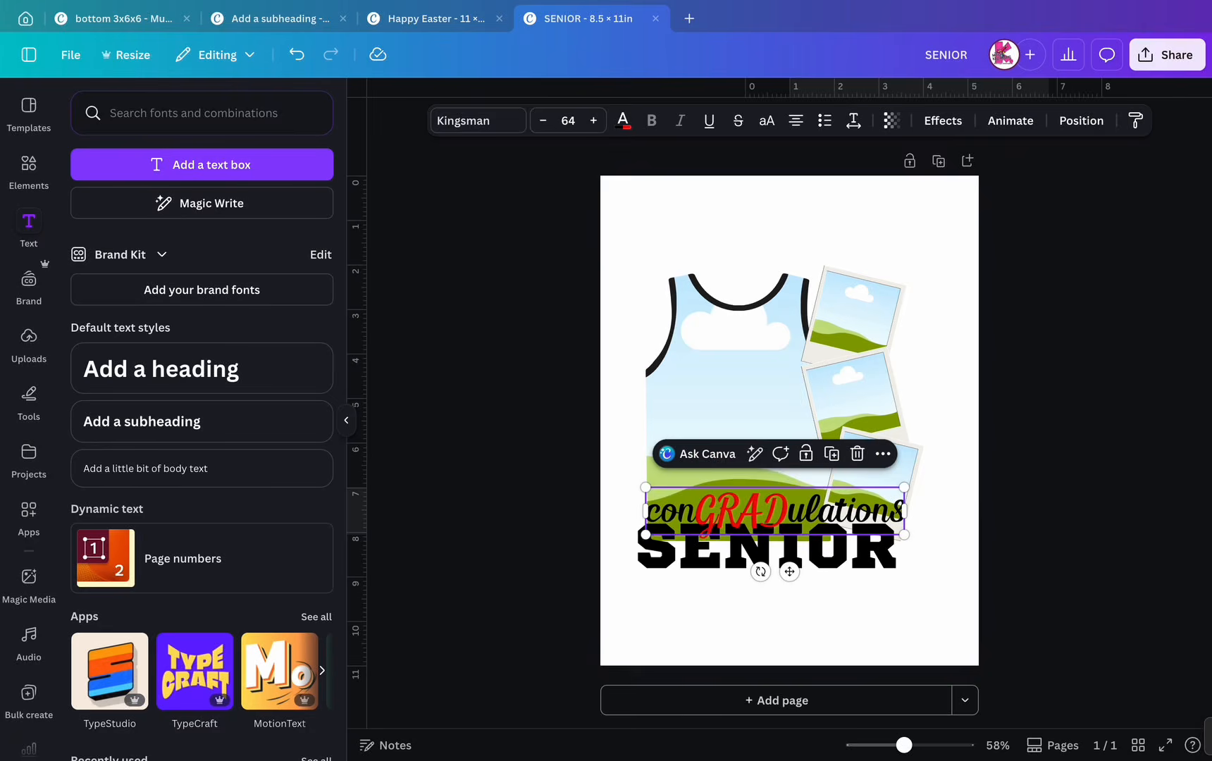
click(789, 619)
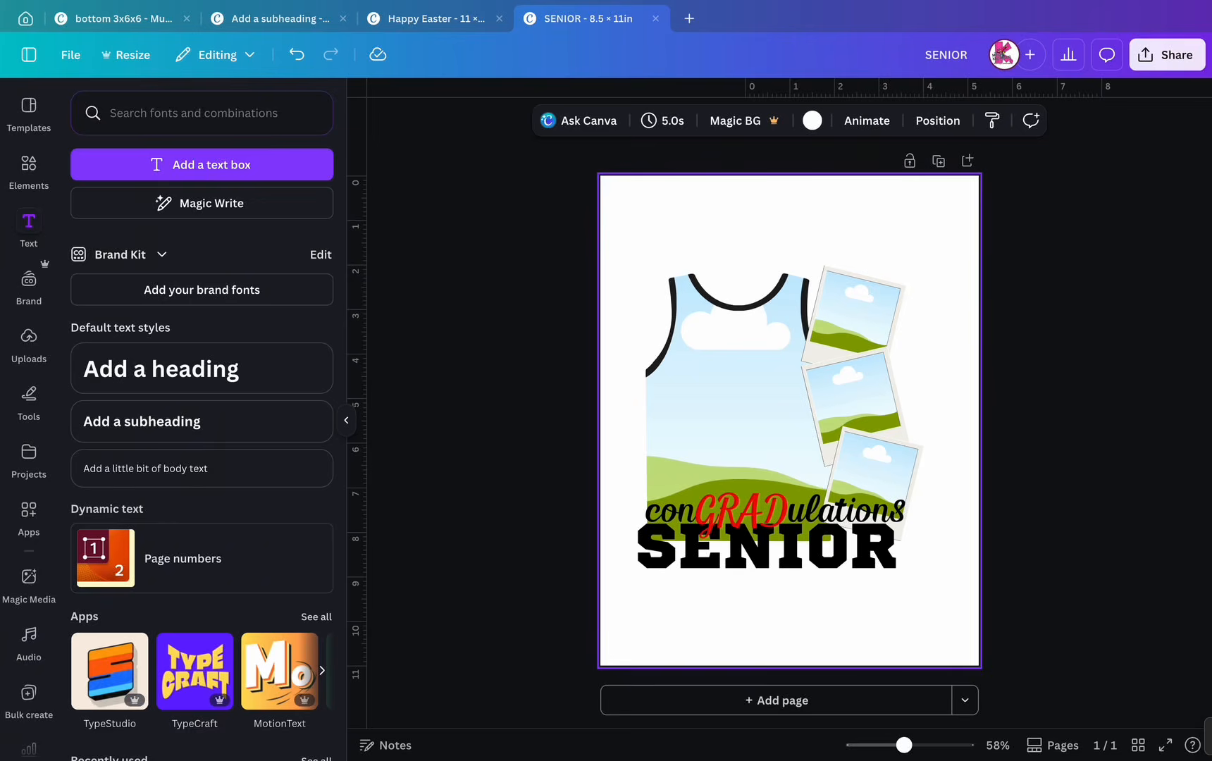
drag(775, 511, 767, 510)
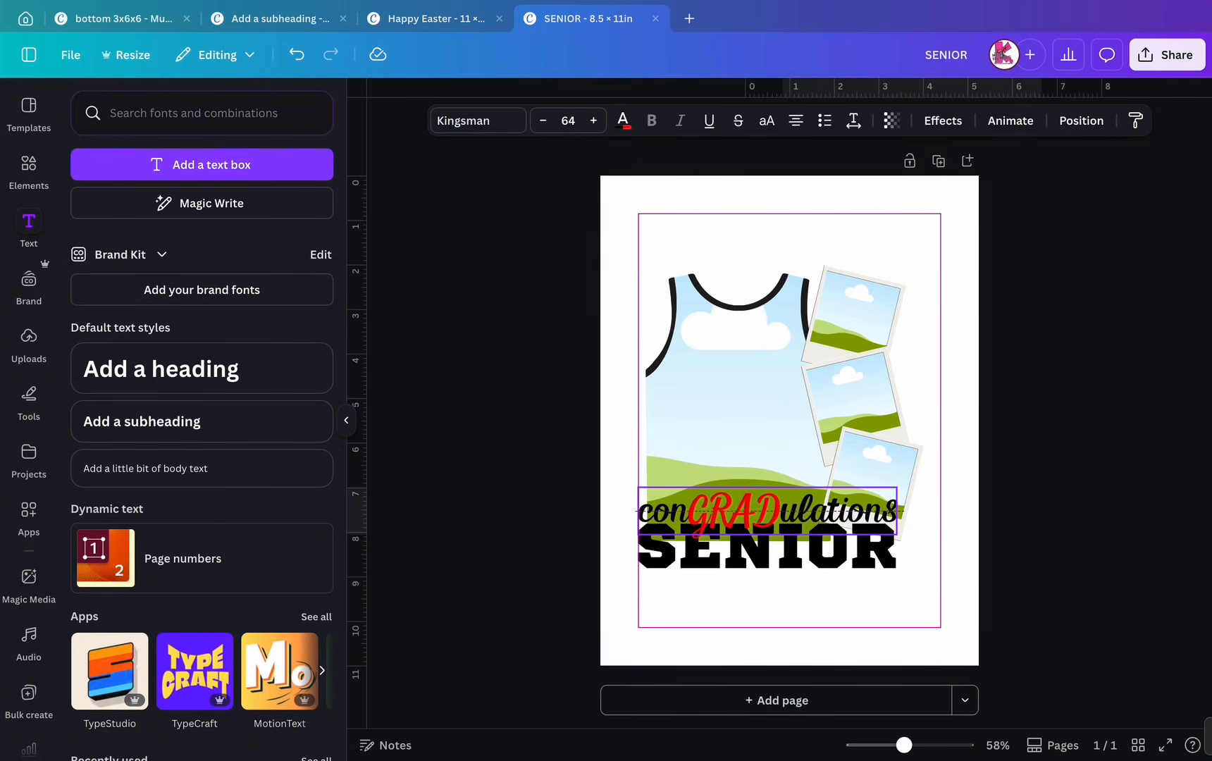
click(782, 619)
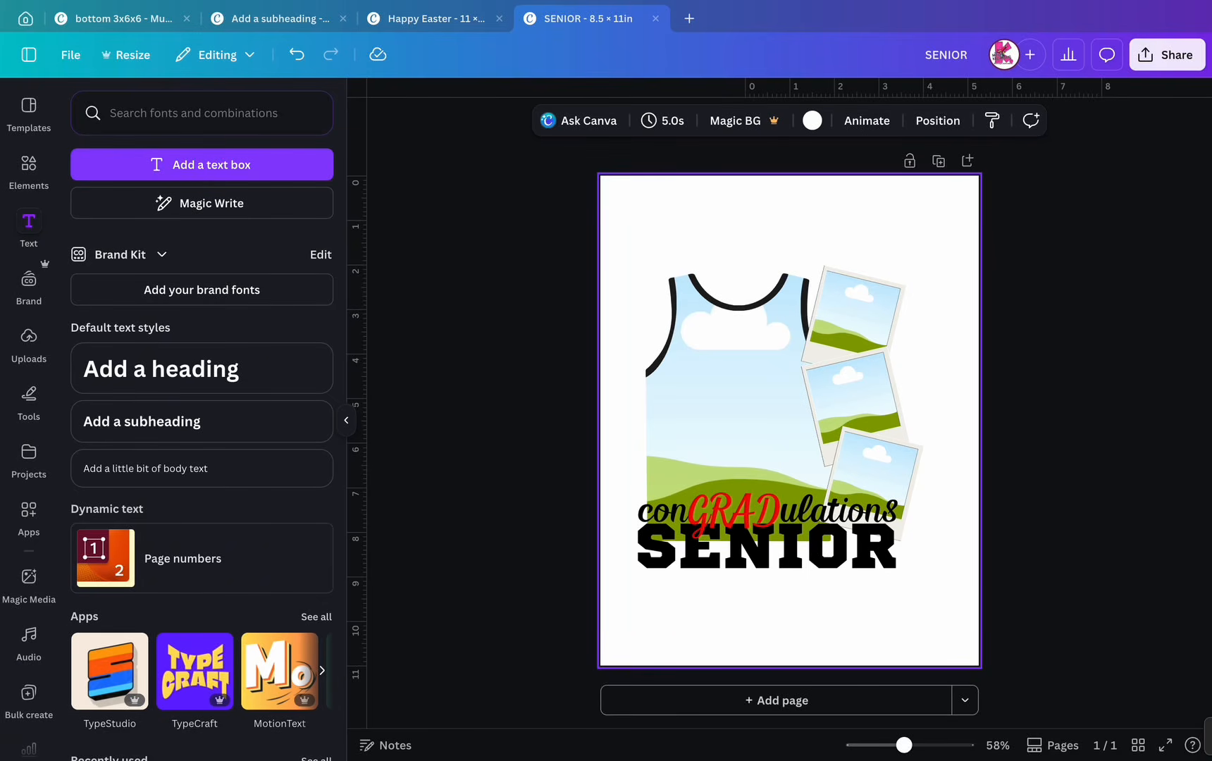
- Retype GRAD in lowercase and capitalize the first letter to 'Congradulations'
double_click(732, 510)
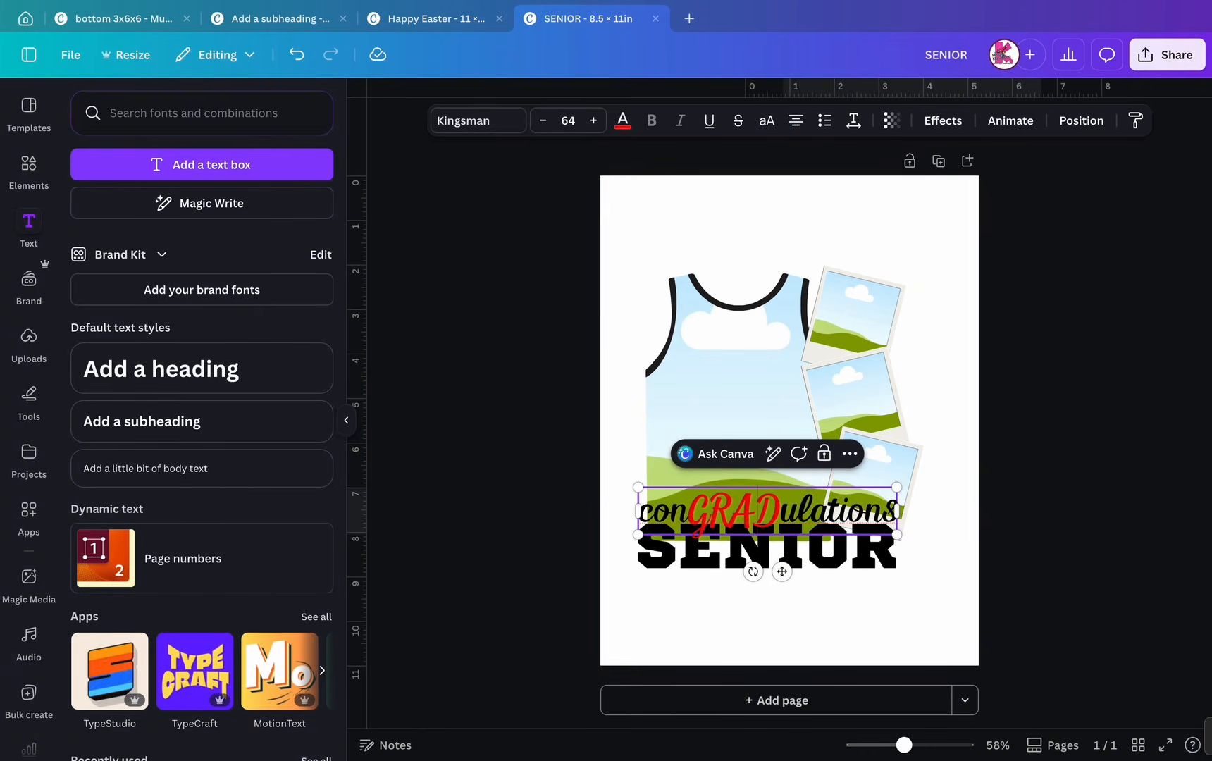
key(shift+Left)
key(shift+Left)
key(shift+Left)
key(shift+Left)
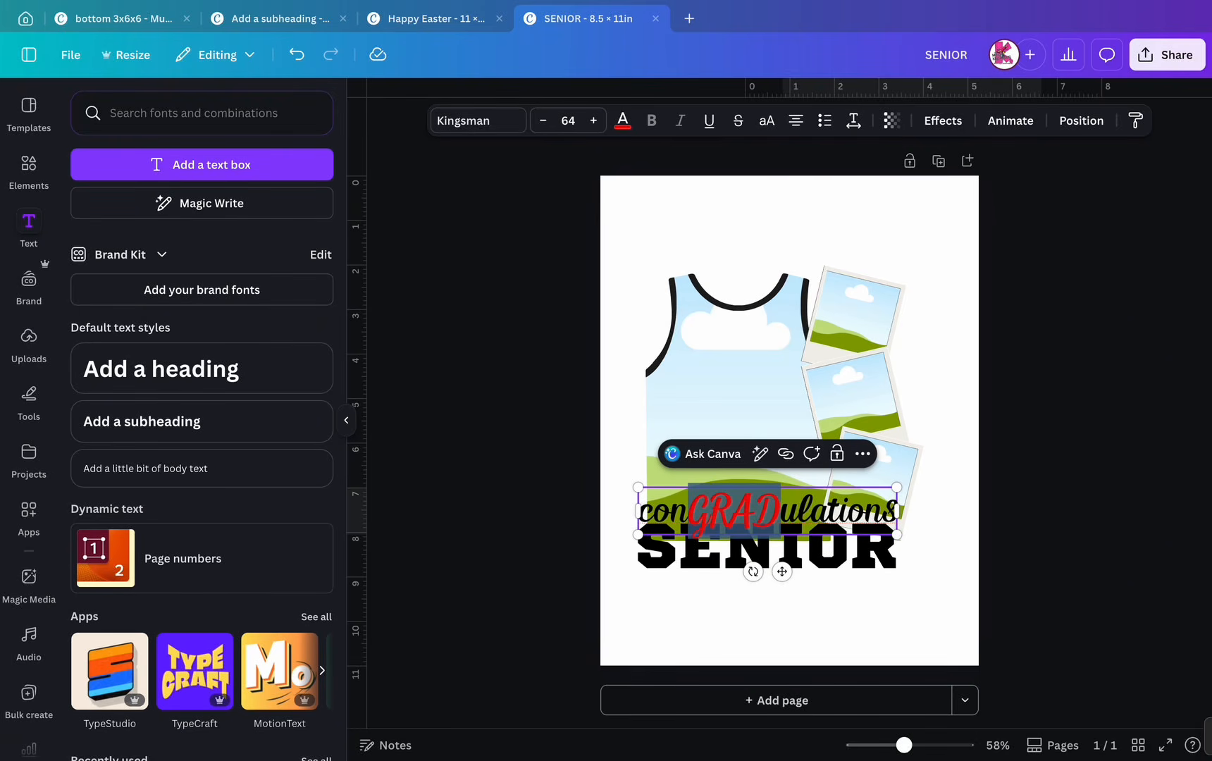
text(gr)
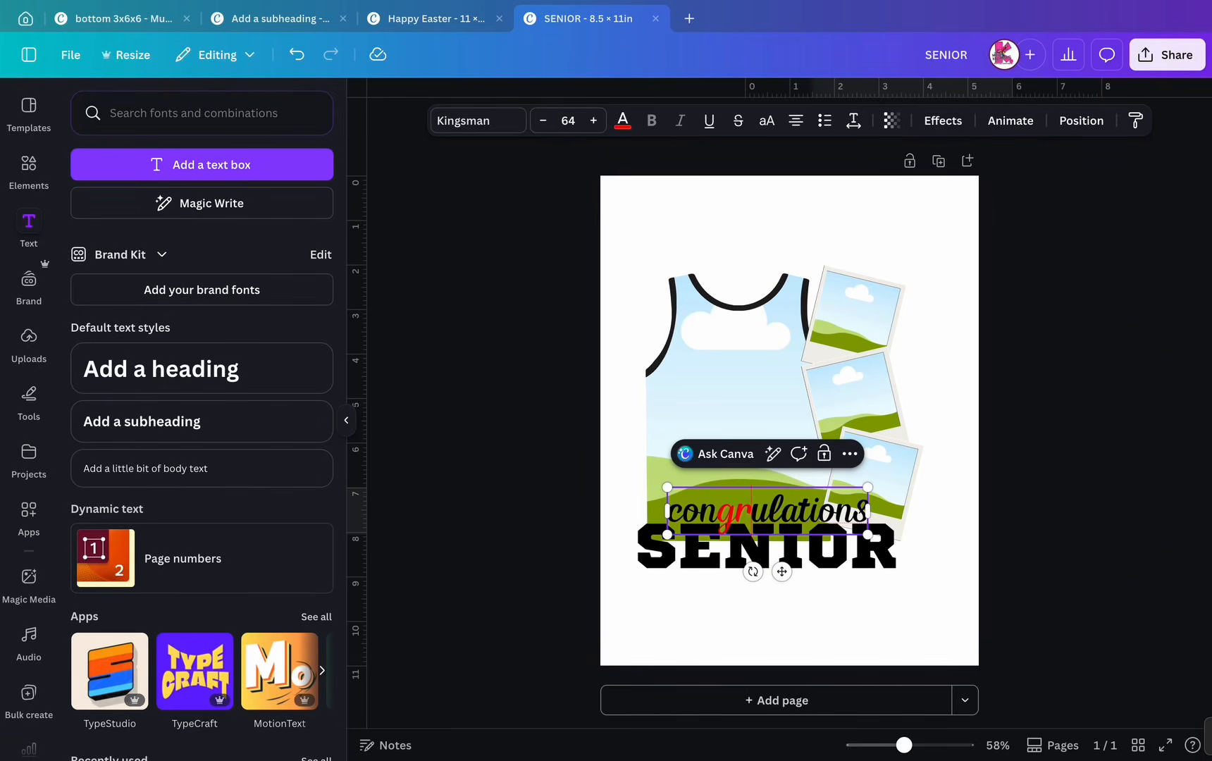
text(ad)
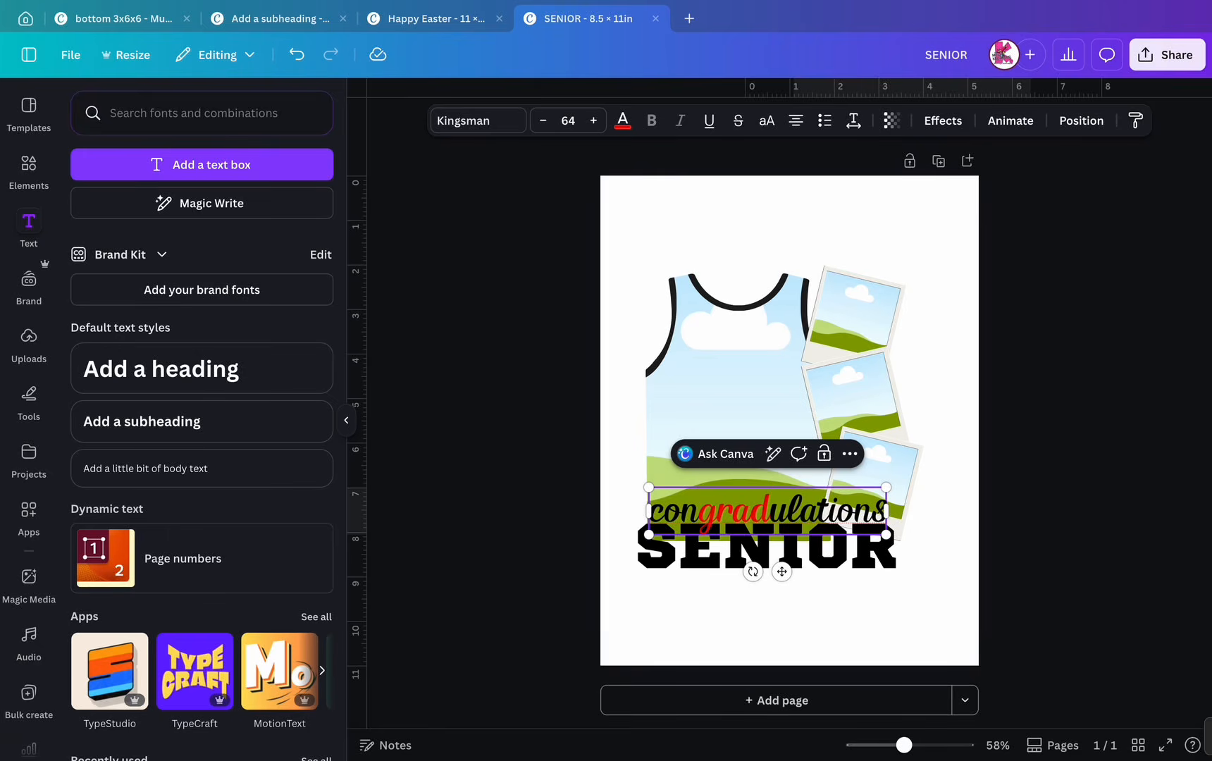
click(665, 509)
key(BackSpace)
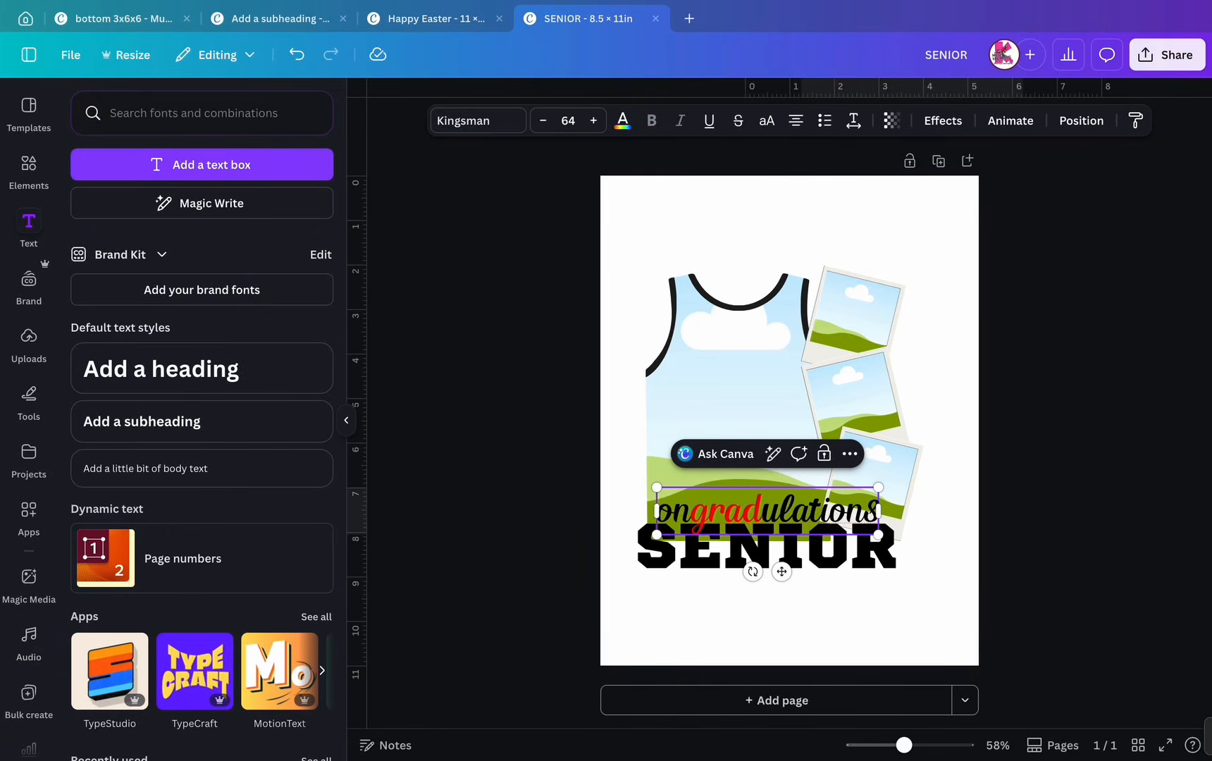
text(c)
key(BackSpace)
text(C)
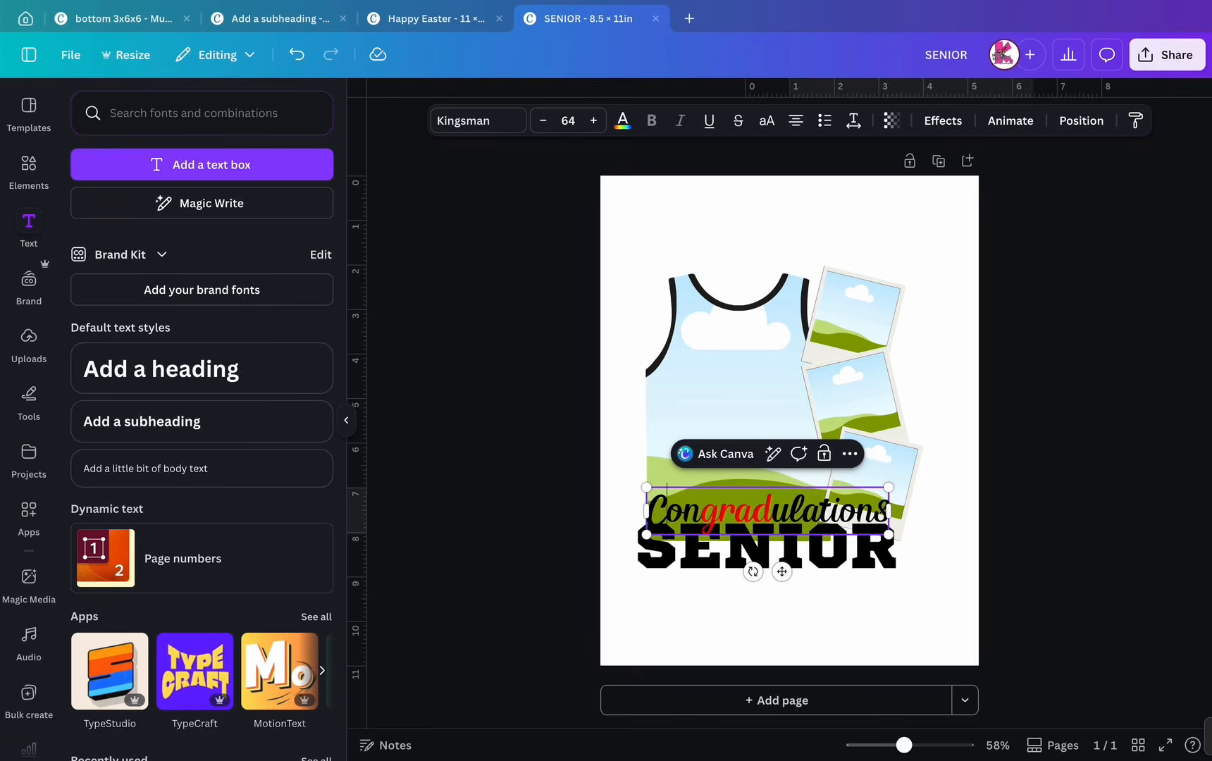
click(780, 620)
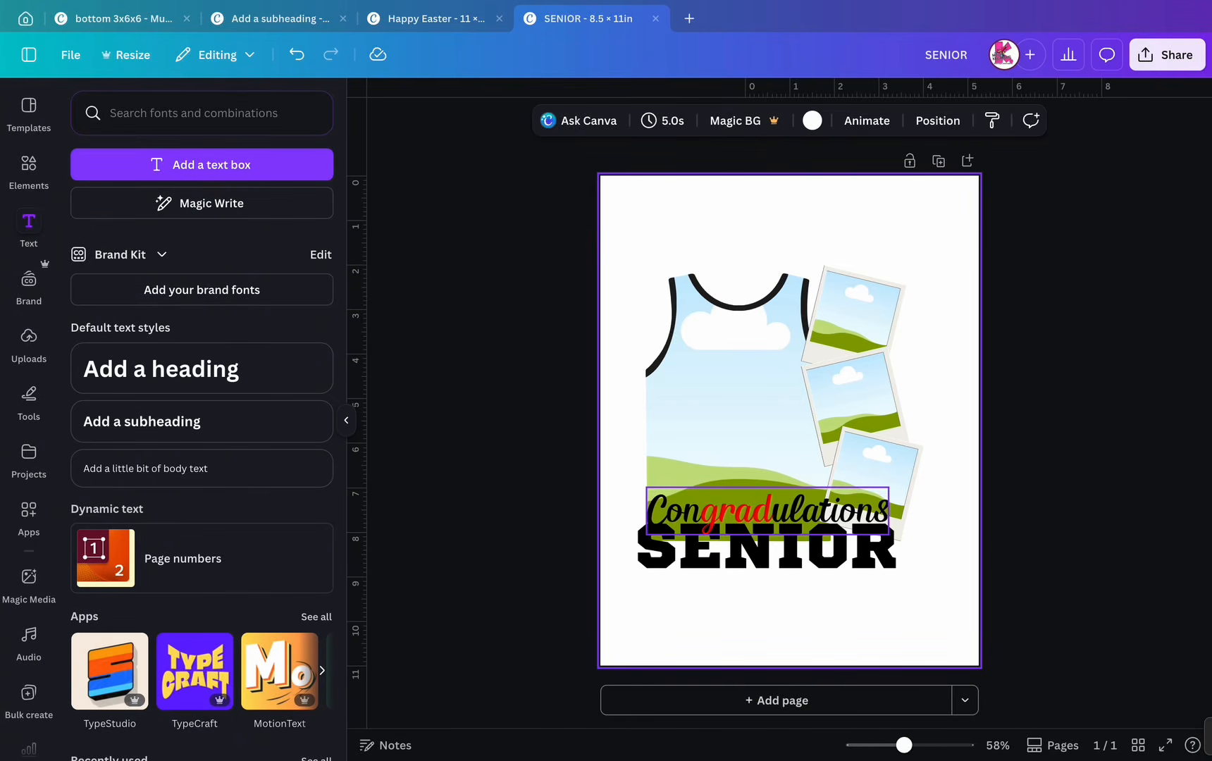
- Correct the spelling to 'Congratulations' and make the red letters black
click(772, 511)
click(772, 511)
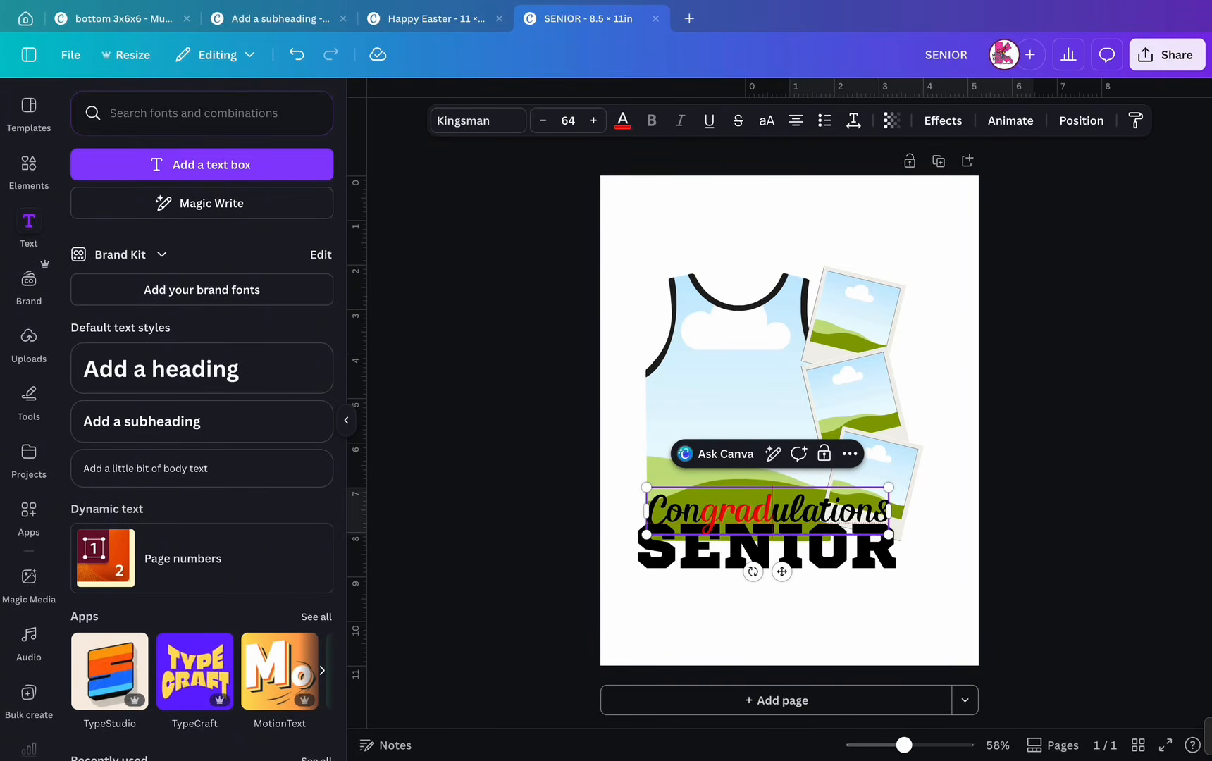
key(BackSpace)
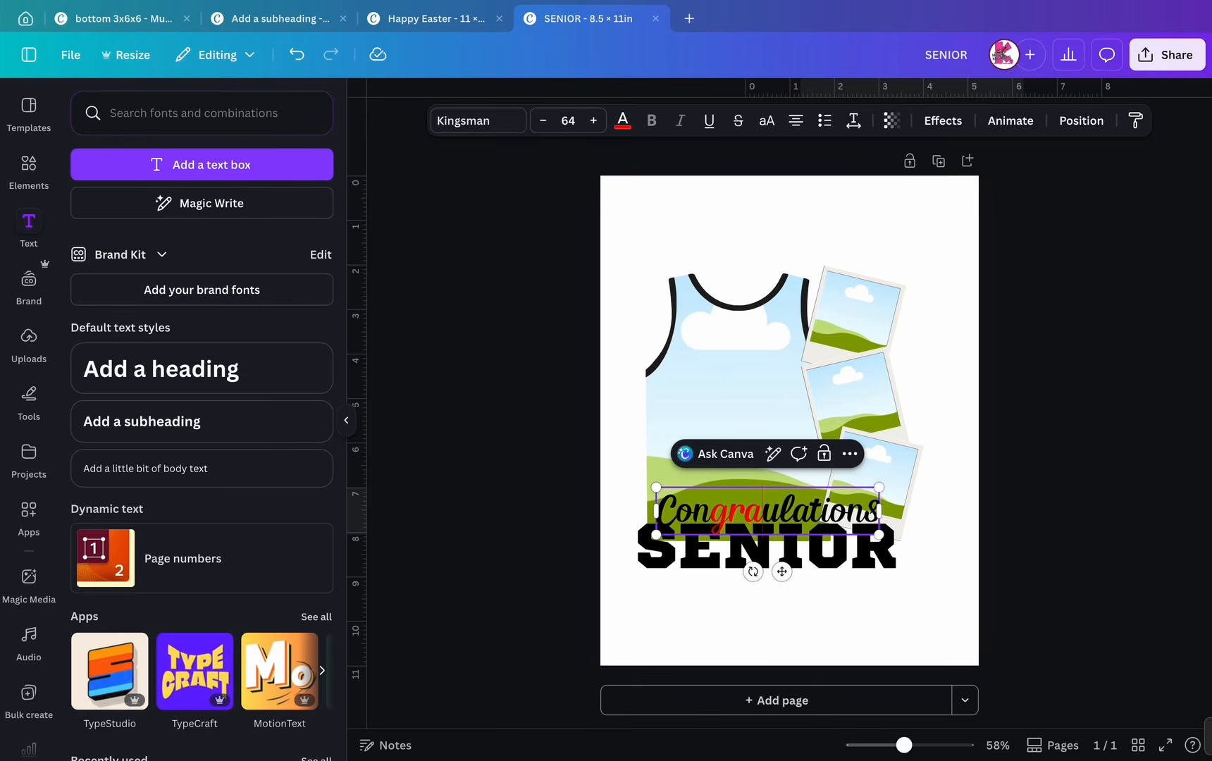
text(t)
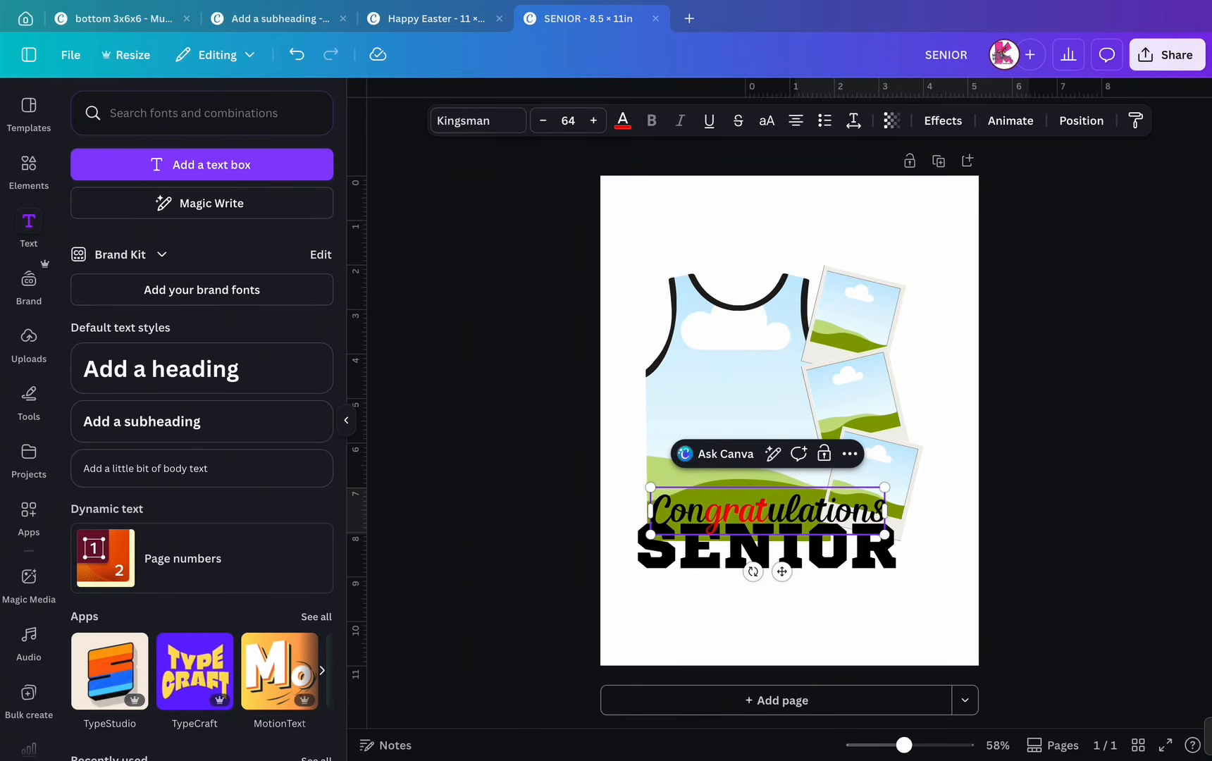
key(shift+Left)
key(shift+Left)
key(shift+Left)
key(shift+Left)
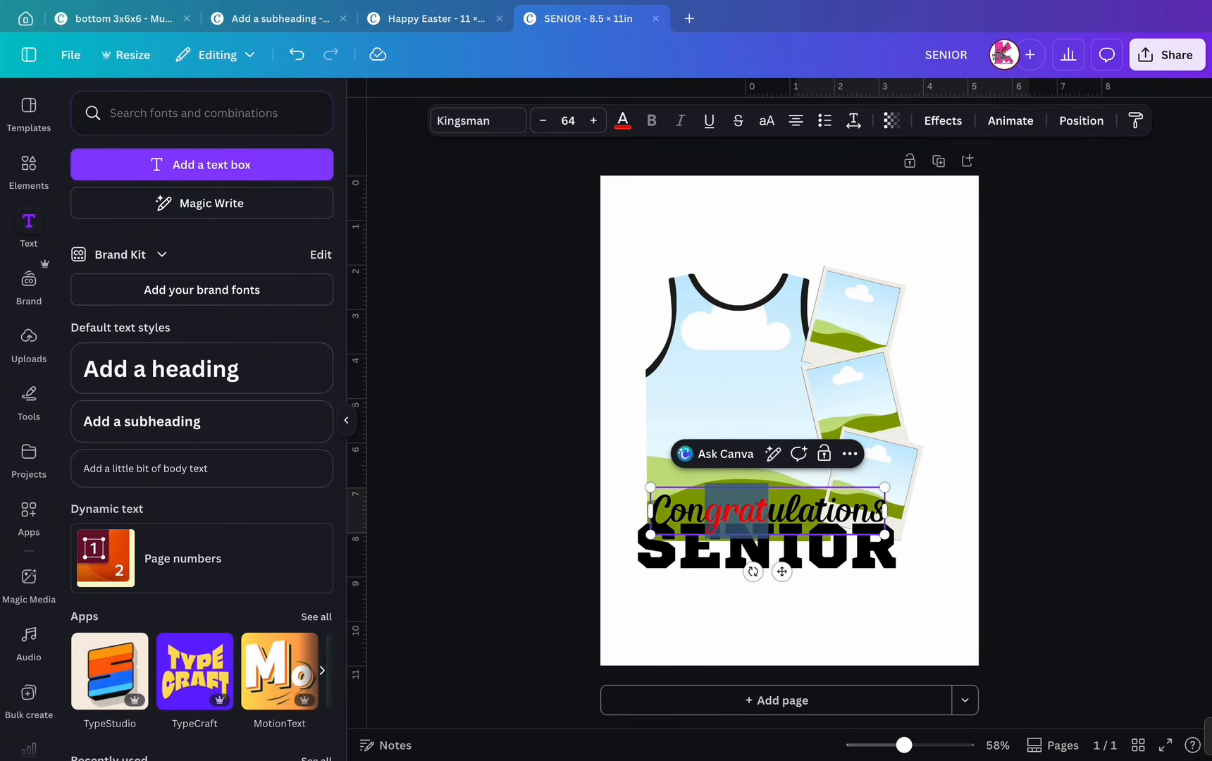
click(622, 121)
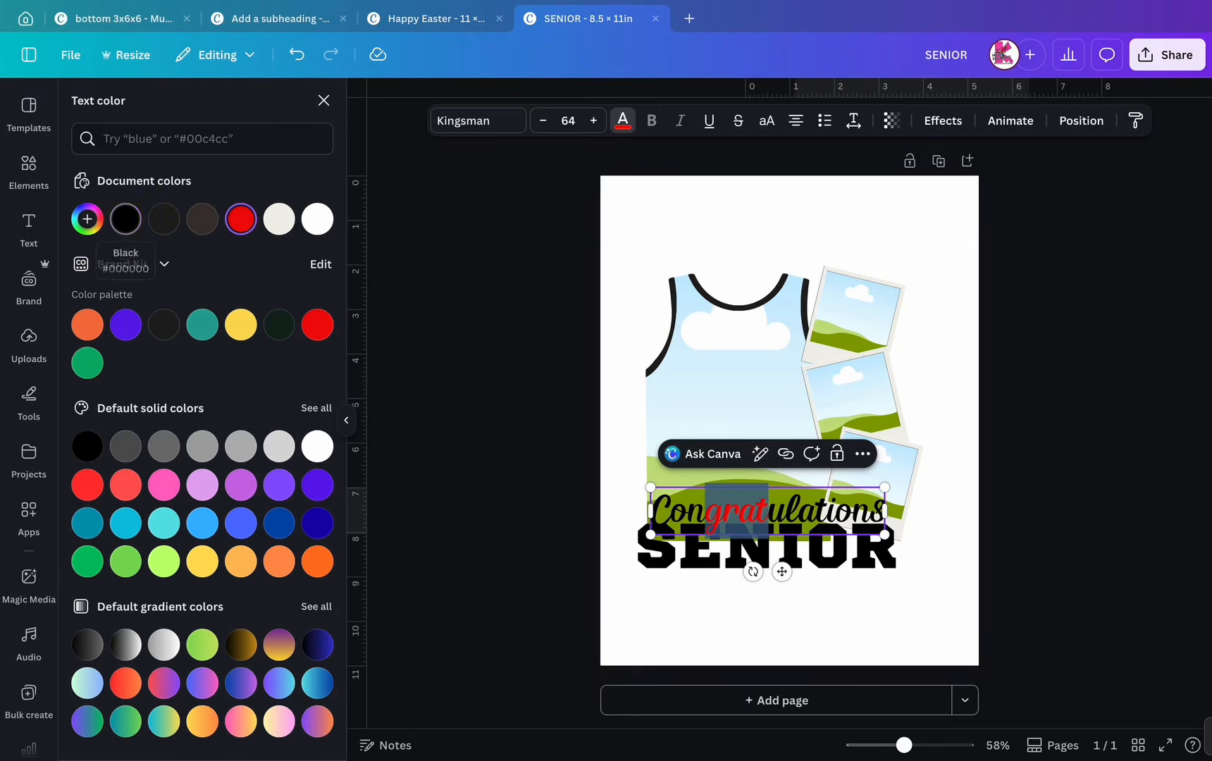
click(125, 218)
click(493, 352)
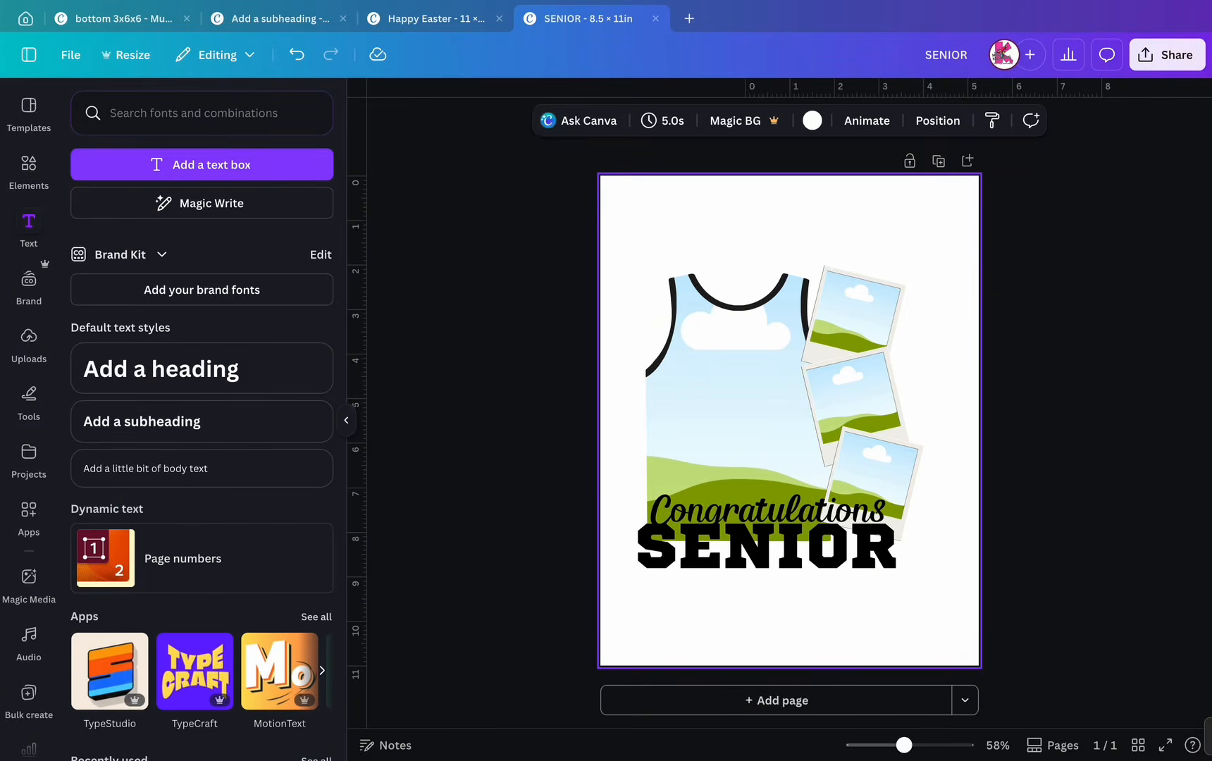
- Shift Congratulations slightly left to align it
click(767, 511)
drag(768, 511, 763, 511)
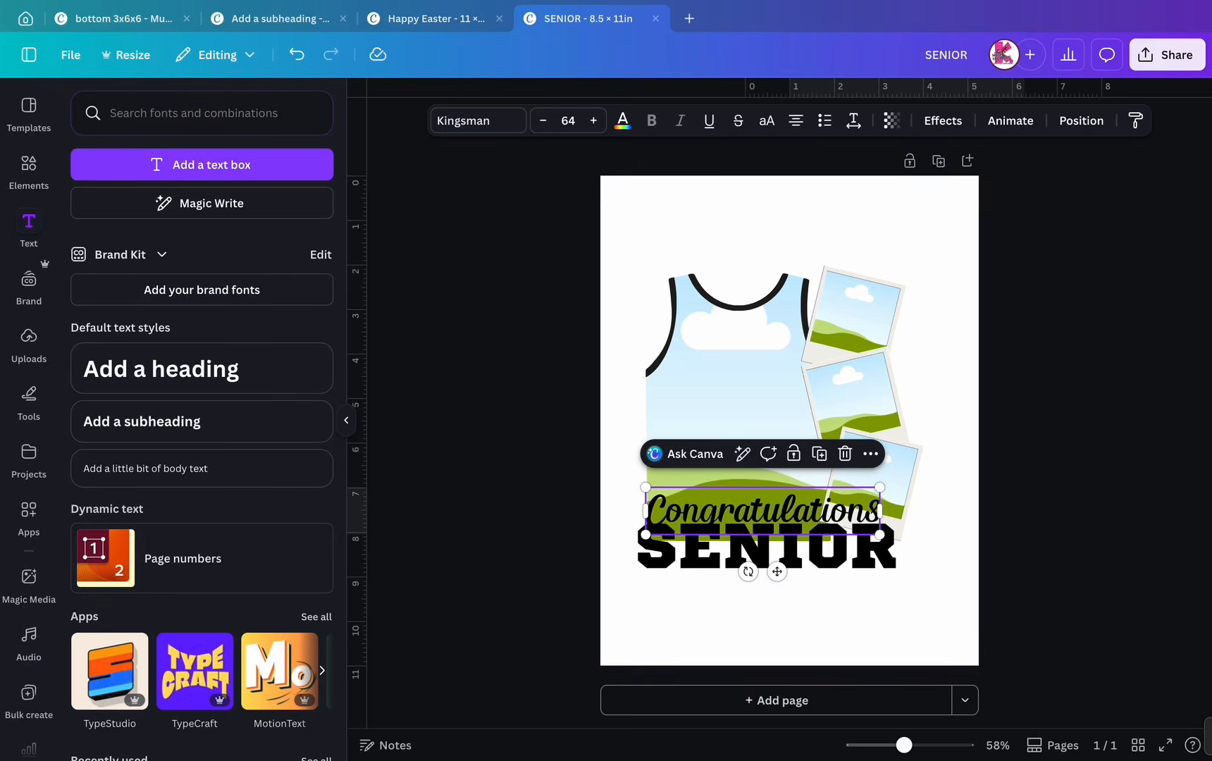
click(847, 511)
click(874, 609)
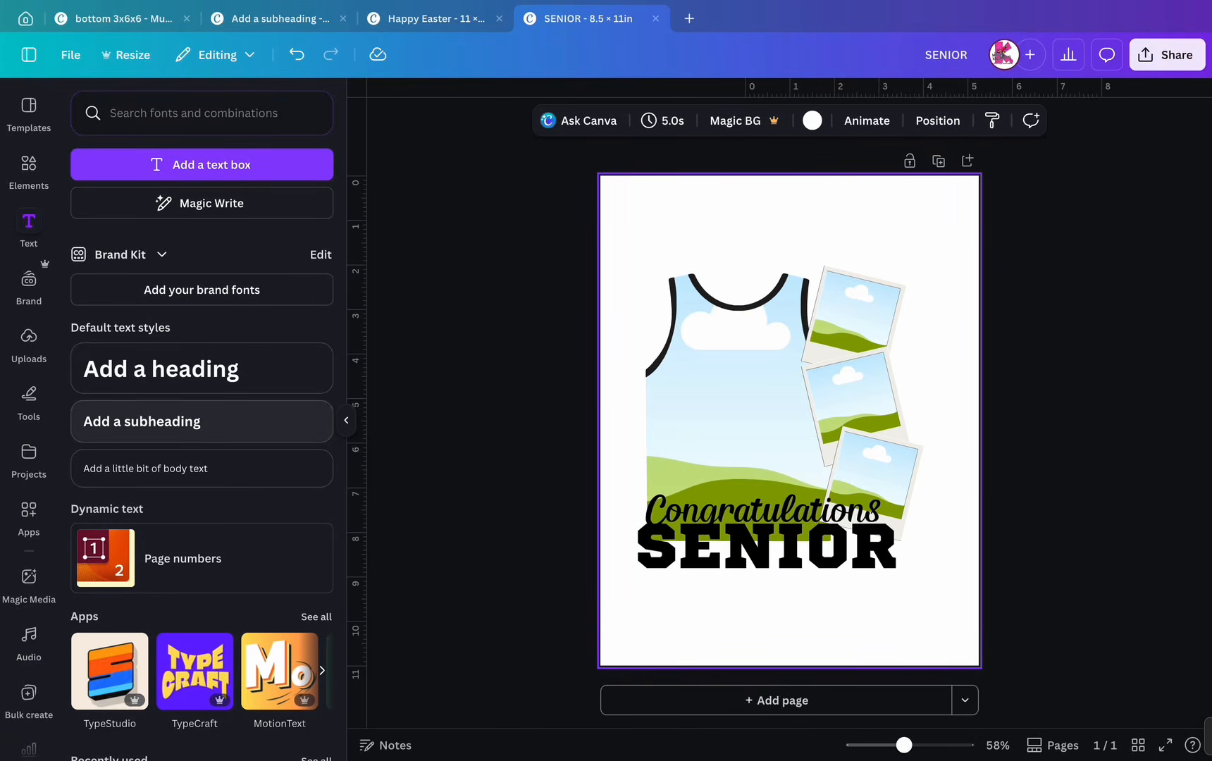
- Add a 'class of '26' subheading and position it below SENIOR at the right
click(201, 420)
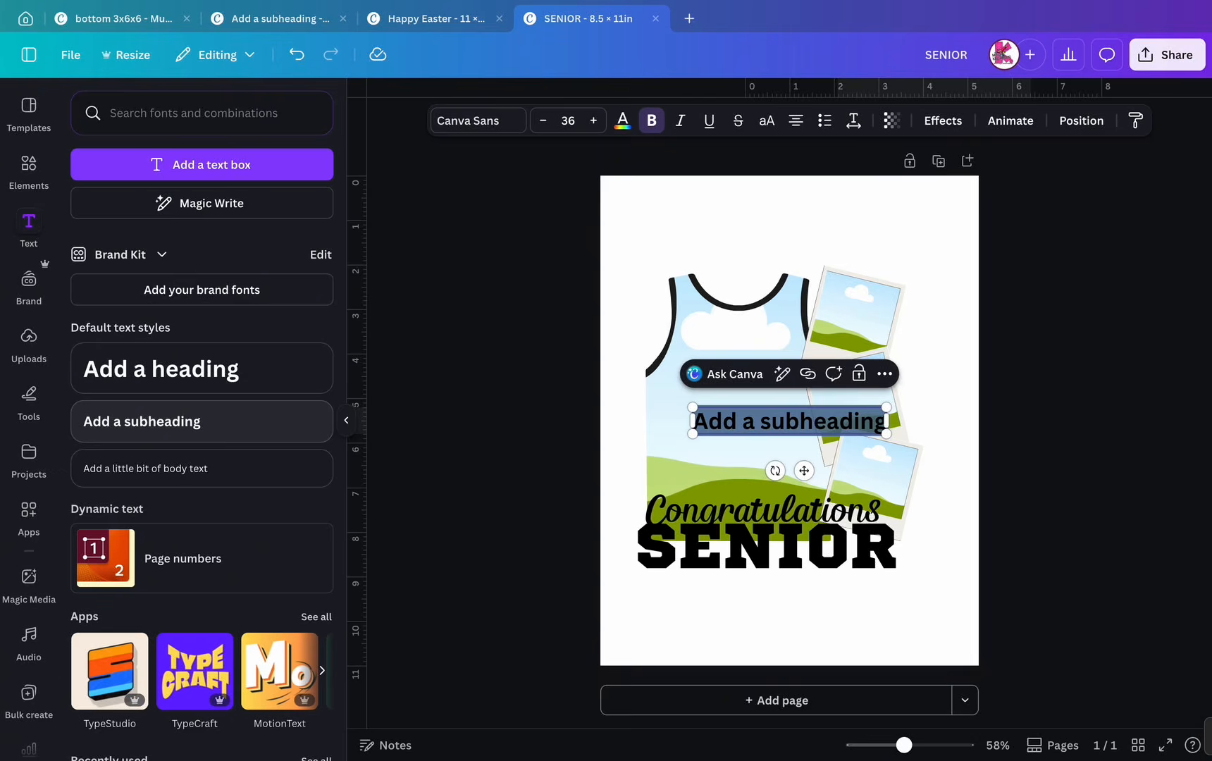
text(class)
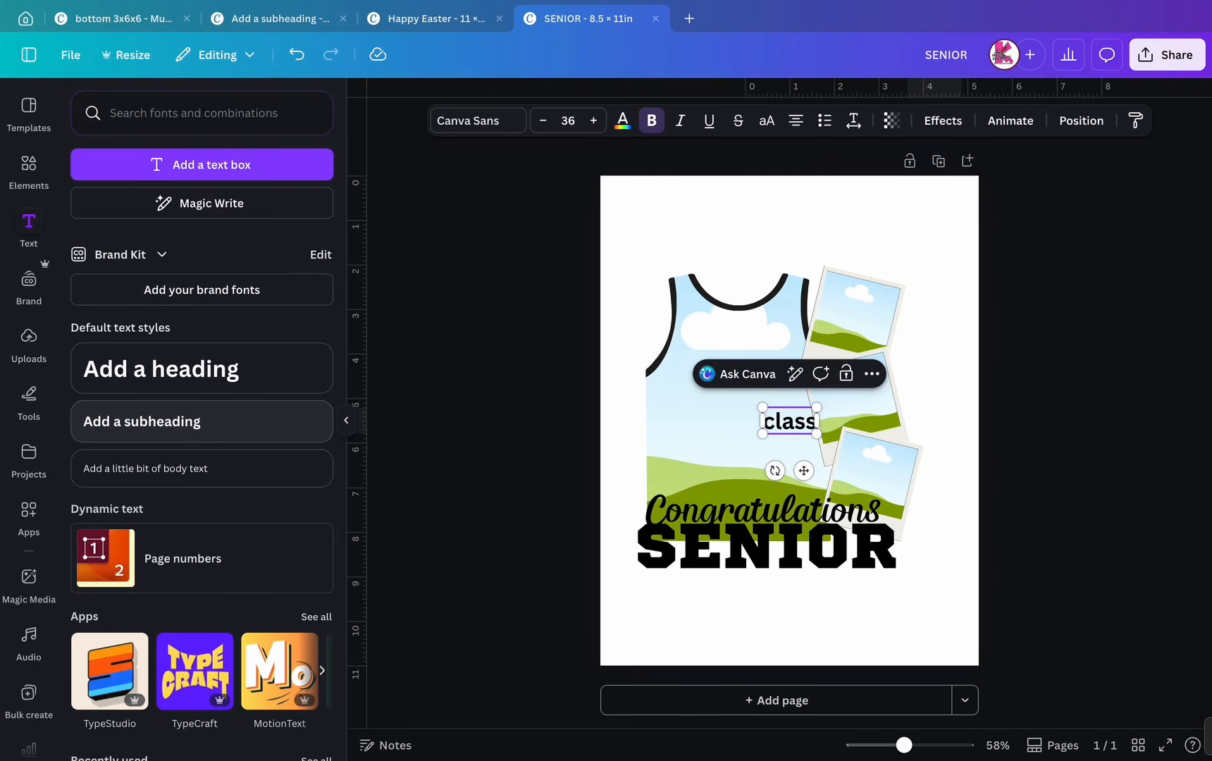
text( of)
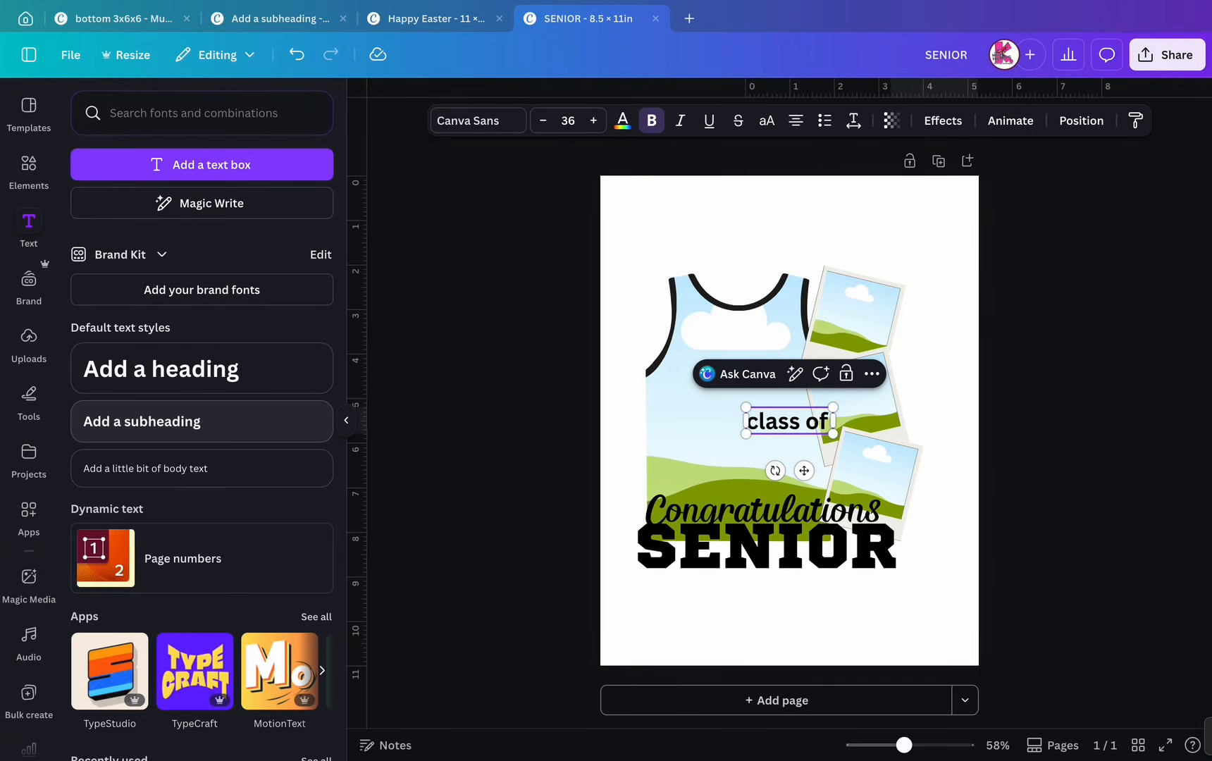
text( 2)
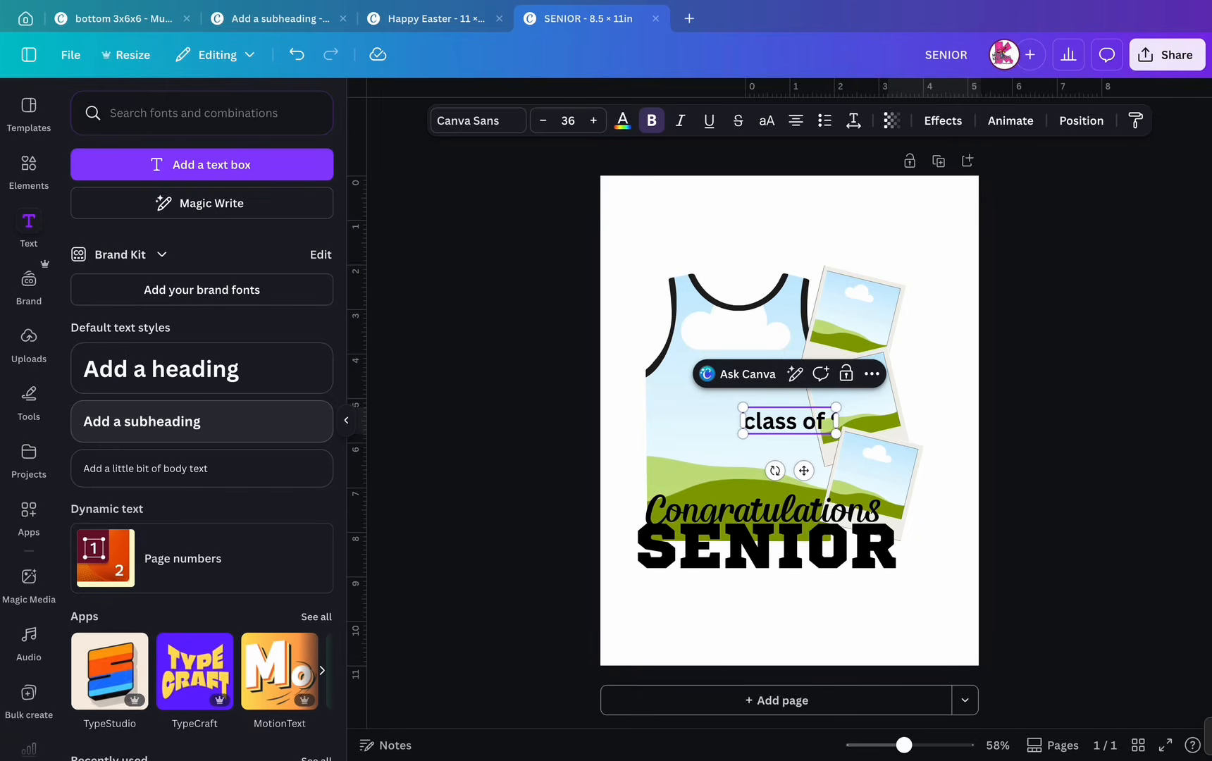
text(26)
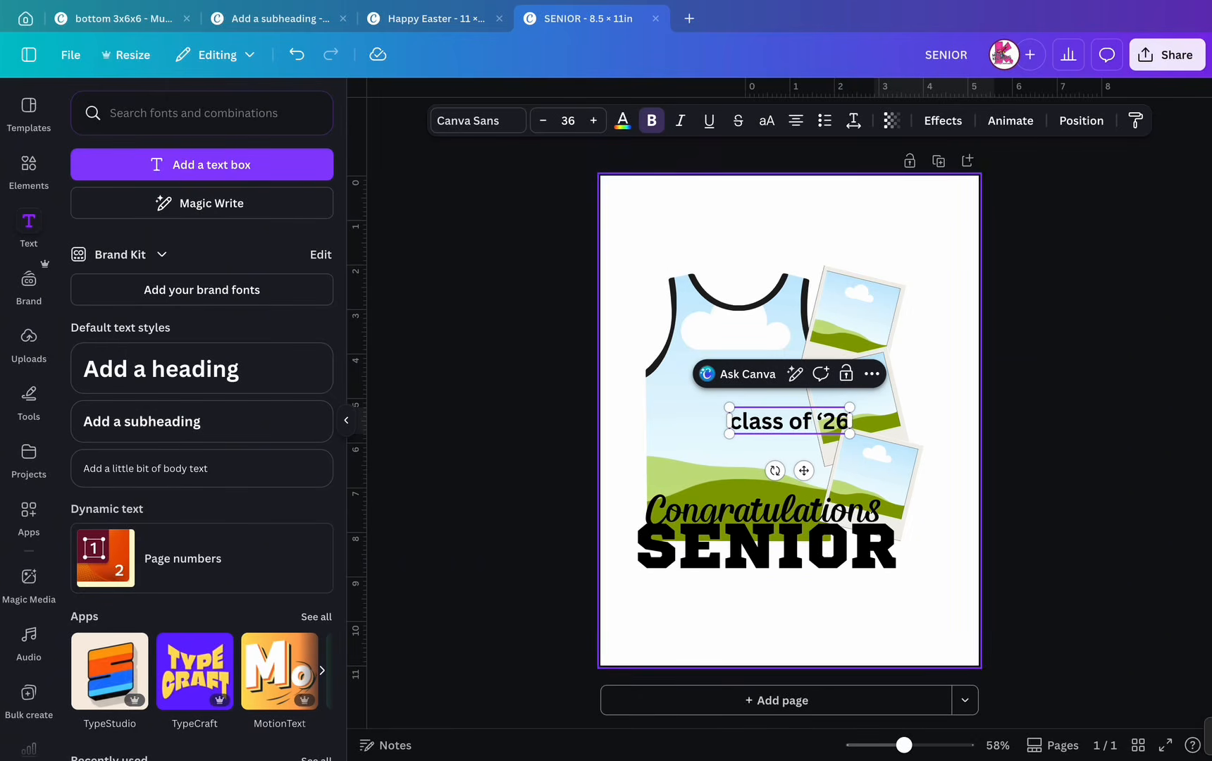
click(946, 486)
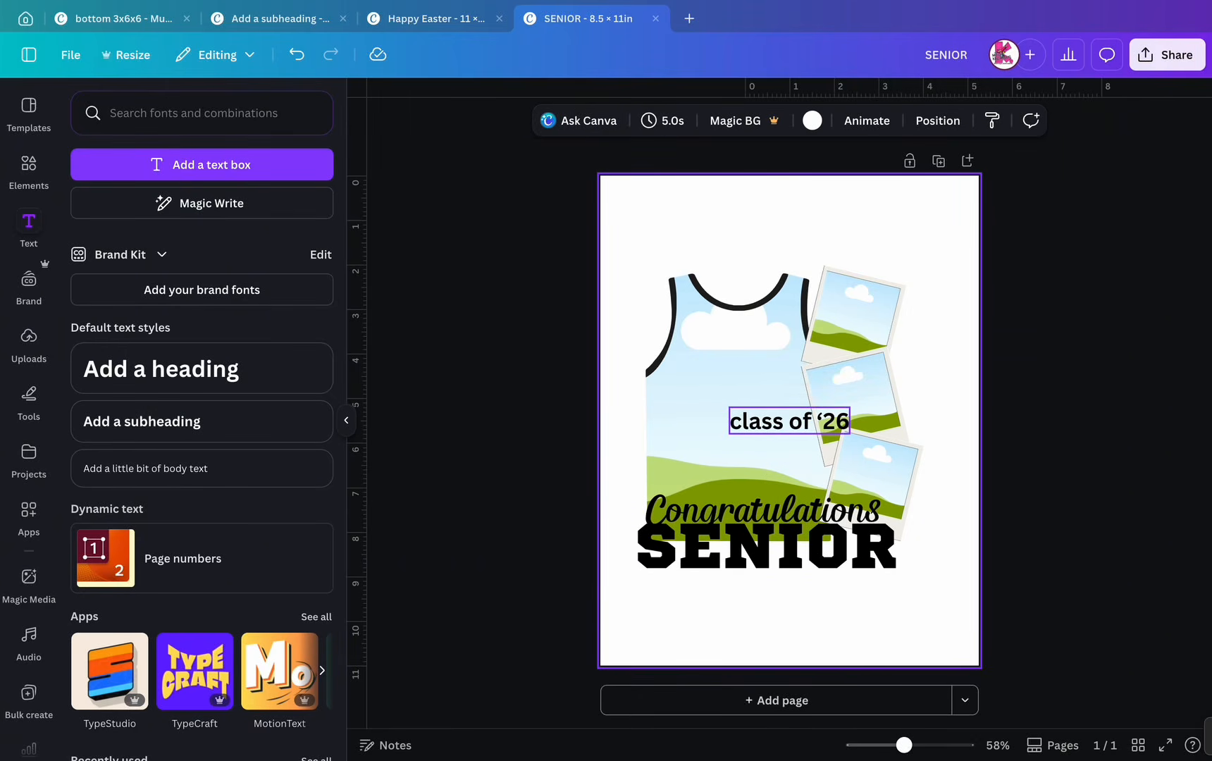
drag(789, 420, 759, 467)
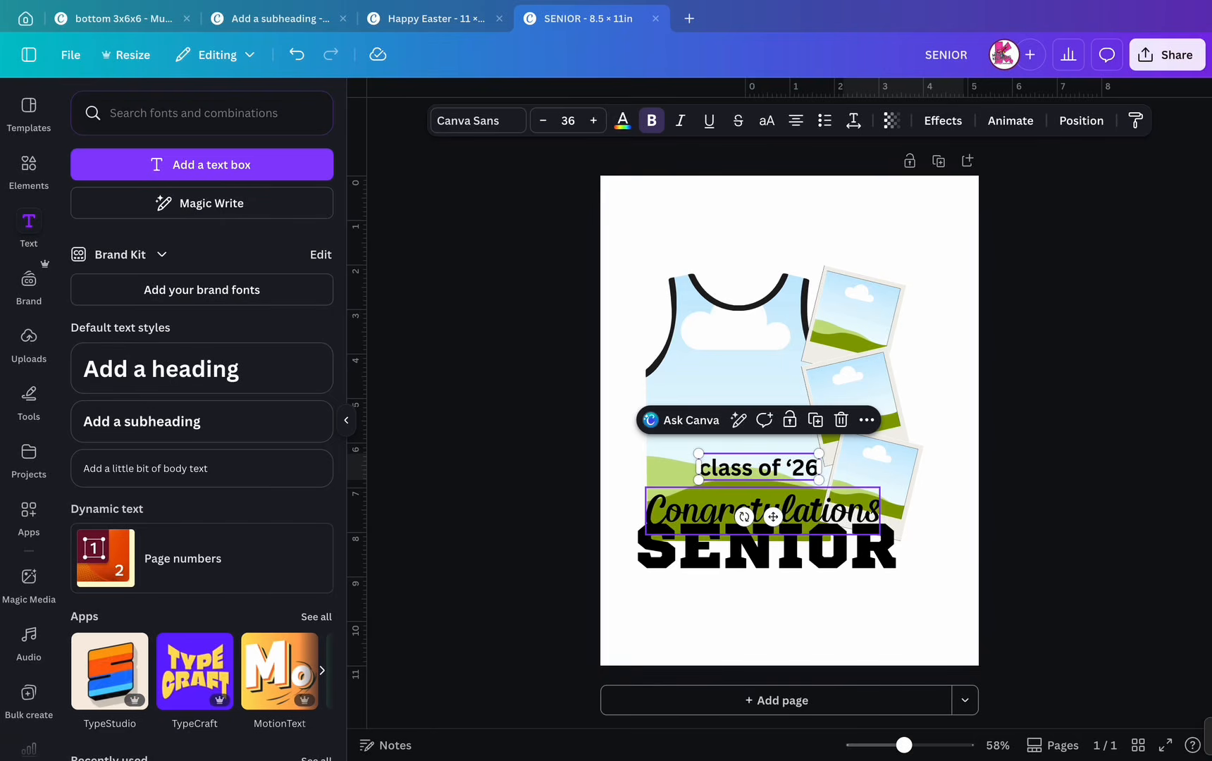
click(773, 612)
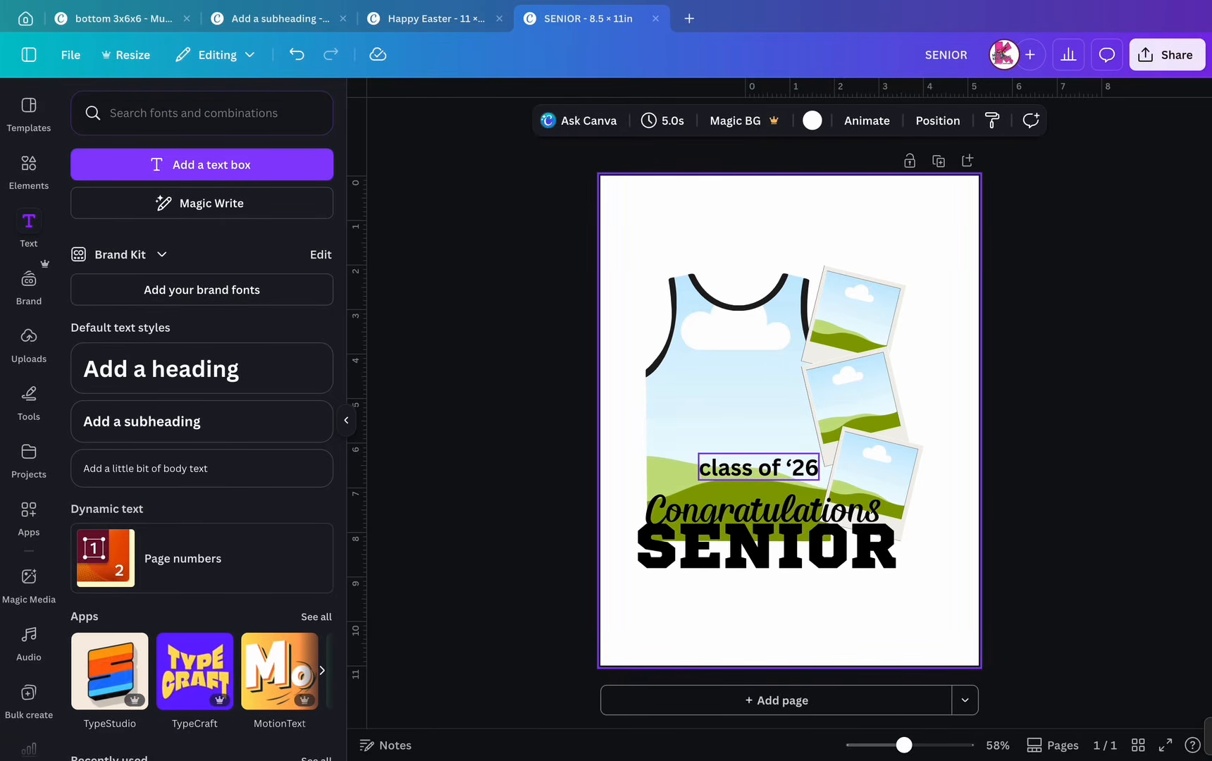
click(758, 467)
drag(759, 468, 848, 576)
click(924, 624)
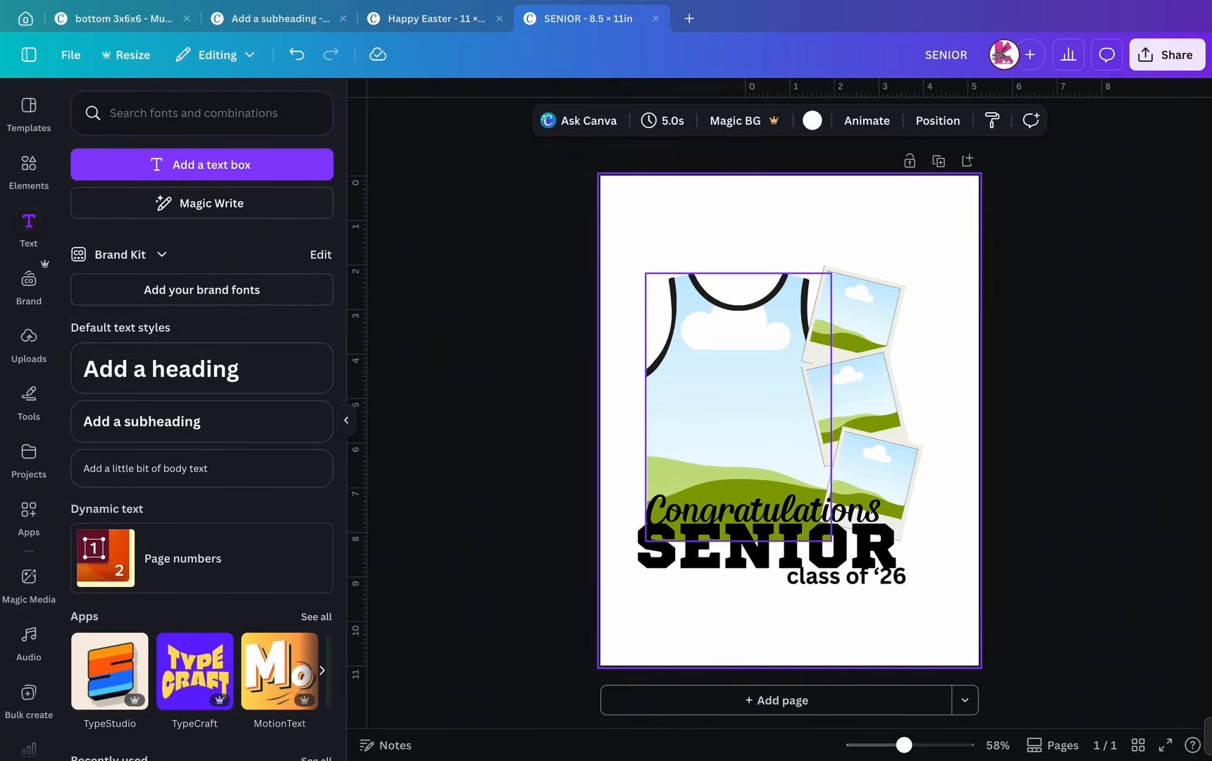
- Enlarge the entire design and move it down slightly
drag(625, 250, 943, 666)
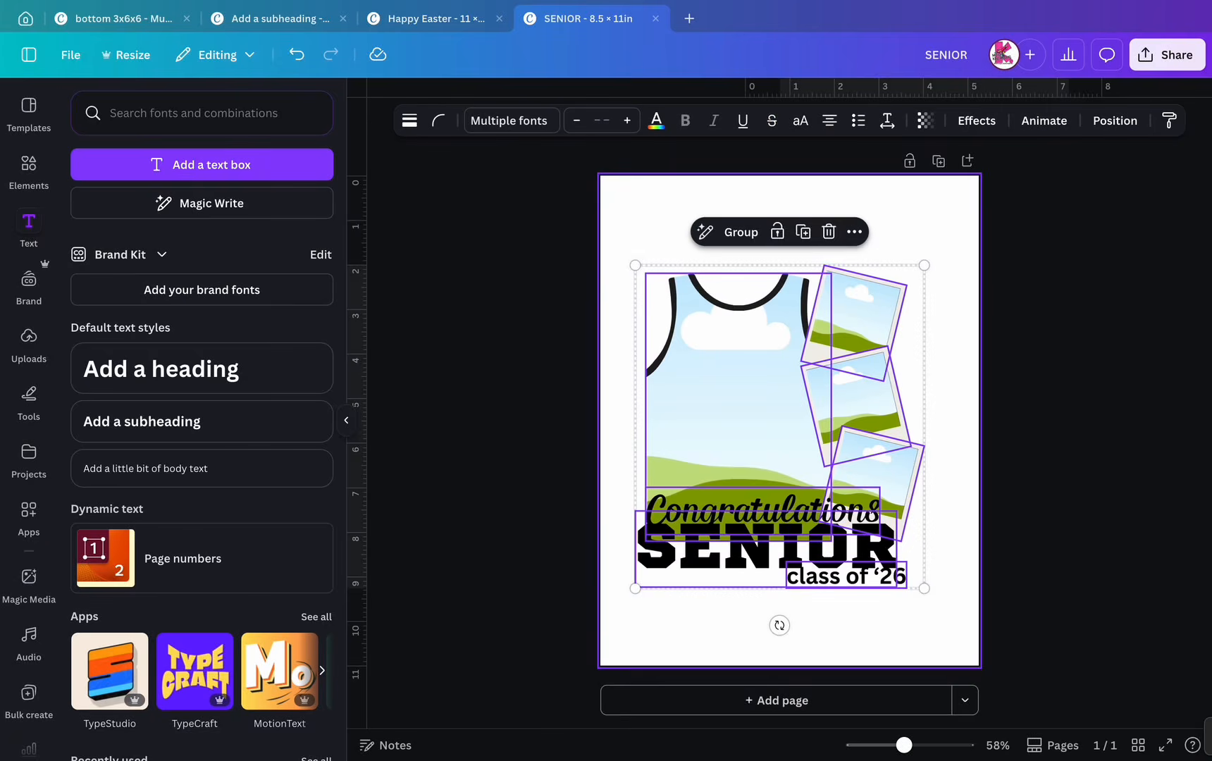
drag(924, 265, 978, 203)
drag(635, 588, 600, 626)
drag(735, 422, 735, 432)
- Nudge the bottom, middle and top polaroid frames into a neat cascade along the jersey's right edge
click(1036, 479)
drag(909, 493, 897, 493)
key(Right)
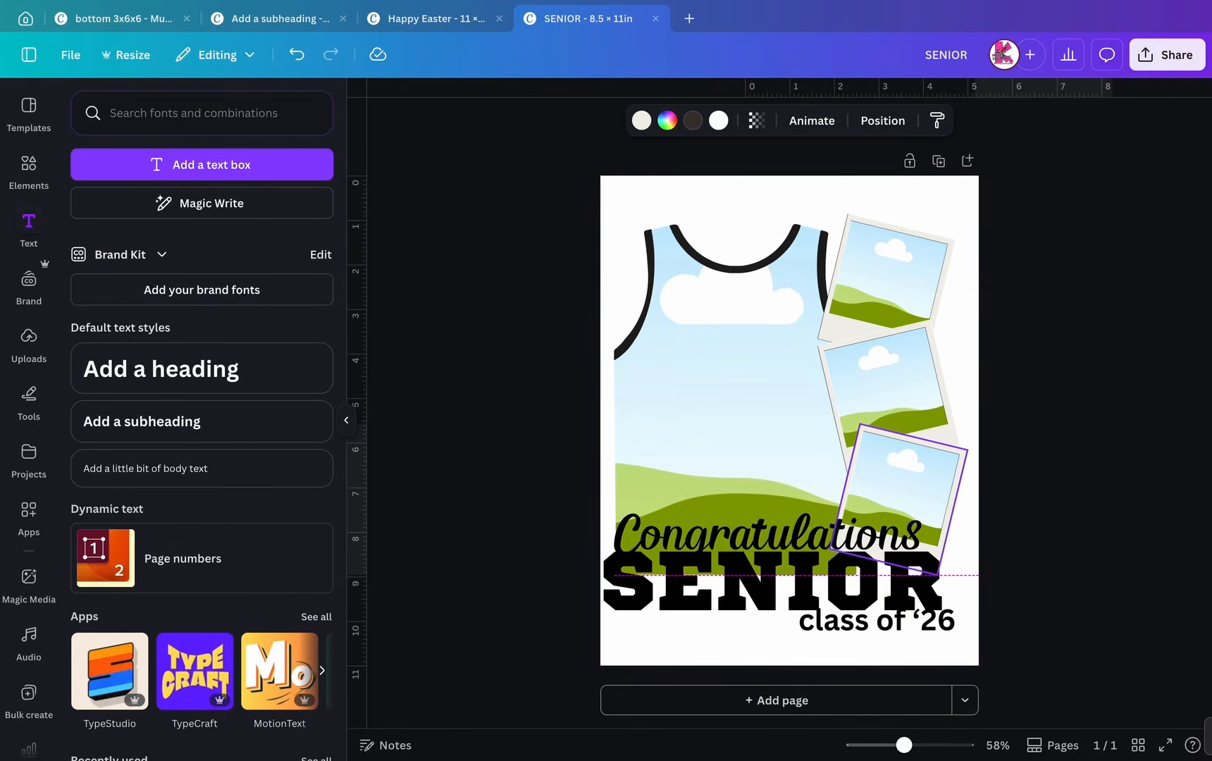
click(1036, 423)
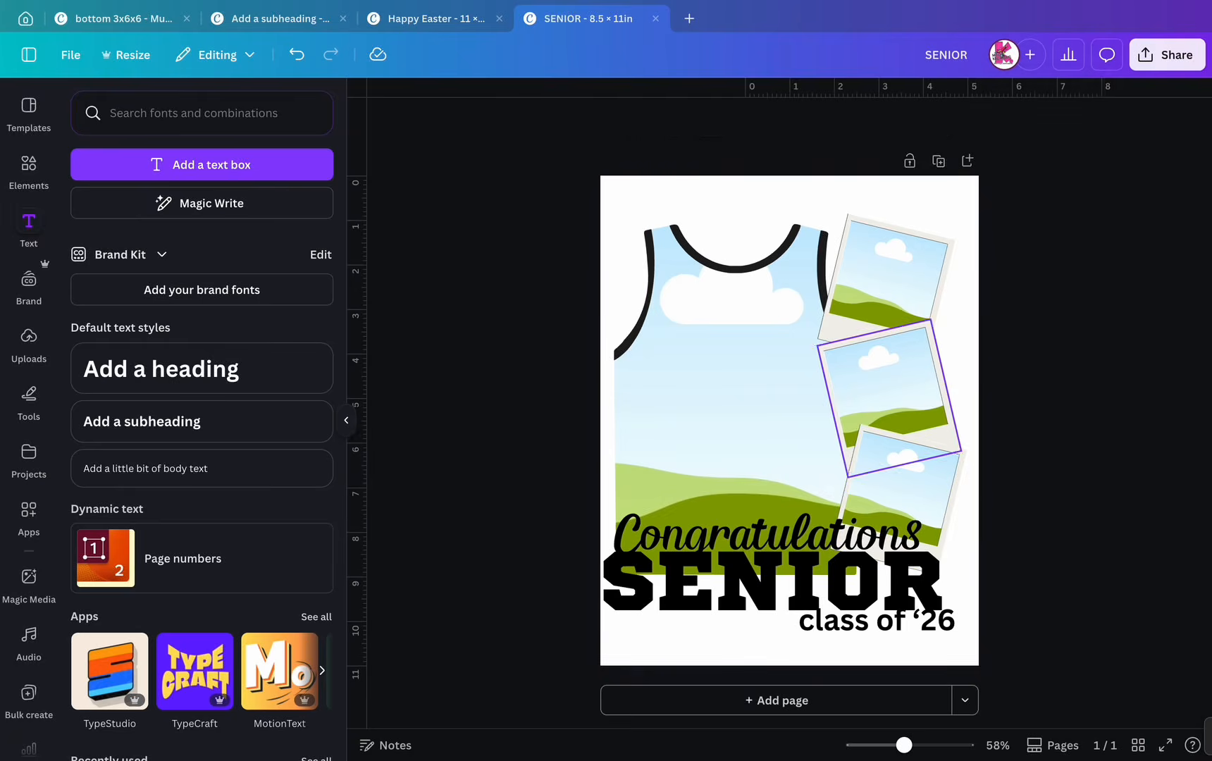
drag(887, 388, 887, 389)
click(1036, 395)
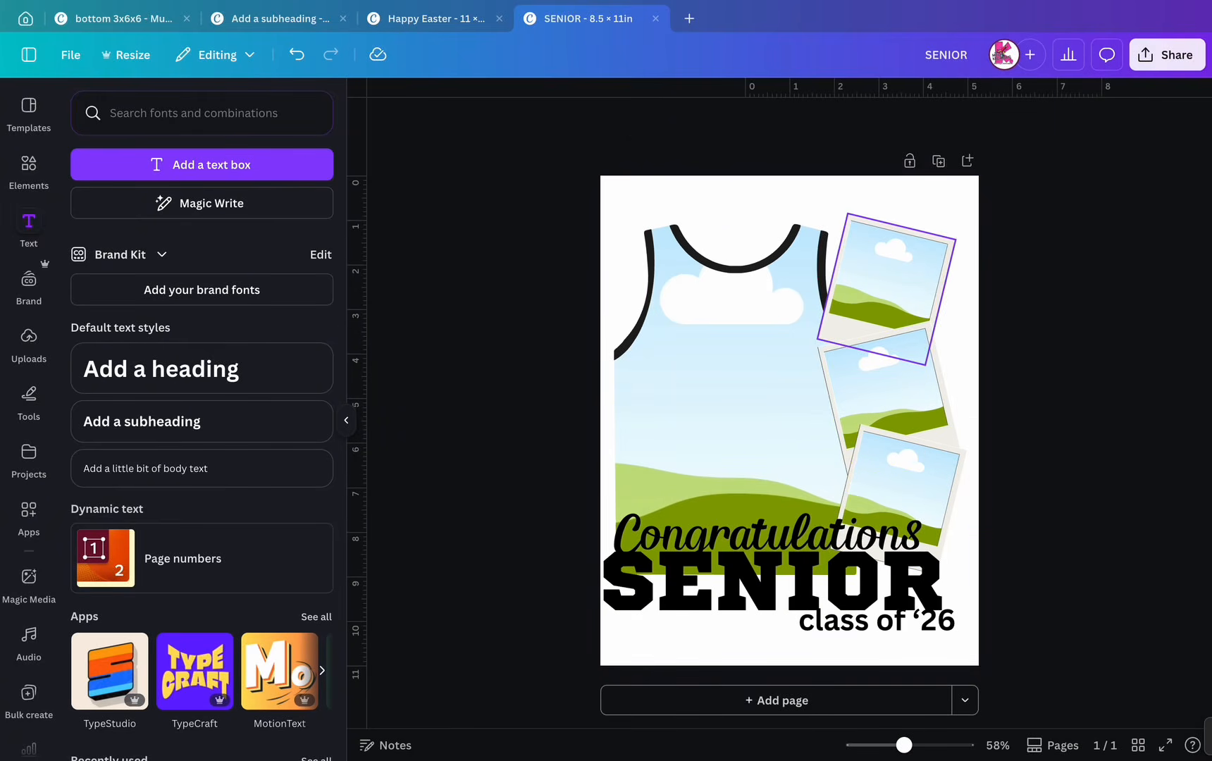
drag(887, 282, 890, 287)
click(1035, 338)
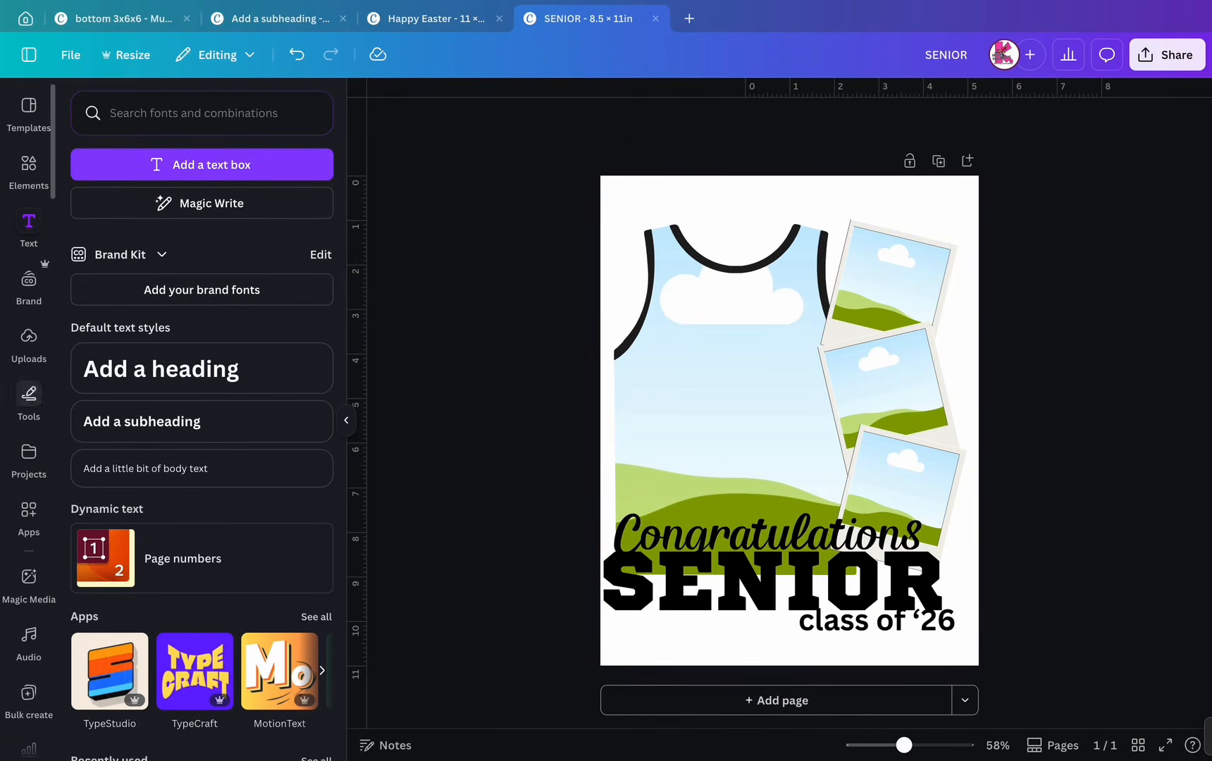
- Preview the BLUE AND GOLD basketball jersey template on a temporary second page, then delete that page
click(28, 458)
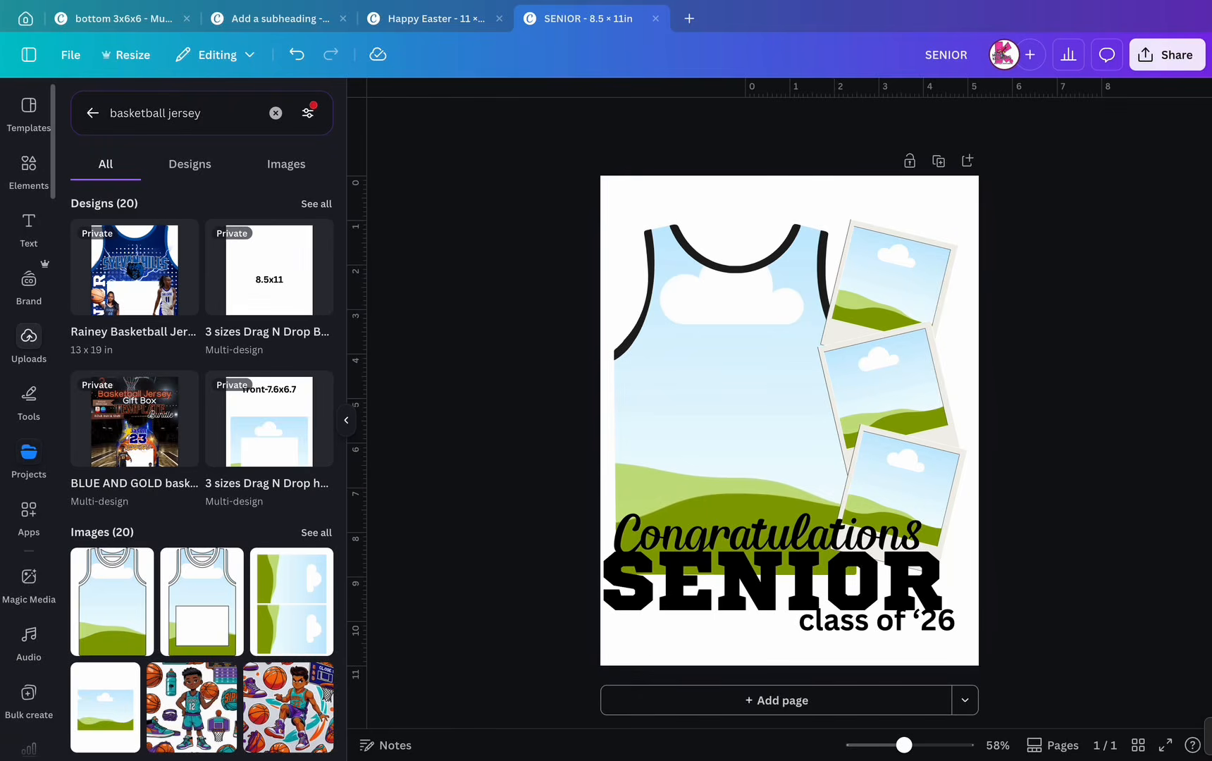
mouse_move(134, 422)
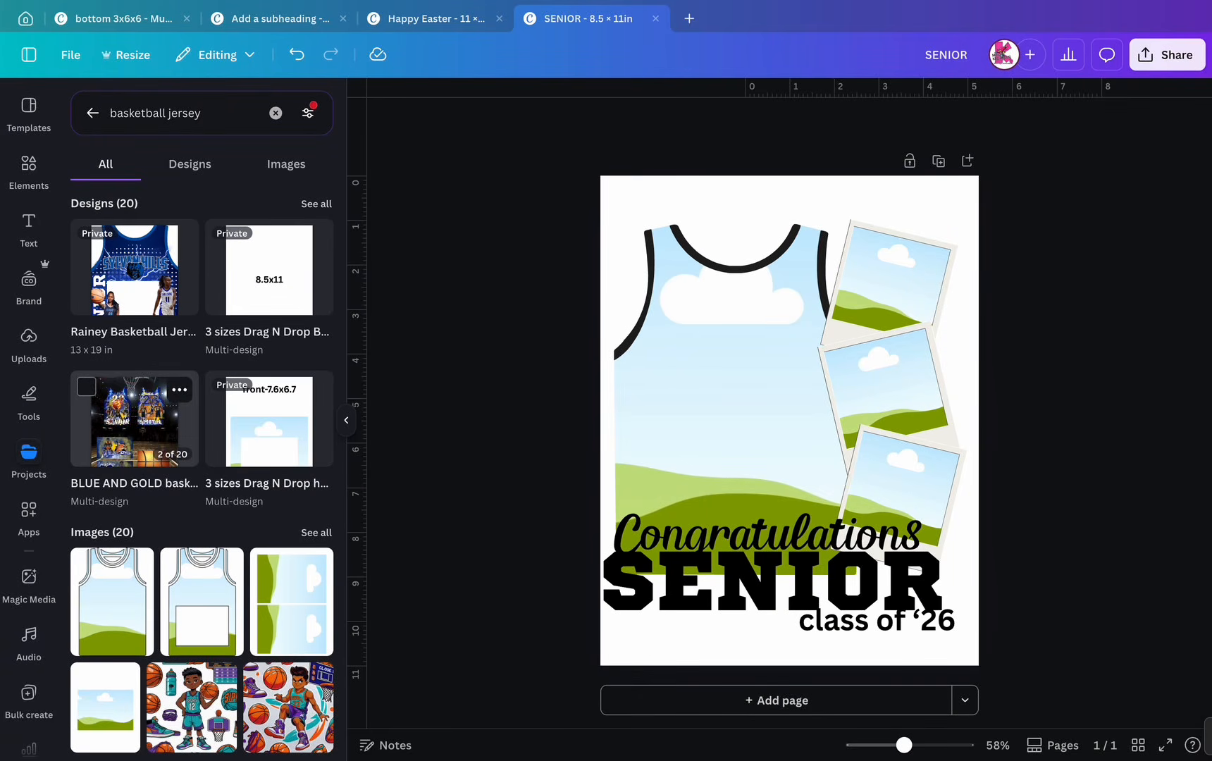
click(134, 423)
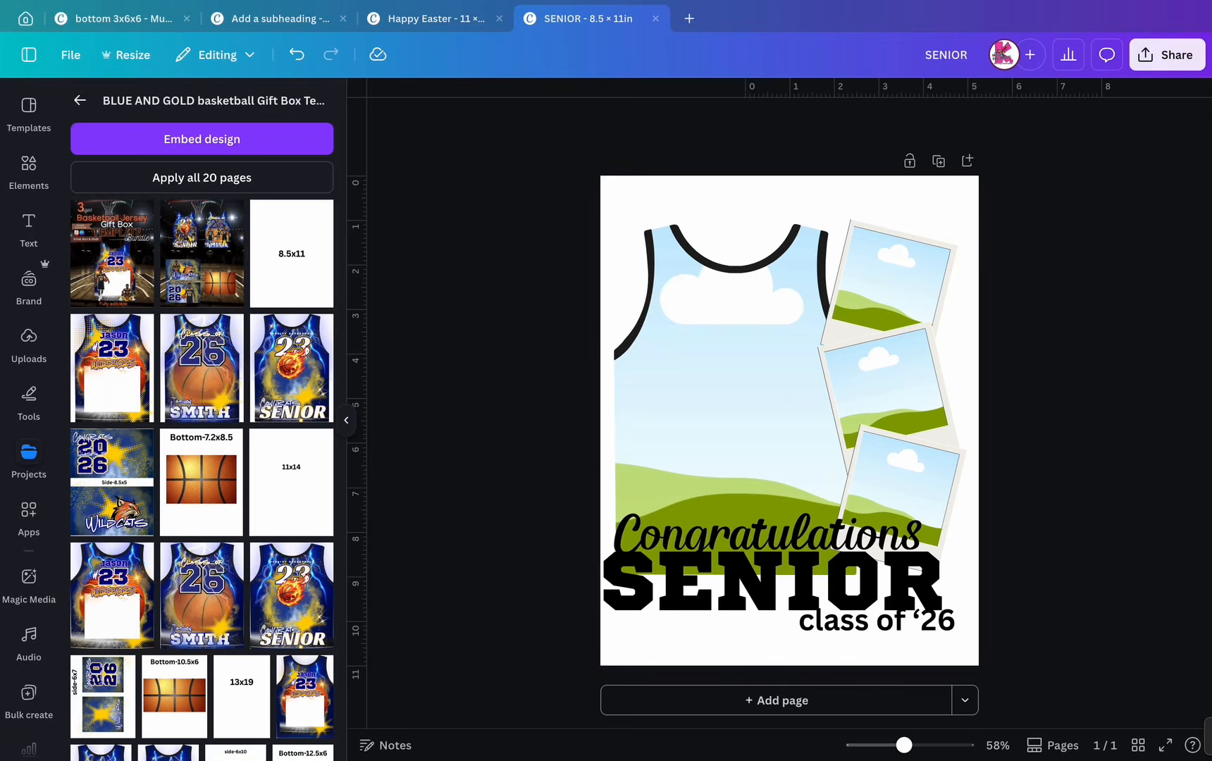
click(967, 161)
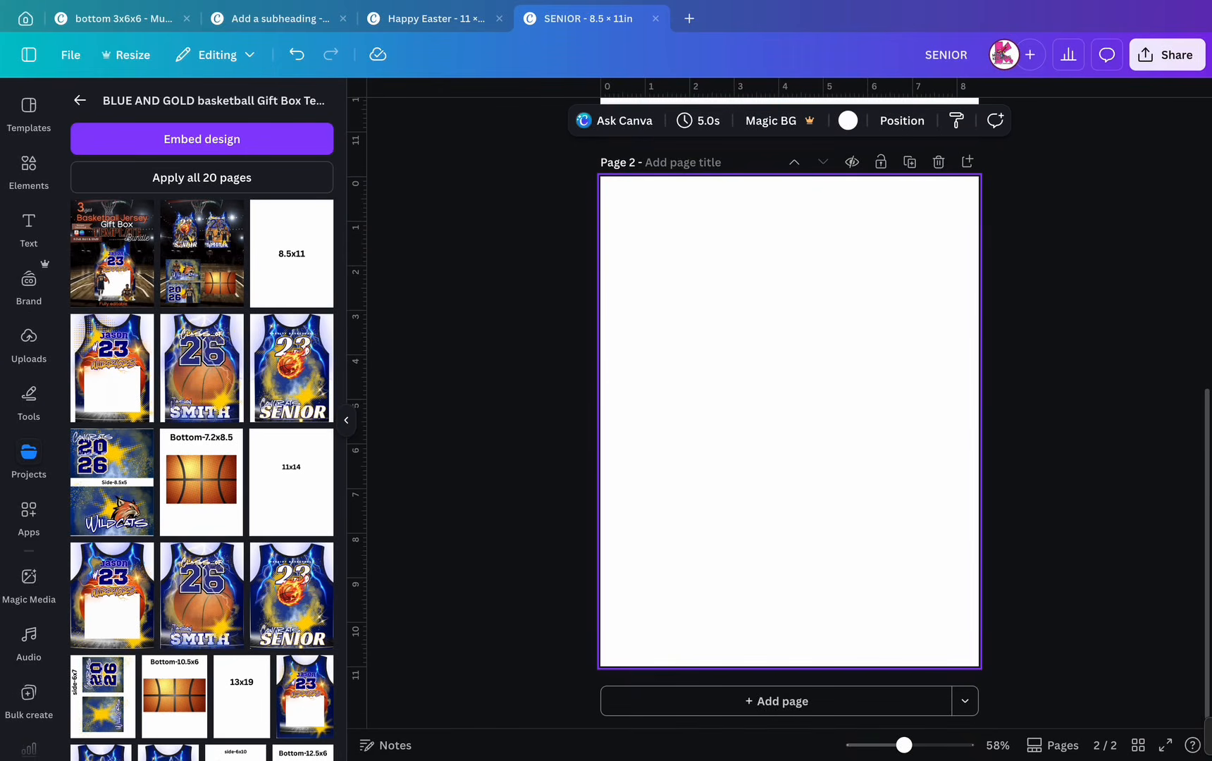
click(112, 254)
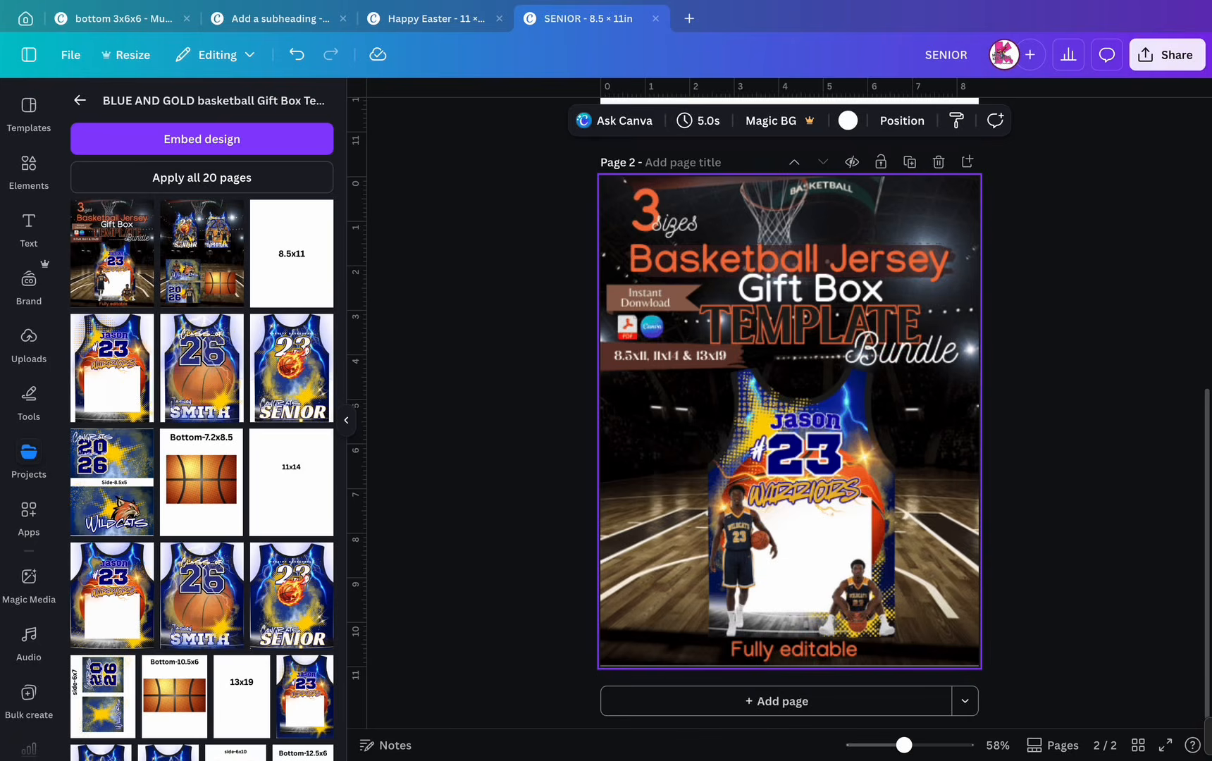
drag(801, 502, 768, 503)
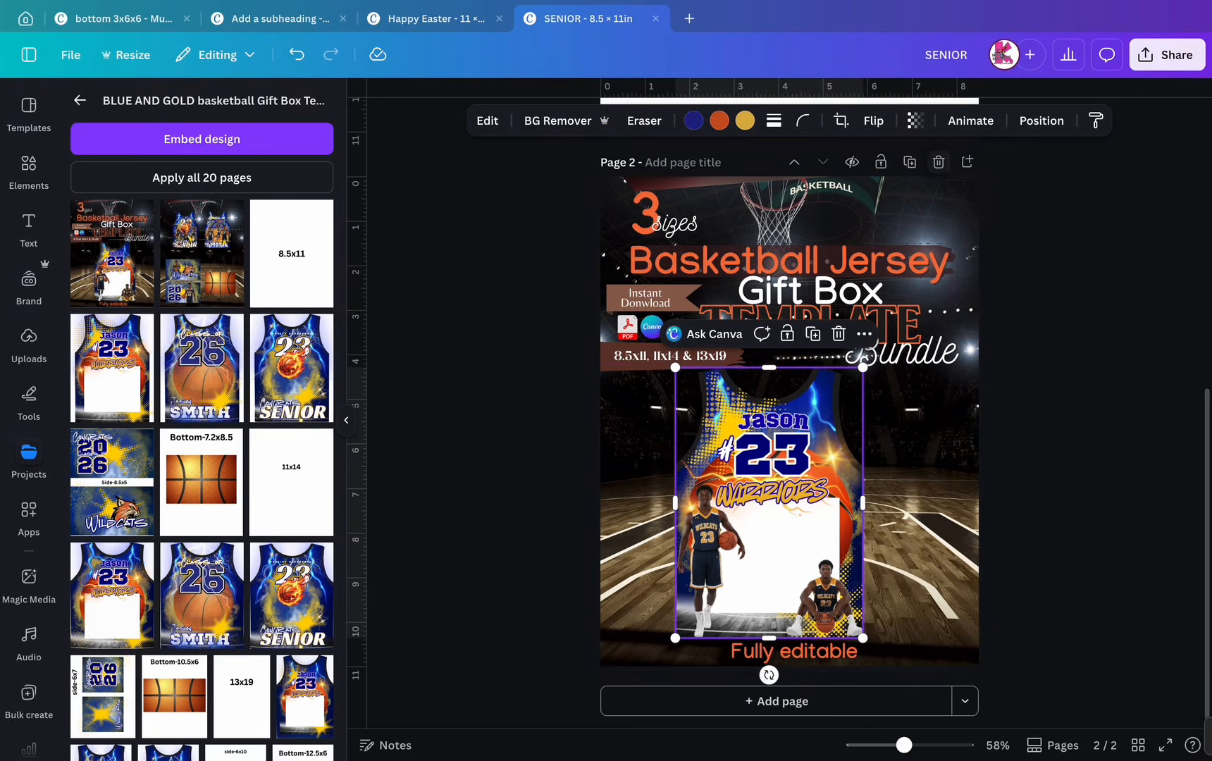
click(939, 162)
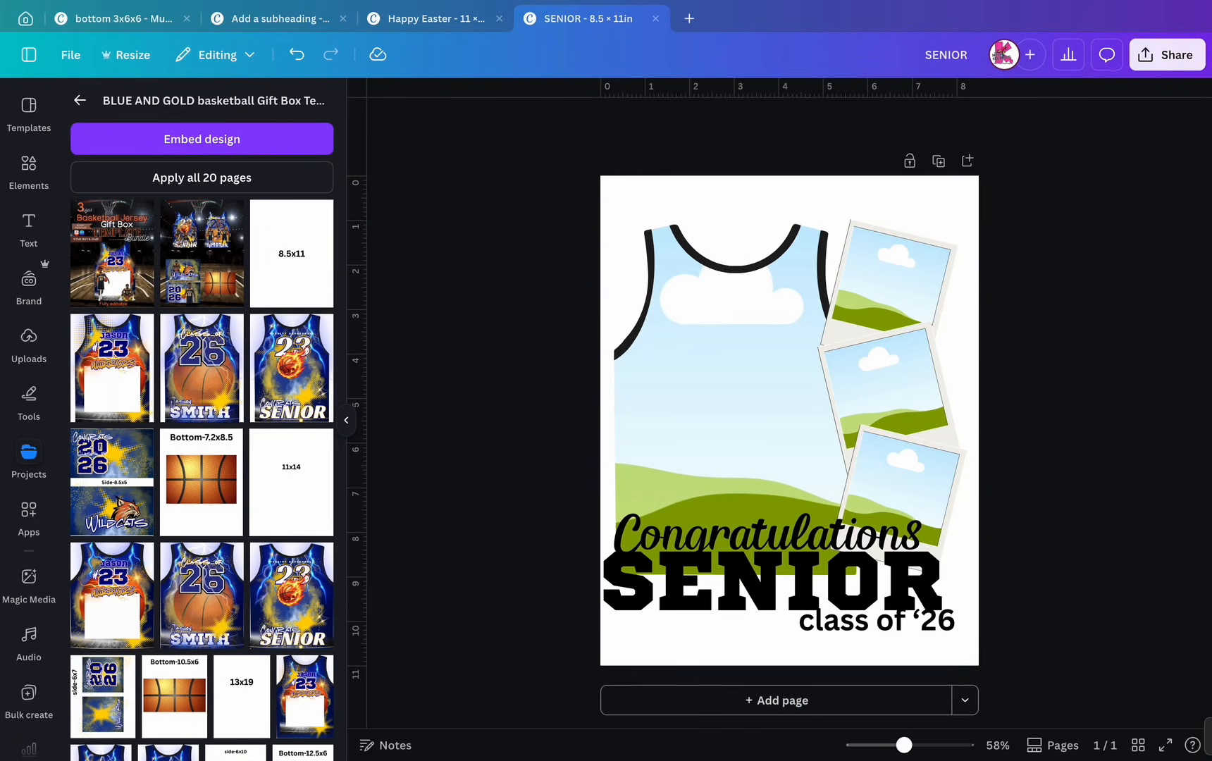
- Narrow the project search from 'basketball jersey' to just 'basketball'
click(80, 100)
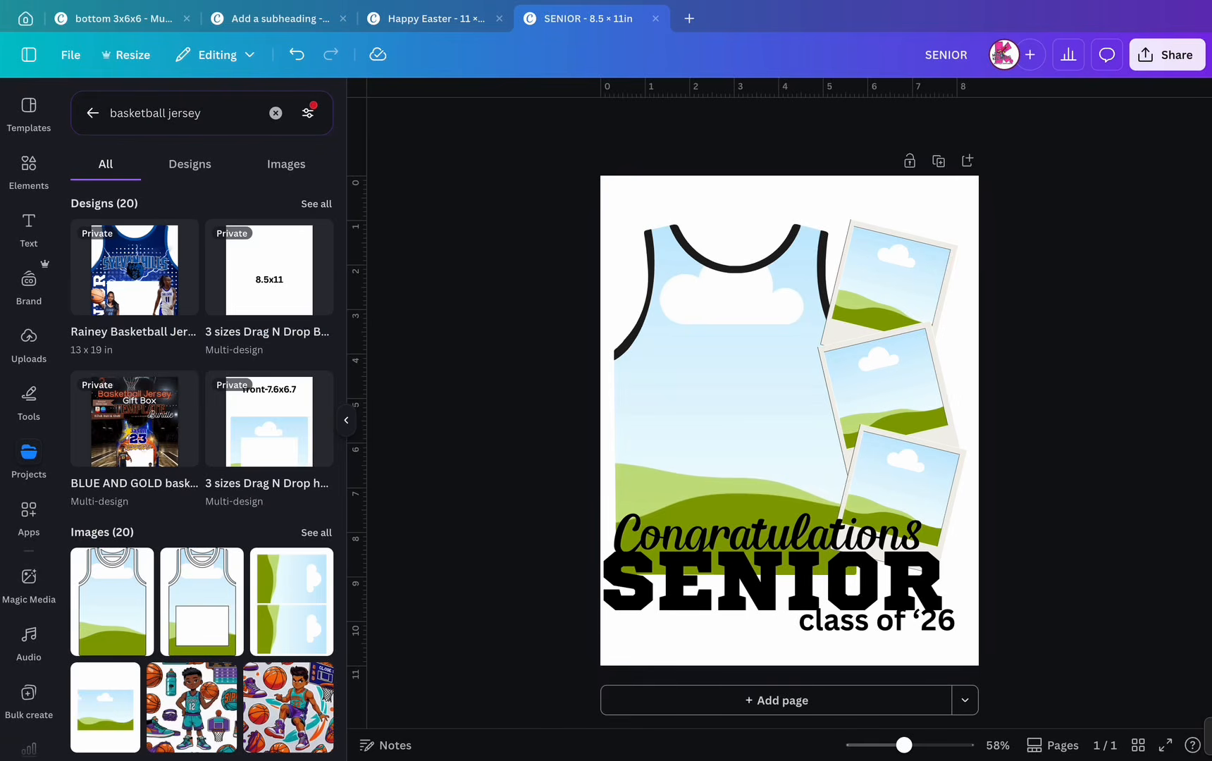
double_click(189, 113)
key(BackSpace)
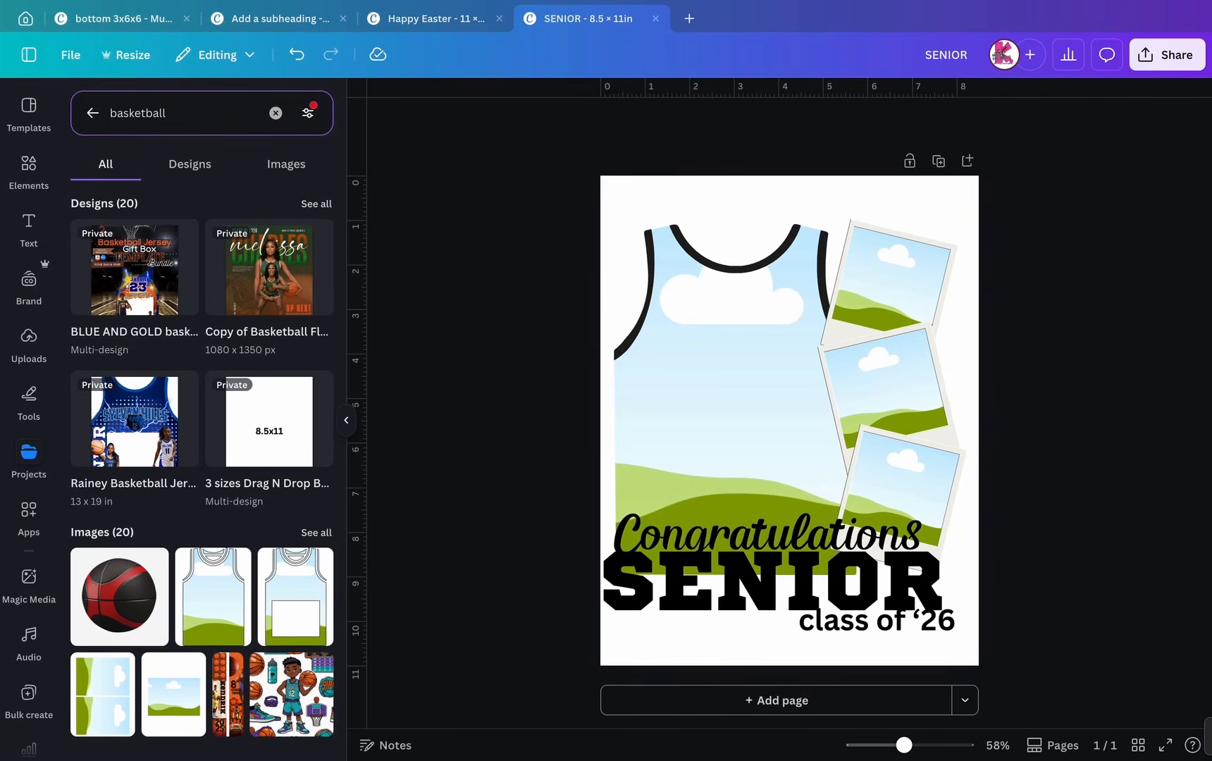
- Add the black and red basketball with its background removed, sized into SENIOR's O and brought forward
click(119, 596)
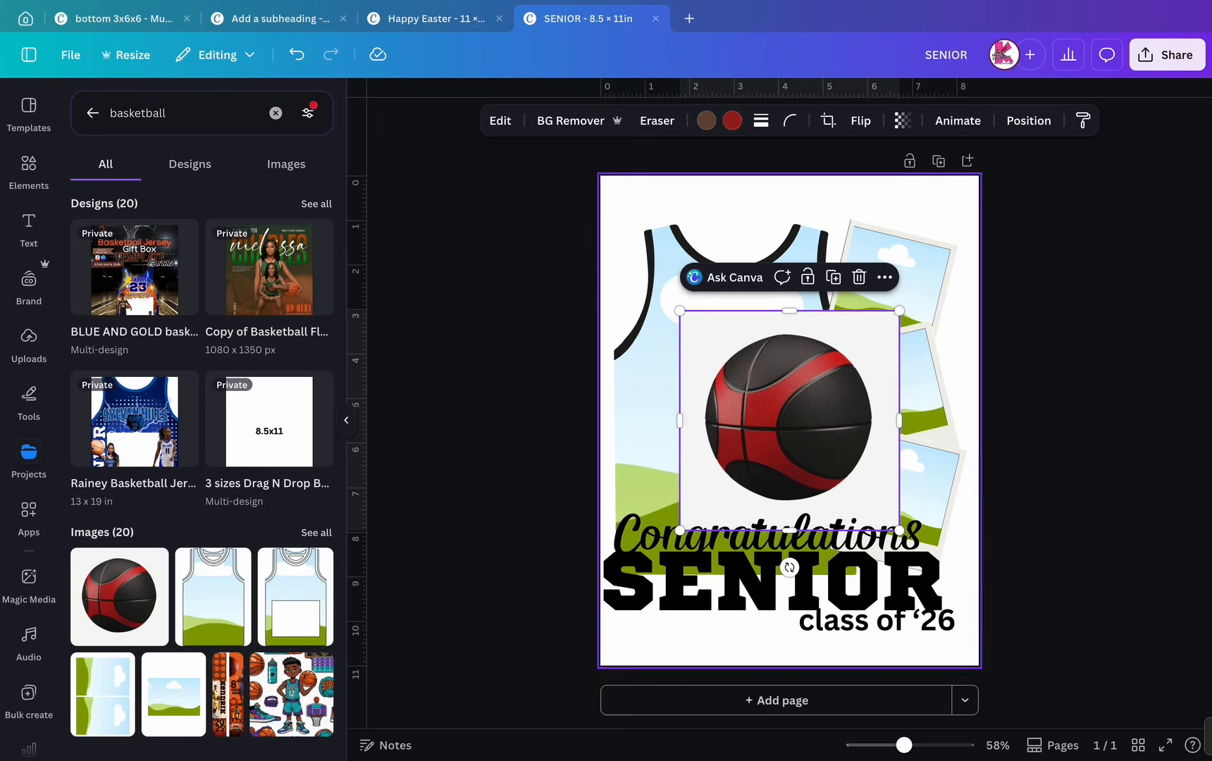
click(579, 120)
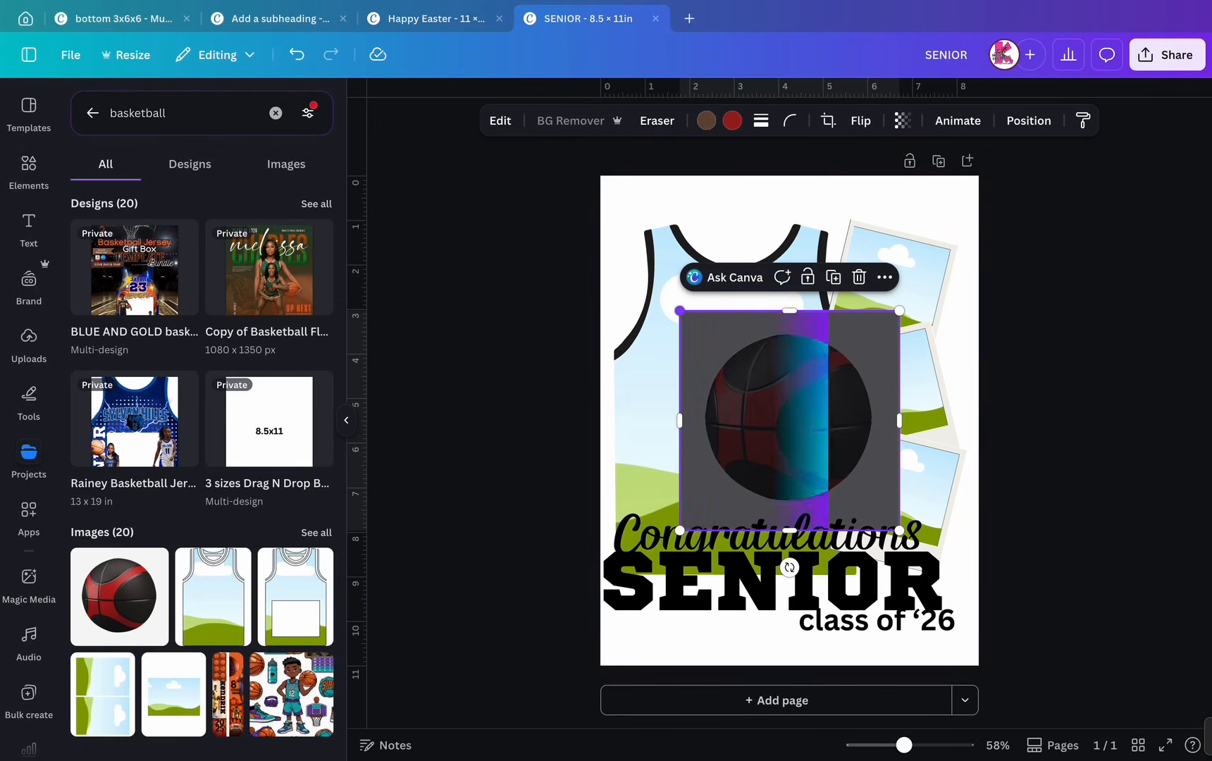
drag(679, 310, 793, 424)
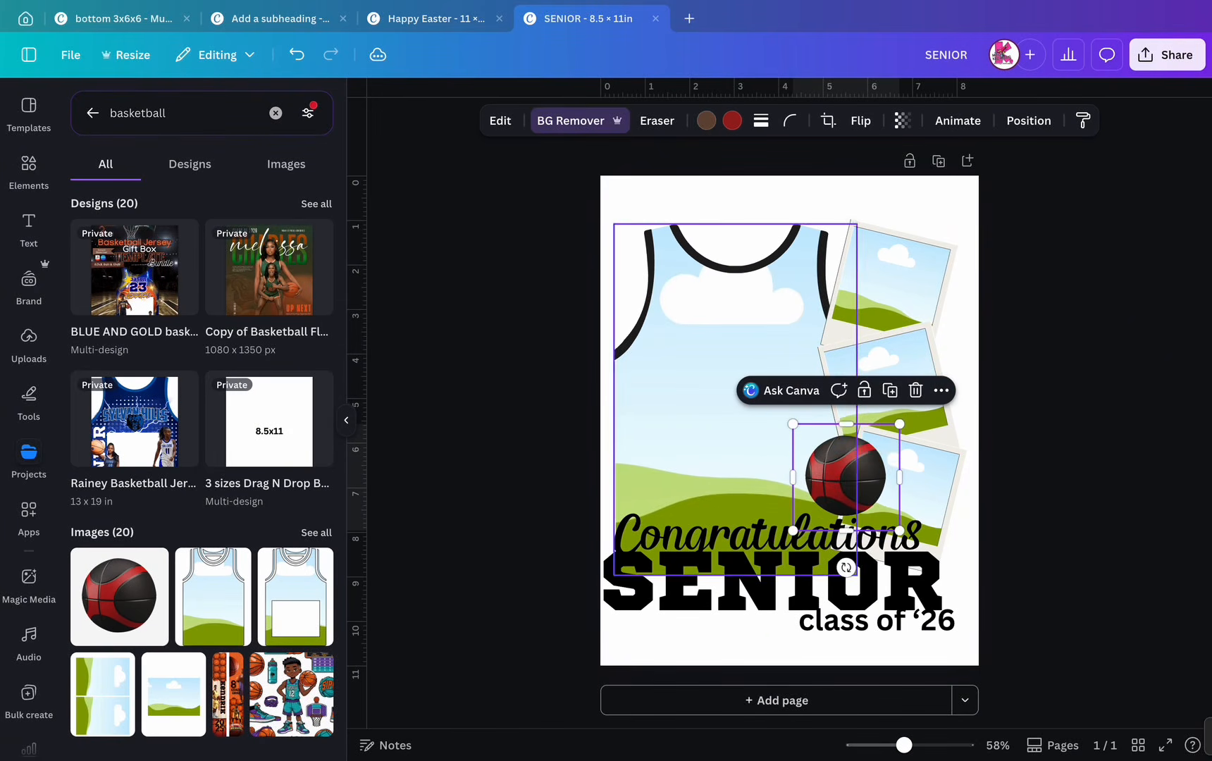
drag(846, 476, 851, 574)
click(1029, 121)
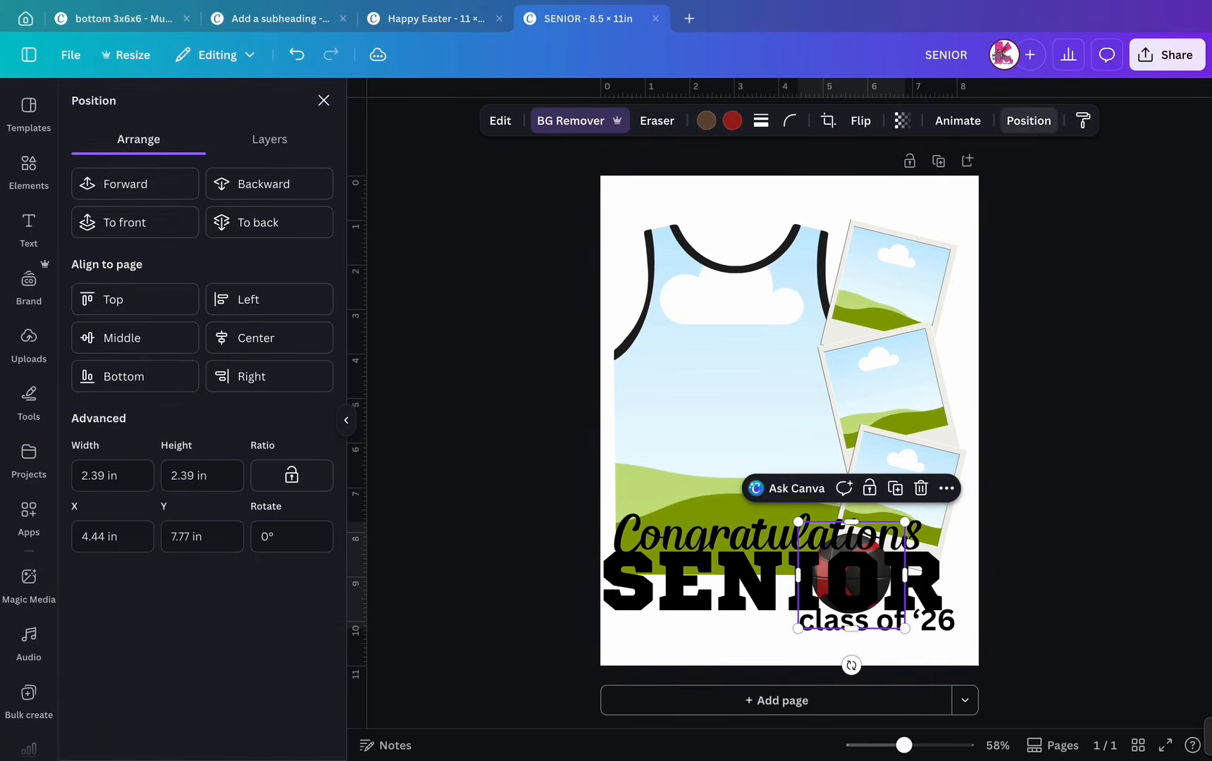
click(125, 184)
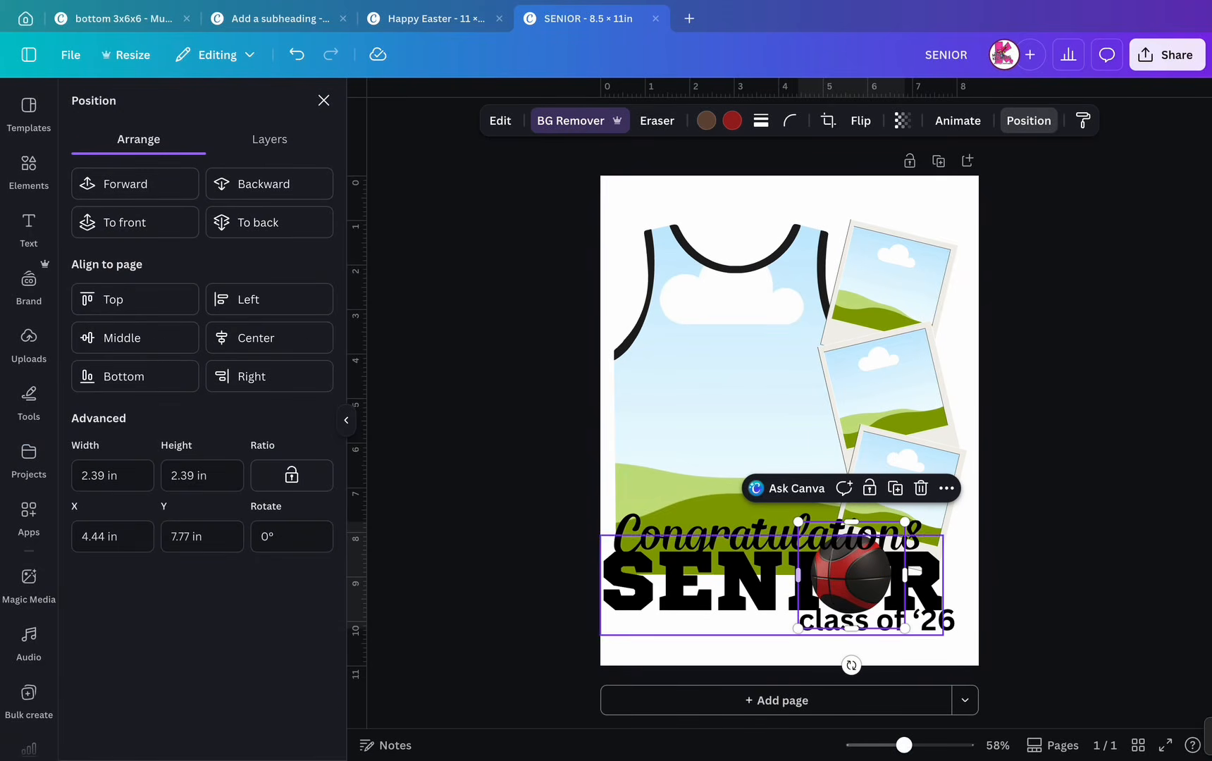
drag(851, 575, 851, 582)
scroll(851, 583, up, 5)
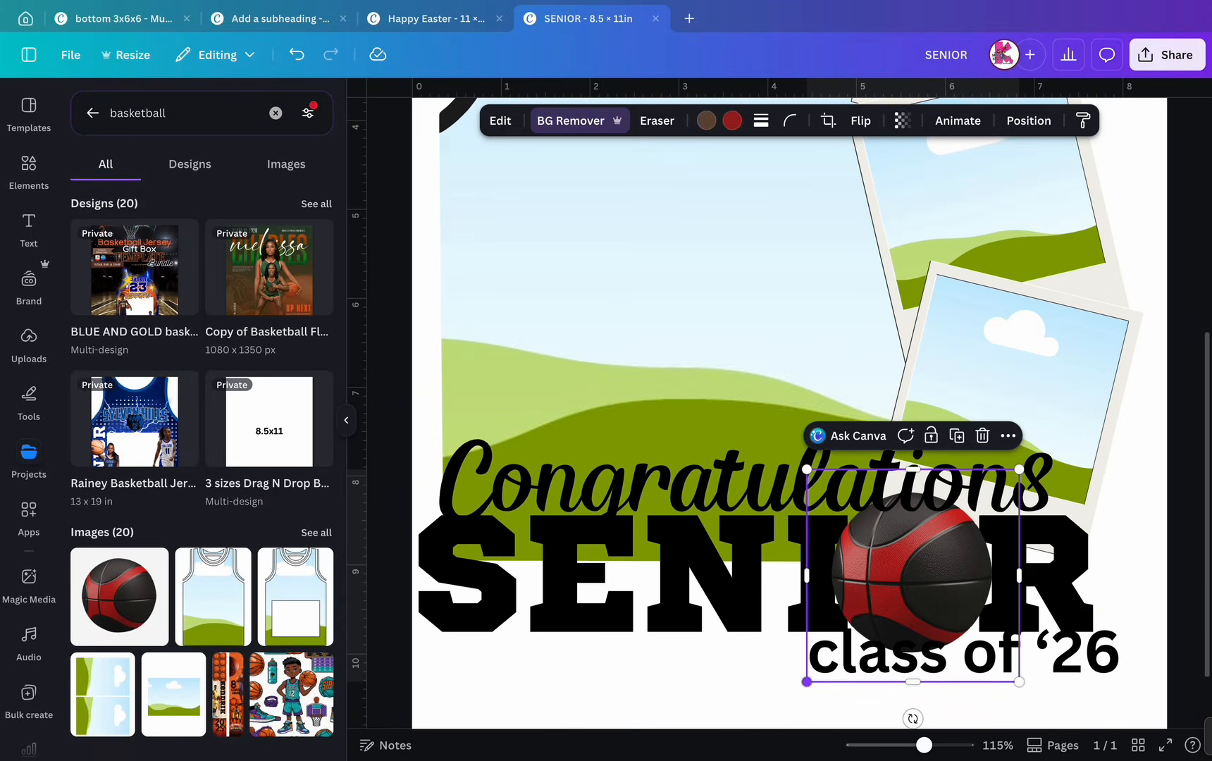
drag(807, 681, 829, 658)
drag(905, 585, 894, 592)
scroll(893, 593, down, 3)
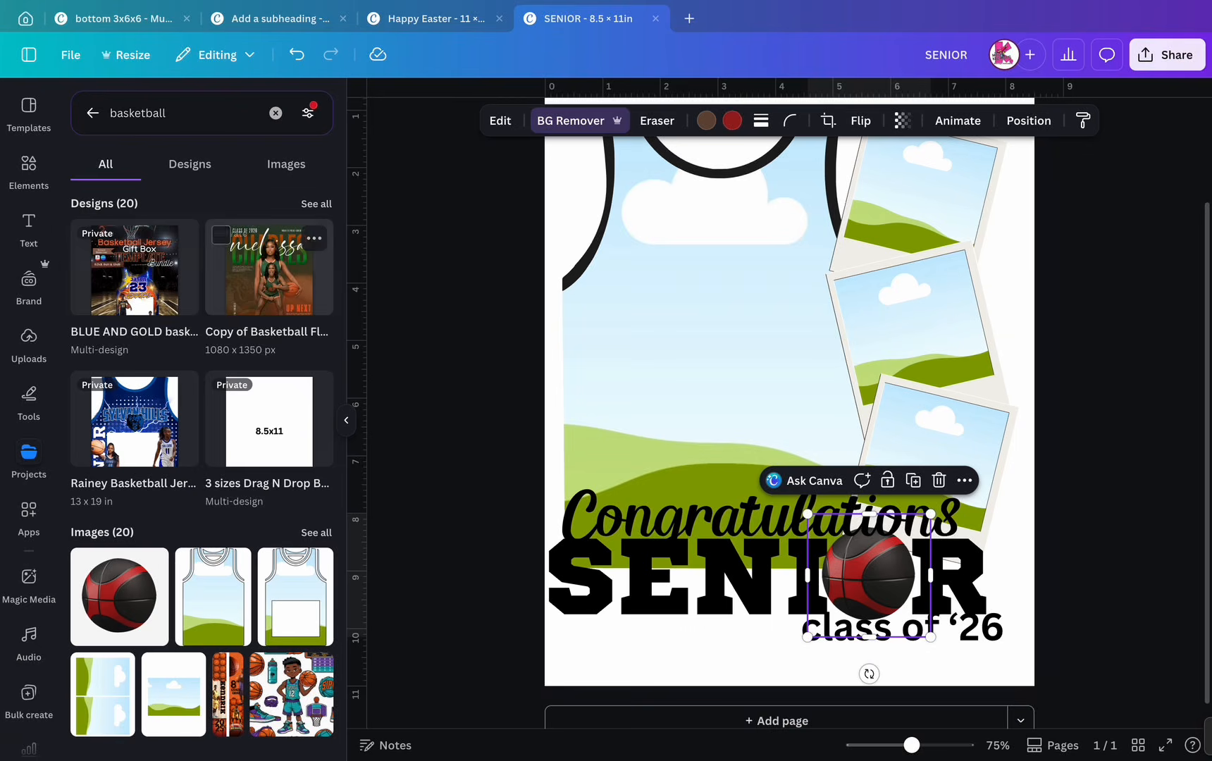
- Try the Wilson Raptors ball image instead, then undo it
click(316, 532)
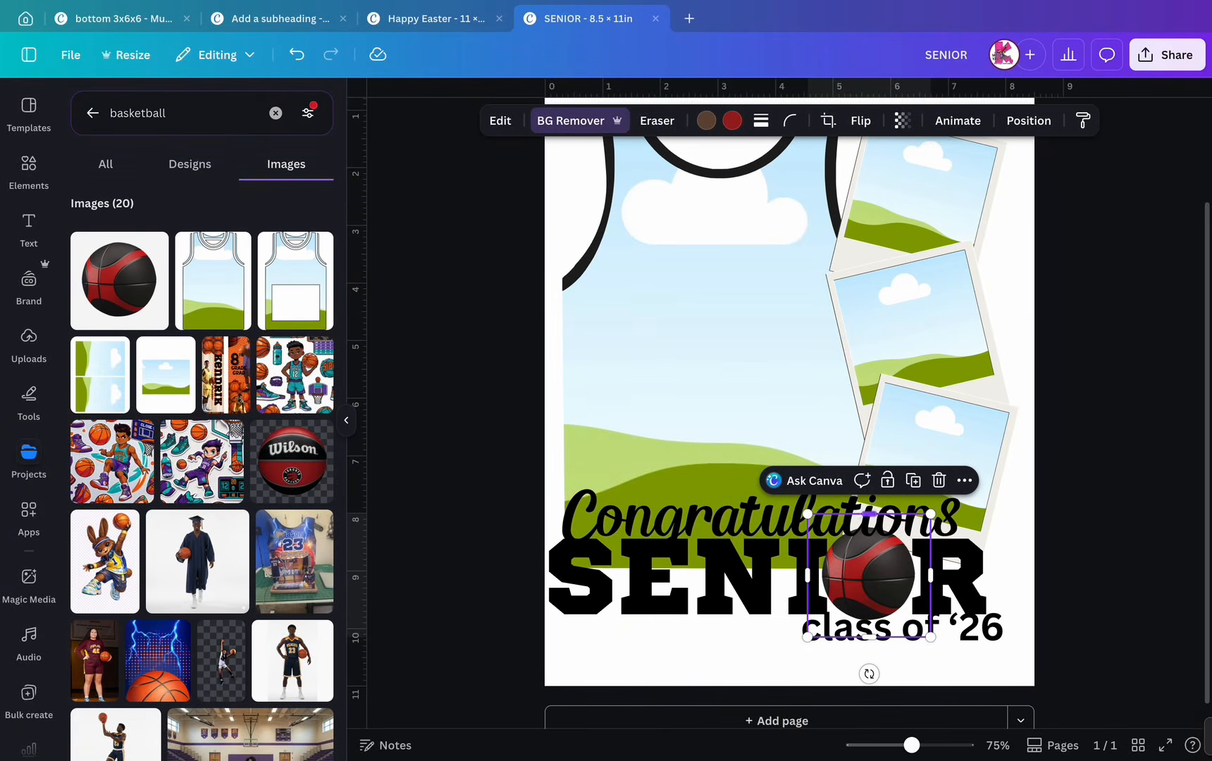
click(938, 479)
click(292, 459)
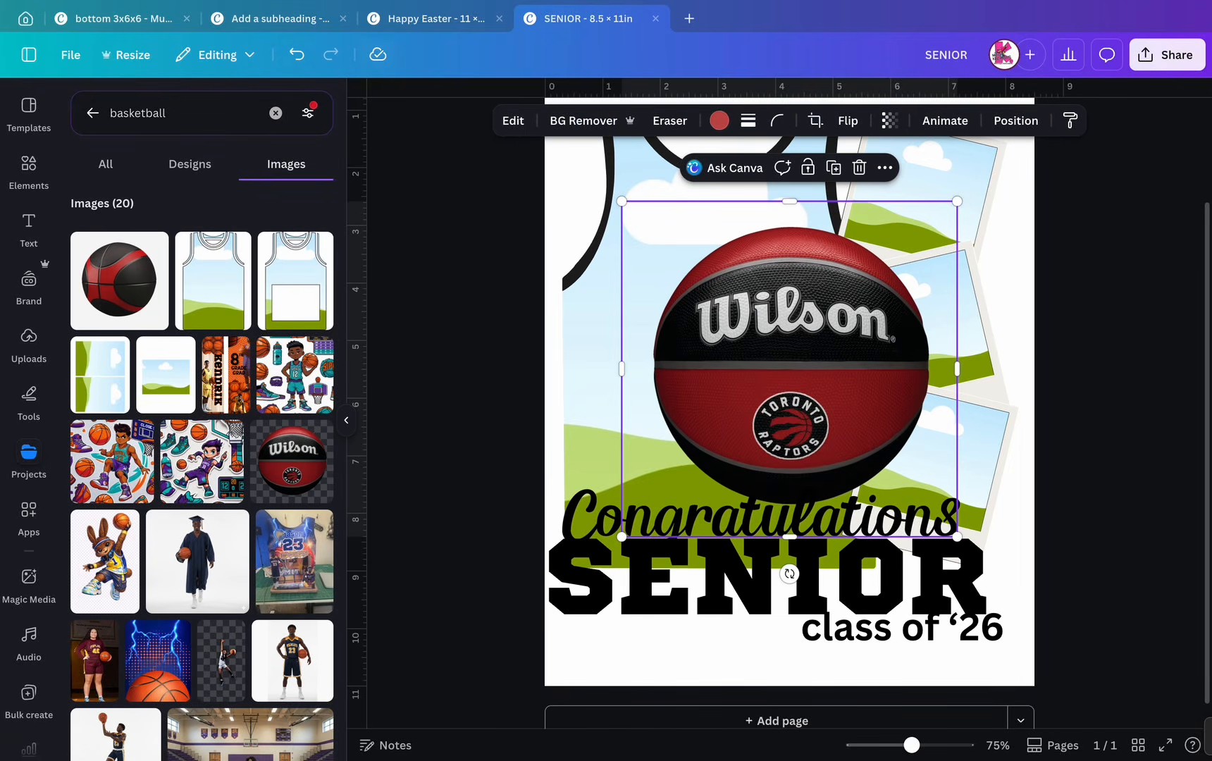
click(296, 54)
click(296, 54)
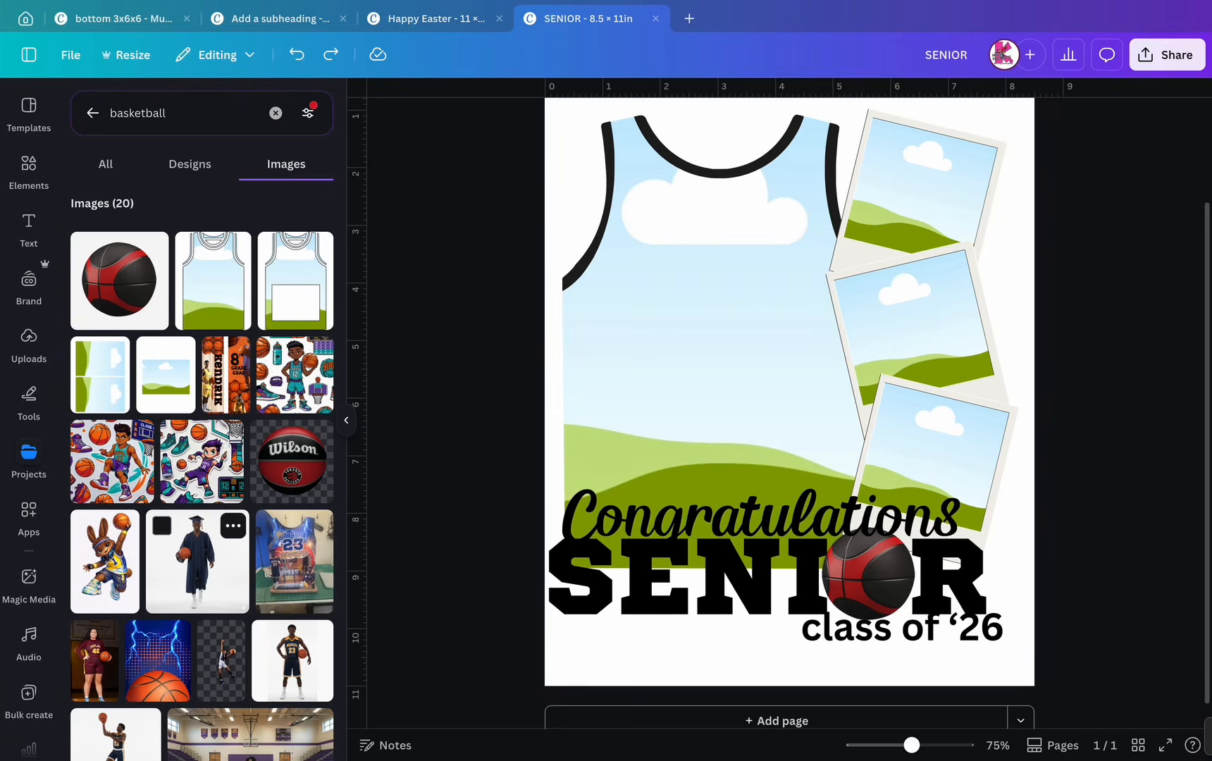
- Add the standing player photo over Congratulations and recolour the SENIOR basketball orange
click(292, 659)
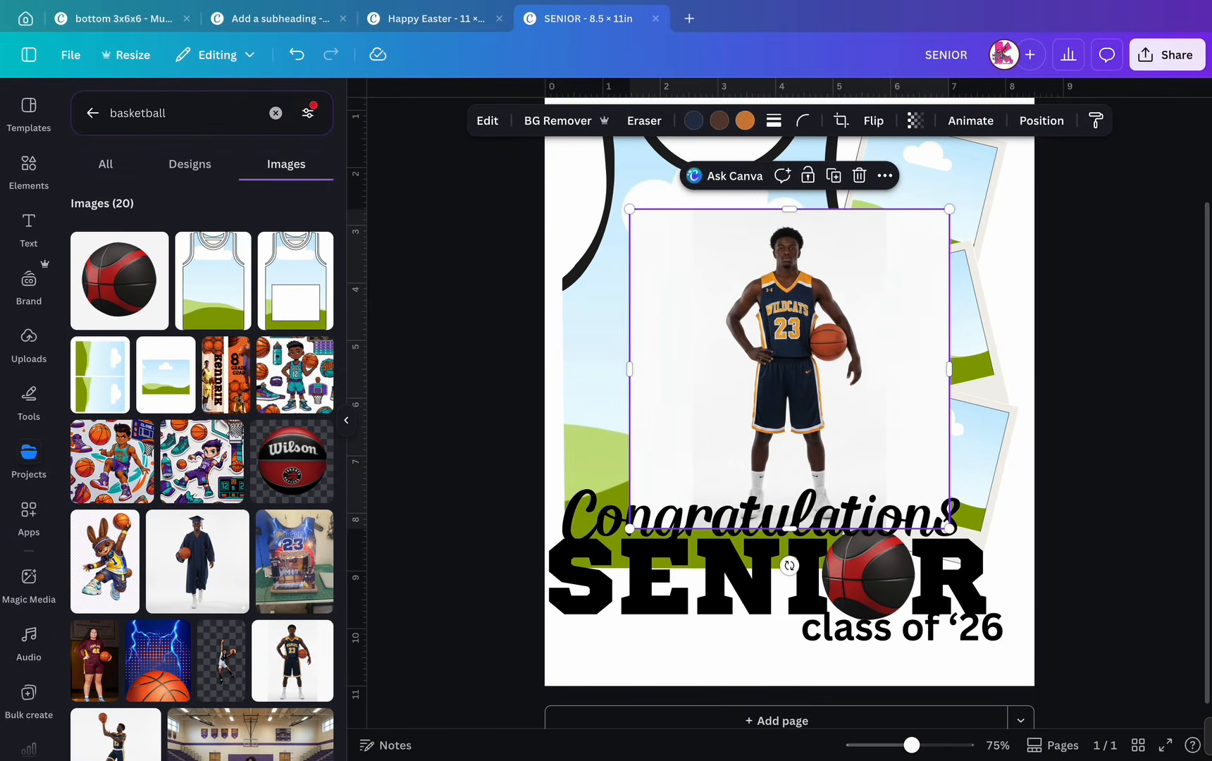
drag(789, 367, 647, 579)
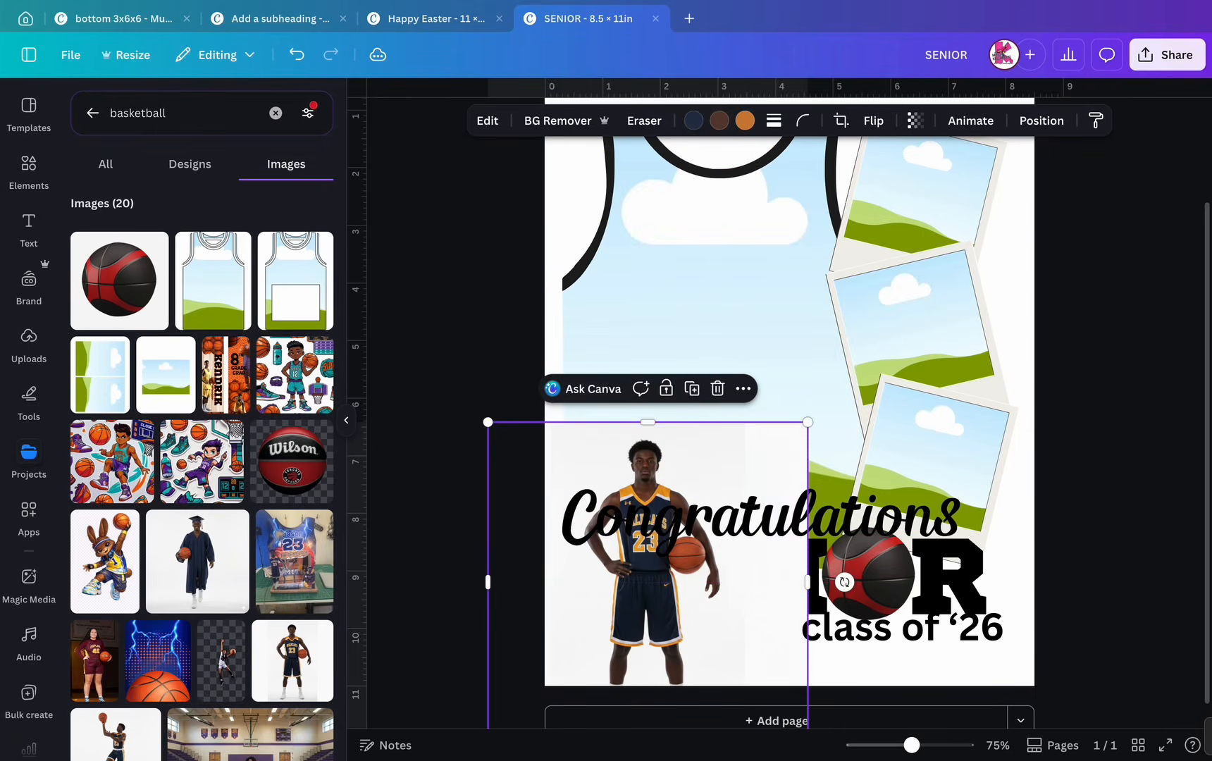
click(870, 579)
click(732, 121)
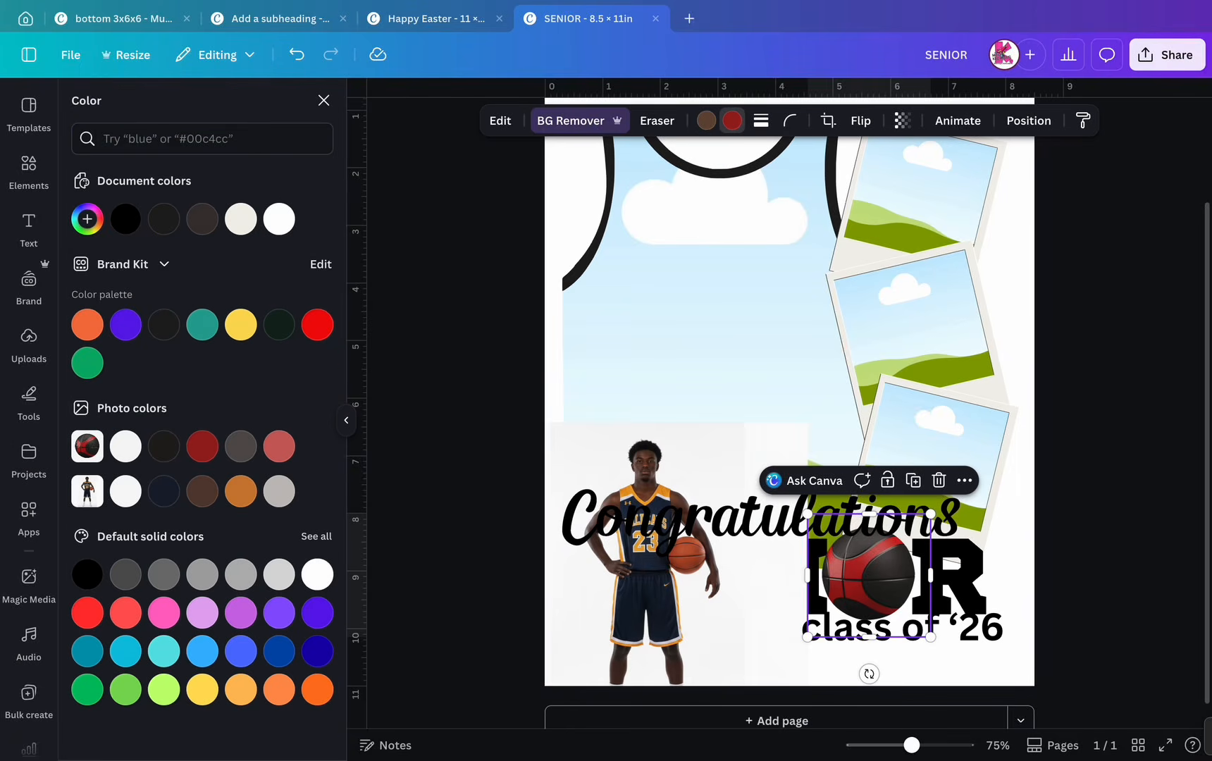
click(241, 491)
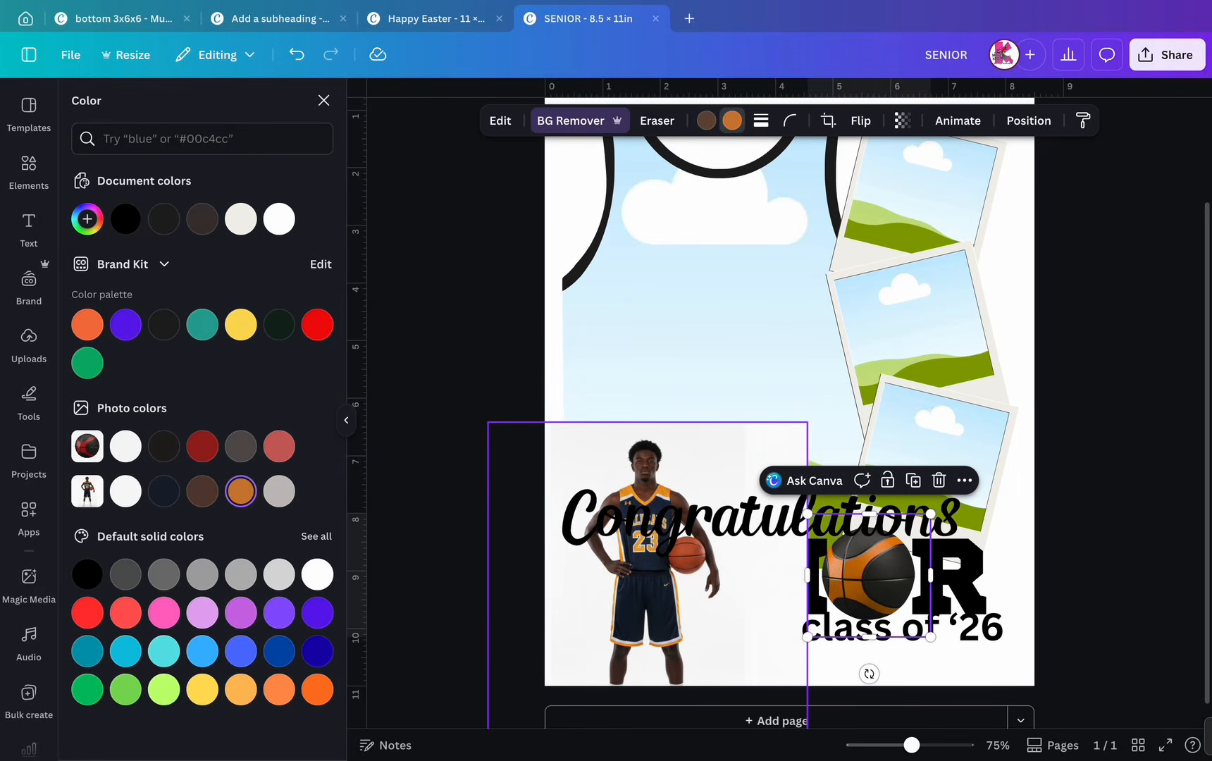
- Remove the player photo's background and test it in the jersey frame, then undo the frame fill
click(647, 564)
click(557, 120)
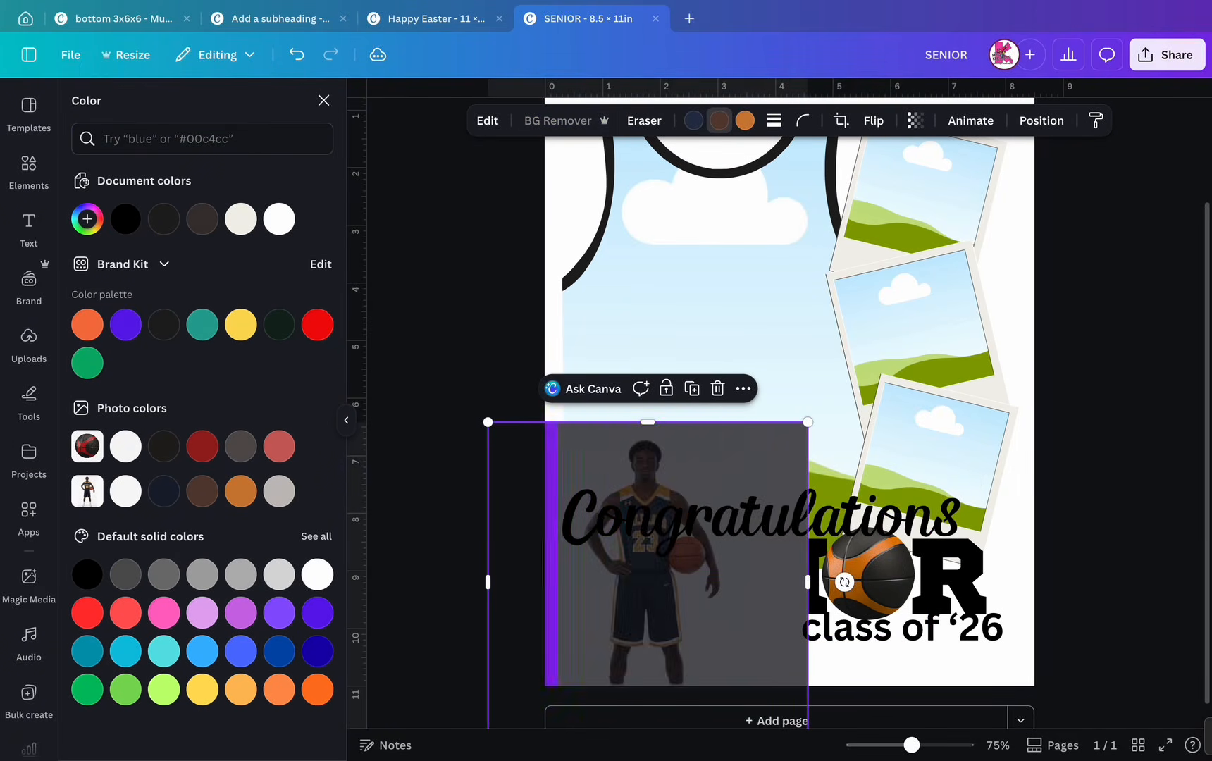
scroll(810, 356, down, 5)
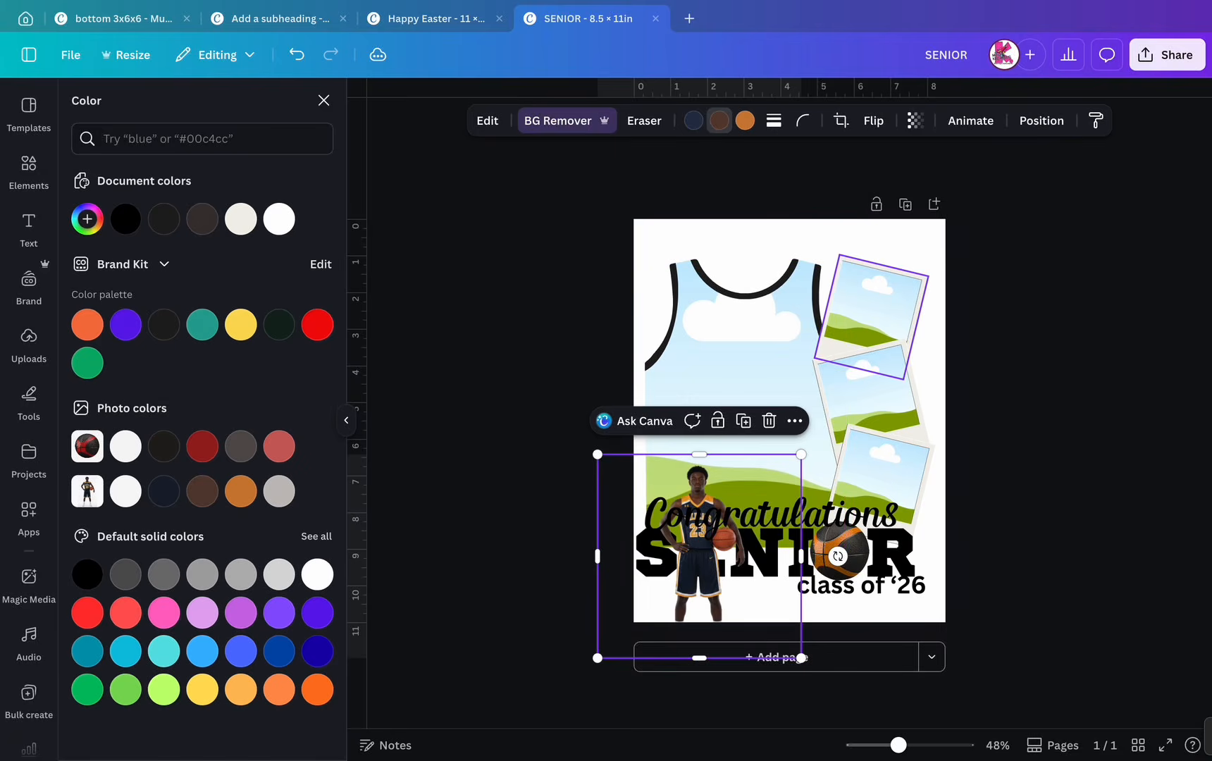
scroll(831, 356, up, 4)
scroll(782, 279, up, 1)
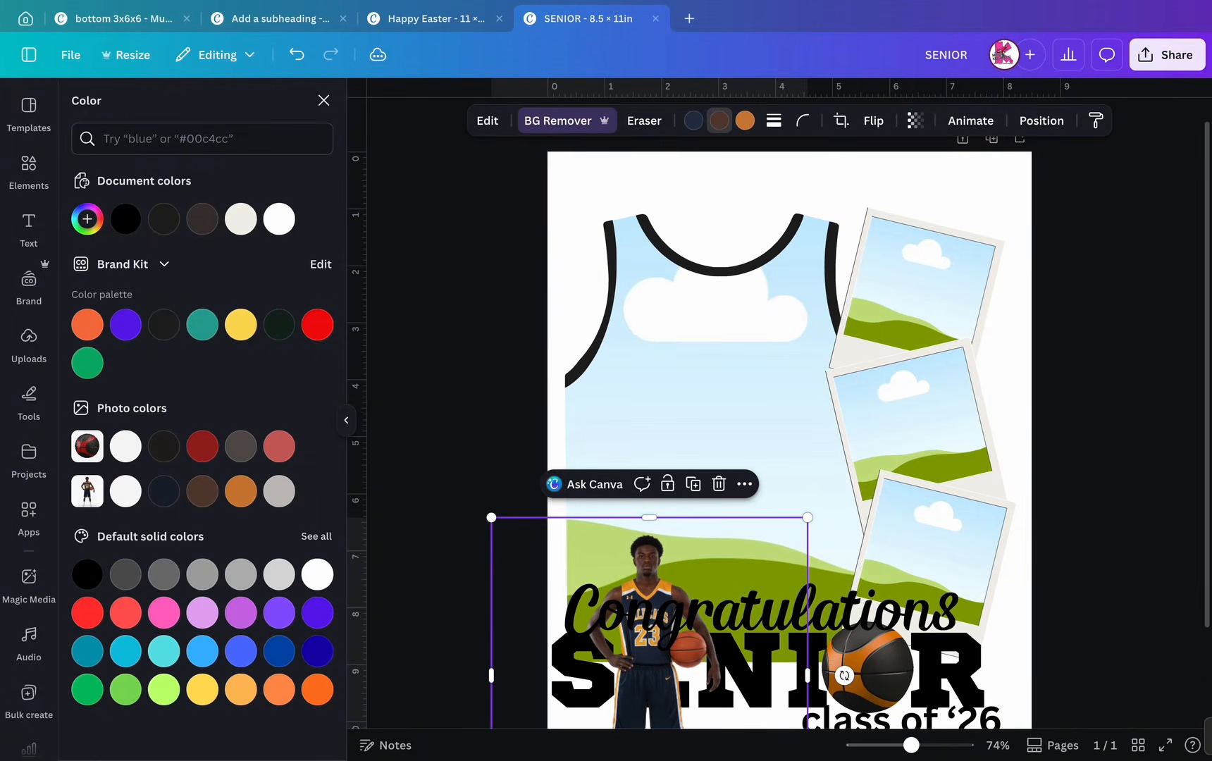
drag(650, 620, 661, 620)
click(297, 55)
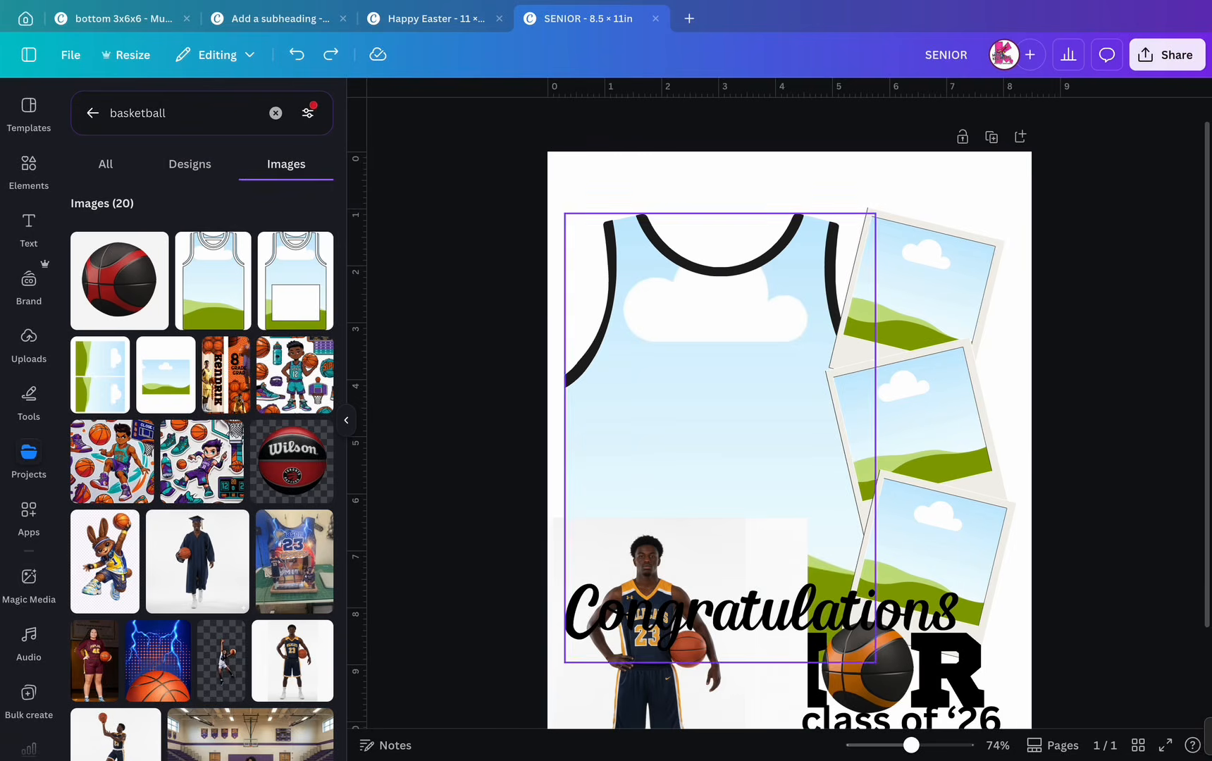
- Remove the player photo's white background and move it onto a new second page
click(656, 543)
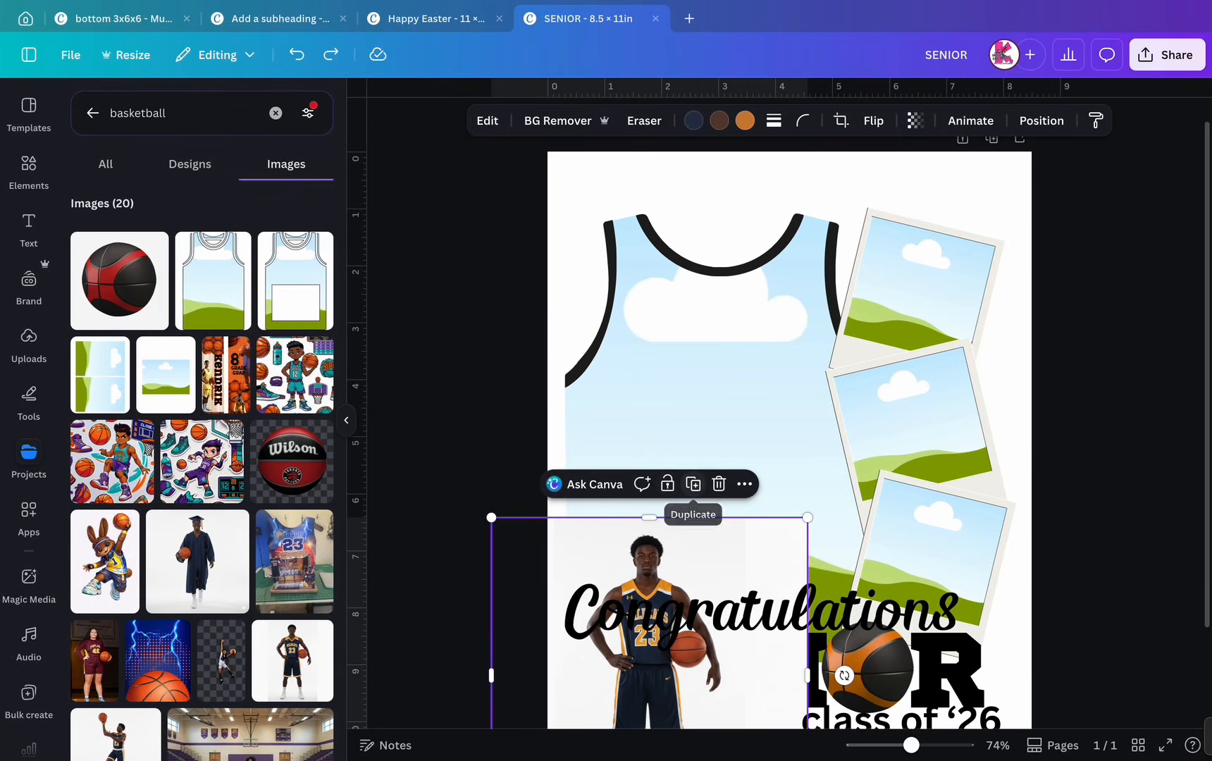
click(557, 121)
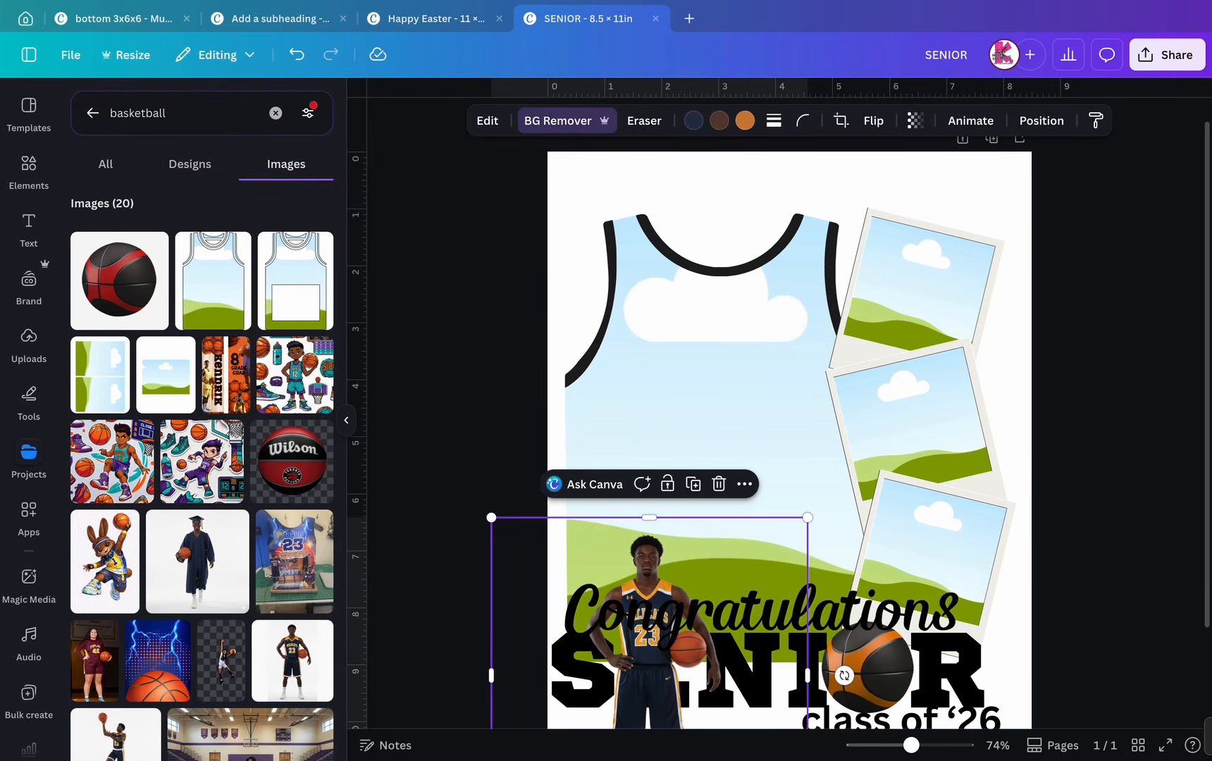
click(1019, 138)
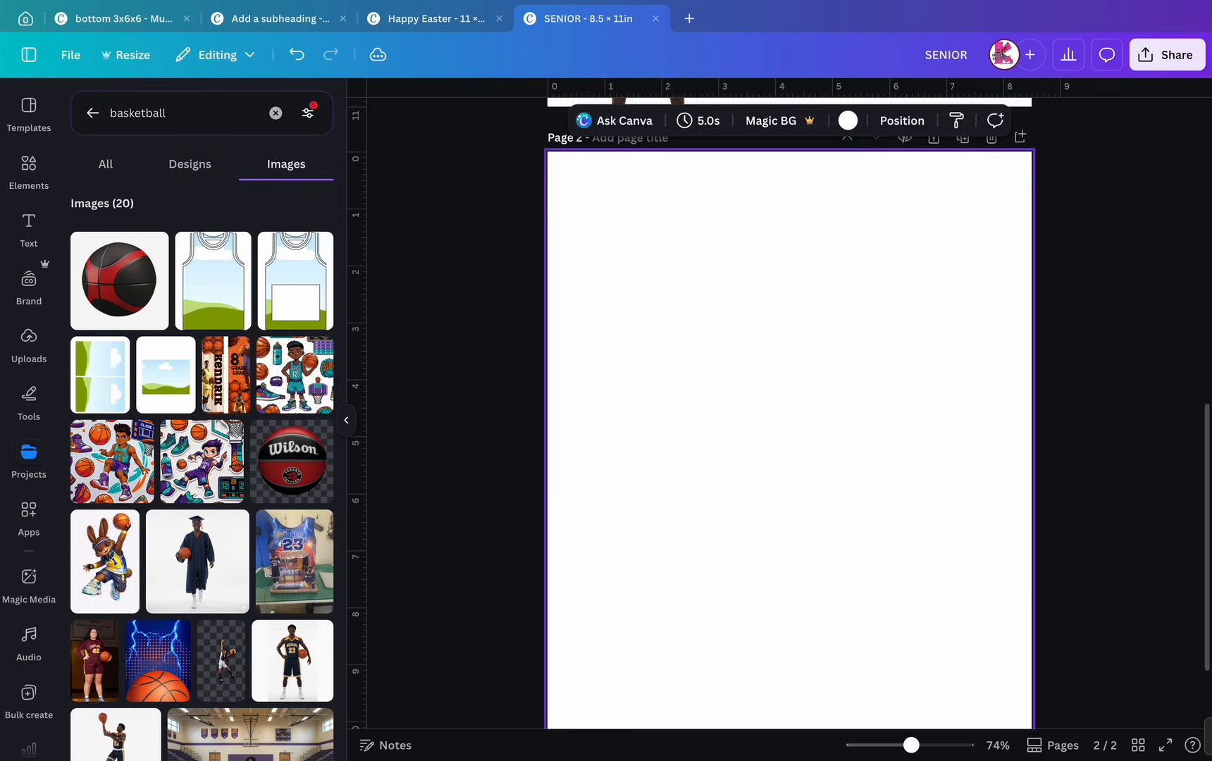
scroll(789, 408, up, 2)
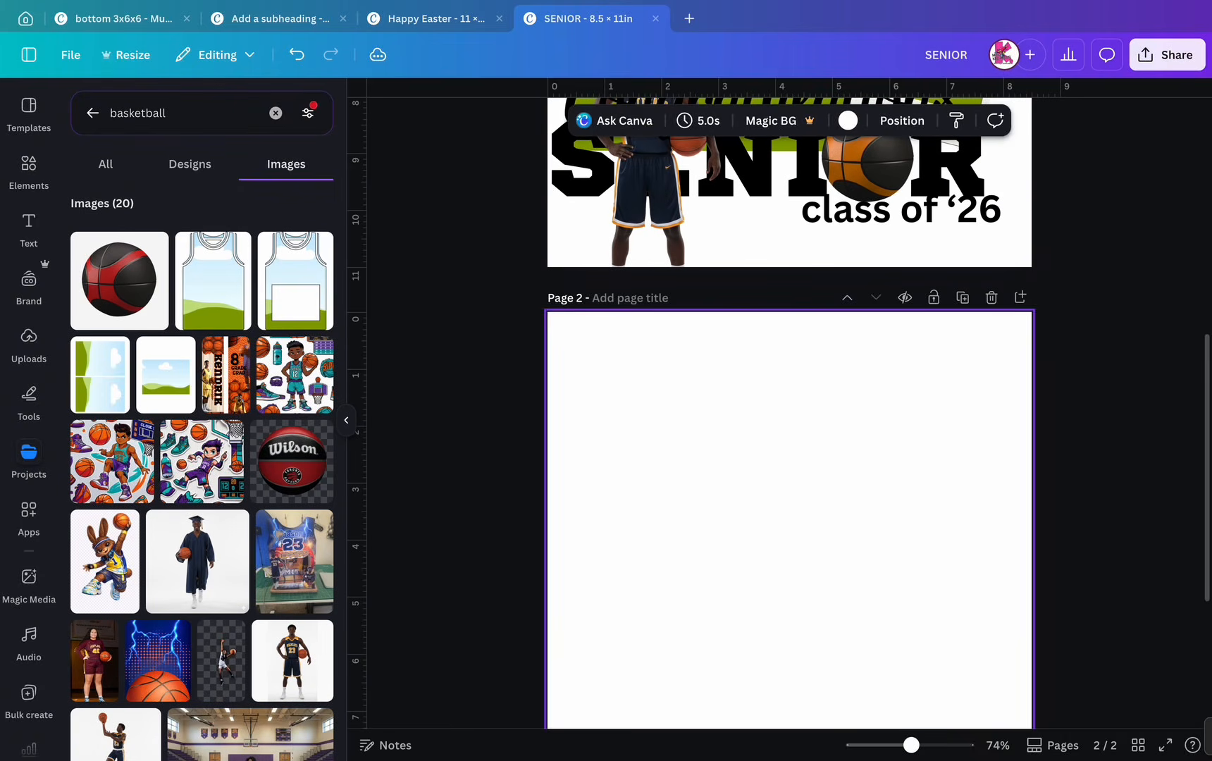
drag(648, 198, 683, 544)
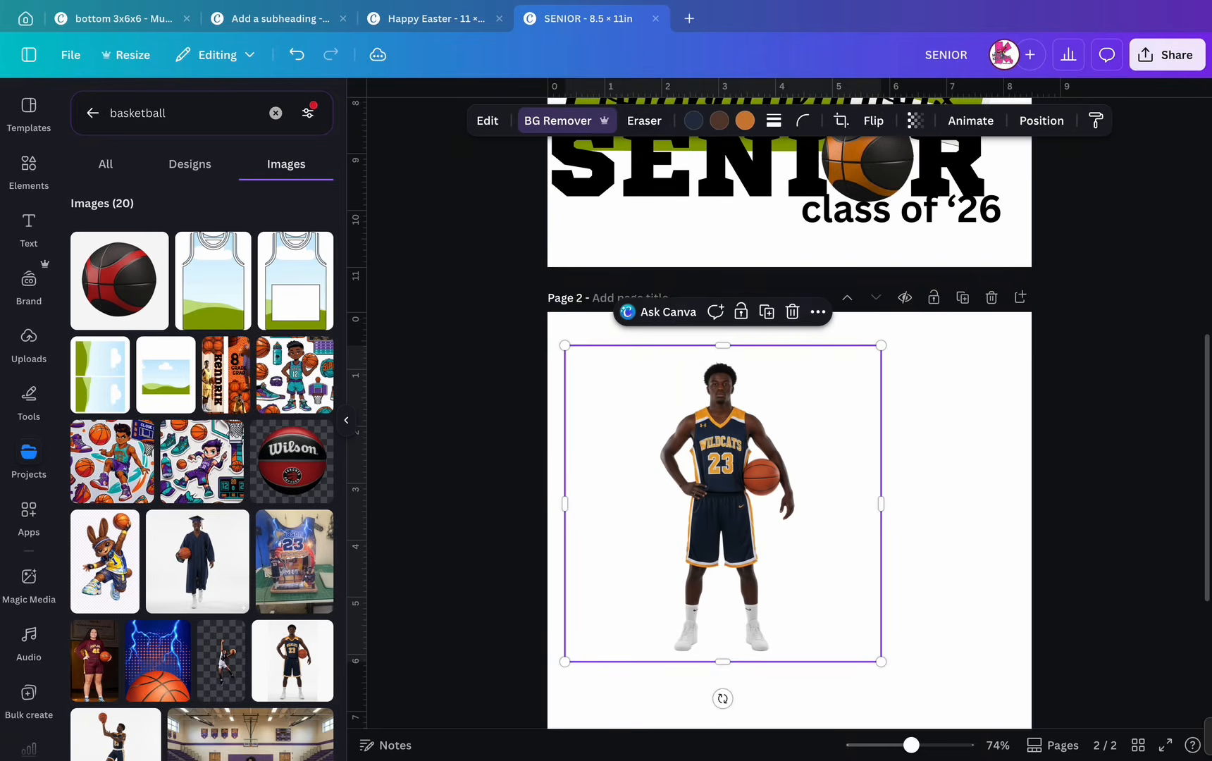
drag(722, 504, 754, 519)
- Pick the lightning basketball image from the image results
scroll(789, 422, up, 3)
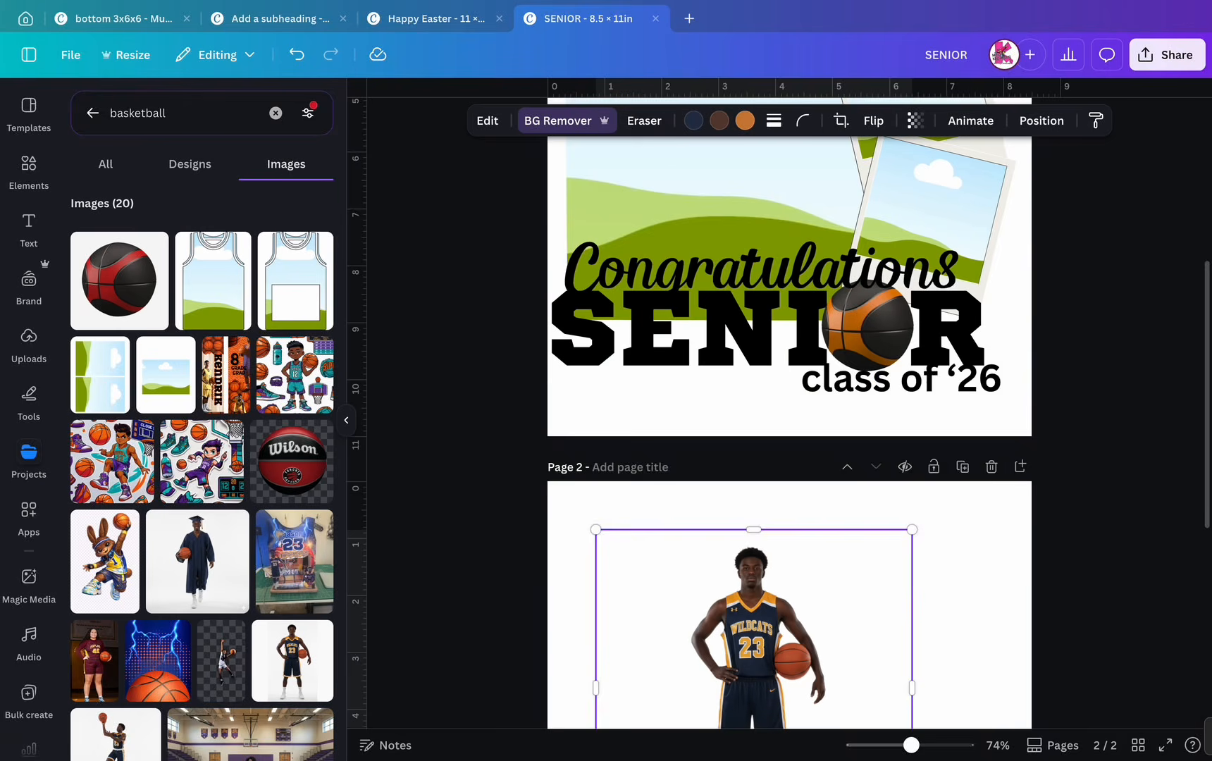
scroll(789, 422, up, 1)
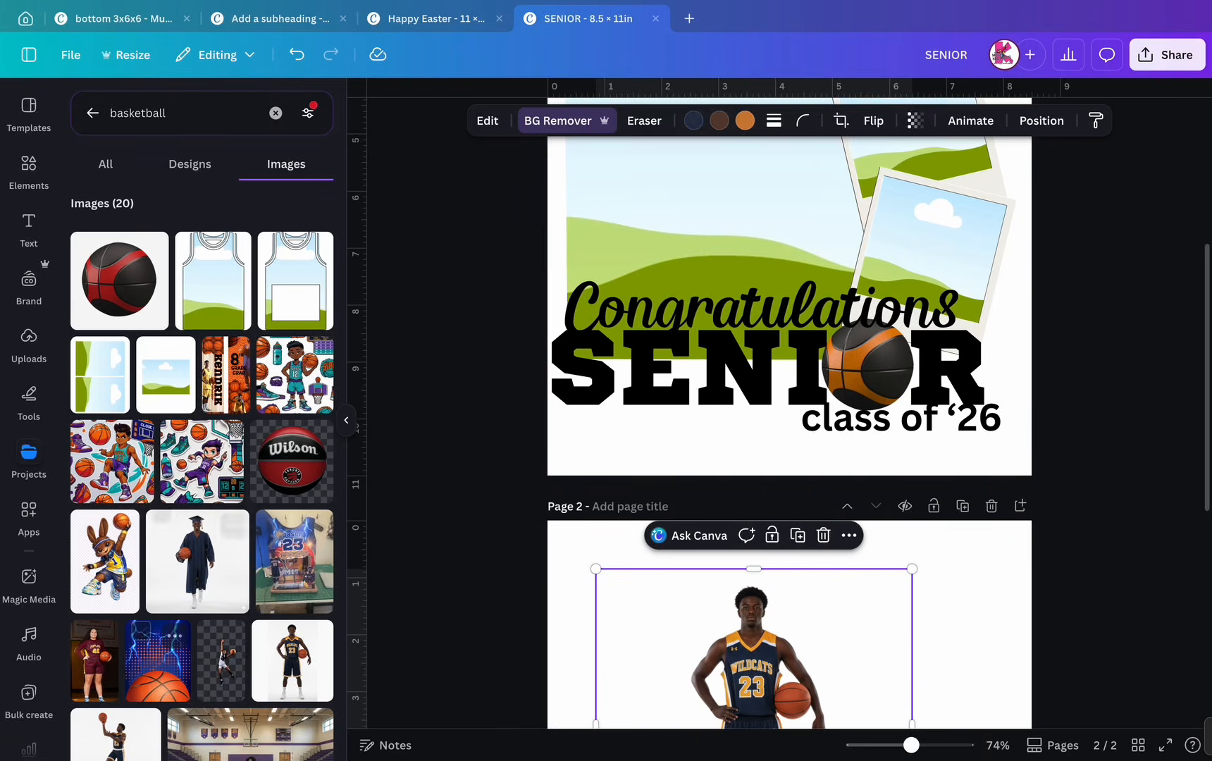
click(141, 636)
scroll(789, 422, up, 5)
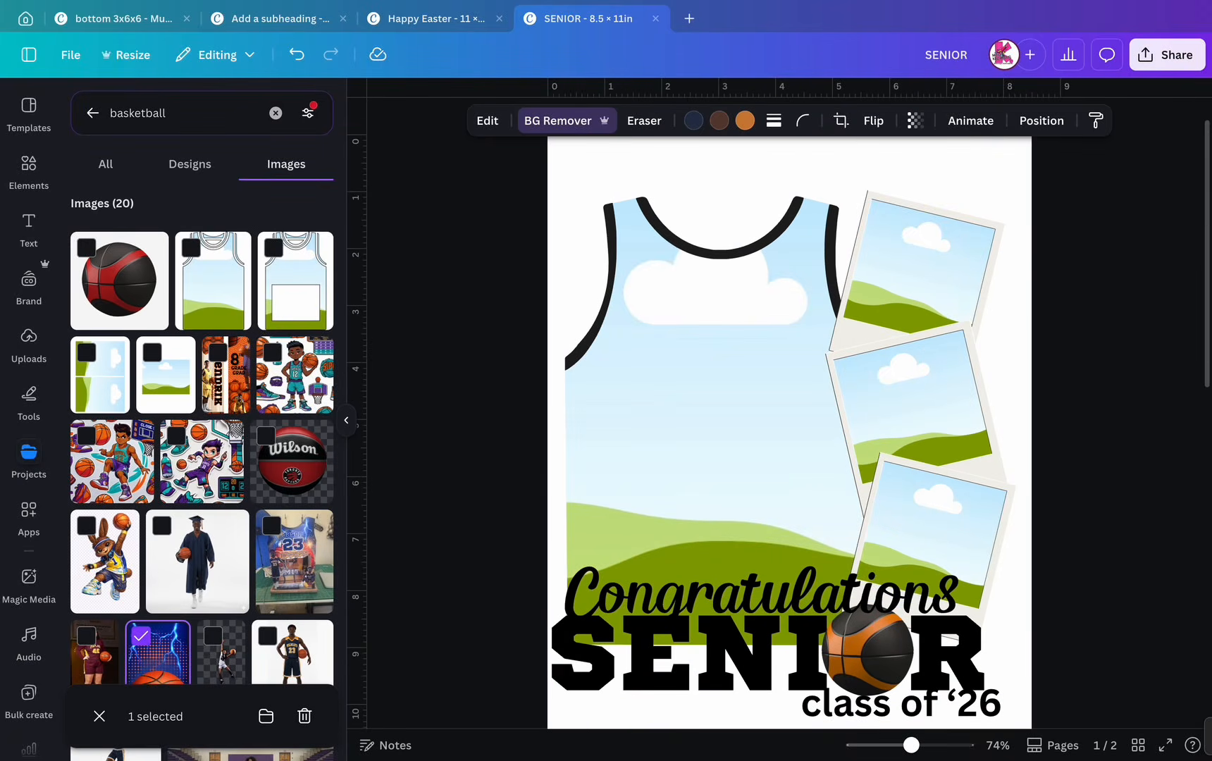
- Fill the jersey frame with the blue lightning basketball image and fully lock the jersey group
click(158, 659)
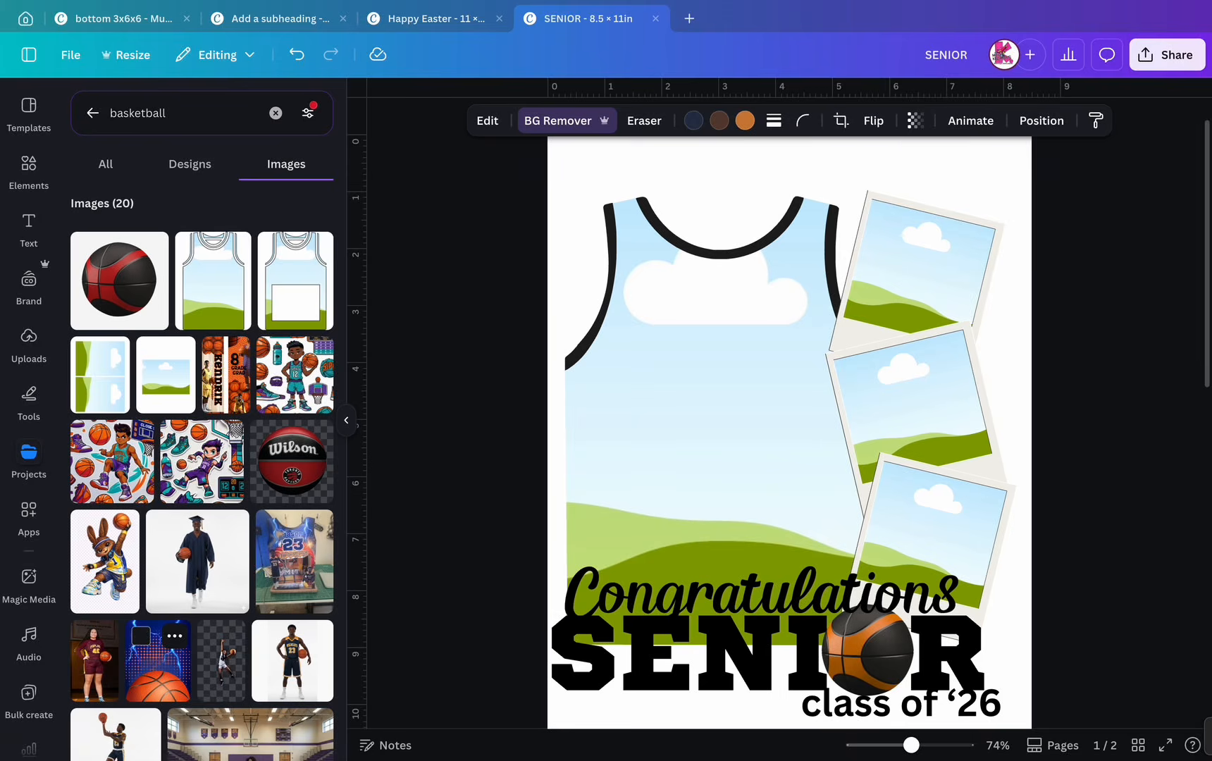
drag(782, 436, 720, 421)
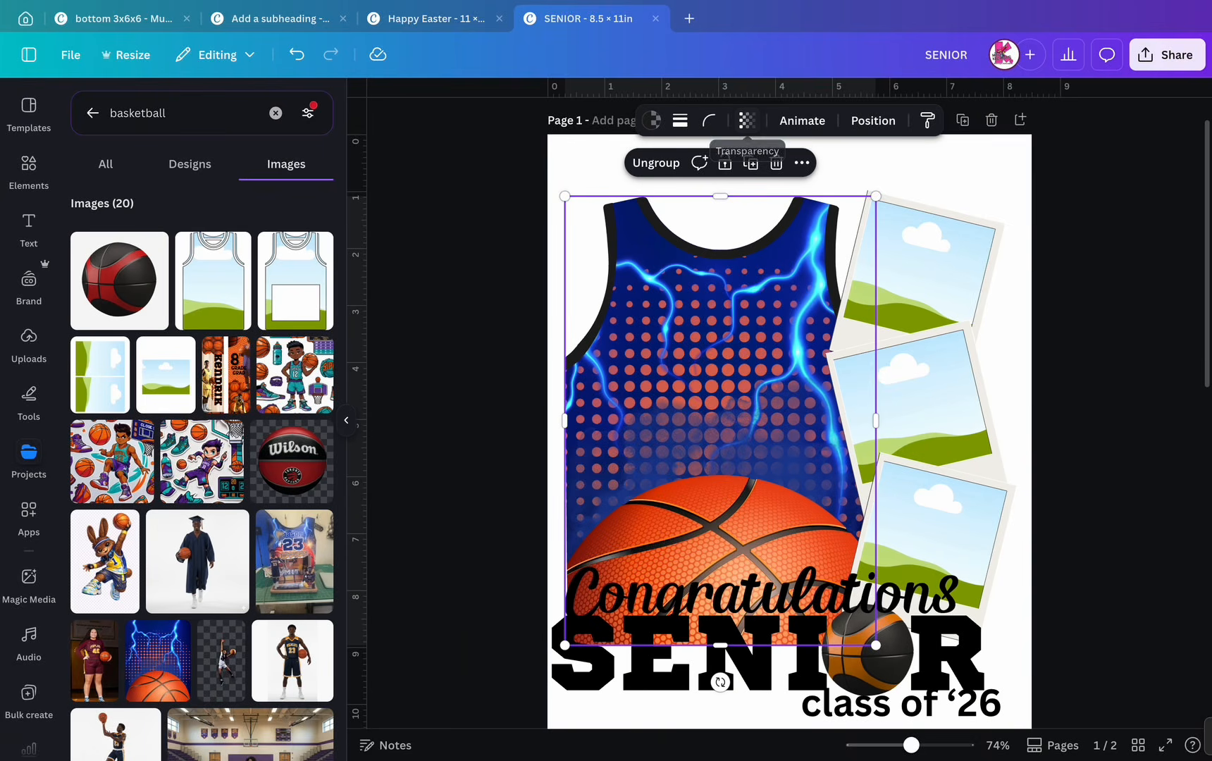
click(725, 163)
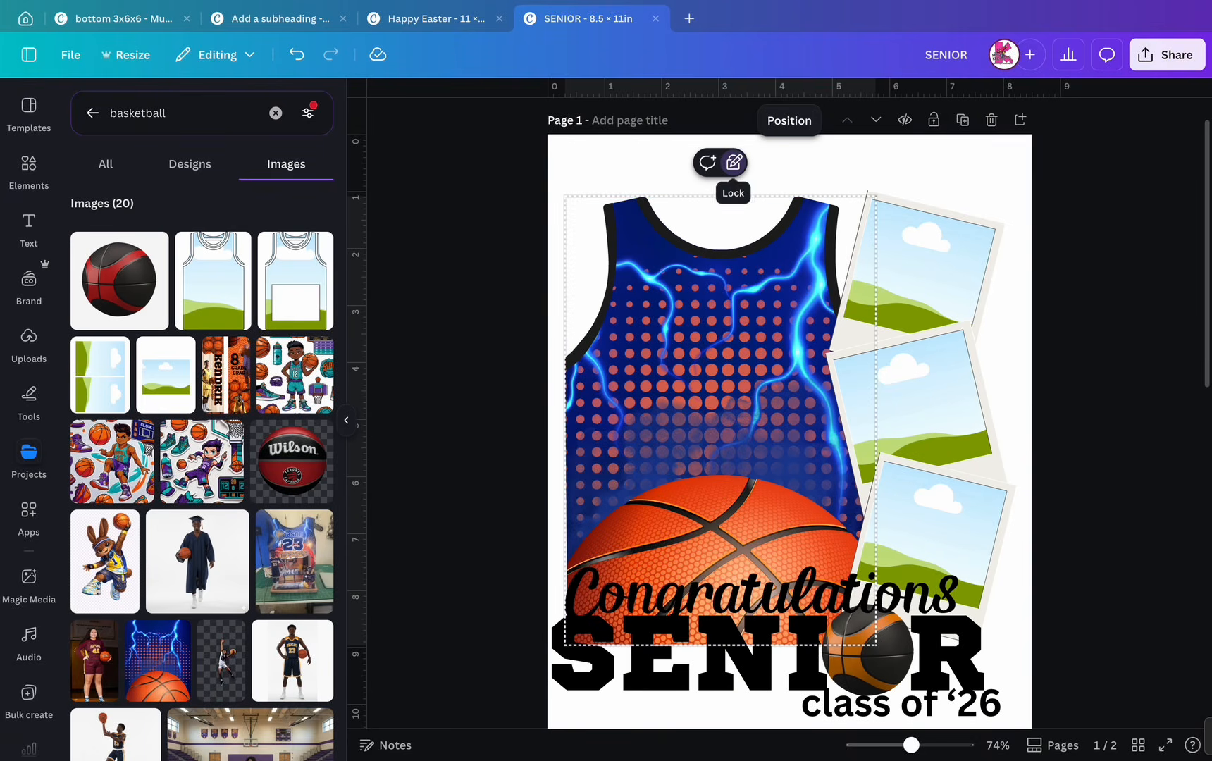
click(733, 162)
click(789, 166)
scroll(761, 648, down, 5)
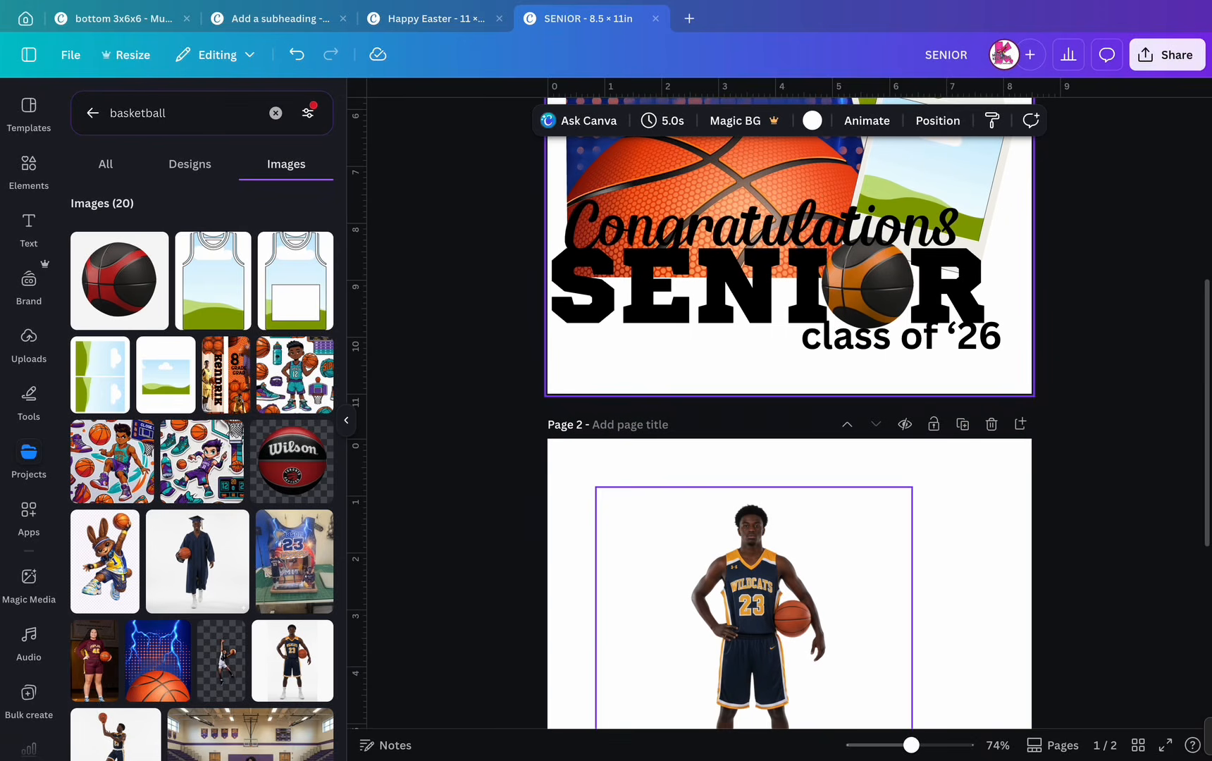
- Move the player photo from page 2 back onto page 1 and unlock the jersey group
click(753, 656)
drag(754, 655, 711, 158)
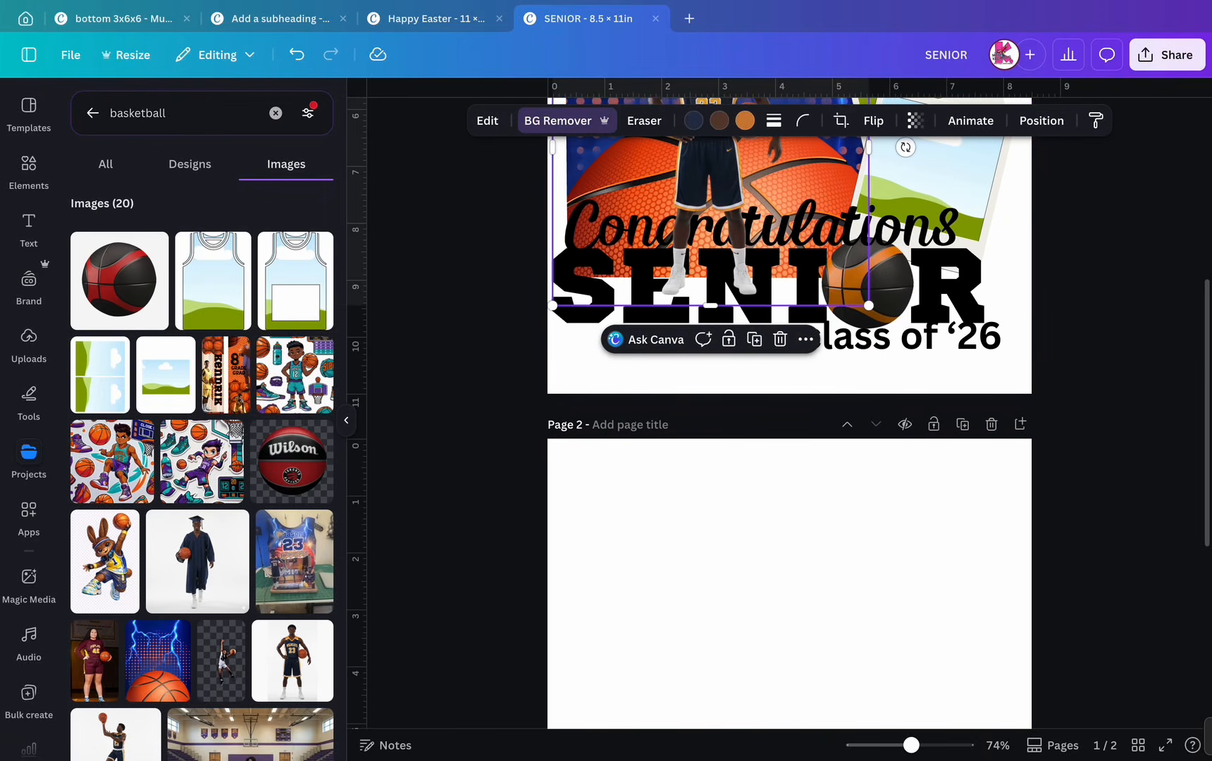
scroll(789, 401, up, 5)
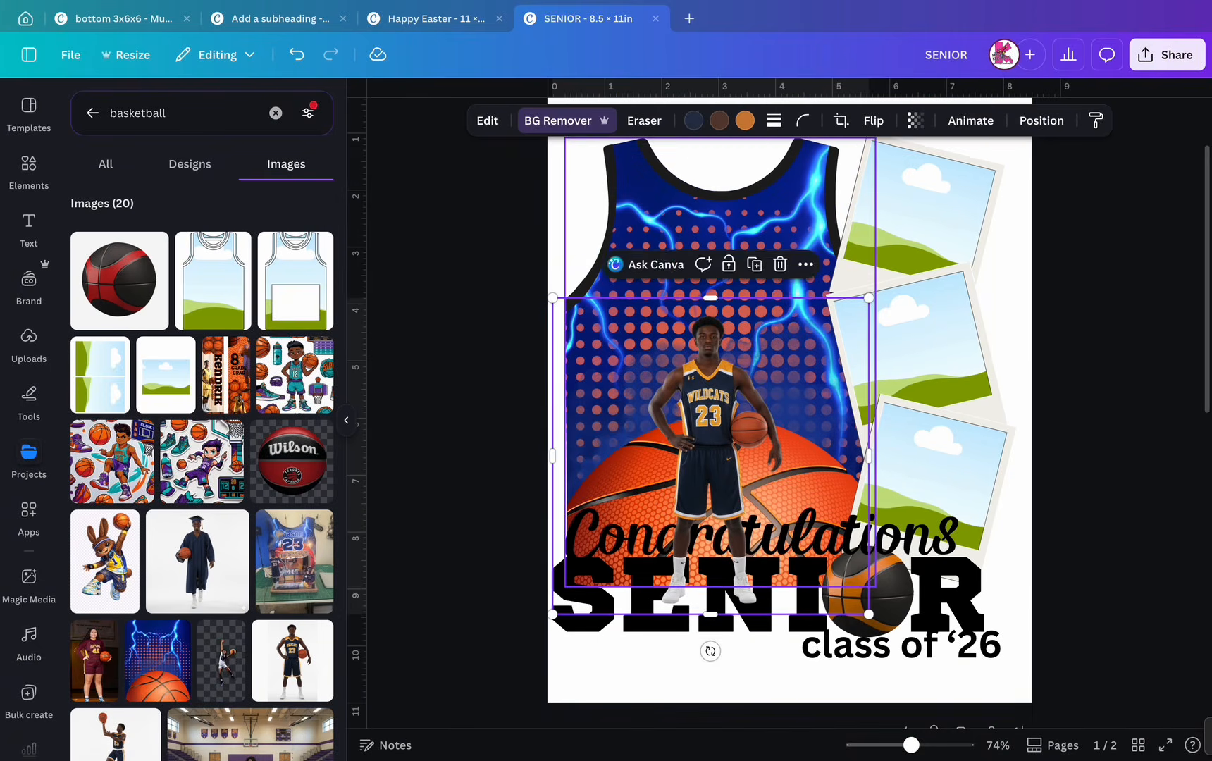
click(740, 211)
click(733, 620)
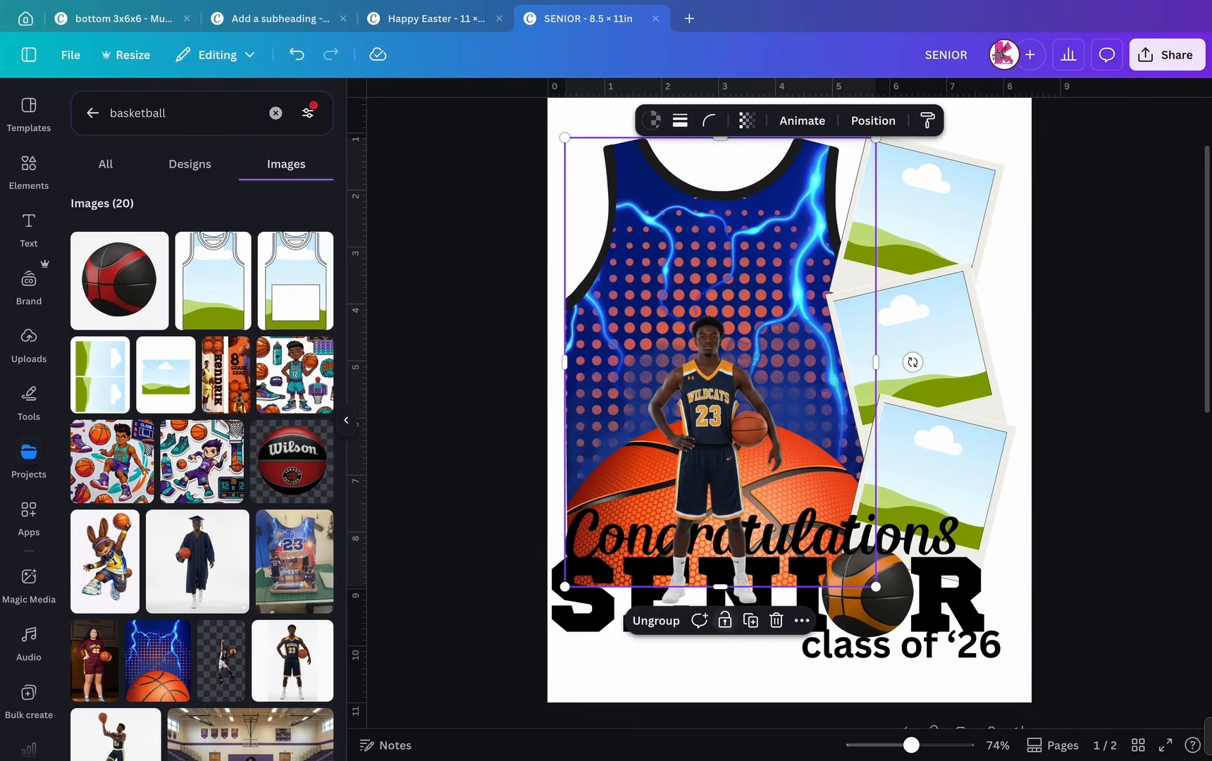
click(486, 598)
click(704, 281)
- Enlarge the player photo and position it on the jersey's left side, undoing a trial dark blue recolour
click(709, 437)
drag(868, 298, 1016, 149)
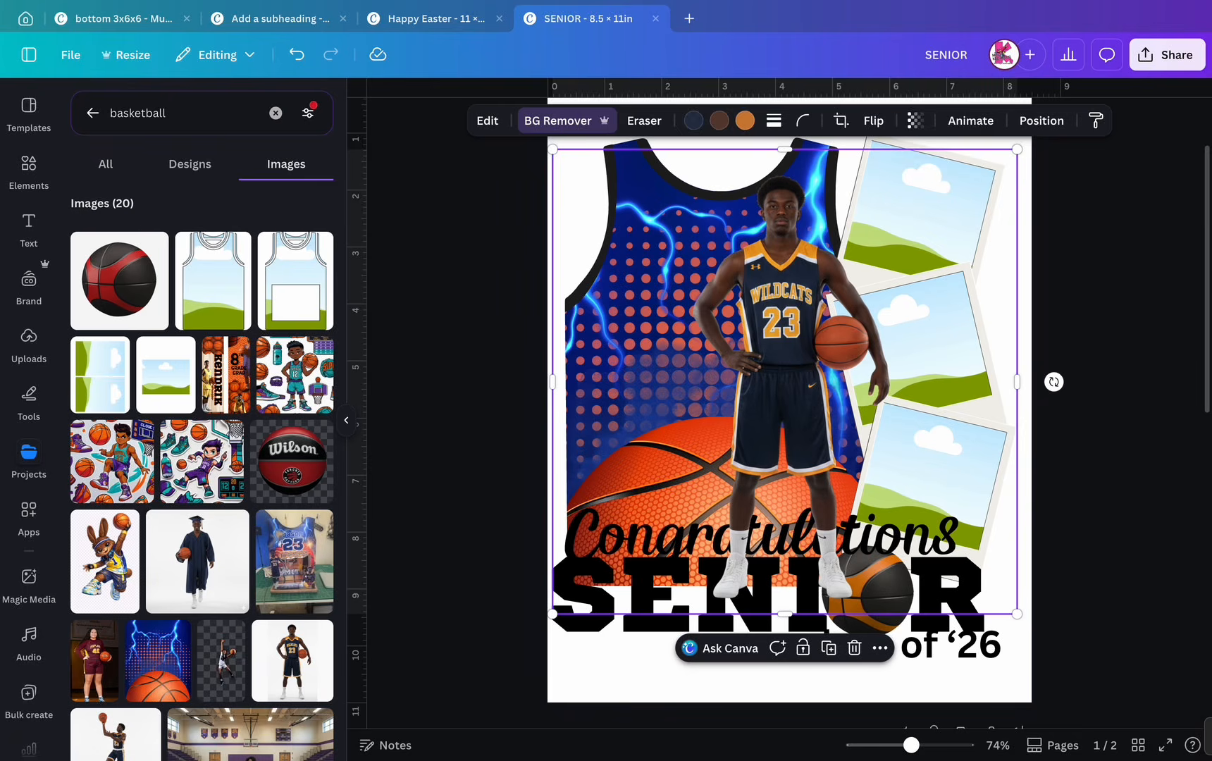
click(718, 120)
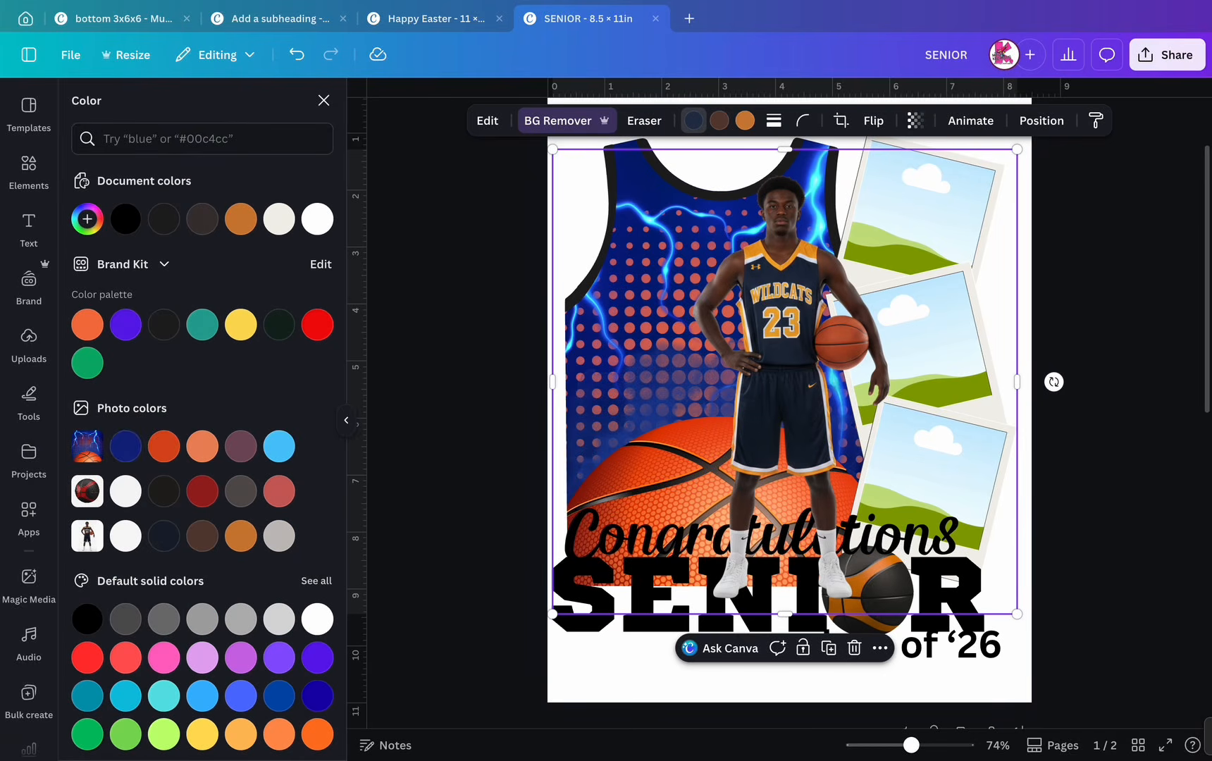
click(125, 446)
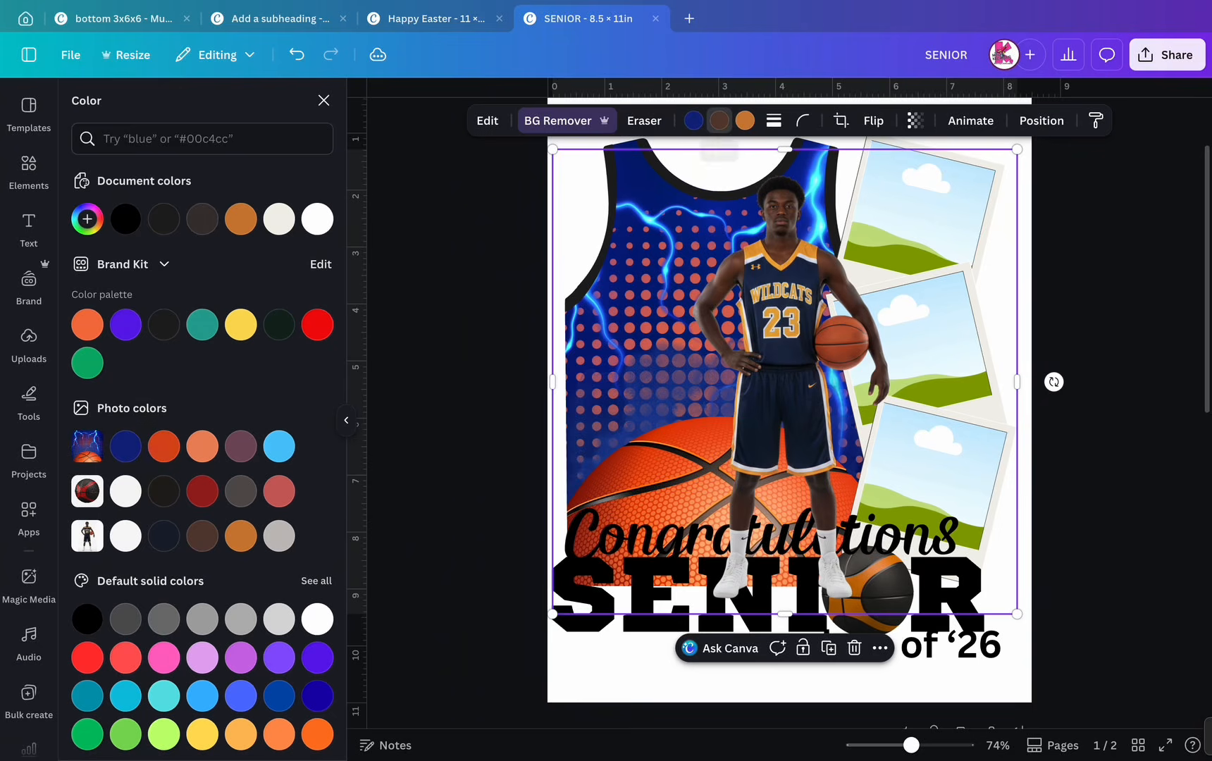
click(126, 447)
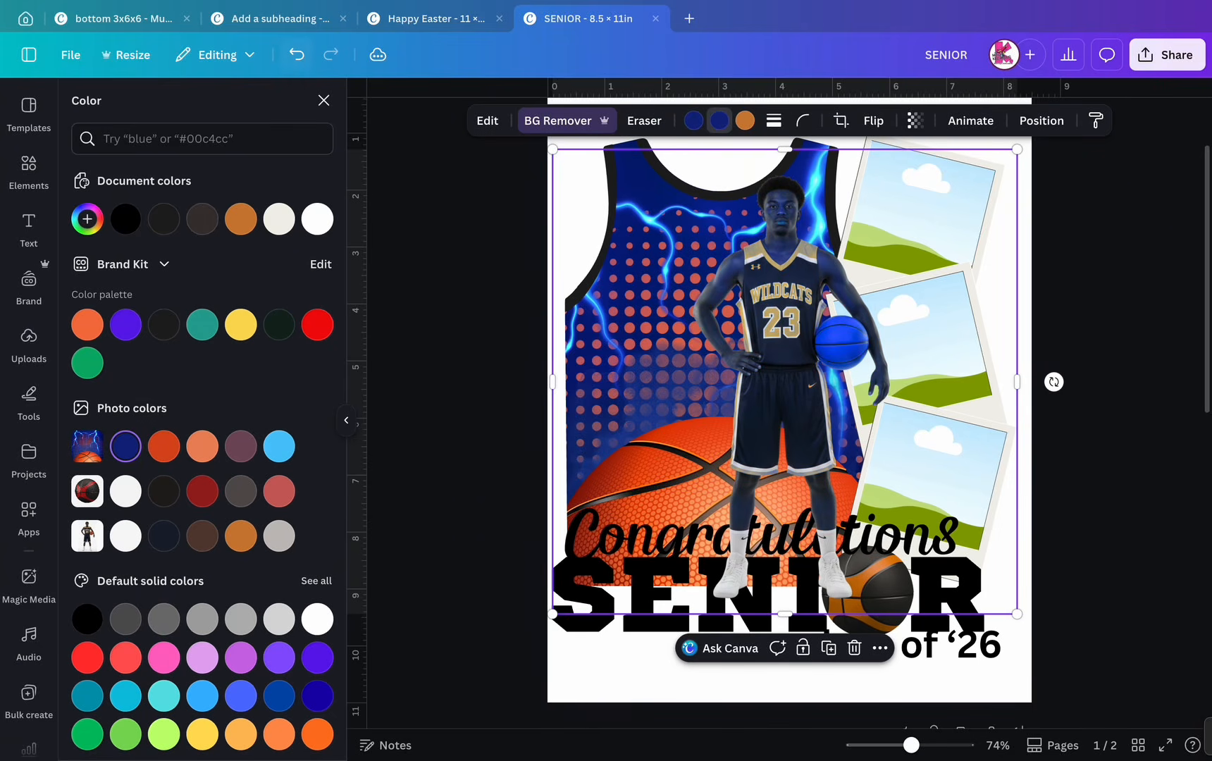
key(ctrl+z)
drag(789, 423, 720, 421)
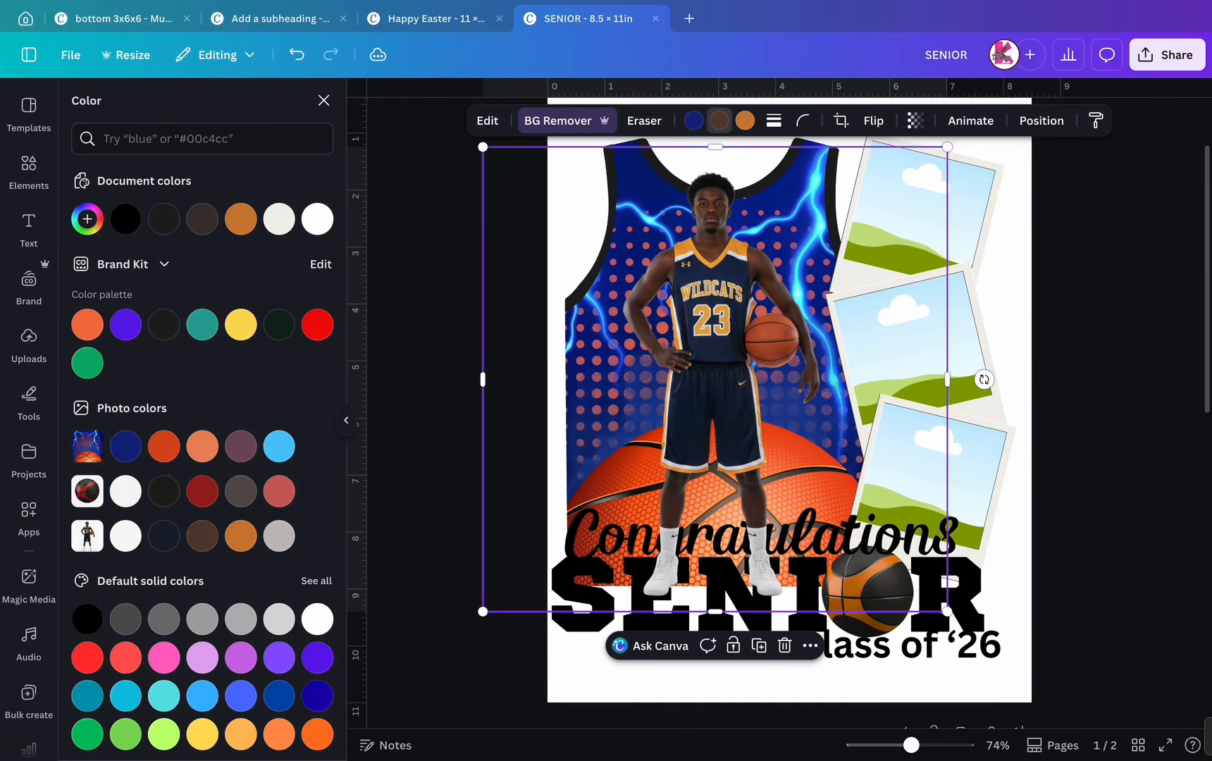
drag(946, 147, 924, 171)
drag(723, 384, 658, 378)
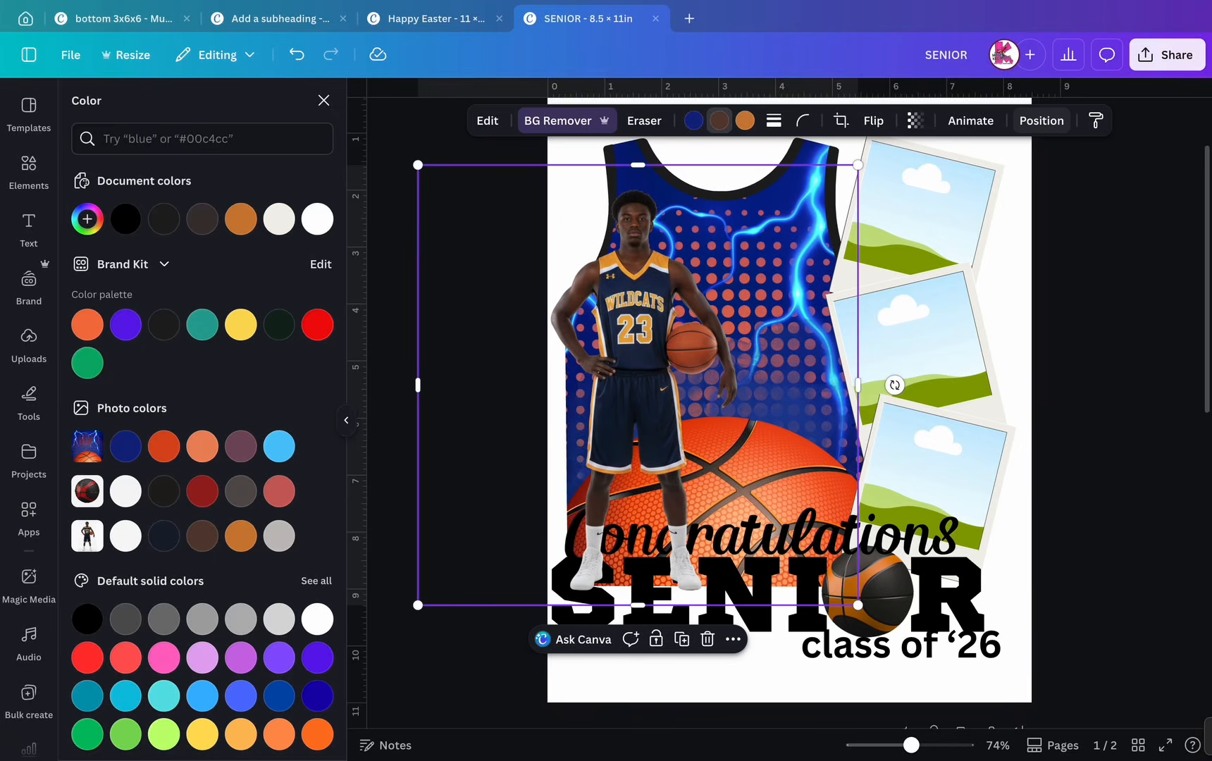
- Drop the dunking player photo from the basketball image results into the top polaroid frame
click(1040, 121)
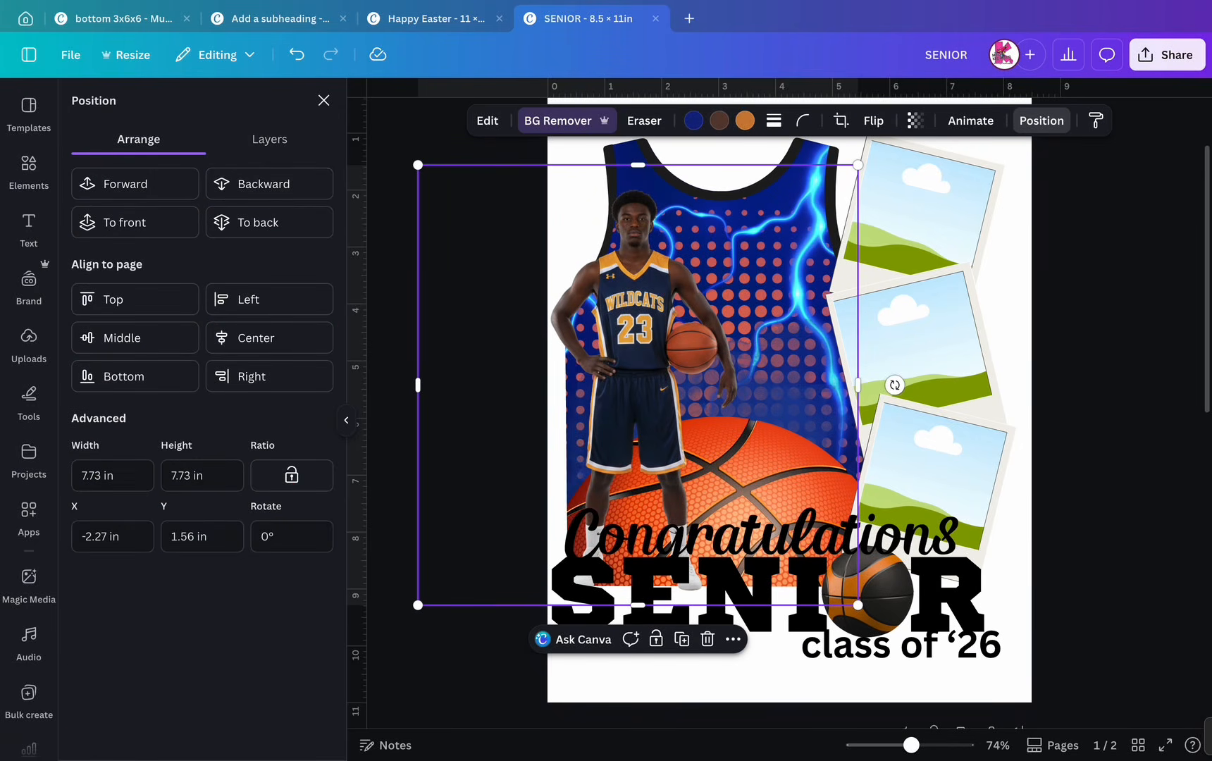
click(324, 100)
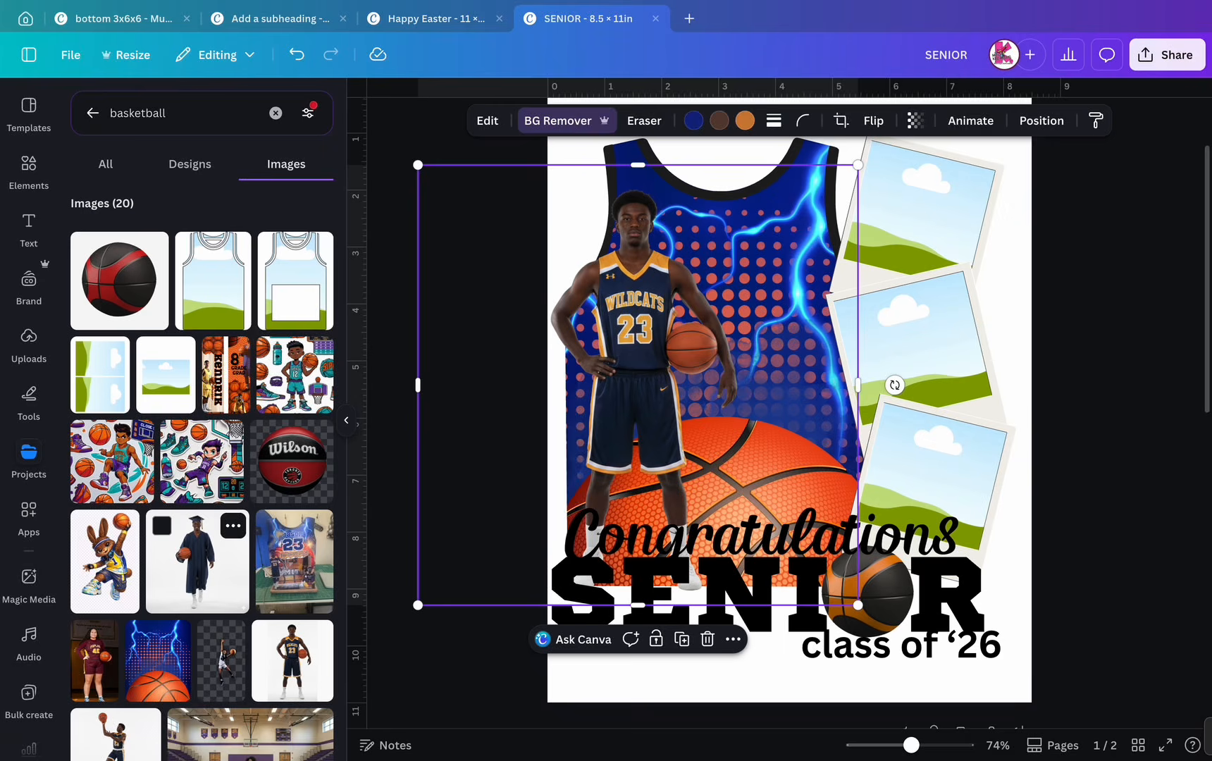
scroll(202, 366, down, 2)
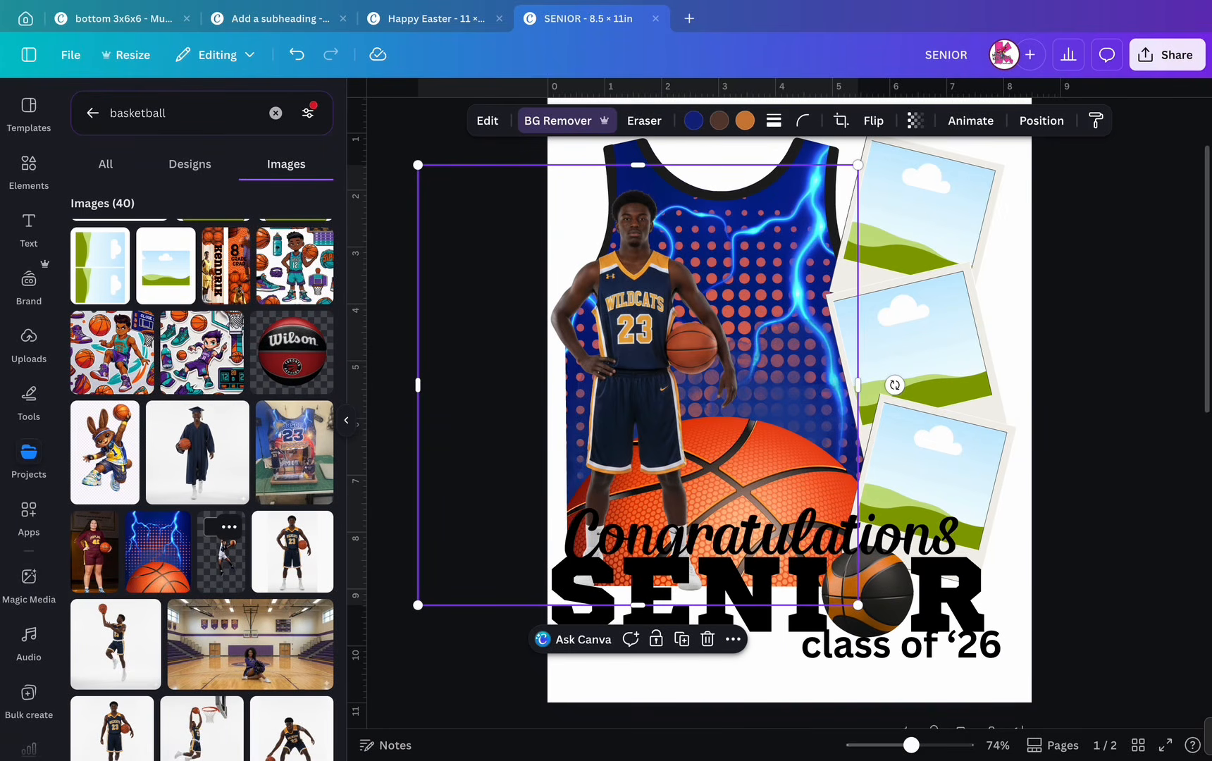
scroll(203, 486, down, 4)
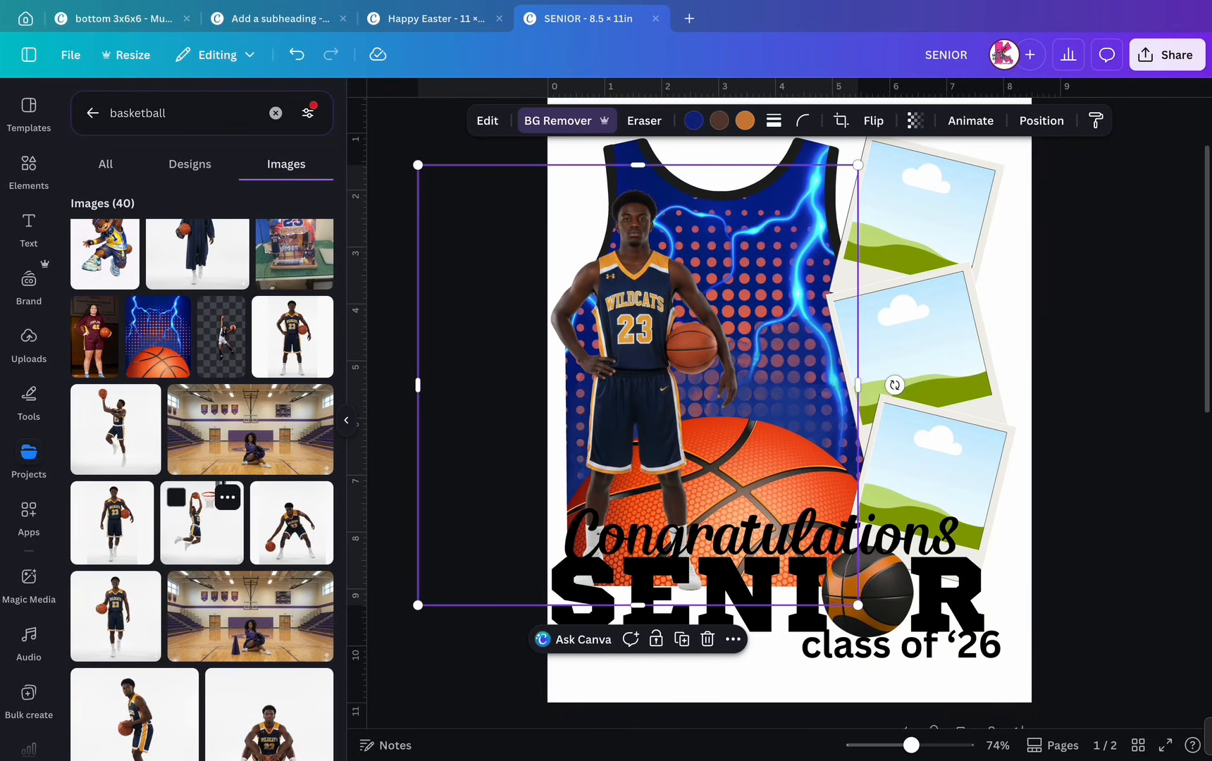
click(201, 522)
drag(793, 394, 929, 204)
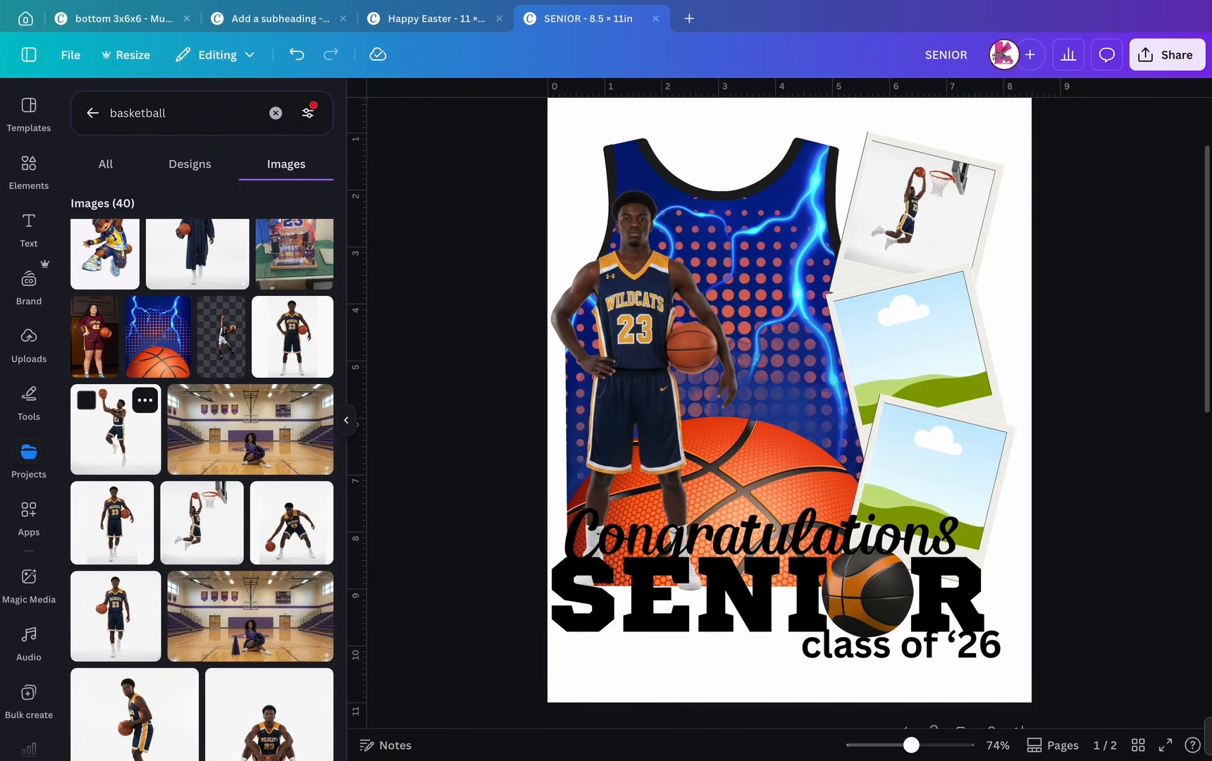
- Put a jump-shot photo in the middle frame and a dribbling photo in the lower frame
click(116, 430)
drag(789, 389, 909, 338)
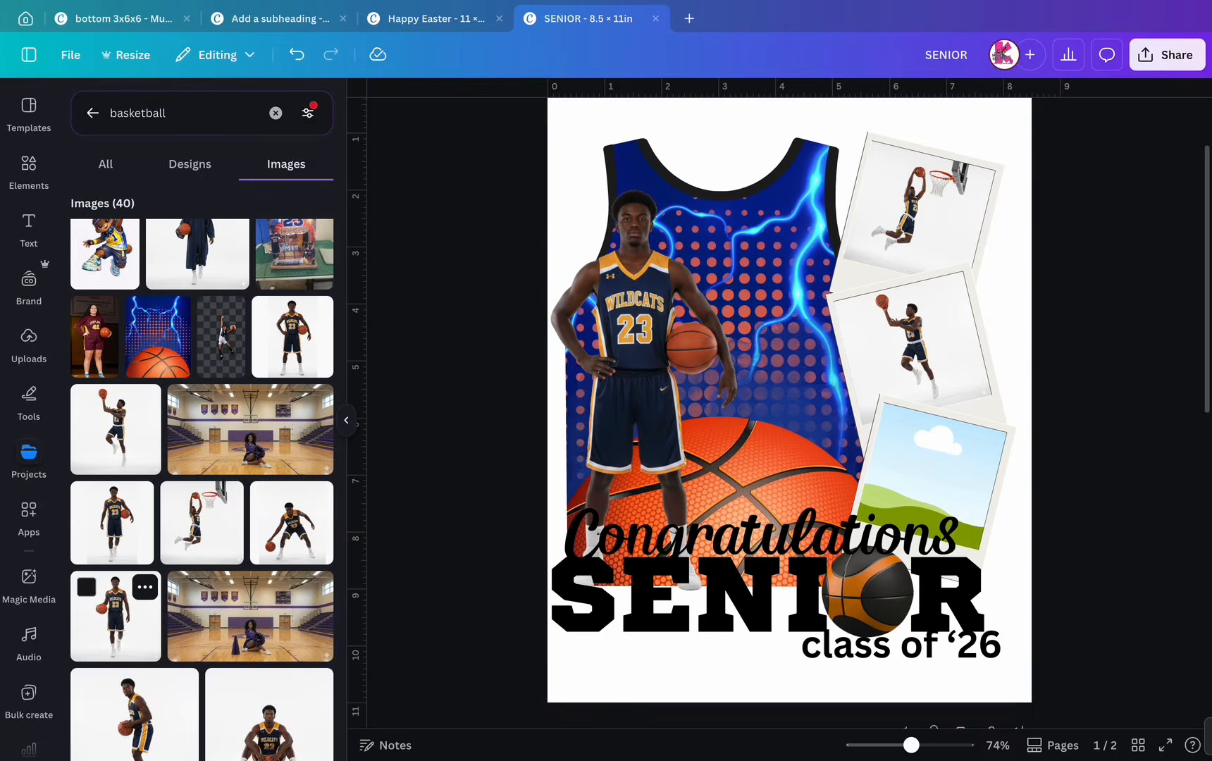
click(116, 616)
key(Delete)
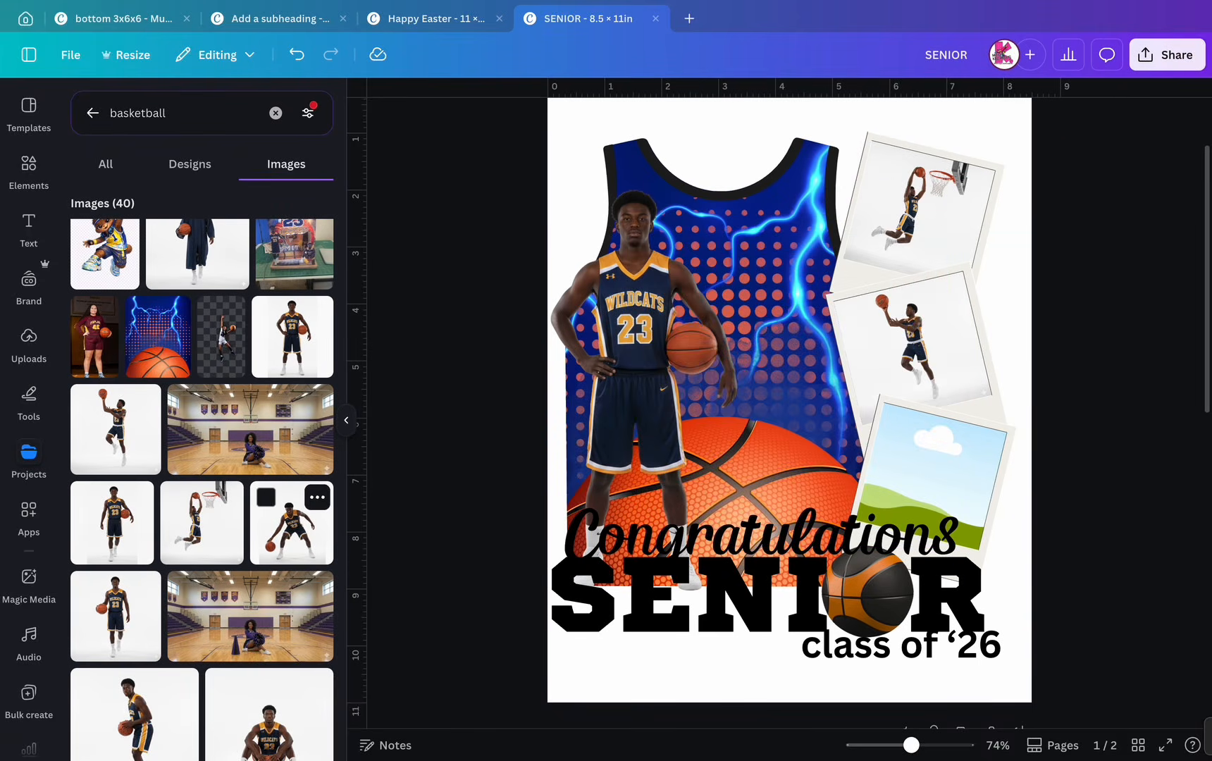
click(292, 523)
drag(789, 389, 930, 479)
- Recrop the dribbling photo, enlarging and shifting it within the lower frame
double_click(930, 479)
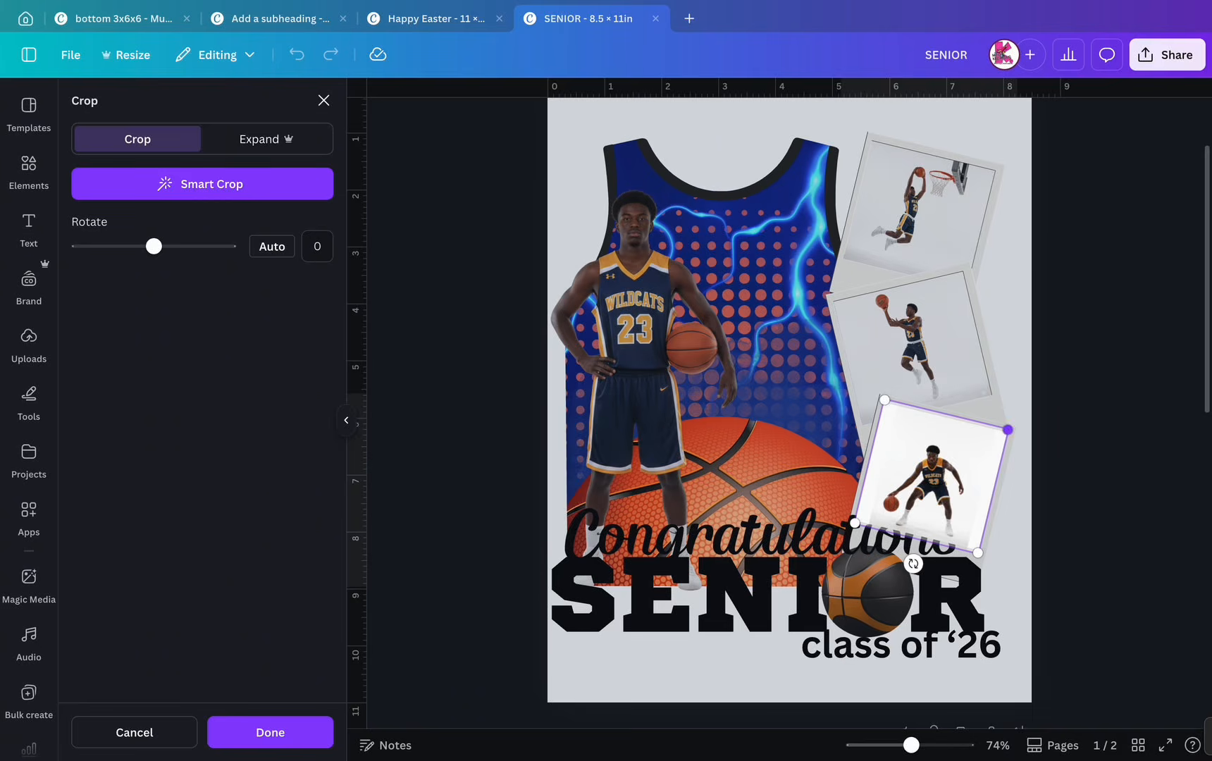
drag(1008, 429, 1047, 400)
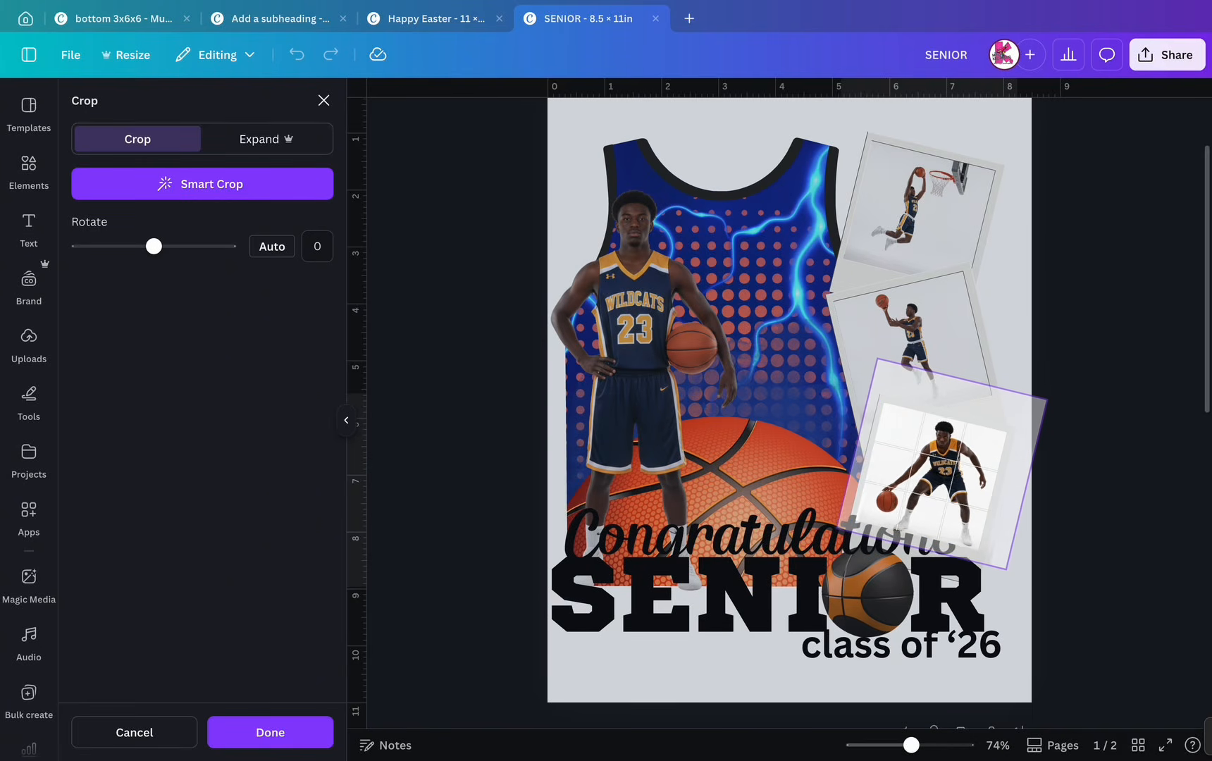
drag(941, 469, 936, 467)
key(Return)
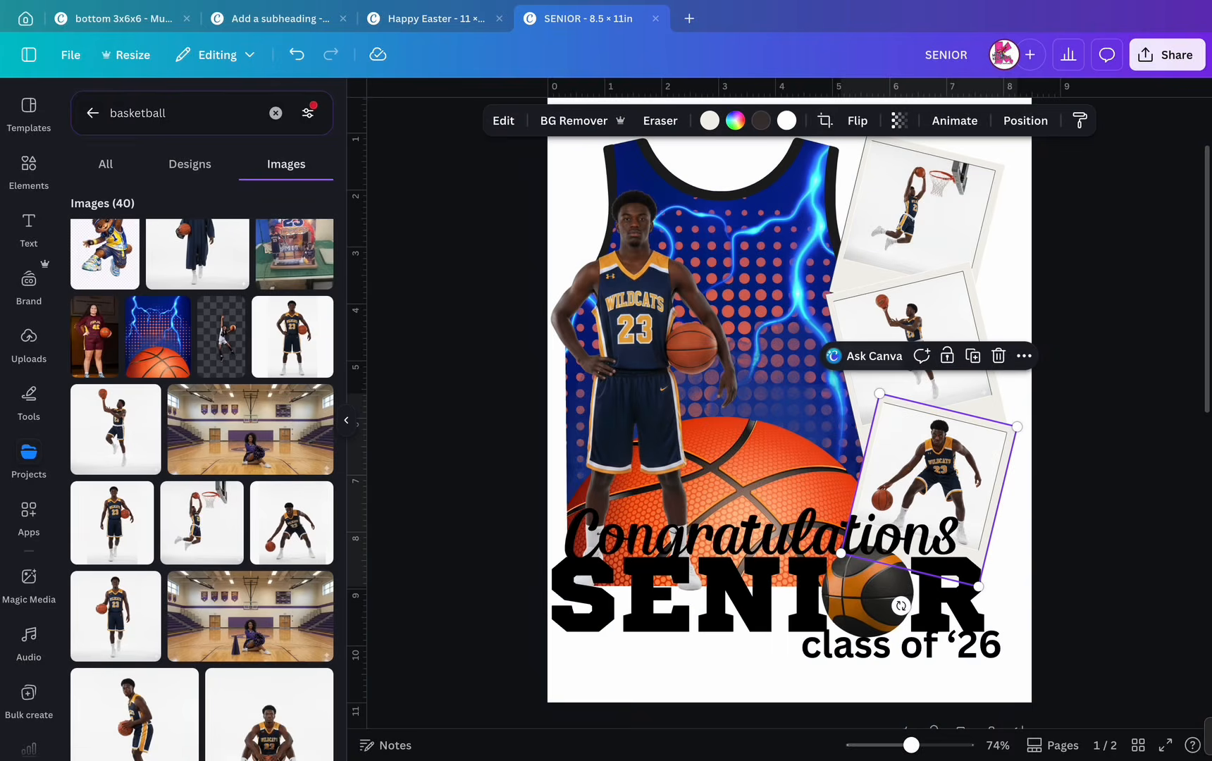
- Enlarge the middle jump-shot photo and shift it down-left within its frame
double_click(916, 352)
drag(962, 268, 987, 227)
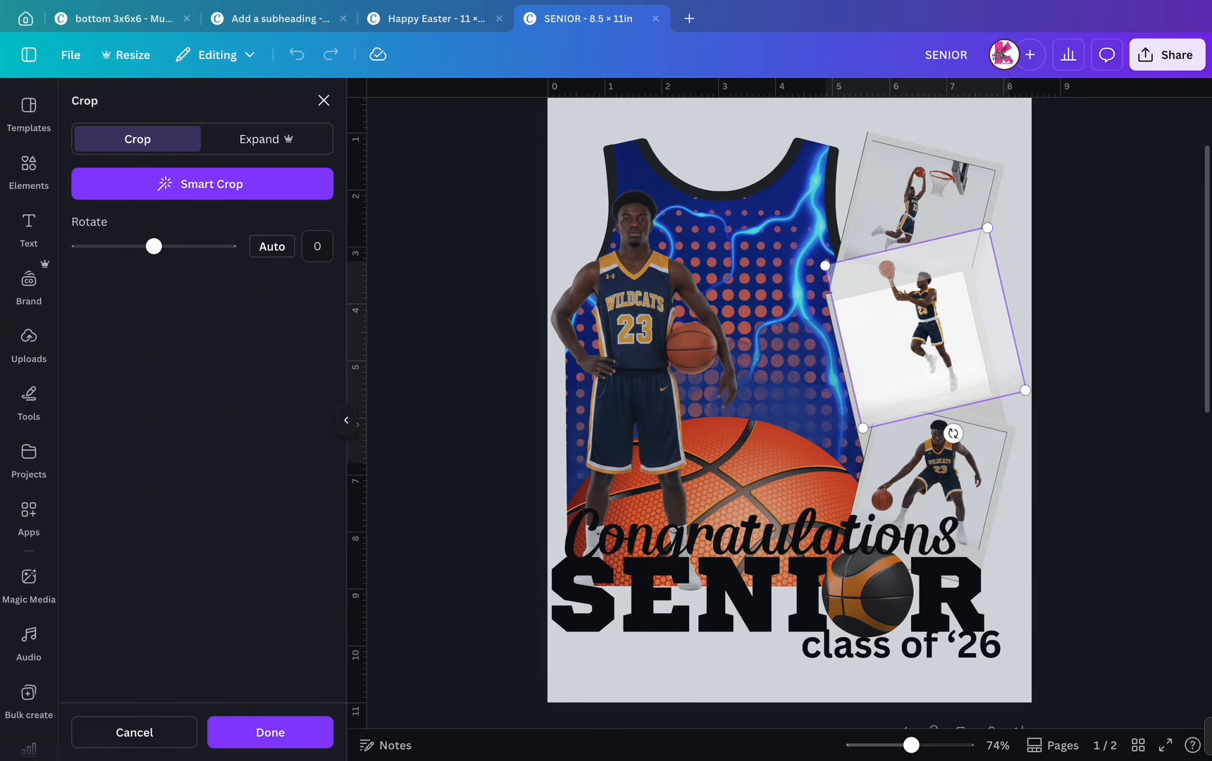
drag(927, 328, 914, 344)
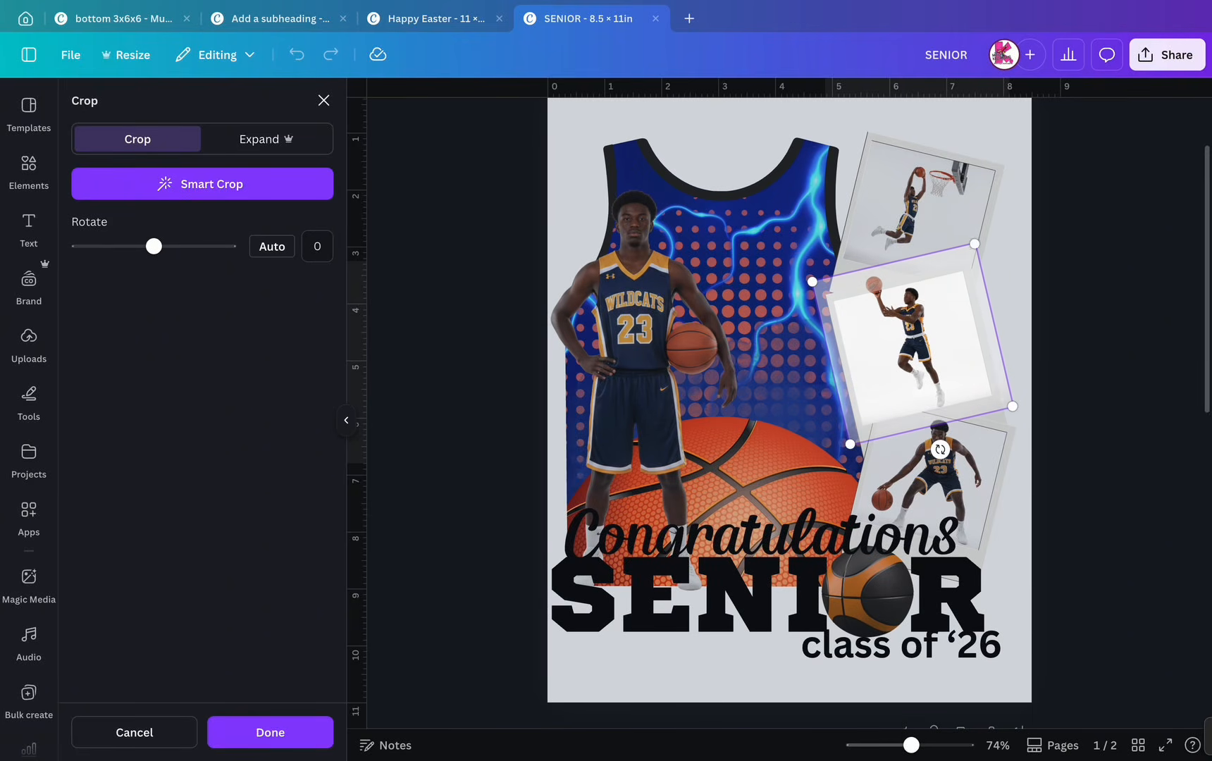
drag(974, 243, 999, 203)
drag(926, 324, 910, 338)
key(Return)
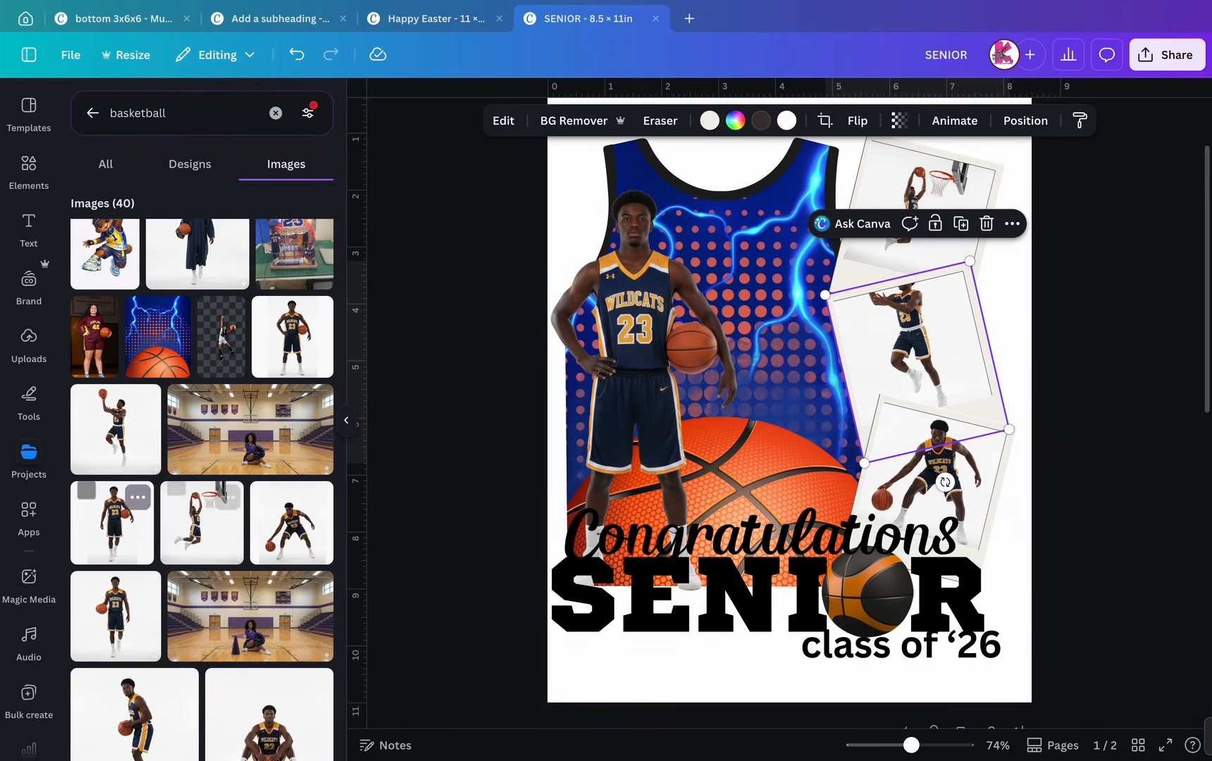
- Cut out the jump-shot player, lock the middle frame, and tilt and shrink the cut-out over it
click(115, 429)
click(566, 121)
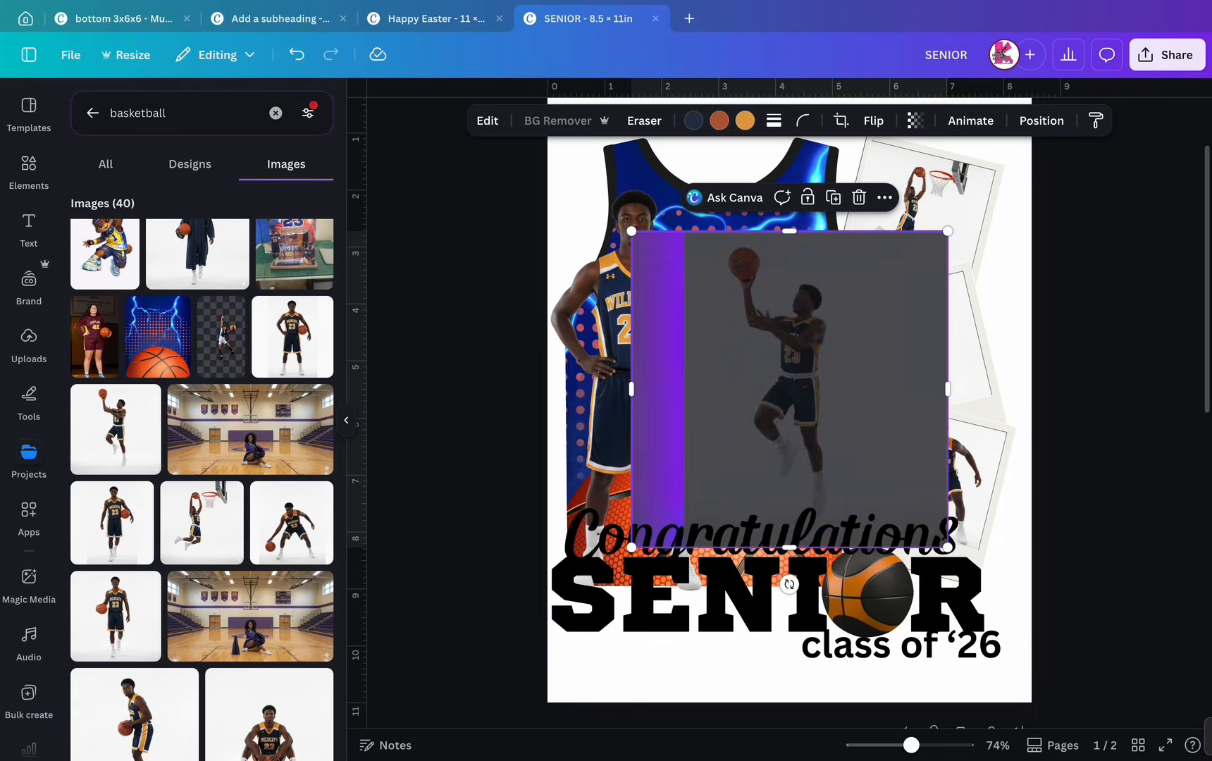
click(970, 340)
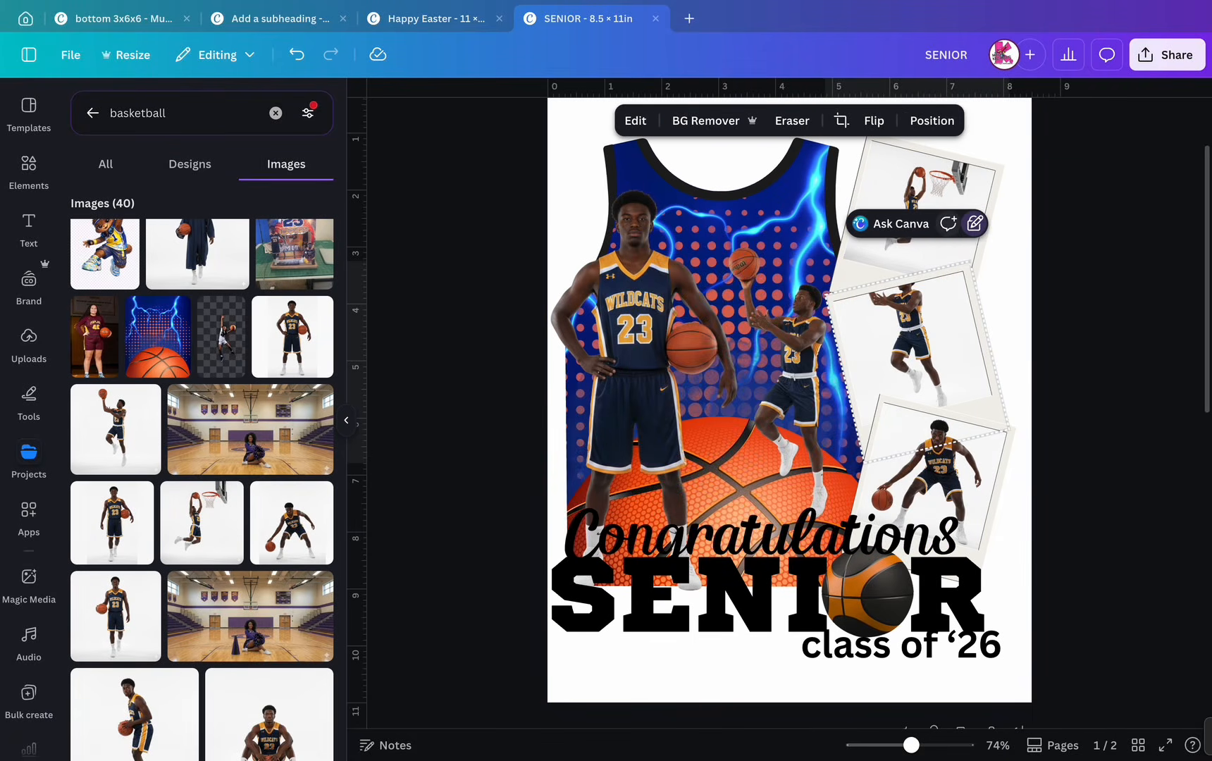
click(935, 224)
drag(791, 362, 918, 325)
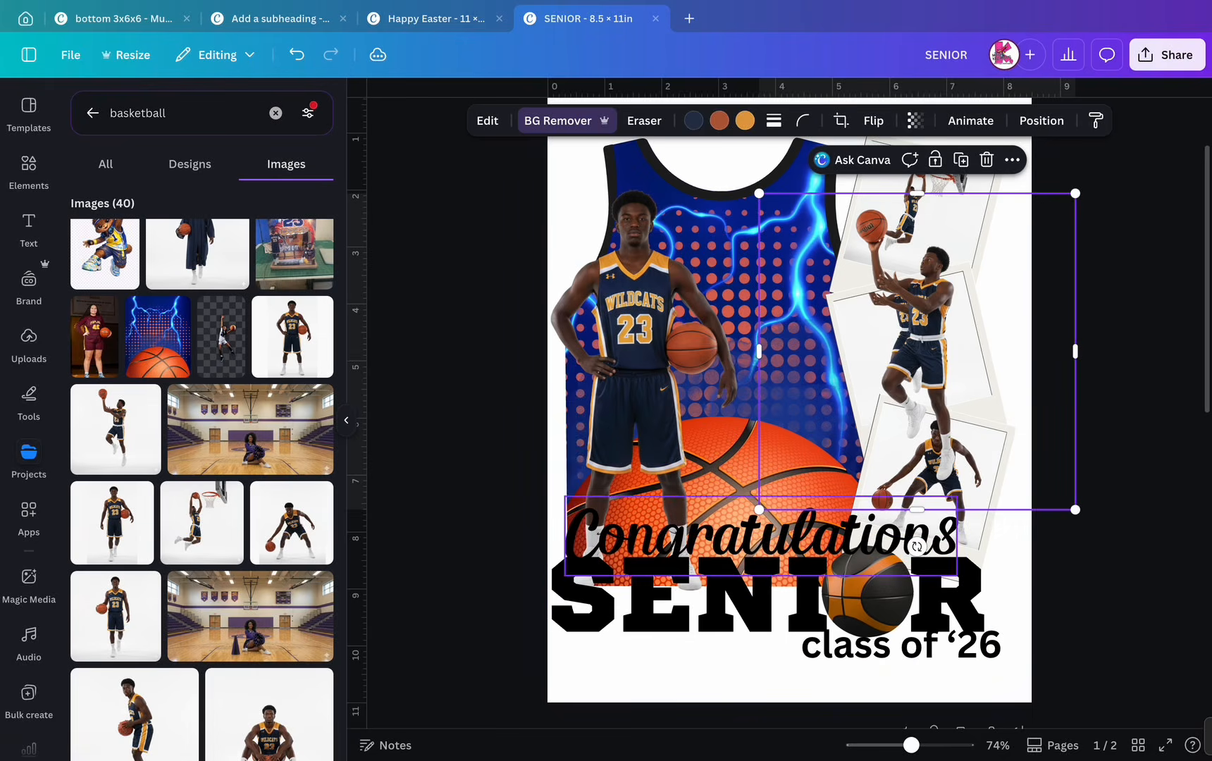
drag(917, 546, 1107, 310)
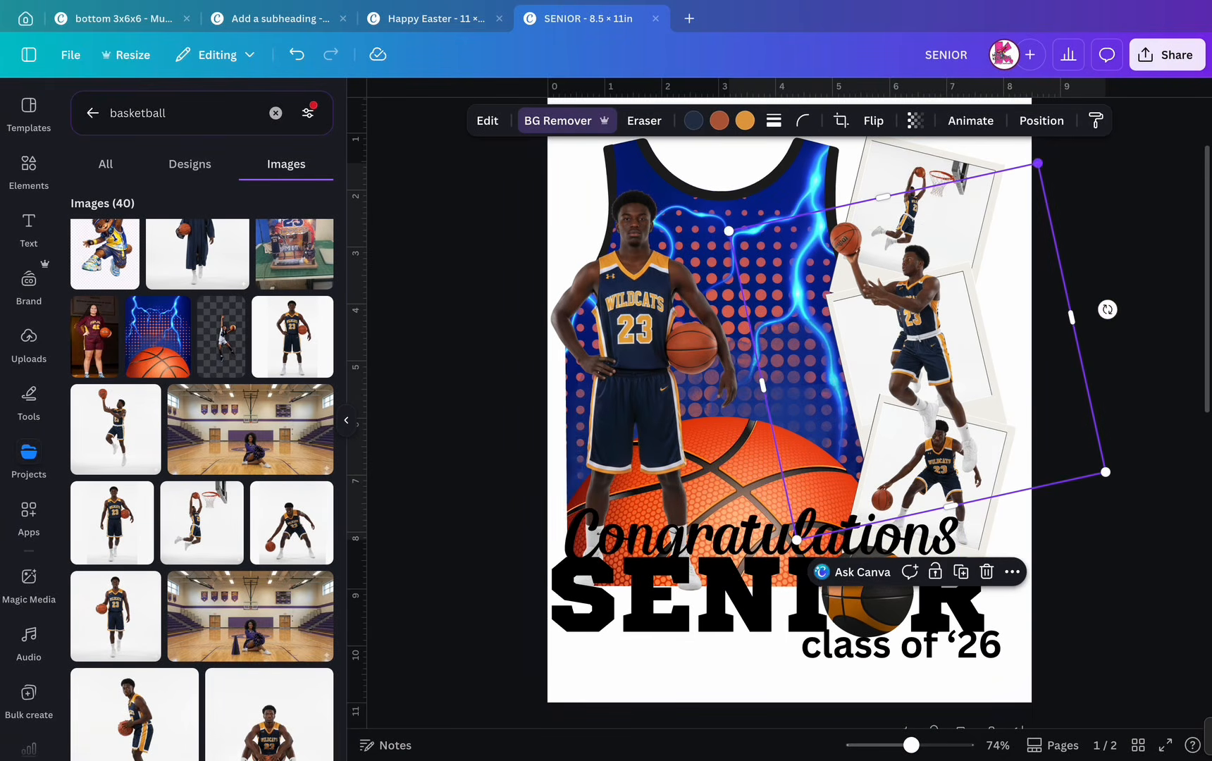
drag(1037, 163, 1002, 217)
drag(909, 353, 911, 294)
drag(1005, 162, 975, 208)
drag(893, 331, 914, 315)
- Align the cut-out with the middle polaroid's player and trim it down to the waist
scroll(914, 315, up, 6)
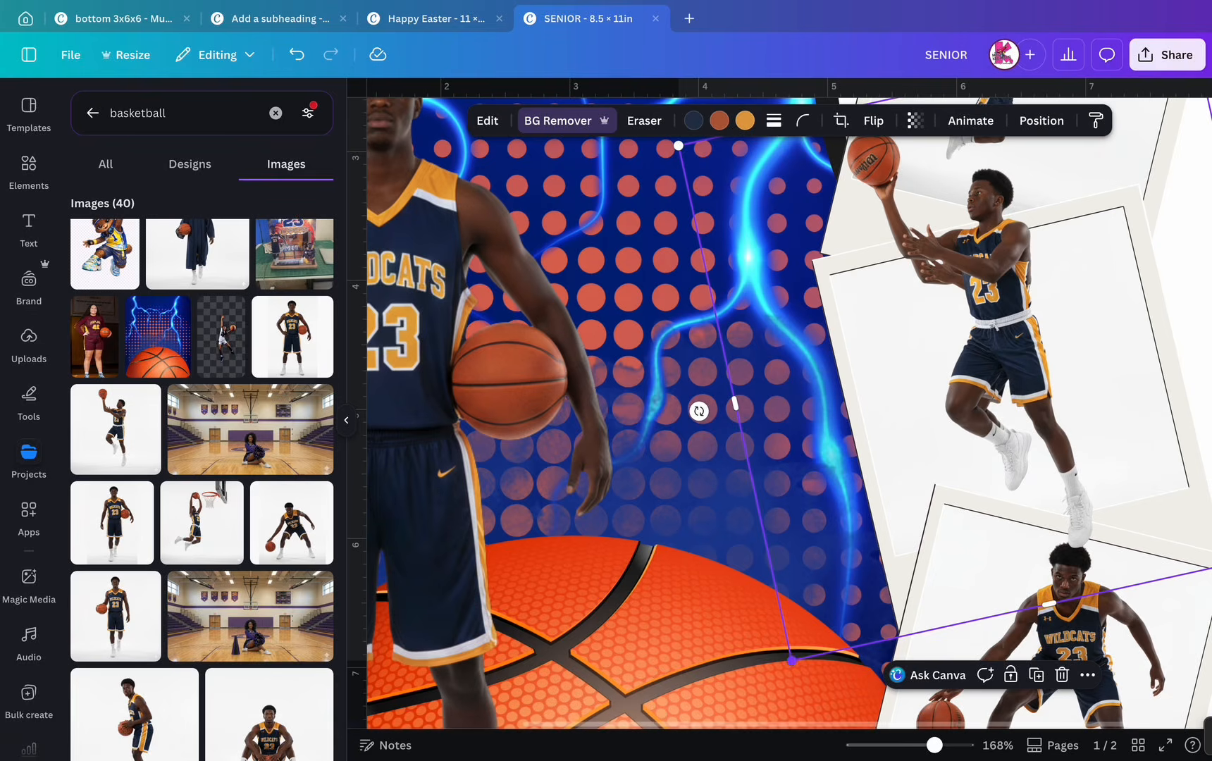
drag(791, 660, 847, 574)
drag(1019, 303, 994, 359)
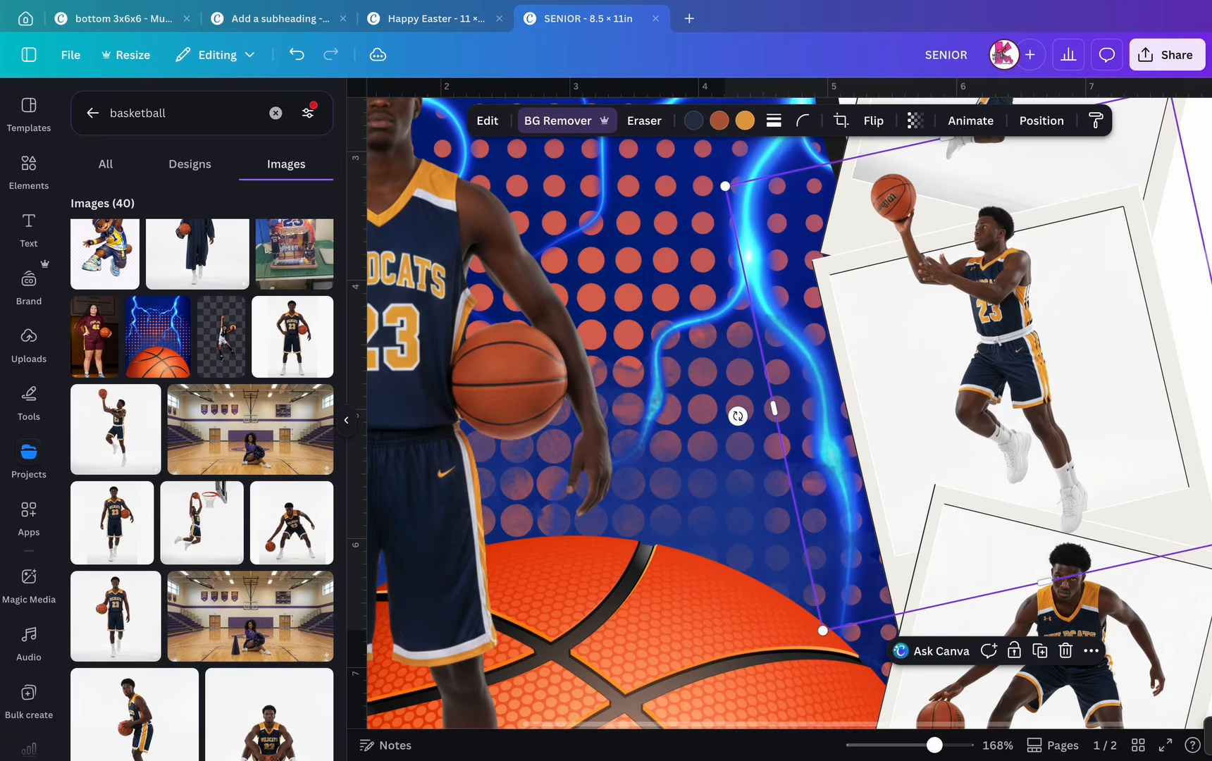
drag(1045, 582, 1002, 305)
scroll(1012, 302, up, 5)
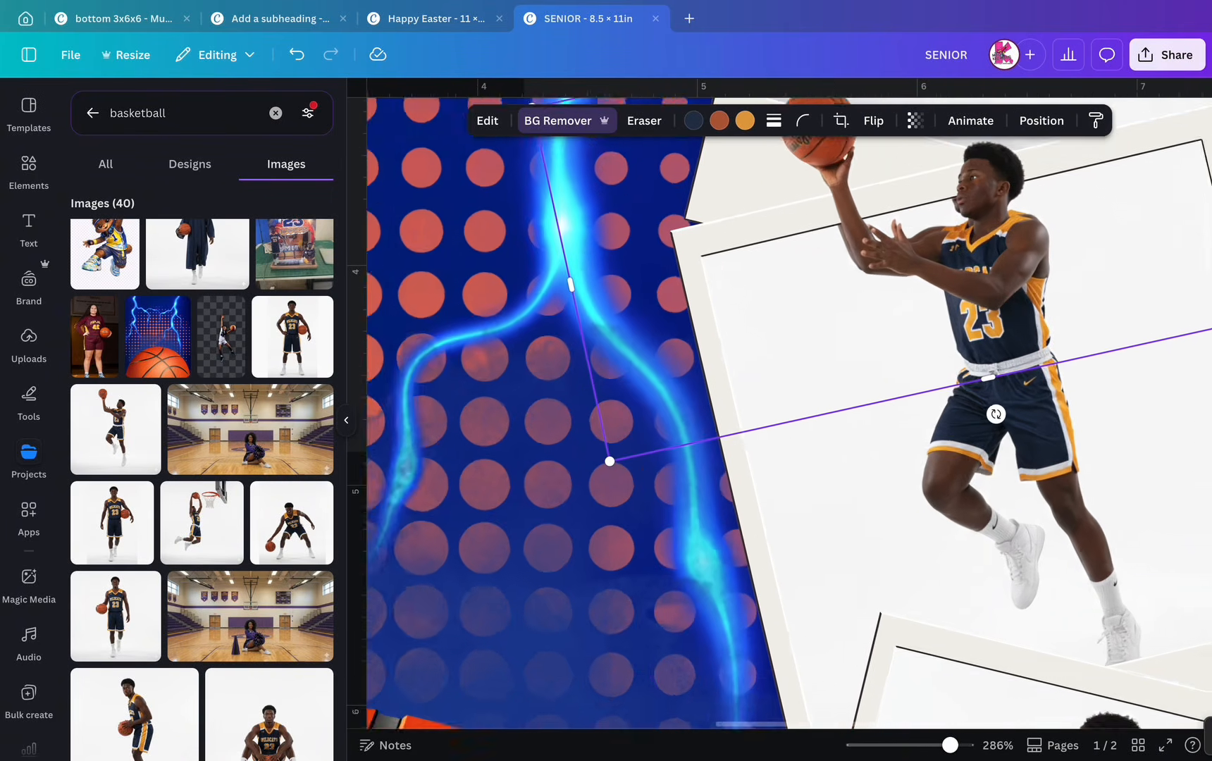
scroll(788, 433, up, 2)
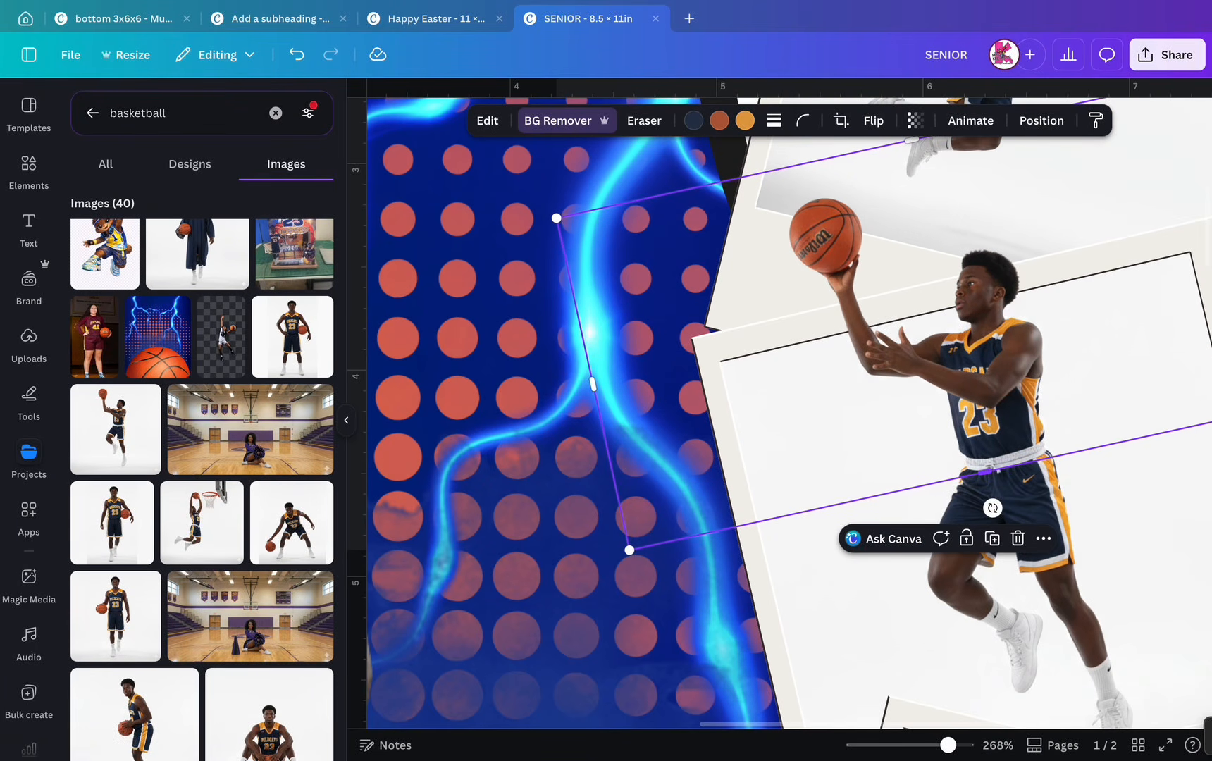
scroll(890, 453, down, 8)
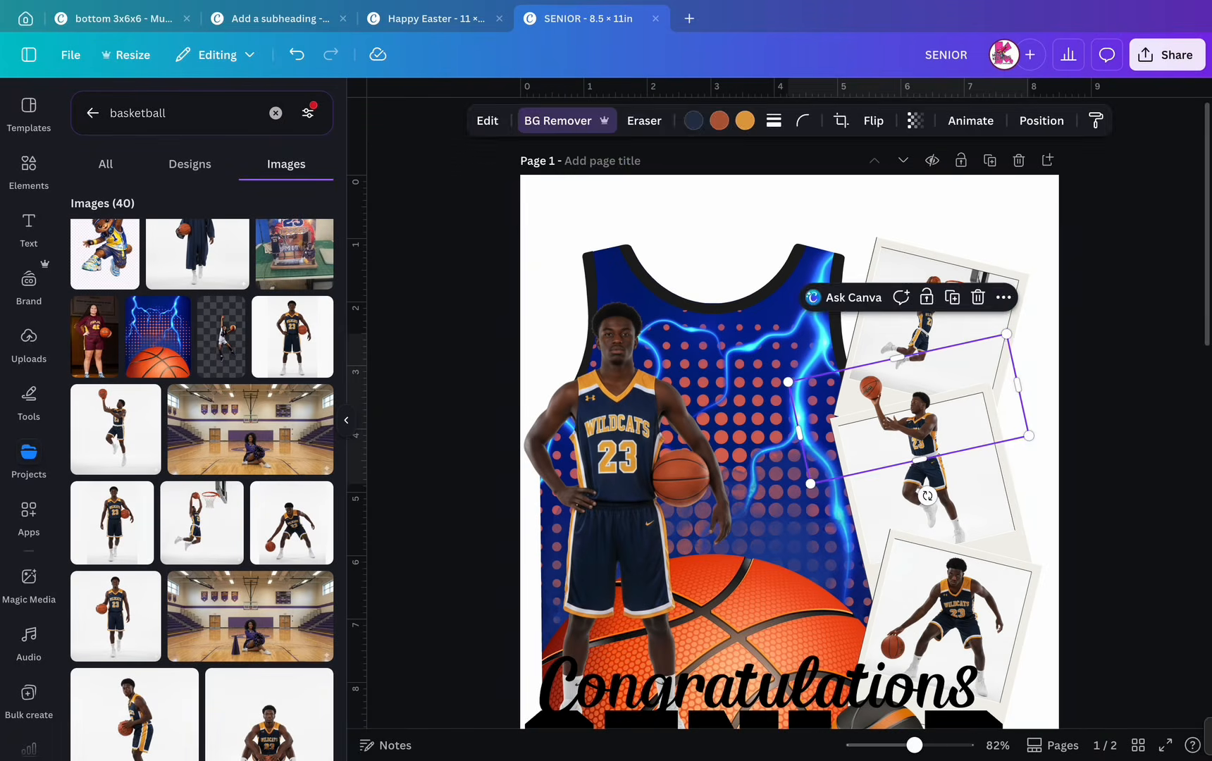
key(Escape)
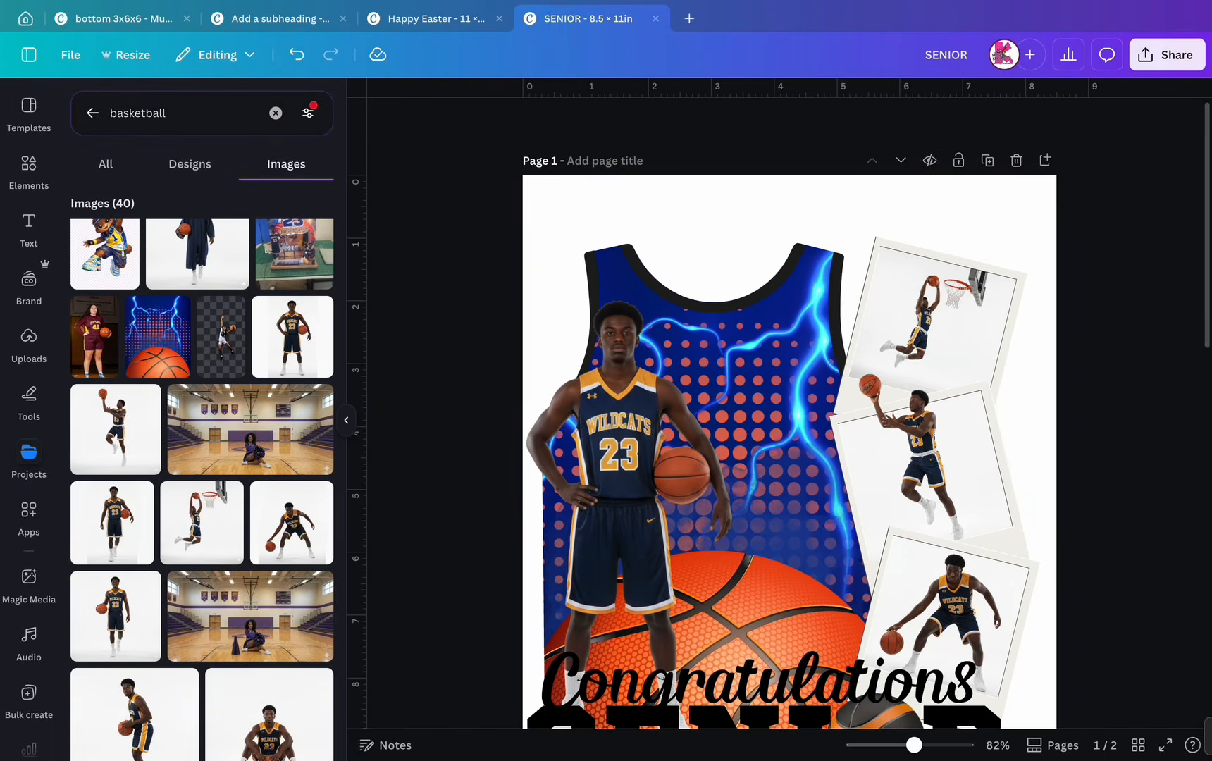
scroll(790, 451, down, 1)
- Recrop the top dunk photo, zooming it in within its polaroid frame
double_click(934, 297)
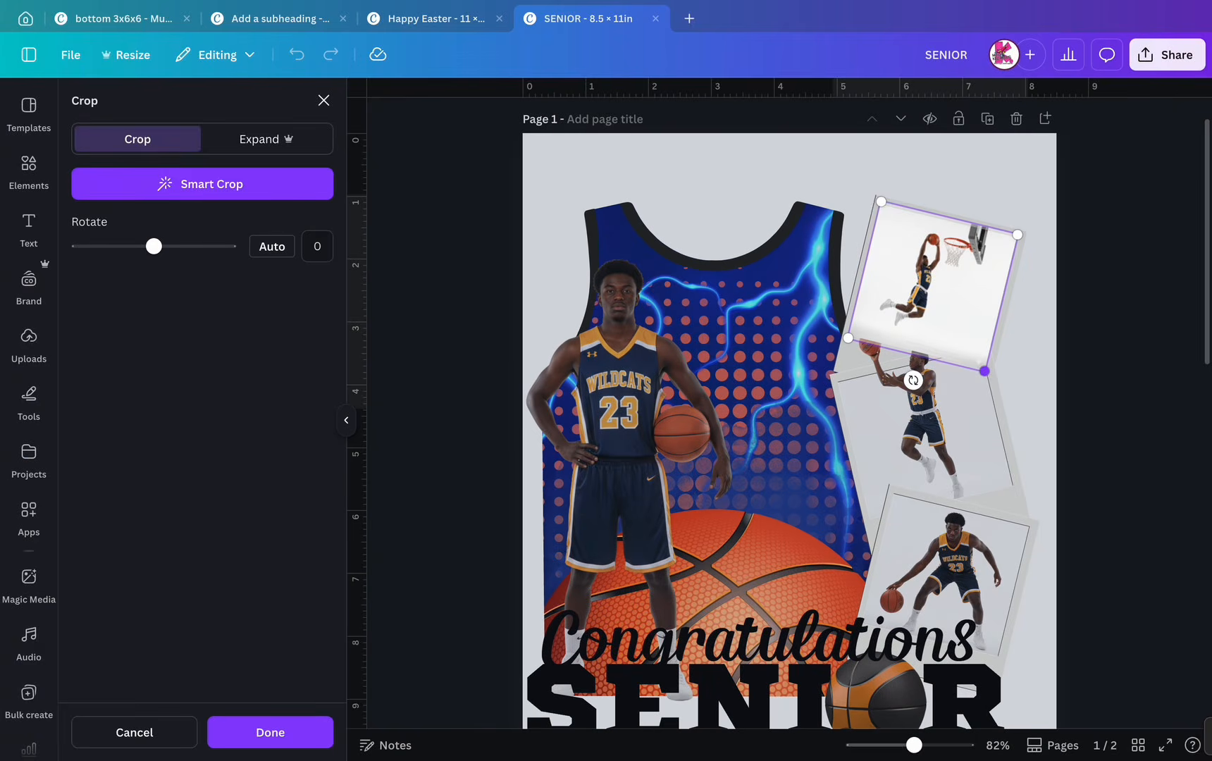
drag(984, 371, 1003, 402)
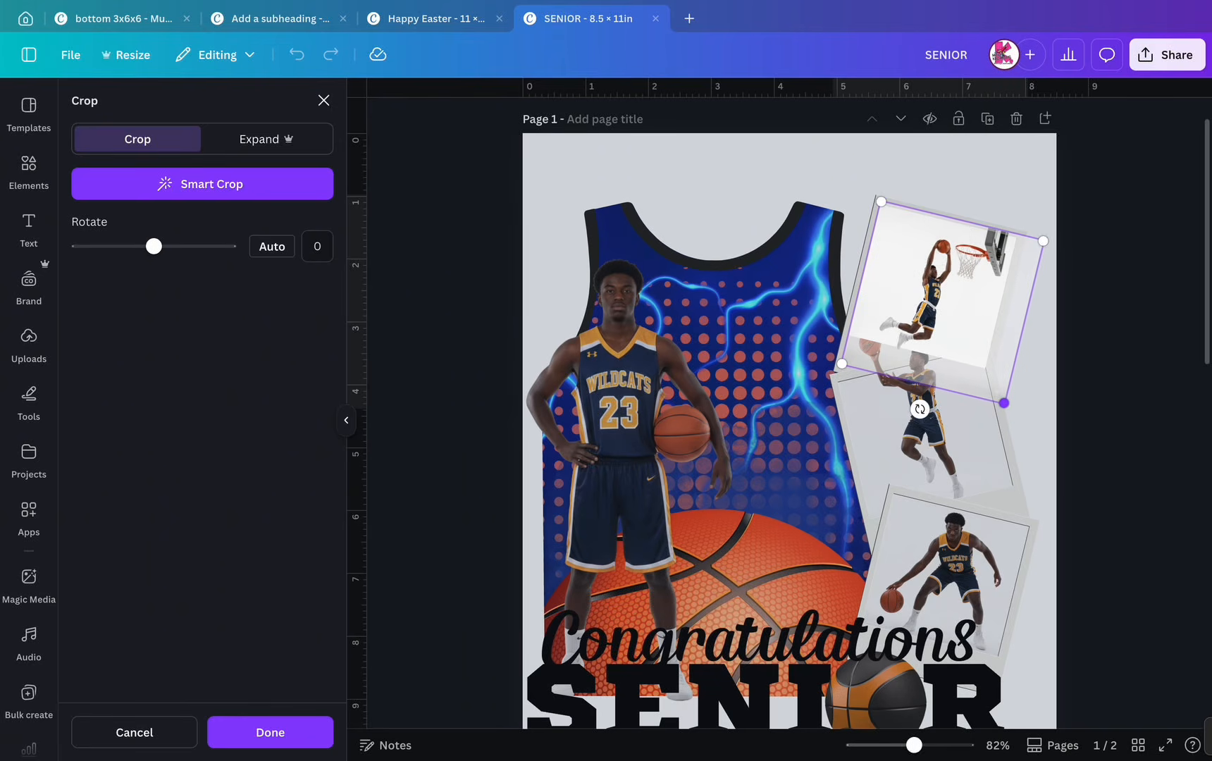
click(1122, 406)
click(1122, 407)
scroll(916, 352, down, 2)
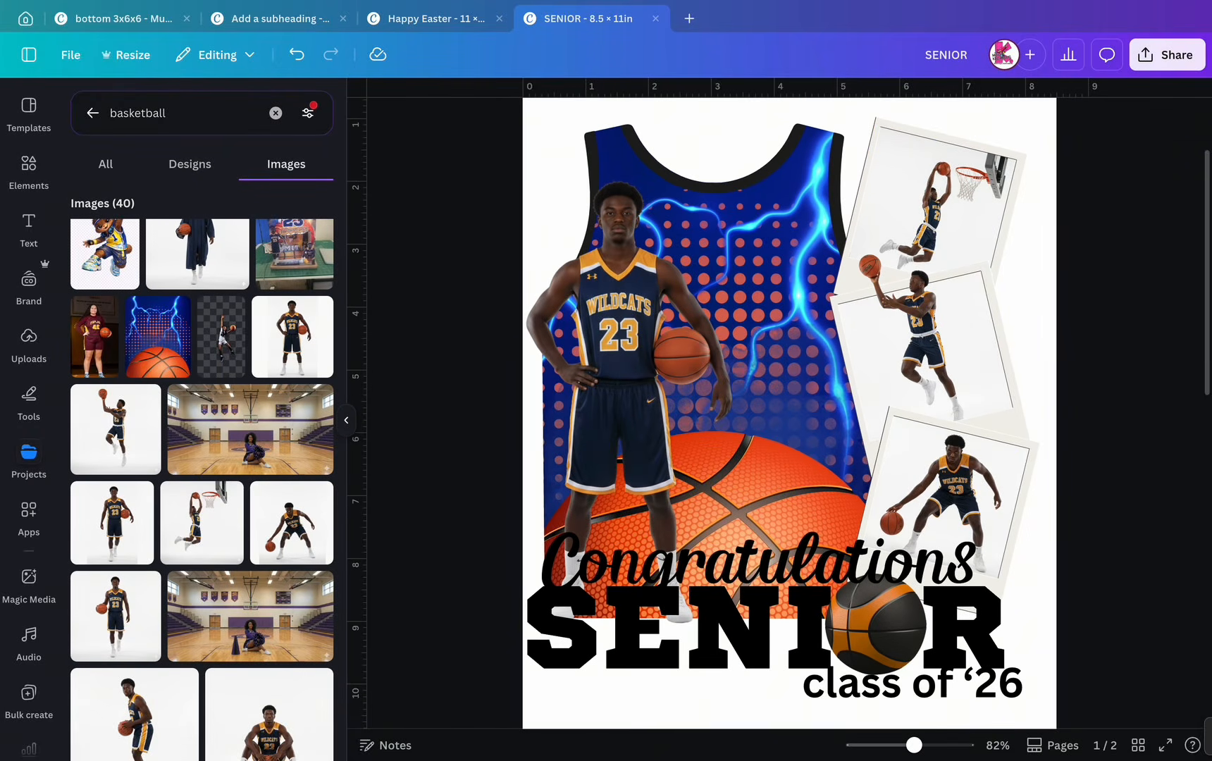
drag(379, 153, 865, 639)
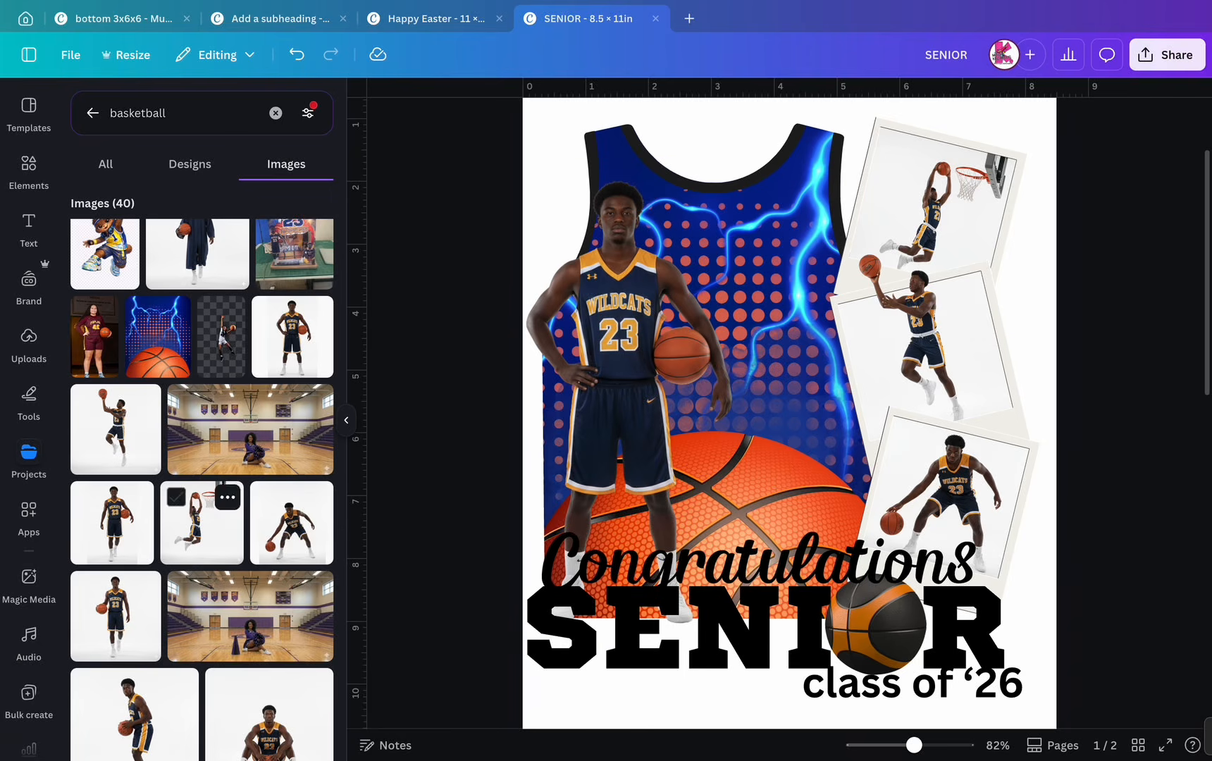
scroll(226, 535, down, 3)
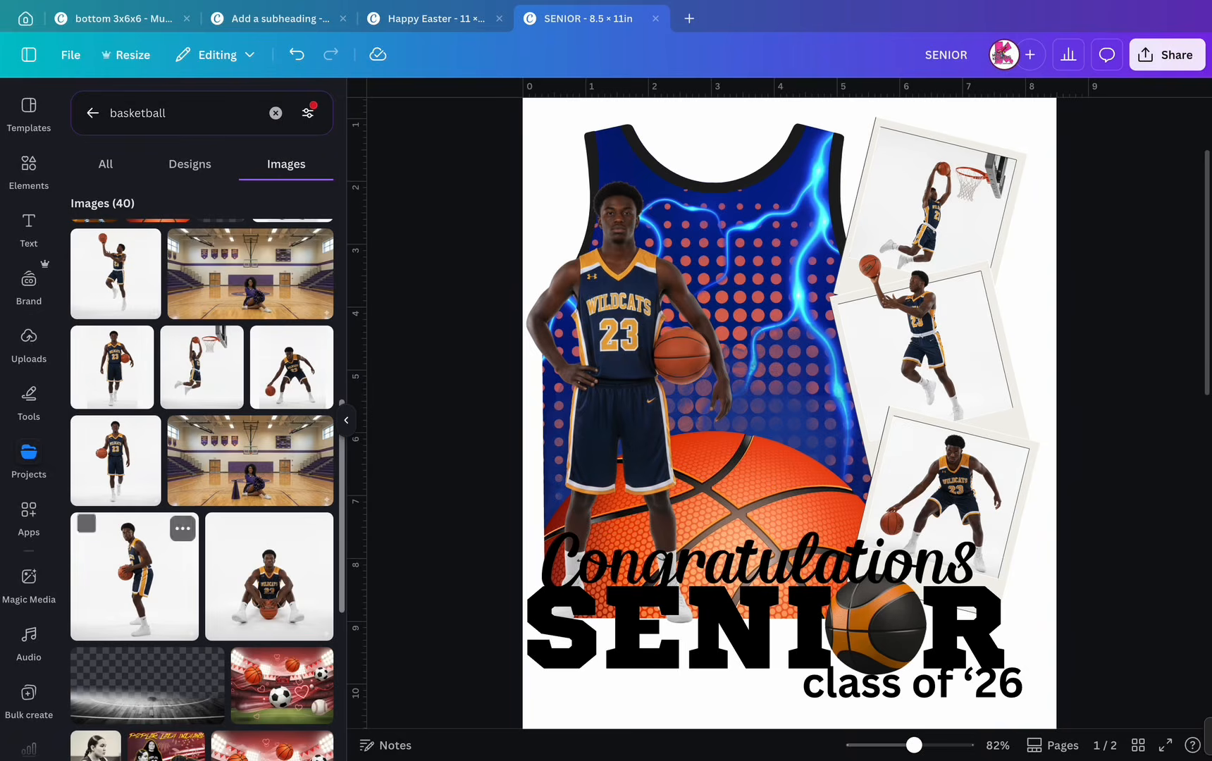
- Lock the jersey group and place an enlarged seated-player cut-out over the basketball
click(269, 576)
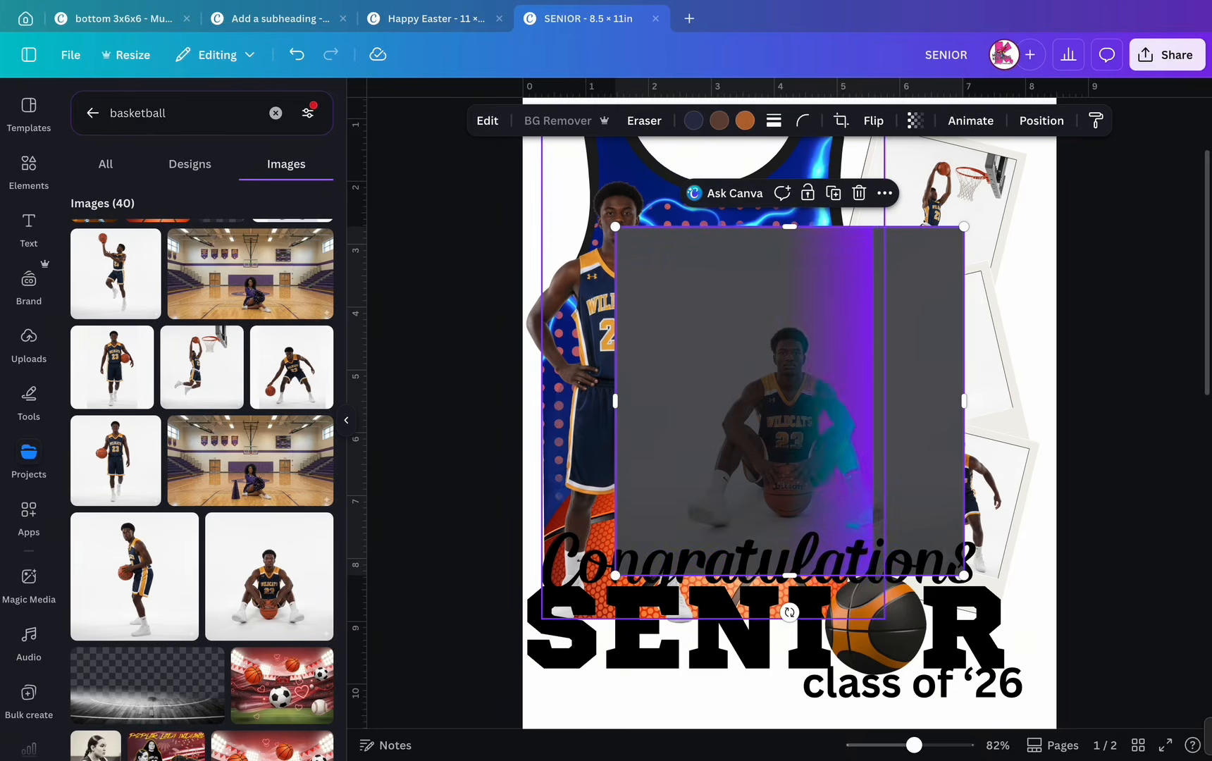
click(781, 600)
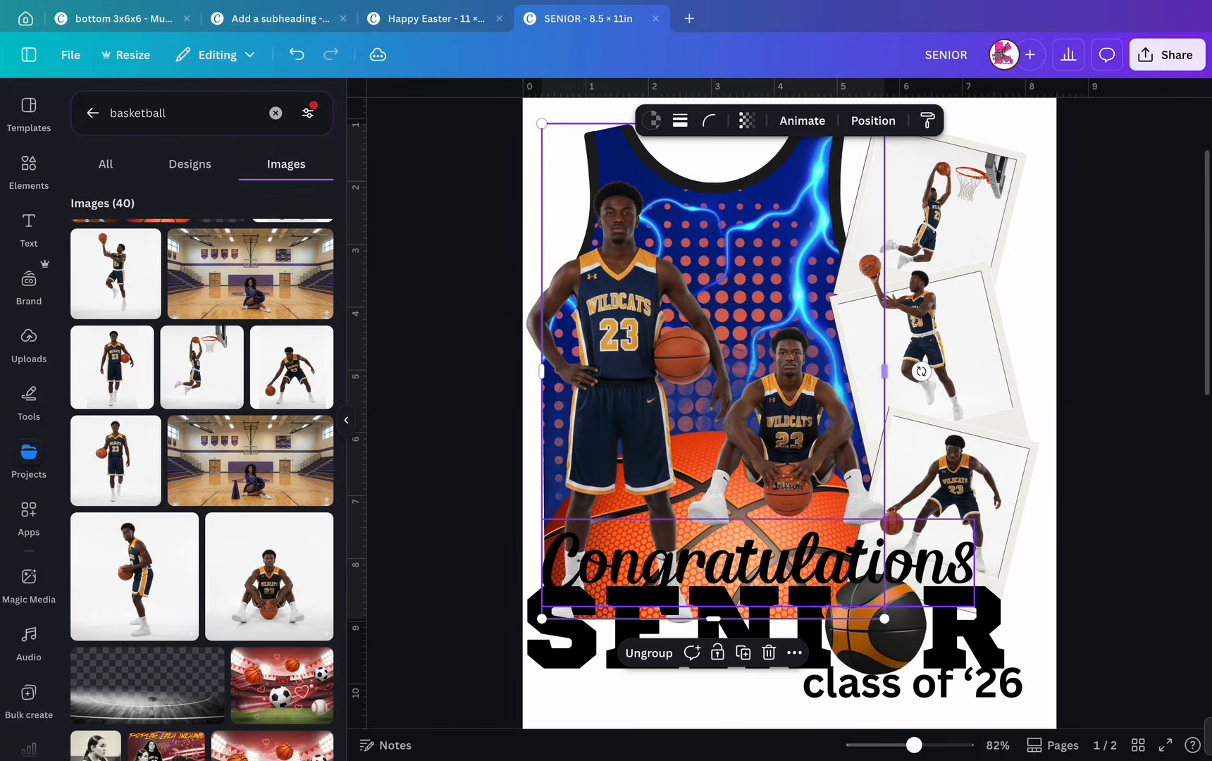
click(717, 652)
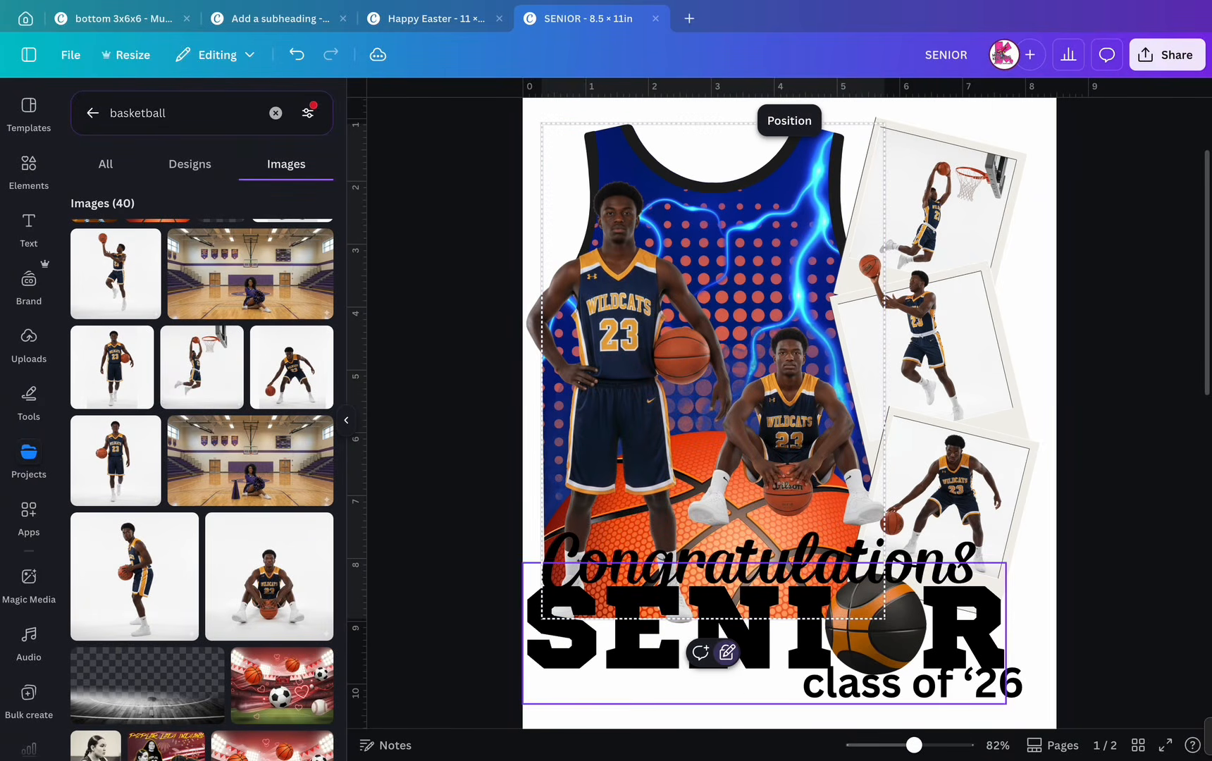
drag(789, 427, 697, 463)
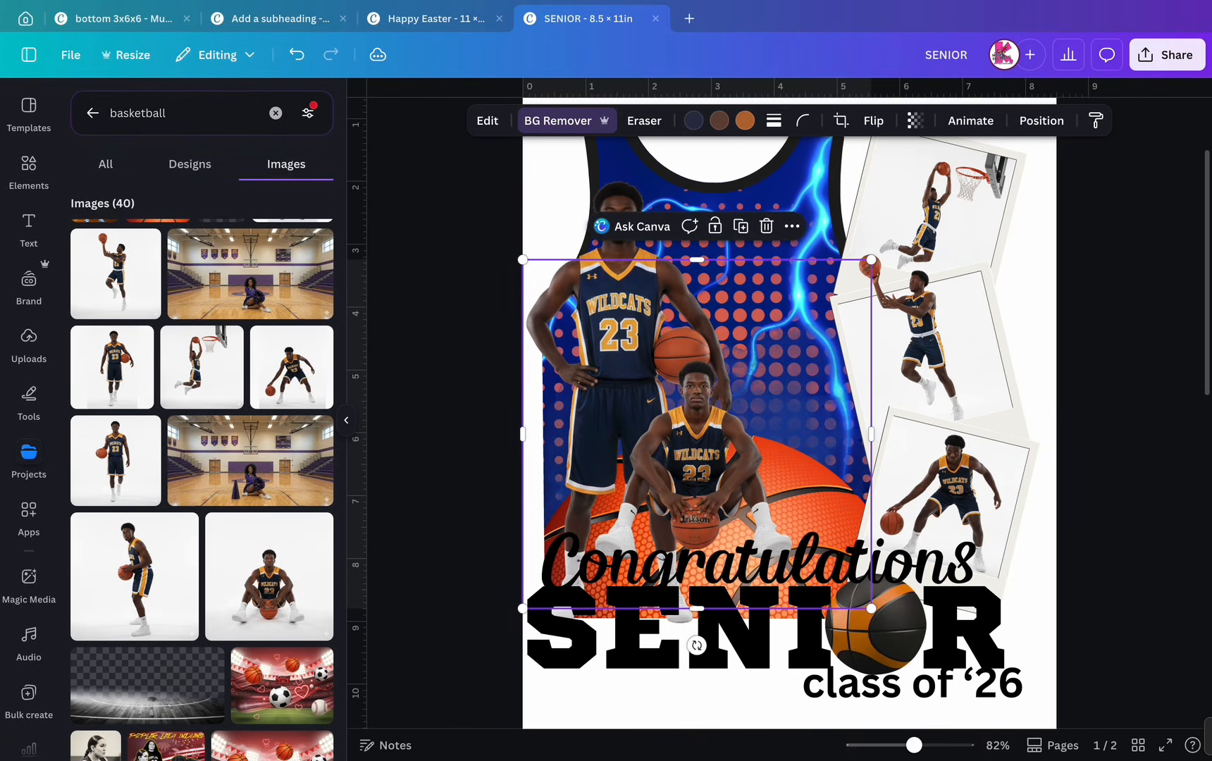
drag(871, 260, 931, 200)
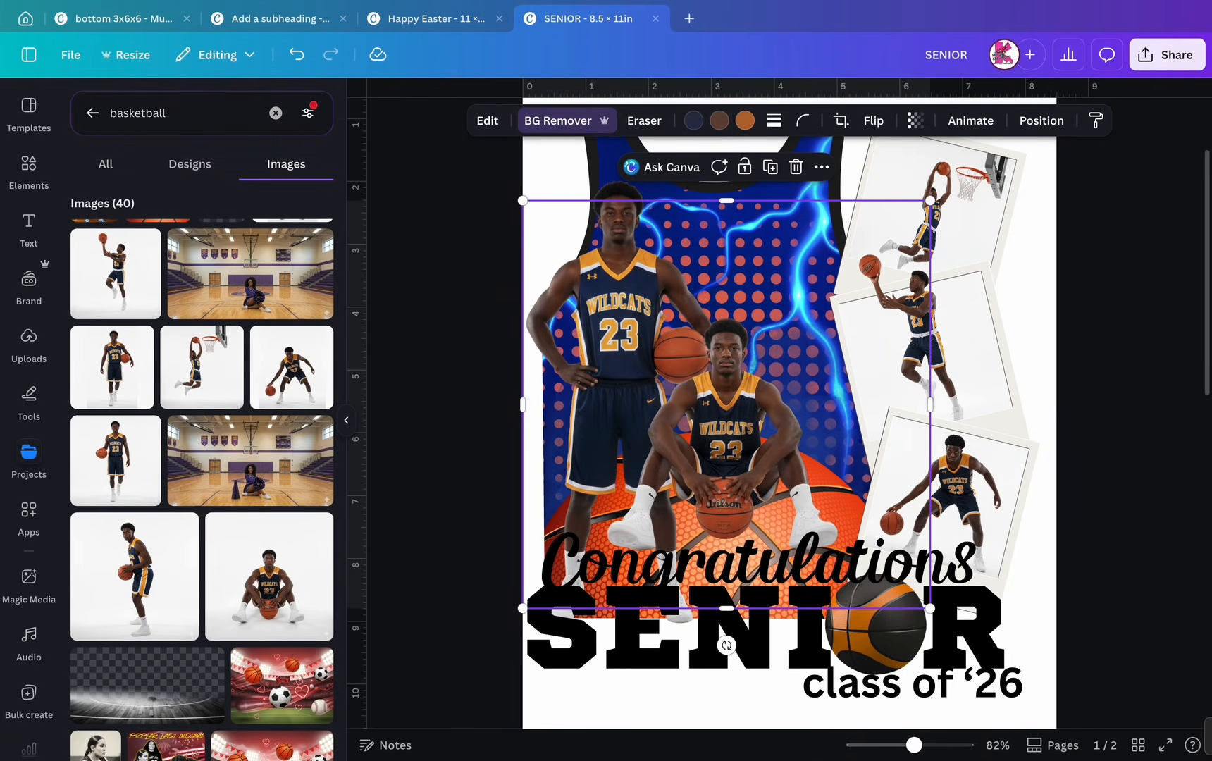
mouse_move(733, 419)
mouse_down()
mouse_move(719, 417)
mouse_move(720, 429)
mouse_up()
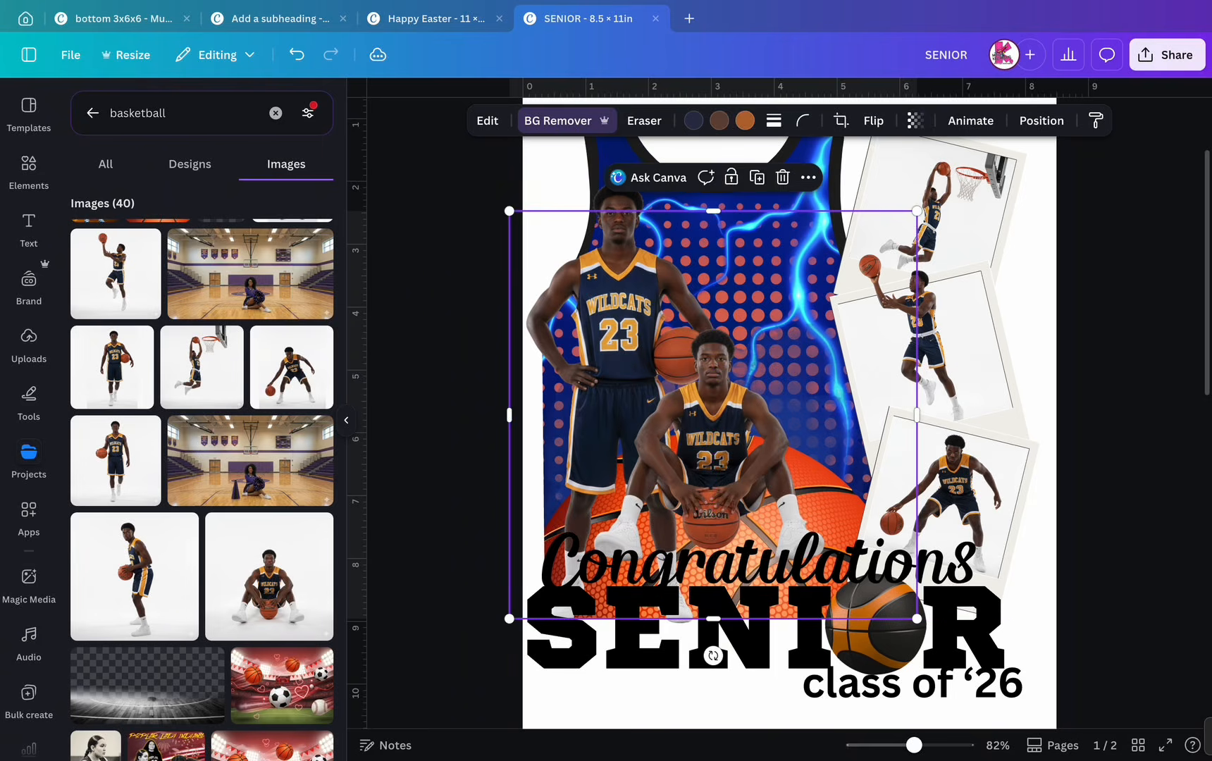
scroll(314, 458, up, 3)
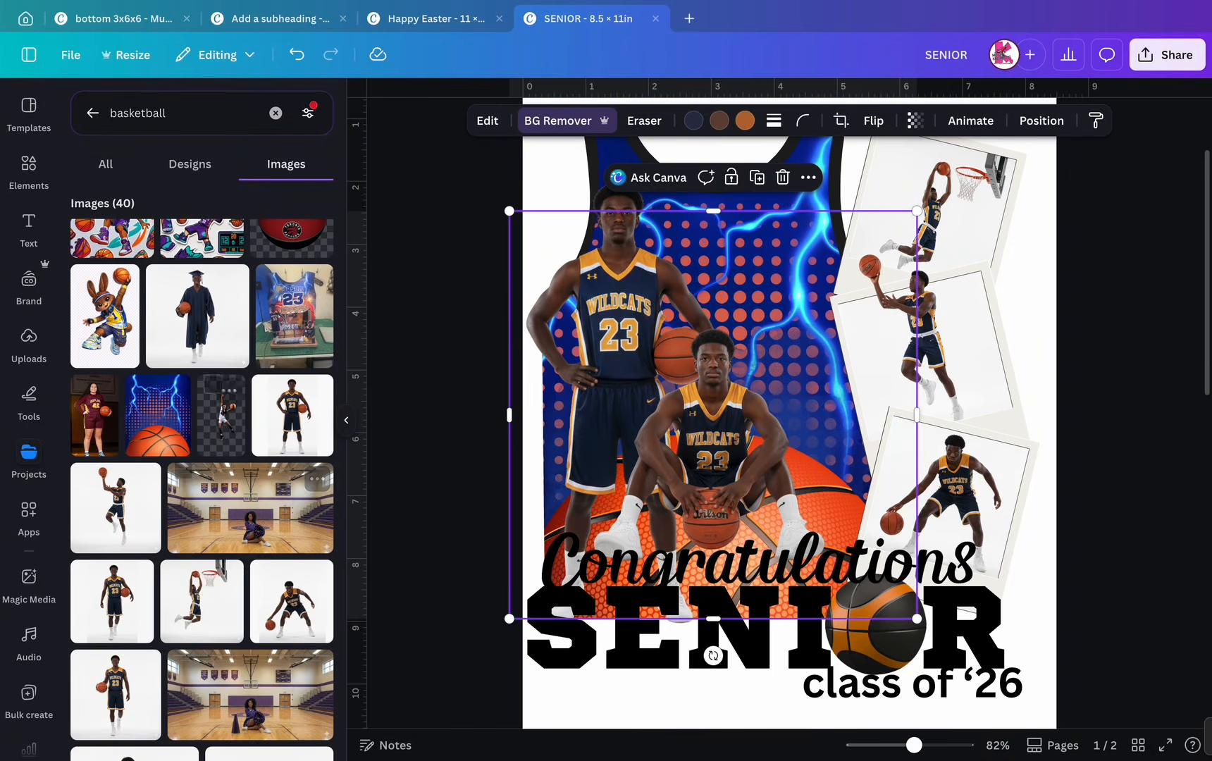
- Add the graduation-gown photo with its background removed, enlarged and moved down slightly
click(197, 316)
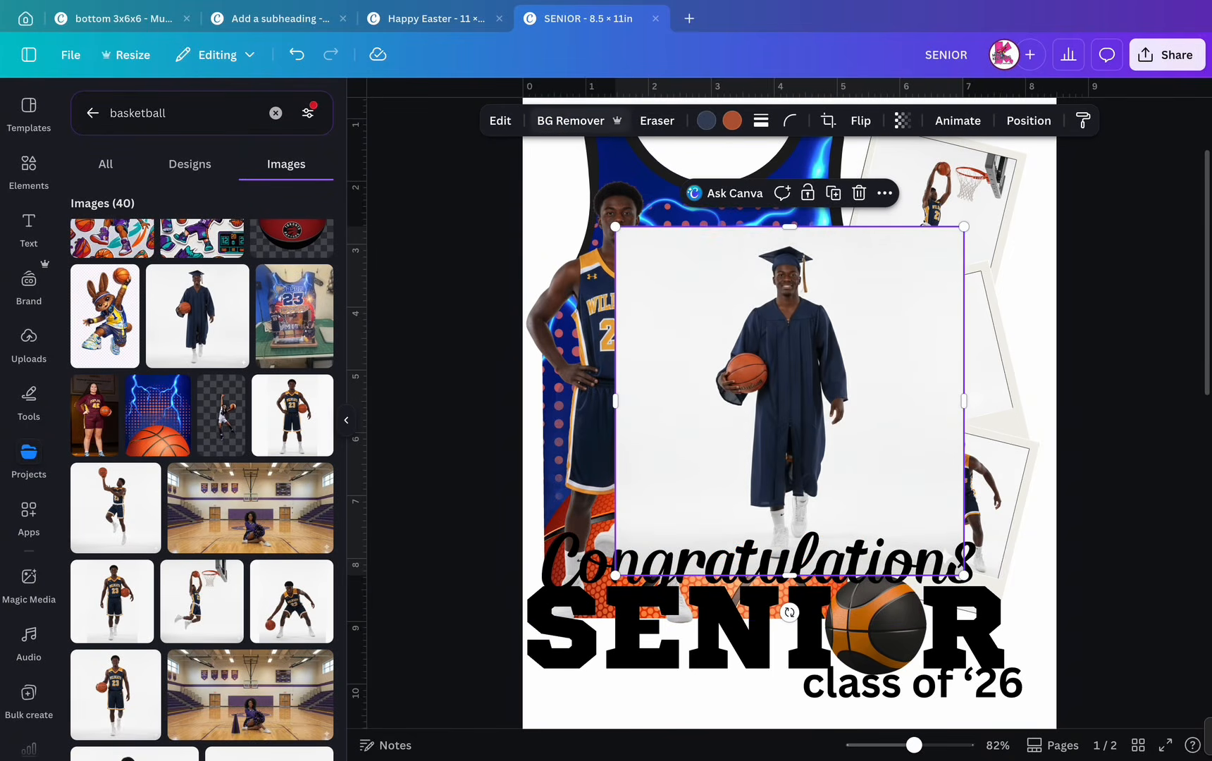
click(570, 120)
drag(964, 226, 1032, 157)
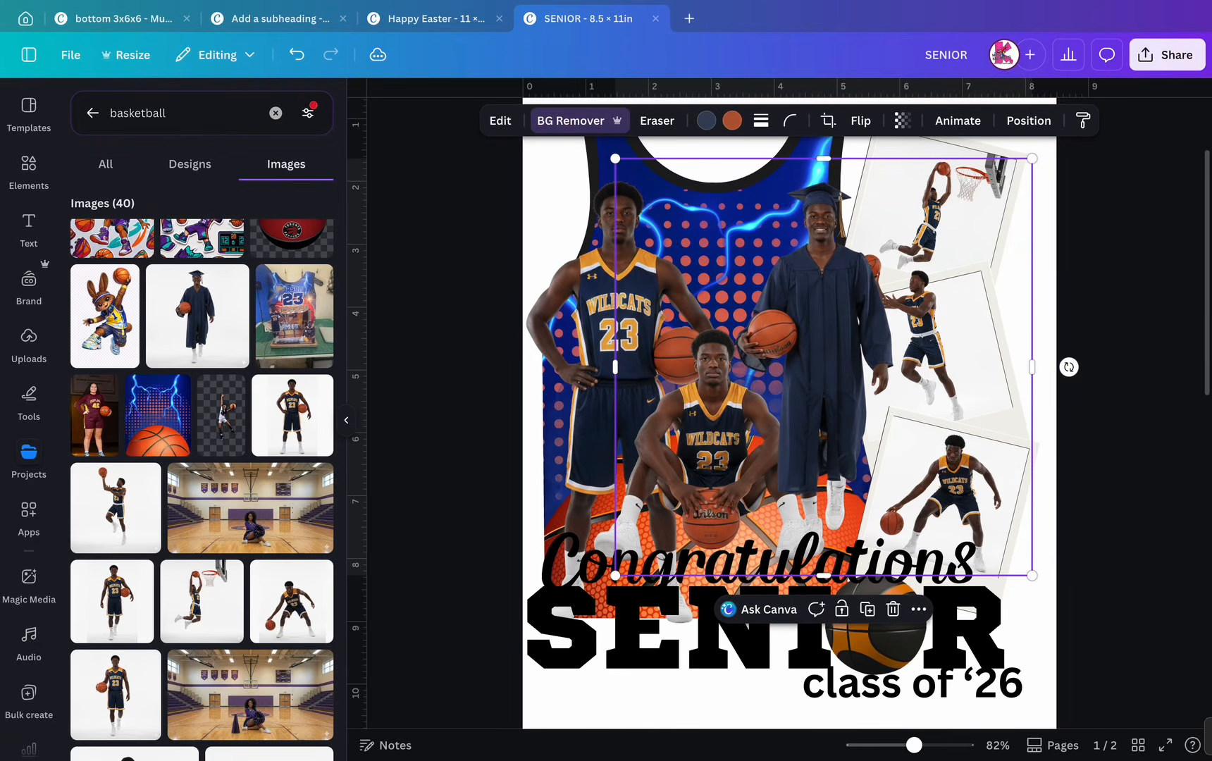
drag(821, 367, 816, 390)
click(1028, 121)
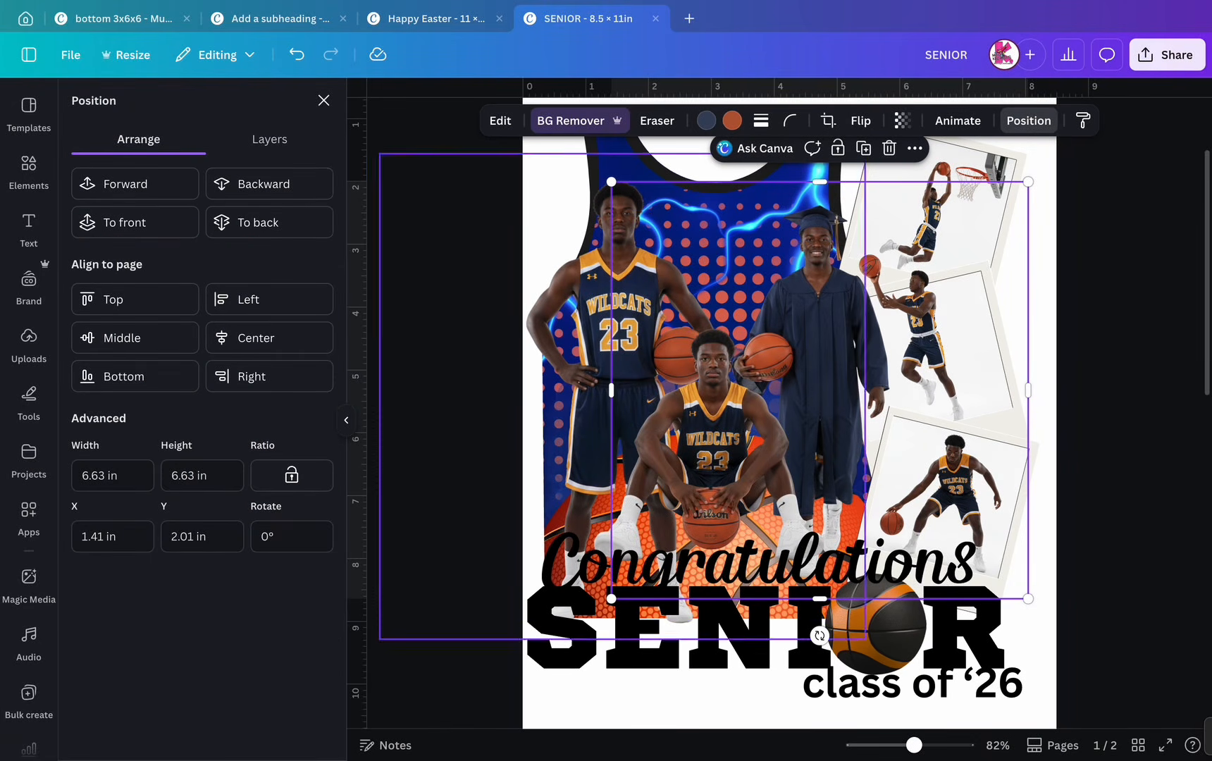
- Enlarge the gown cut-out slightly and nudge it down and to the right
drag(610, 181, 575, 146)
drag(802, 352, 814, 360)
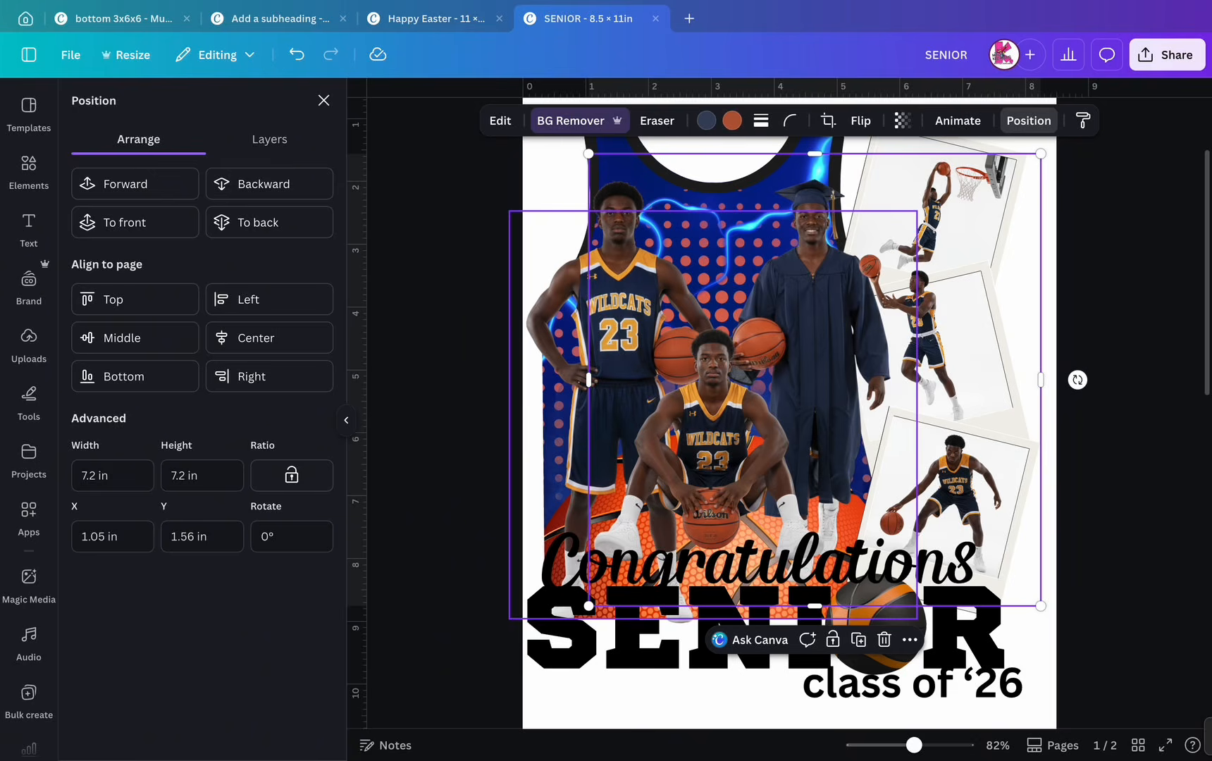
key(Down)
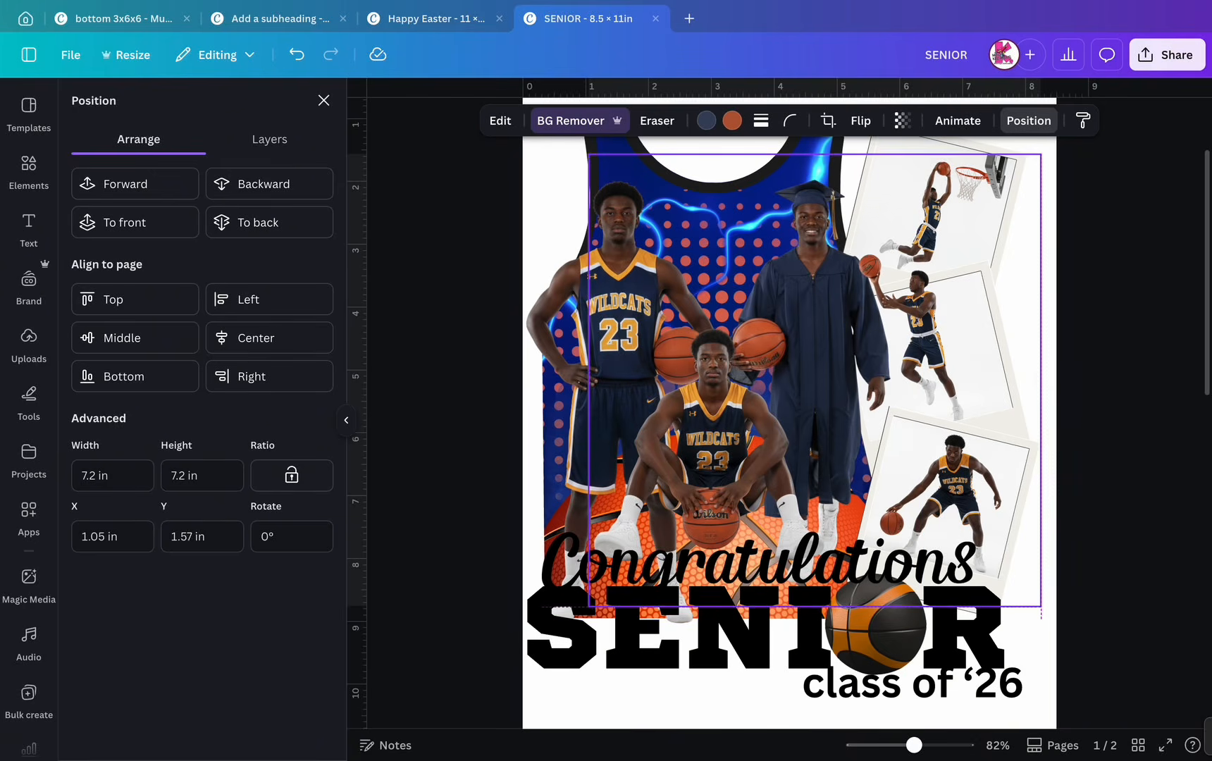
key(shift+Down)
key(shift+Right)
key(shift+Up)
key(shift+Down)
key(Up)
key(Up)
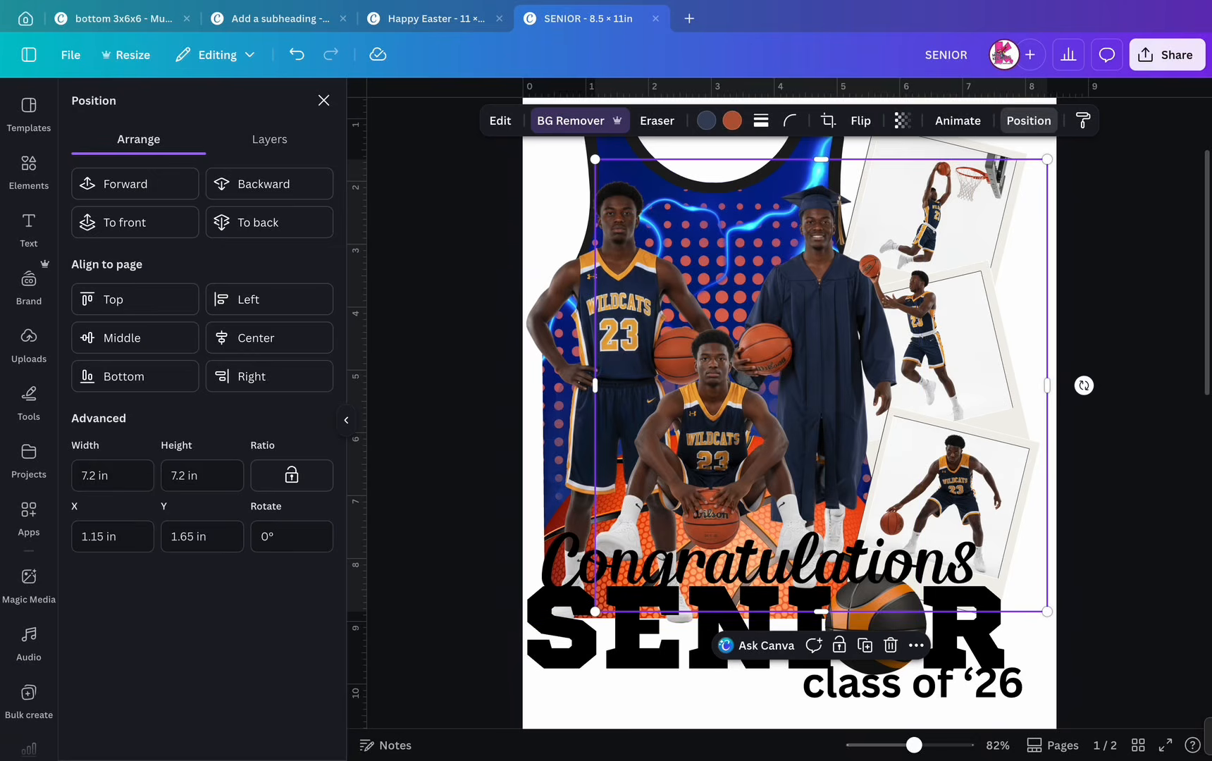
- Trim the left standing player and graduate photos to fit the page edges
click(619, 366)
drag(380, 397, 522, 397)
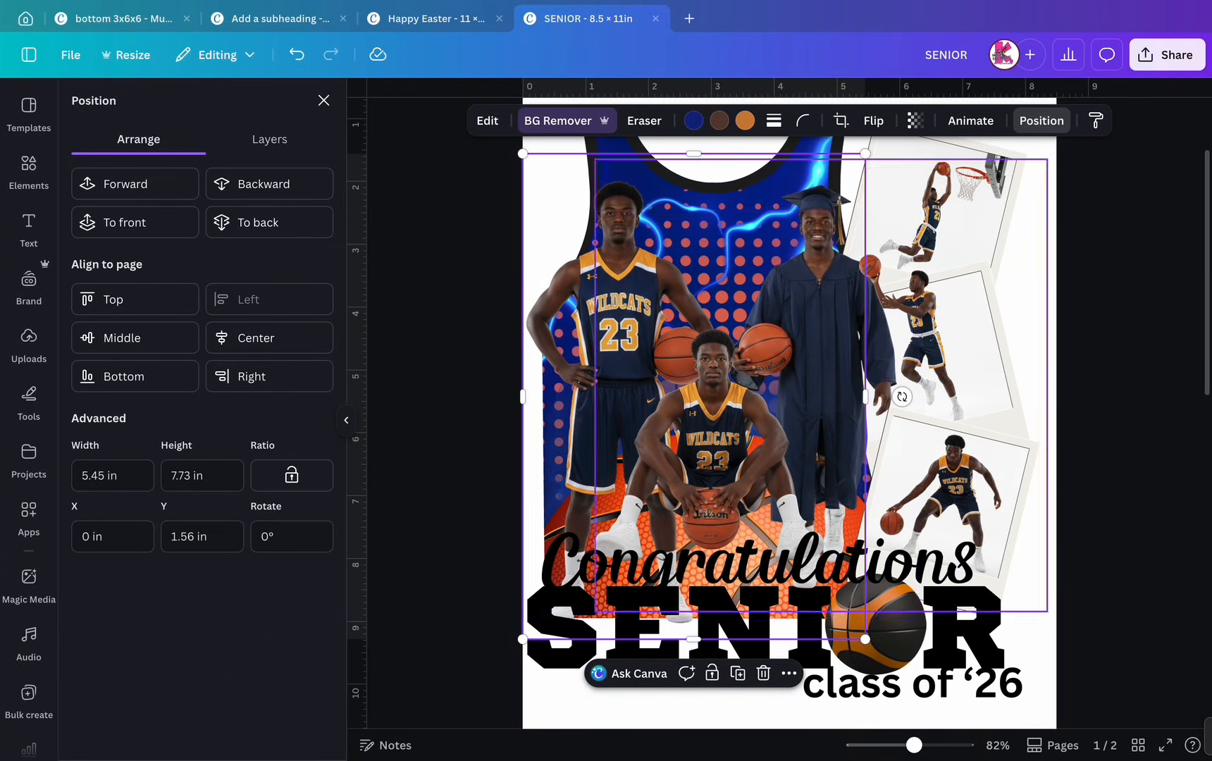
click(820, 373)
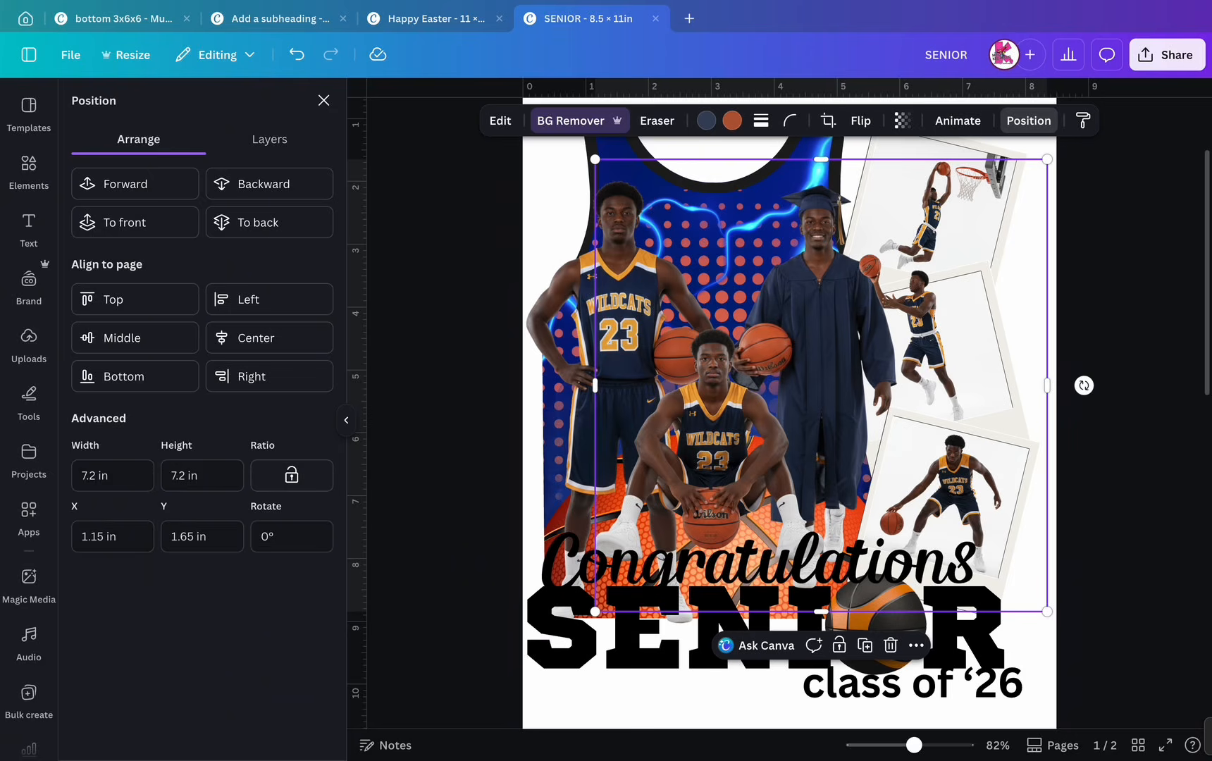
drag(1047, 386, 906, 385)
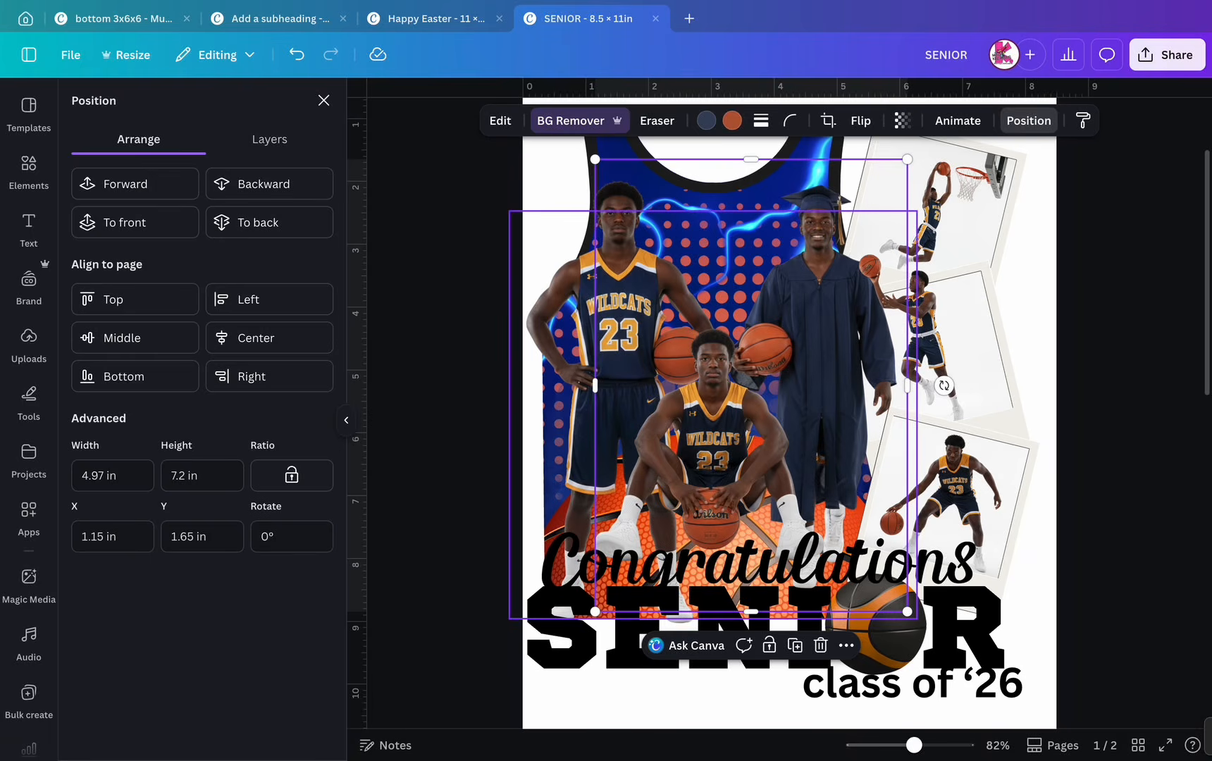
- Enlarge the seated player photo and shift it down and to the left
click(911, 385)
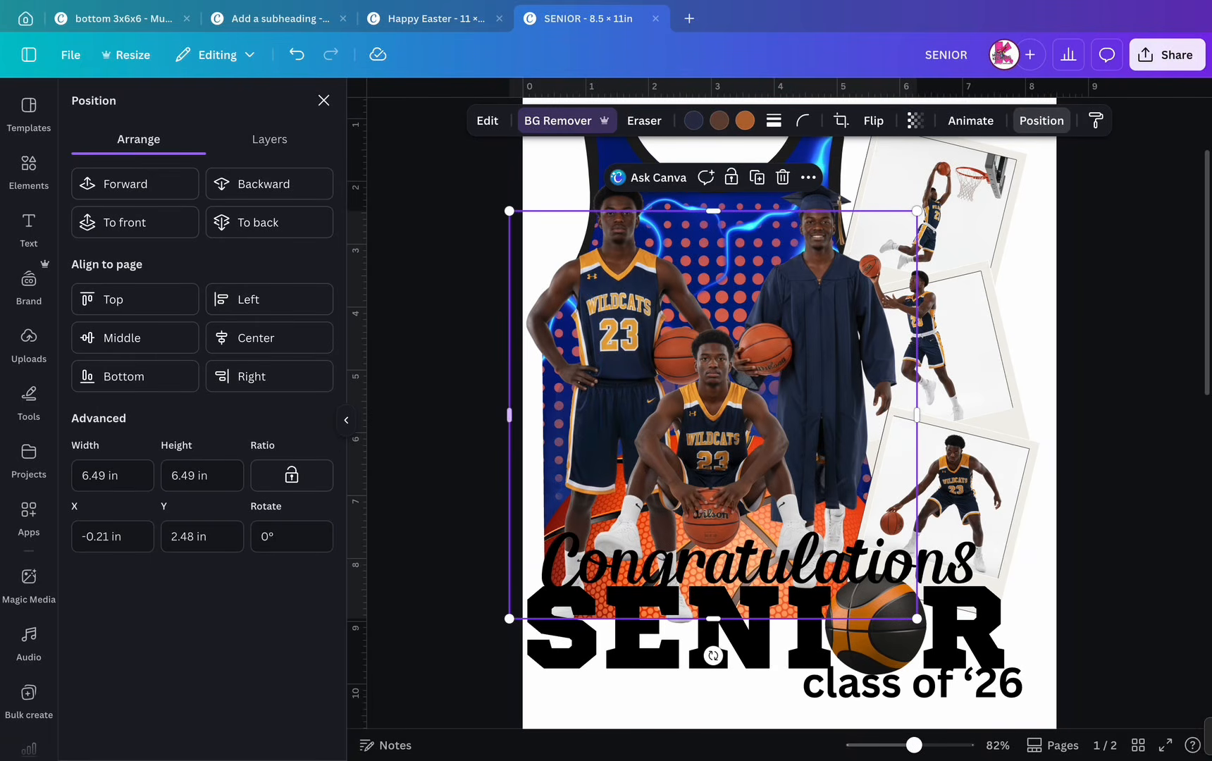
shift+click(531, 405)
click(518, 400)
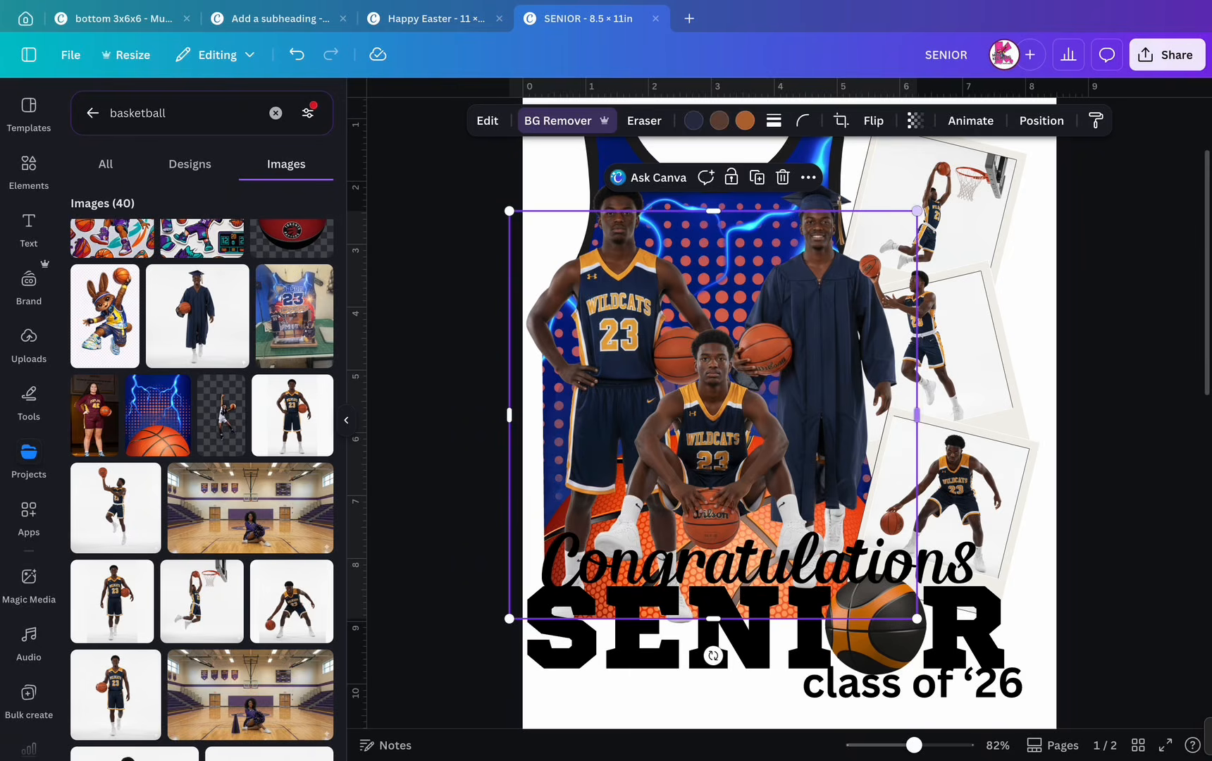
drag(917, 210, 969, 159)
drag(736, 416, 698, 453)
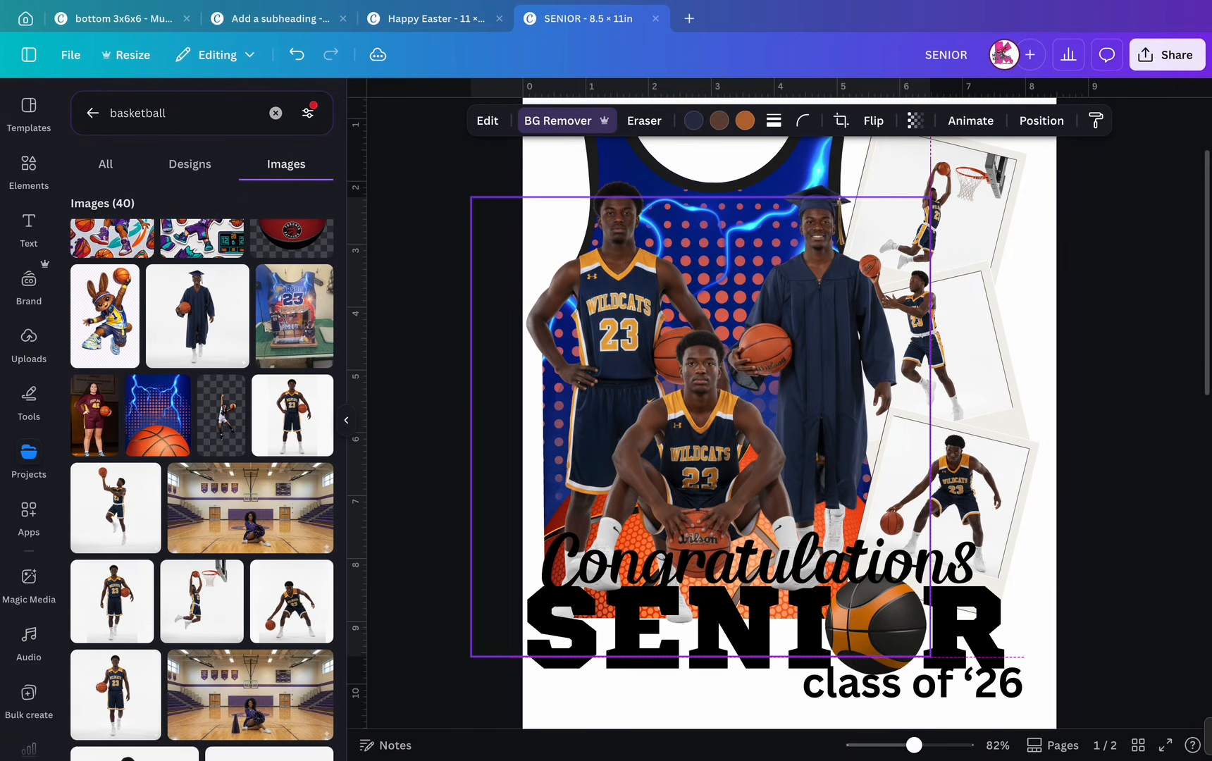
click(1120, 394)
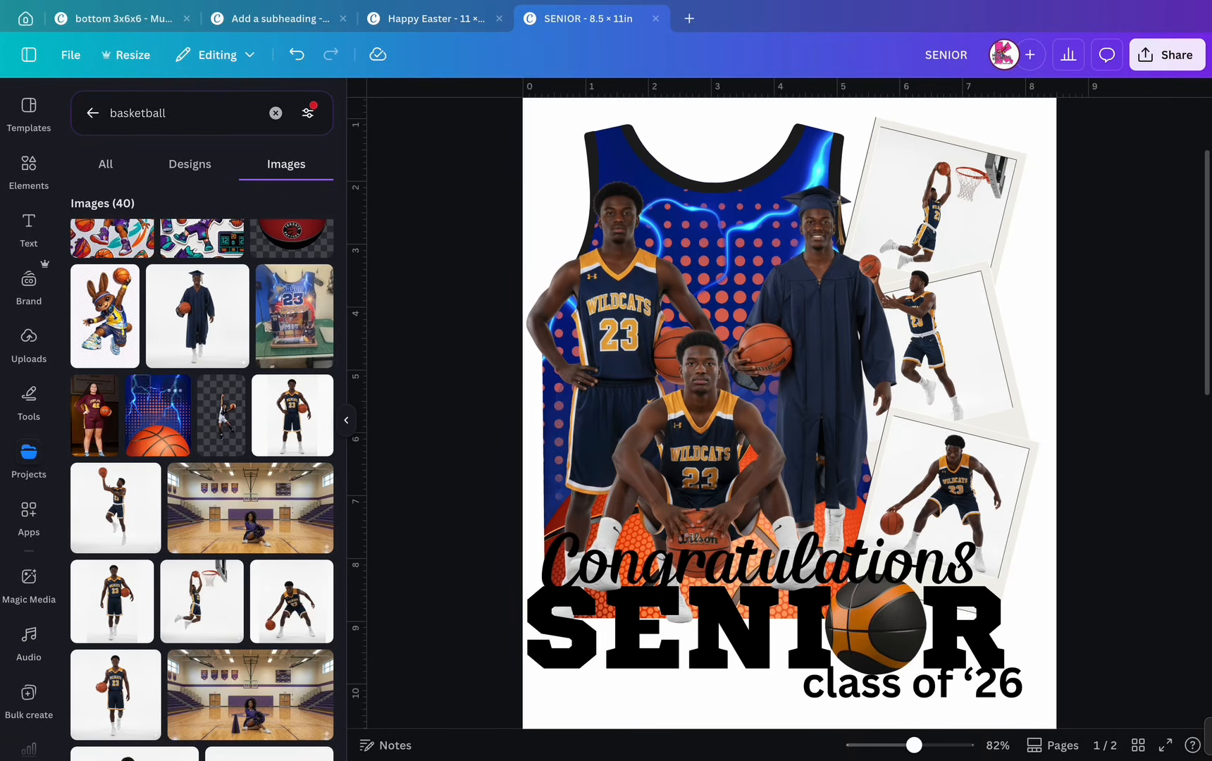
click(29, 229)
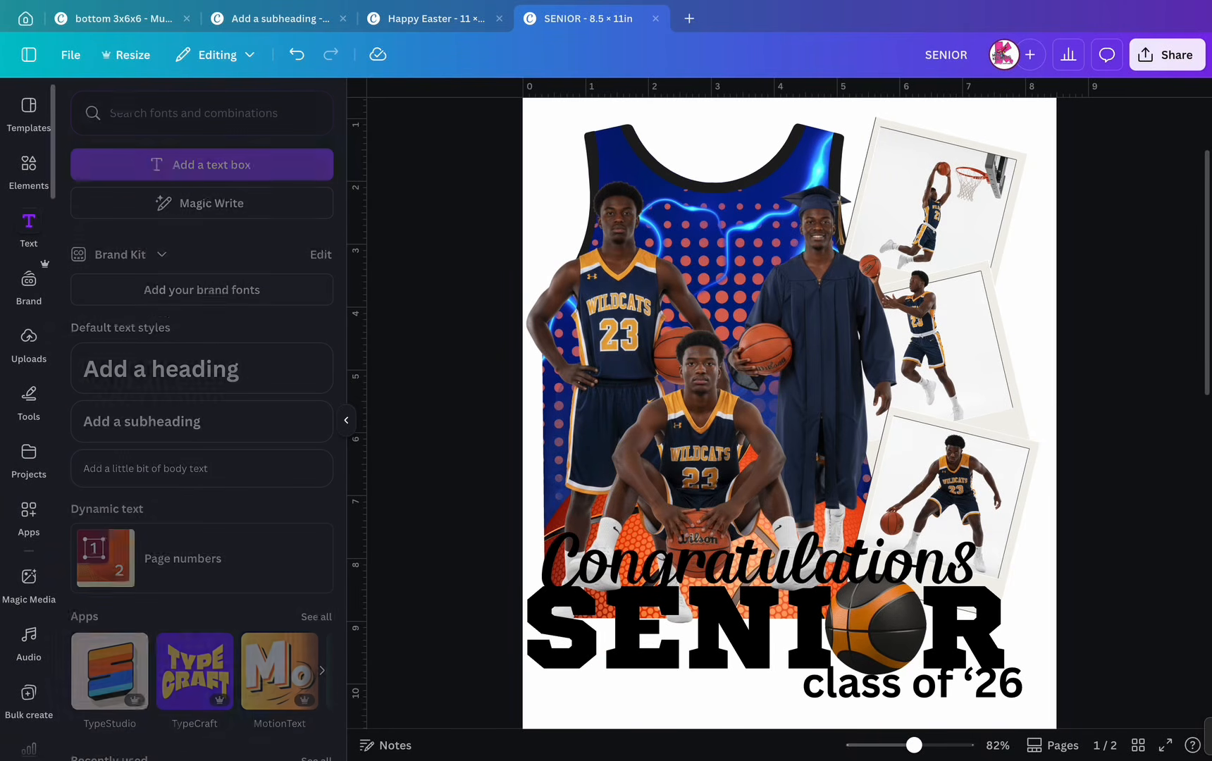
click(160, 369)
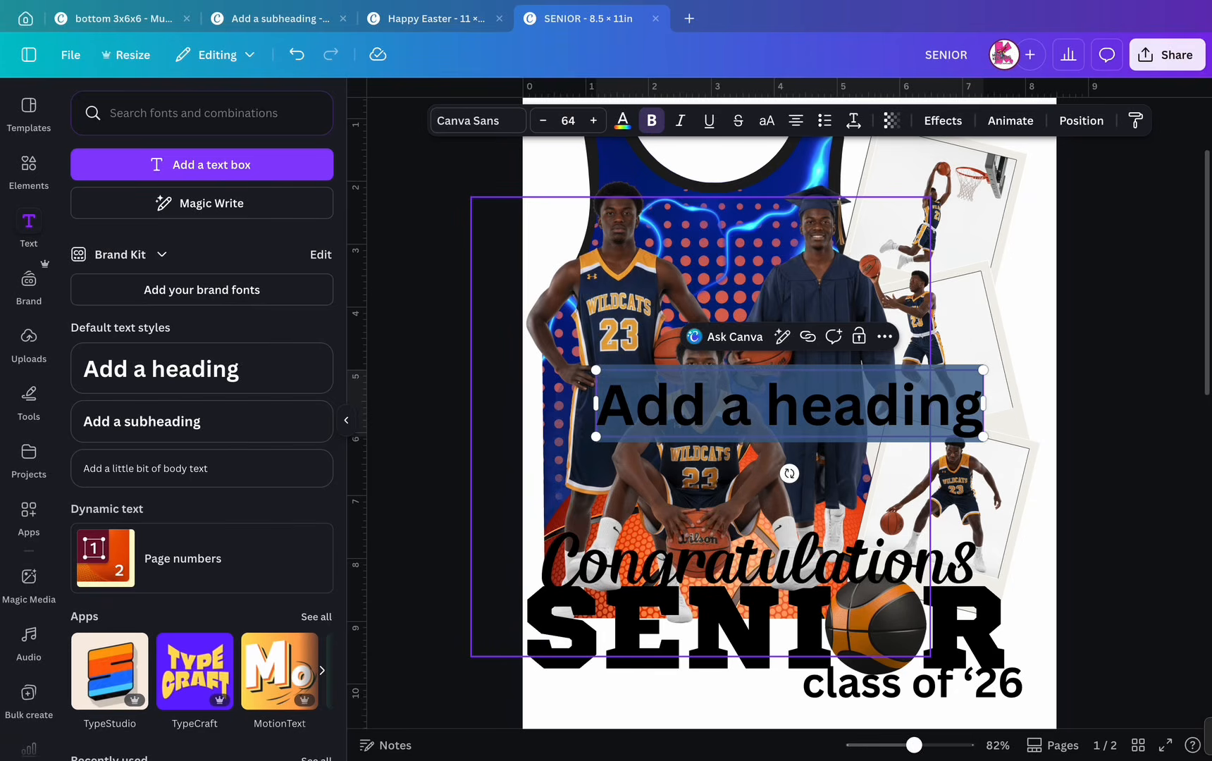
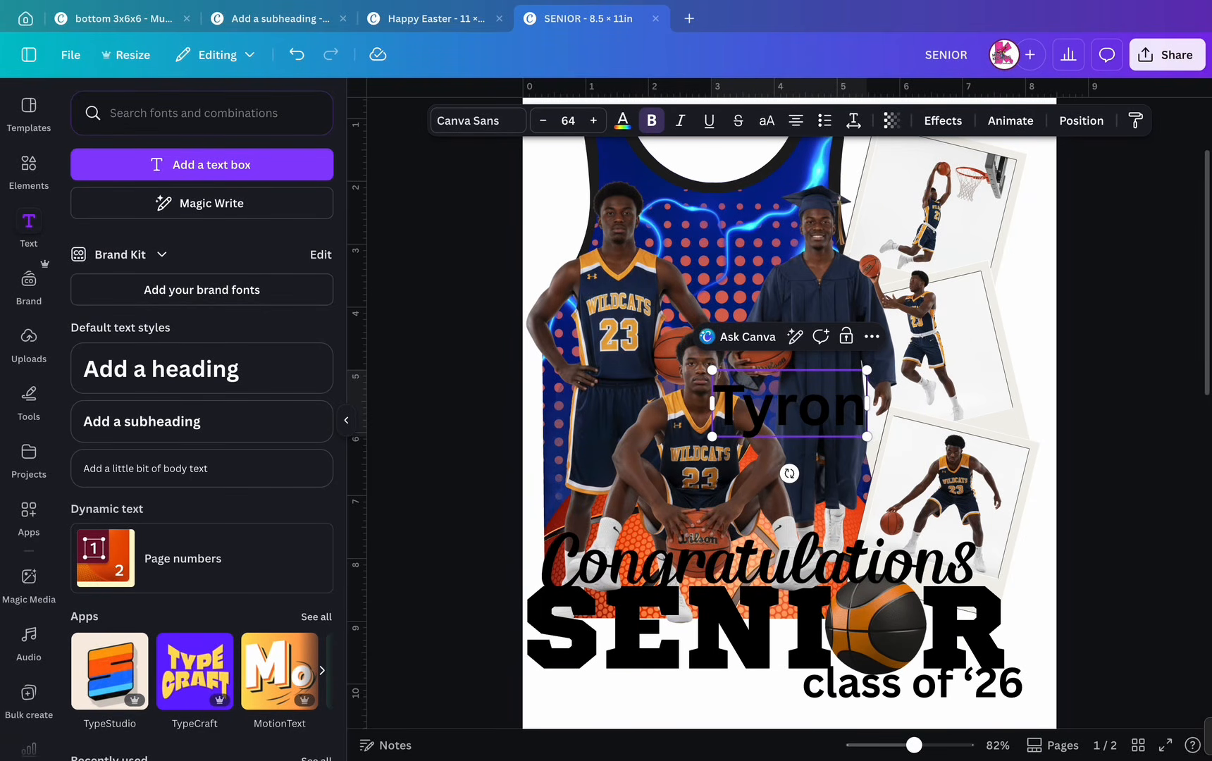
click(766, 120)
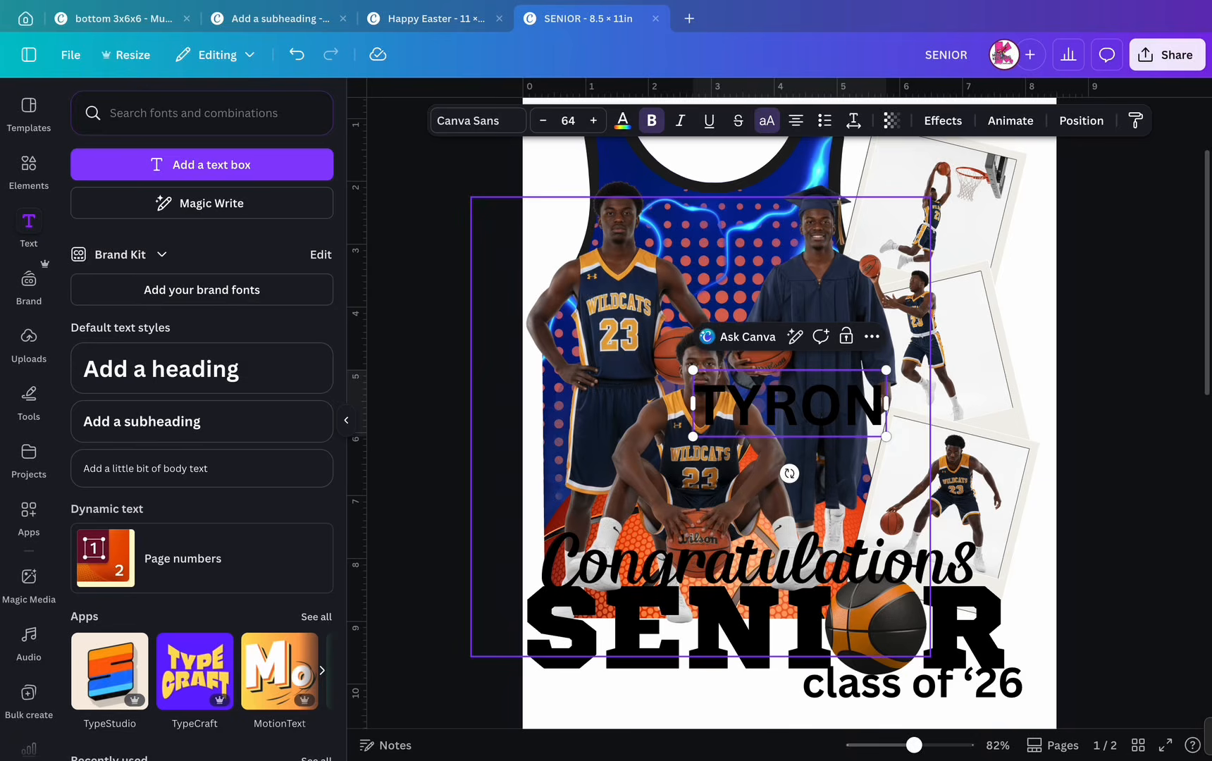
click(423, 394)
click(817, 405)
drag(887, 370, 999, 329)
scroll(789, 423, up, 2)
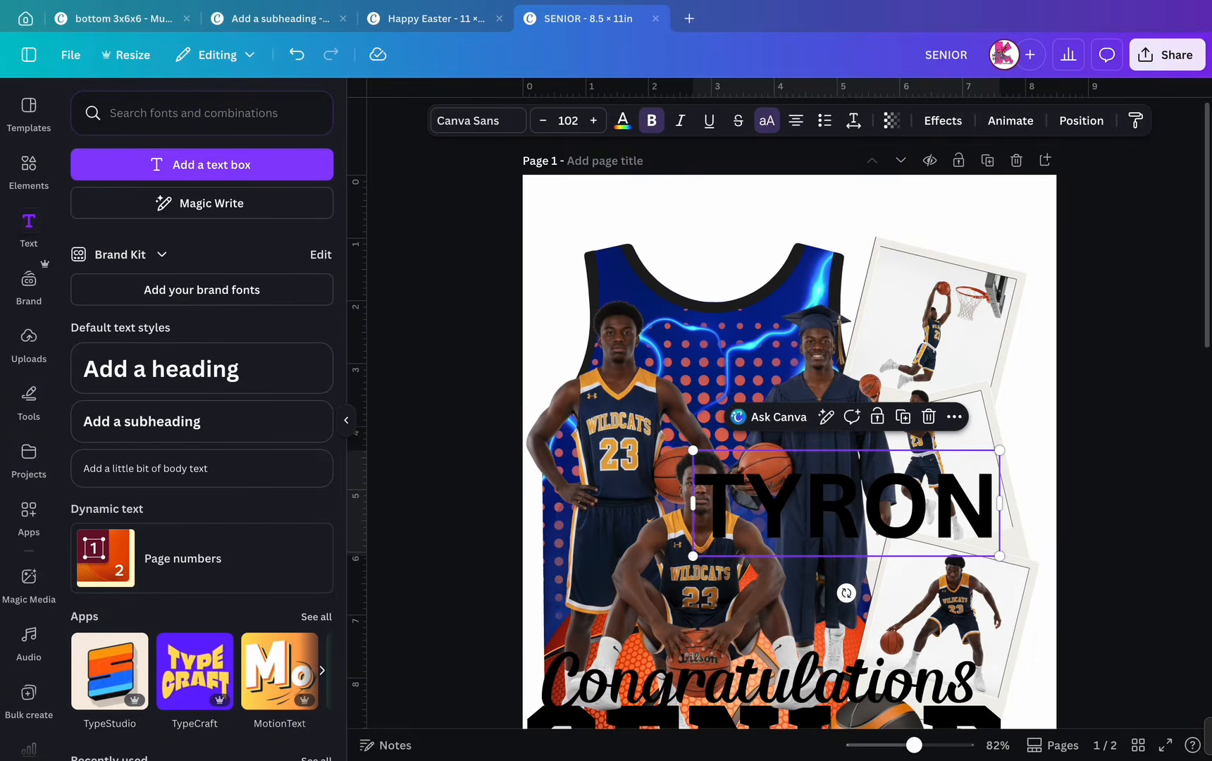
drag(845, 503, 705, 279)
drag(859, 225, 907, 209)
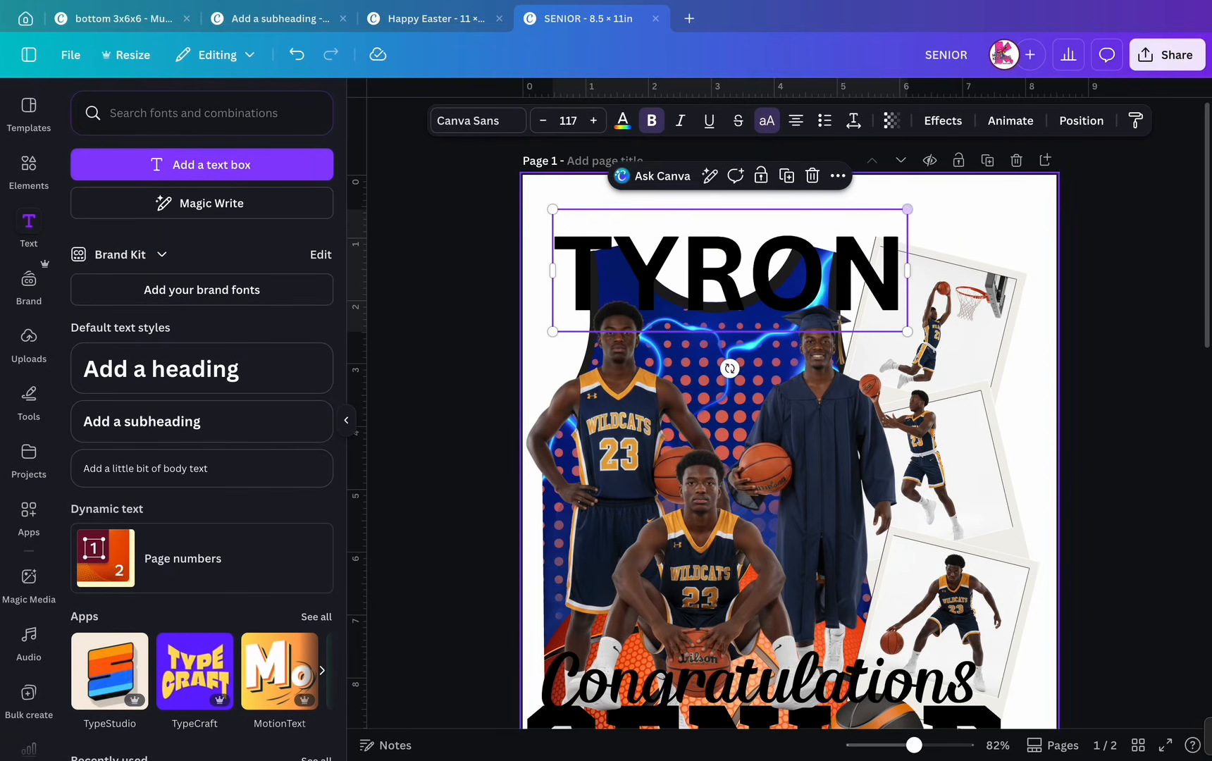
drag(768, 275, 751, 276)
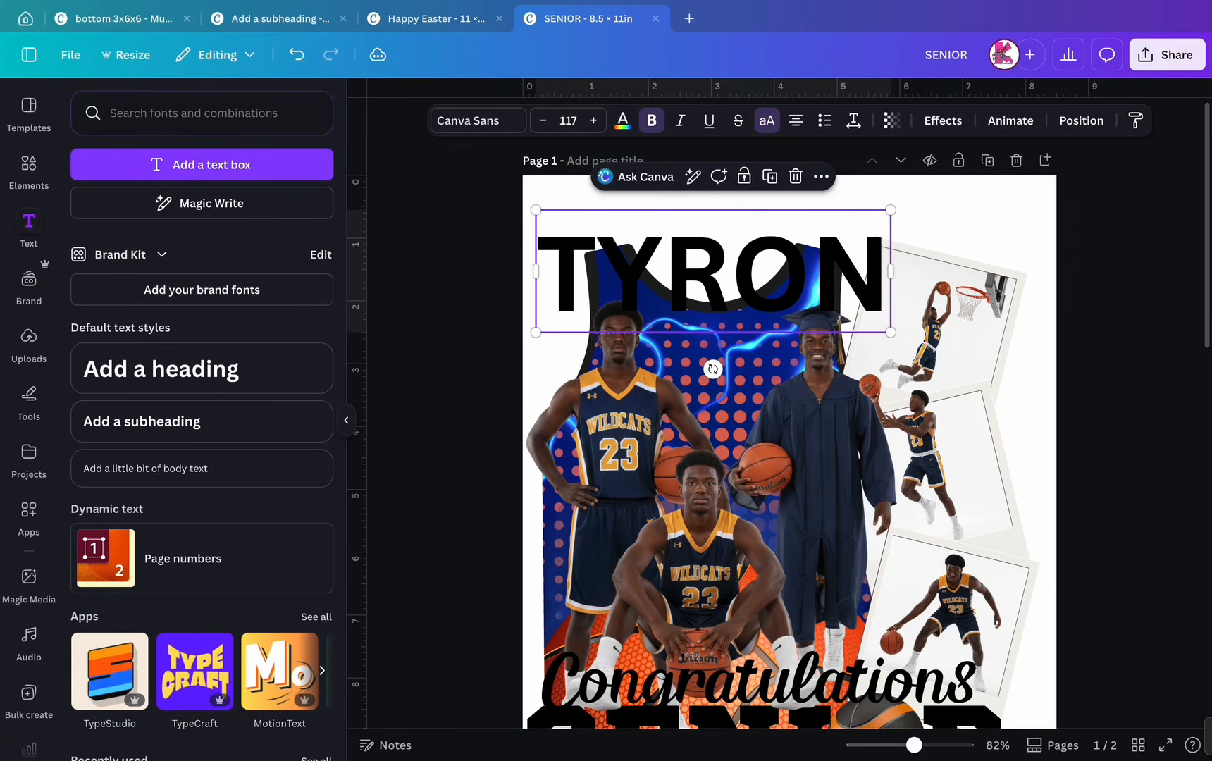
click(478, 121)
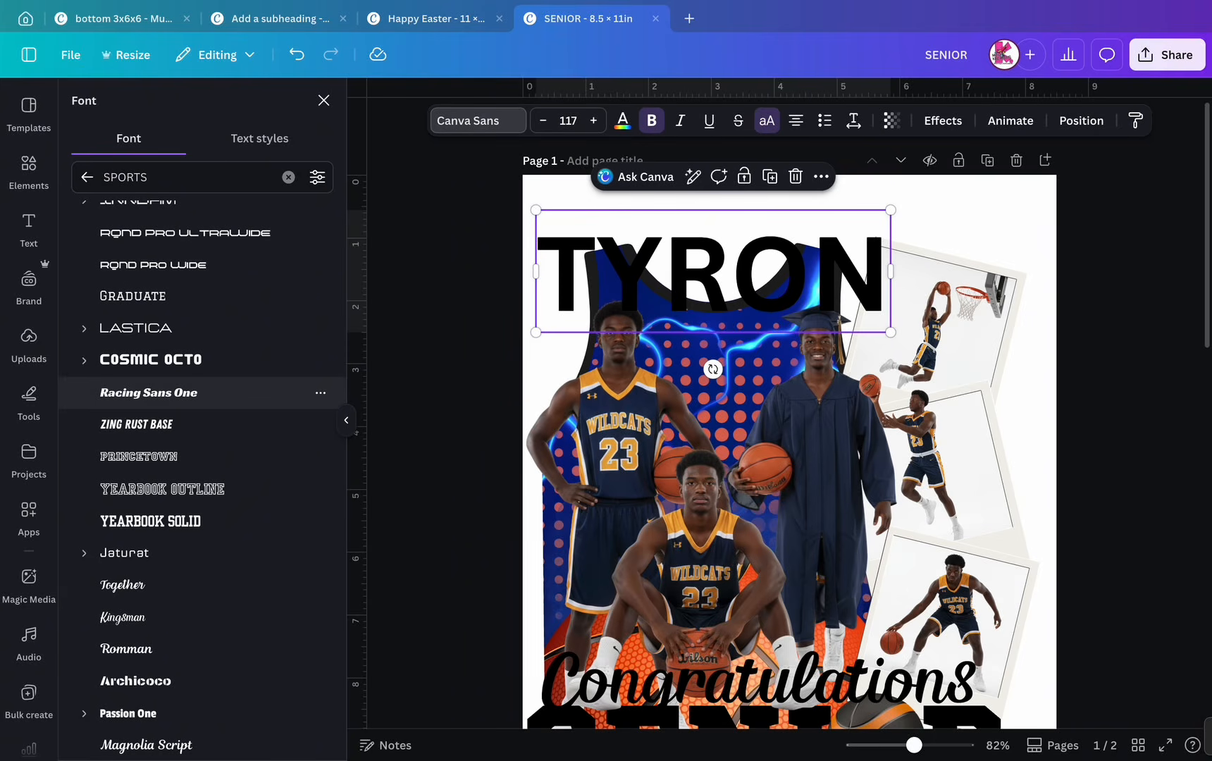
scroll(197, 381, up, 2)
scroll(197, 373, up, 4)
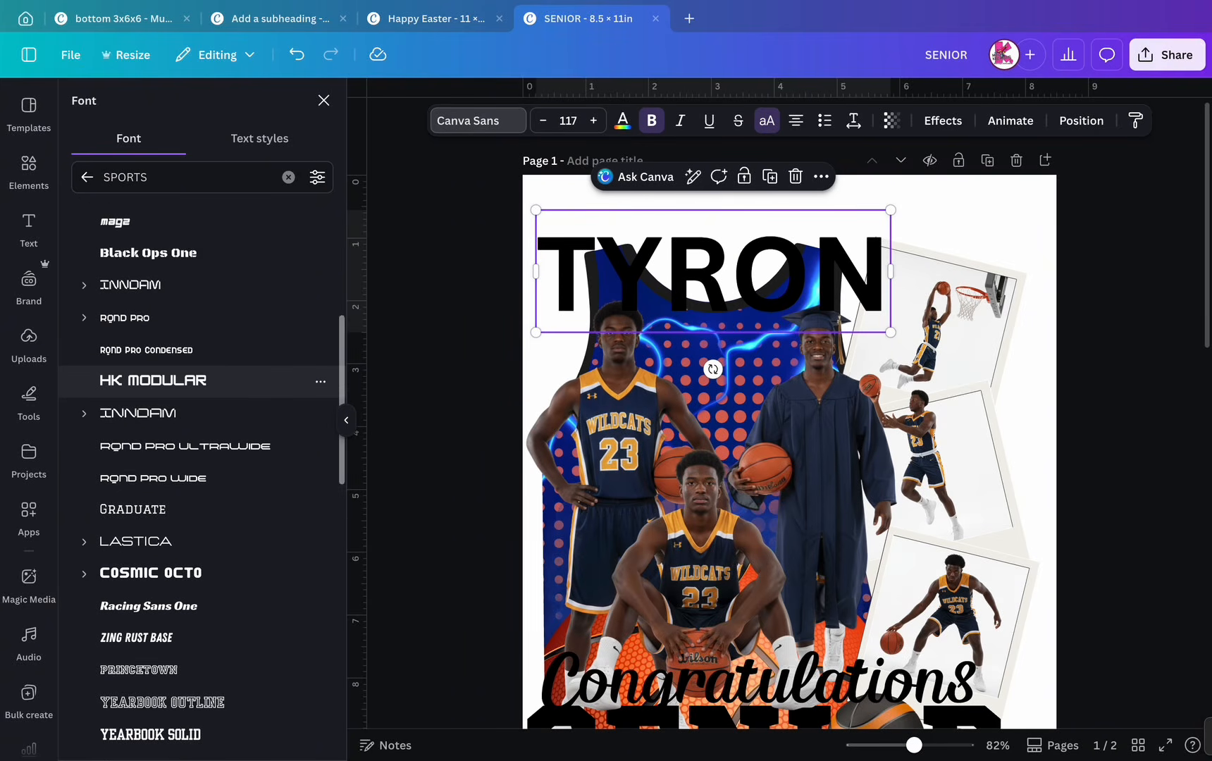
scroll(197, 381, up, 5)
scroll(197, 386, up, 5)
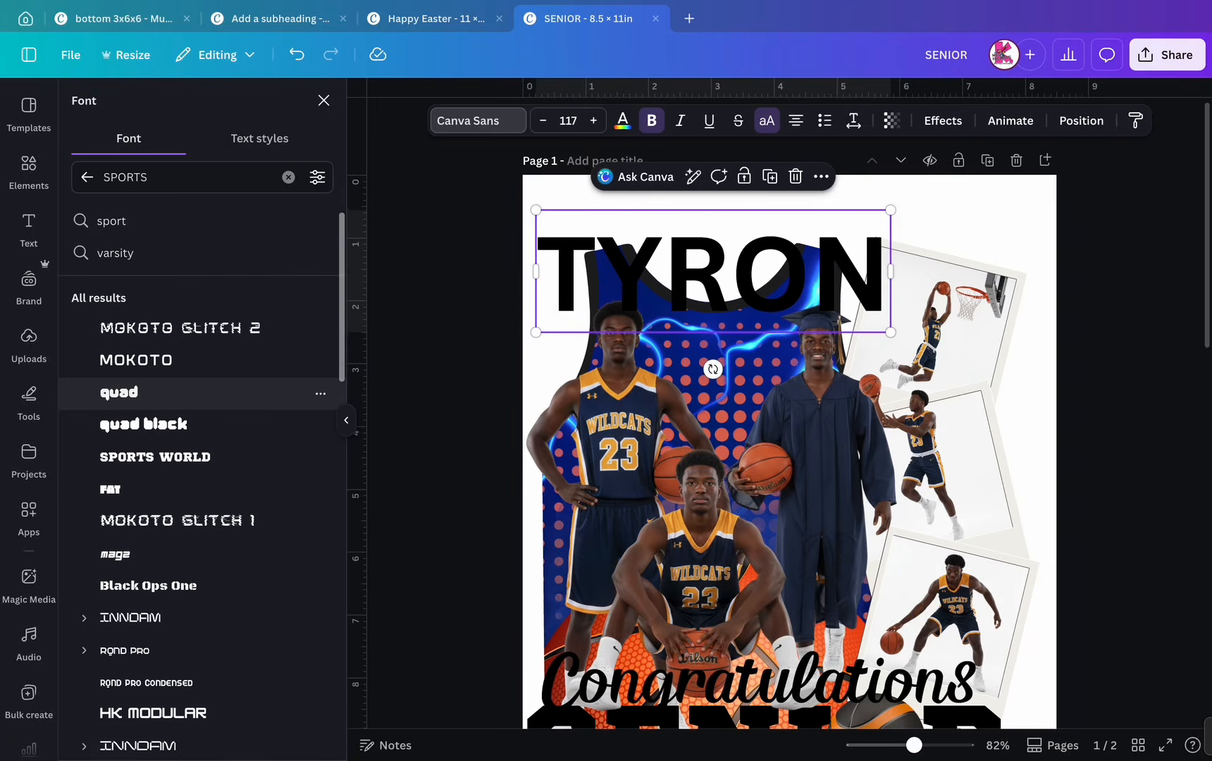
scroll(198, 392, down, 8)
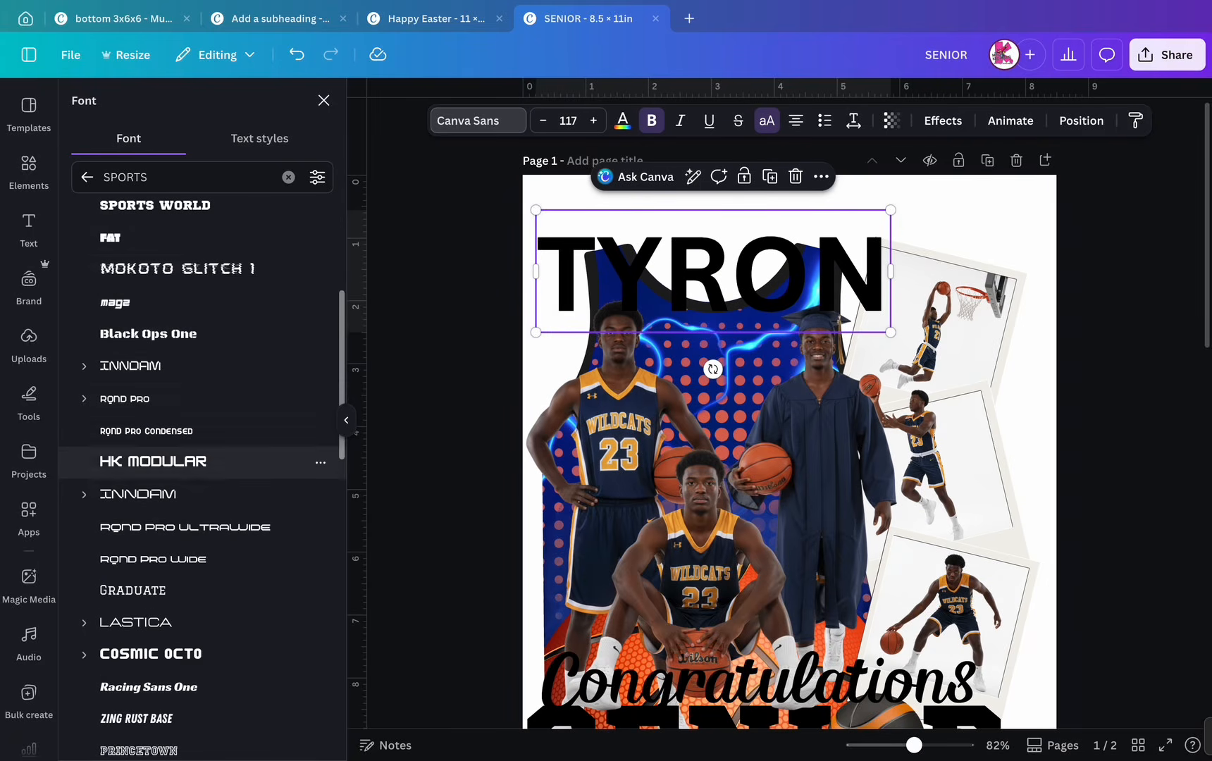
click(155, 205)
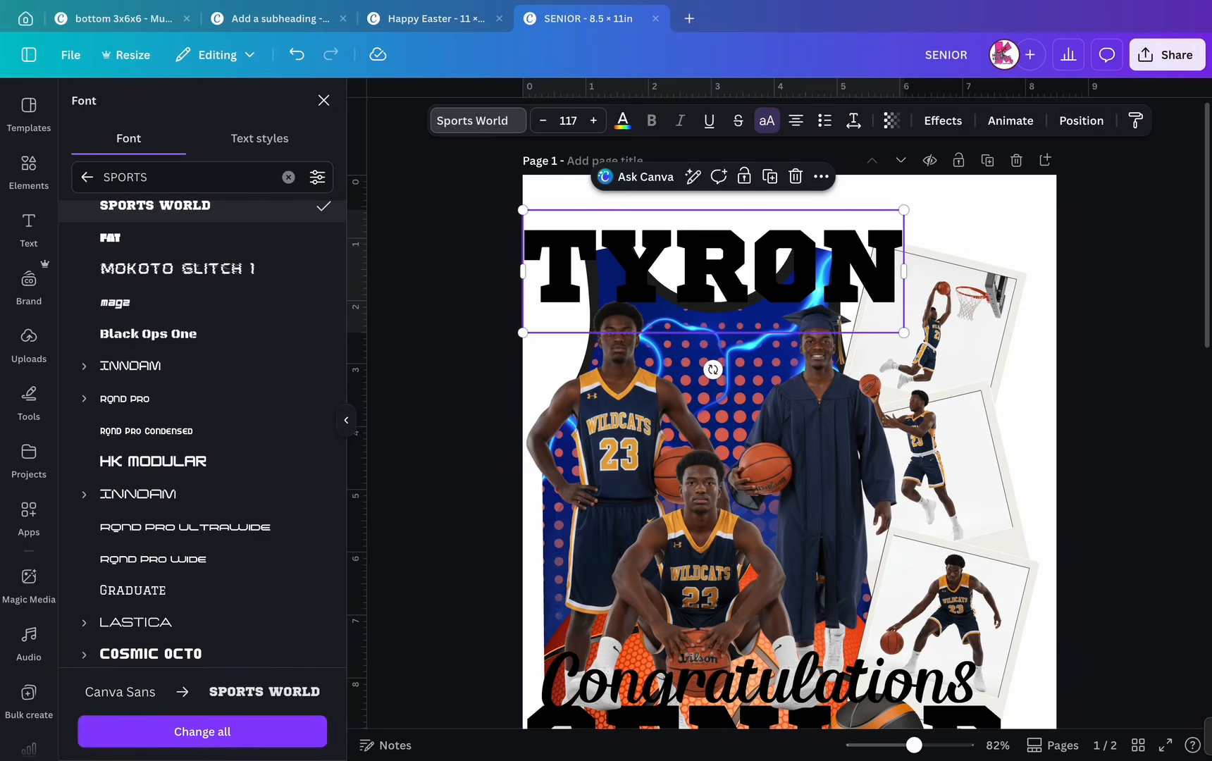
drag(713, 271, 739, 271)
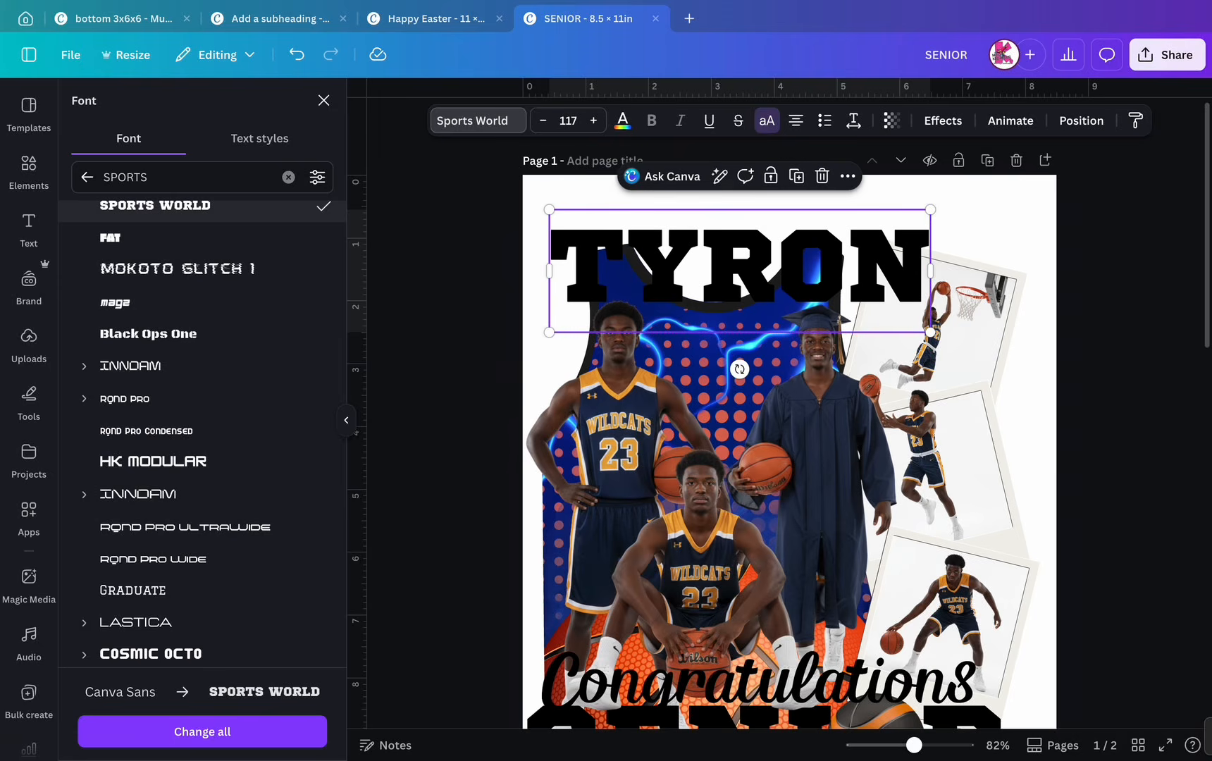
drag(931, 210, 893, 222)
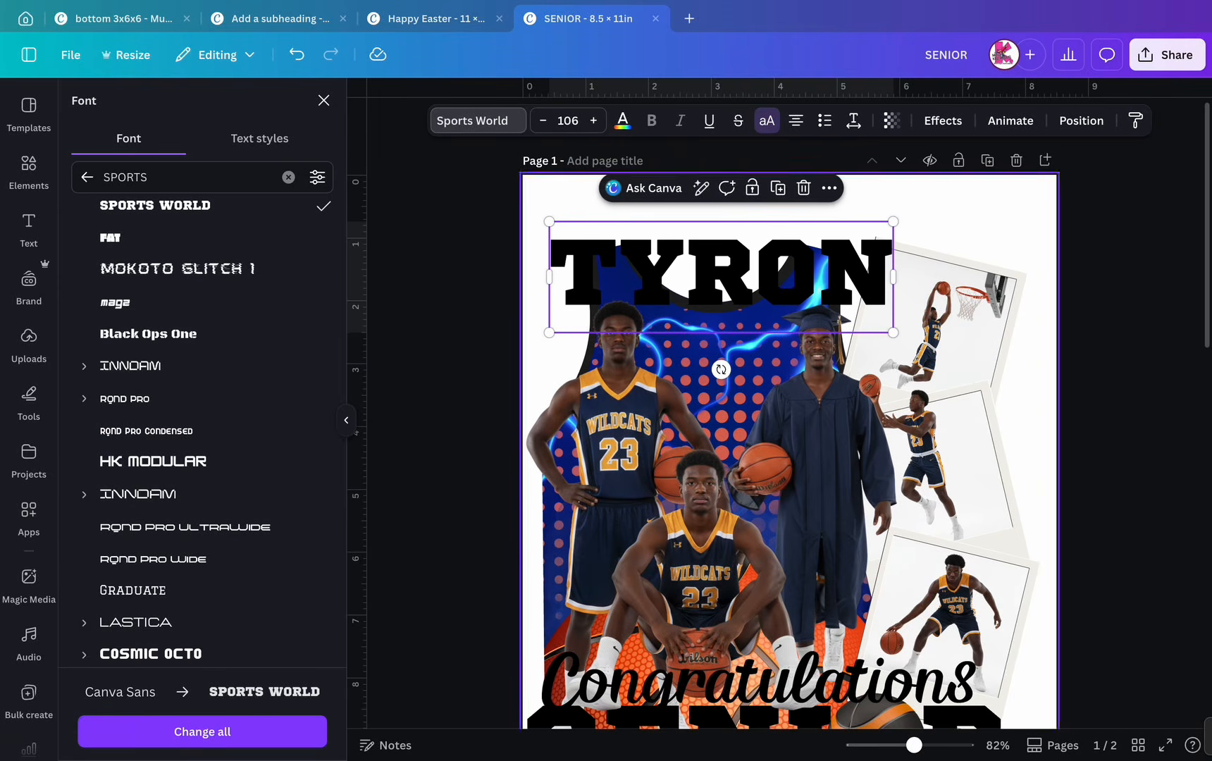
drag(721, 275, 703, 271)
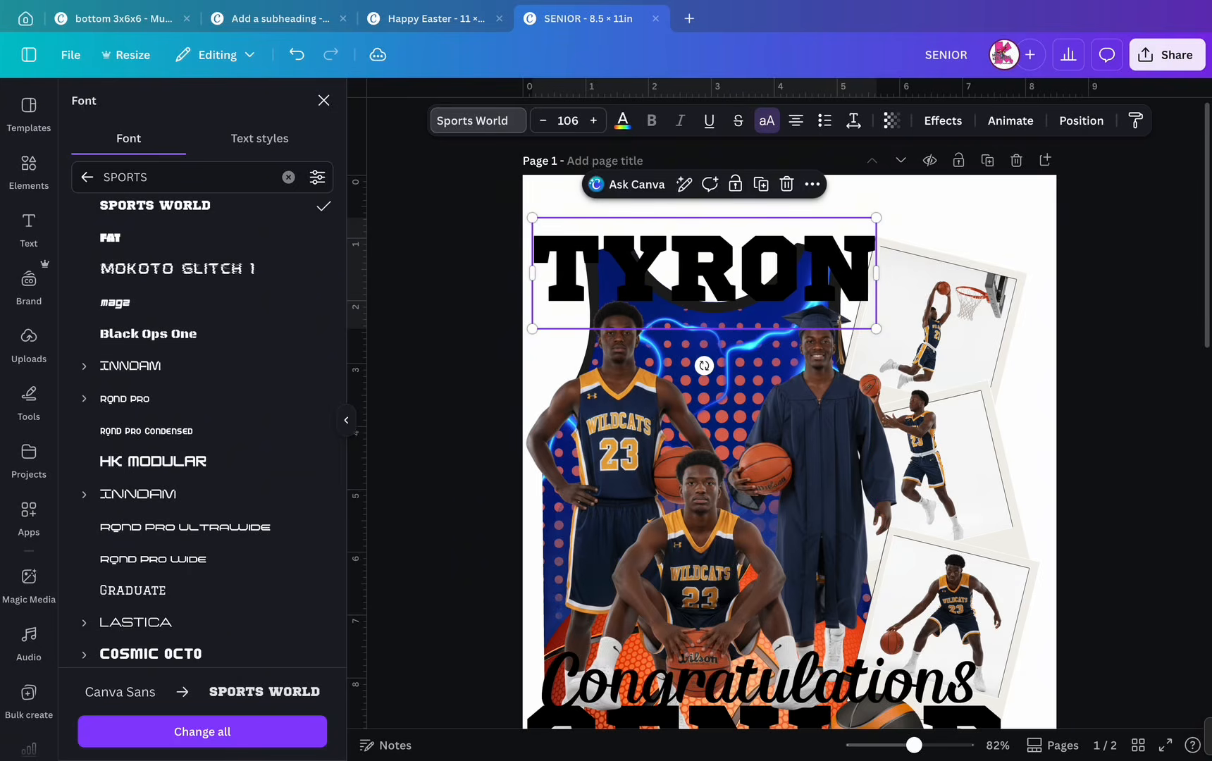
click(29, 225)
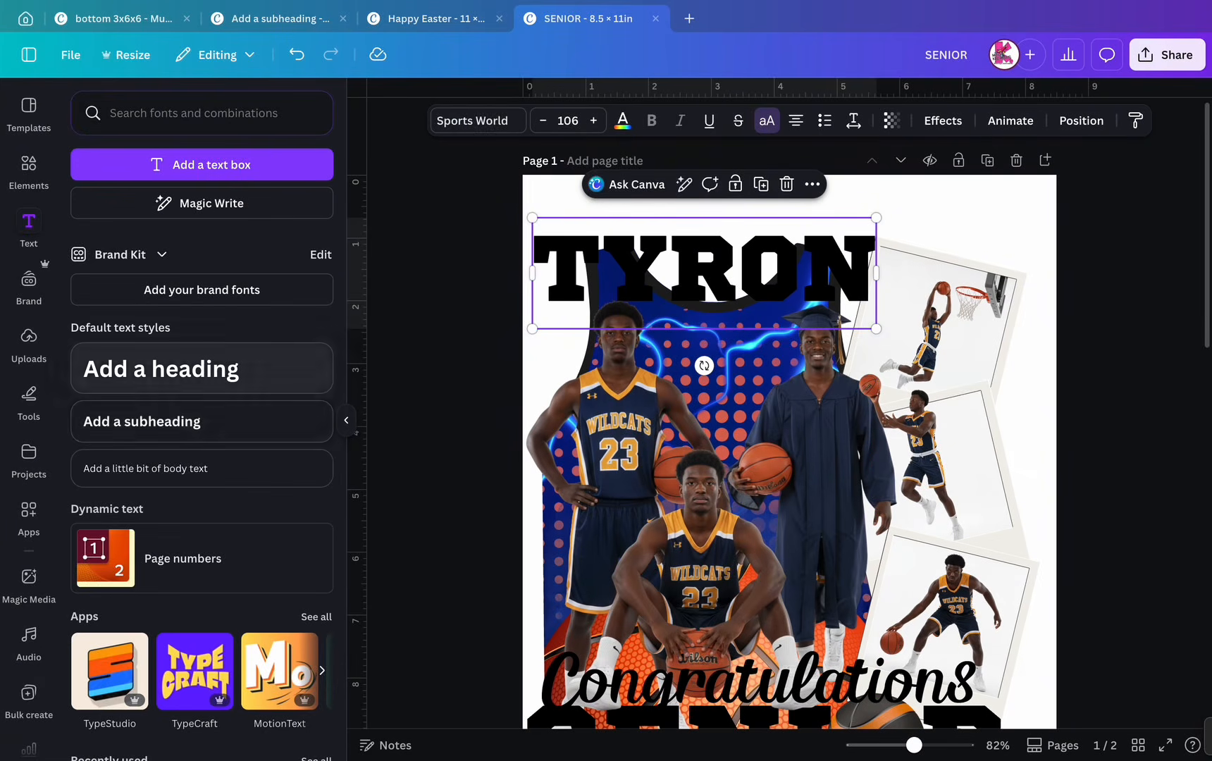
click(202, 420)
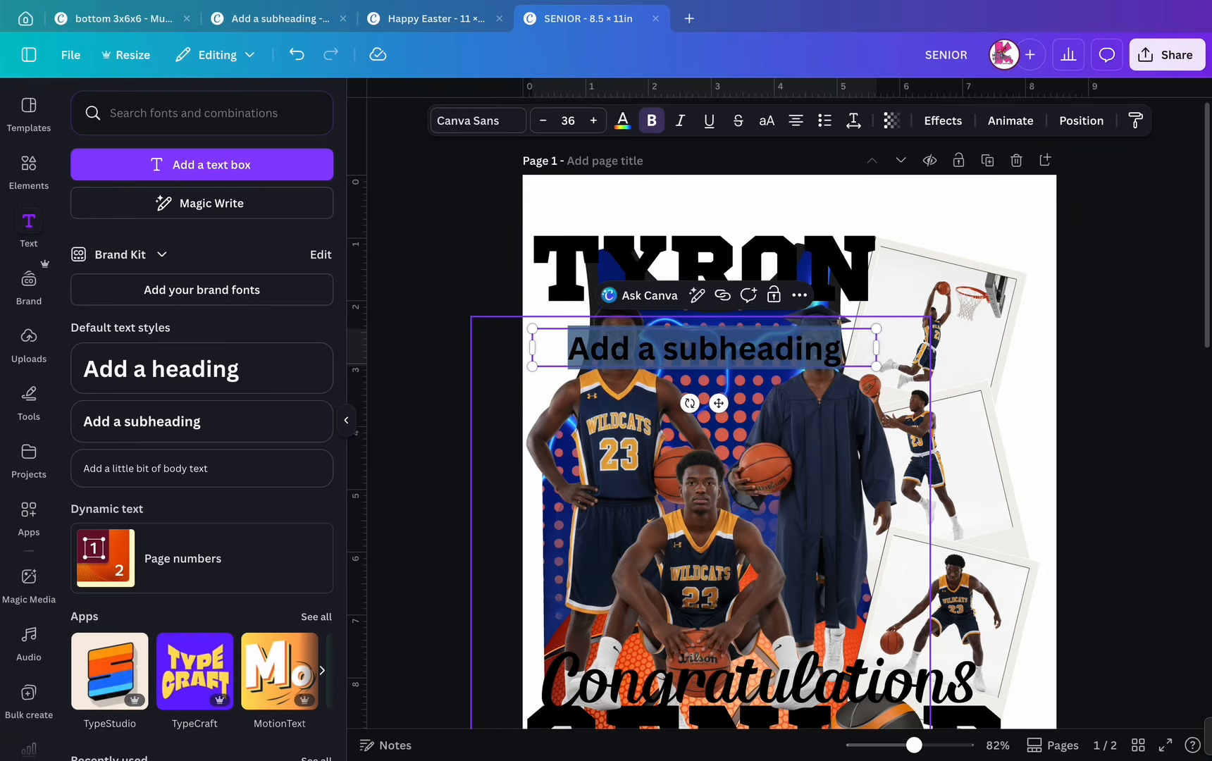
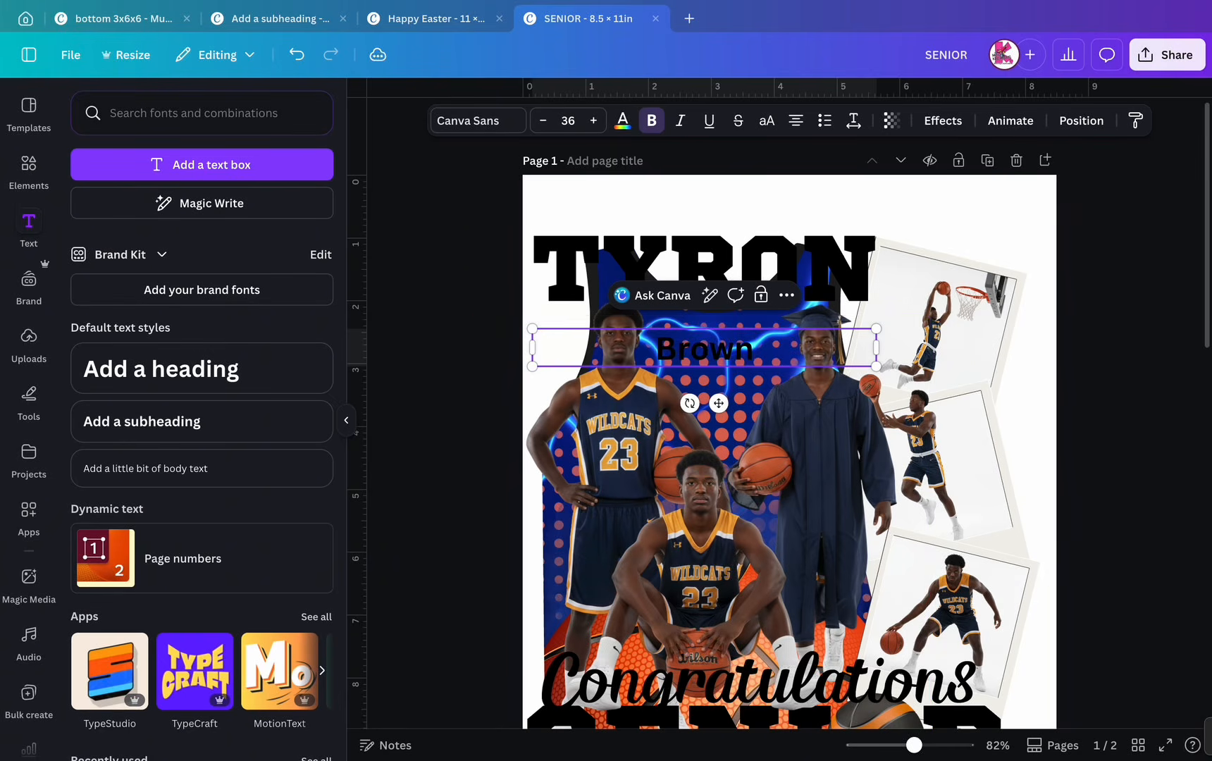
click(478, 121)
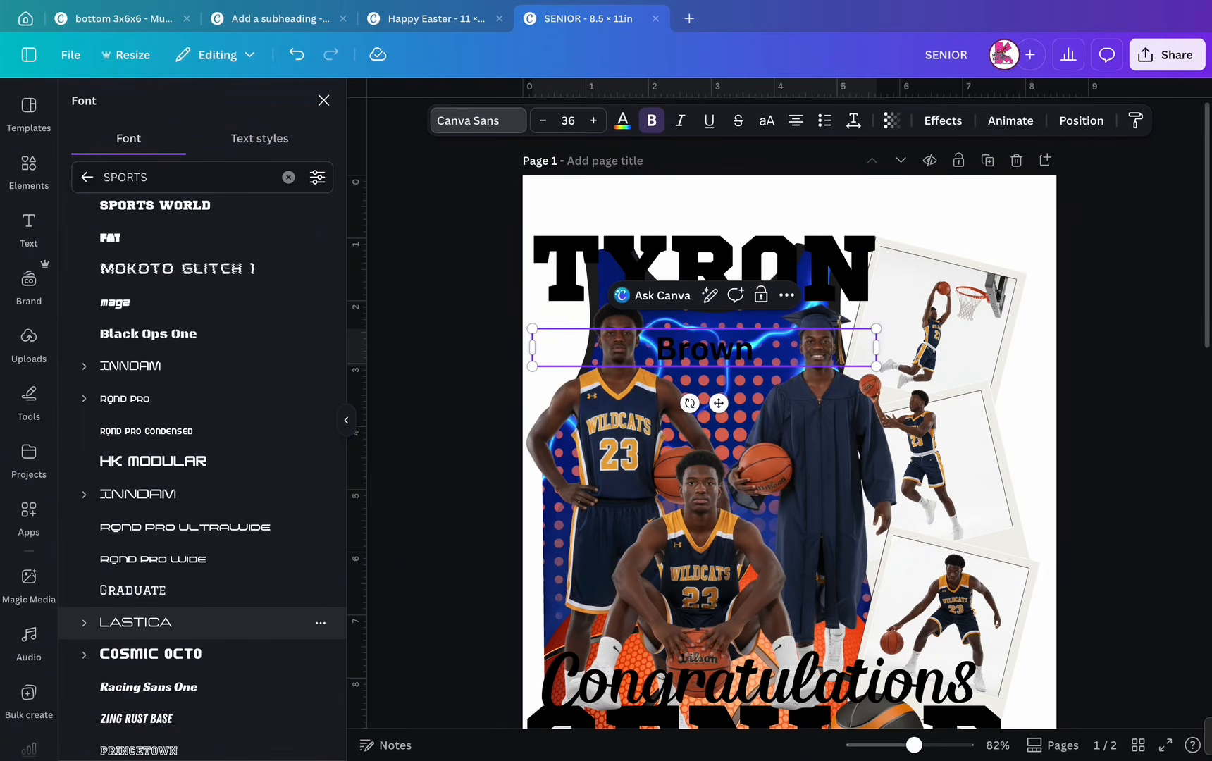
scroll(211, 620, down, 4)
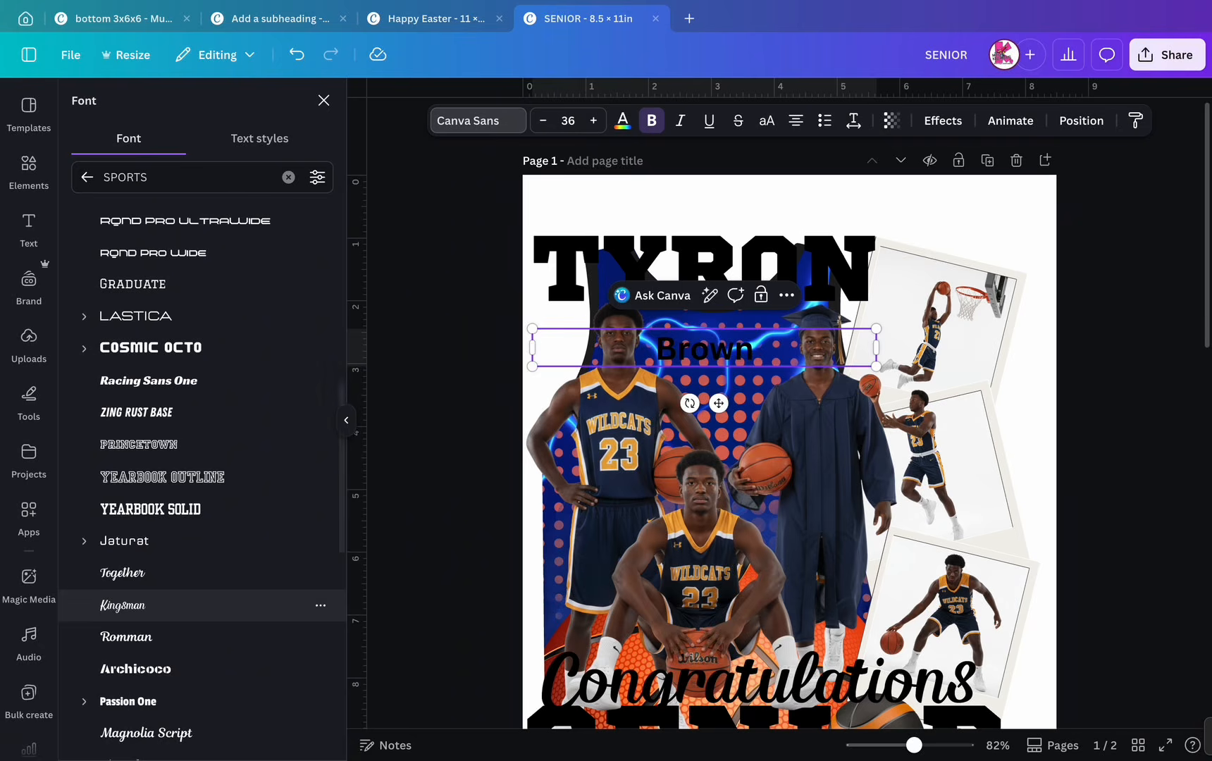
click(123, 572)
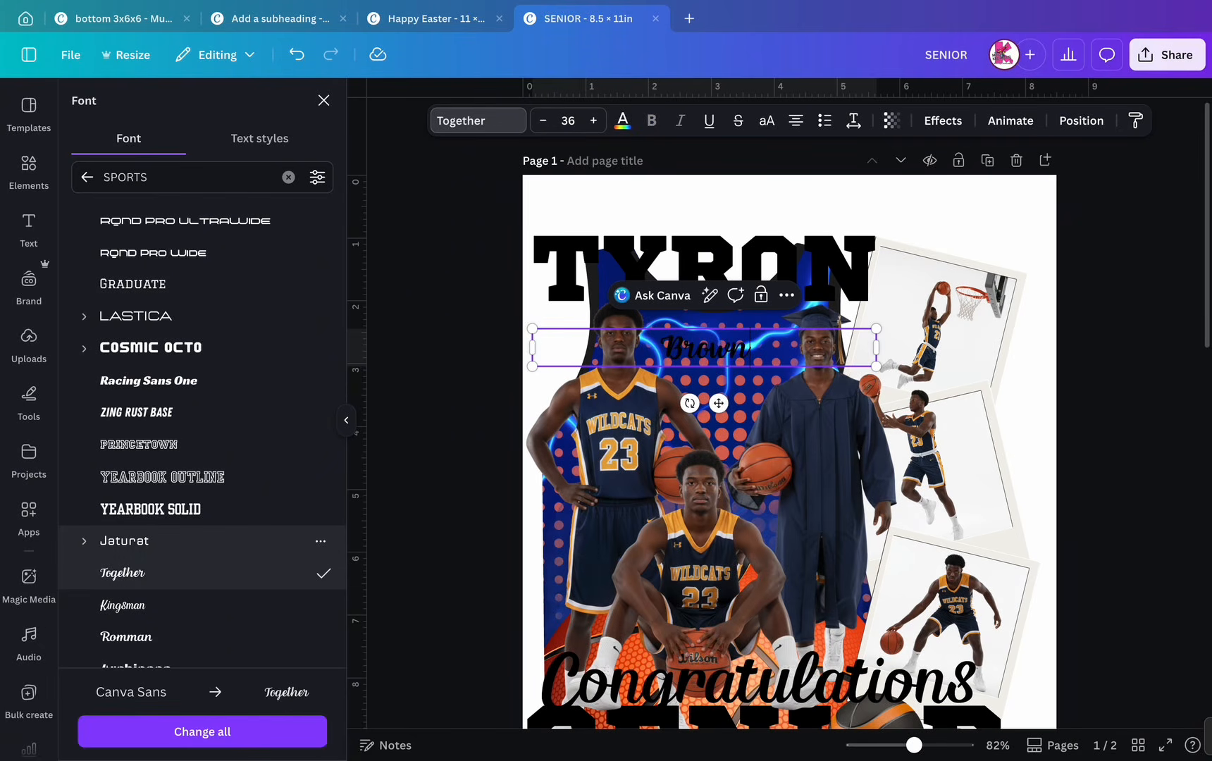
click(87, 177)
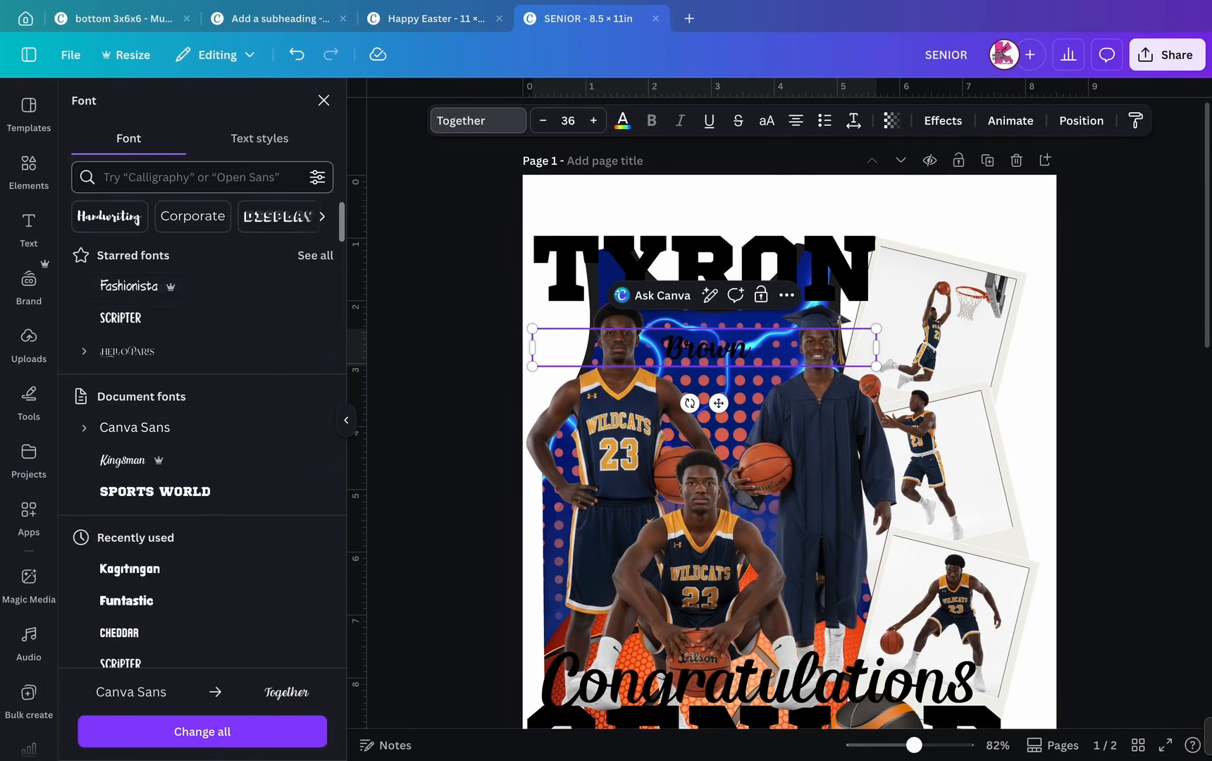
click(123, 460)
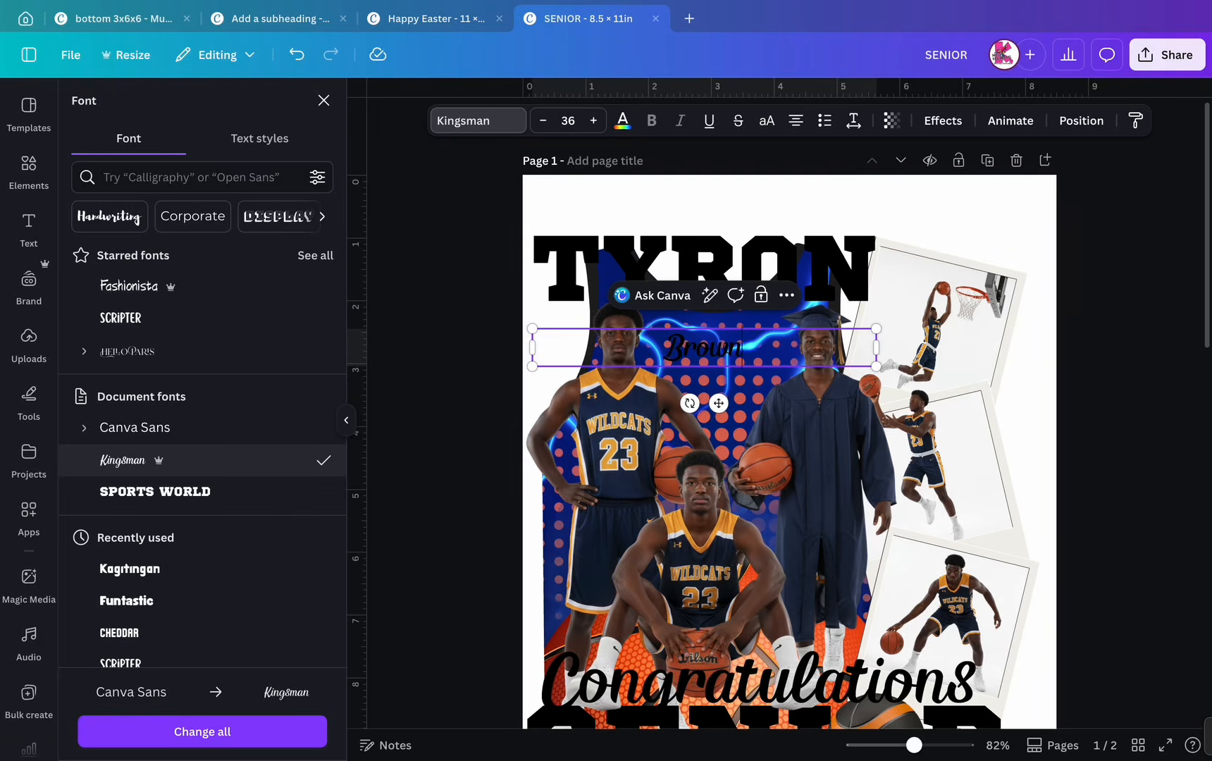
drag(875, 346, 864, 387)
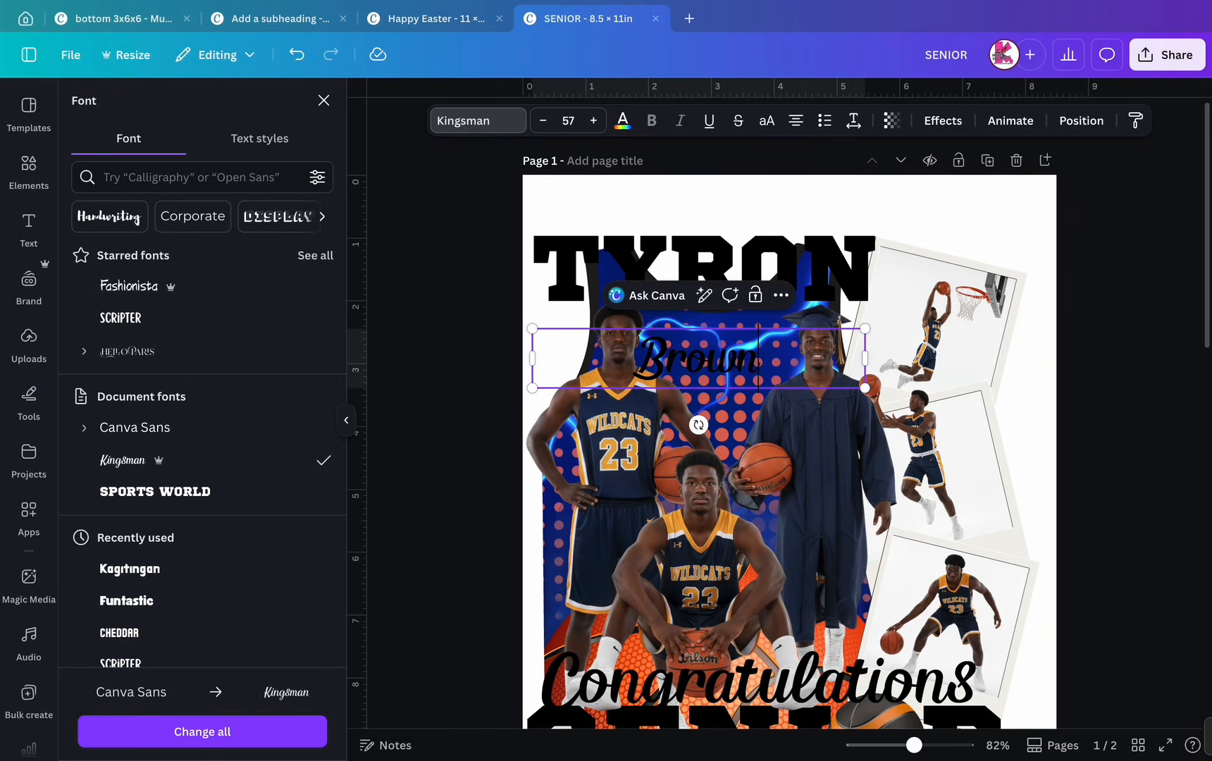
click(323, 100)
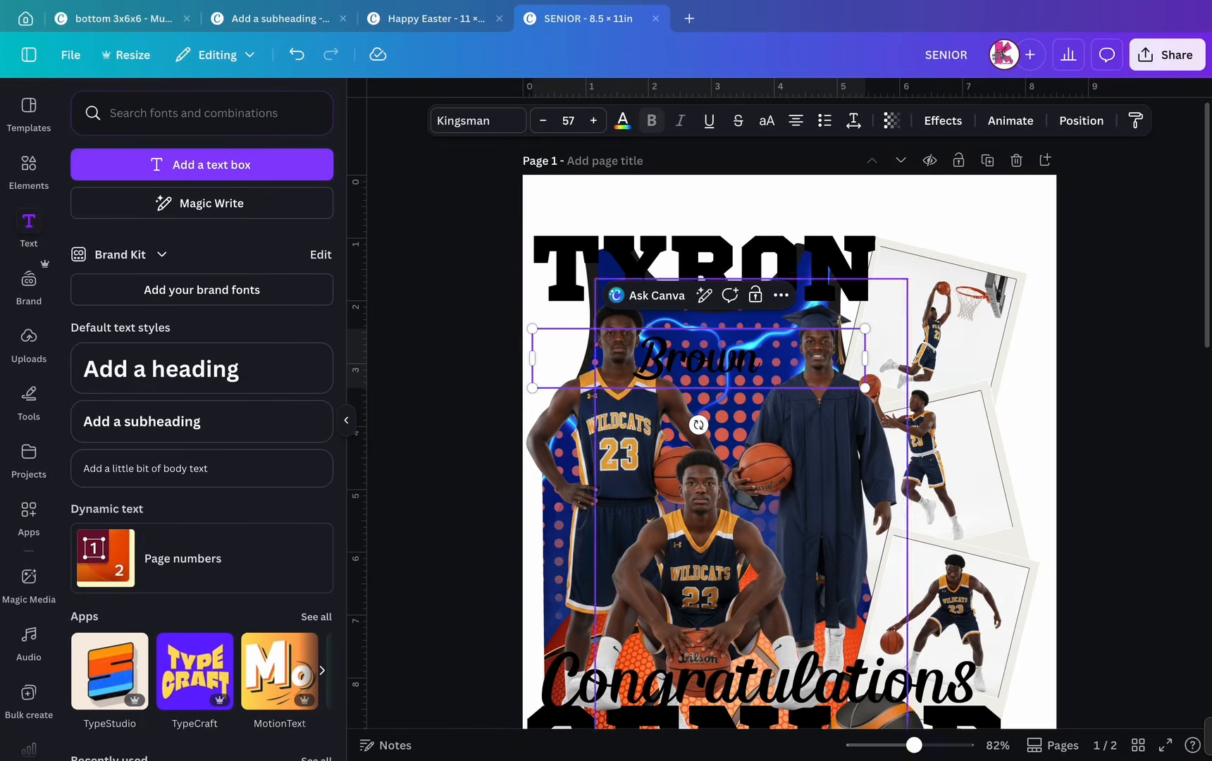
click(863, 203)
drag(703, 359, 819, 300)
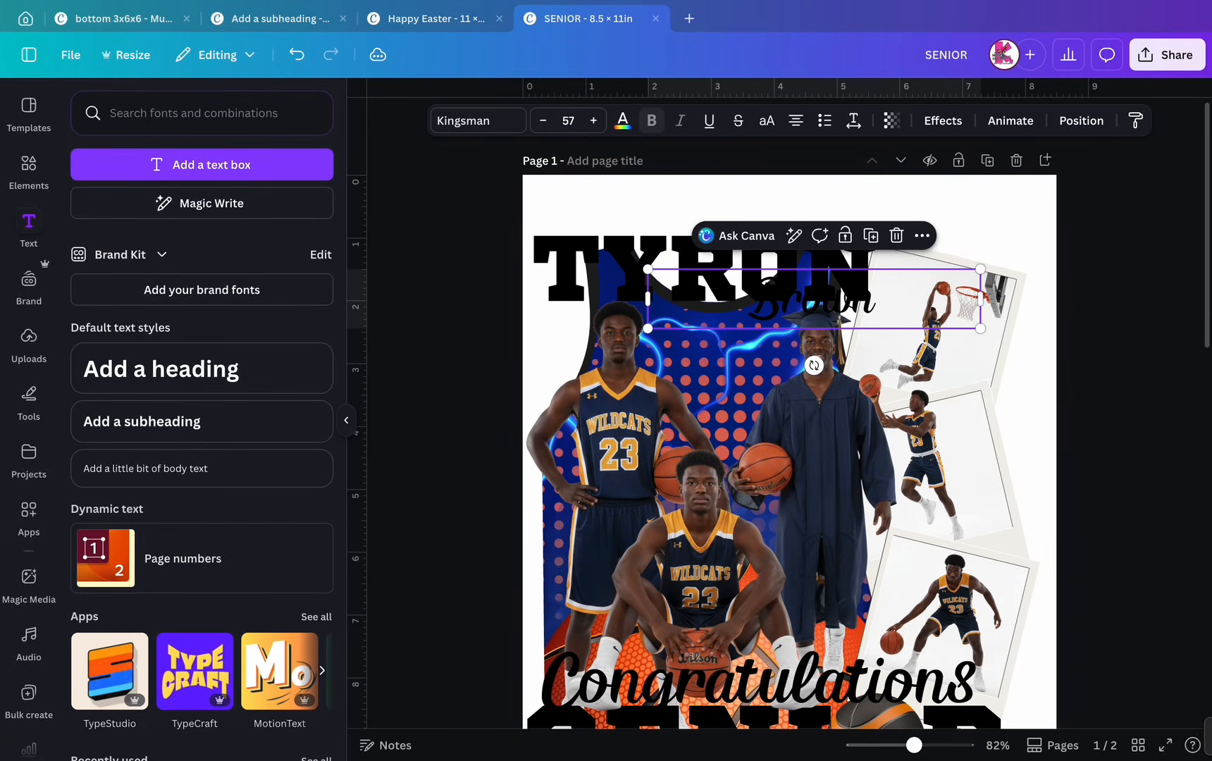
click(622, 121)
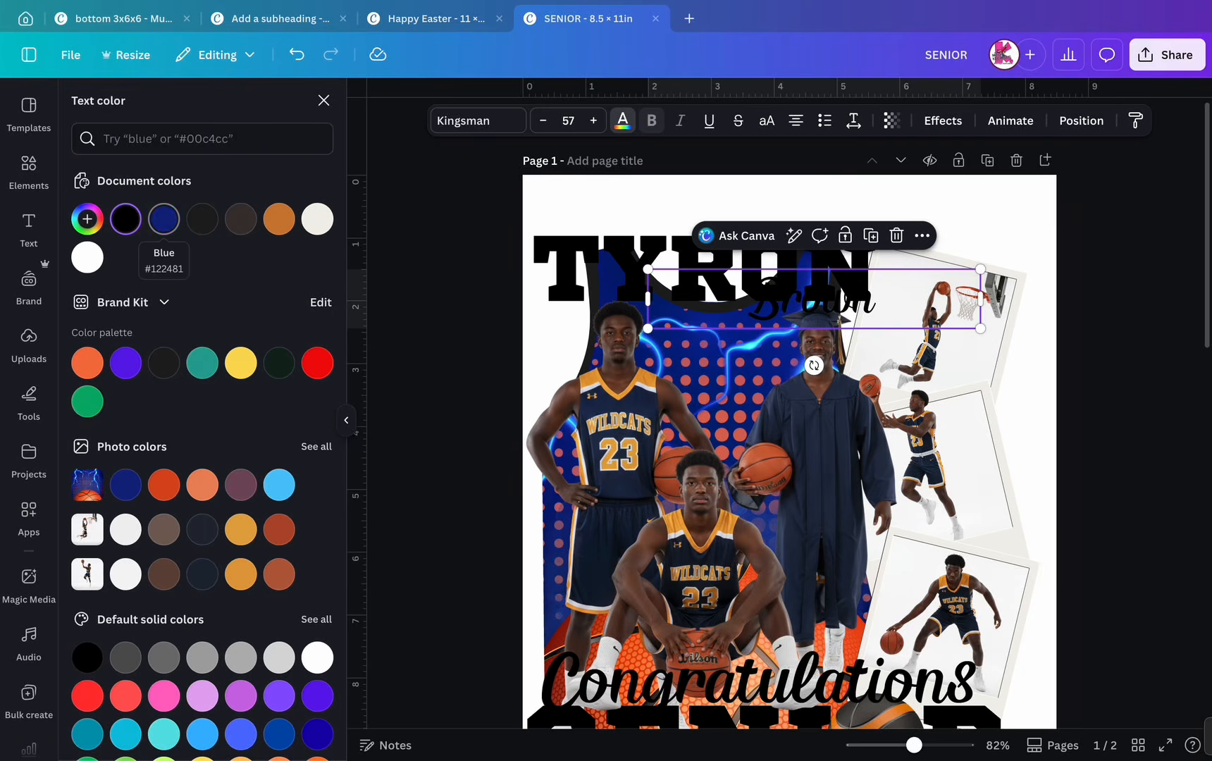
click(163, 219)
click(317, 219)
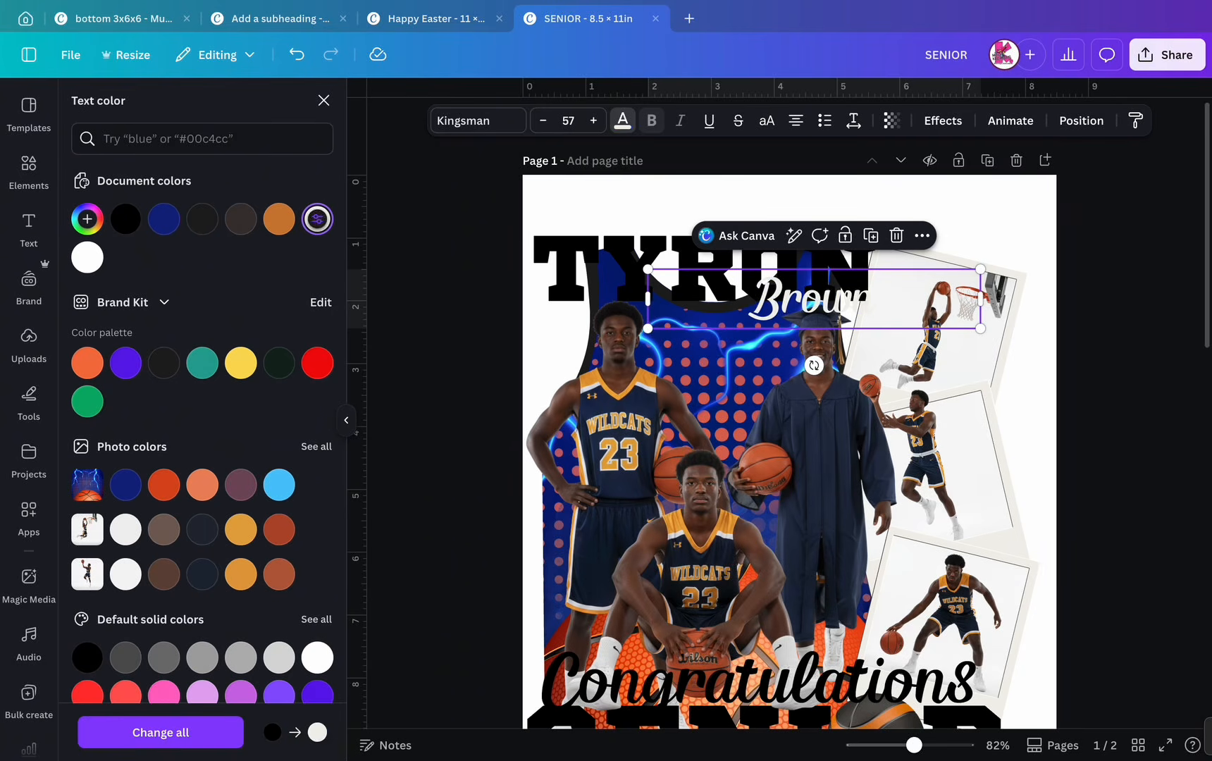
click(88, 257)
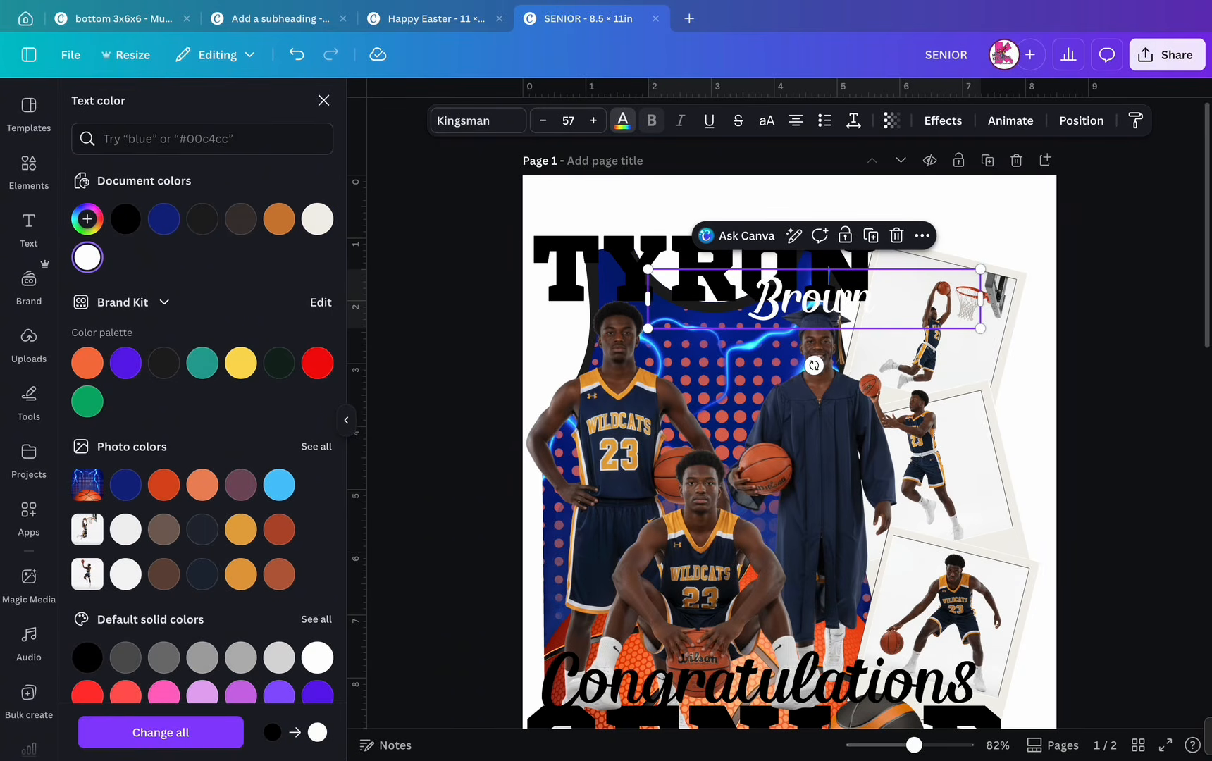
click(634, 204)
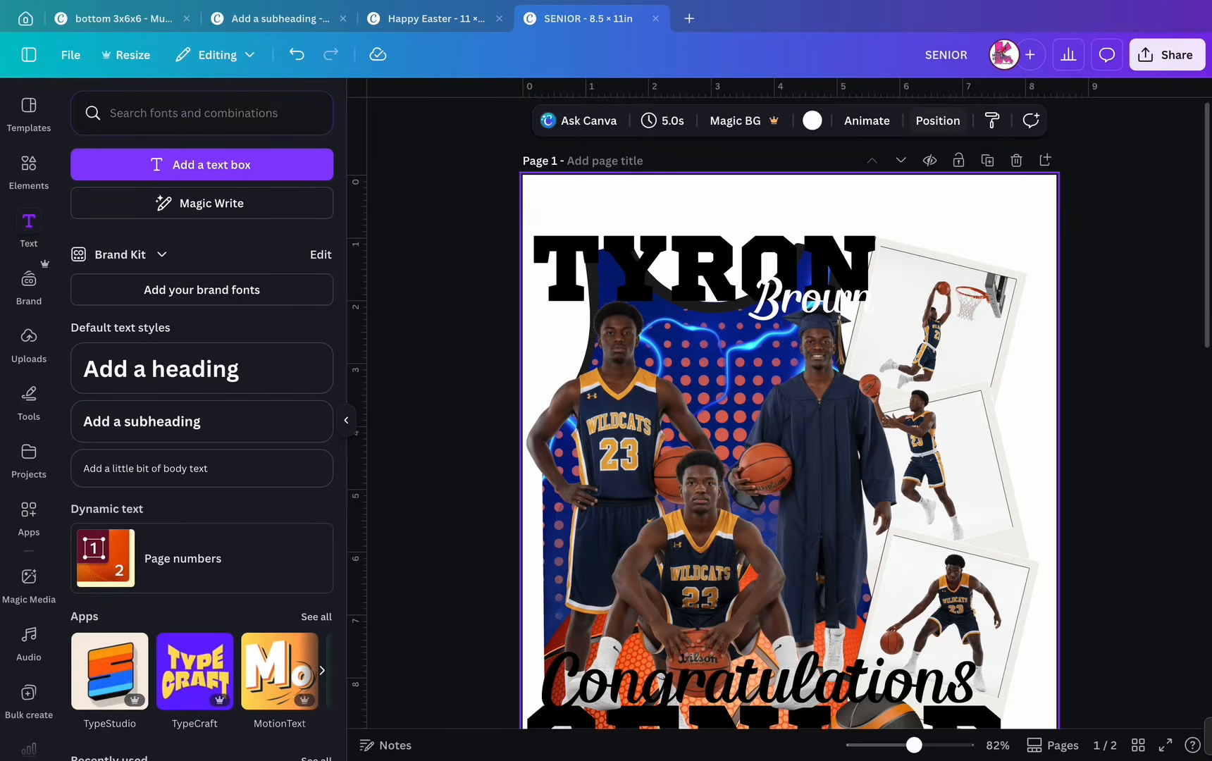
click(938, 120)
click(817, 296)
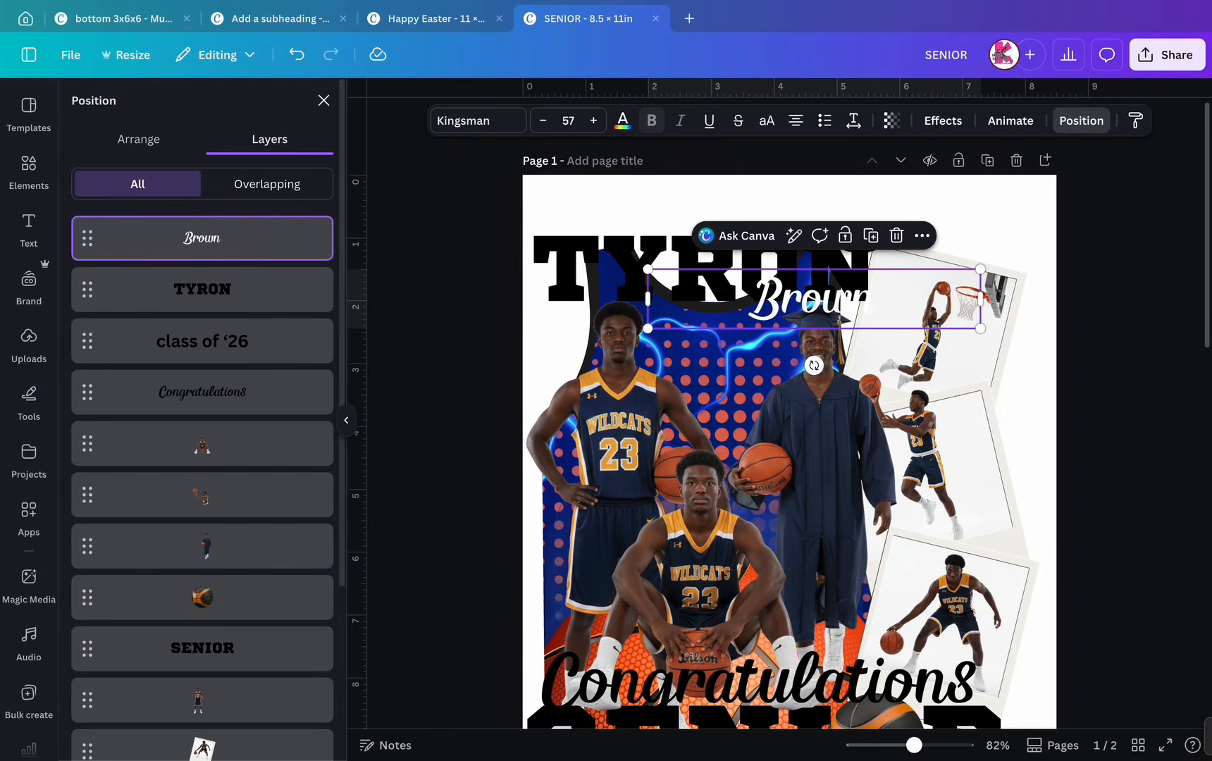
click(943, 120)
click(292, 302)
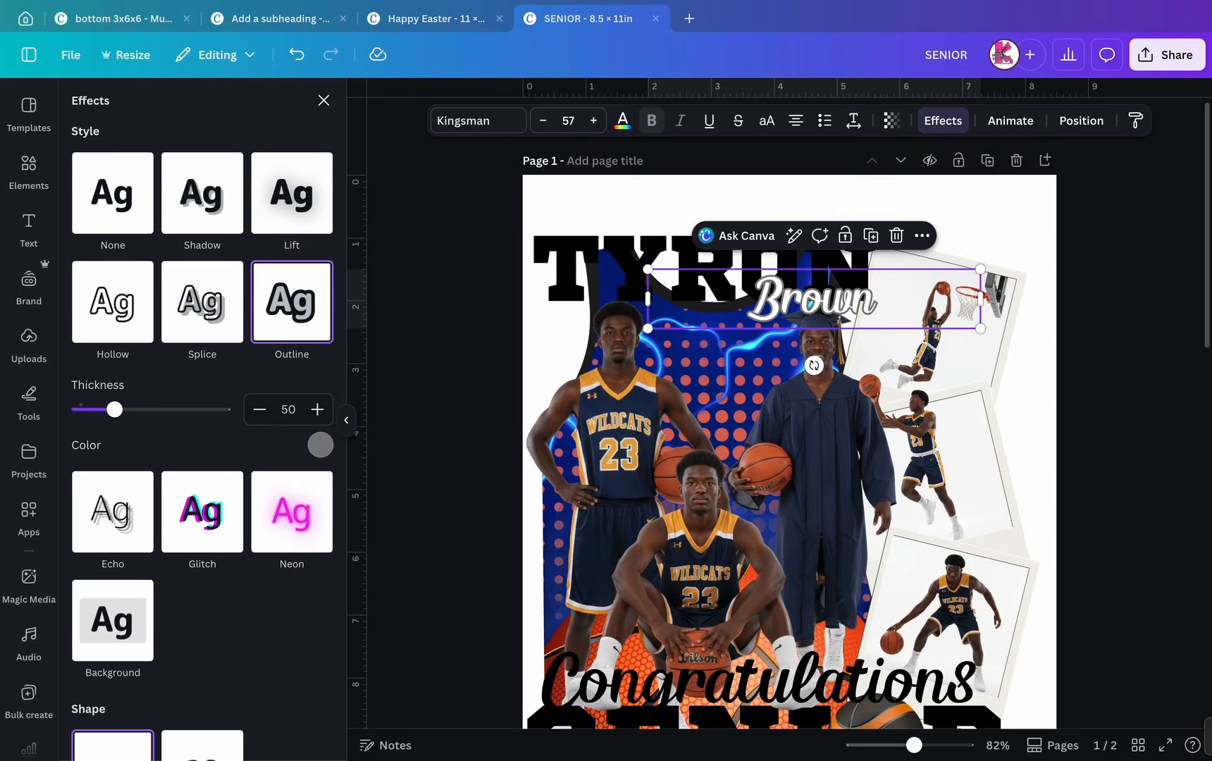
click(320, 445)
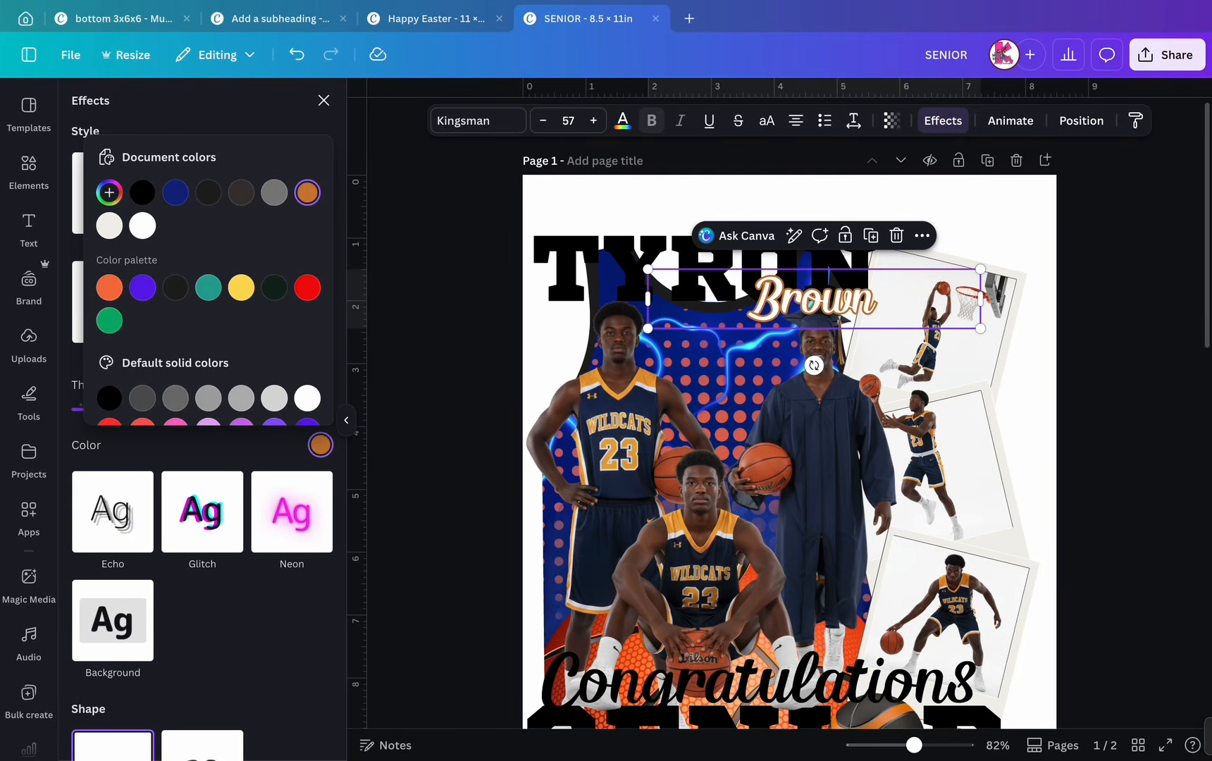
click(110, 192)
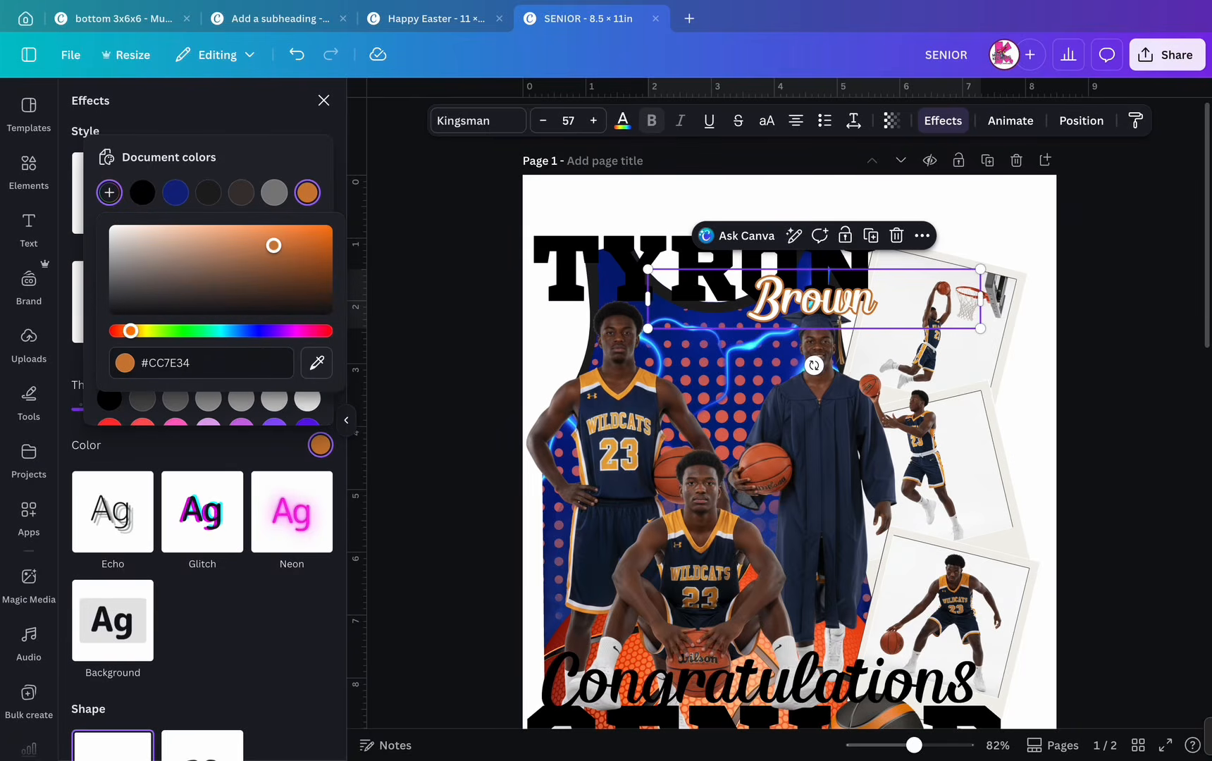
click(317, 363)
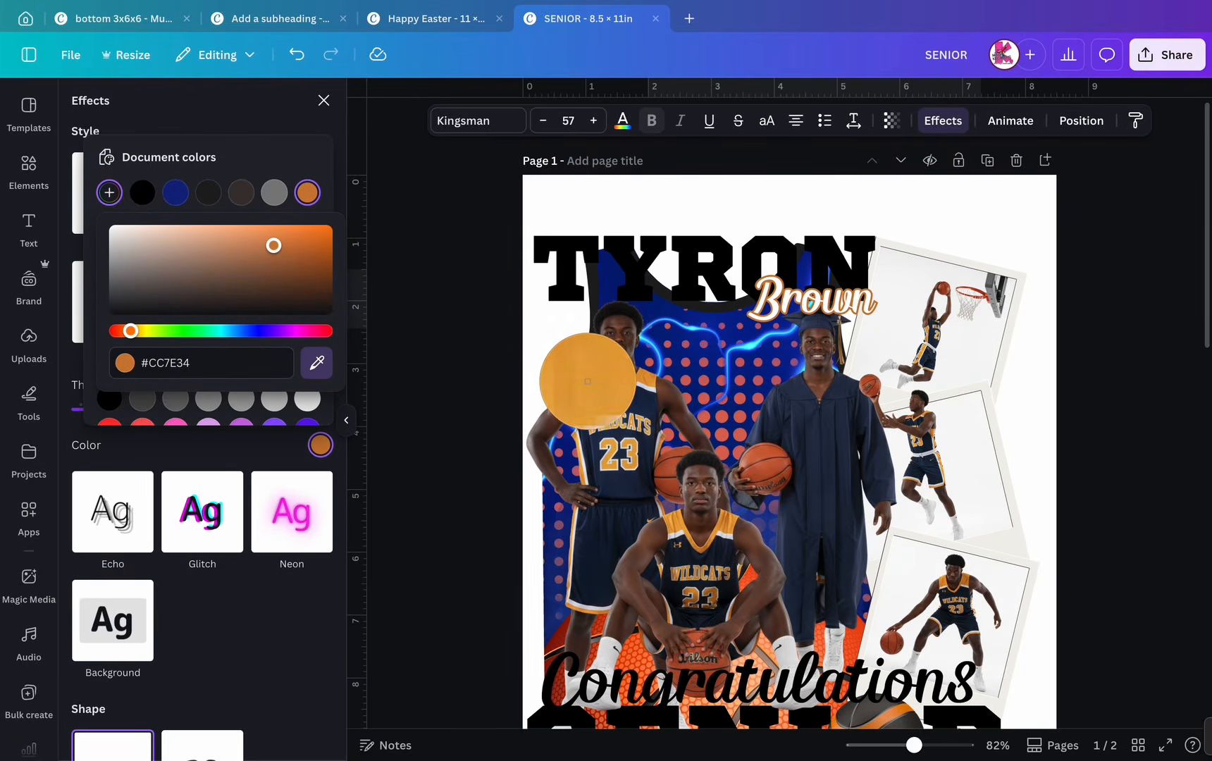
click(587, 384)
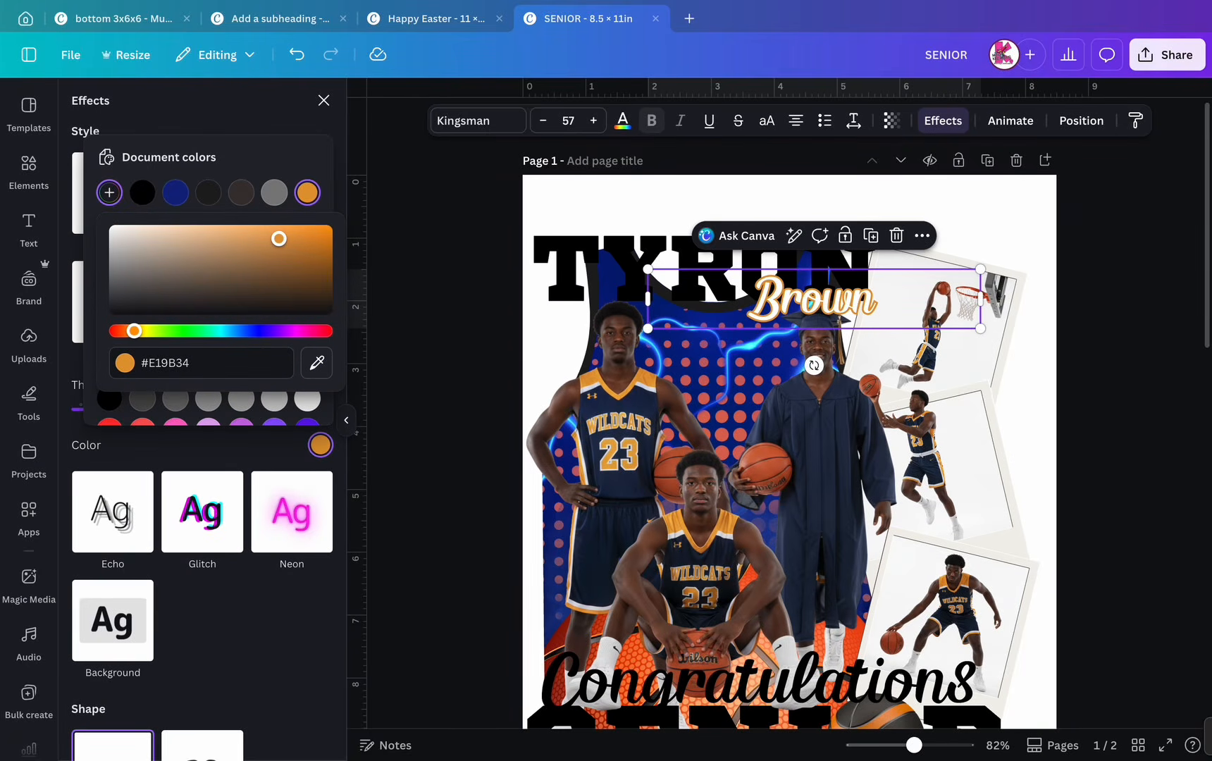
click(218, 106)
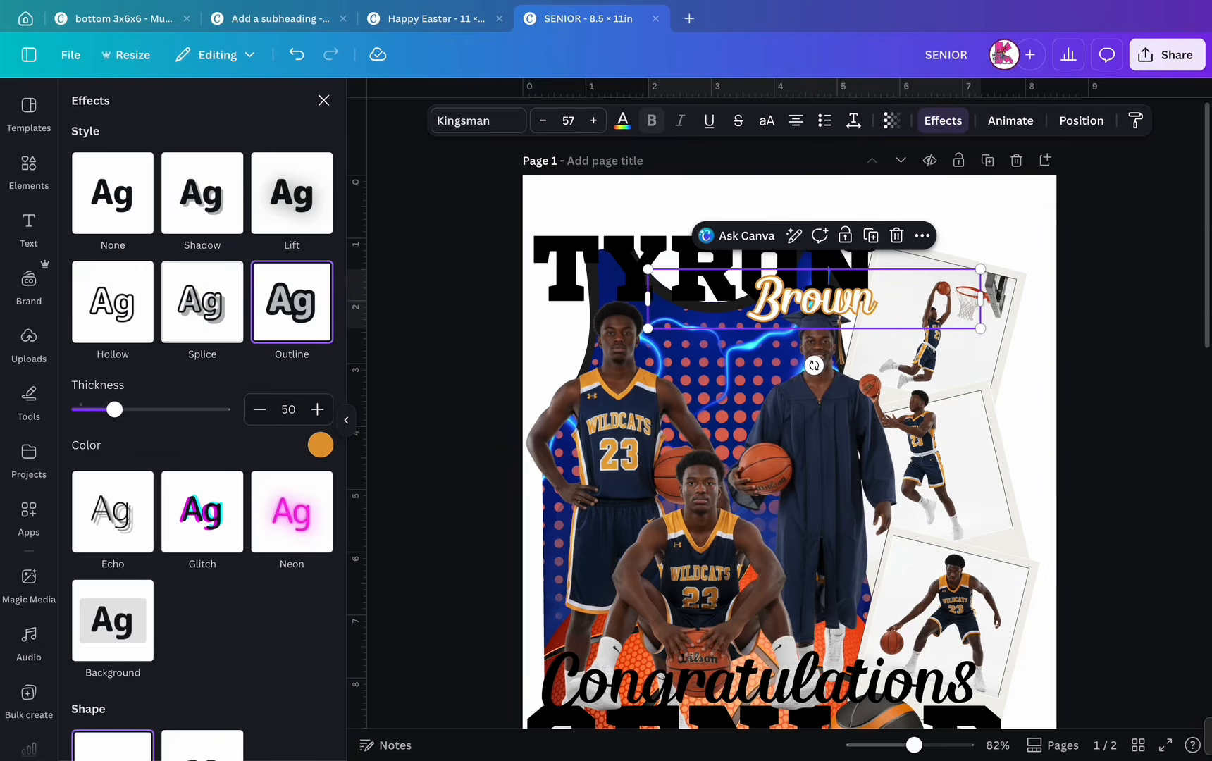
drag(115, 410, 136, 409)
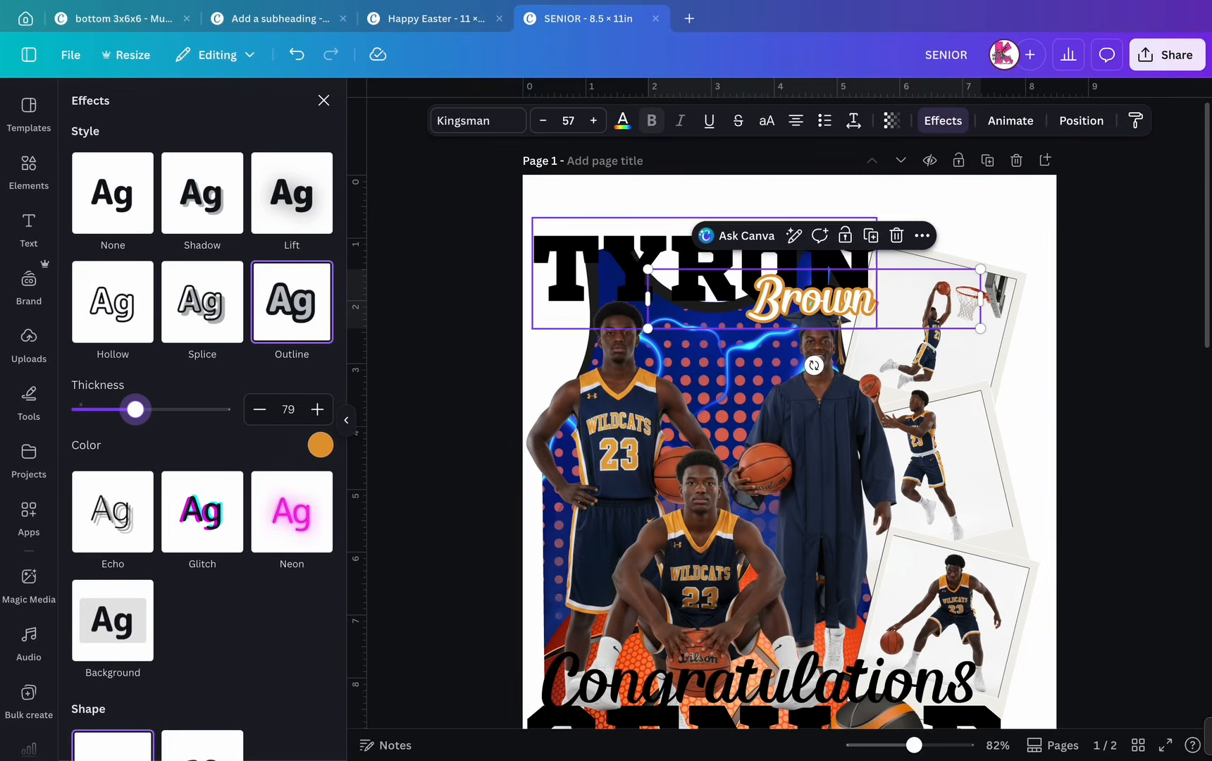
click(870, 236)
drag(821, 310, 810, 300)
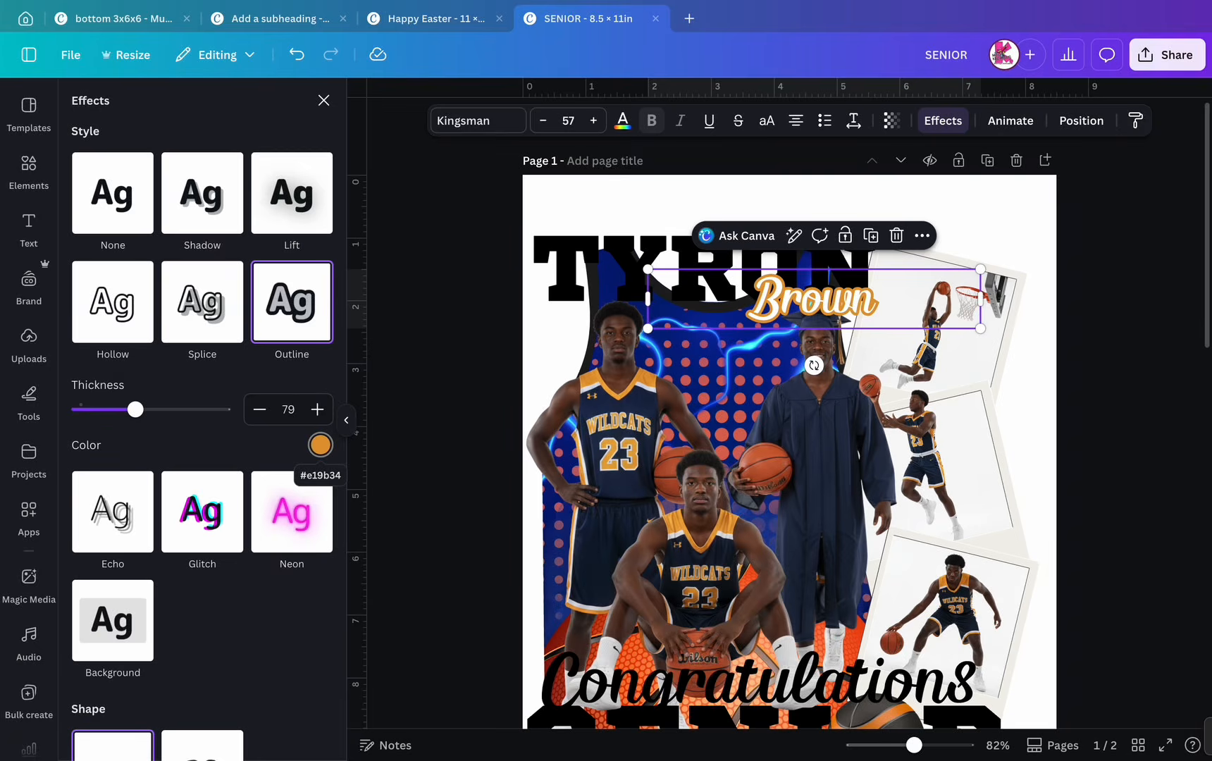
click(320, 444)
click(175, 193)
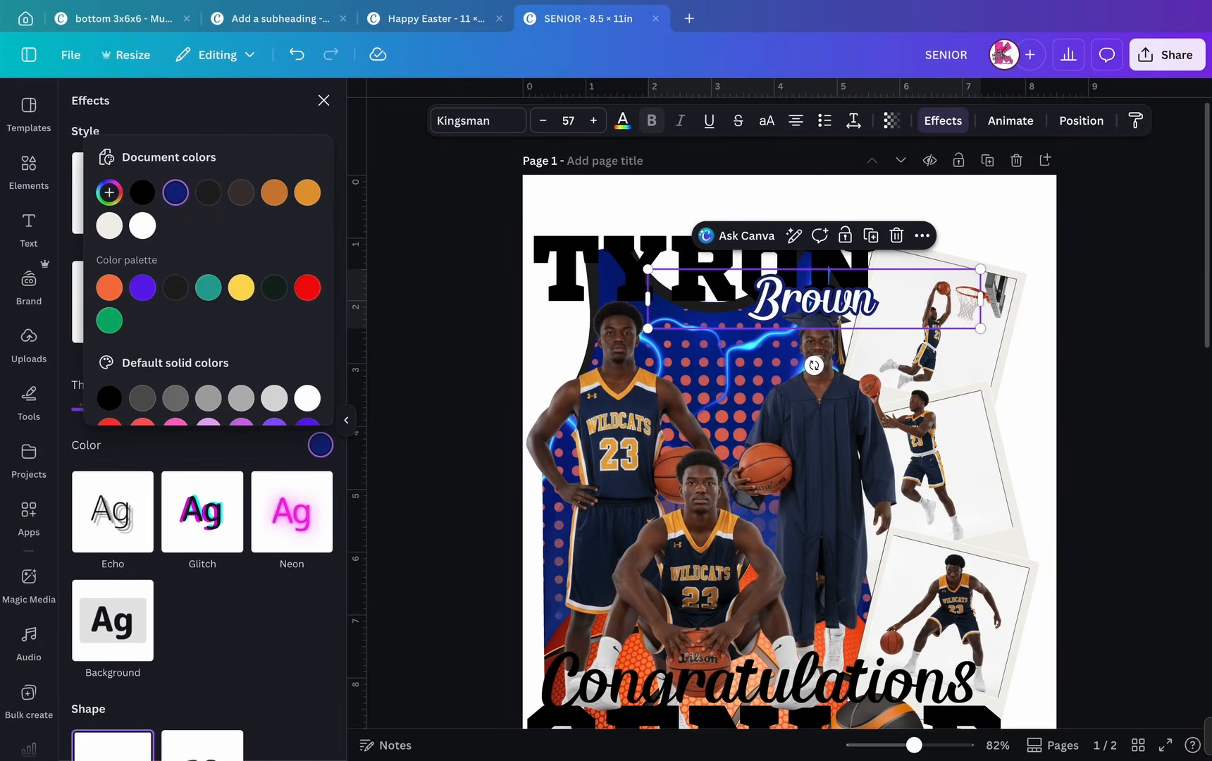
drag(135, 409, 109, 408)
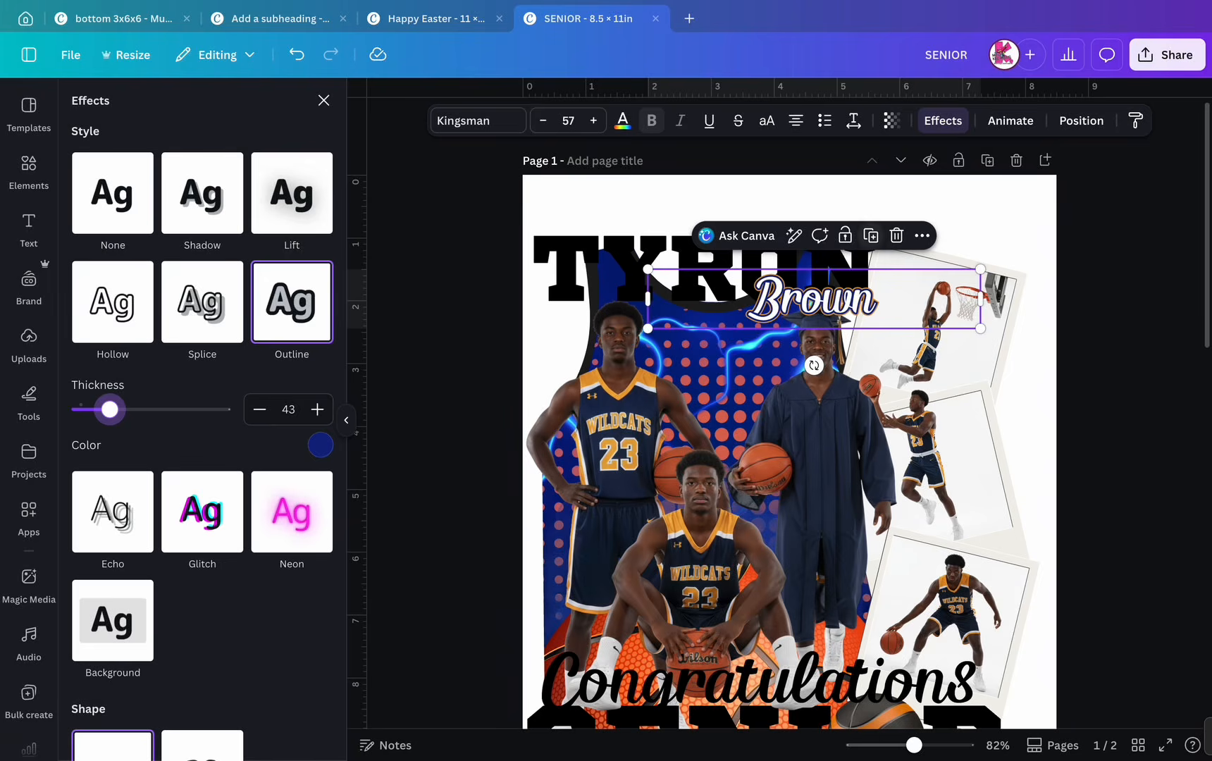
click(203, 192)
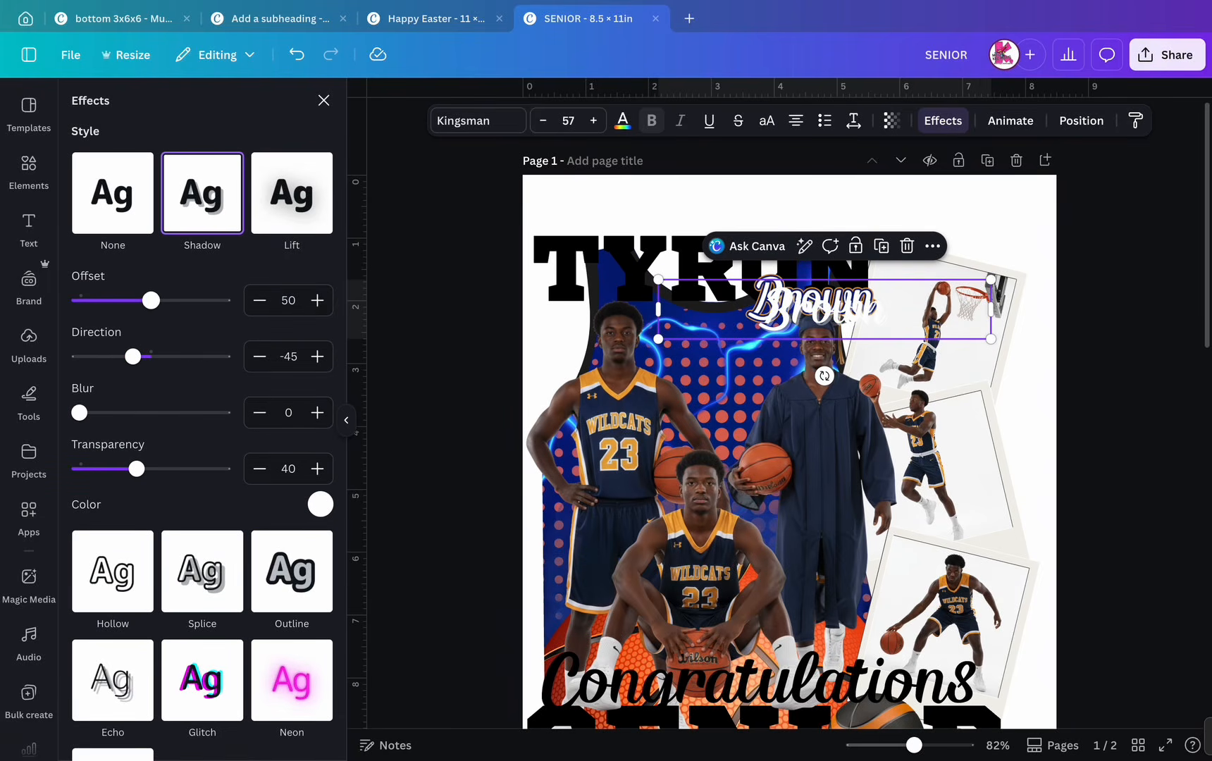
click(320, 504)
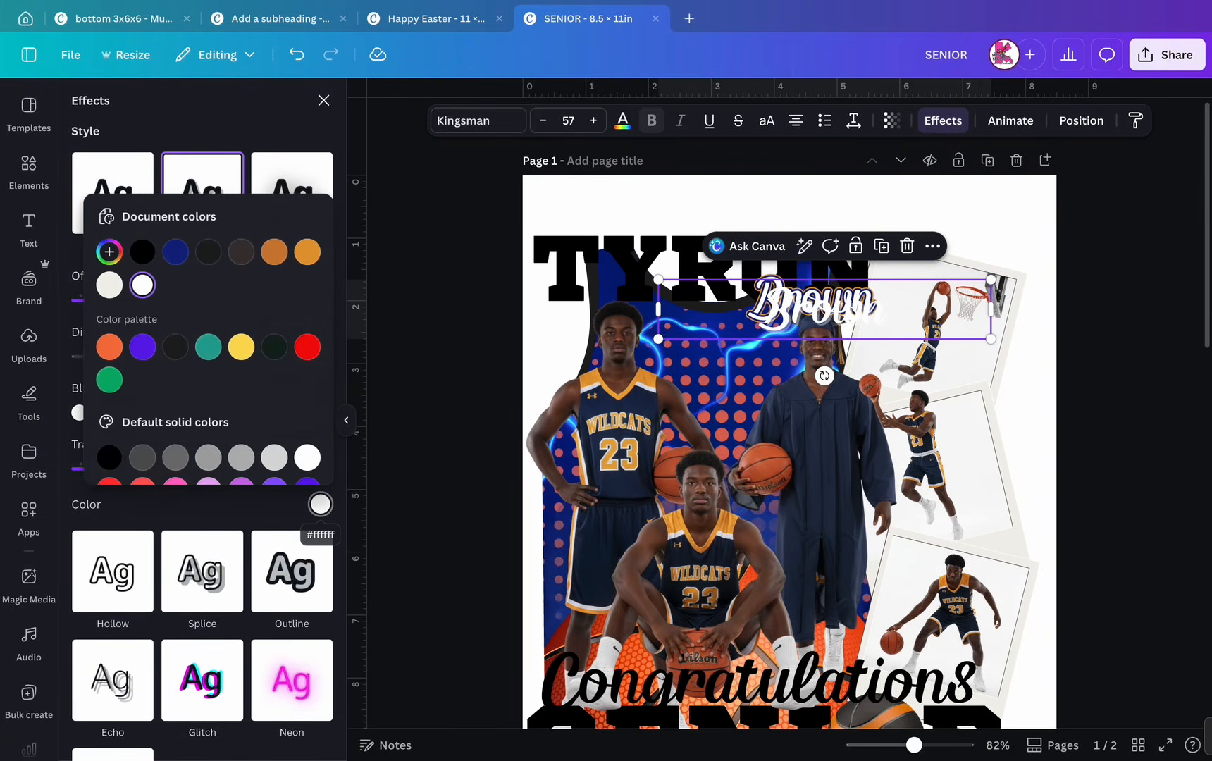
click(142, 252)
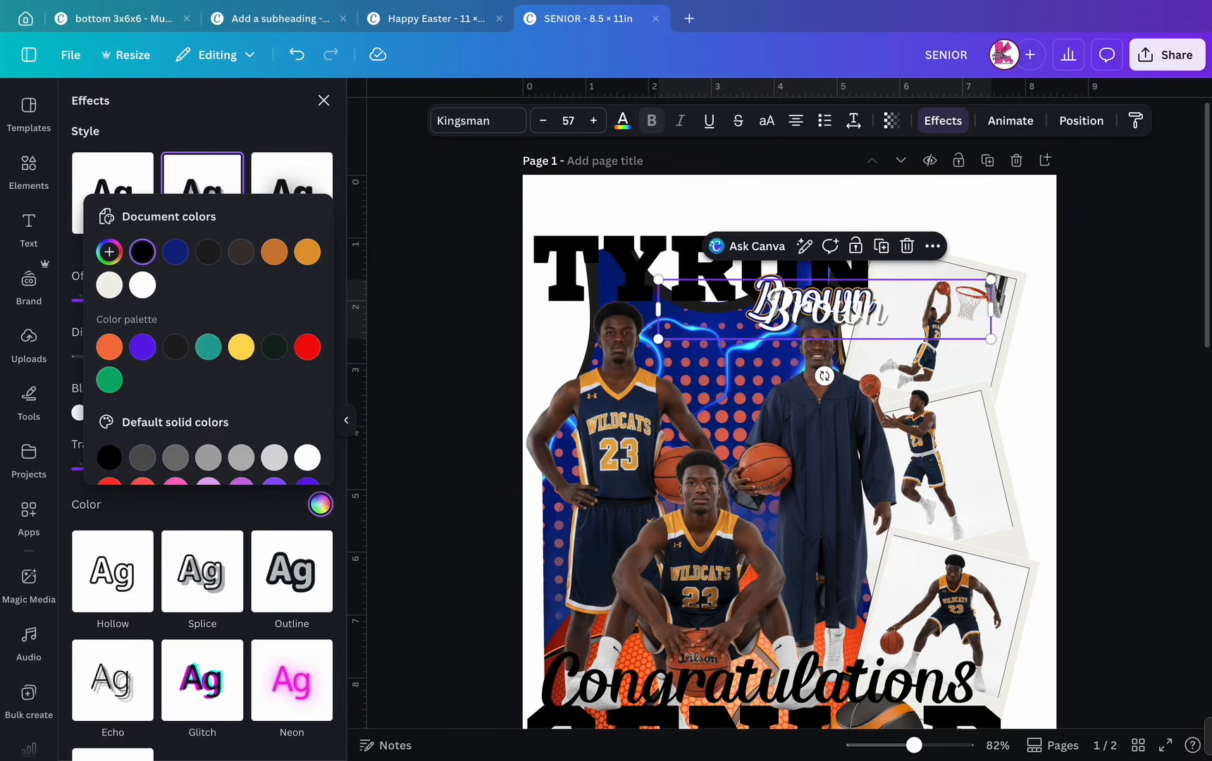
key(Escape)
drag(152, 300, 113, 300)
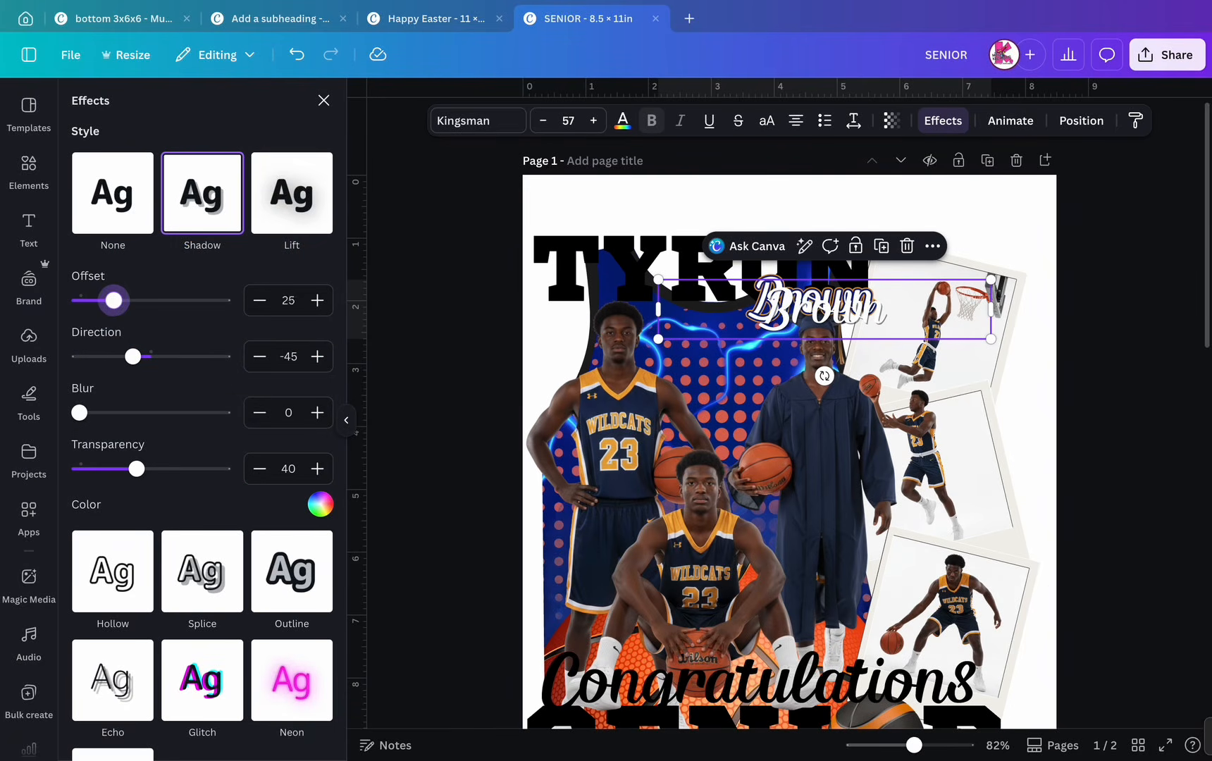
drag(824, 308, 814, 298)
scroll(830, 306, up, 10)
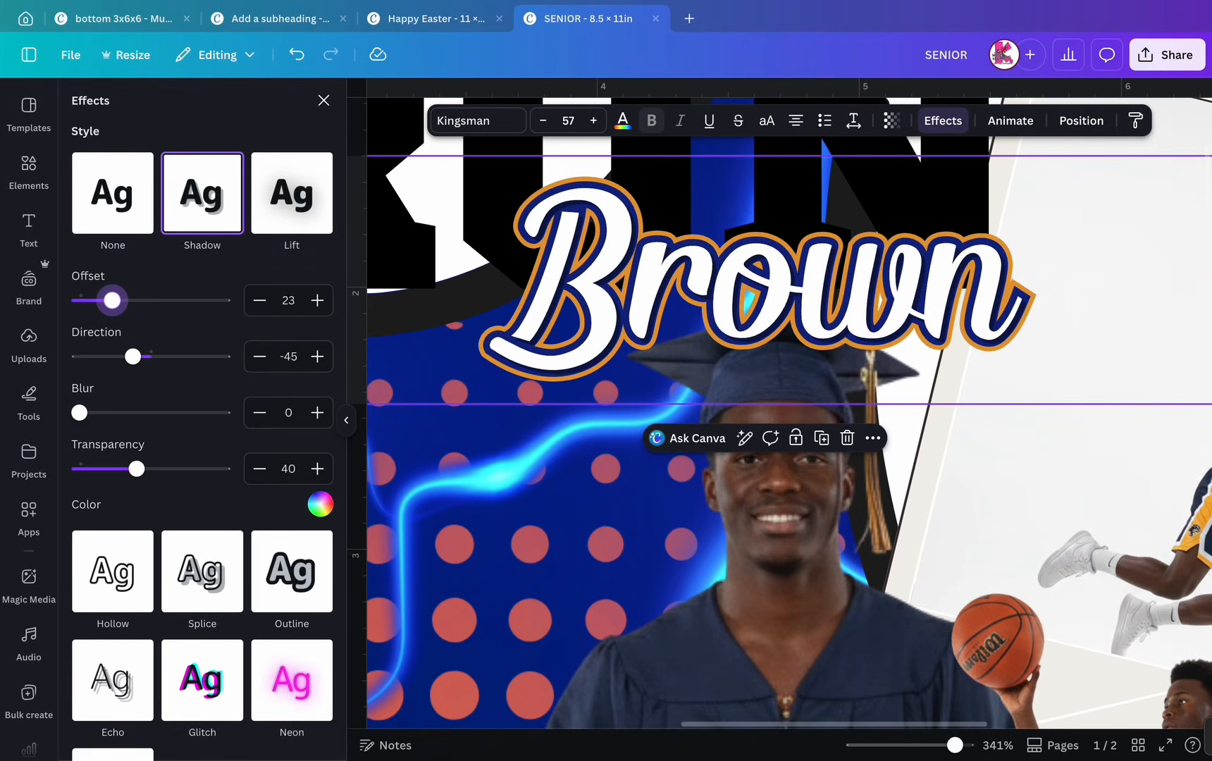
mouse_move(137, 468)
mouse_down()
mouse_move(176, 469)
mouse_move(160, 468)
mouse_up()
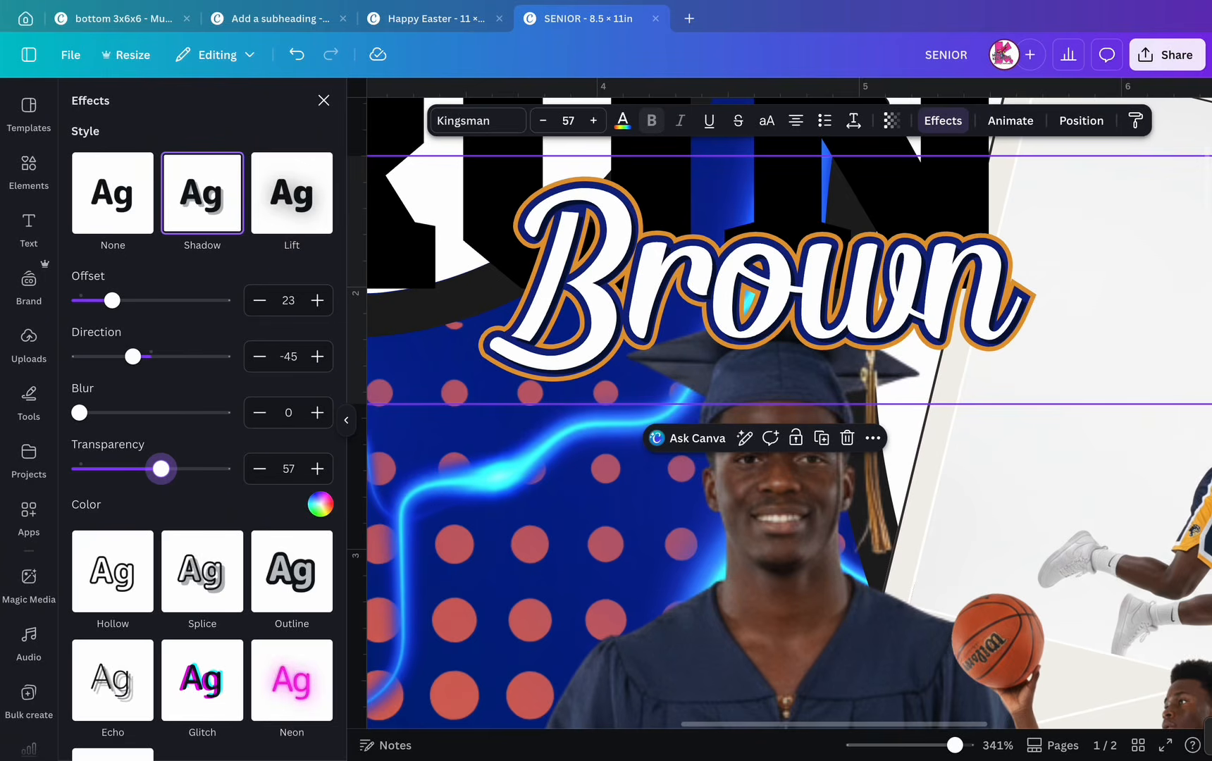
scroll(861, 357, down, 6)
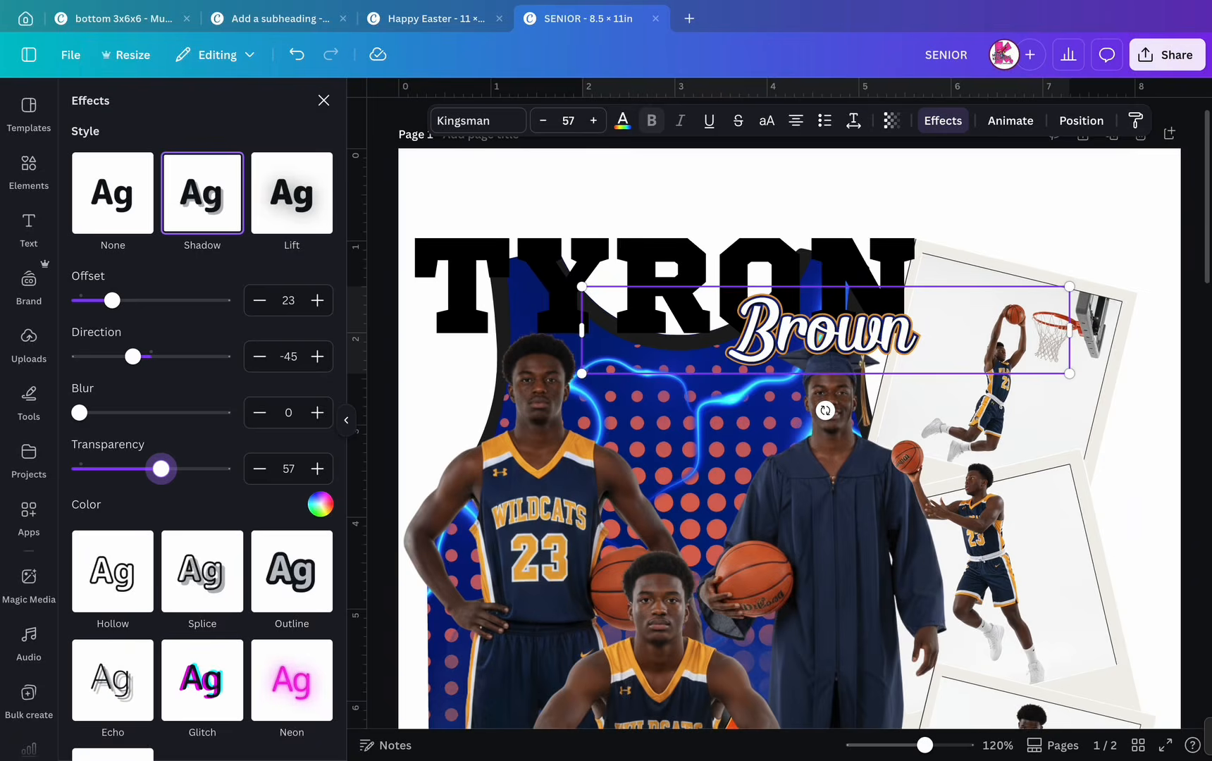
scroll(860, 358, down, 2)
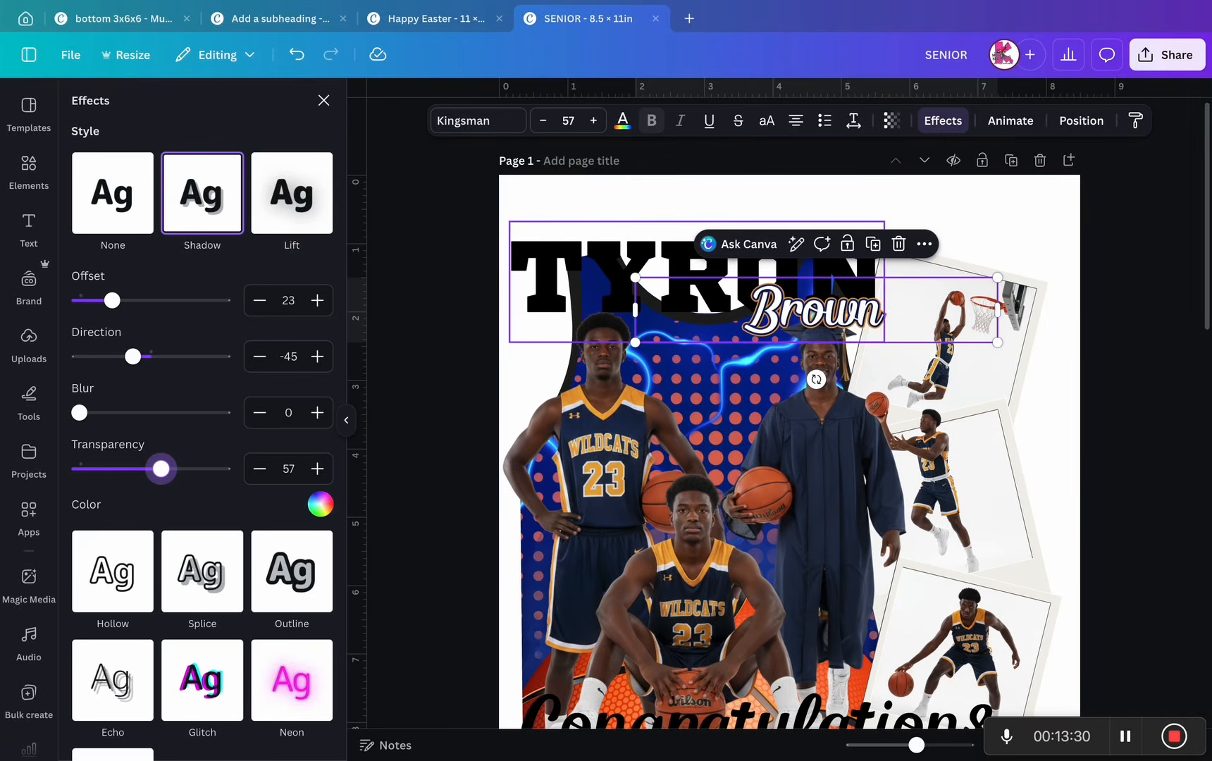
click(612, 277)
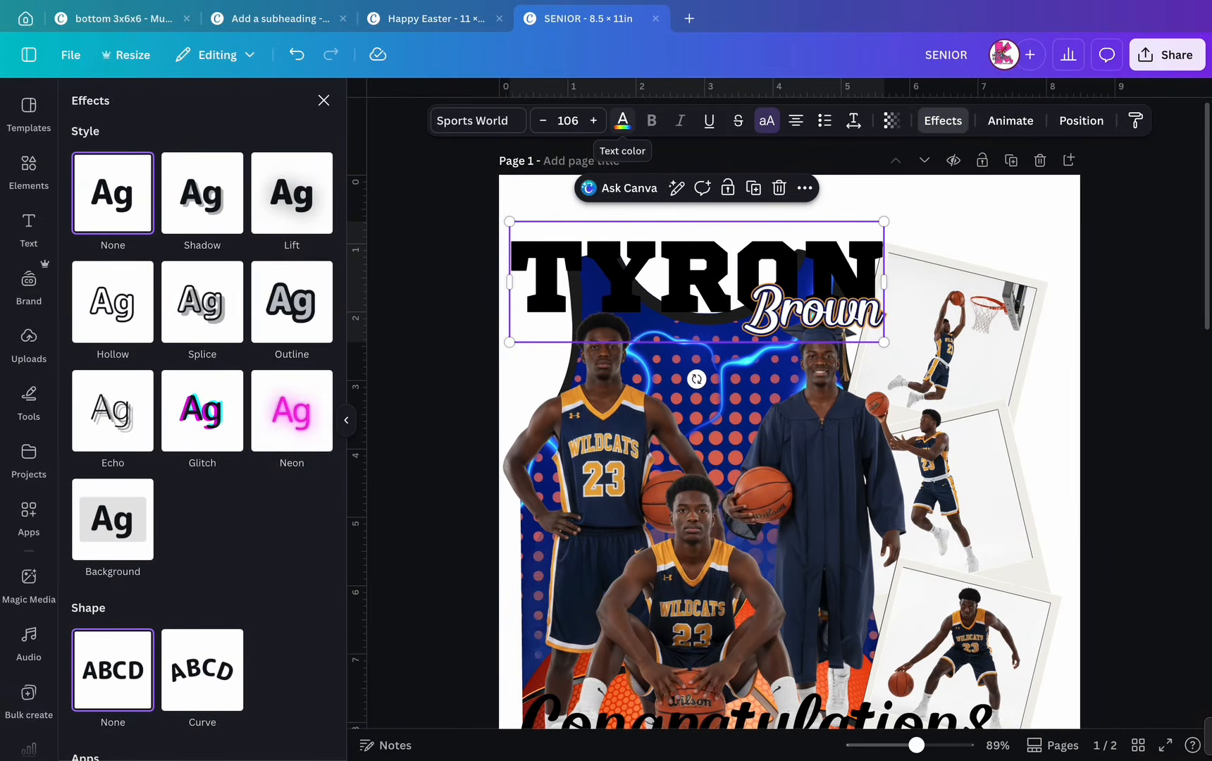
click(623, 121)
click(163, 219)
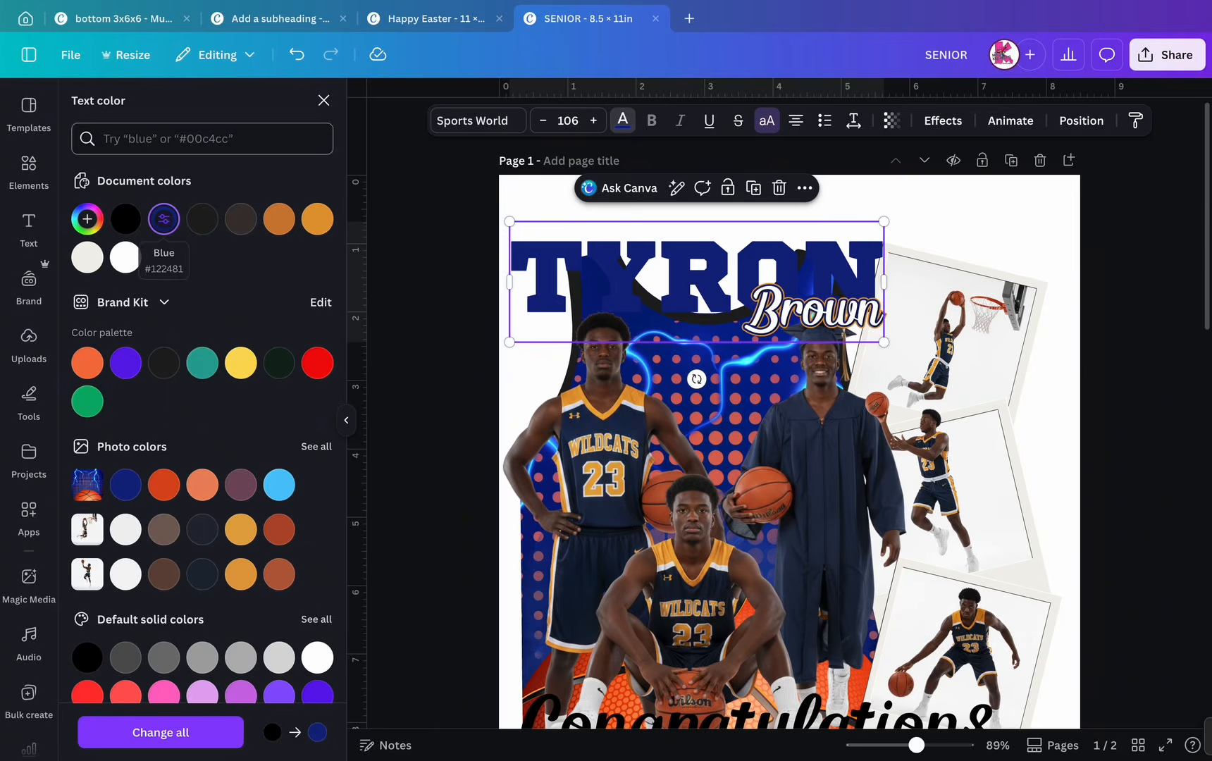
click(318, 219)
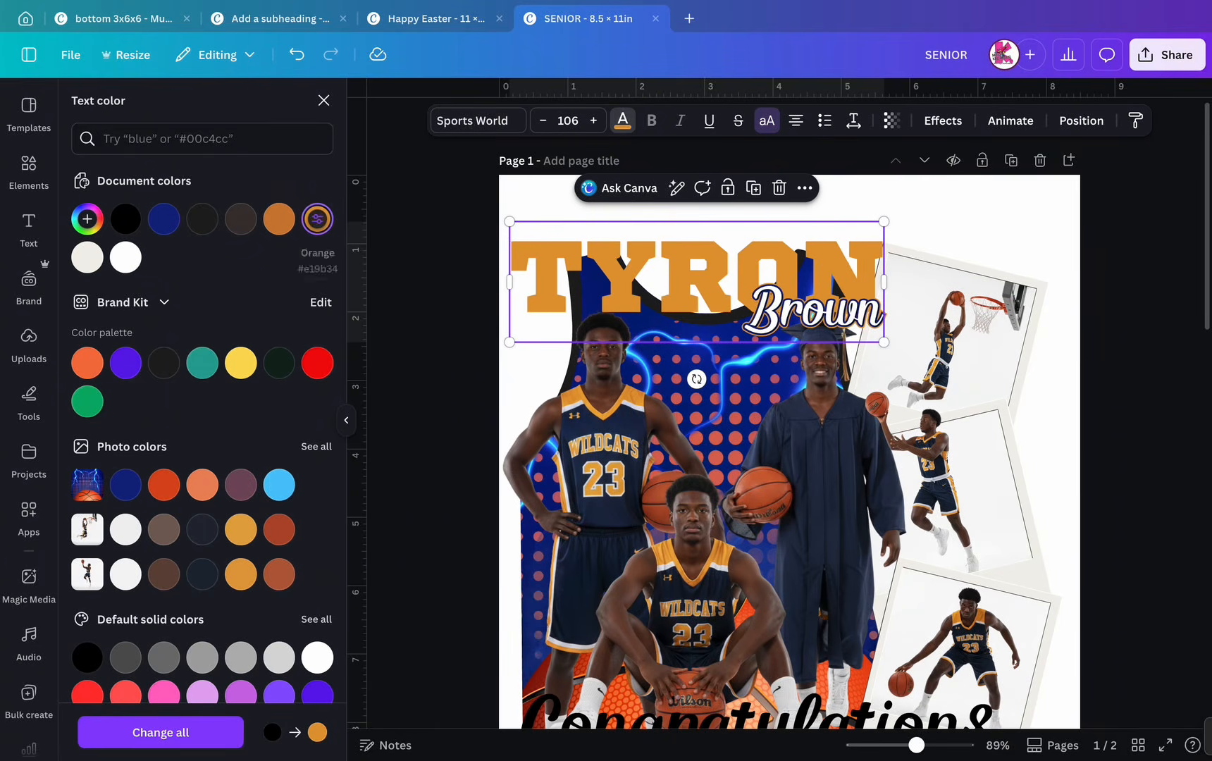
click(942, 121)
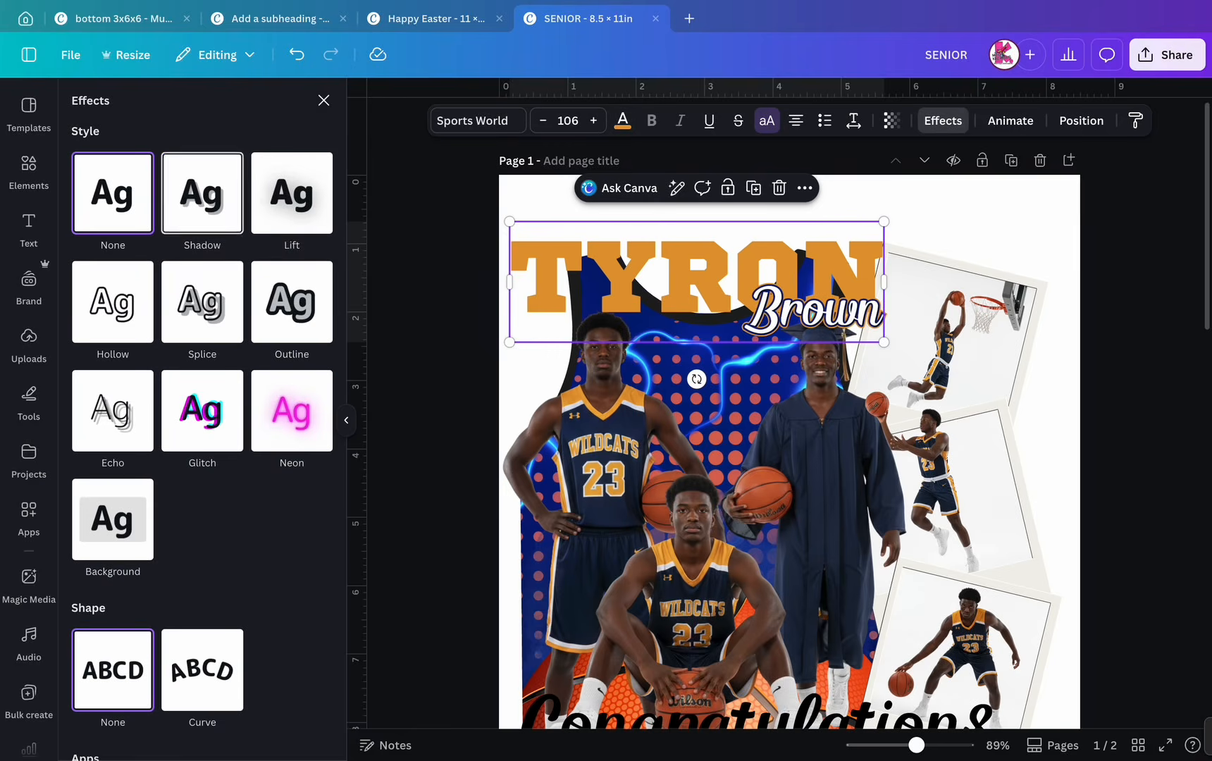
click(292, 302)
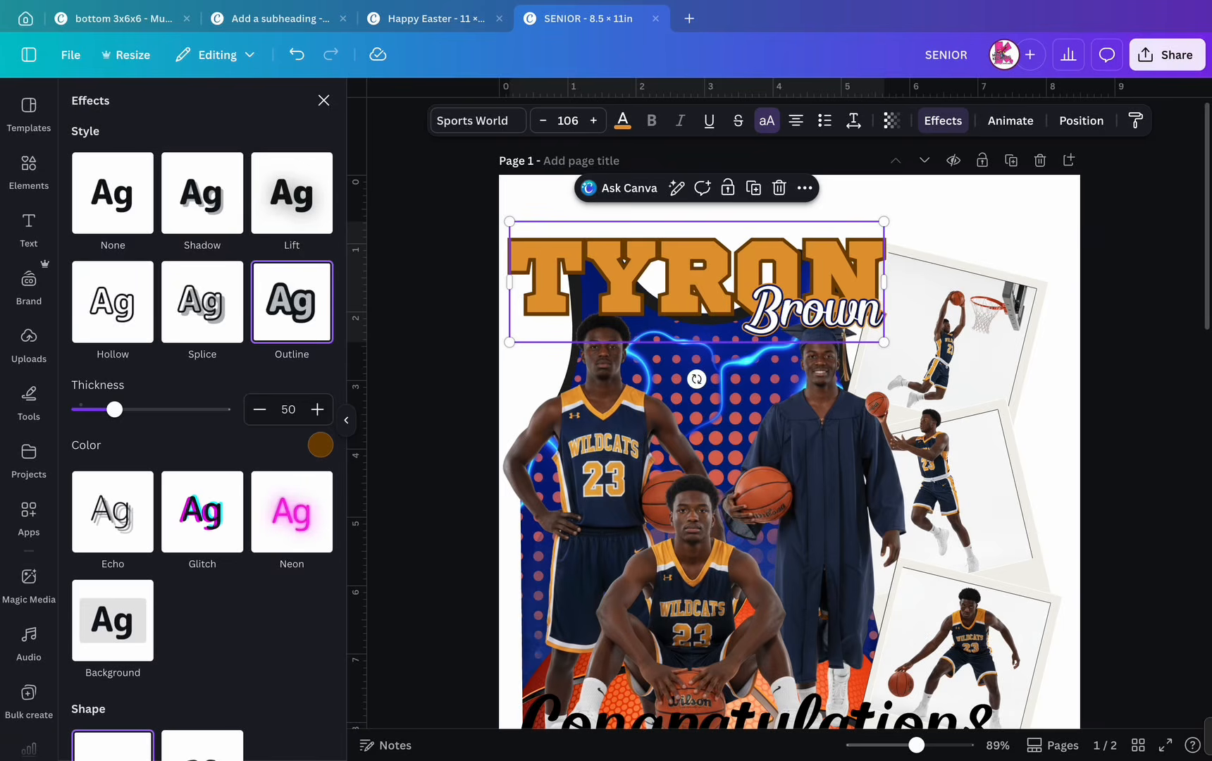
click(321, 444)
click(175, 192)
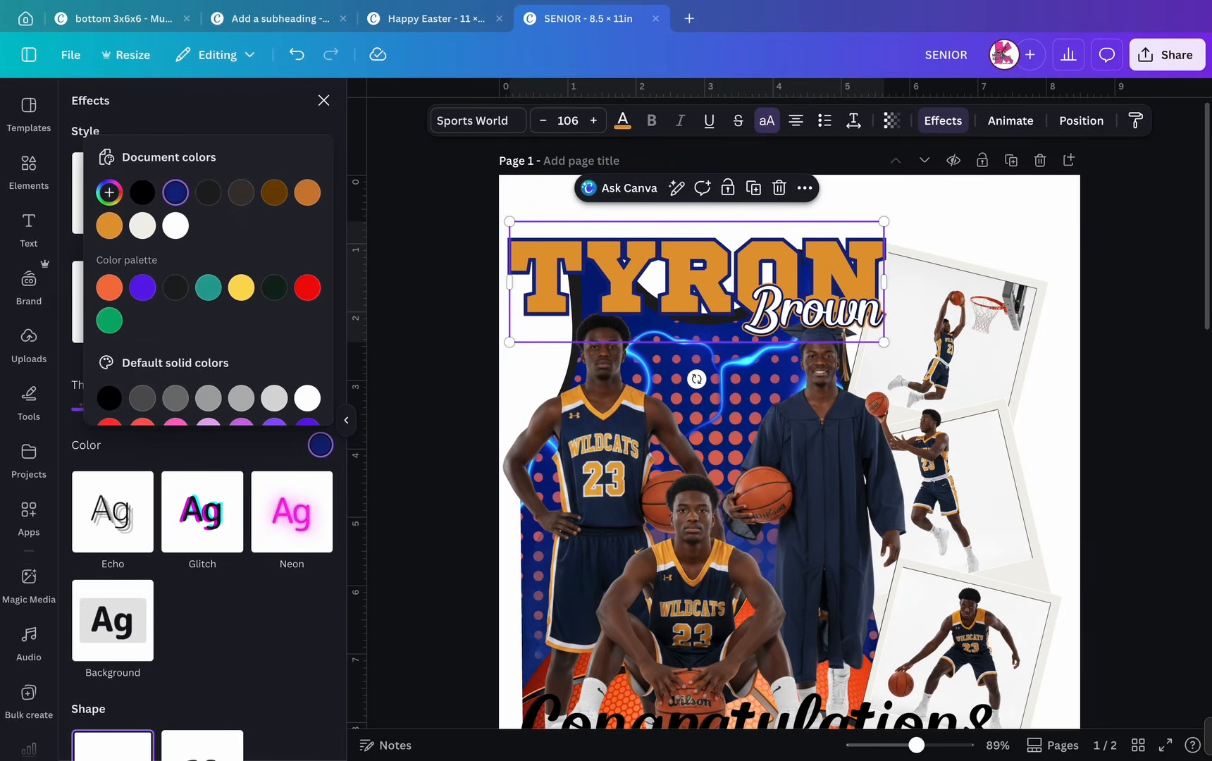
drag(883, 221, 884, 221)
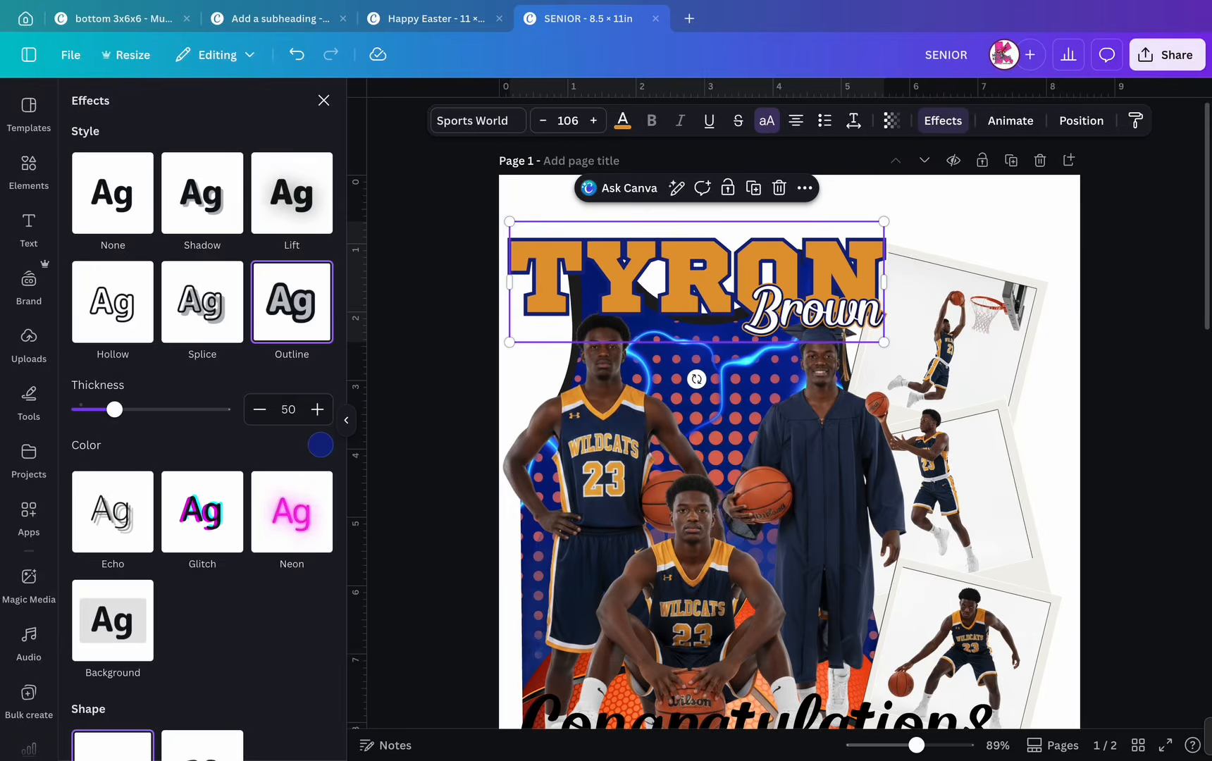
click(753, 188)
click(113, 301)
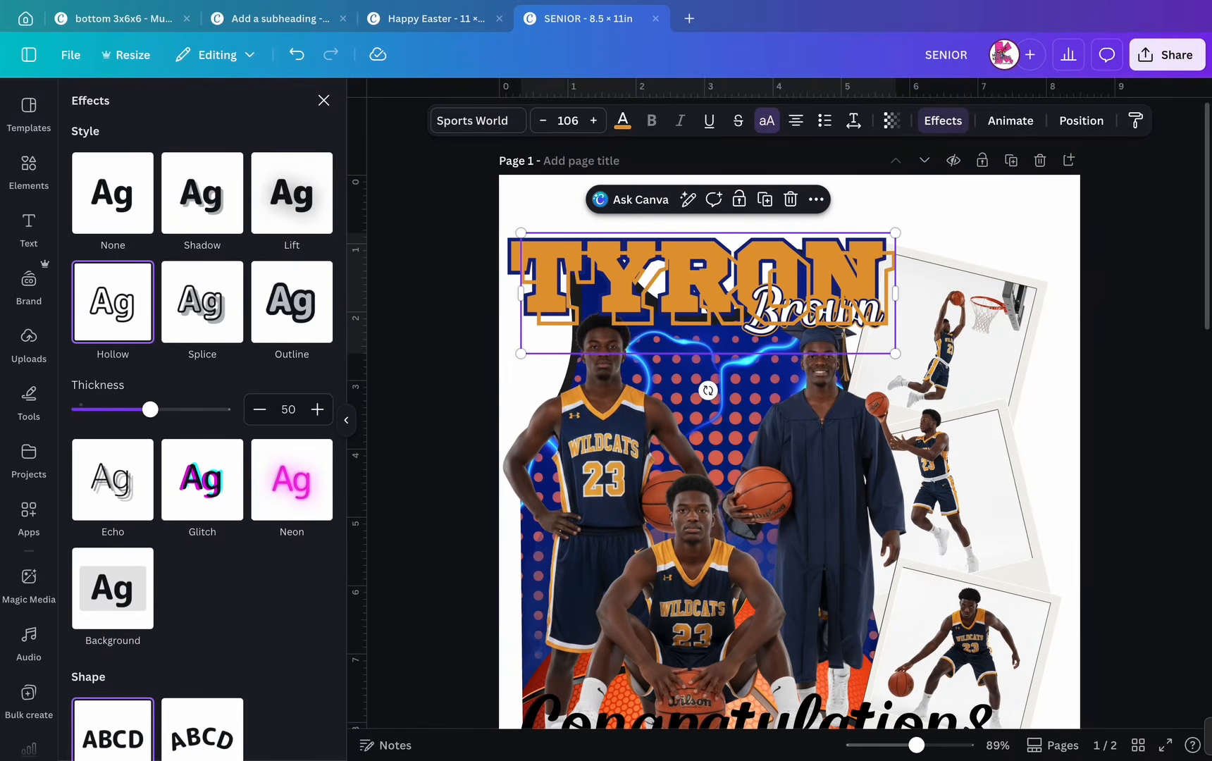
drag(150, 409, 121, 410)
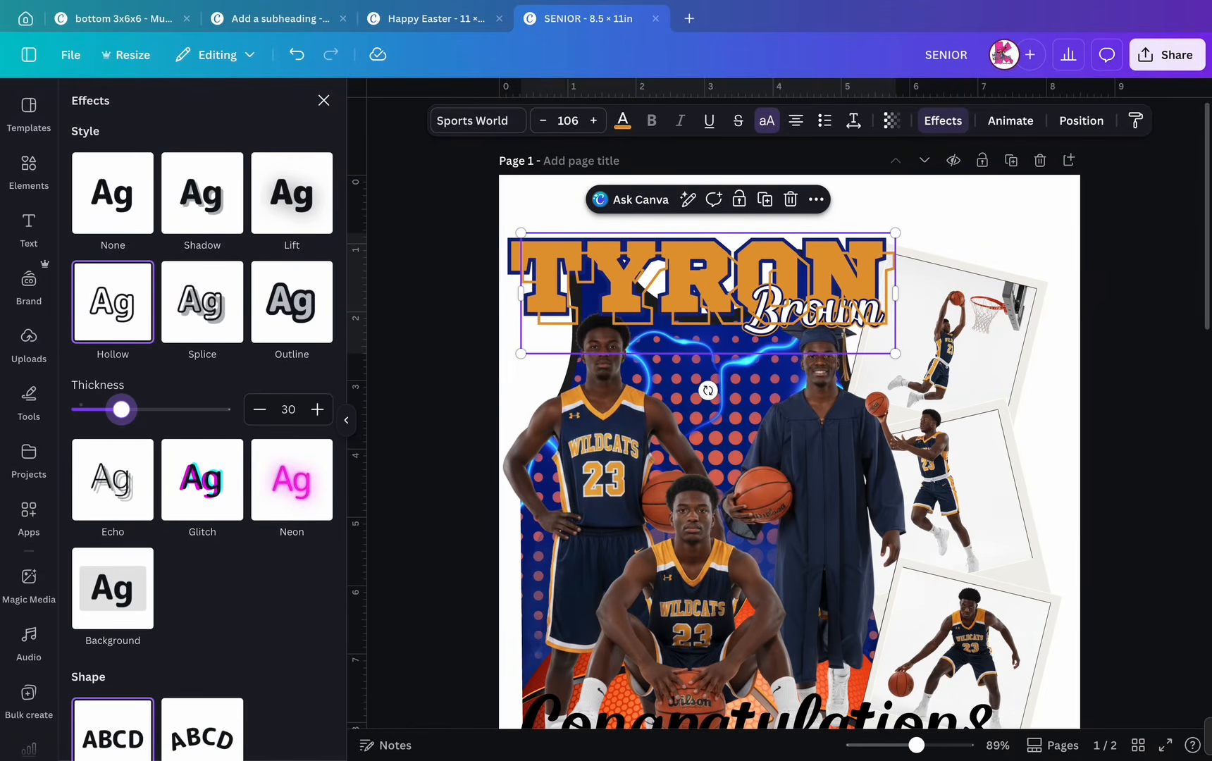
click(622, 120)
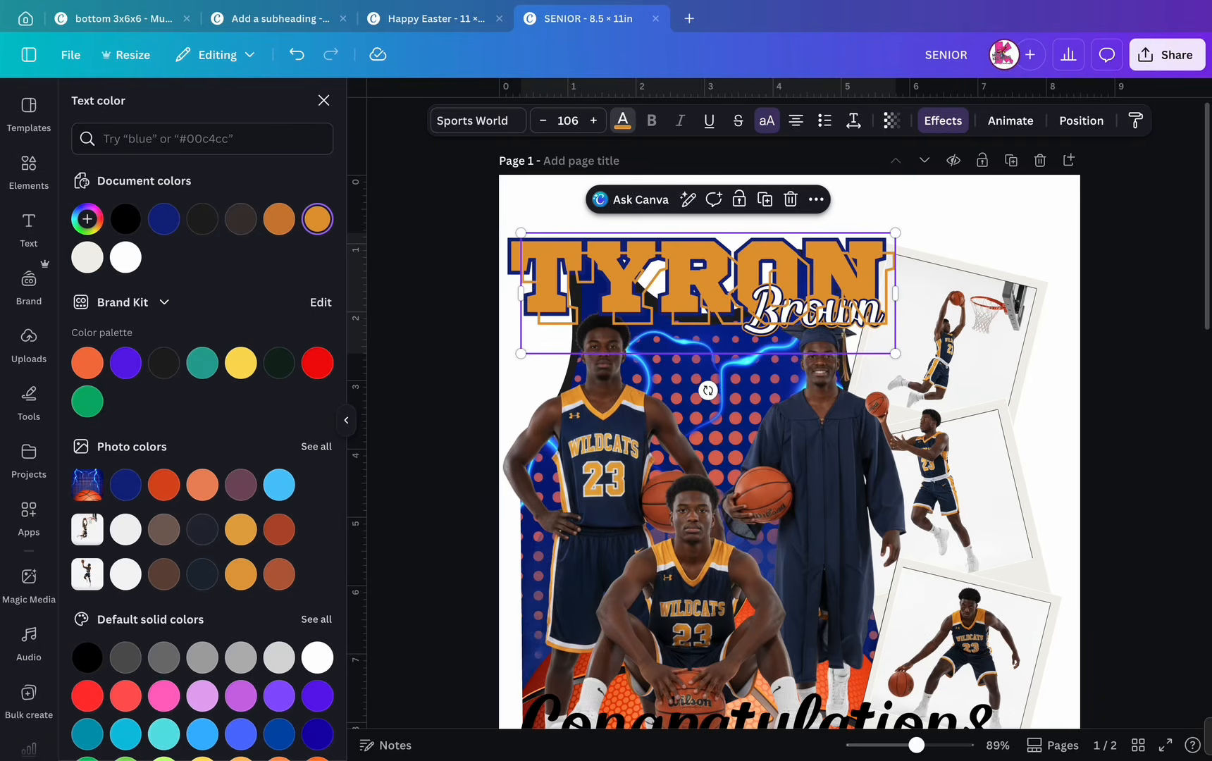
click(125, 257)
drag(705, 278, 696, 282)
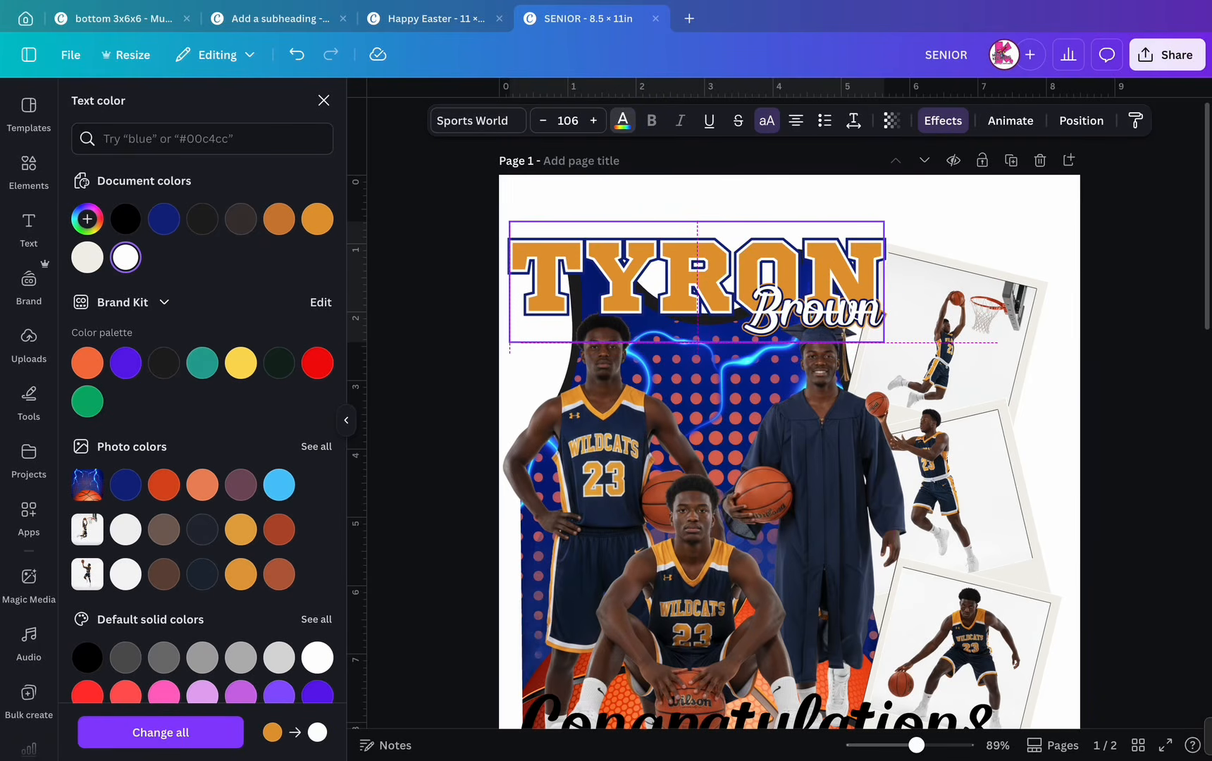
key(Escape)
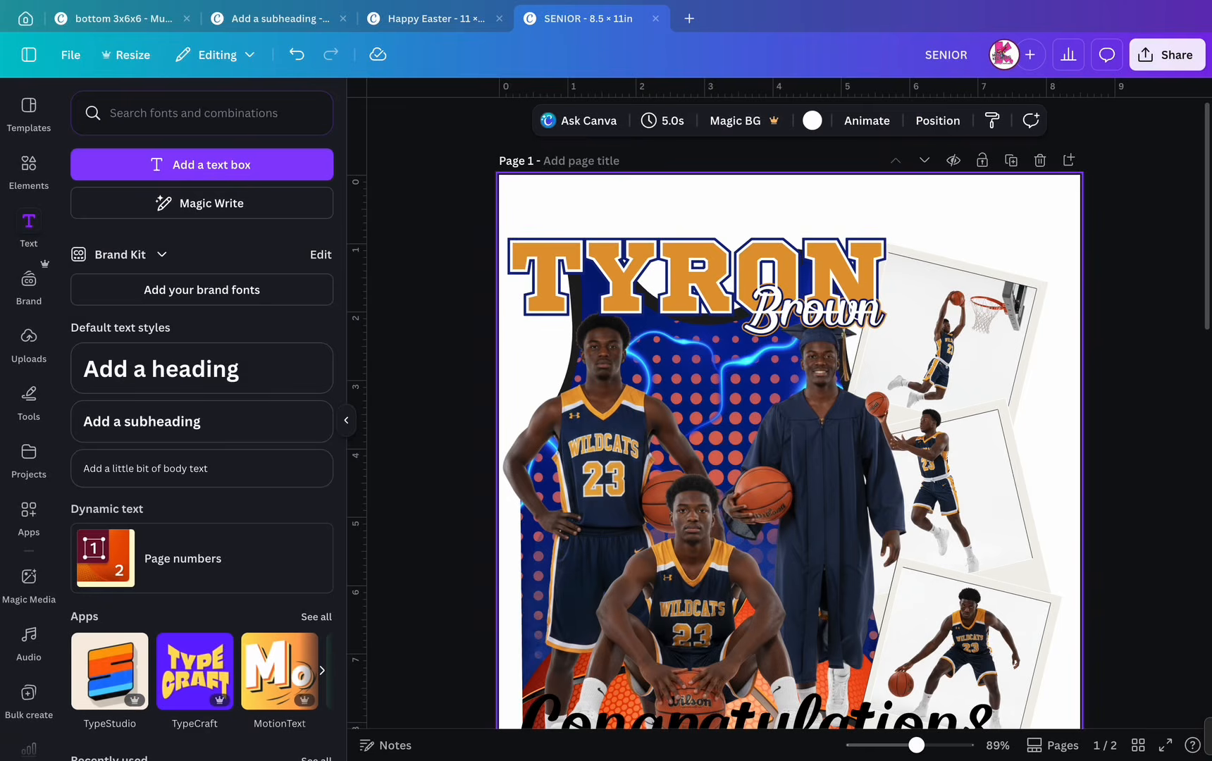
click(696, 281)
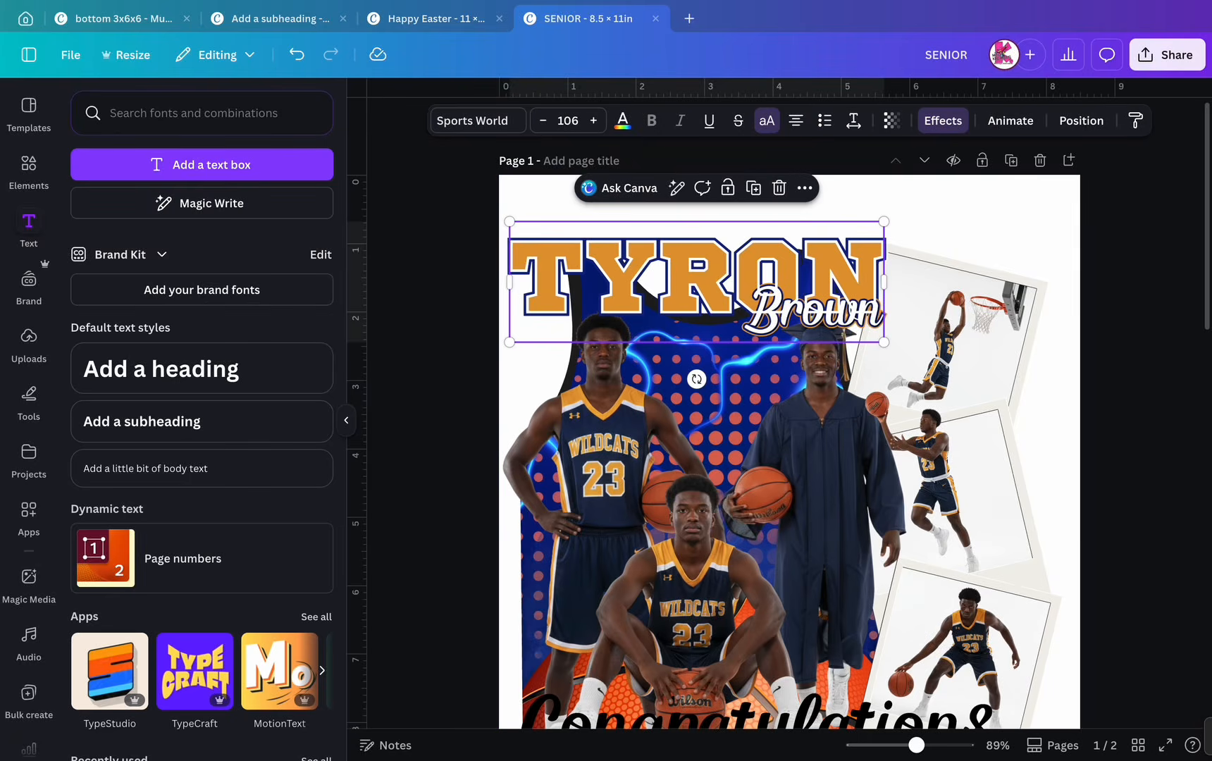
double_click(696, 282)
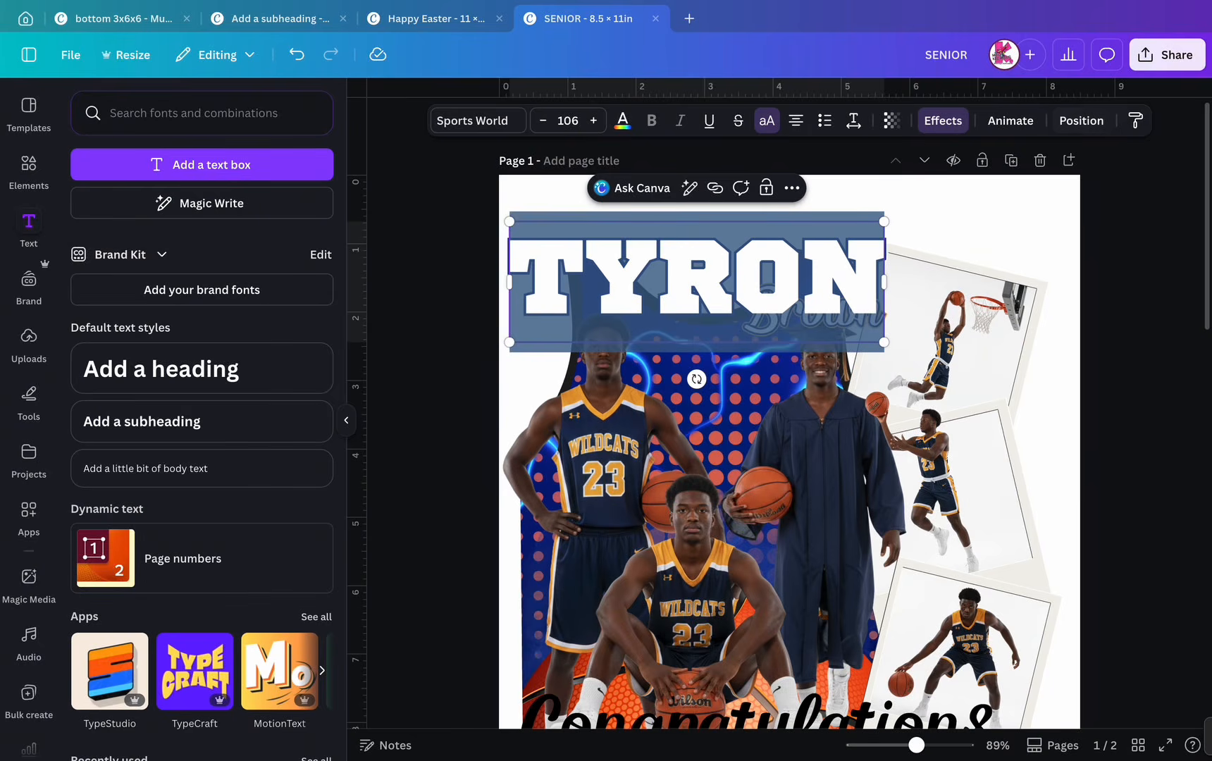
key(Escape)
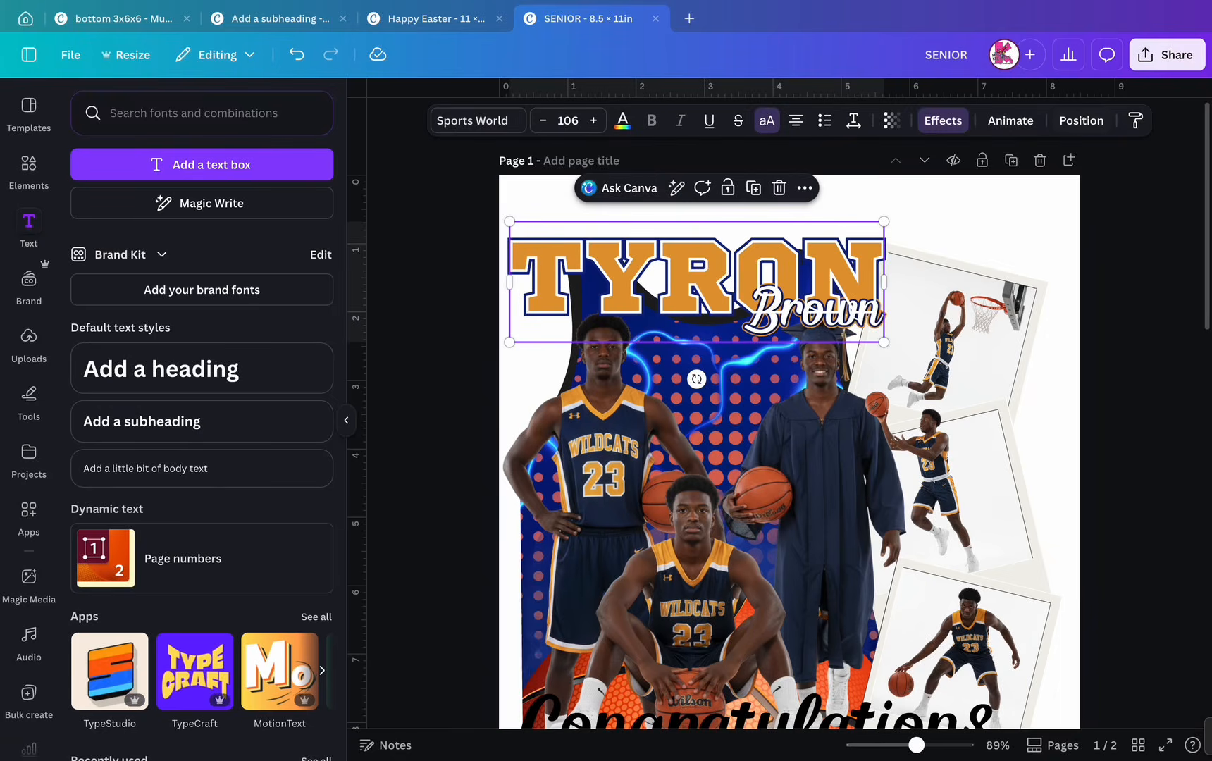
click(1081, 120)
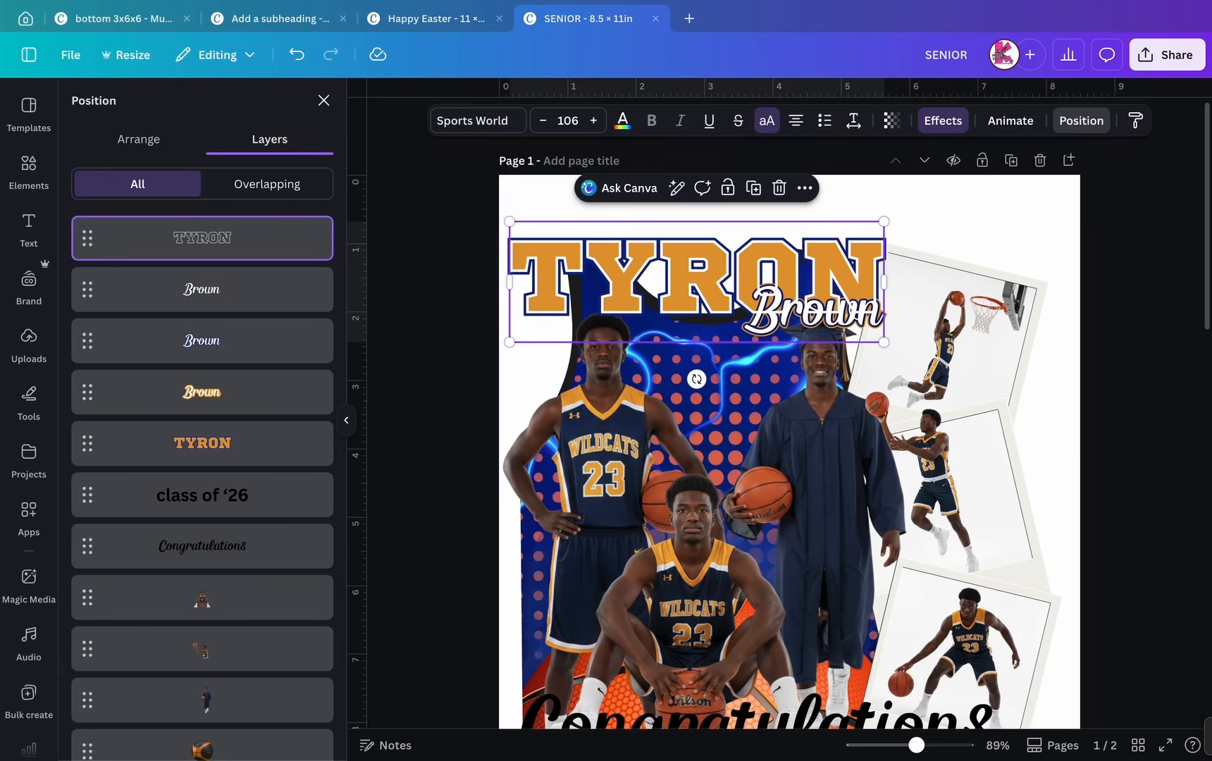
drag(202, 237, 202, 391)
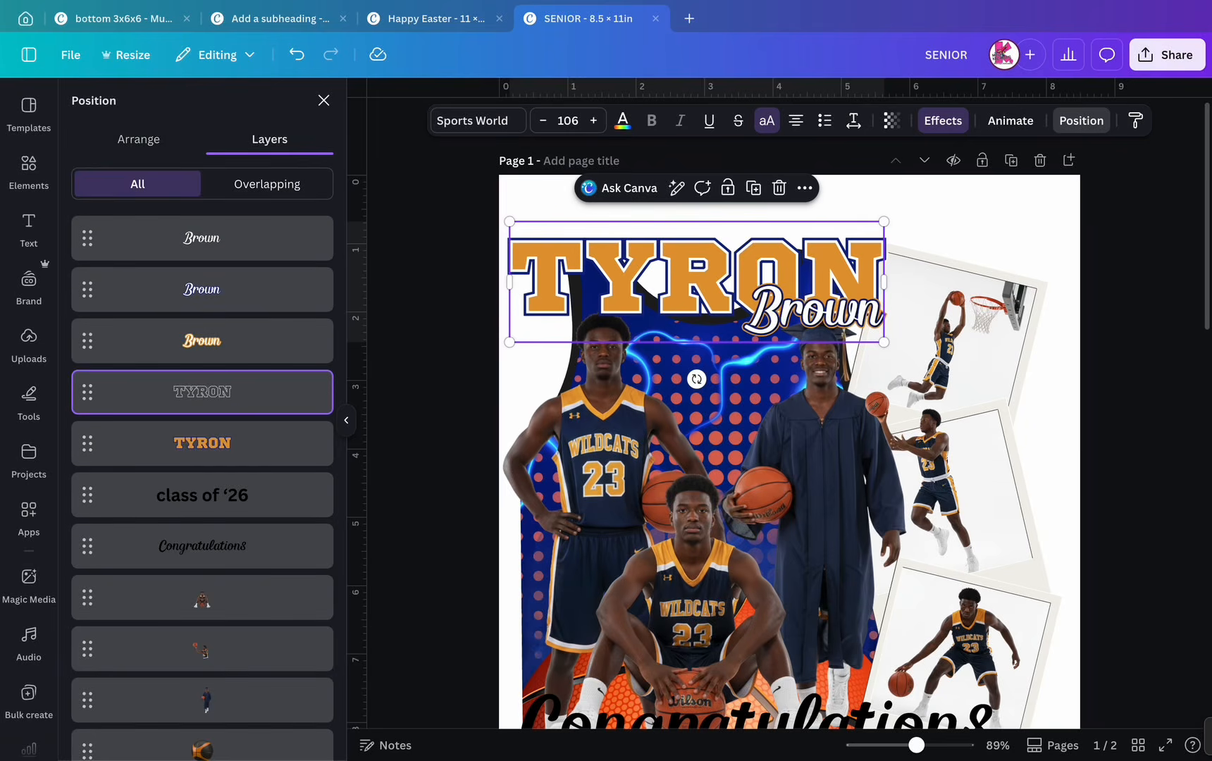
click(323, 100)
click(1143, 282)
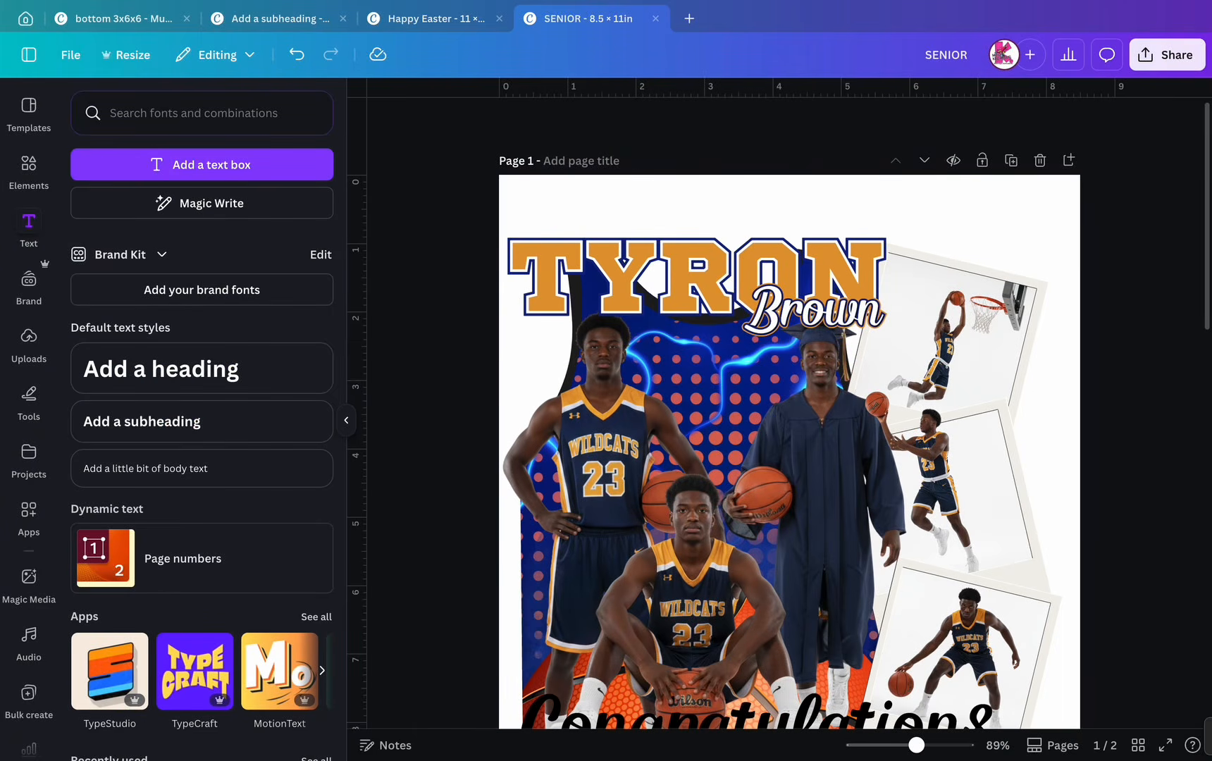
scroll(789, 394, down, 6)
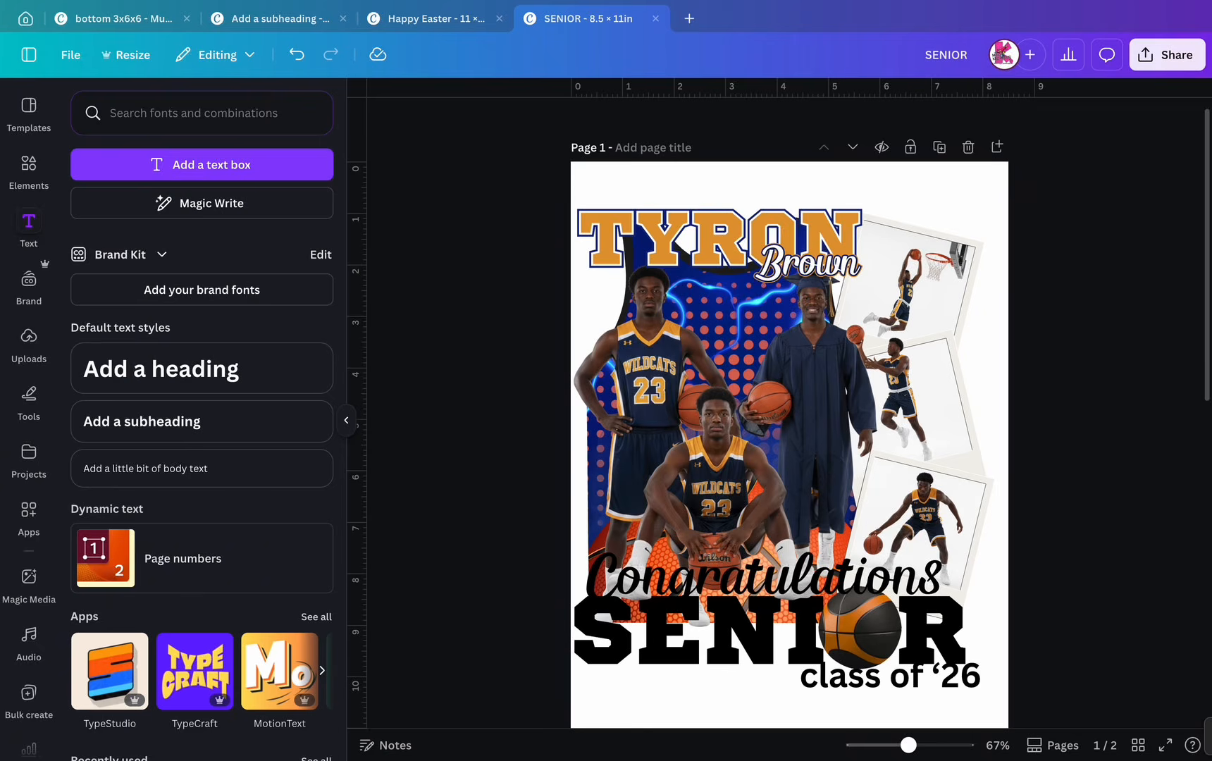
scroll(803, 256, up, 5)
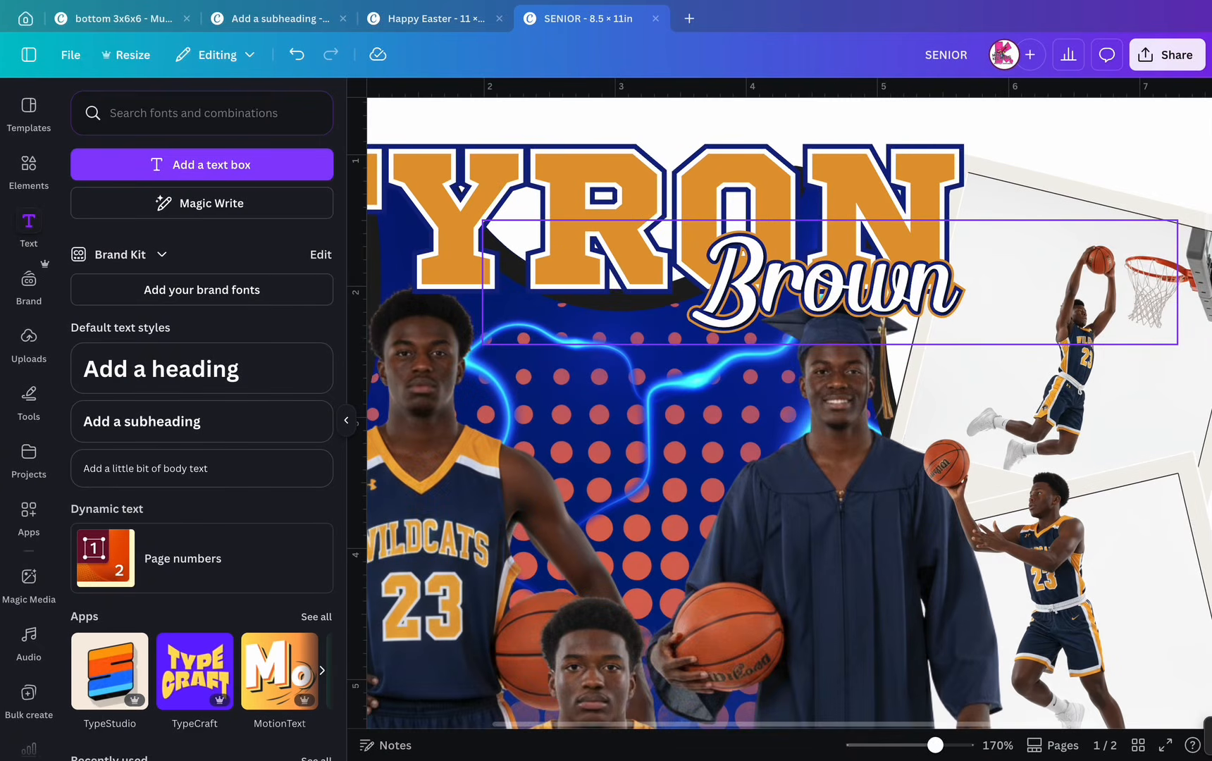
click(817, 283)
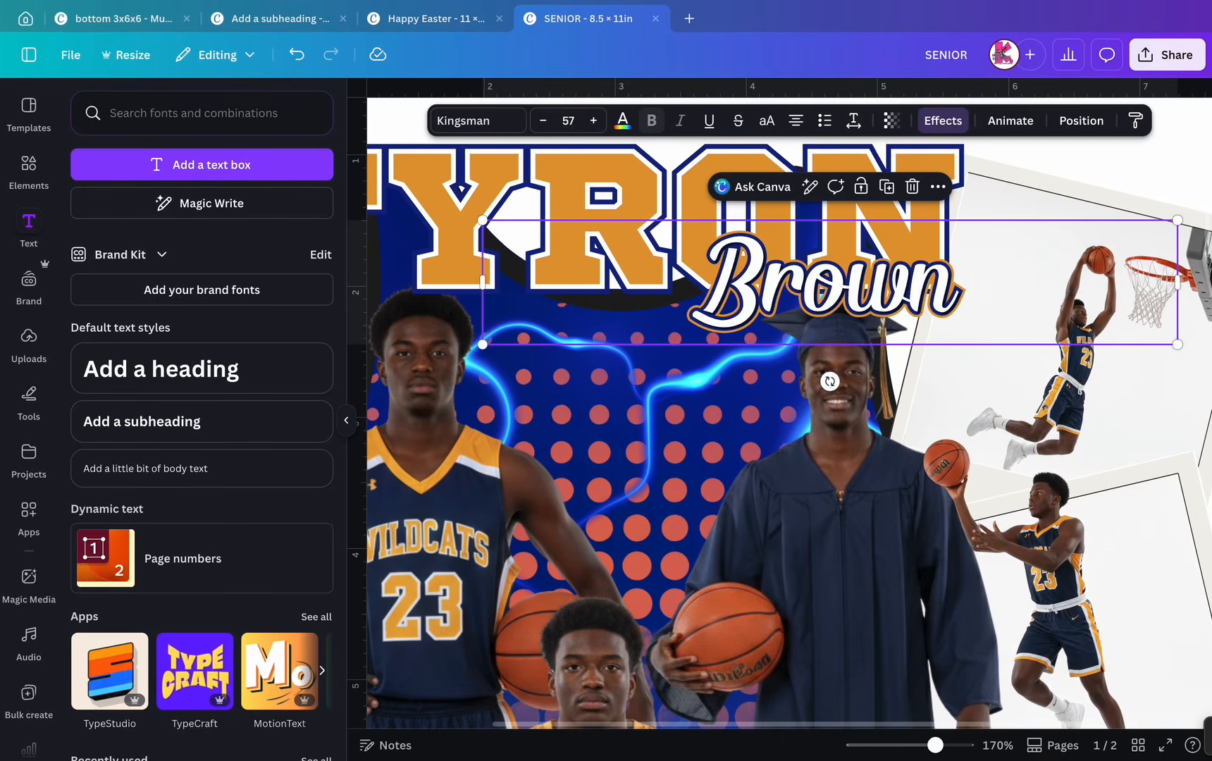
click(817, 284)
click(1081, 121)
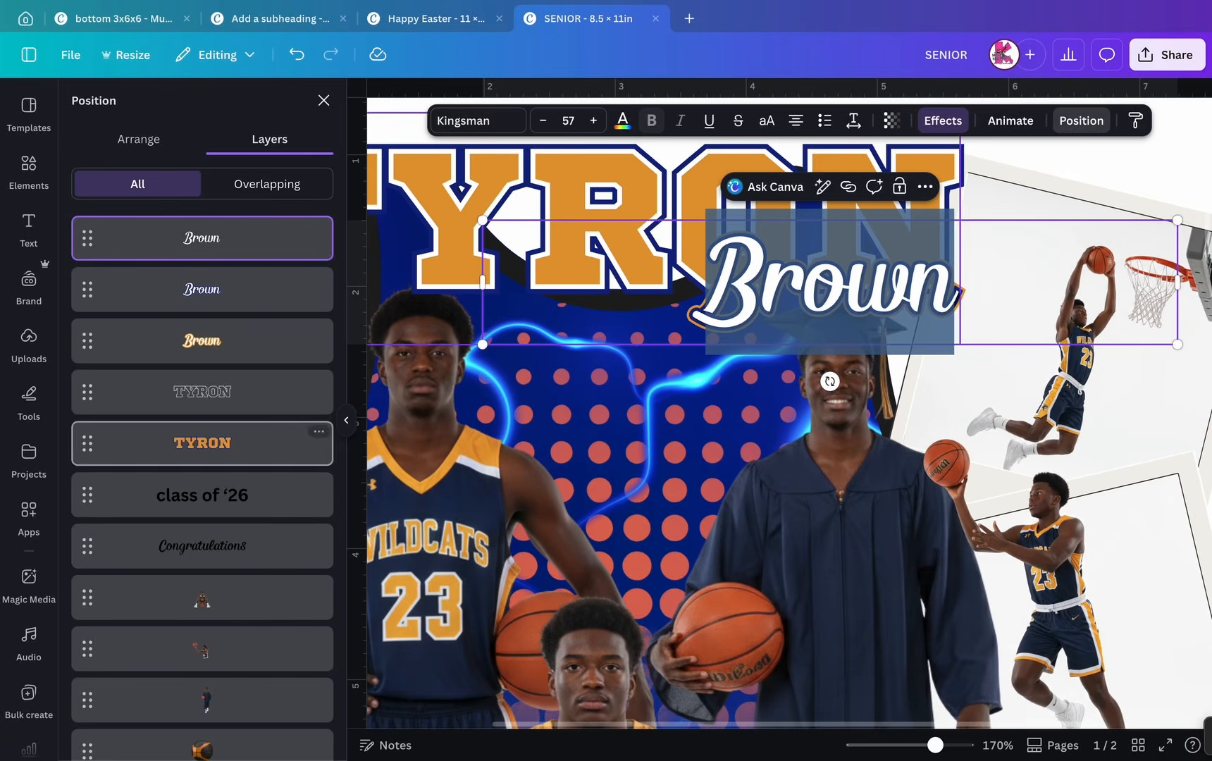
click(202, 341)
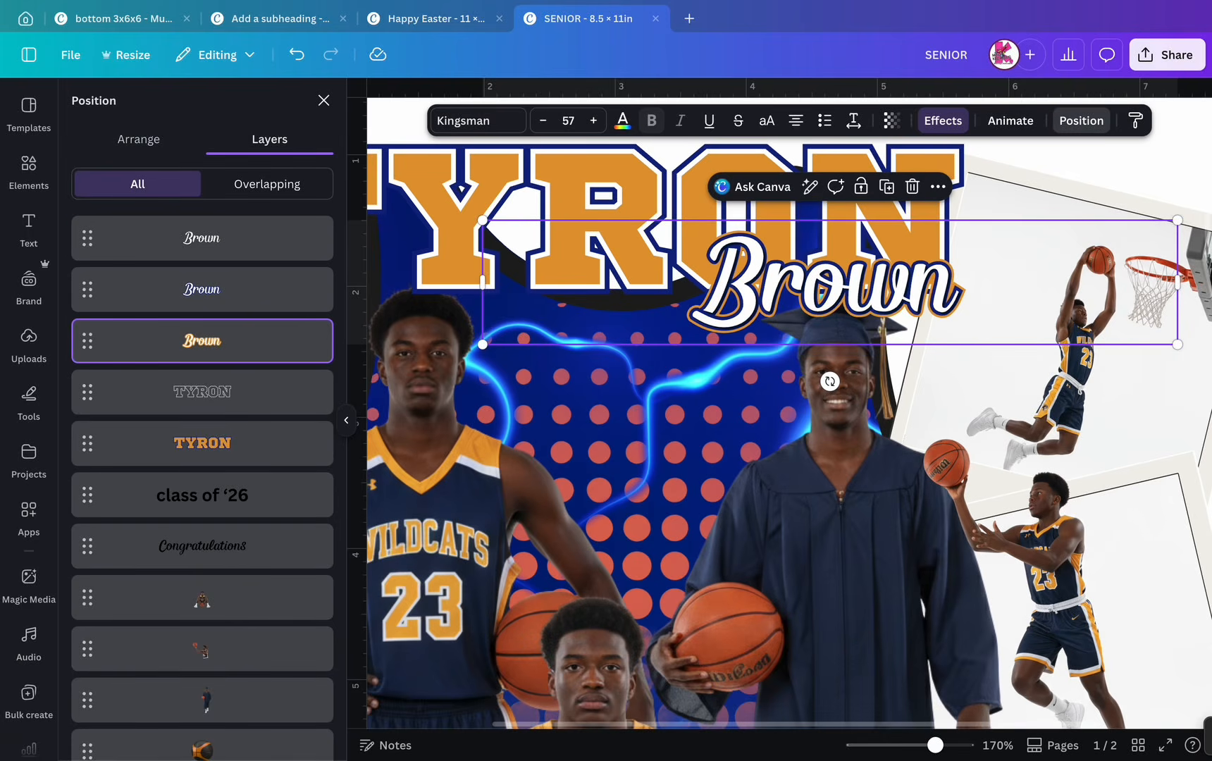
click(943, 120)
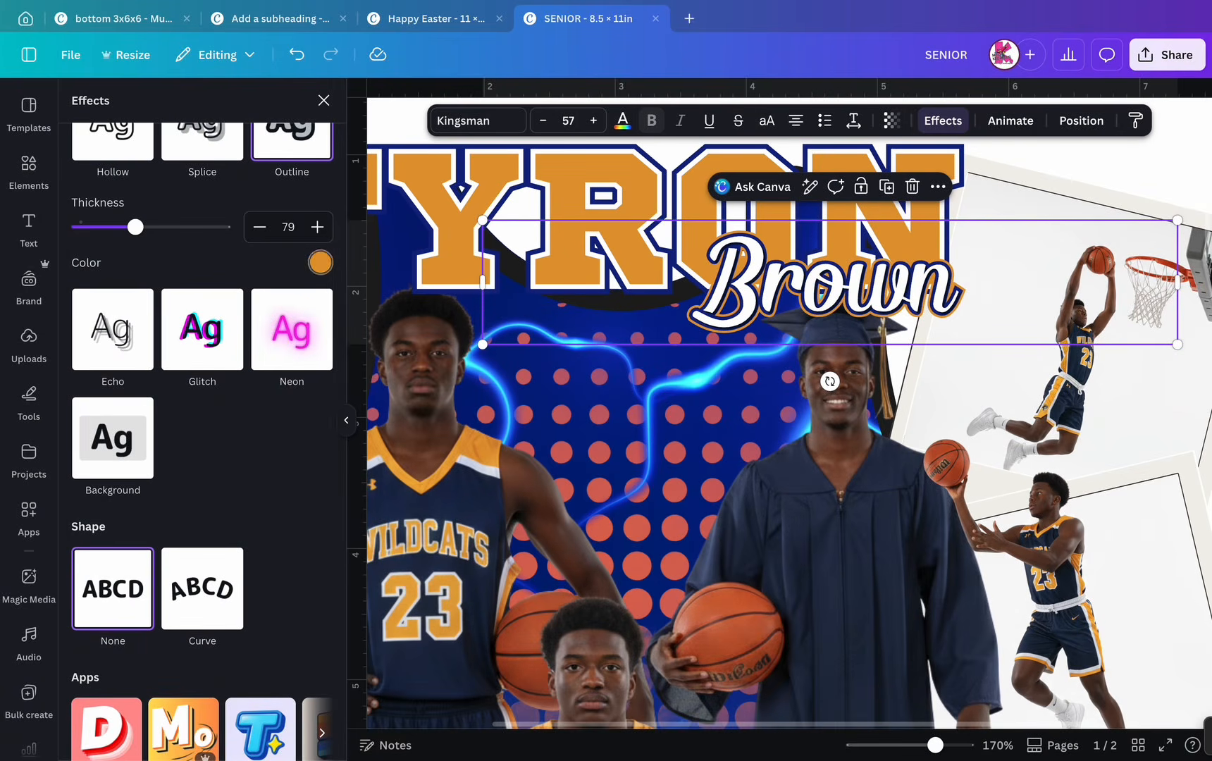
click(321, 262)
click(175, 339)
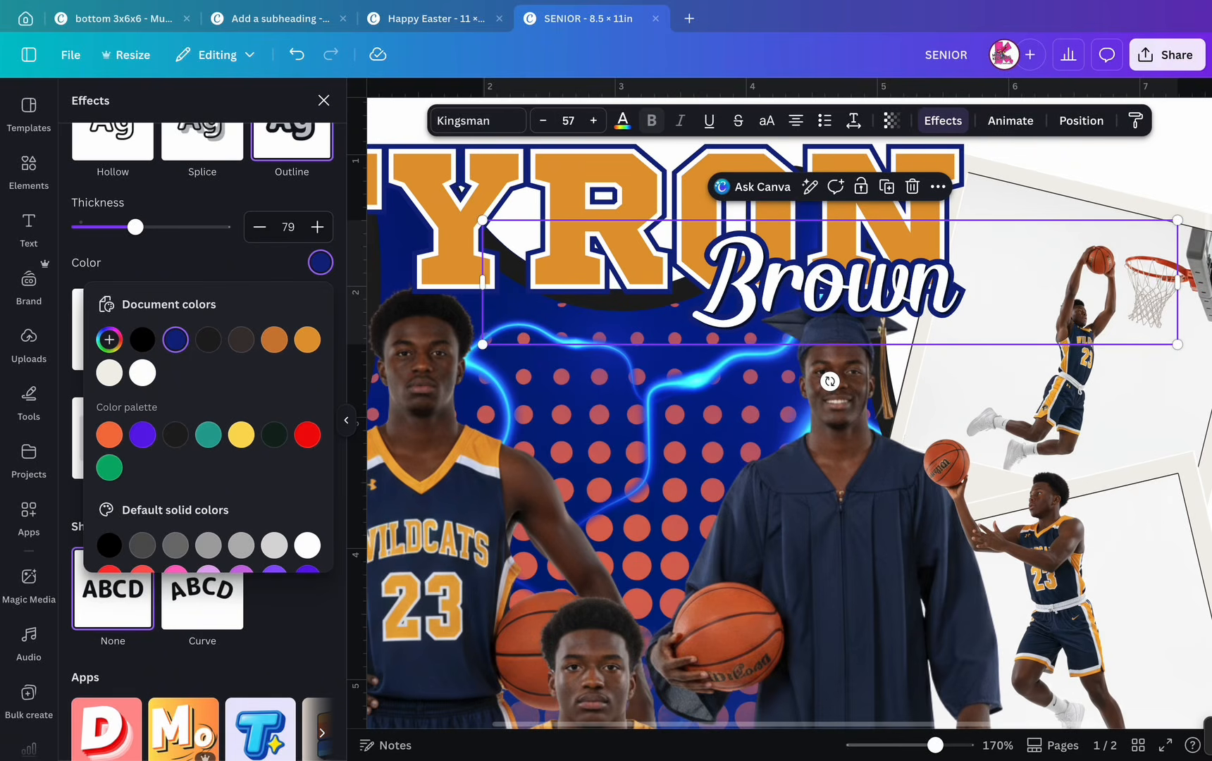
click(1081, 120)
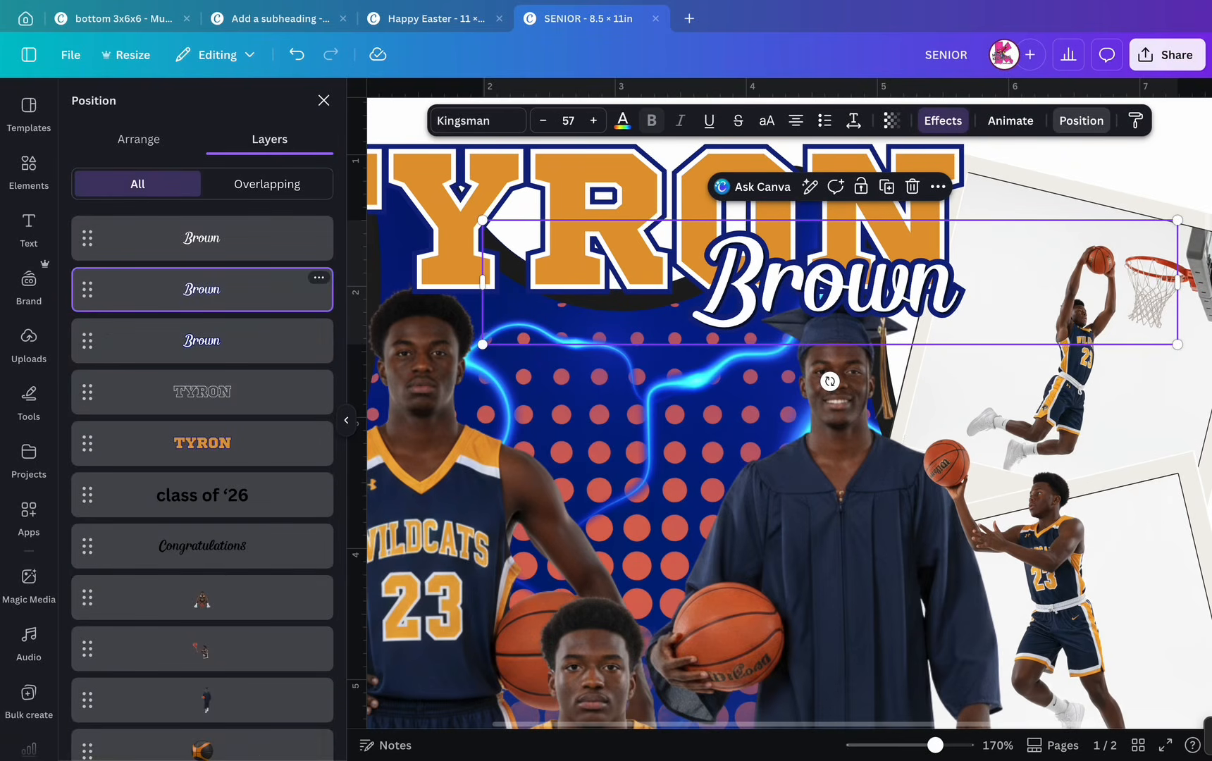
click(943, 121)
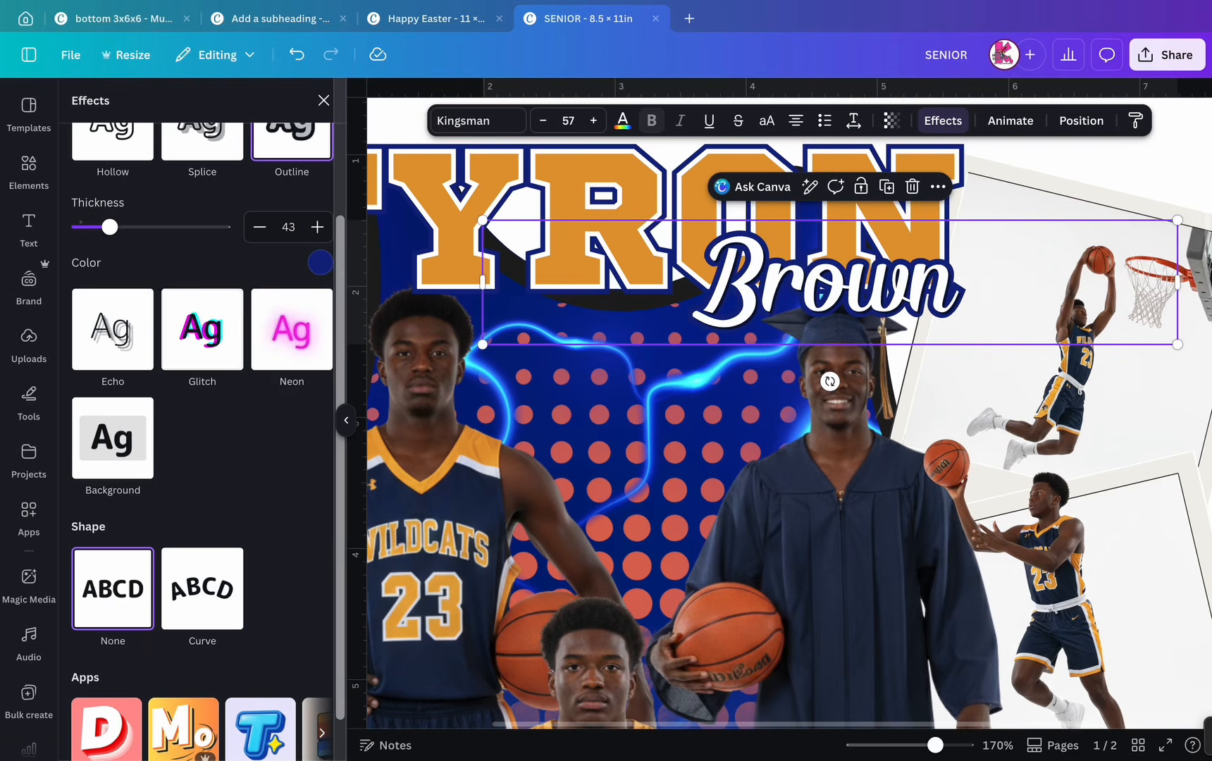
click(320, 262)
click(308, 340)
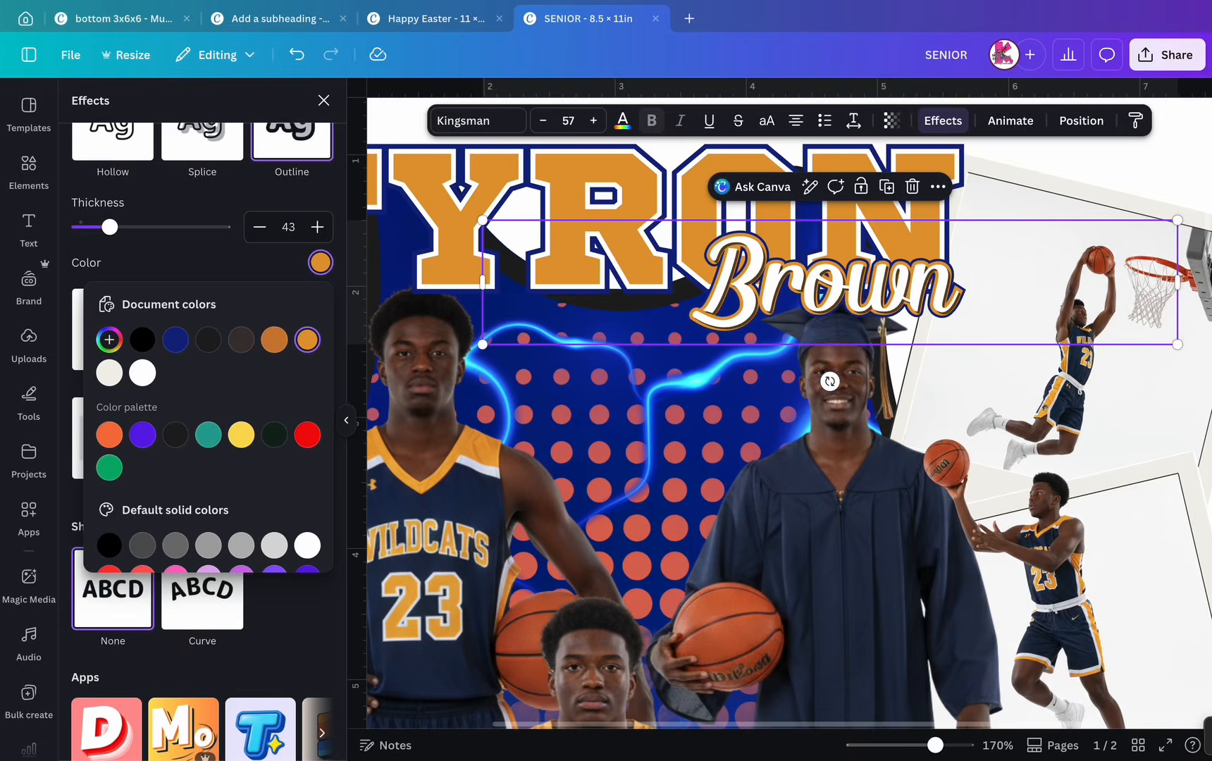
mouse_move(29, 229)
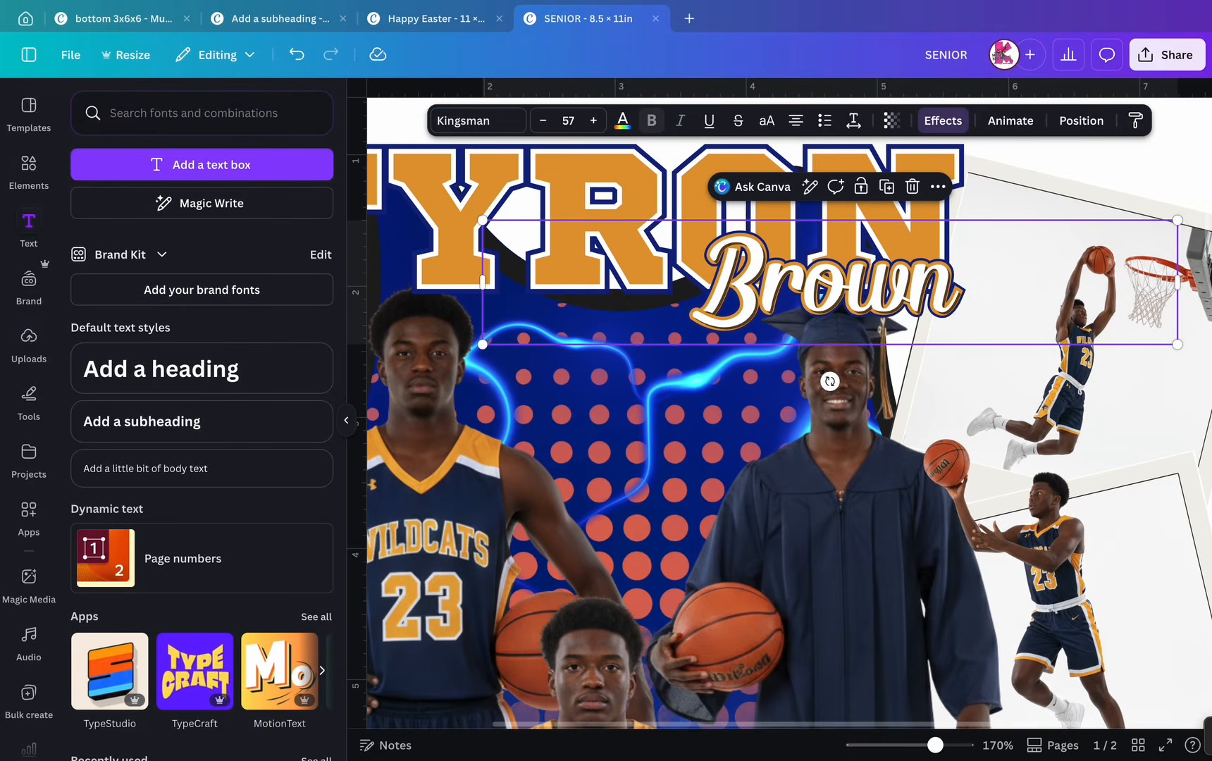
mouse_move(110, 226)
mouse_down()
mouse_move(96, 226)
mouse_move(134, 227)
mouse_move(103, 226)
mouse_up()
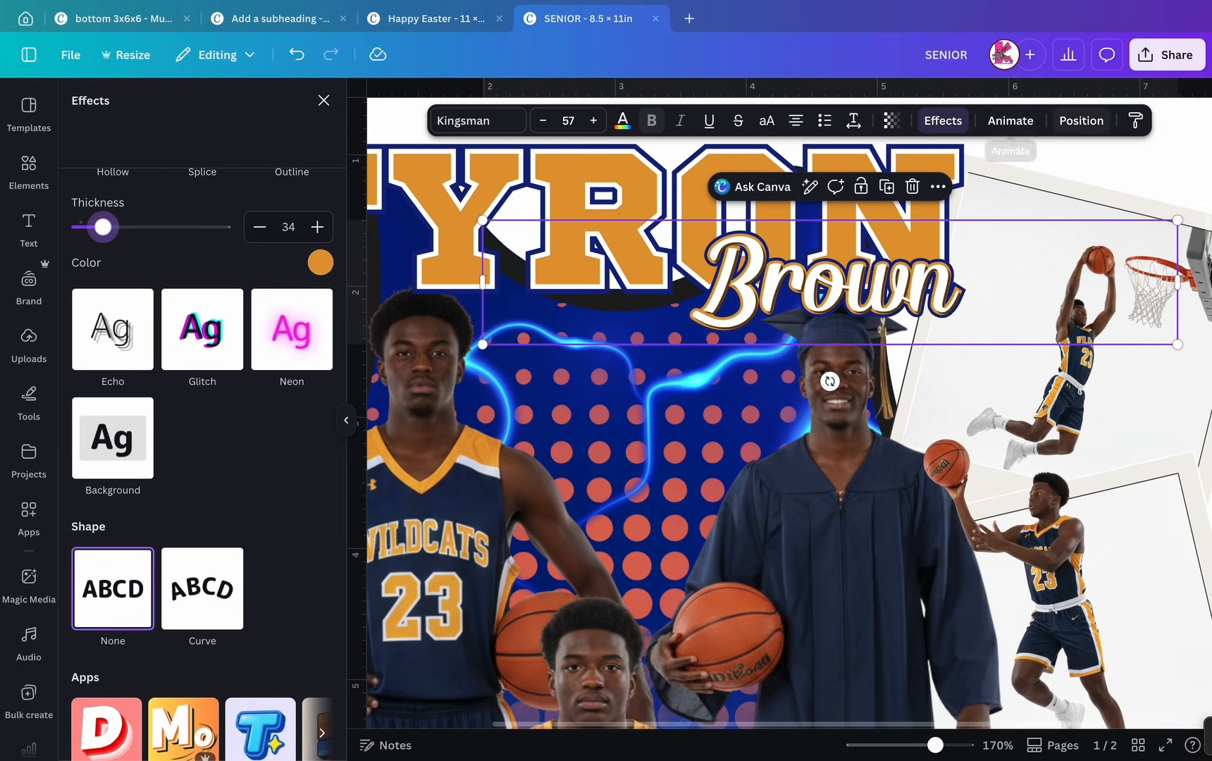
click(1081, 121)
click(203, 341)
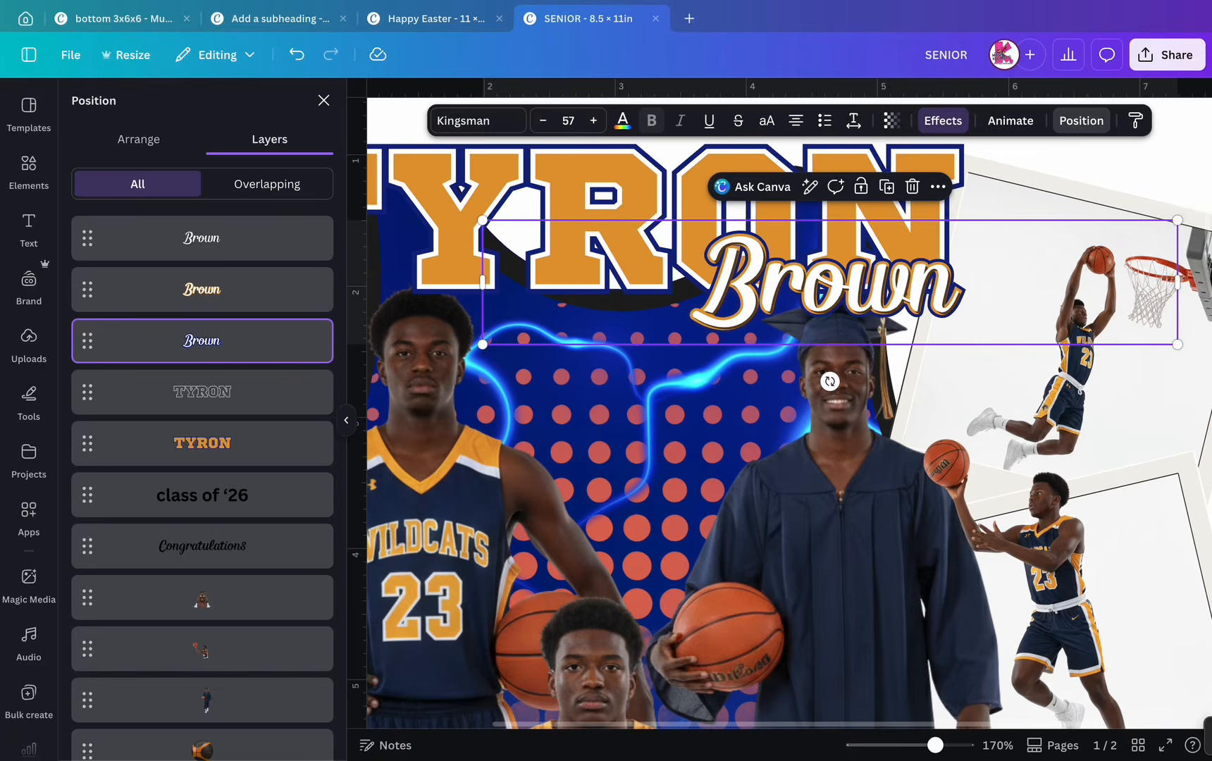
click(943, 120)
drag(134, 226, 149, 226)
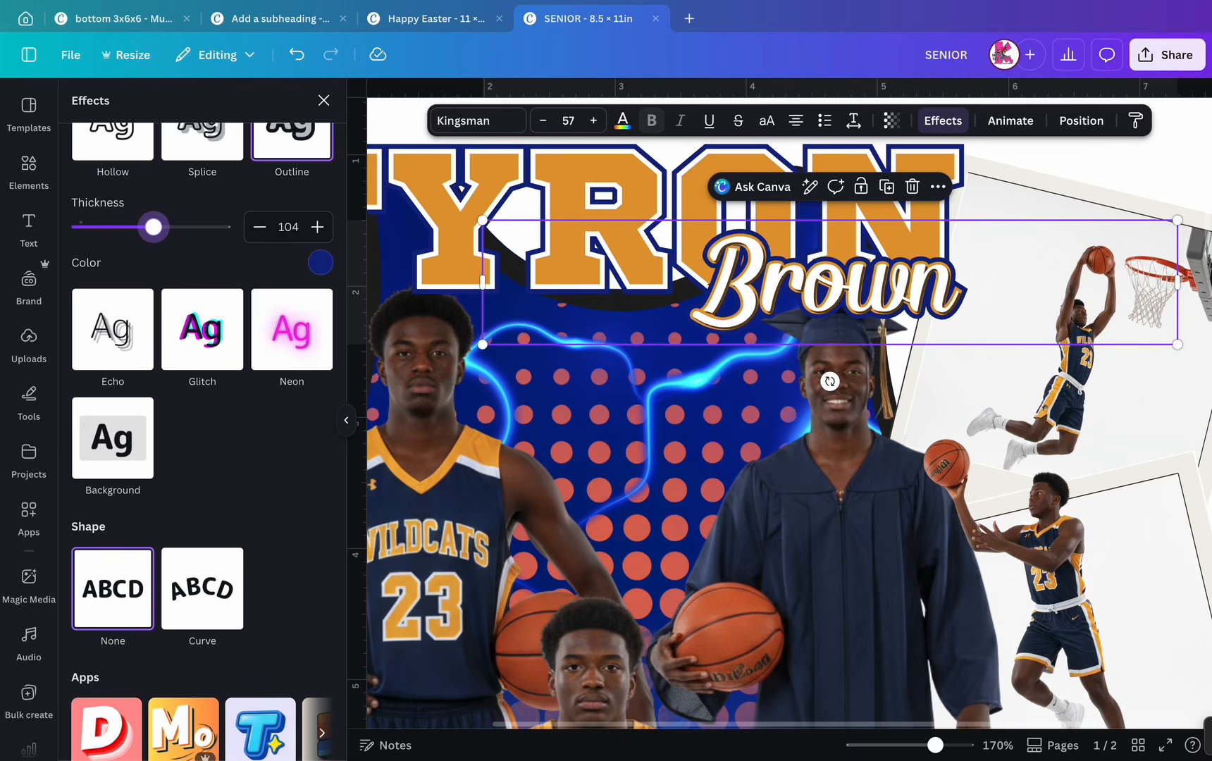
scroll(796, 211, down, 5)
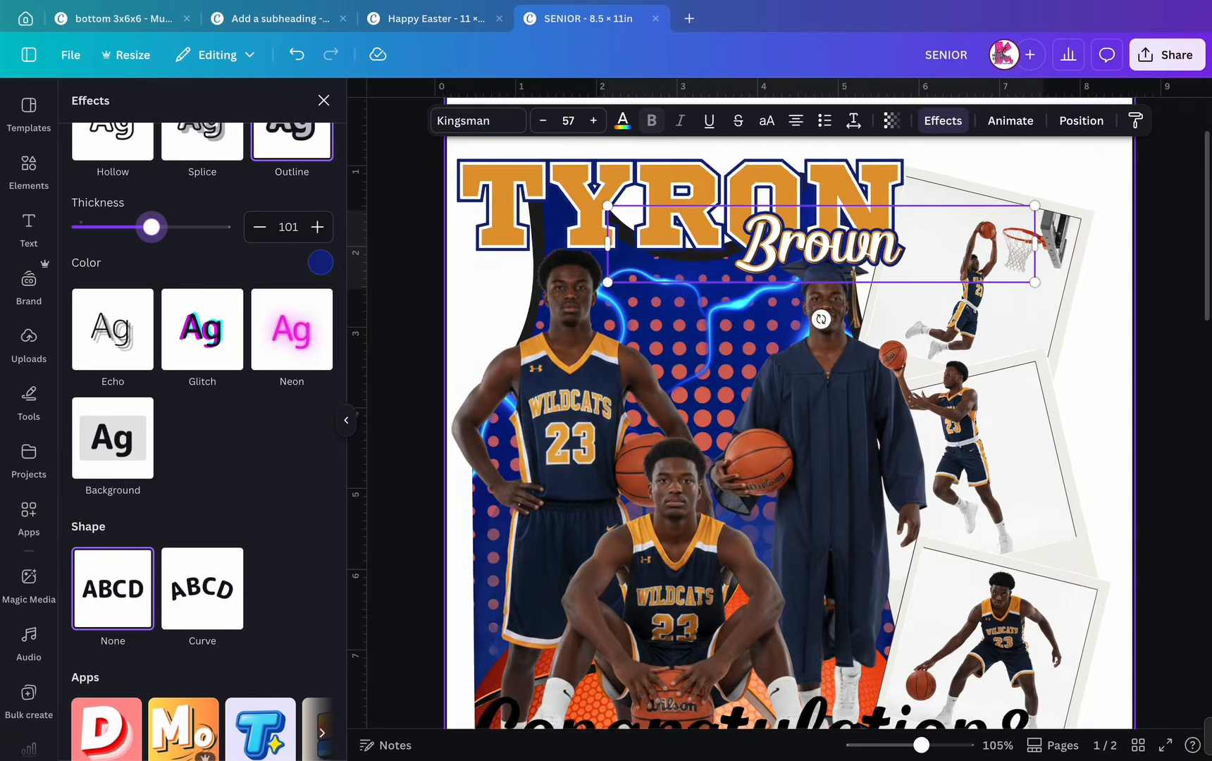
click(451, 317)
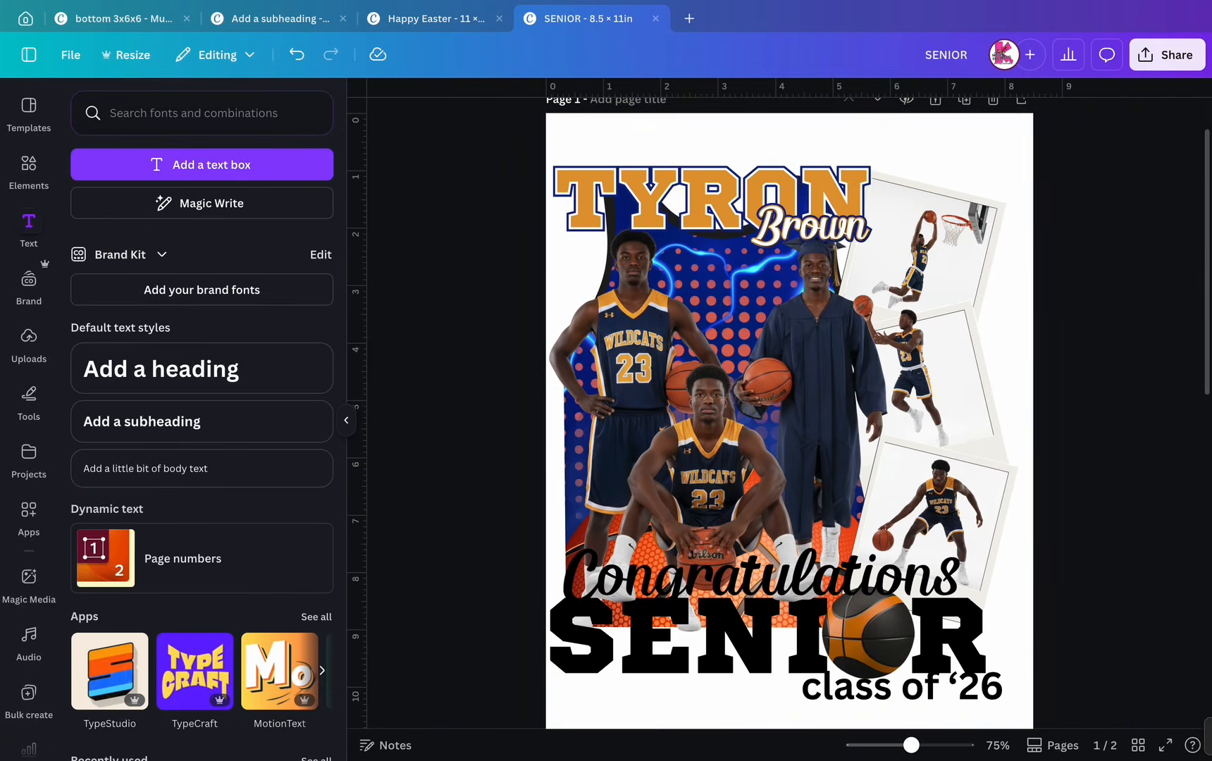
click(707, 451)
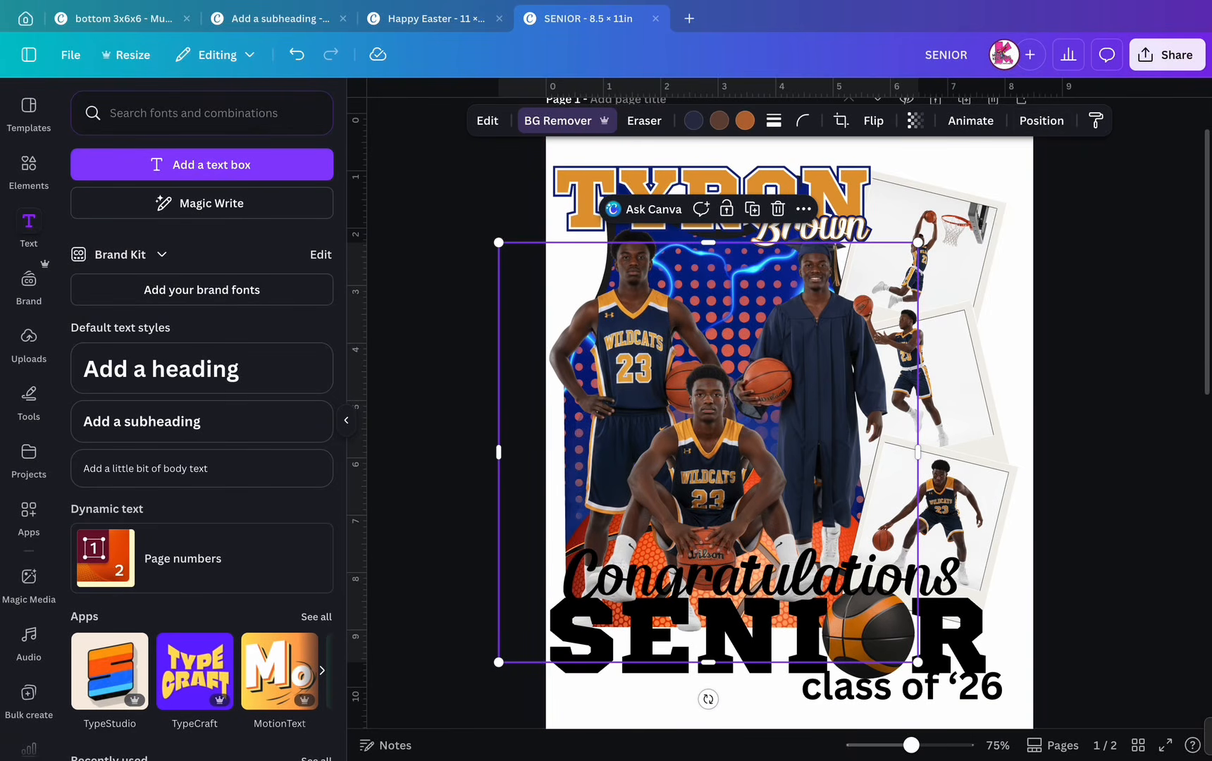
click(1041, 120)
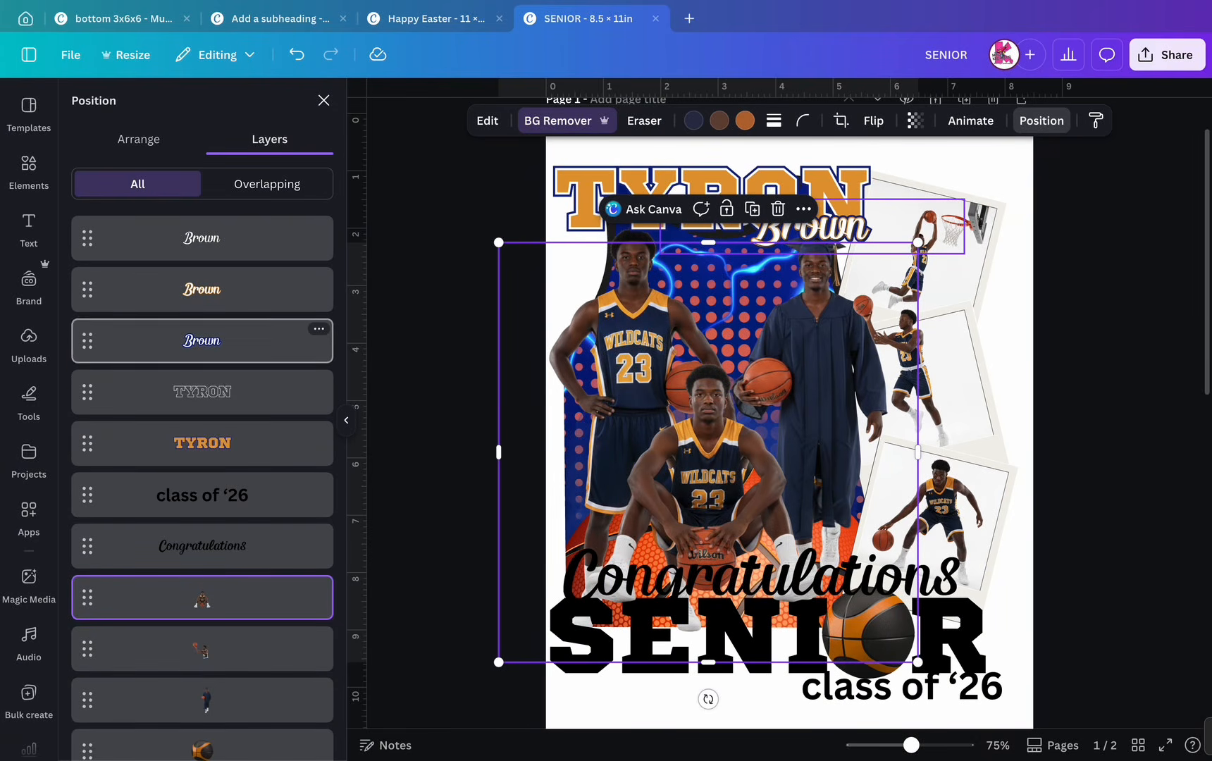
drag(202, 340, 212, 535)
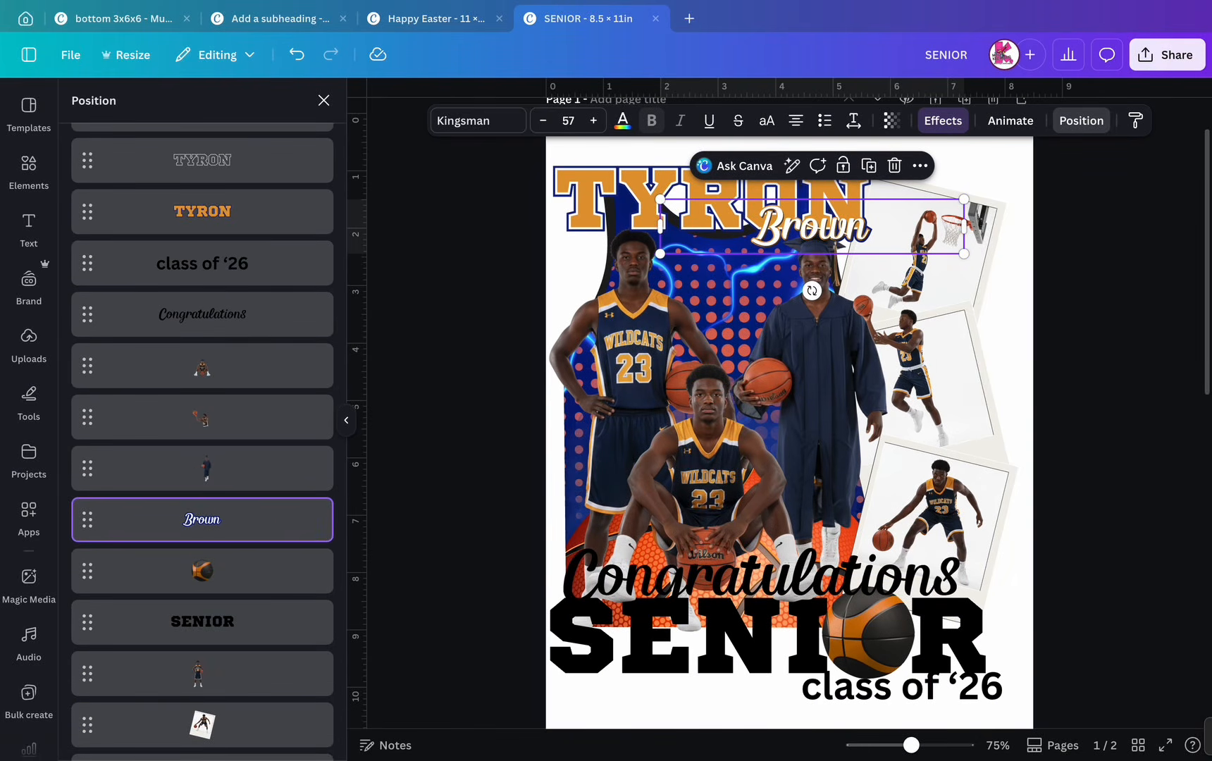
scroll(202, 353, up, 5)
drag(202, 285, 208, 644)
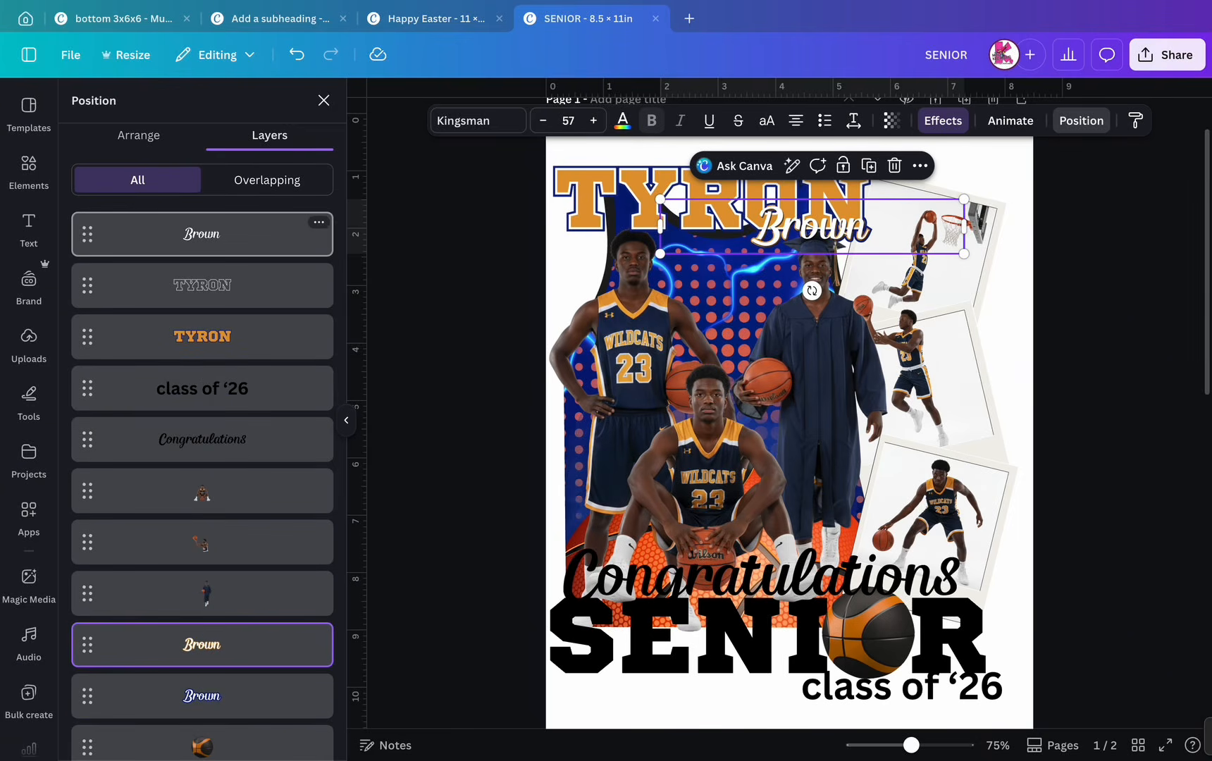
drag(202, 234, 220, 624)
drag(204, 289, 204, 627)
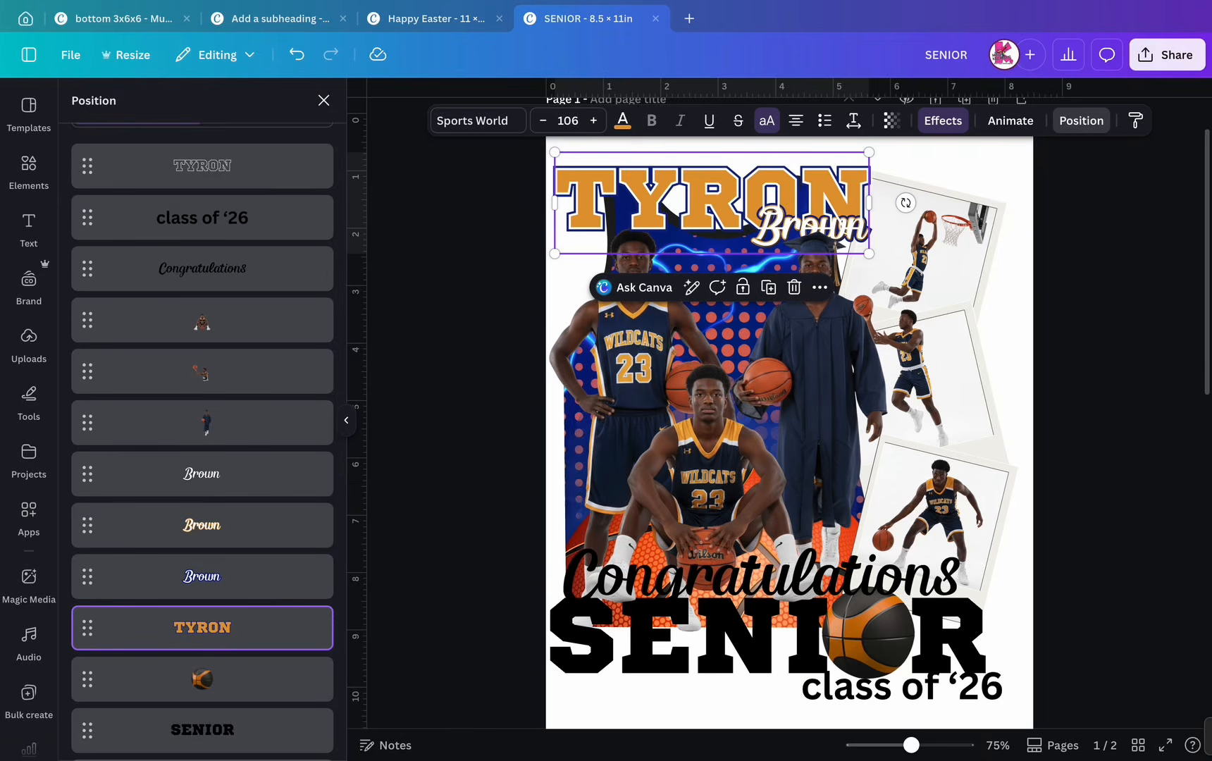
drag(202, 166, 212, 549)
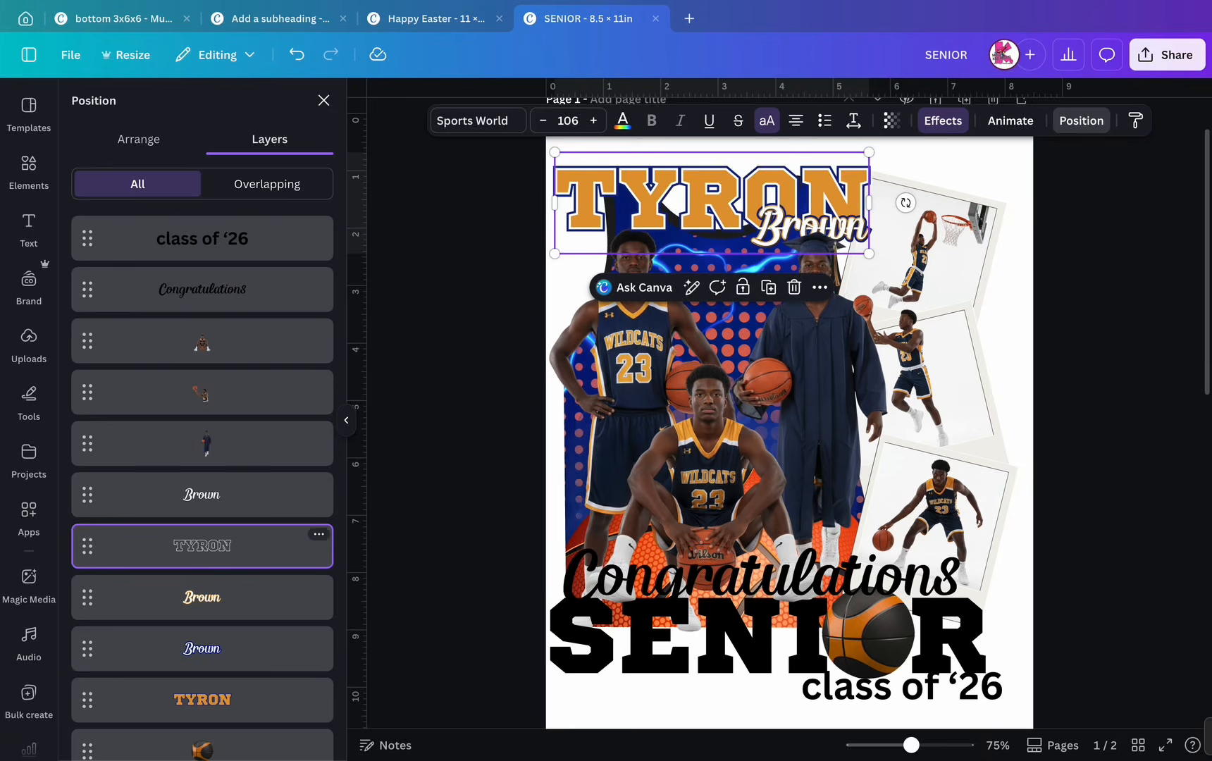
drag(202, 545, 204, 645)
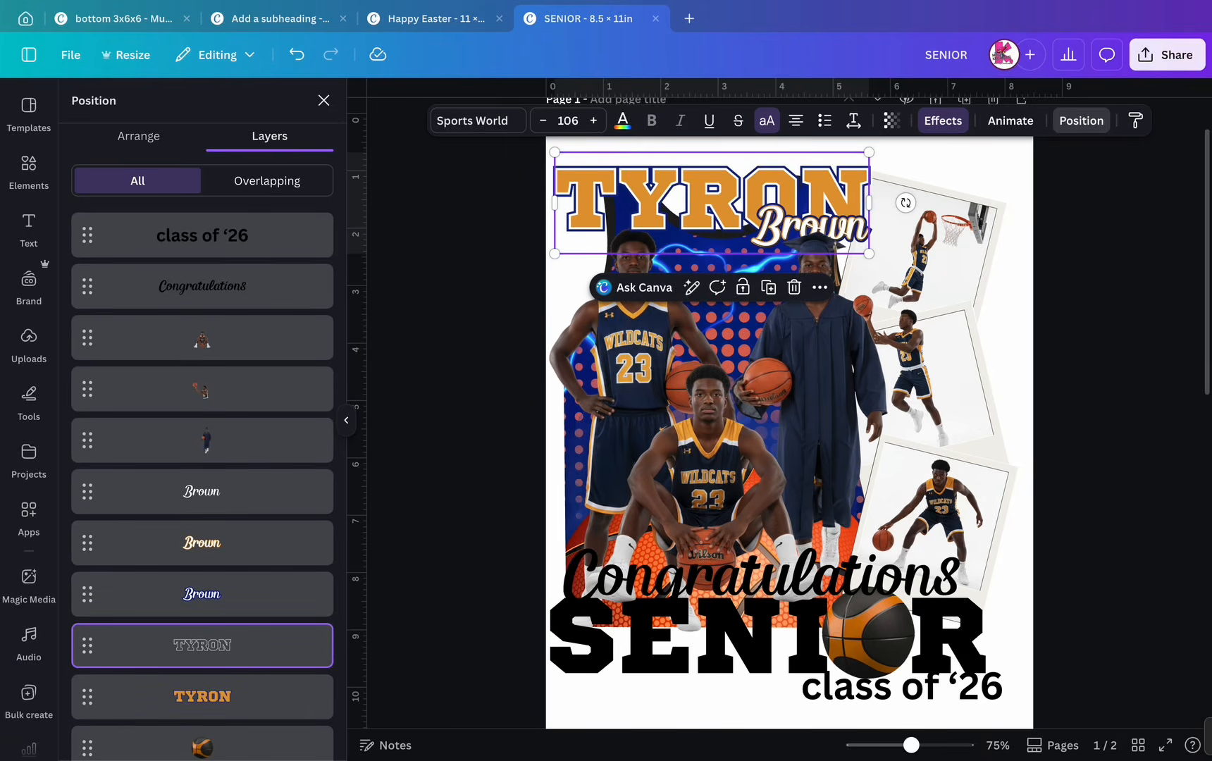
click(324, 100)
click(458, 317)
- Replace the old polaroid Elements search with 'wildcats'
scroll(789, 422, down, 3)
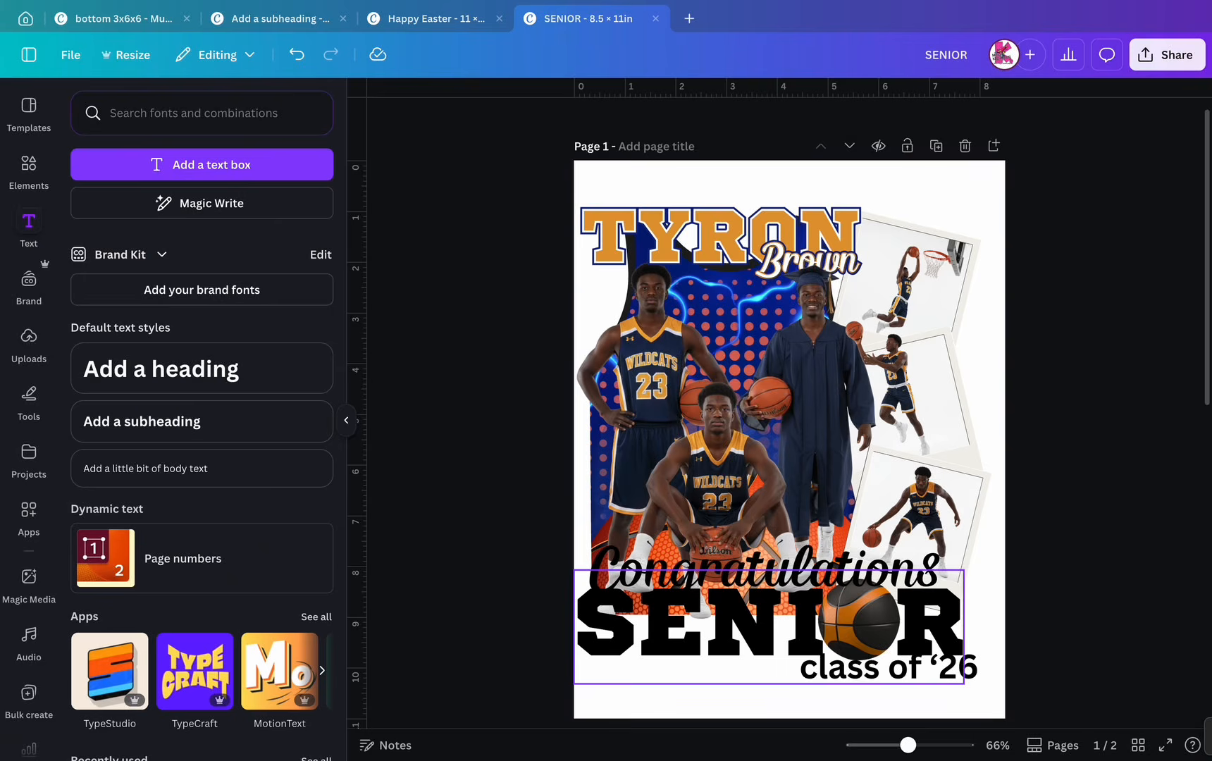
click(768, 701)
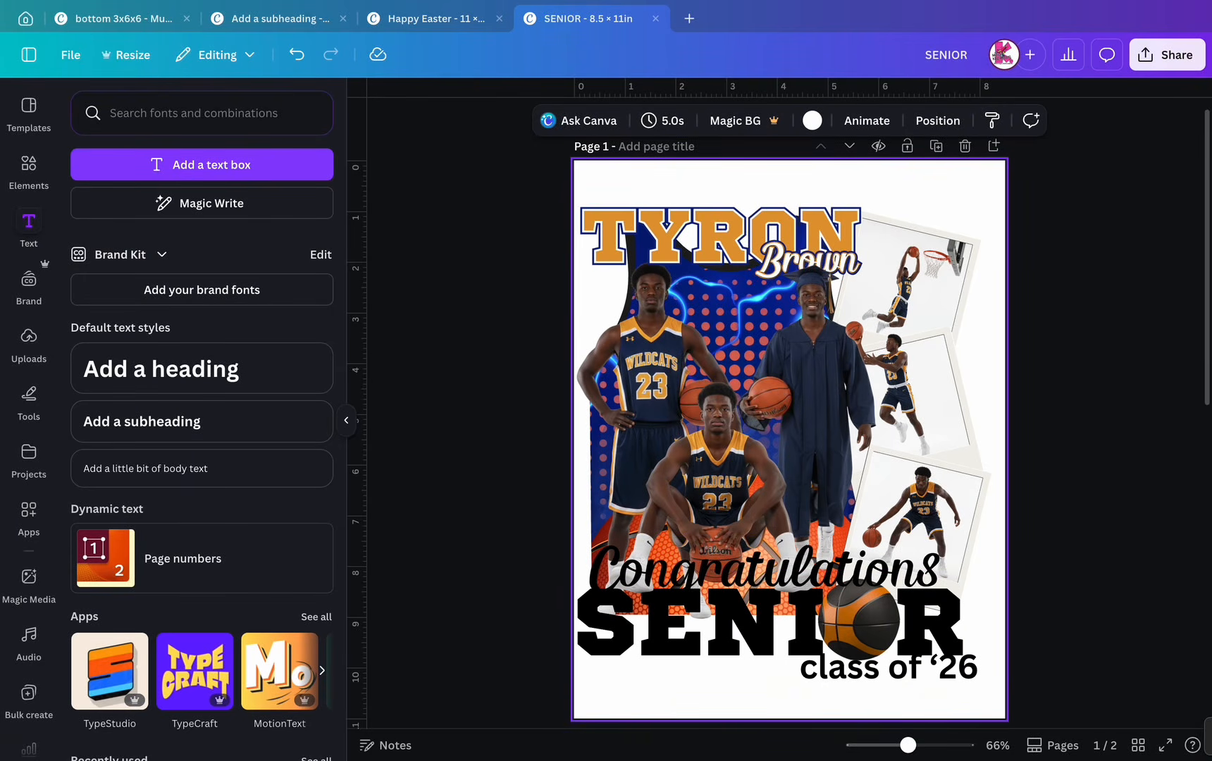
click(29, 169)
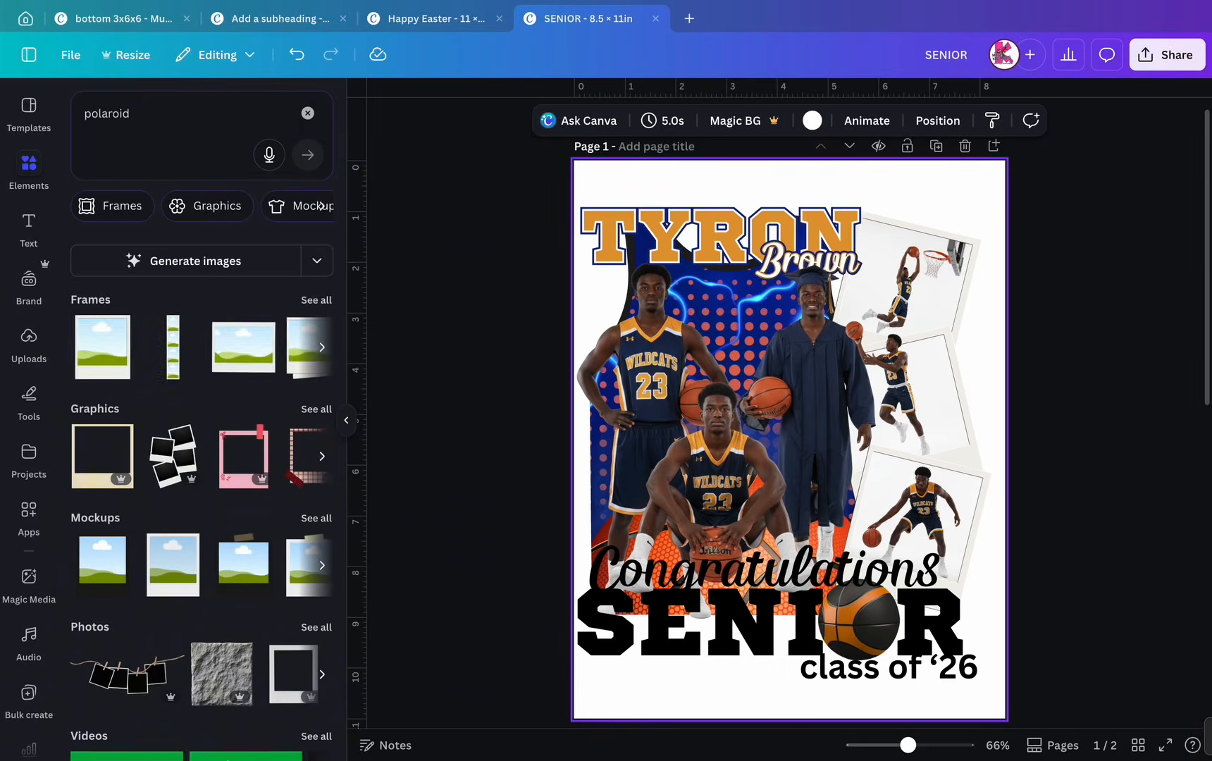
drag(145, 114, 32, 109)
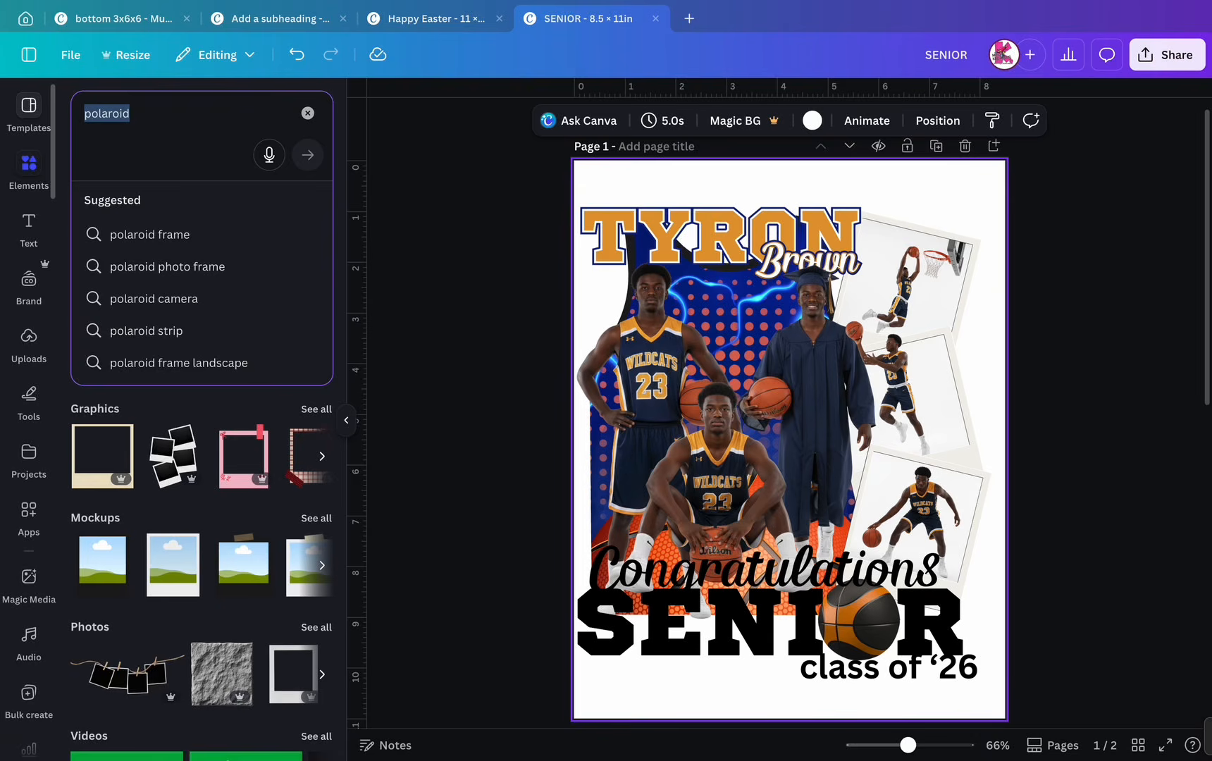
text(wild)
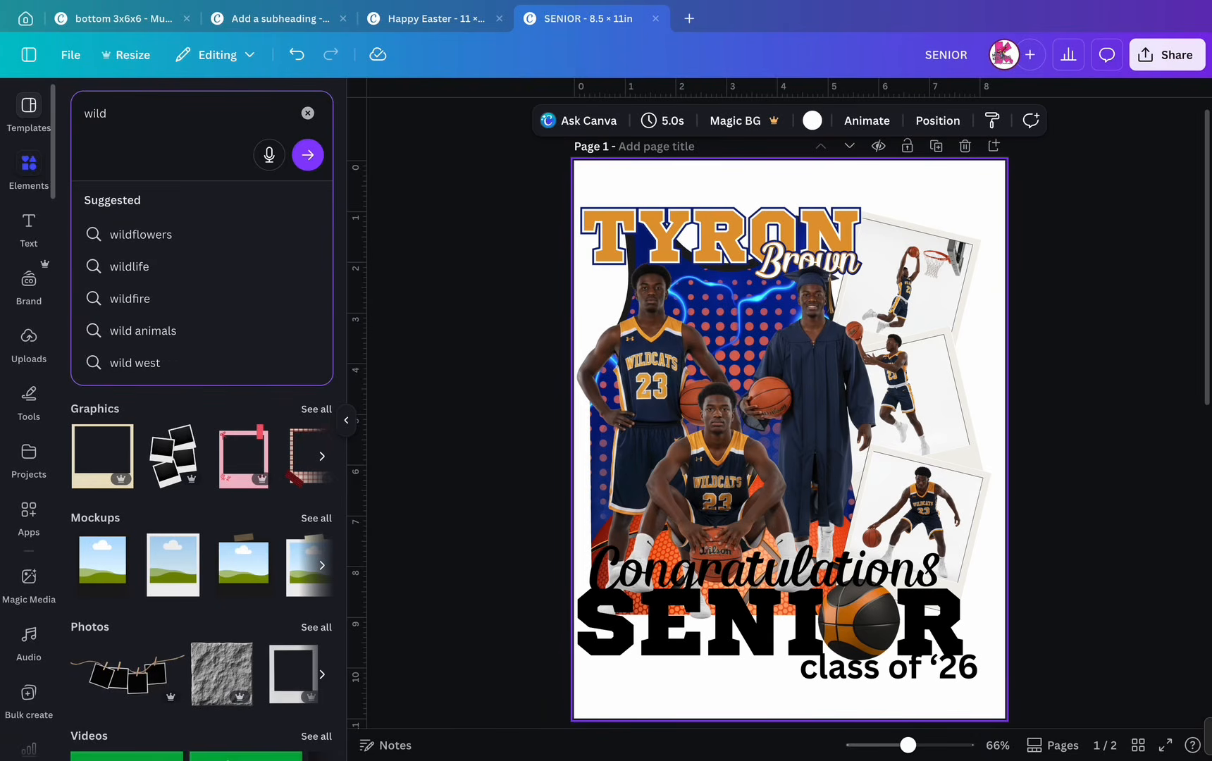
text(cats)
- Add the orange wildcat graphic from Graphics results, shrunk and centred between the upper players
key(Return)
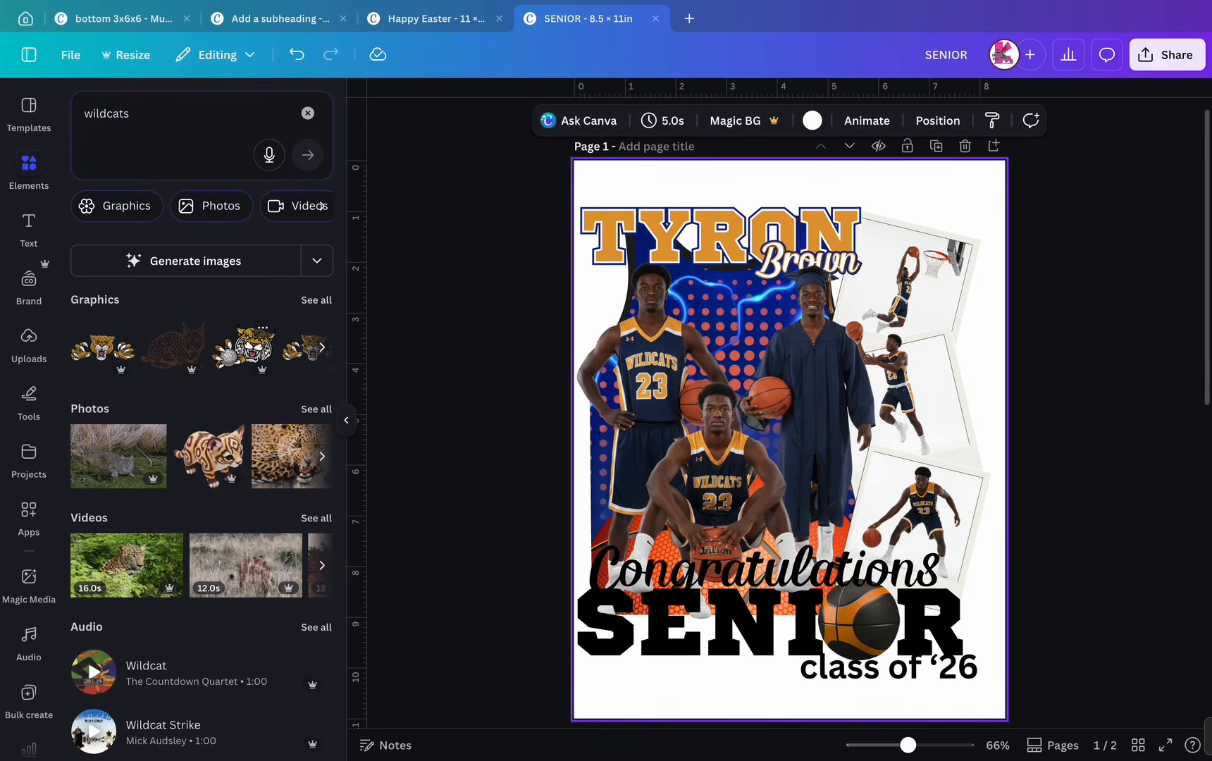
click(317, 300)
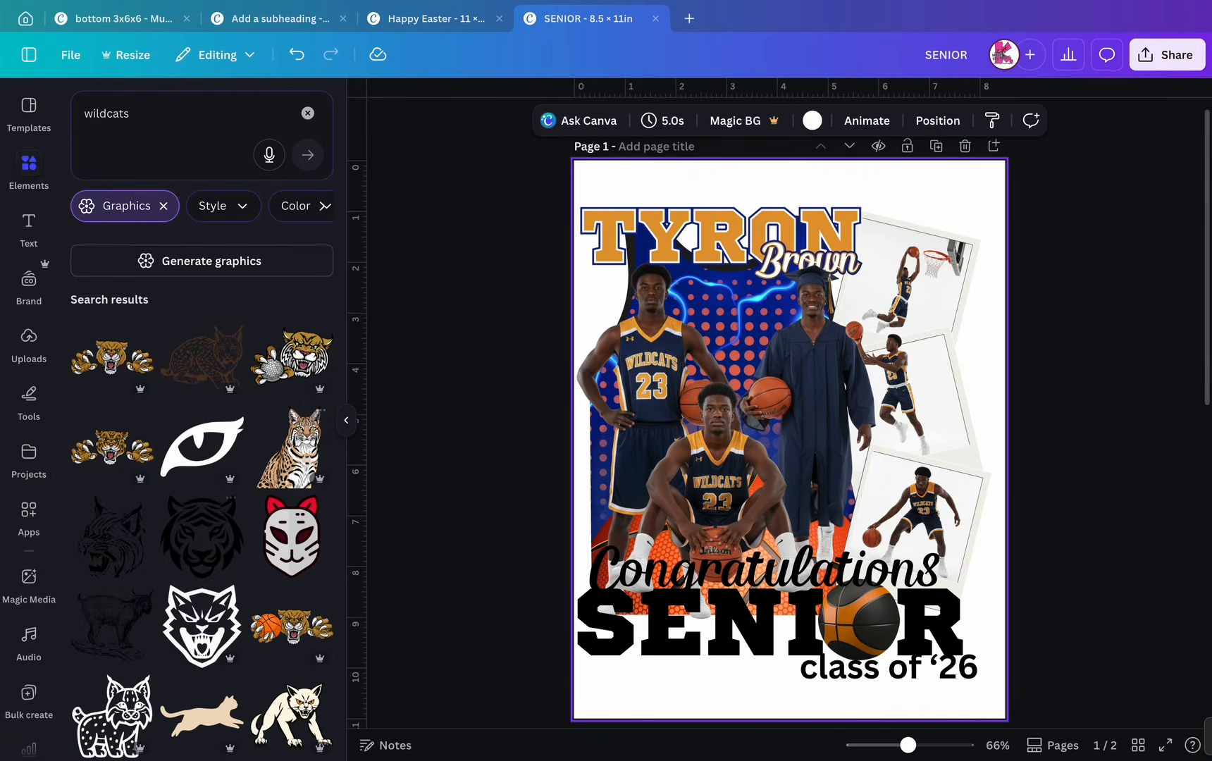
scroll(292, 521, down, 2)
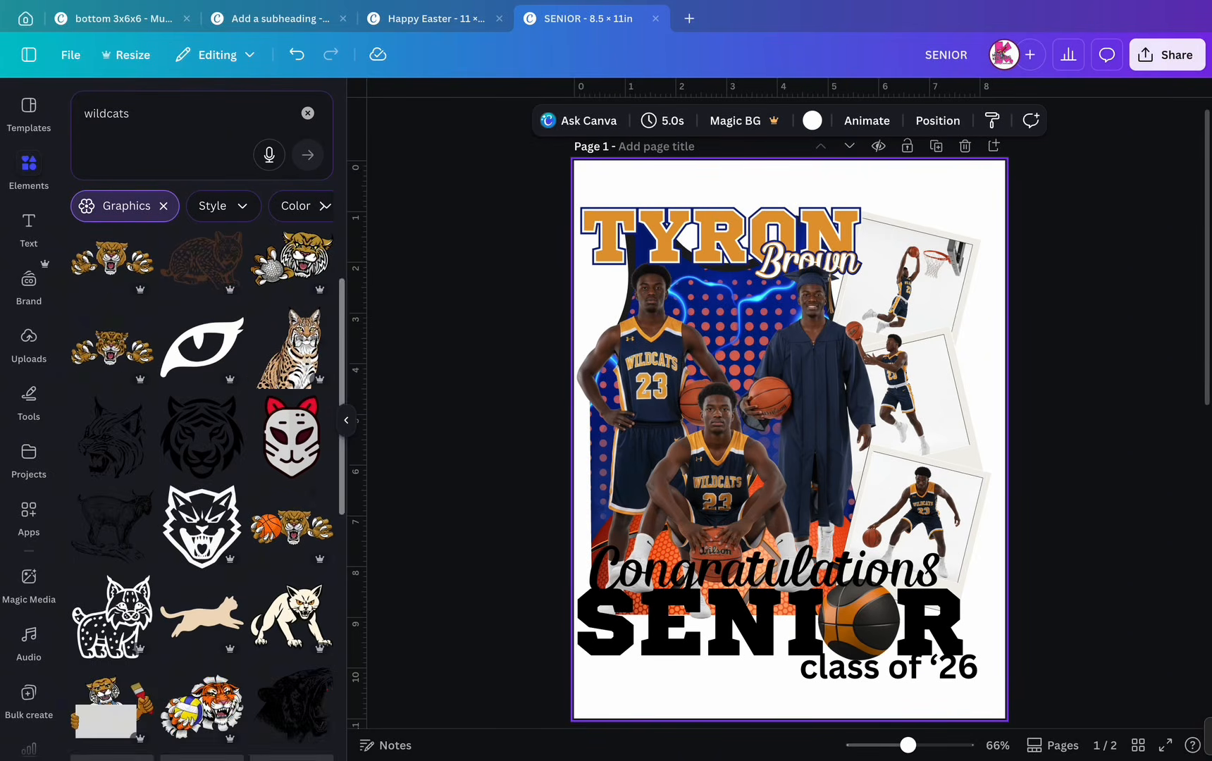
scroll(202, 613, down, 4)
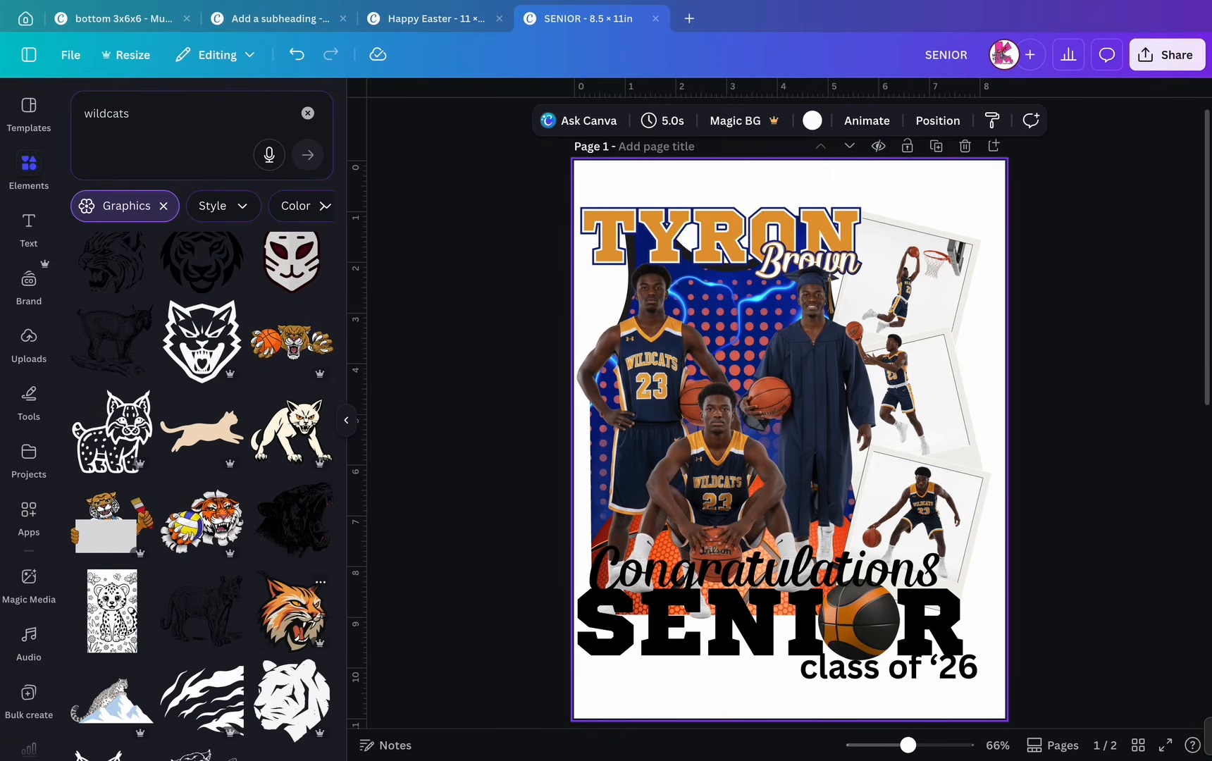
click(292, 610)
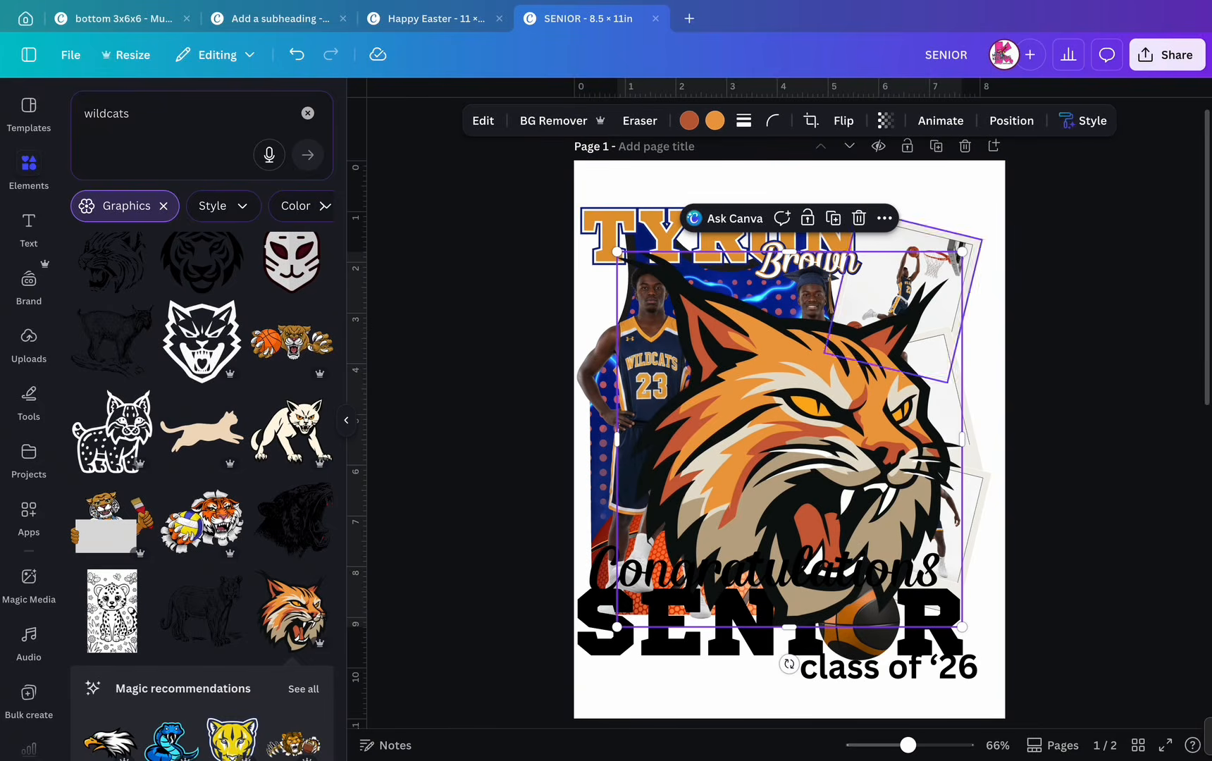
drag(961, 251, 776, 454)
drag(702, 544, 723, 357)
drag(797, 267, 743, 324)
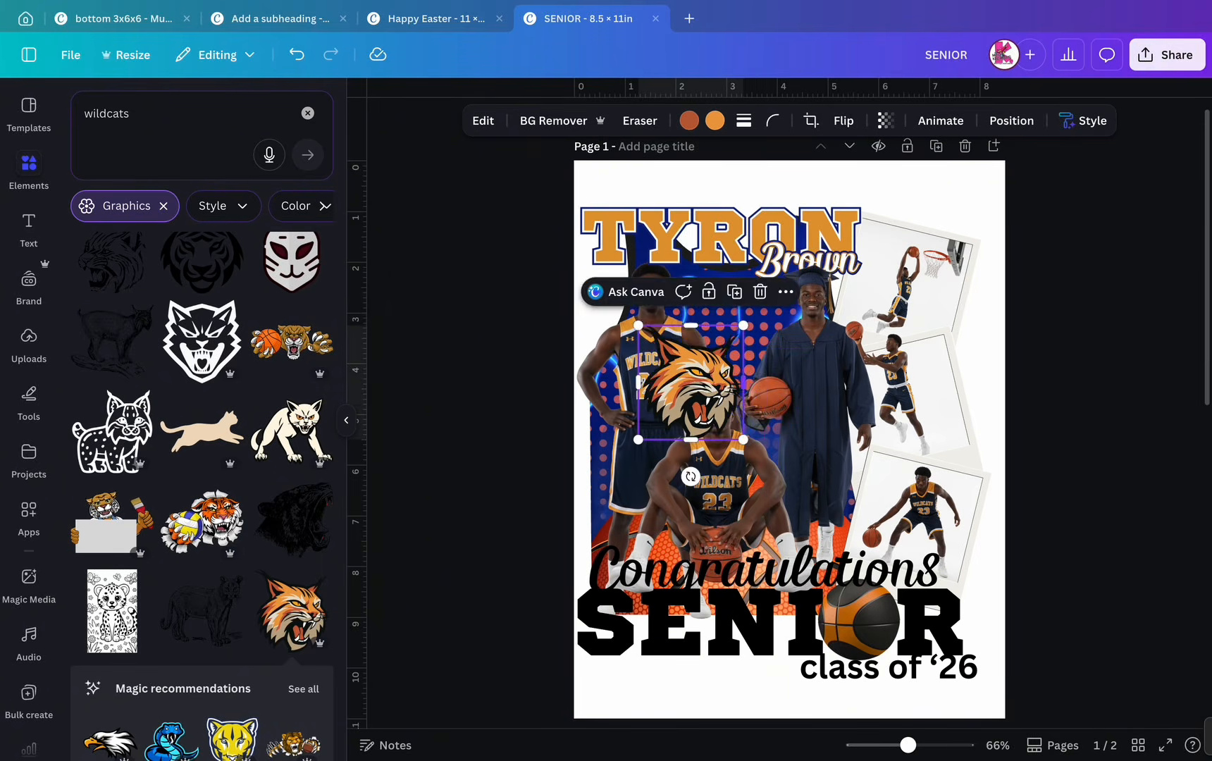
drag(733, 387, 763, 350)
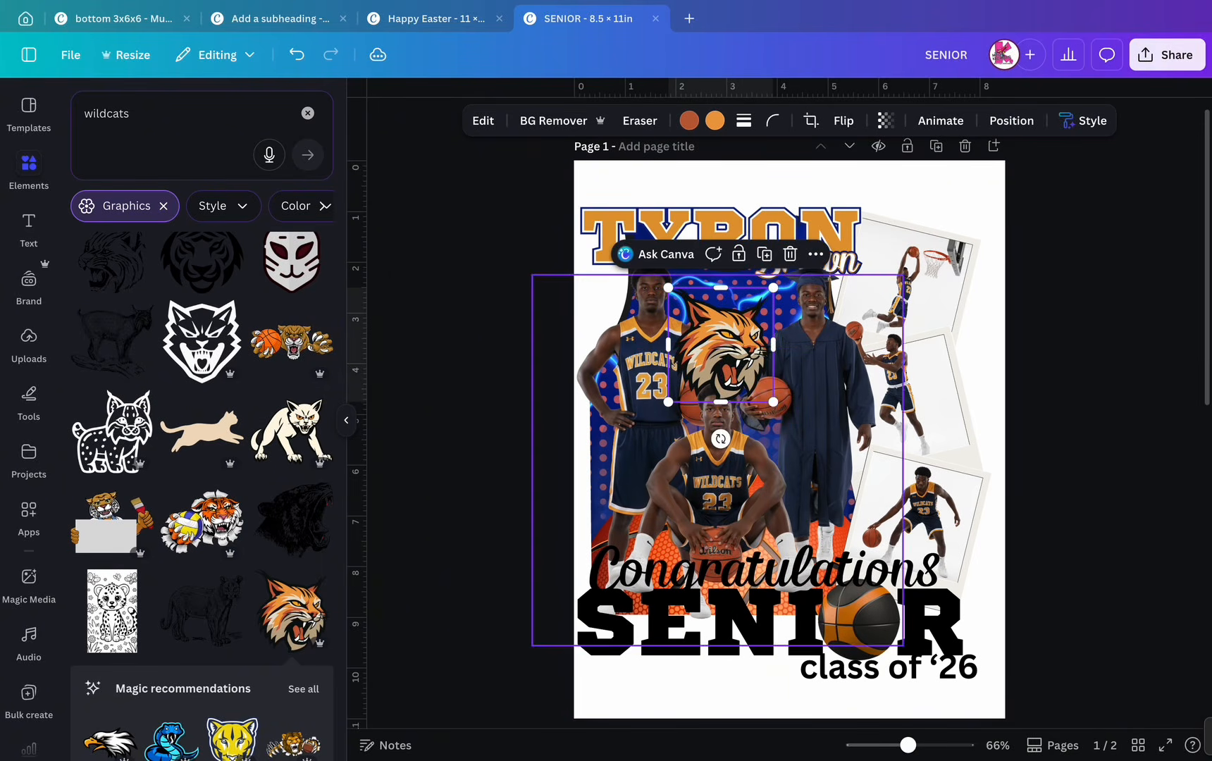
drag(773, 401, 778, 408)
drag(739, 360, 737, 357)
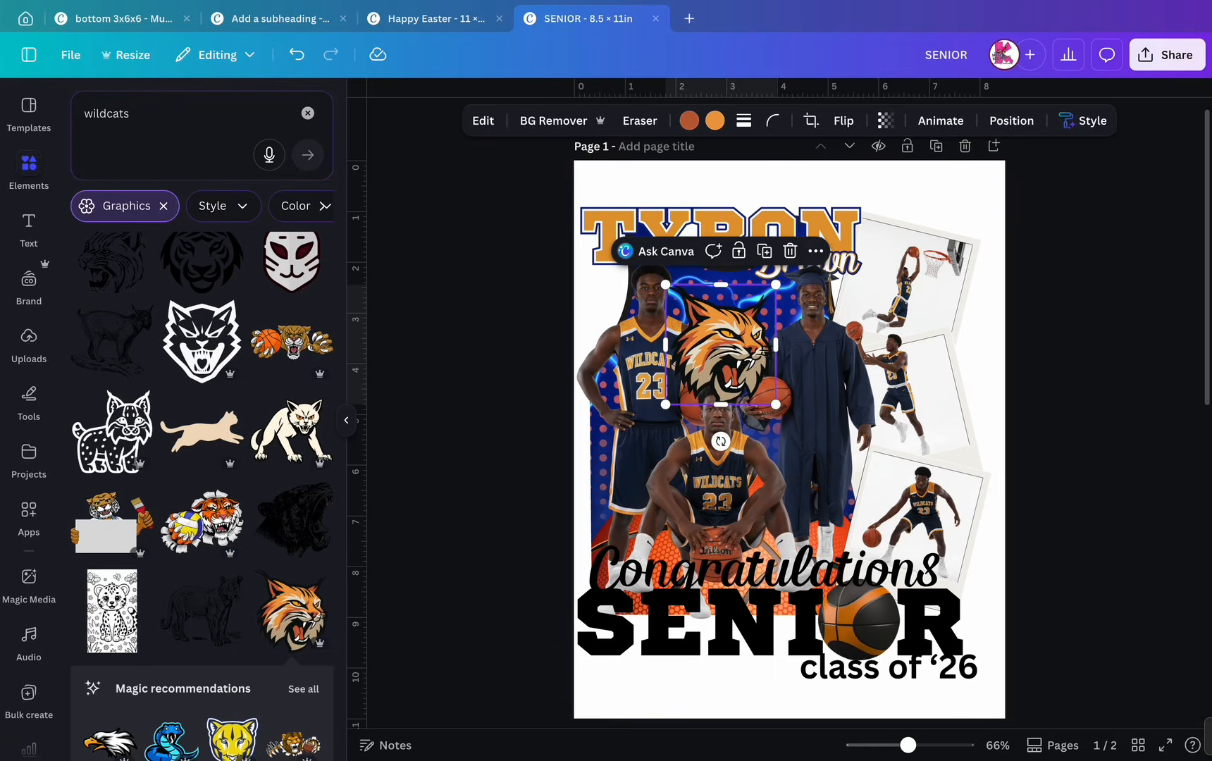
click(1011, 120)
- Send the wildcat mascot behind the player photos and set its transparency to 88
click(138, 138)
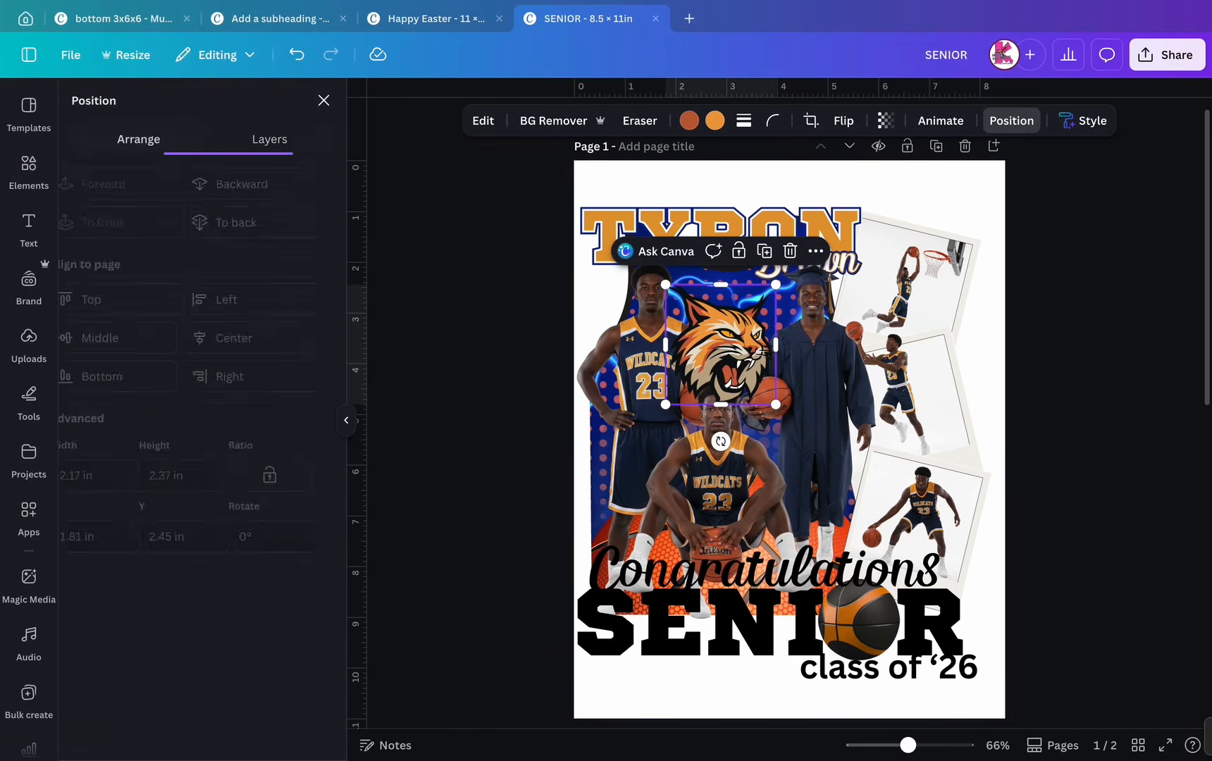
click(269, 138)
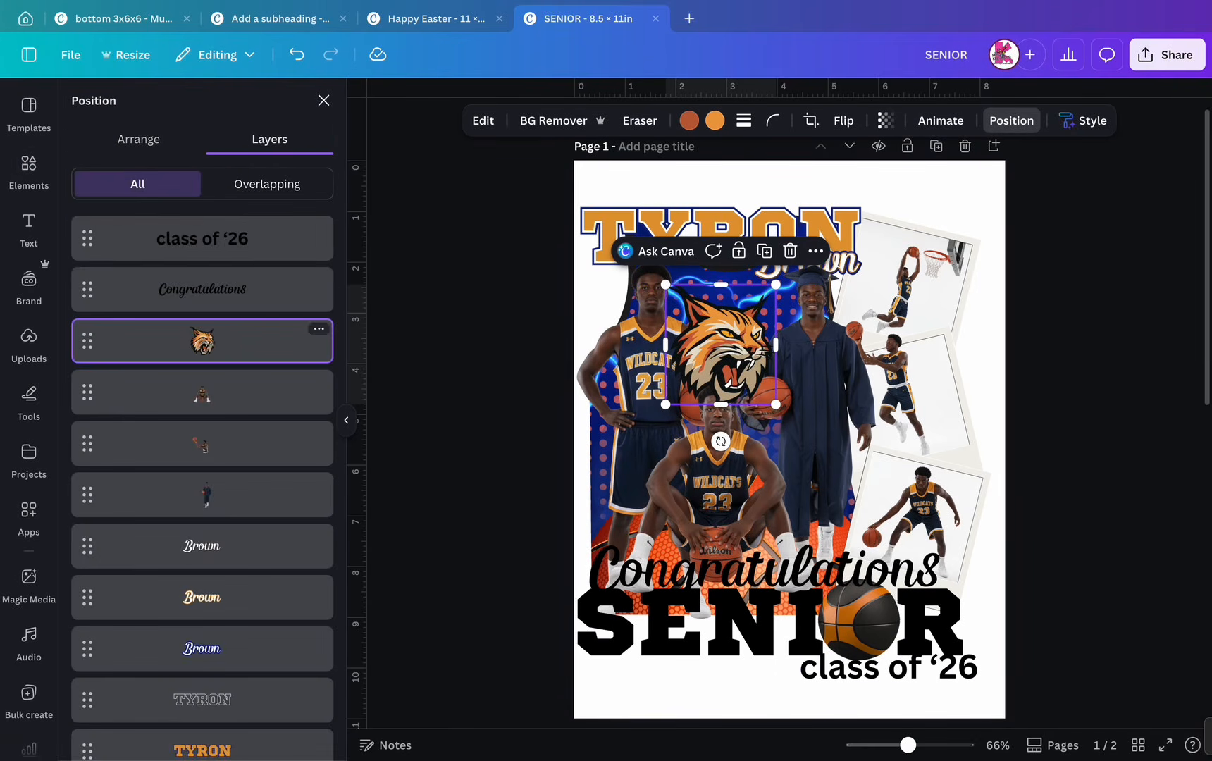
drag(202, 341, 211, 673)
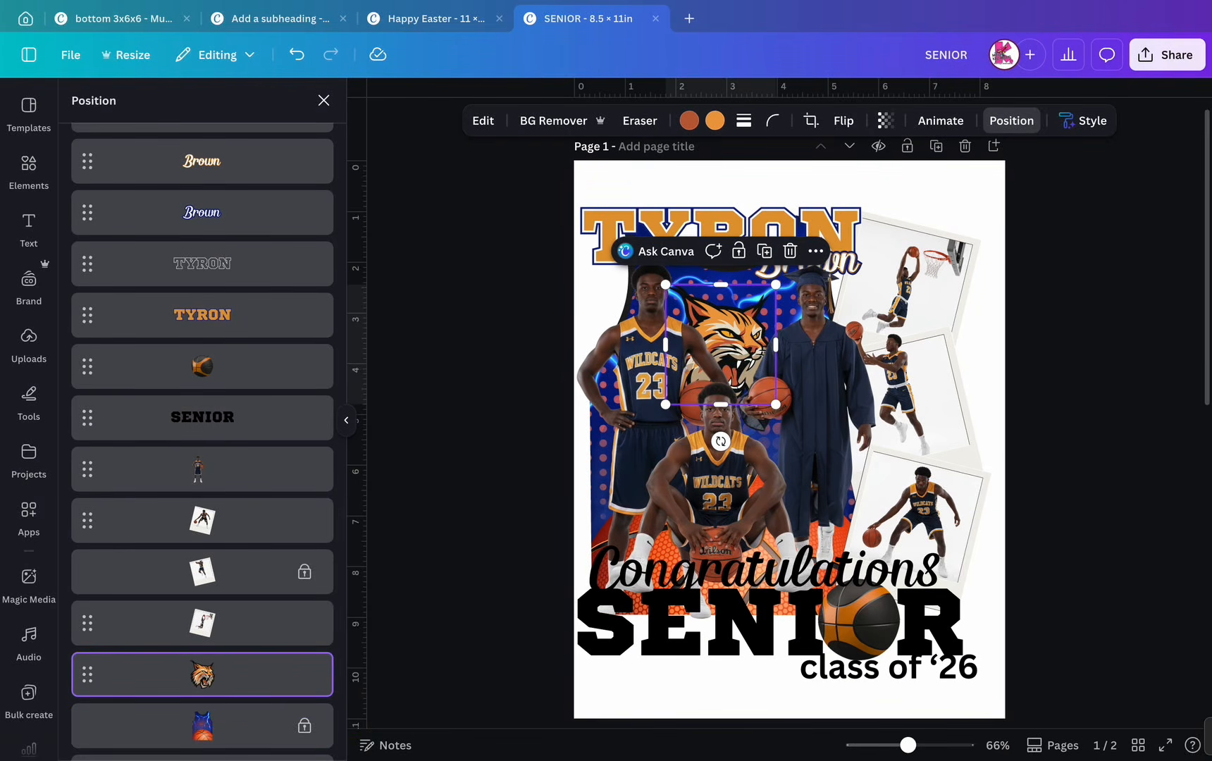
click(885, 120)
mouse_move(920, 186)
mouse_down()
mouse_move(871, 186)
mouse_move(912, 186)
mouse_up()
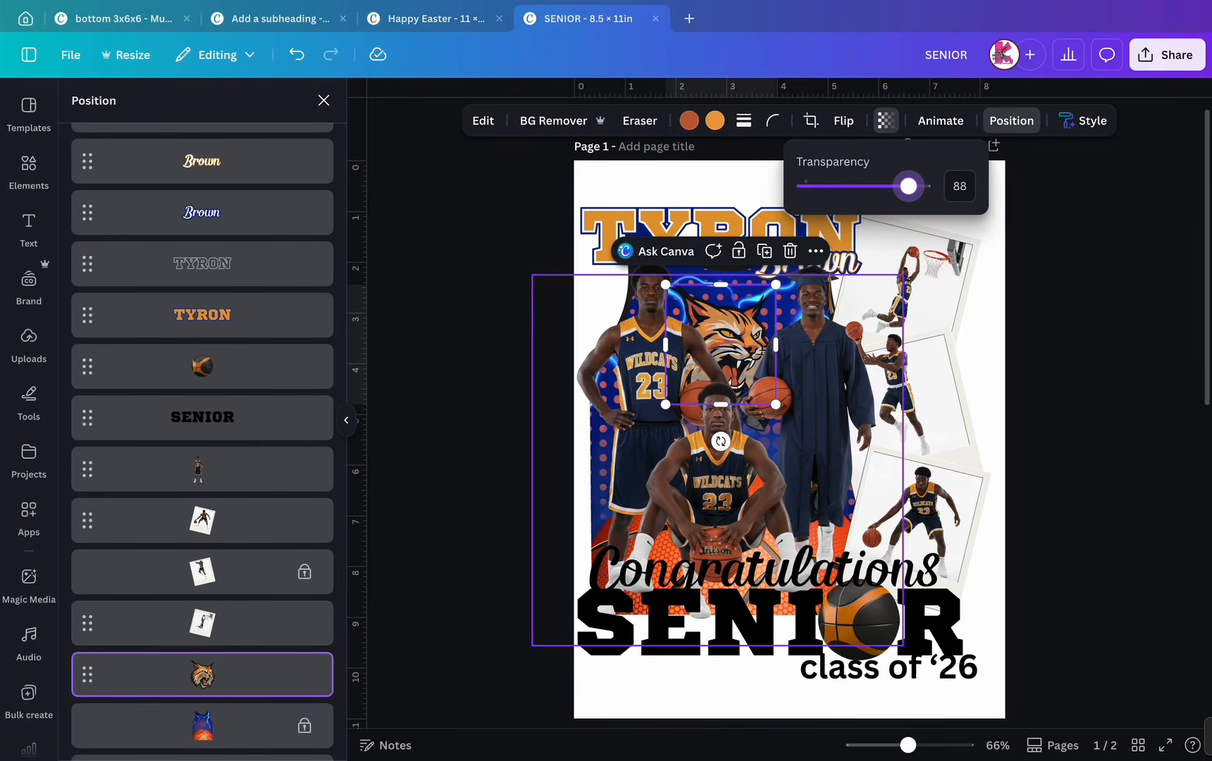
drag(733, 339, 733, 362)
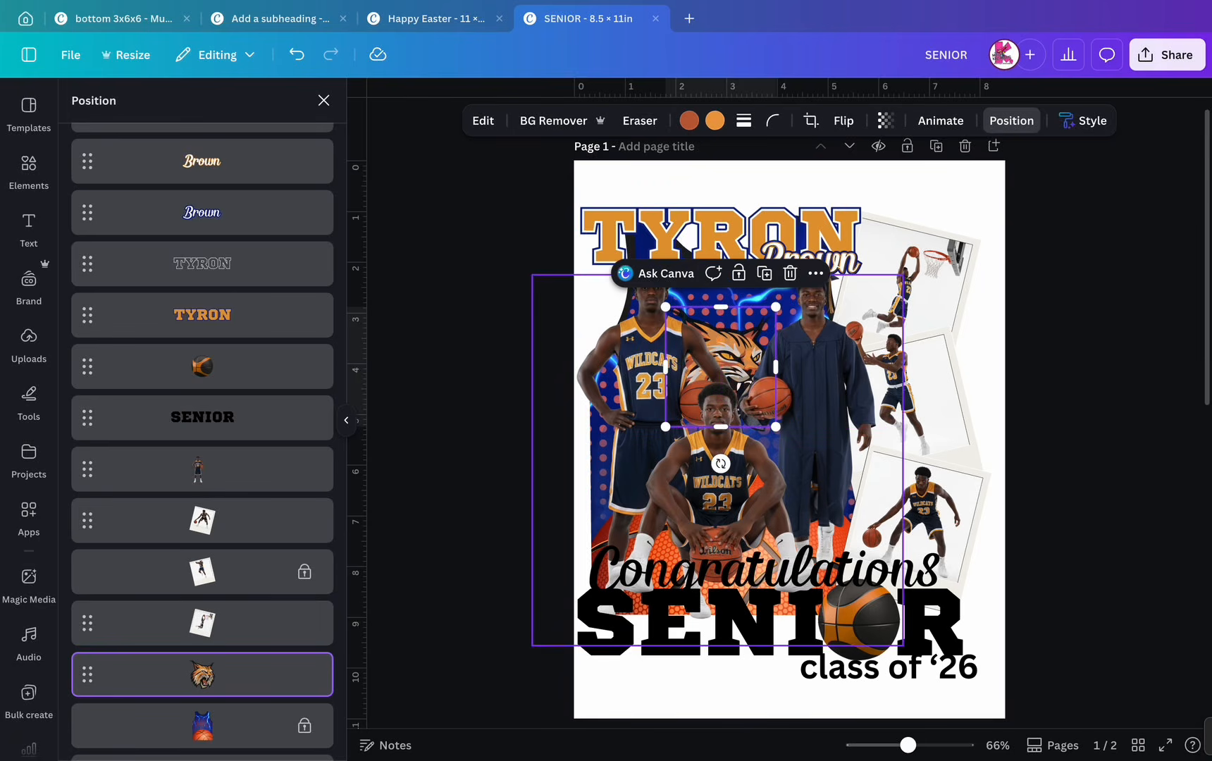
- Add a heading reading WILDCATS in uppercase Sports World font
click(29, 229)
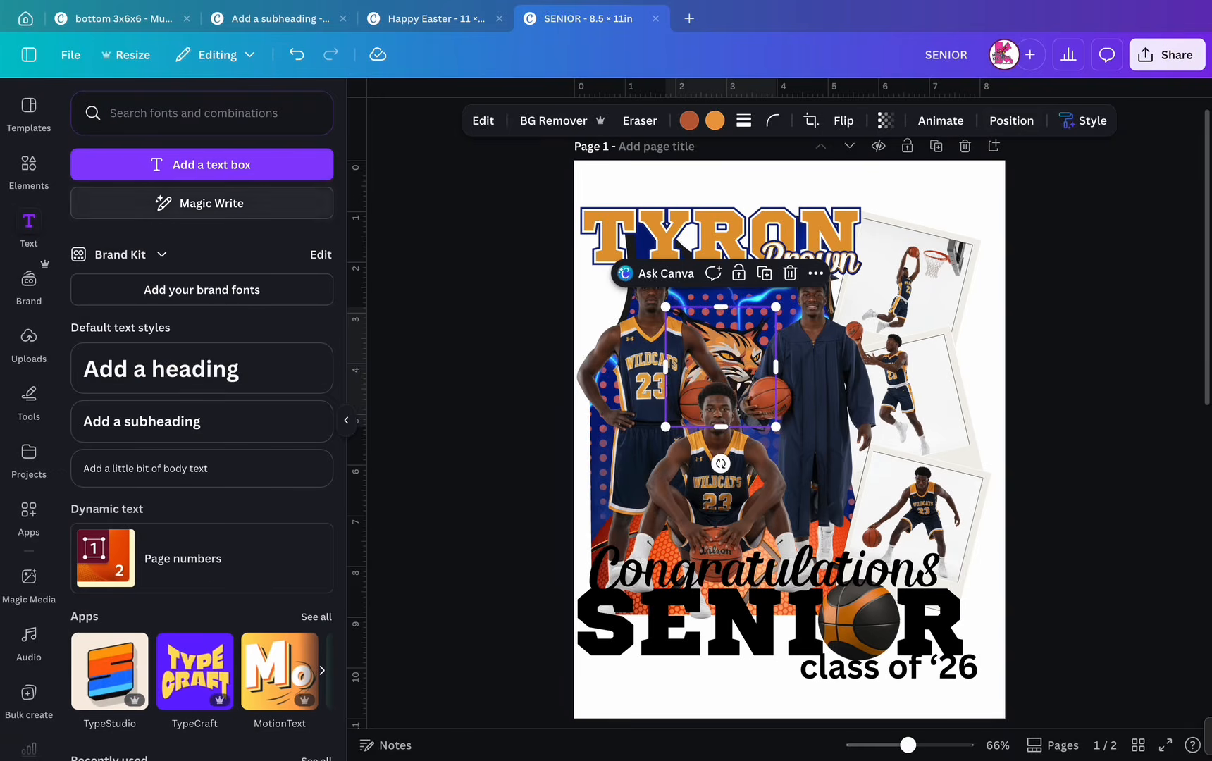
click(202, 369)
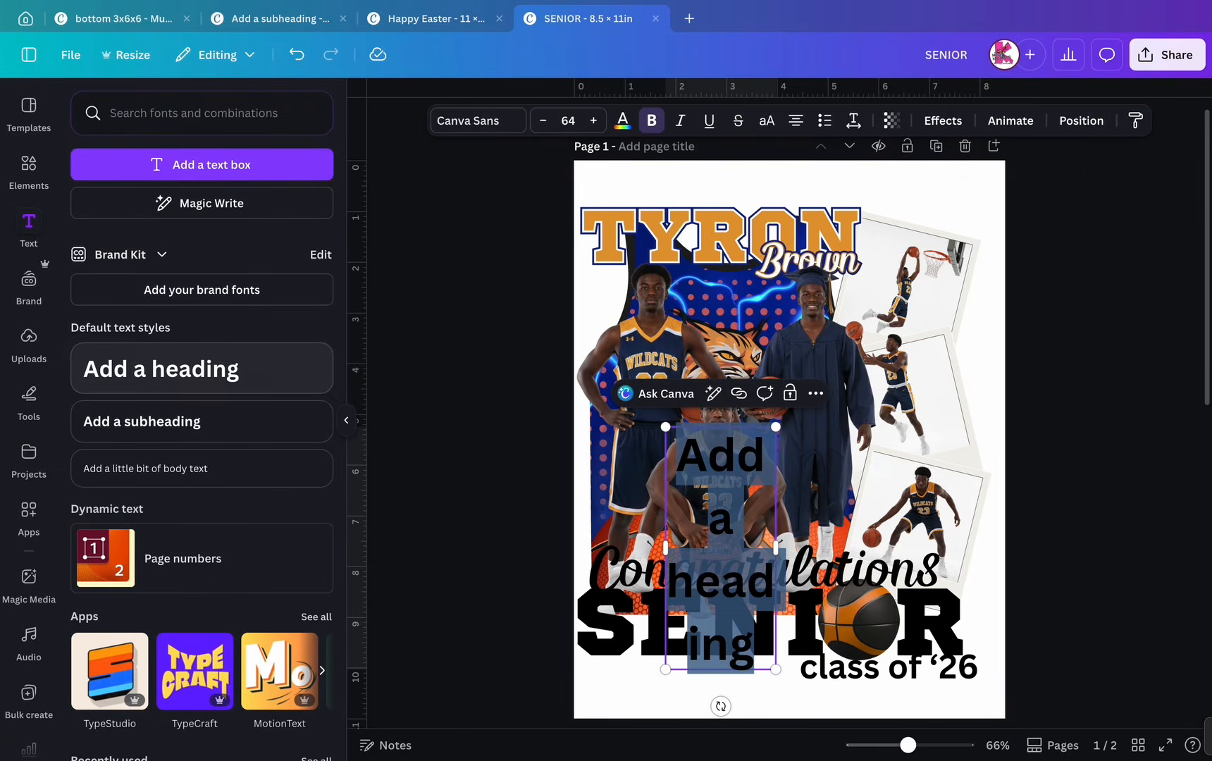
drag(775, 548, 1005, 549)
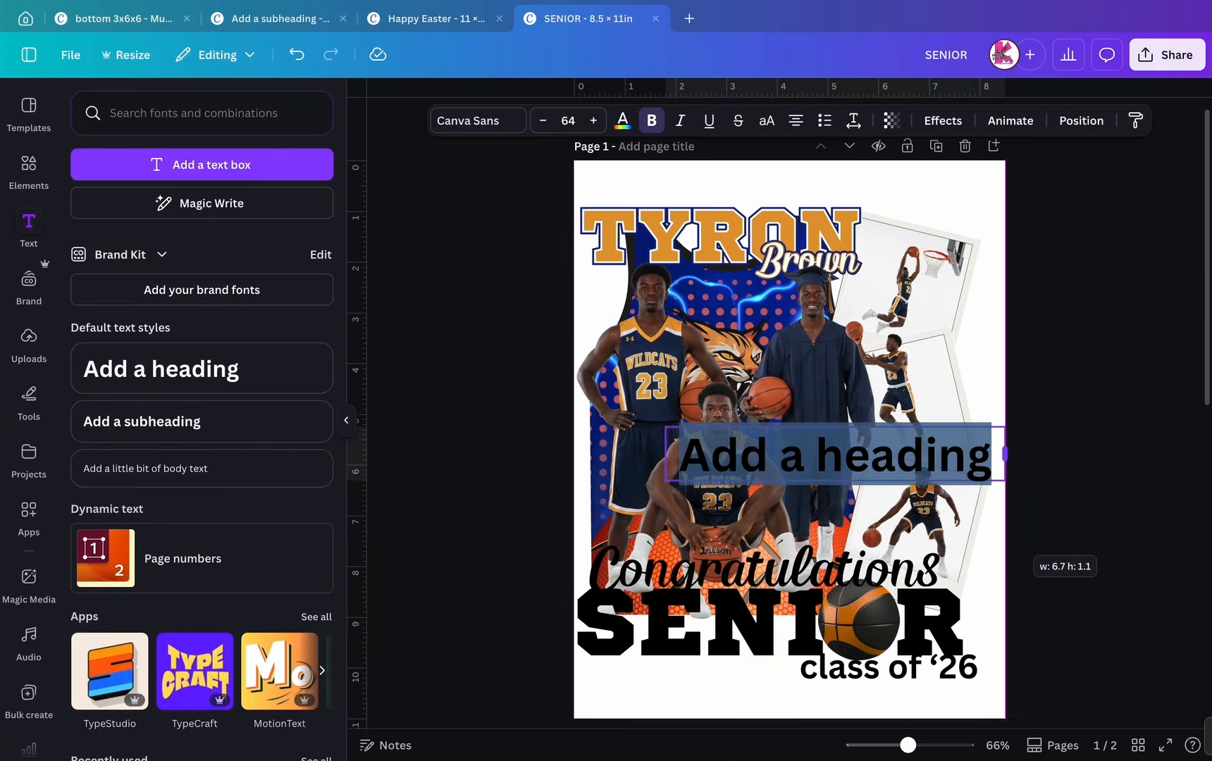
text(wildcats)
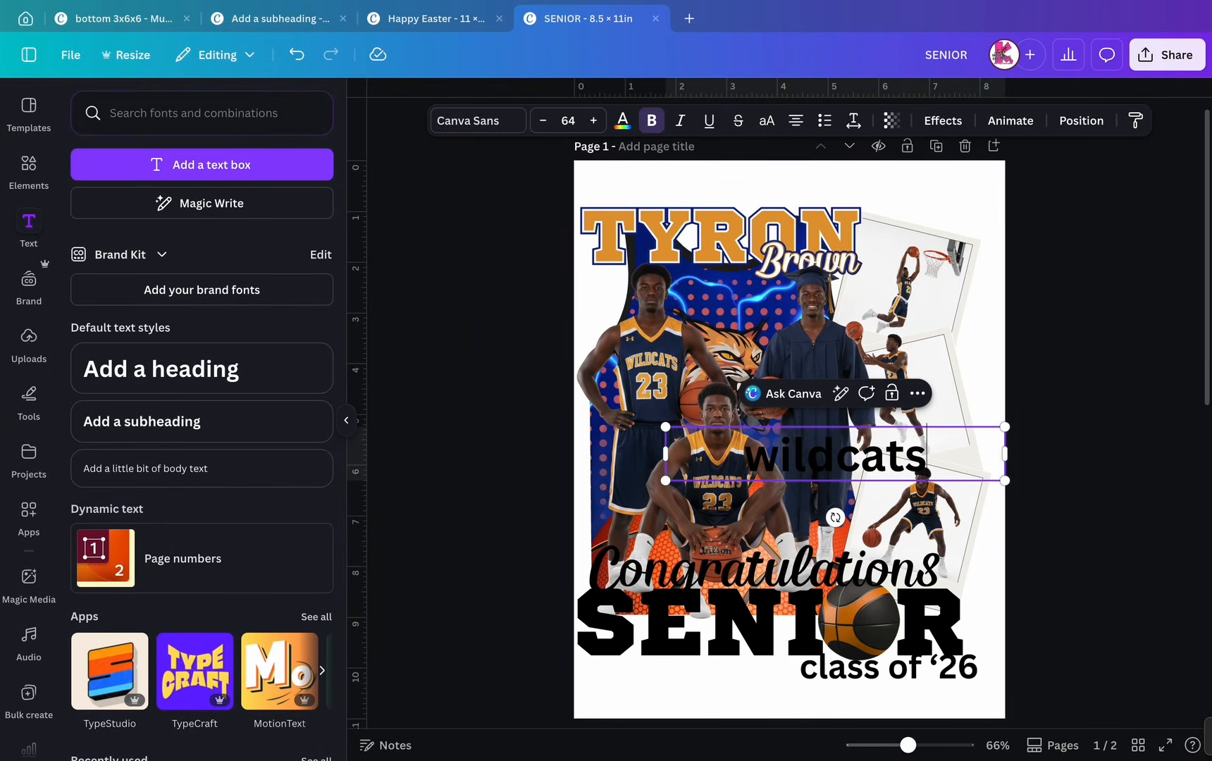
click(766, 120)
click(478, 120)
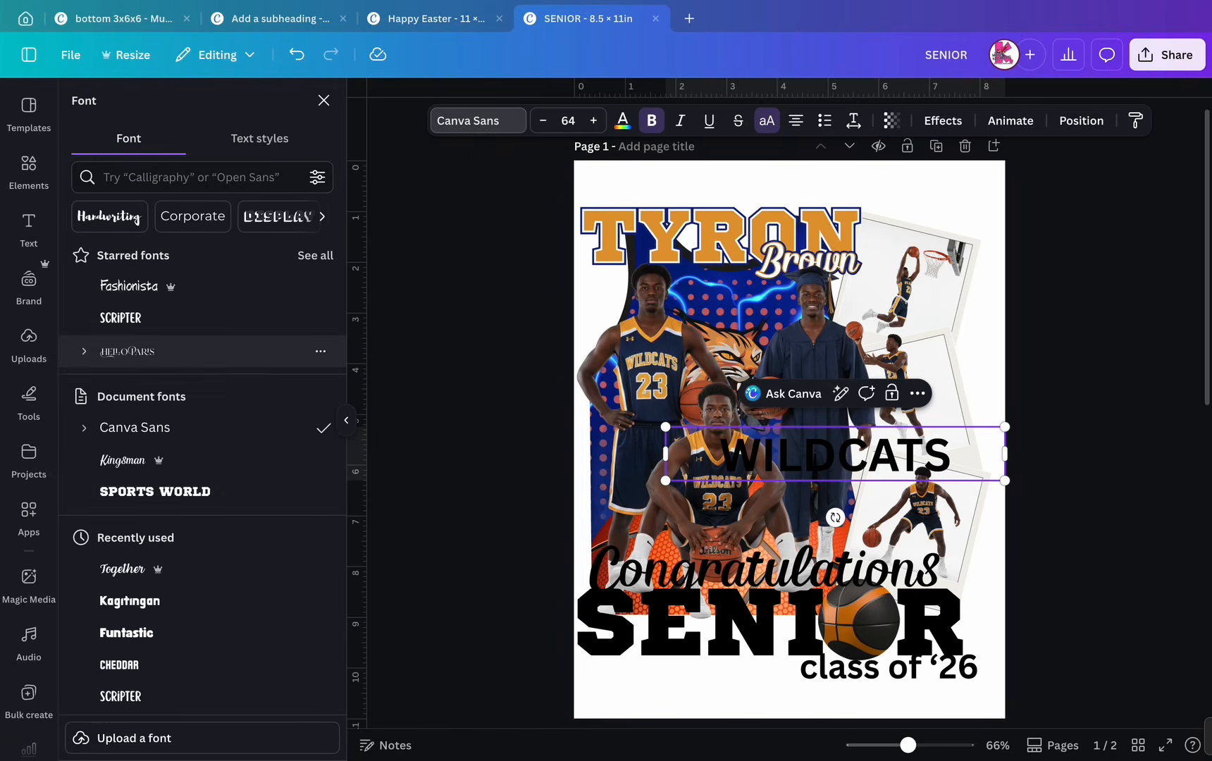
click(155, 491)
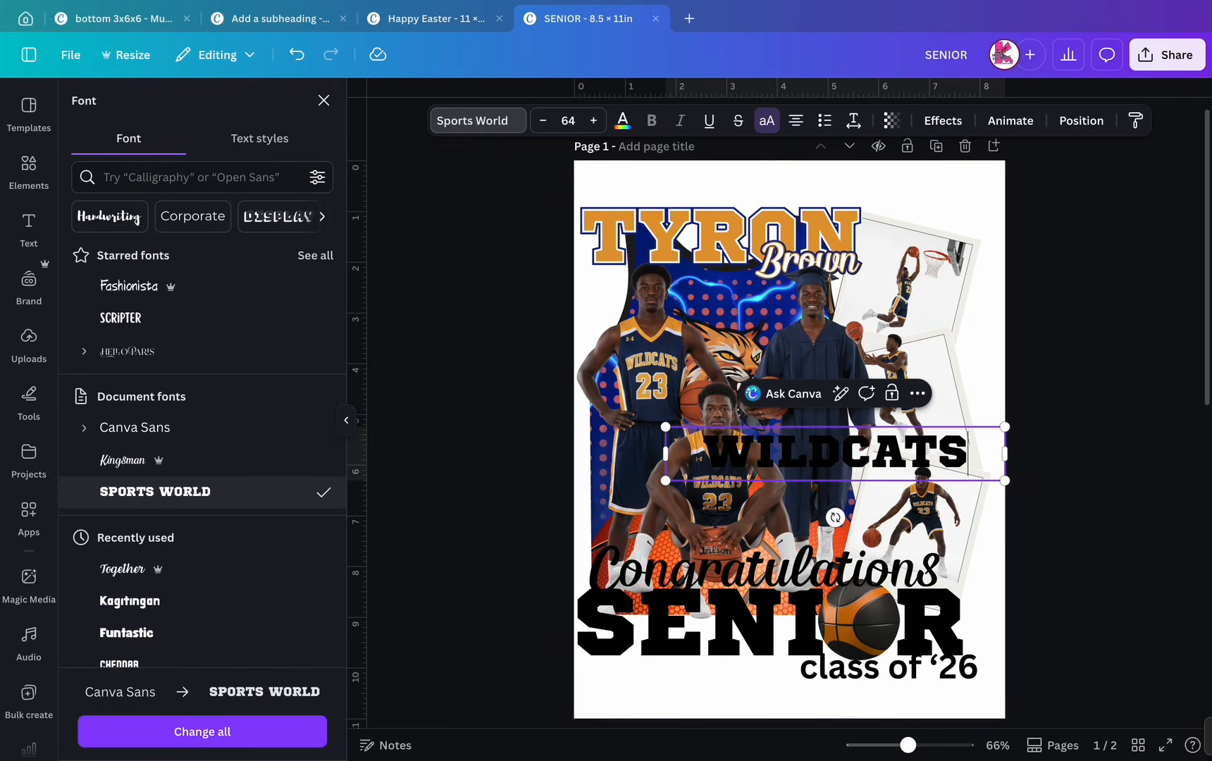
- Curve WILDCATS at 56, shrink it, and place it across the top of the collage
click(943, 120)
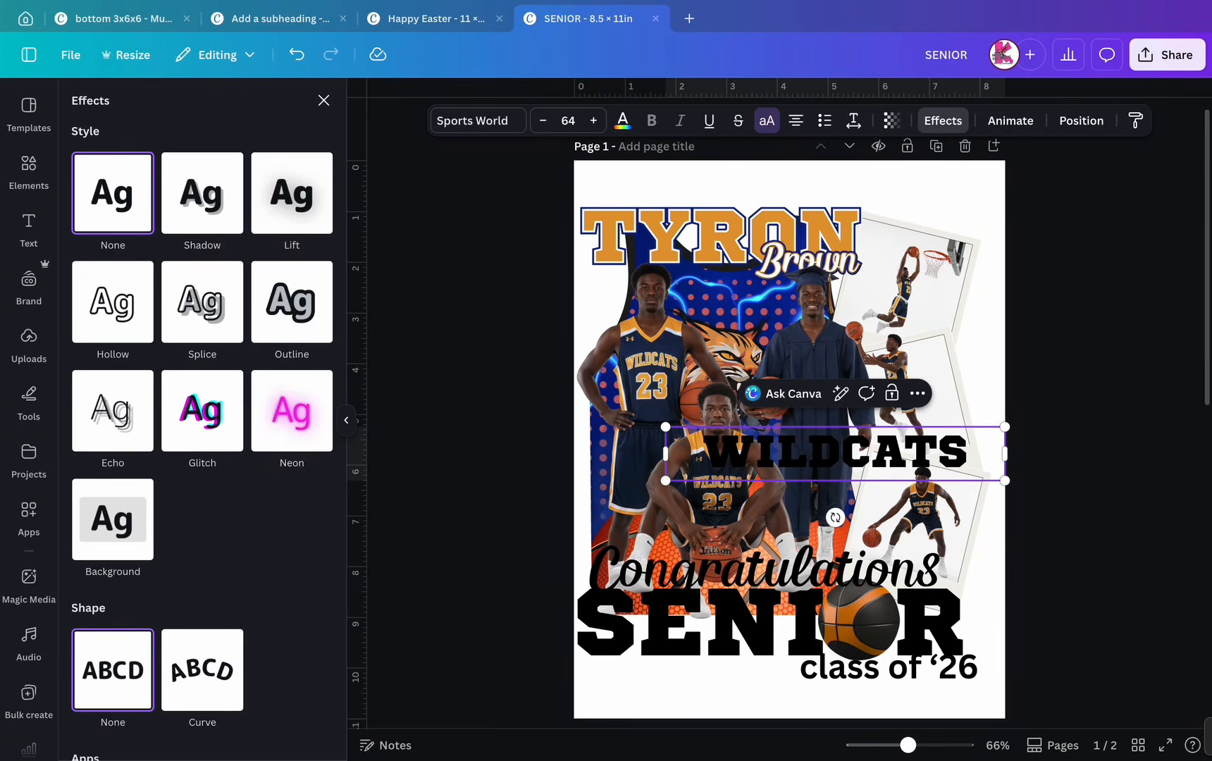
click(202, 669)
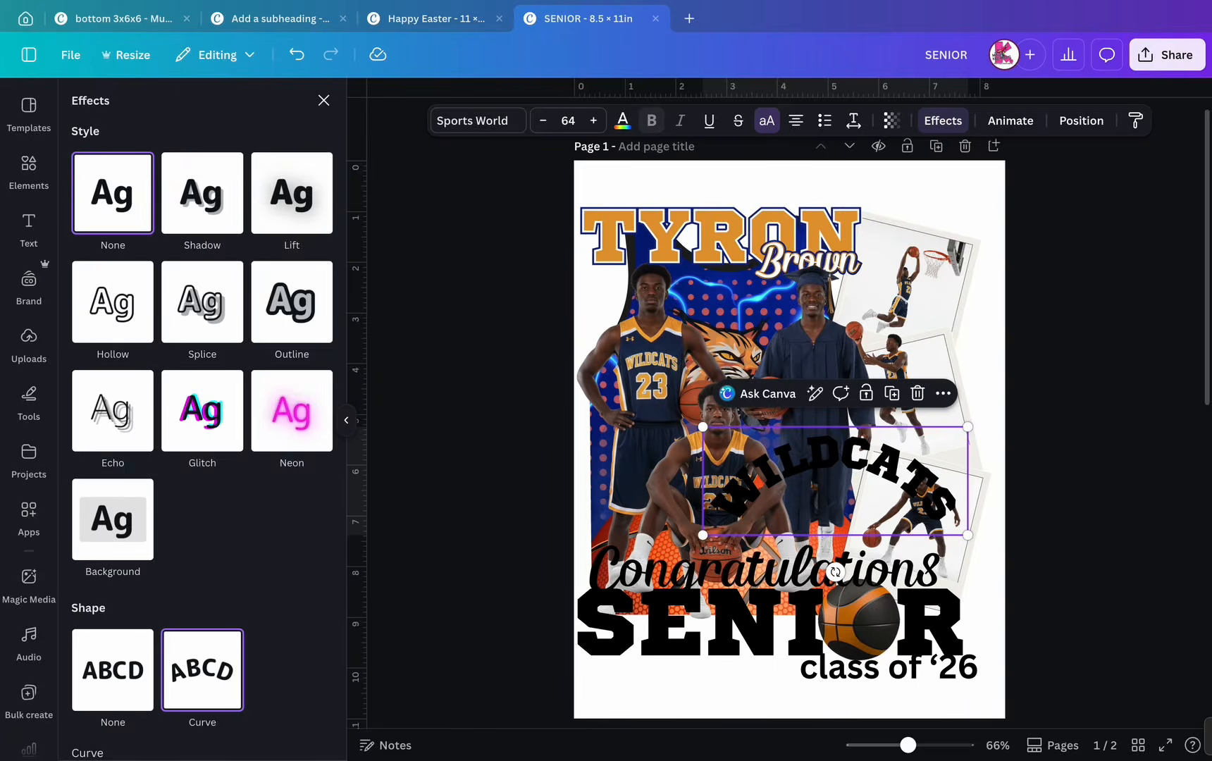
scroll(202, 669, down, 2)
drag(209, 679, 191, 679)
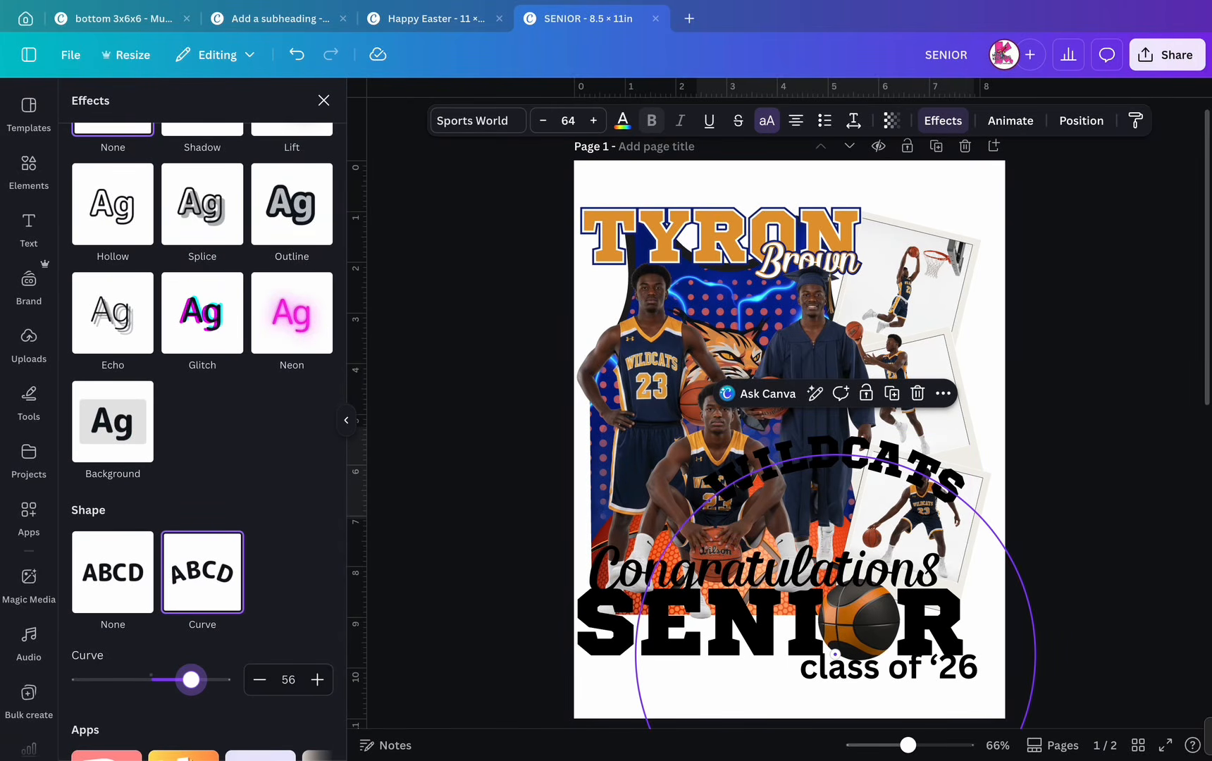
drag(974, 518, 888, 490)
drag(775, 472, 722, 355)
click(297, 54)
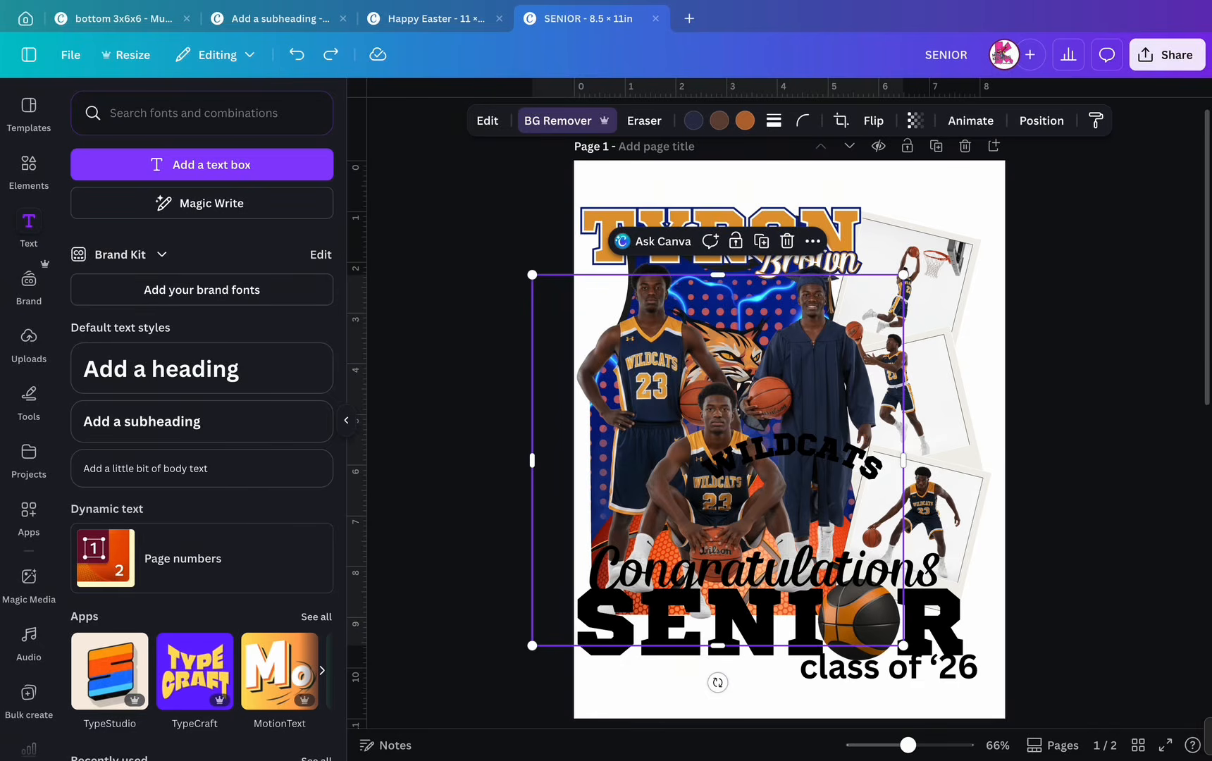
drag(792, 453, 729, 299)
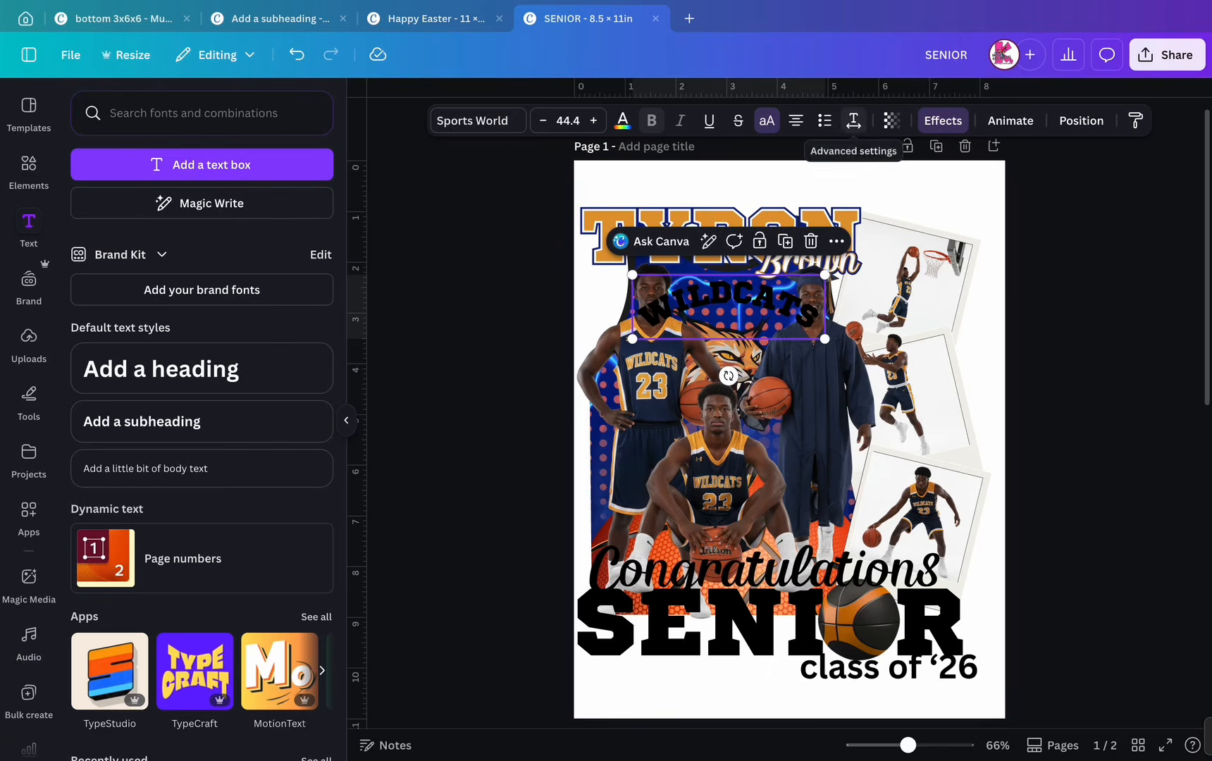
- Make WILDCATS white and move its layer behind the player photos
click(622, 120)
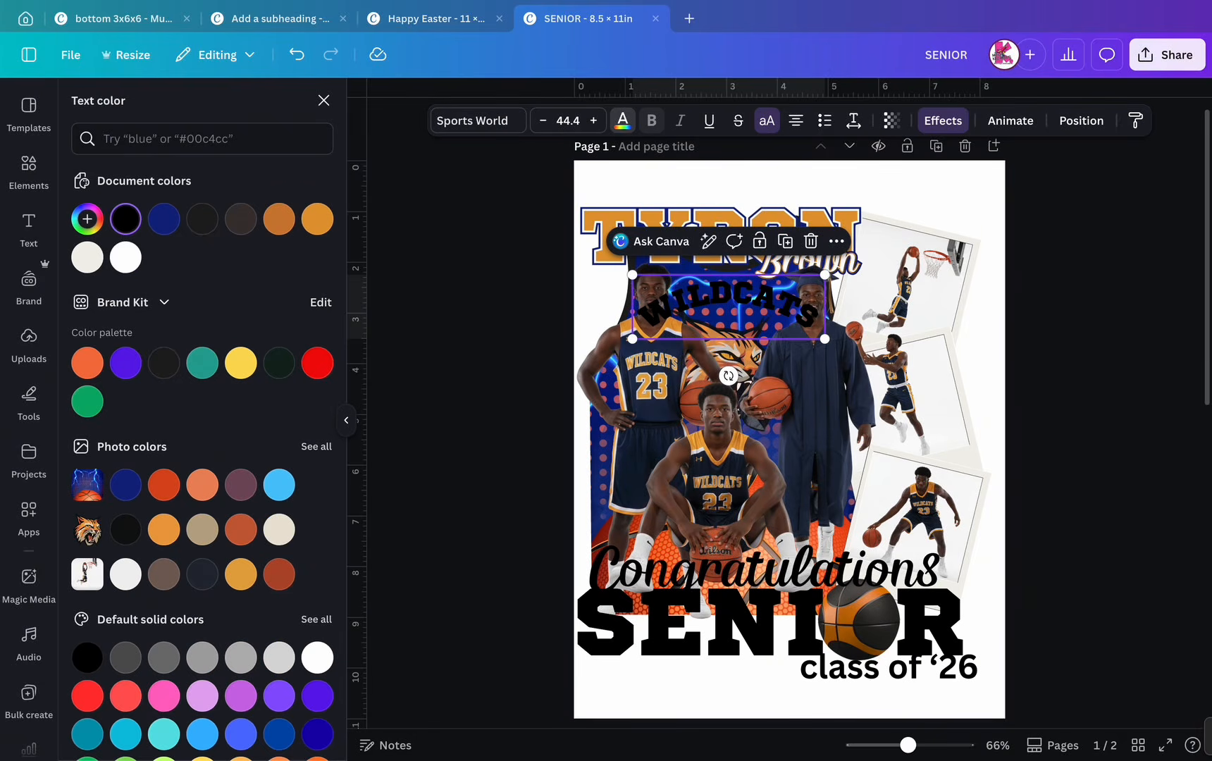
click(125, 258)
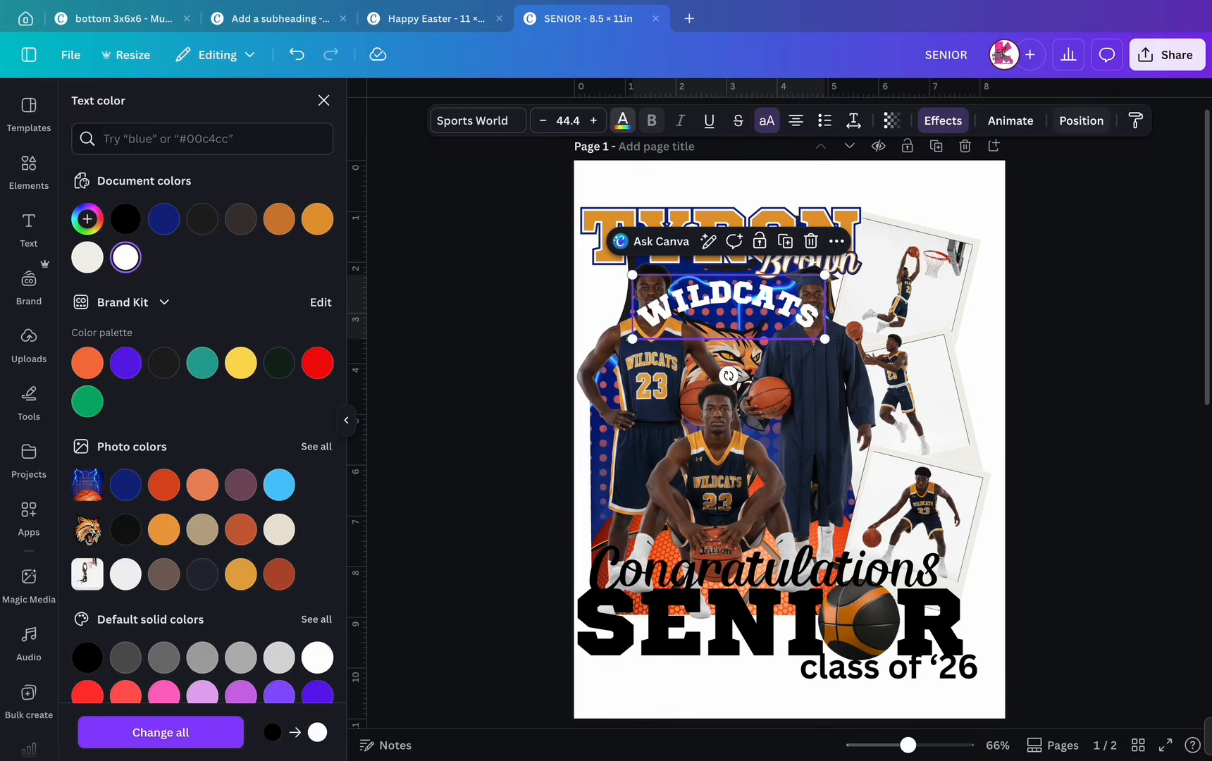
click(1081, 121)
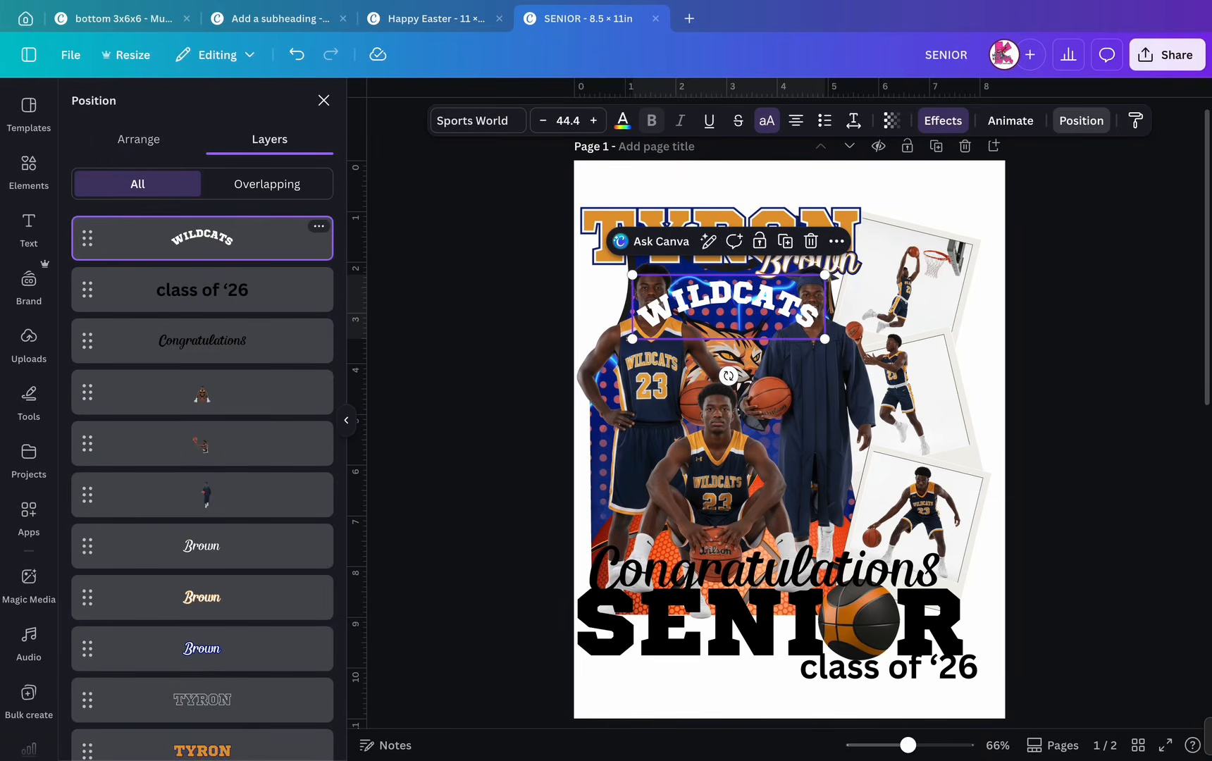
drag(202, 238, 212, 644)
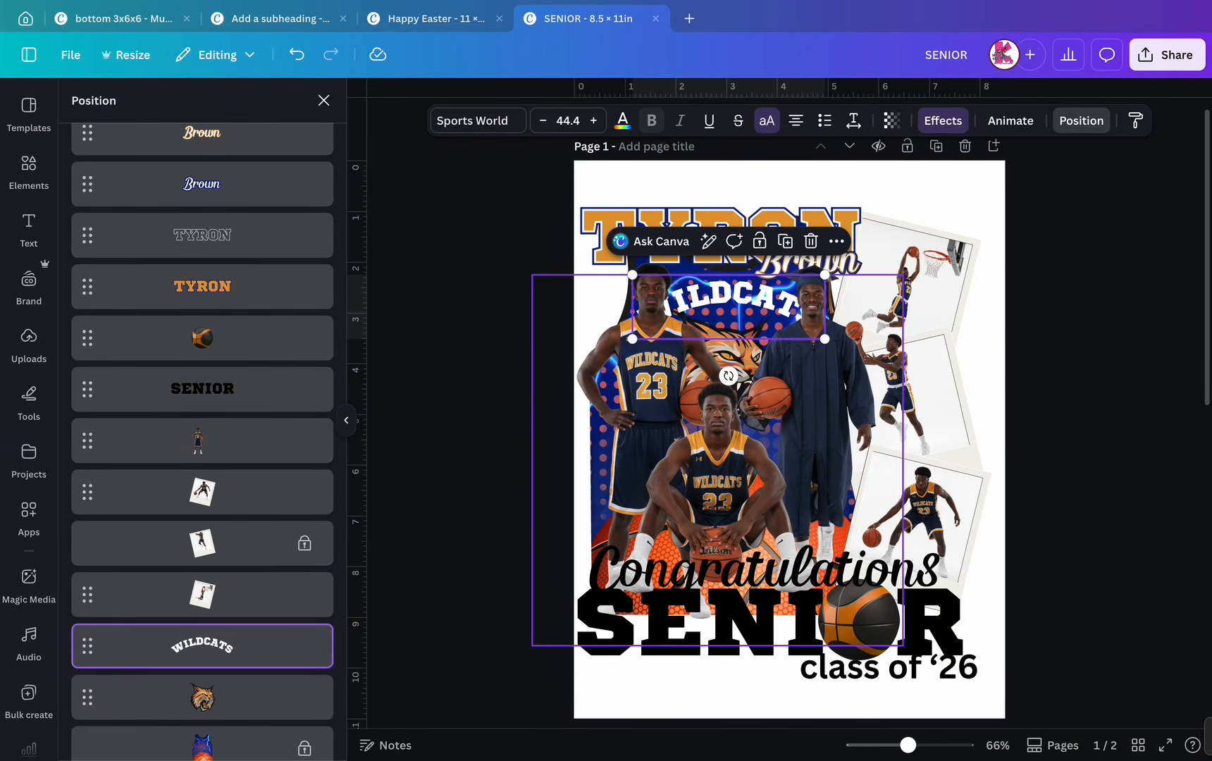
drag(632, 338, 645, 381)
drag(728, 304, 729, 305)
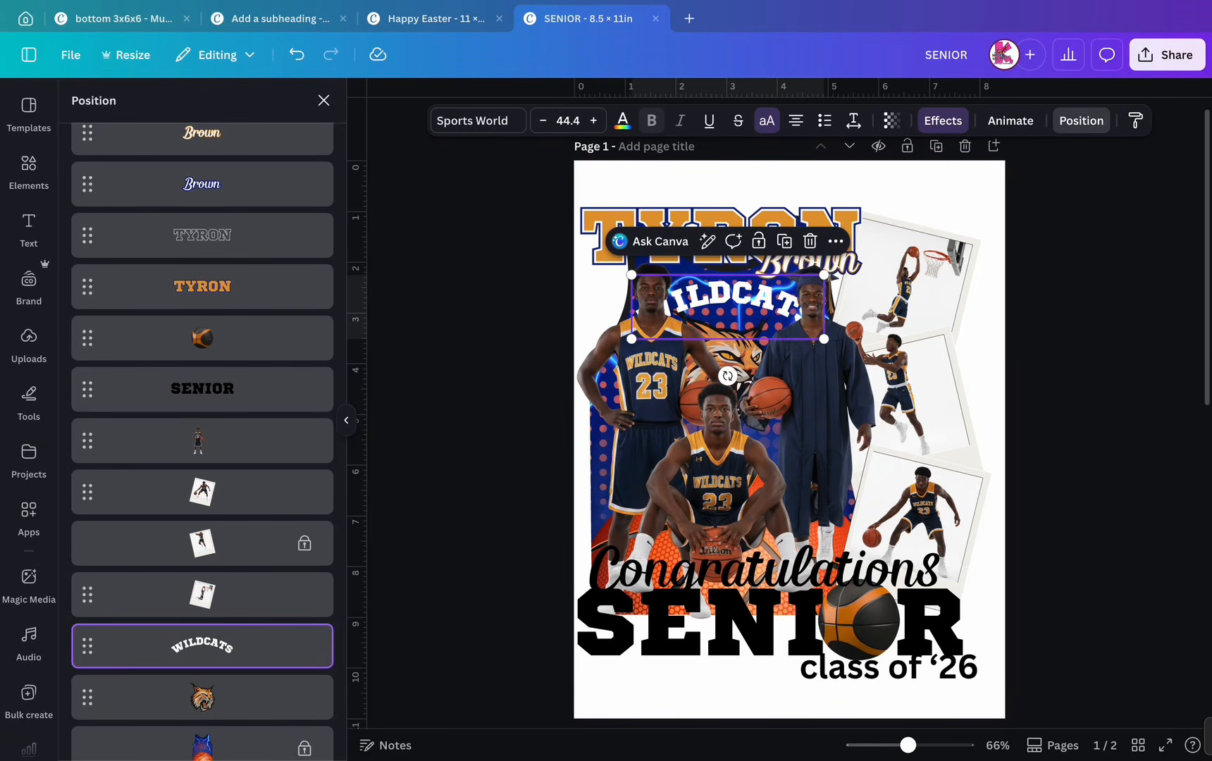
- Resize the tiger logo to 2.2 × 1.8 and reposition it below WILDCATS
click(212, 698)
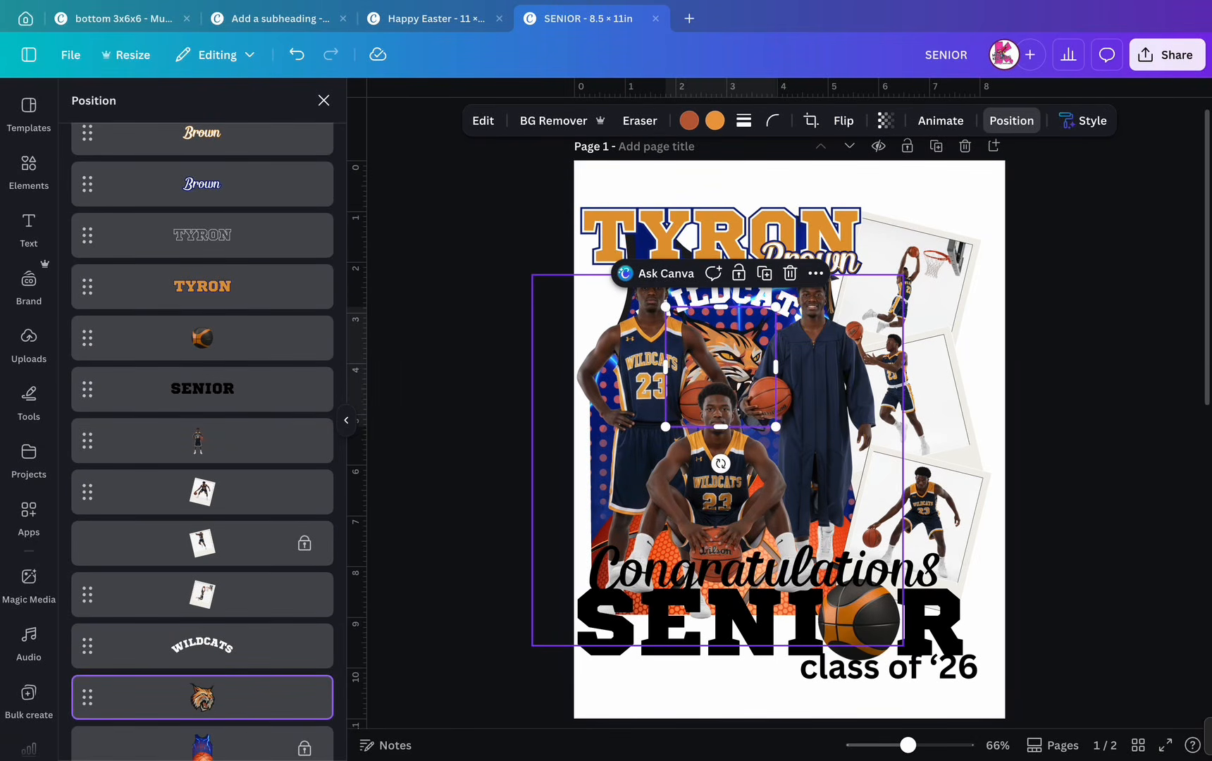
drag(720, 366, 730, 367)
drag(674, 426, 683, 407)
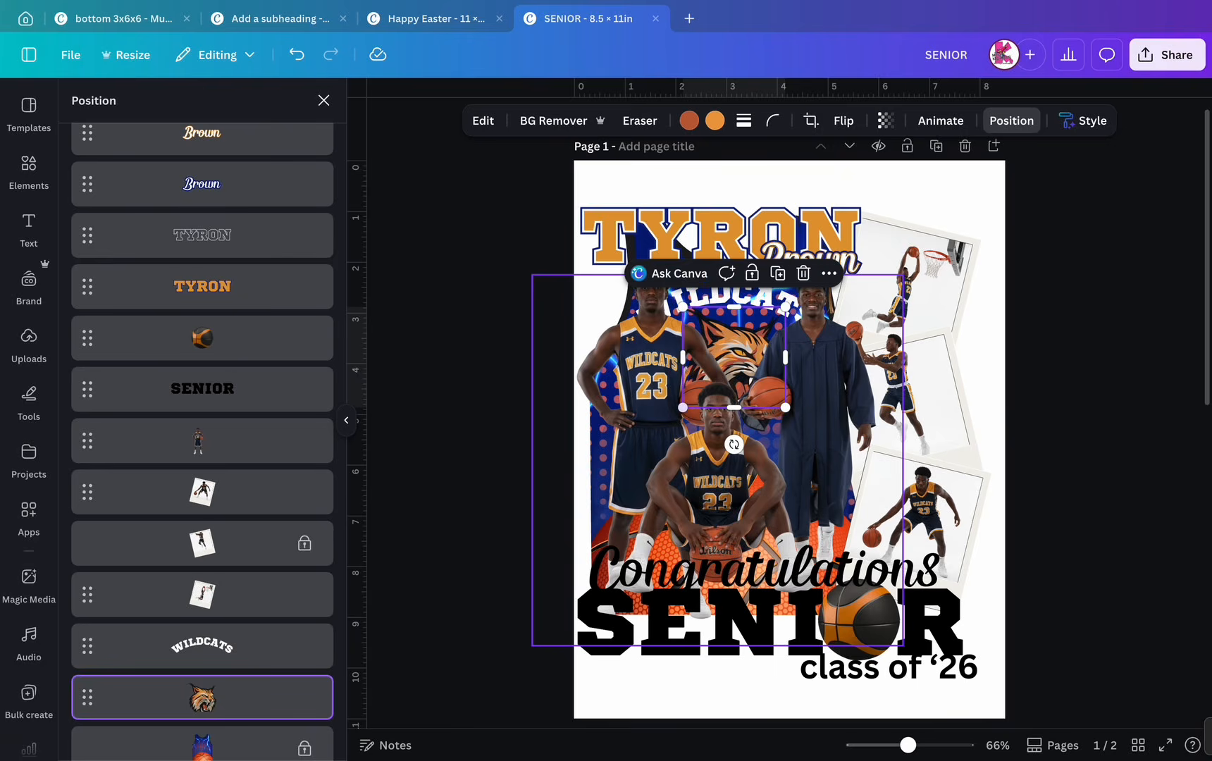
mouse_move(737, 368)
mouse_down()
mouse_move(736, 341)
mouse_move(736, 350)
mouse_up()
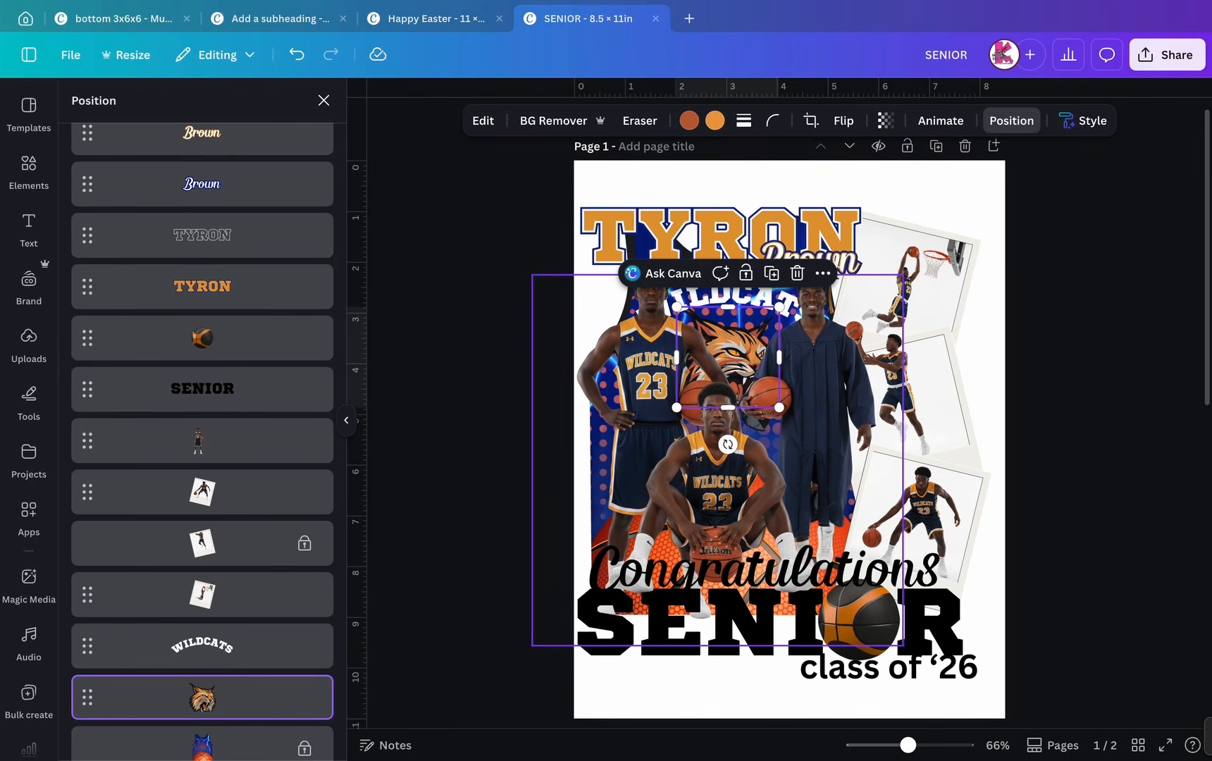
click(211, 646)
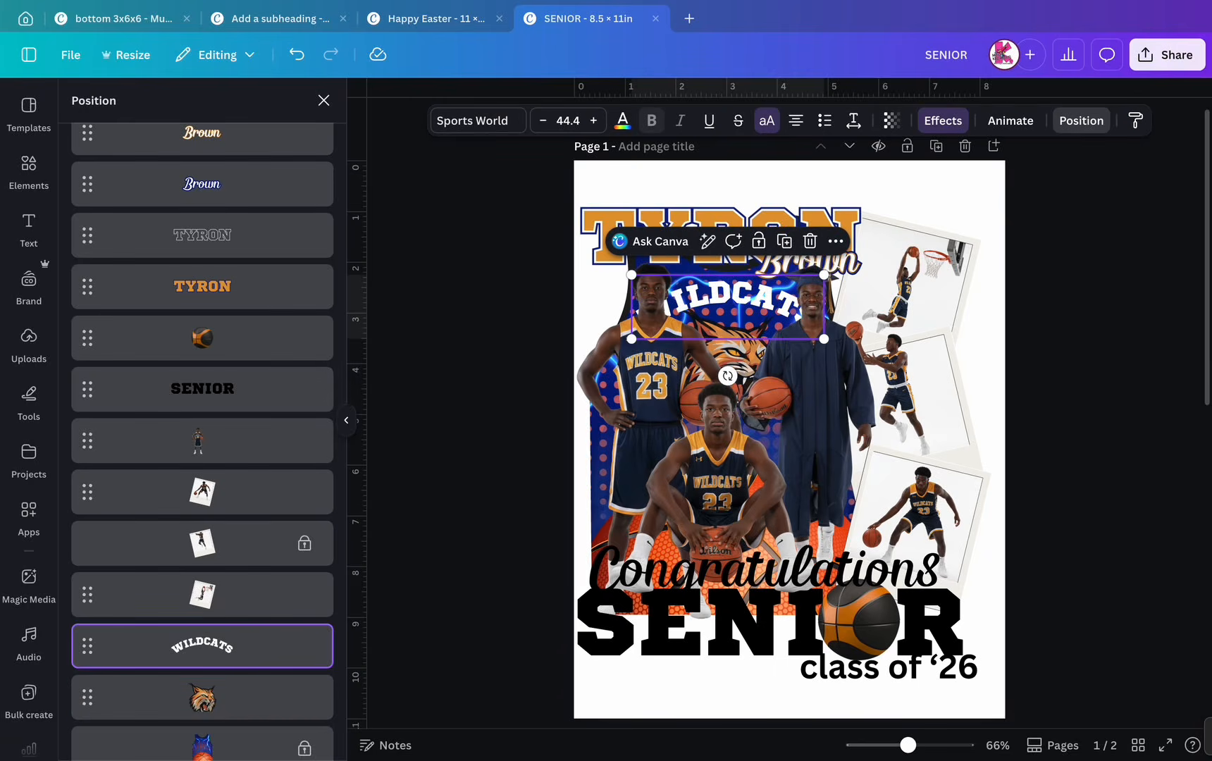
- Outline WILDCATS in Gray orange, then add a dark-blue Hollow copy at thickness 40, offset slightly
click(942, 121)
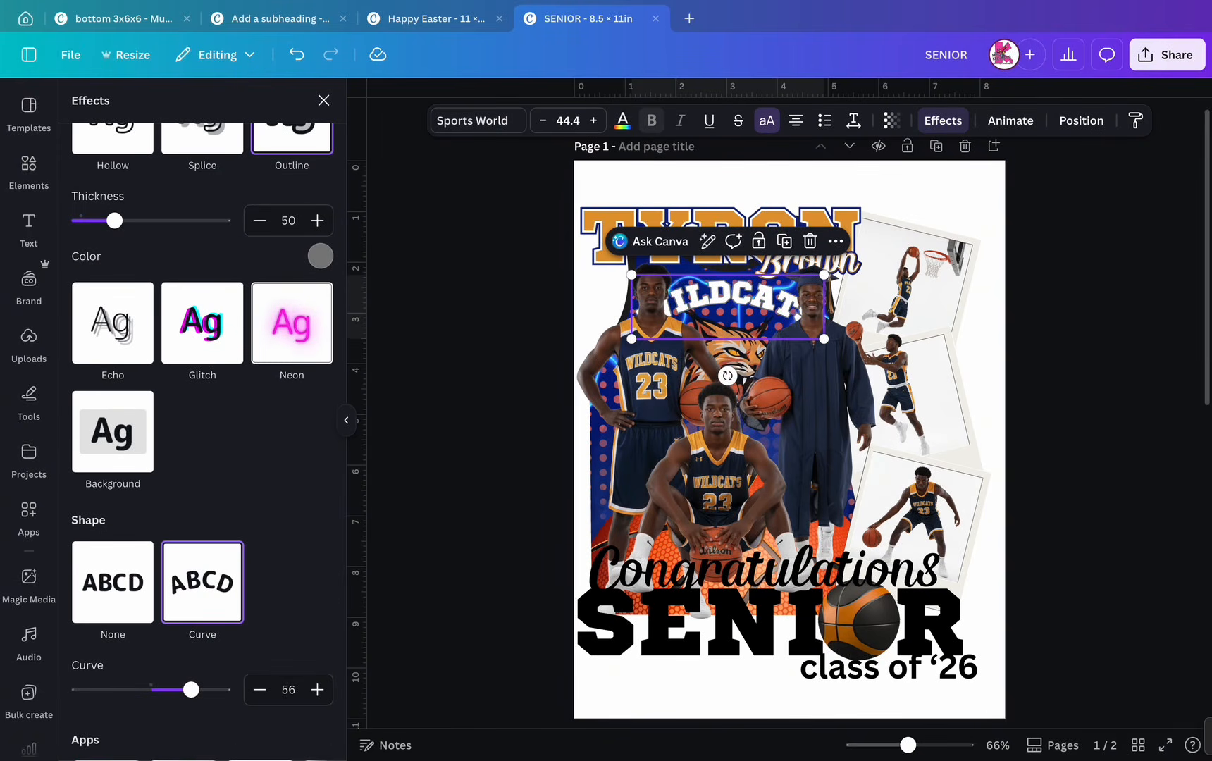
click(321, 255)
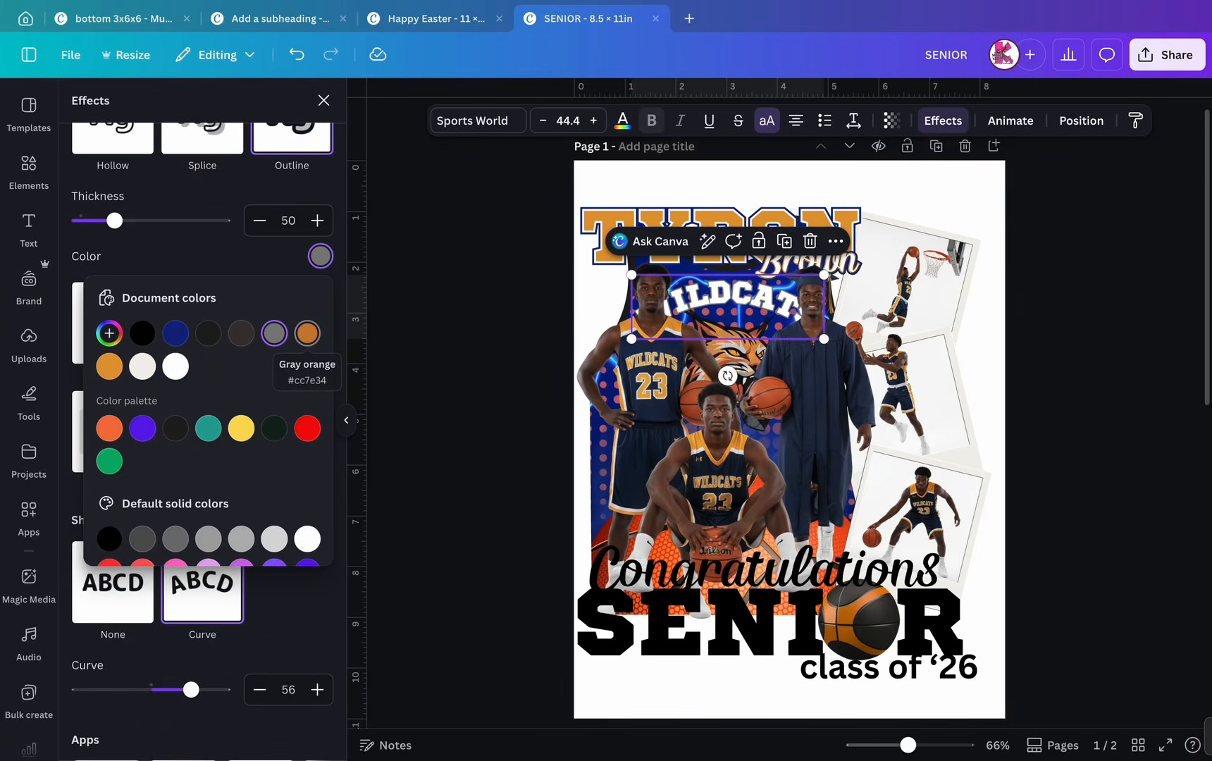
click(307, 332)
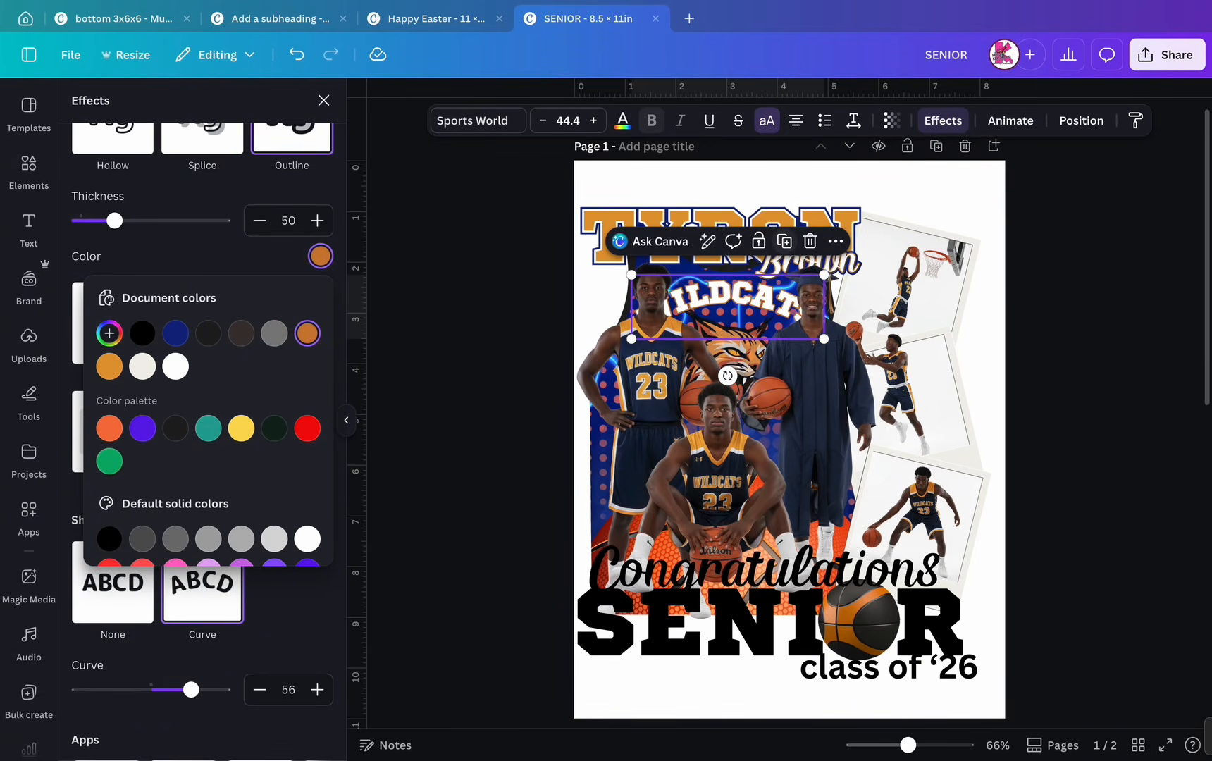
click(784, 241)
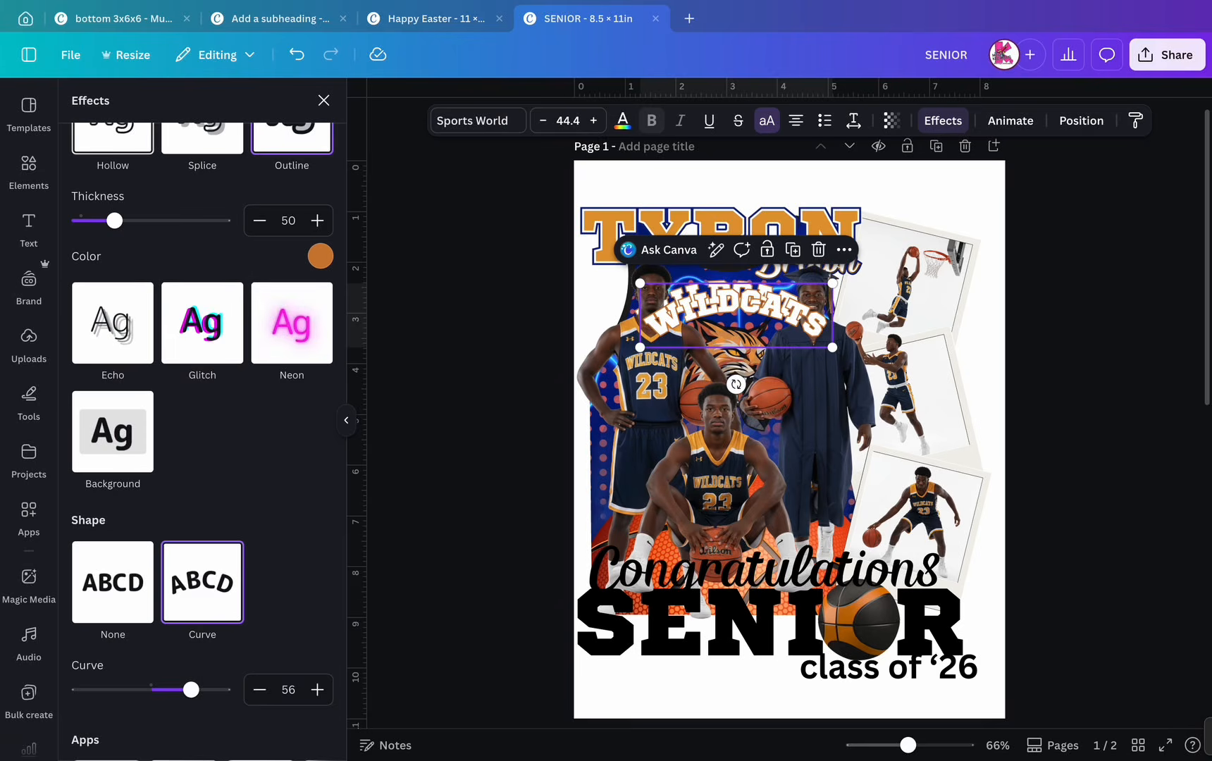
click(112, 139)
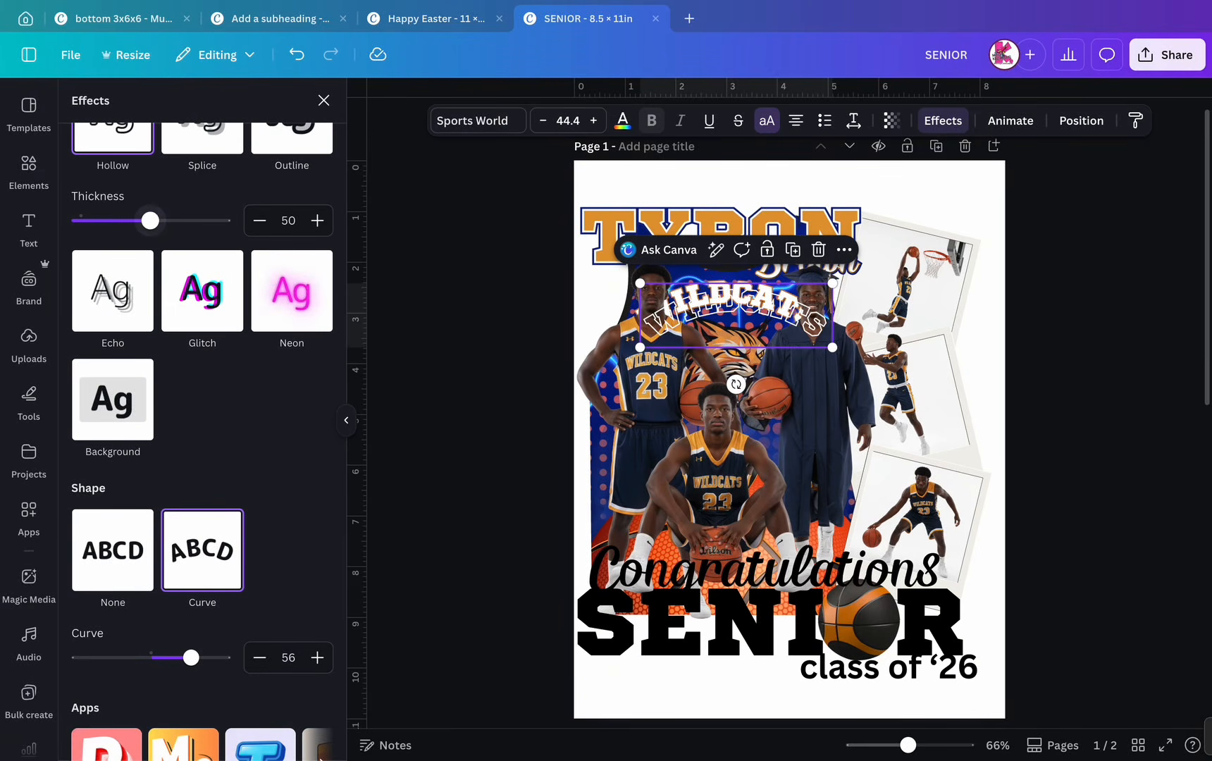
drag(150, 221, 136, 221)
click(623, 121)
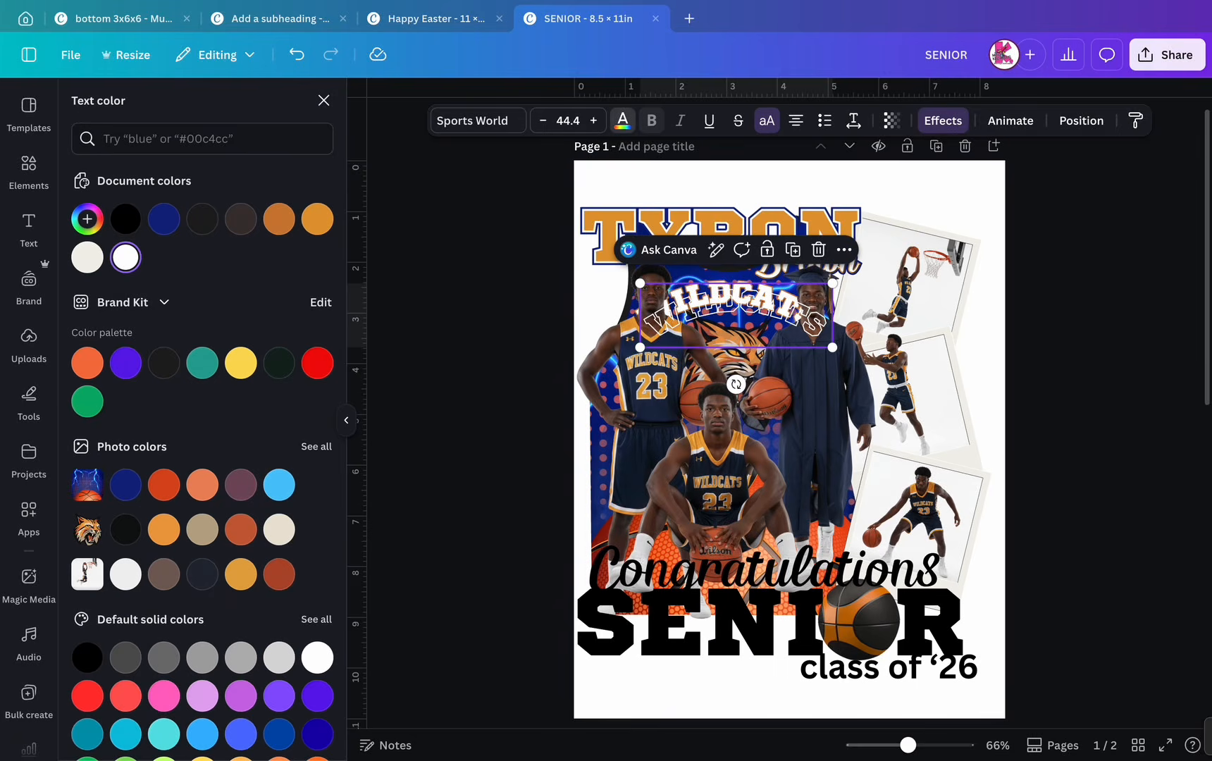
click(163, 219)
drag(736, 308, 754, 290)
- Move the dark-blue WILDCATS copy's layer just above the white WILDCATS, behind the players
scroll(758, 289, up, 8)
click(1081, 121)
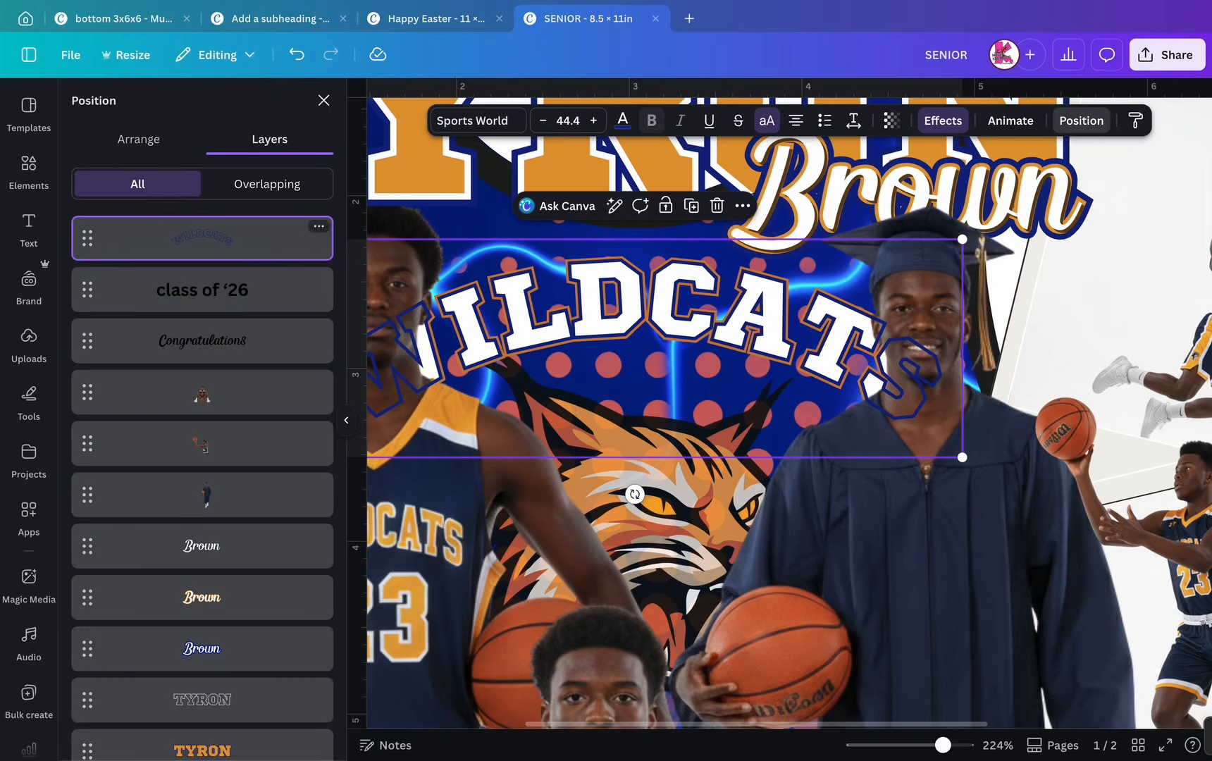
click(138, 138)
click(269, 139)
drag(87, 238, 88, 596)
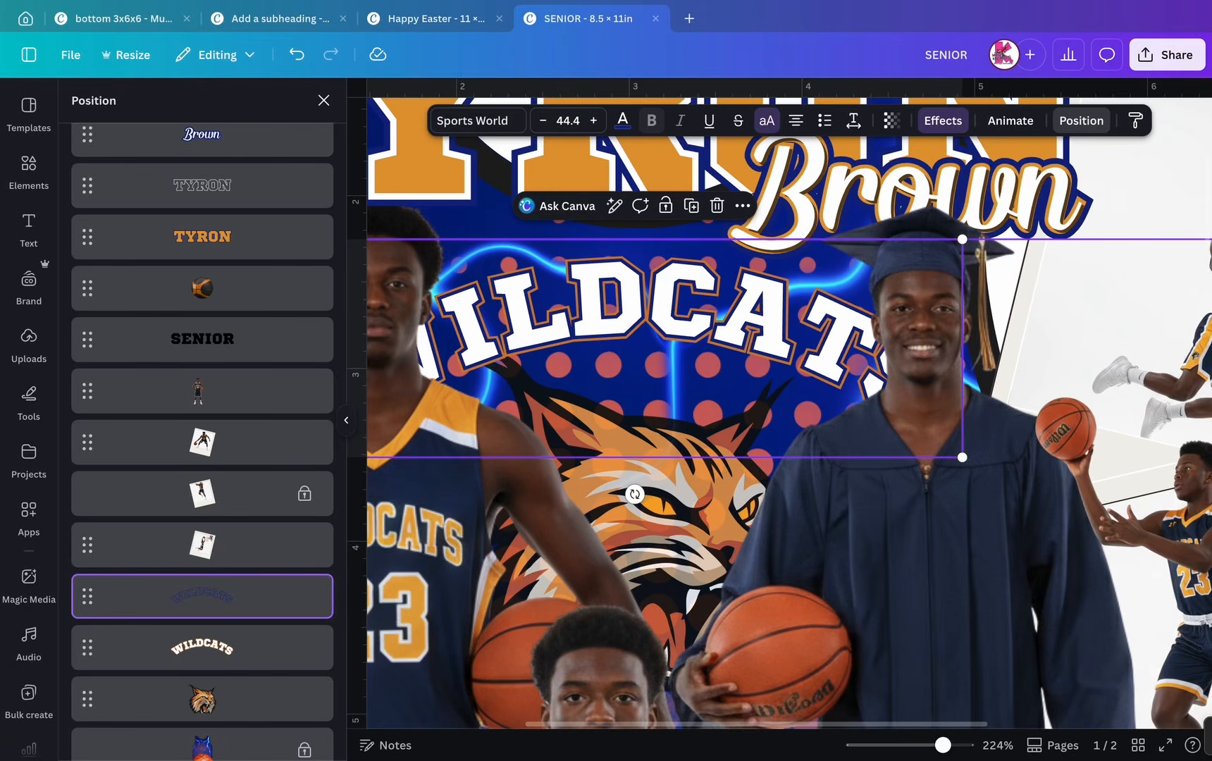
scroll(746, 430, down, 10)
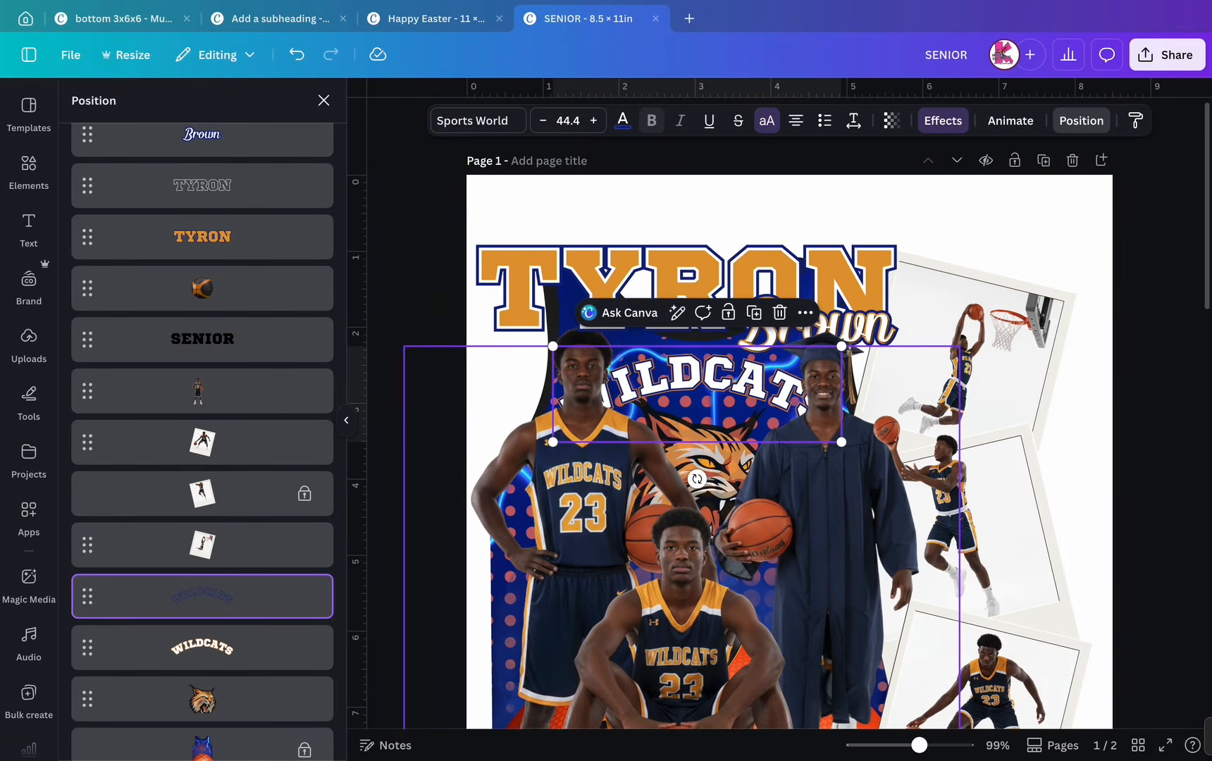
click(1080, 121)
scroll(909, 423, down, 2)
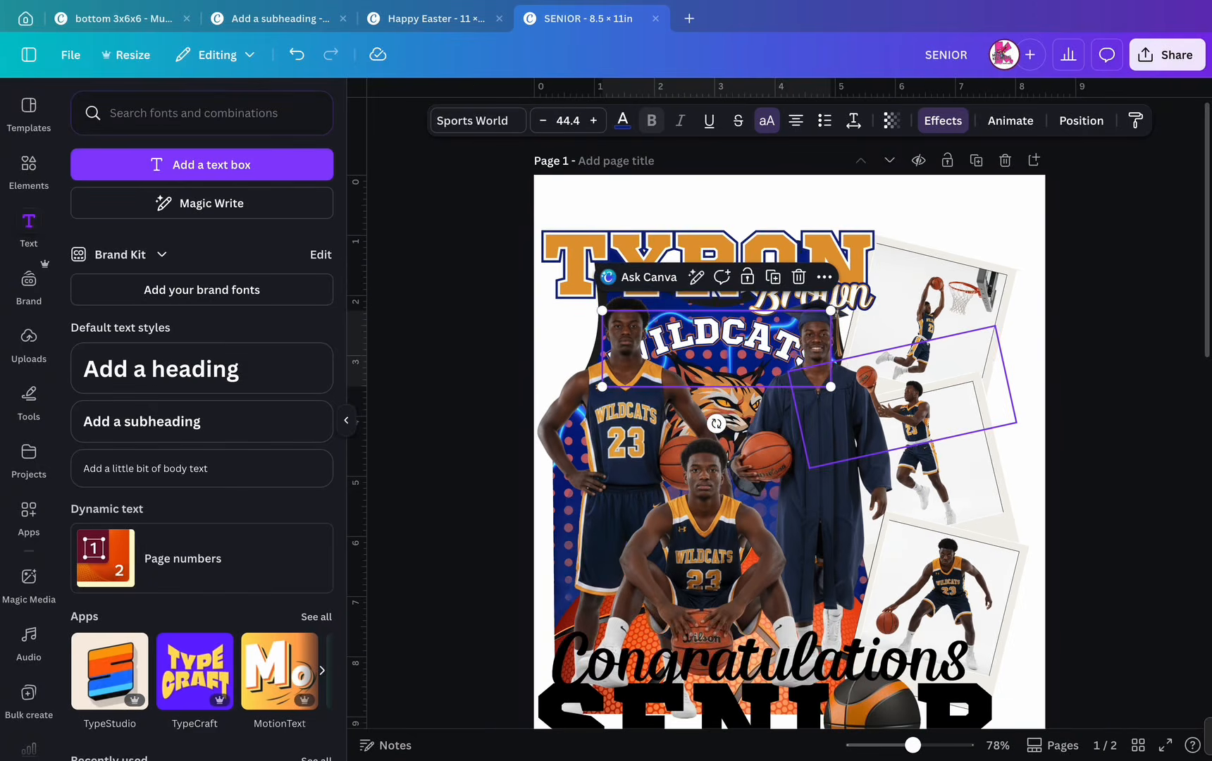
scroll(908, 422, down, 2)
- Change the Congratulations script's text colour to white
click(1109, 381)
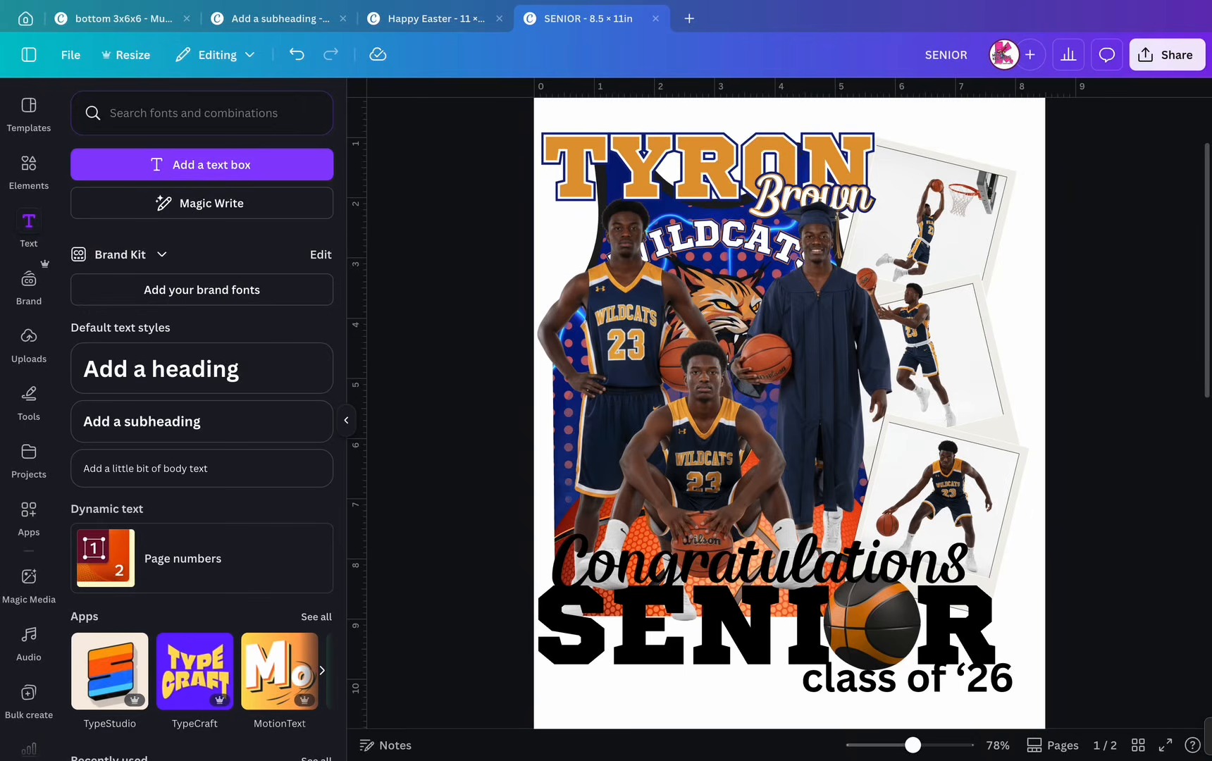
scroll(1099, 400, down, 2)
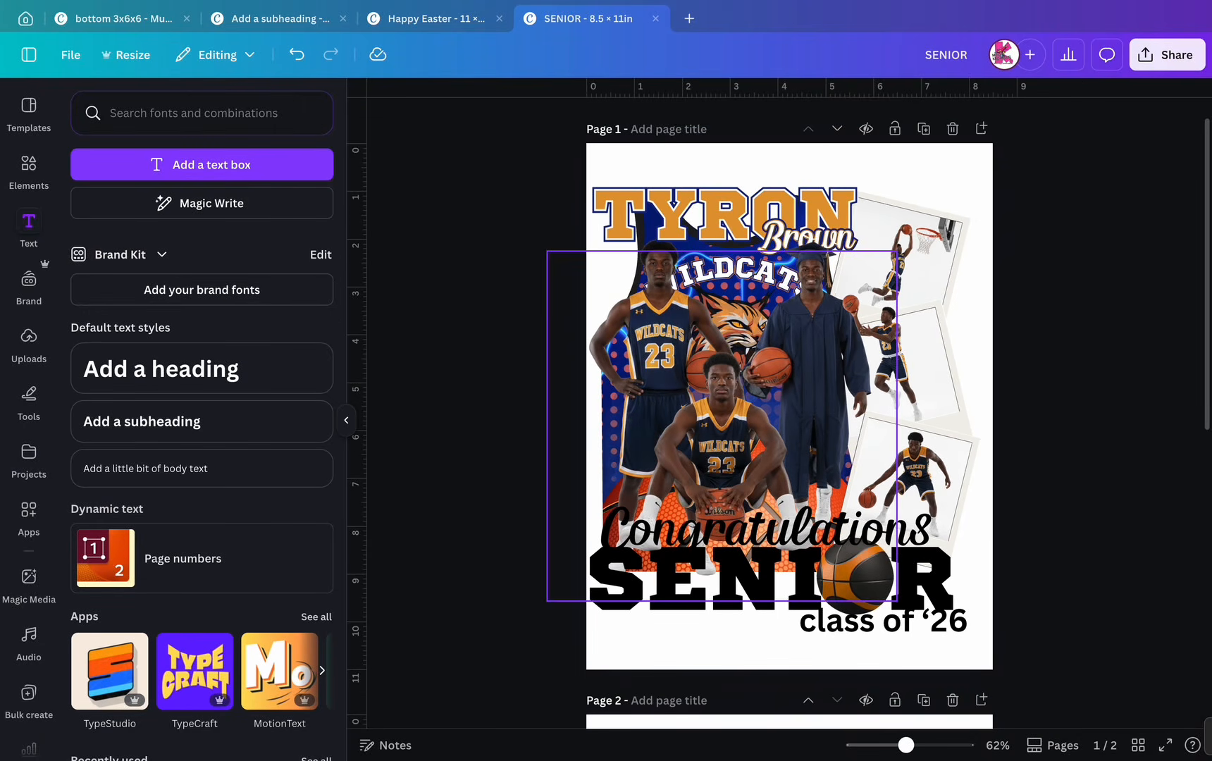
click(782, 532)
click(623, 121)
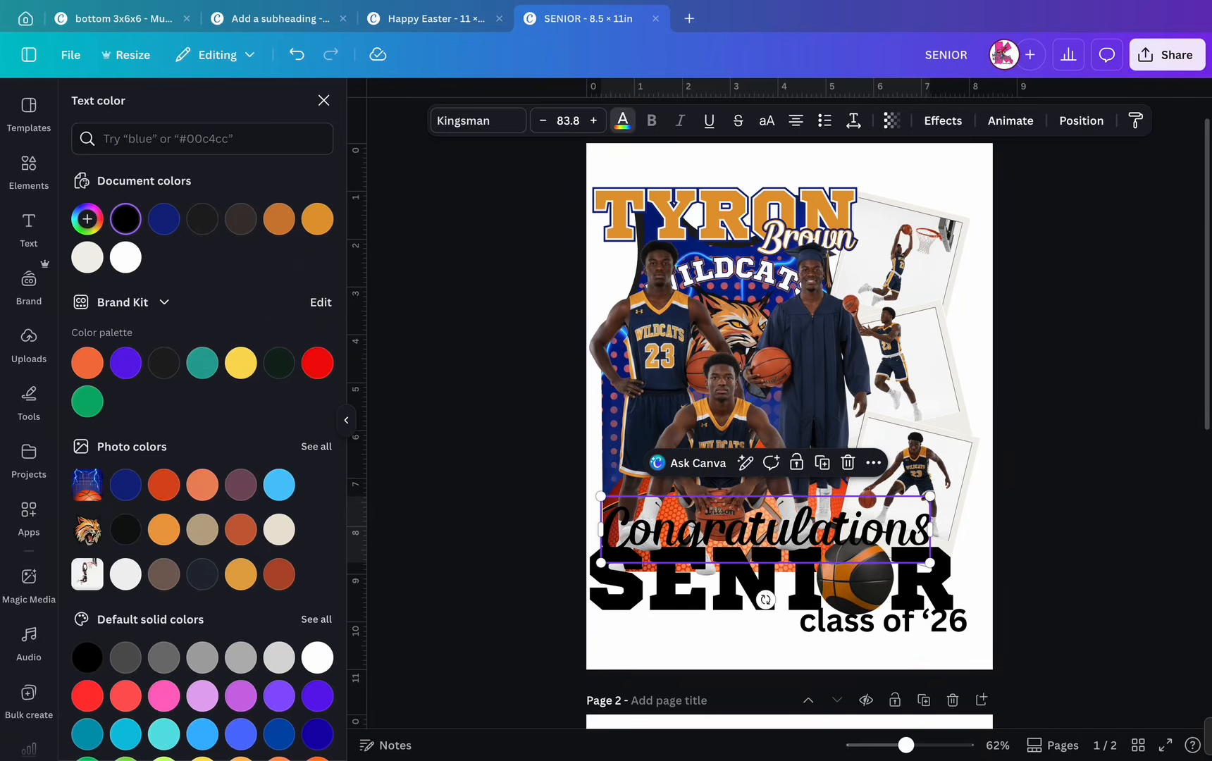
click(125, 257)
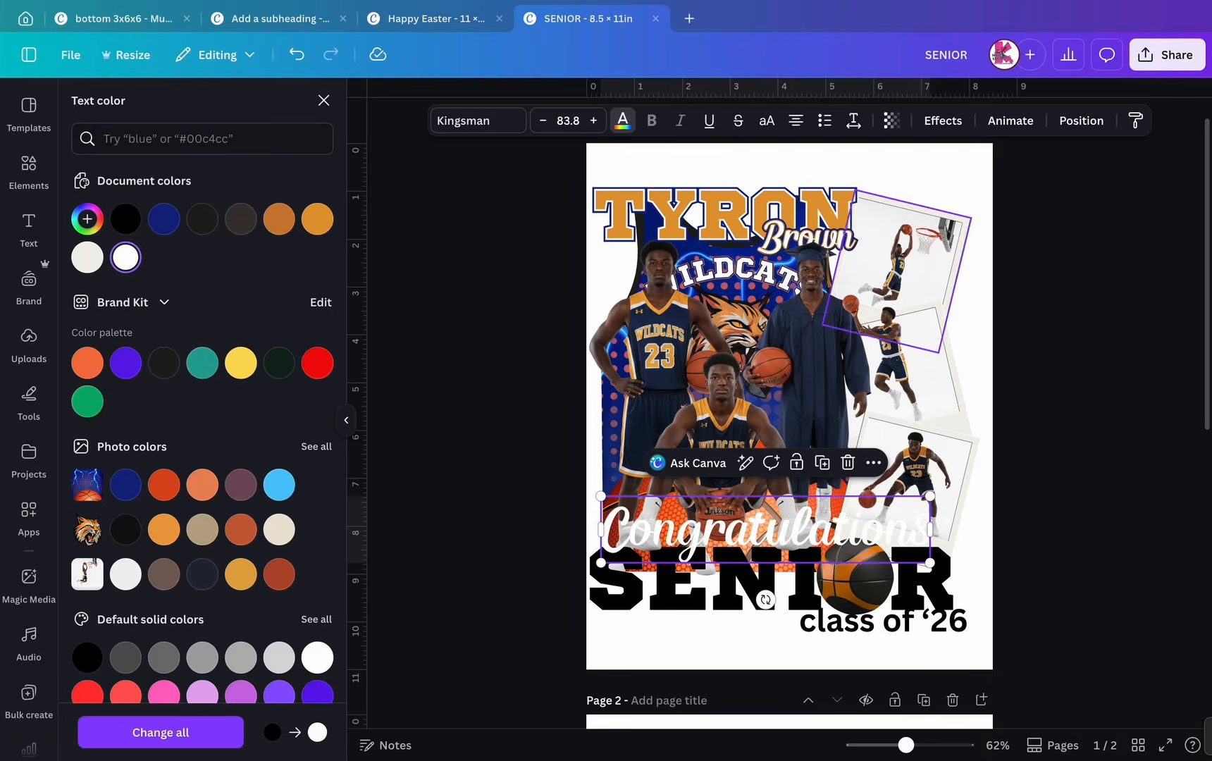
click(942, 120)
- Give Congratulations a blue Outline effect at thickness 41
click(291, 302)
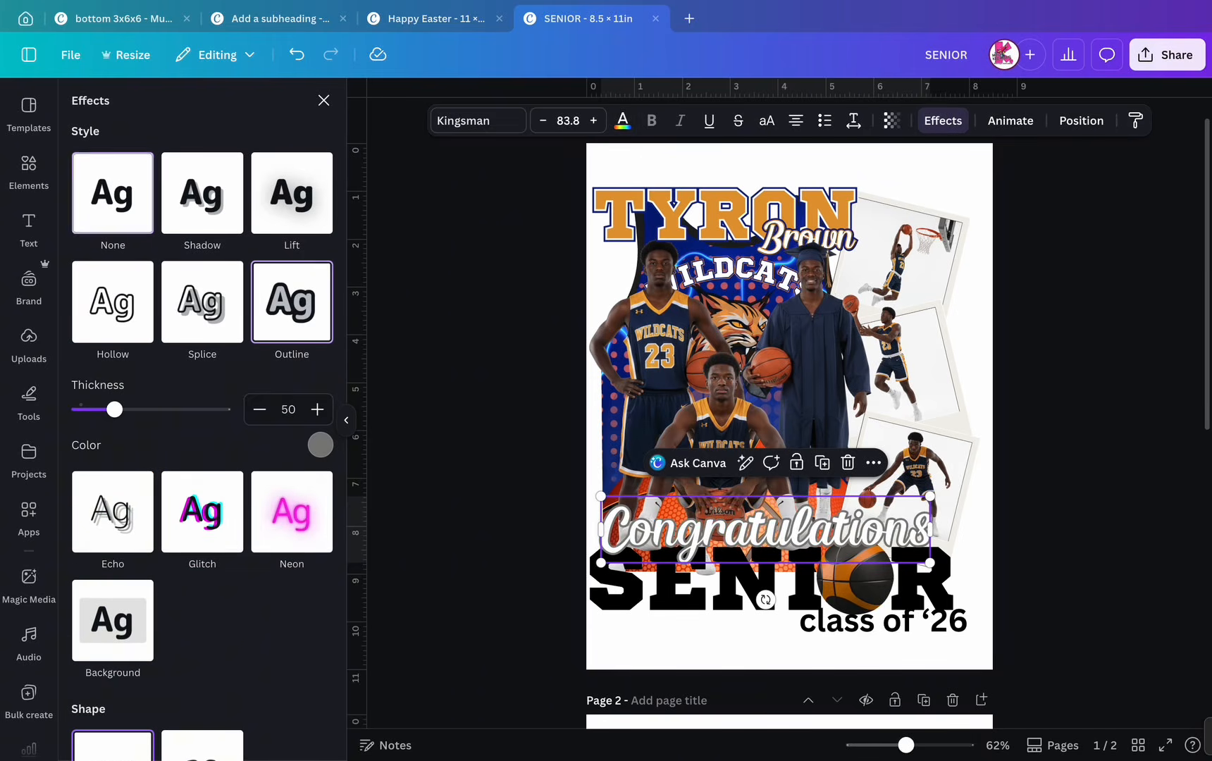
drag(114, 410, 107, 409)
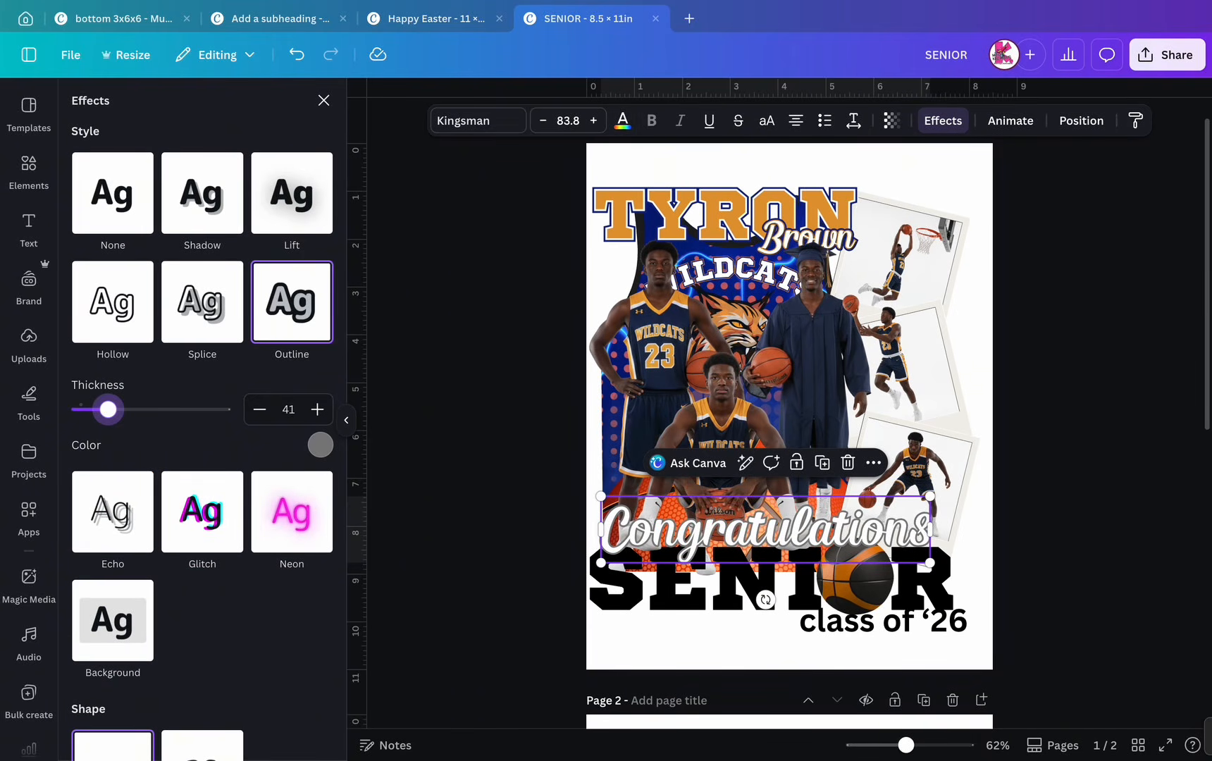
click(320, 445)
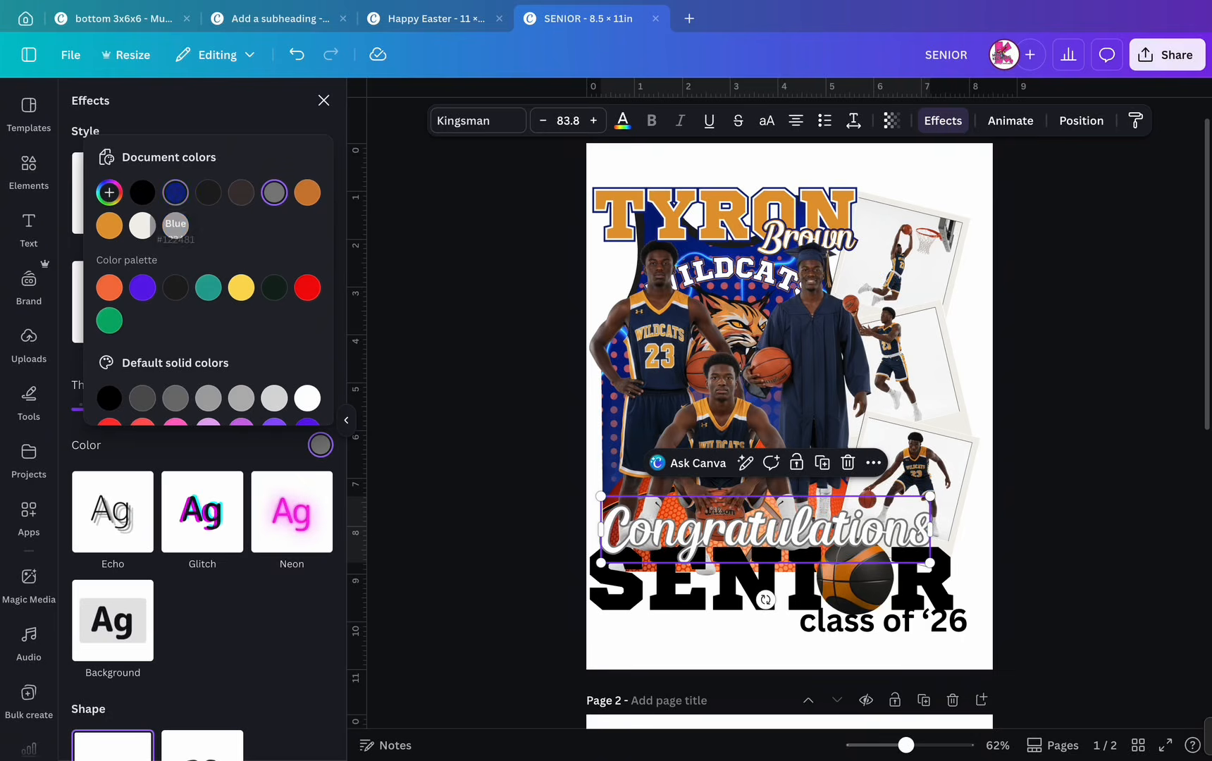
click(175, 193)
- Change the SENIOR text colour to navy
click(570, 557)
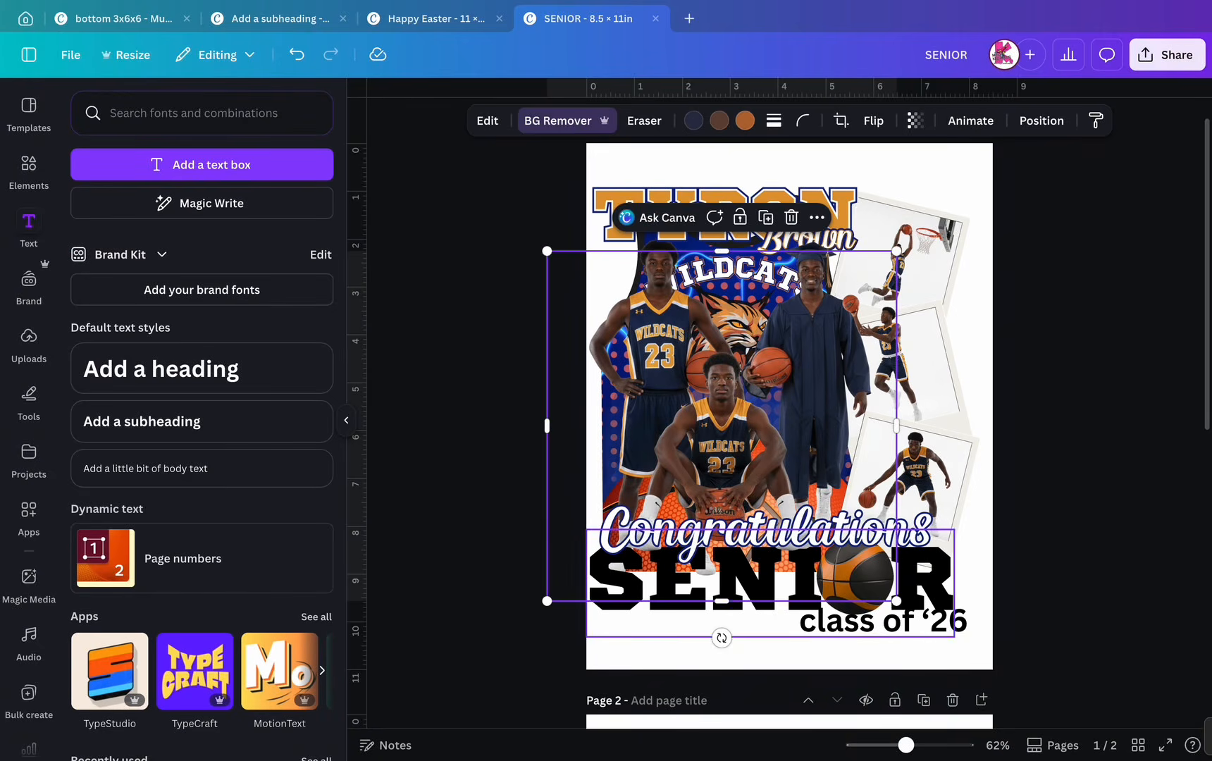
click(638, 583)
click(622, 120)
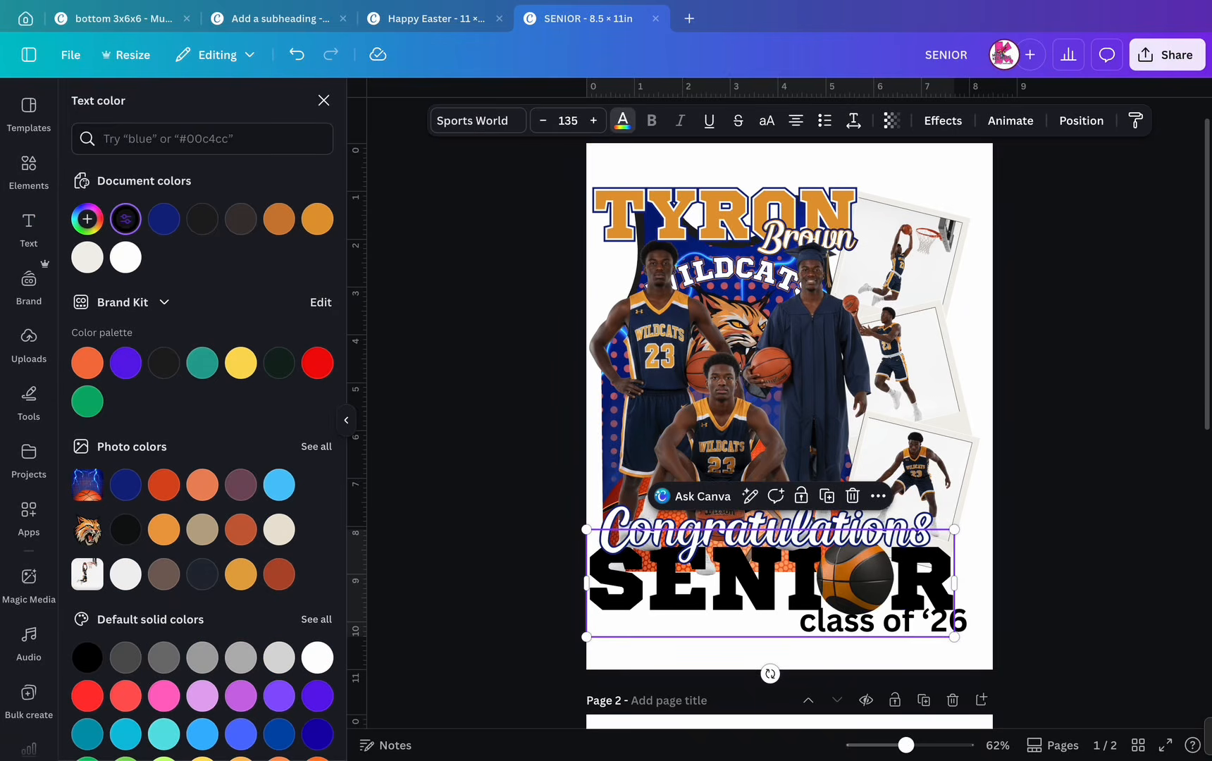
click(163, 218)
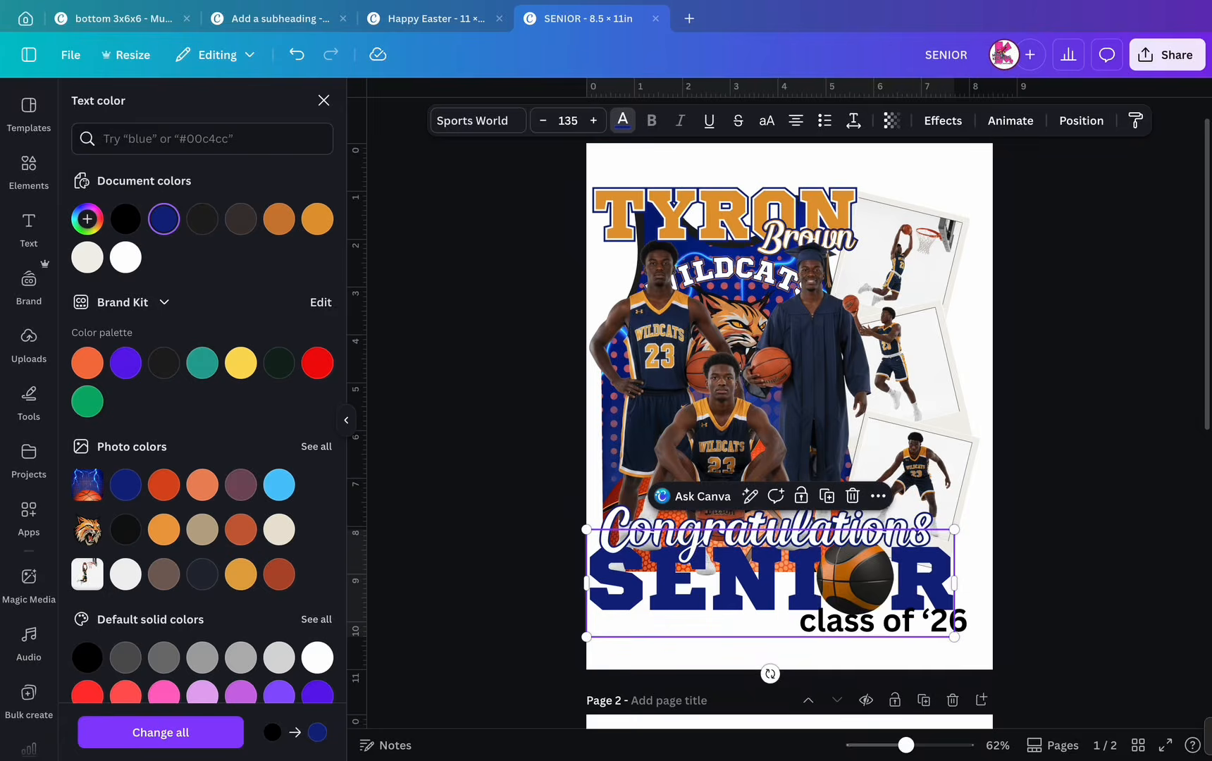
click(323, 100)
click(465, 282)
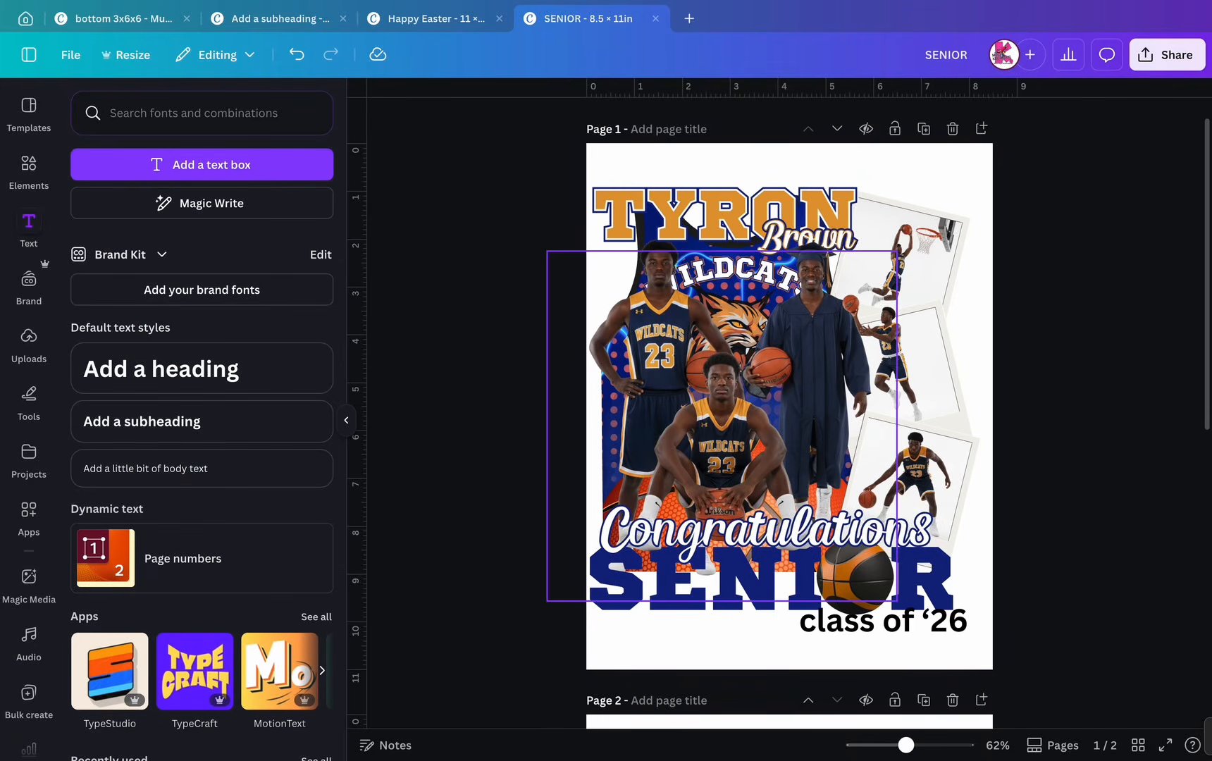
click(882, 620)
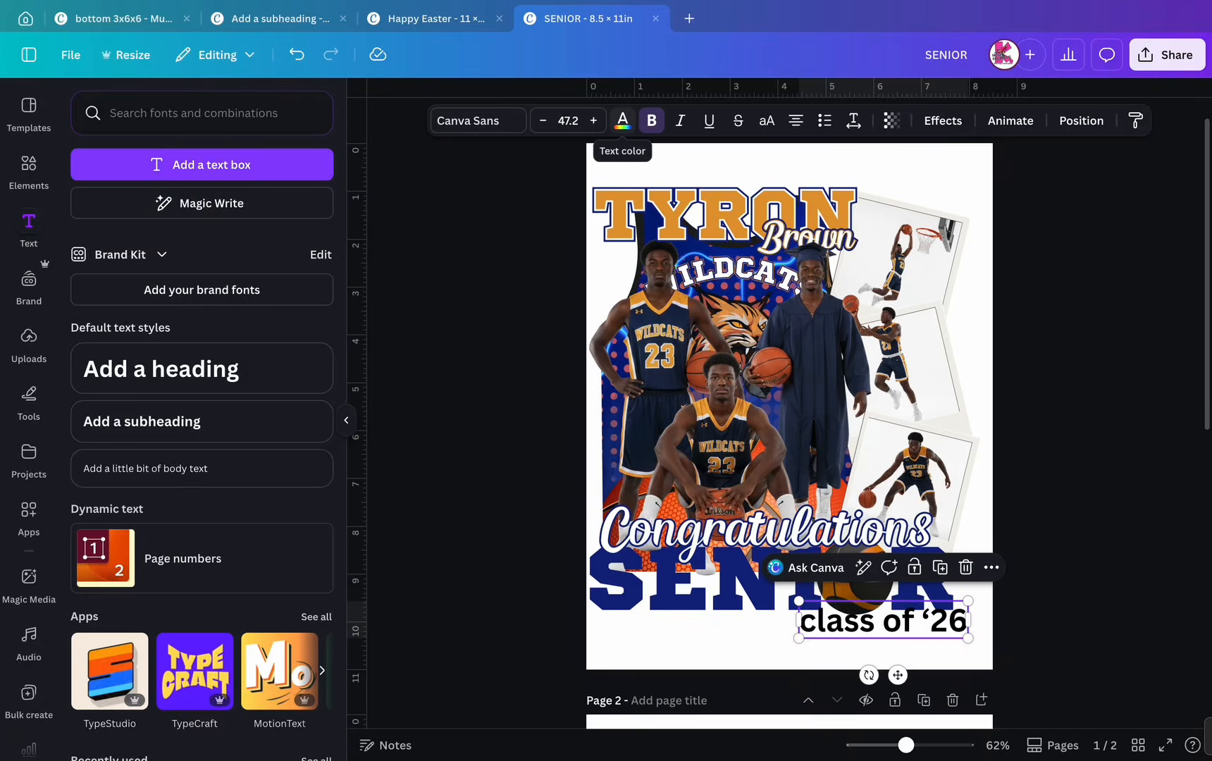
- Make class of '26 orange with a navy Outline effect
click(622, 121)
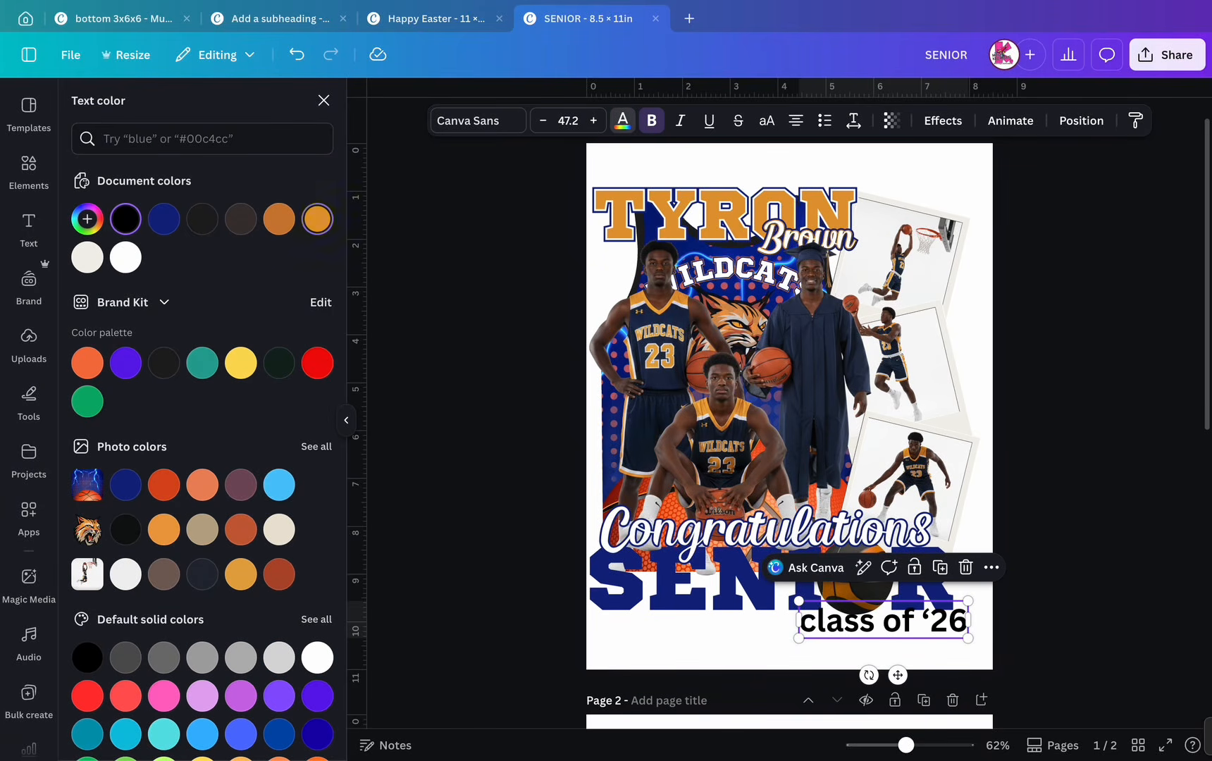
click(317, 219)
click(942, 121)
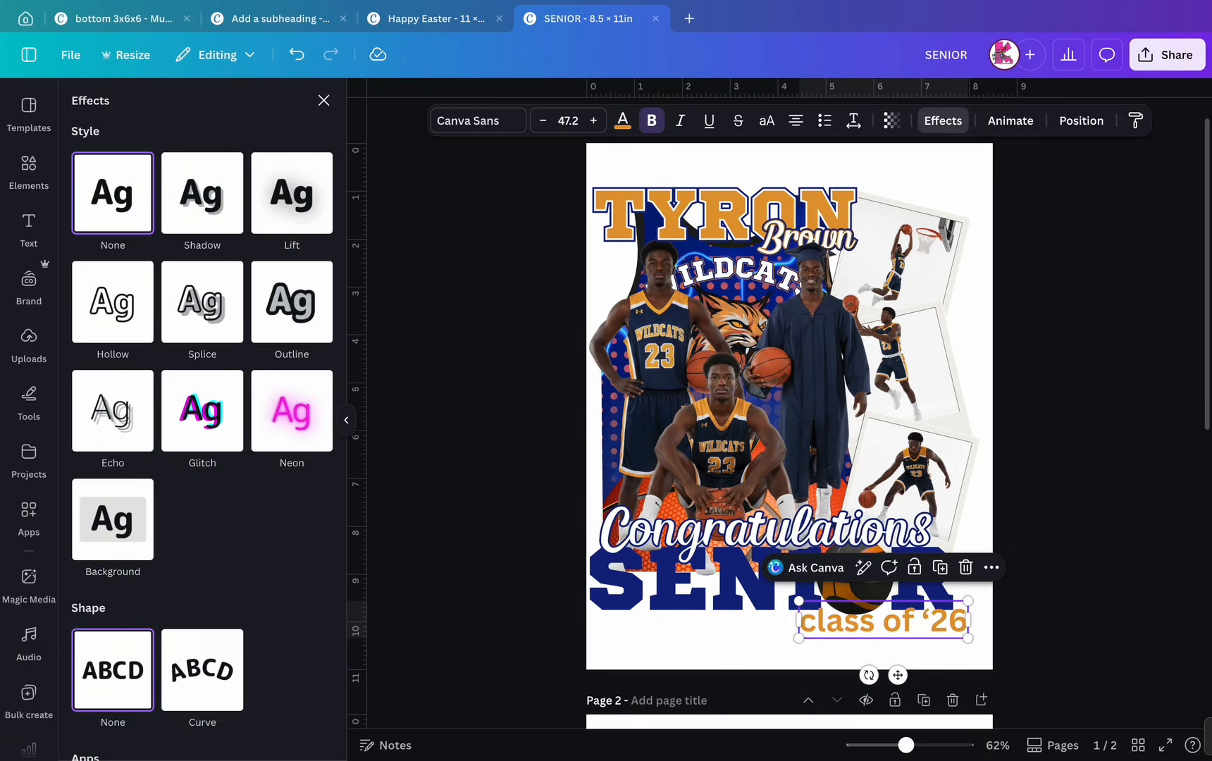
click(292, 302)
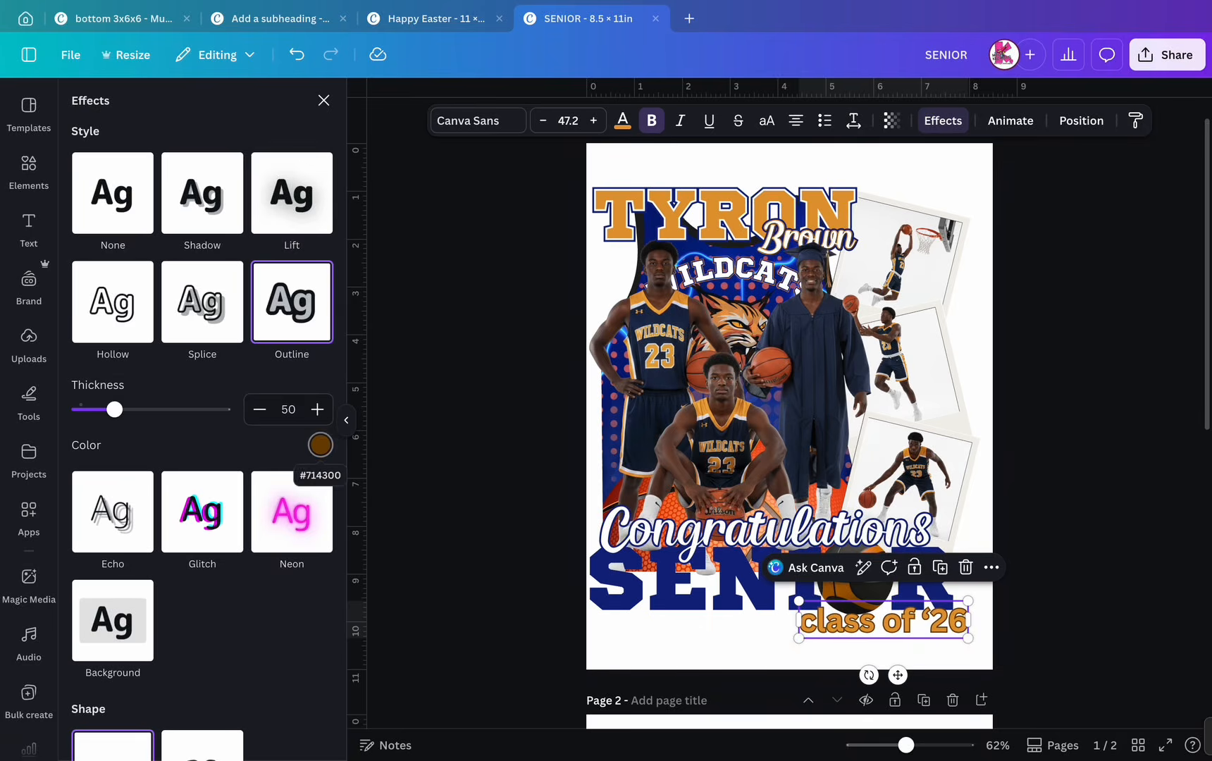
click(320, 445)
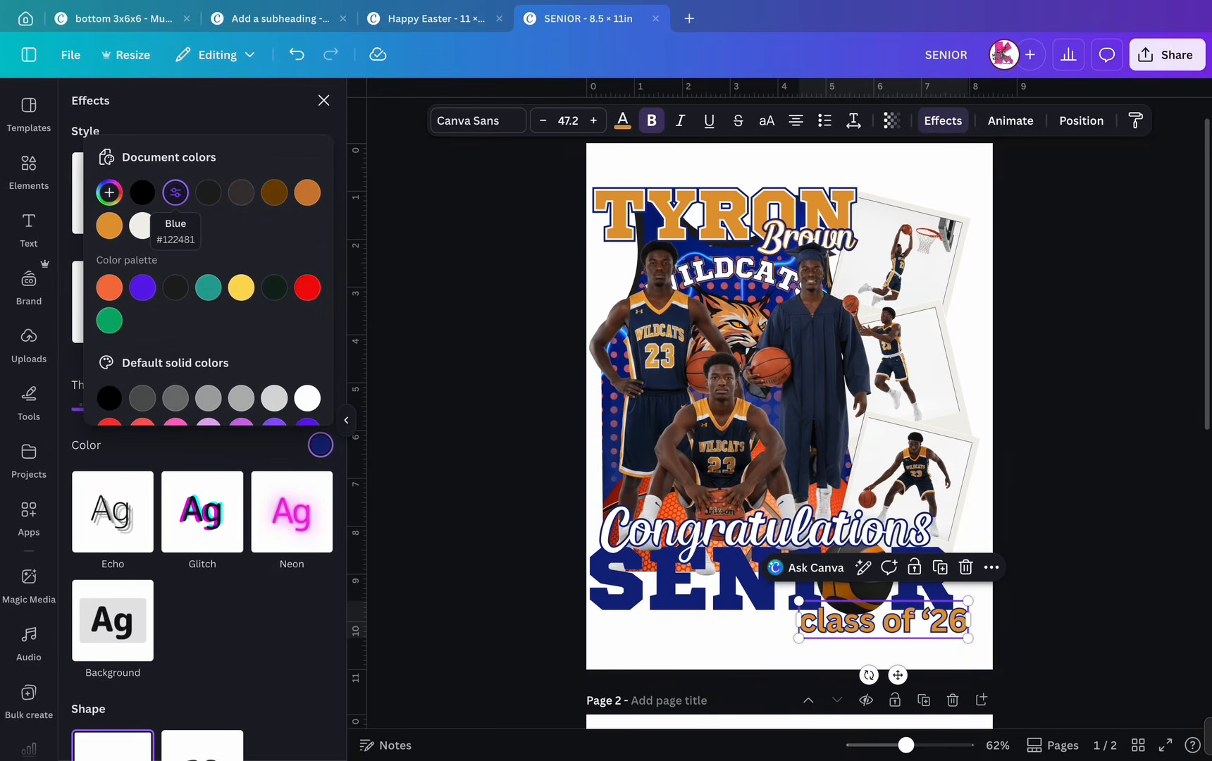
click(175, 192)
click(707, 625)
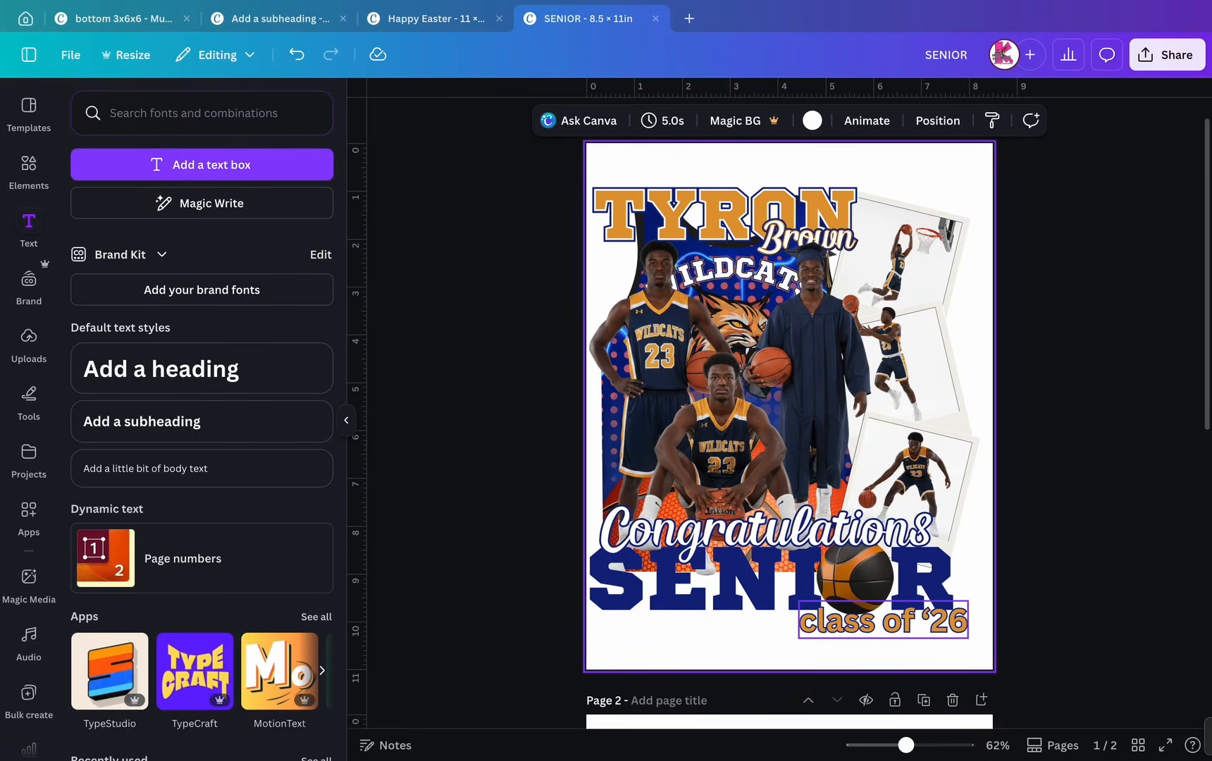
- Give SENIOR an orange Outline effect at thickness 39
scroll(789, 616, up, 5)
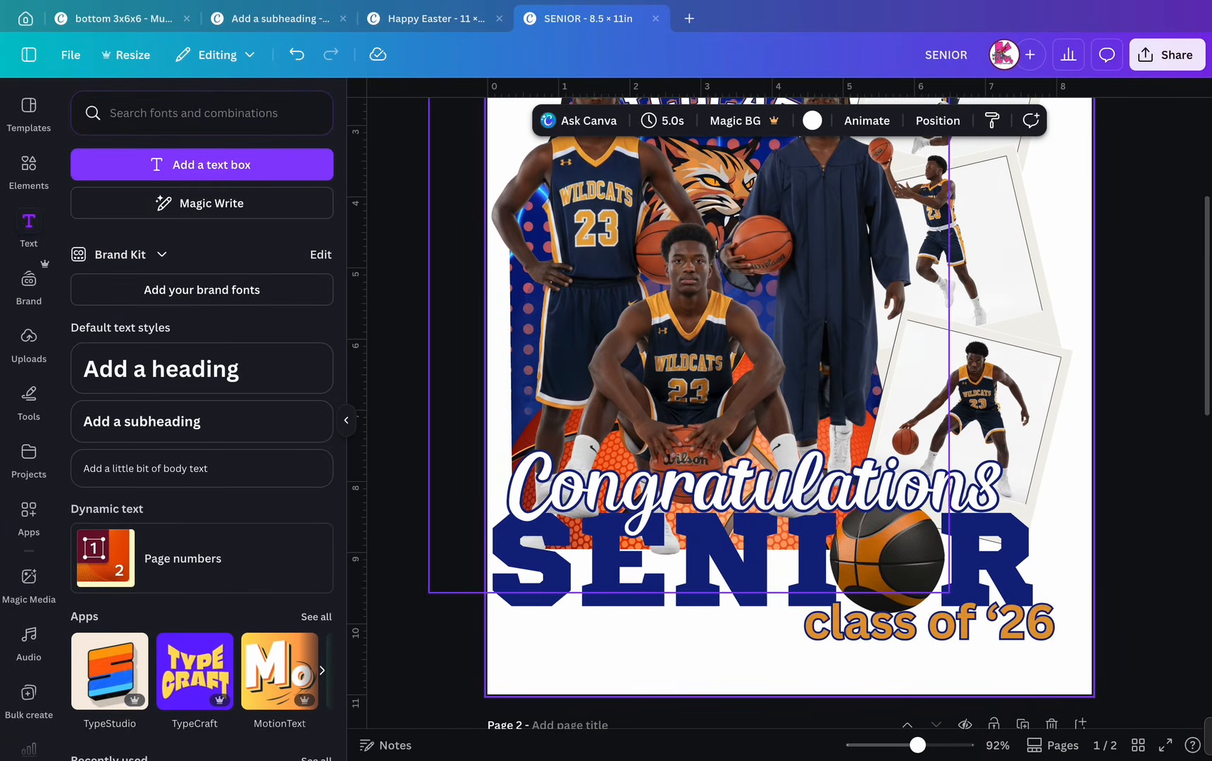
click(752, 566)
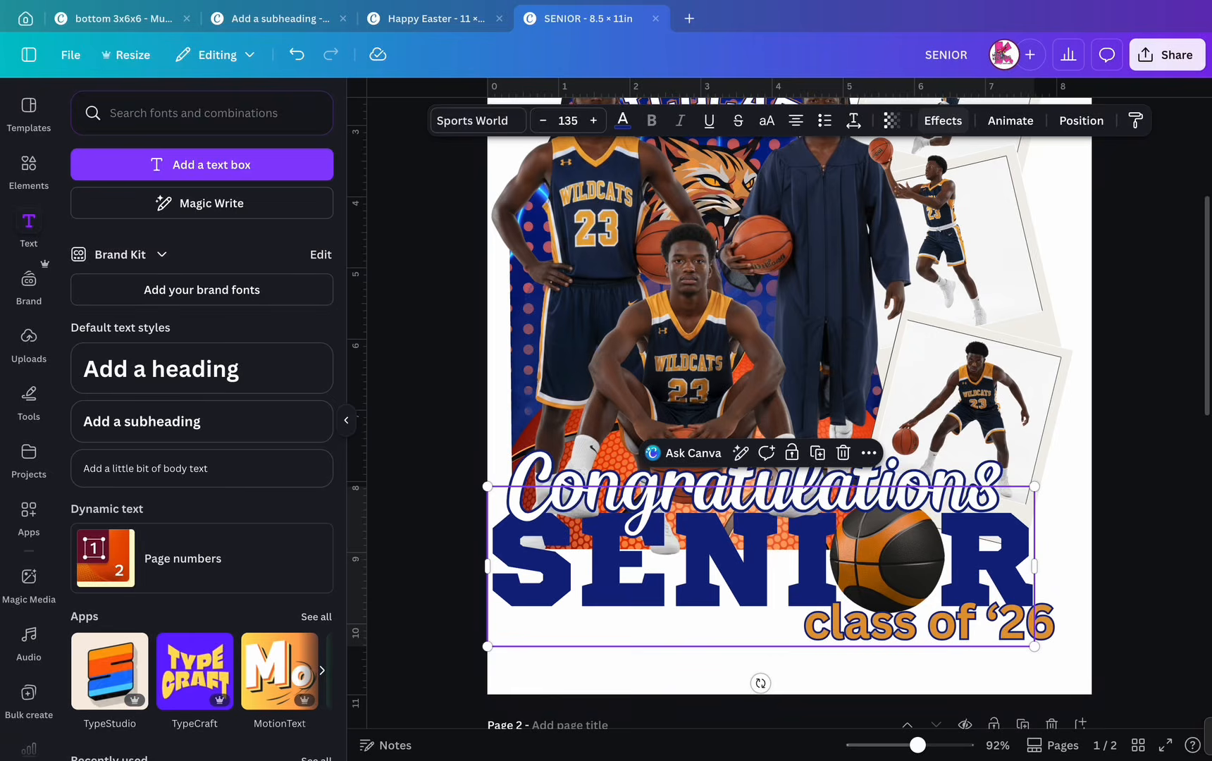
click(943, 120)
click(292, 301)
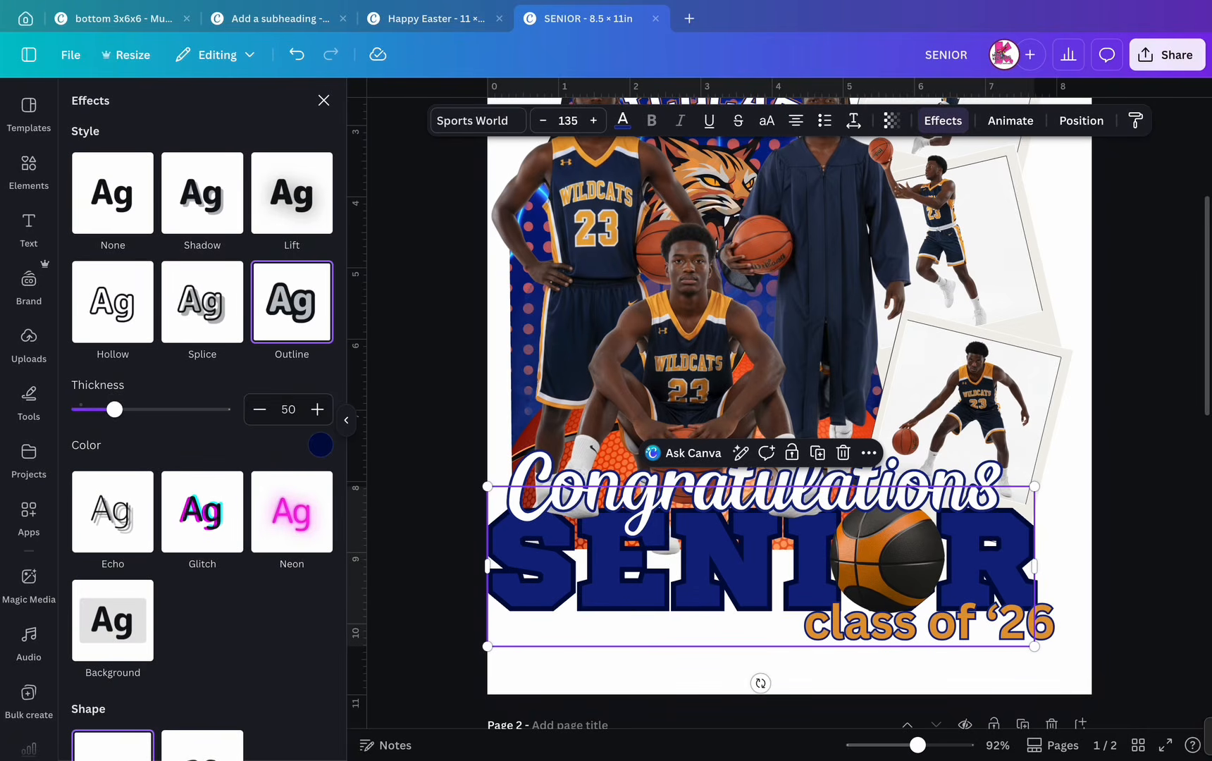
drag(114, 408, 106, 409)
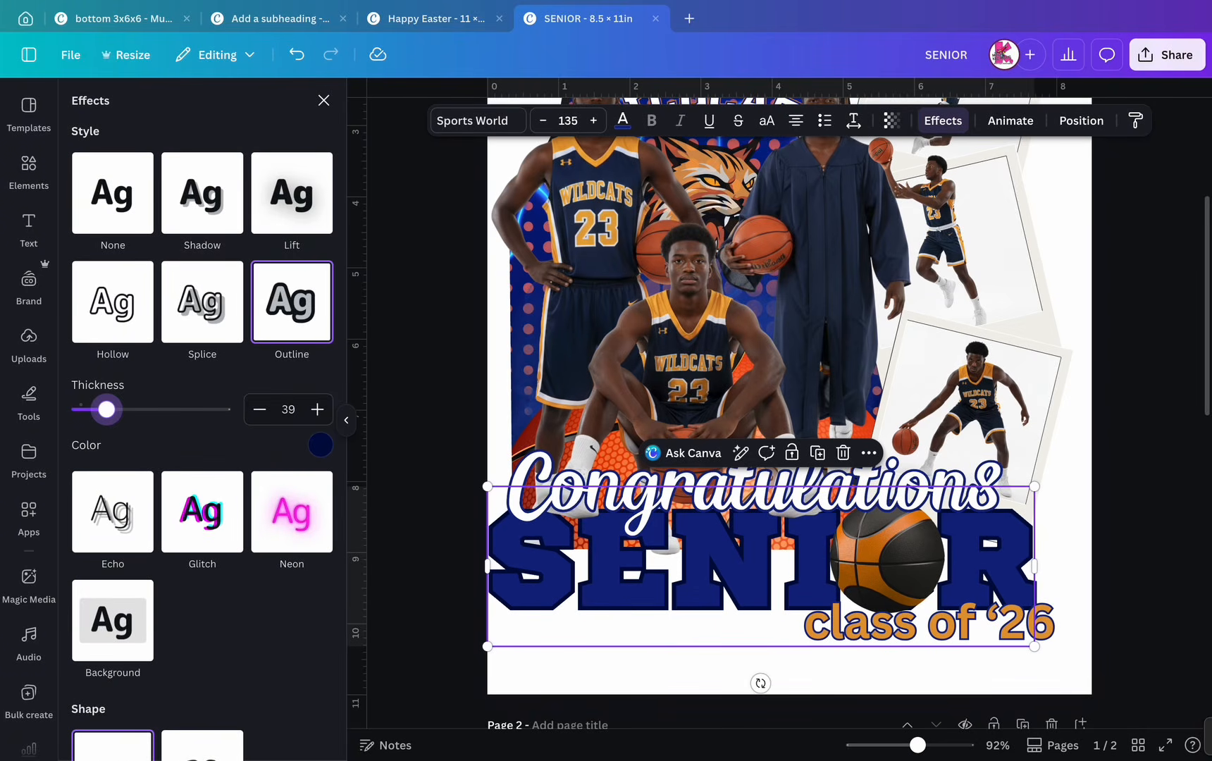
click(320, 445)
click(109, 225)
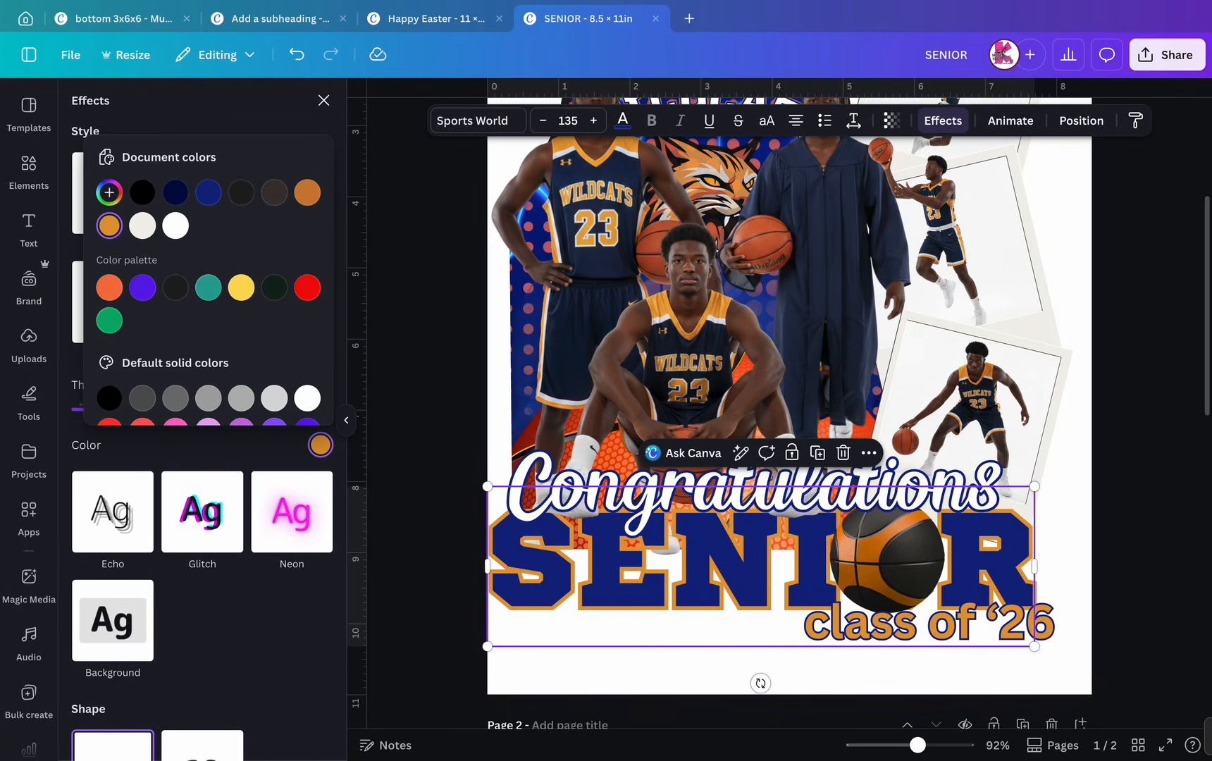
- Duplicate SENIOR as a white Hollow copy at thickness 19, aligned over the original
key(ctrl+d)
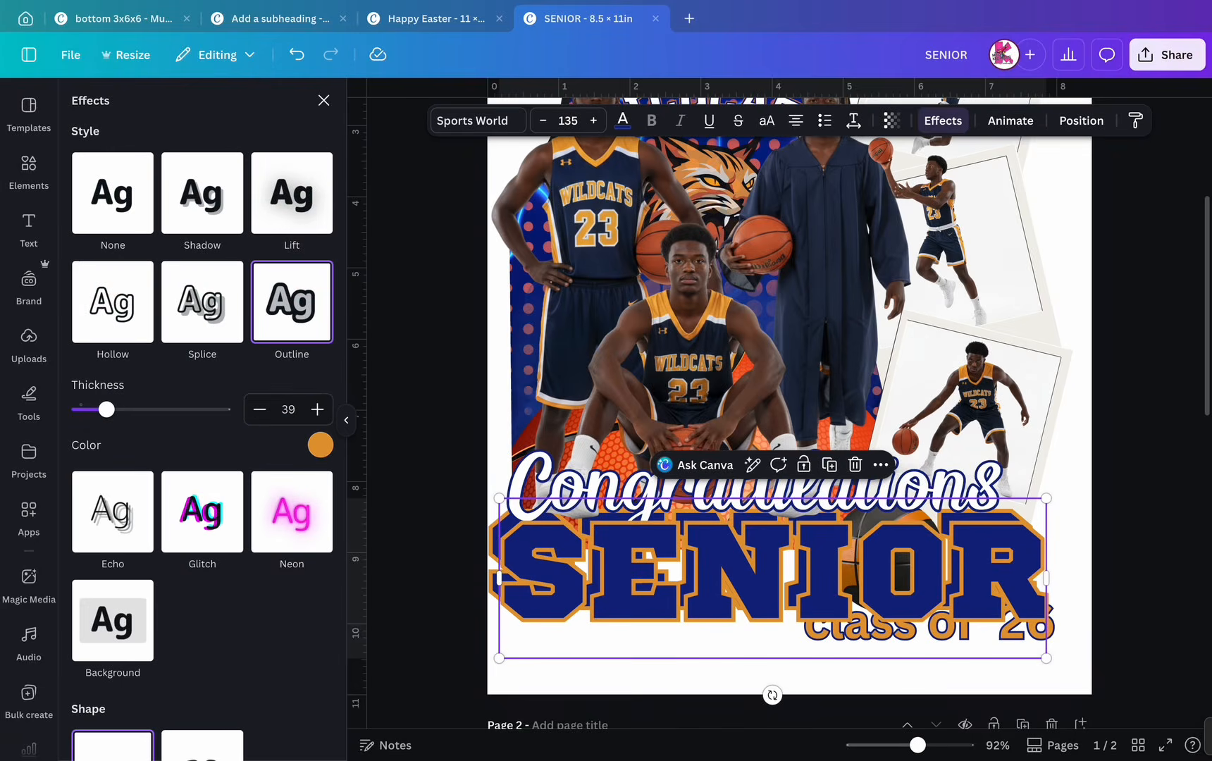
click(113, 302)
drag(151, 409, 115, 410)
click(622, 121)
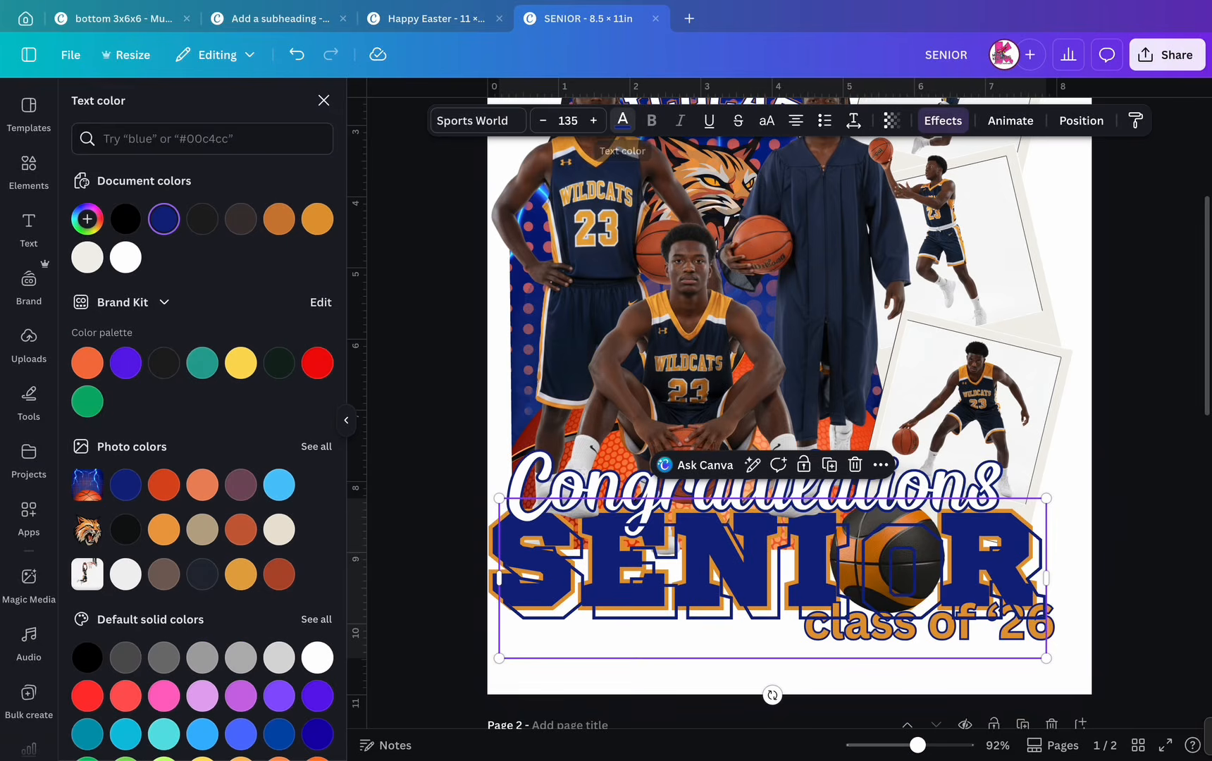
click(125, 257)
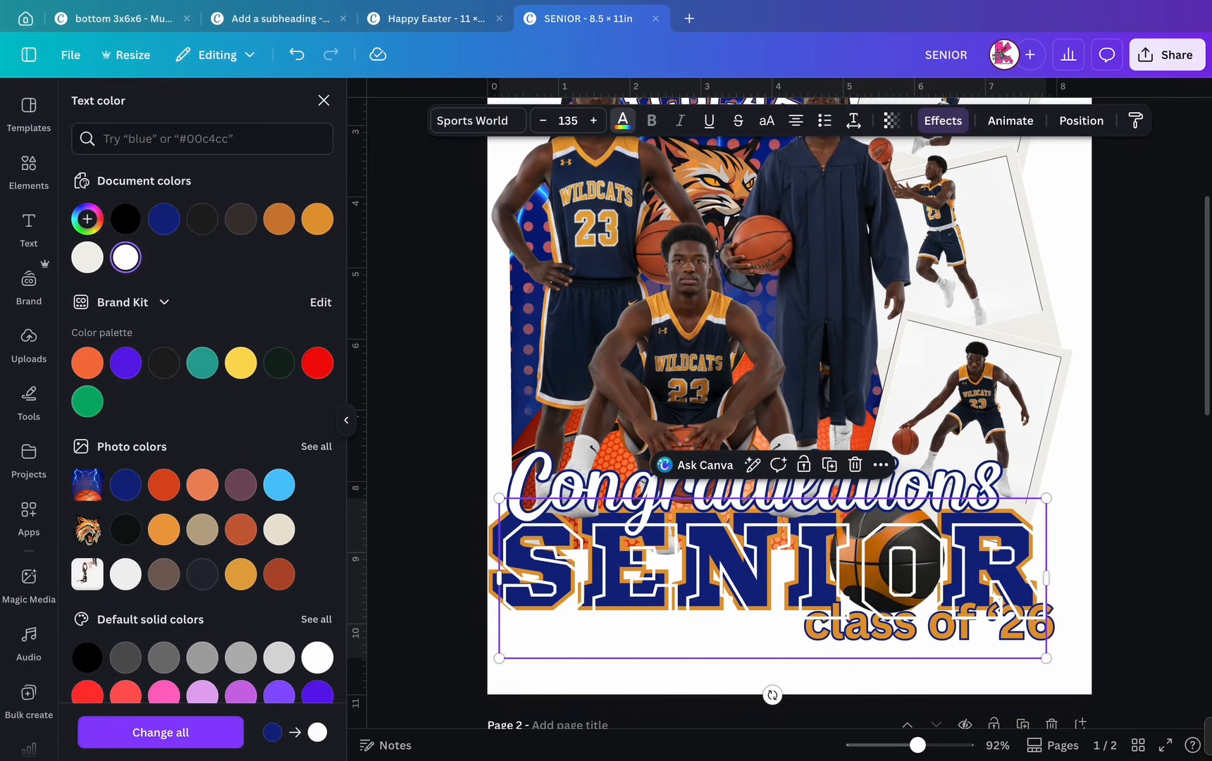
drag(772, 578, 761, 568)
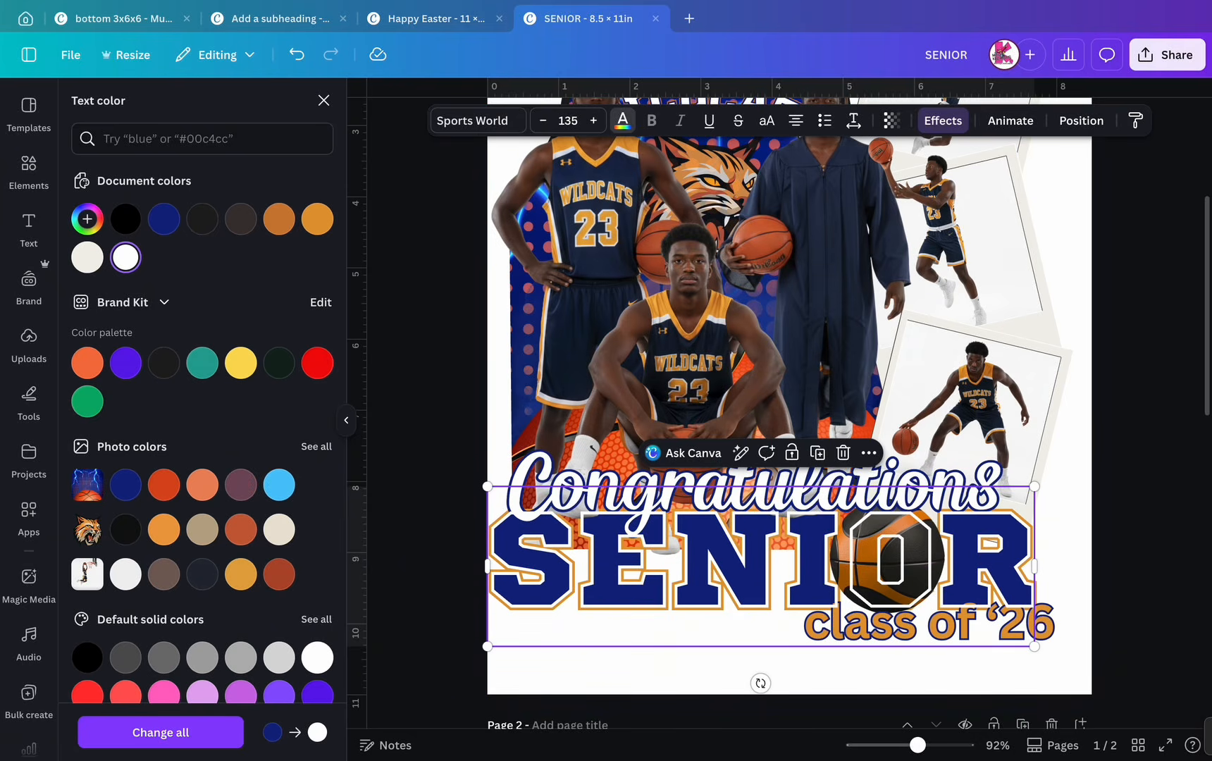
click(323, 100)
drag(115, 226, 105, 226)
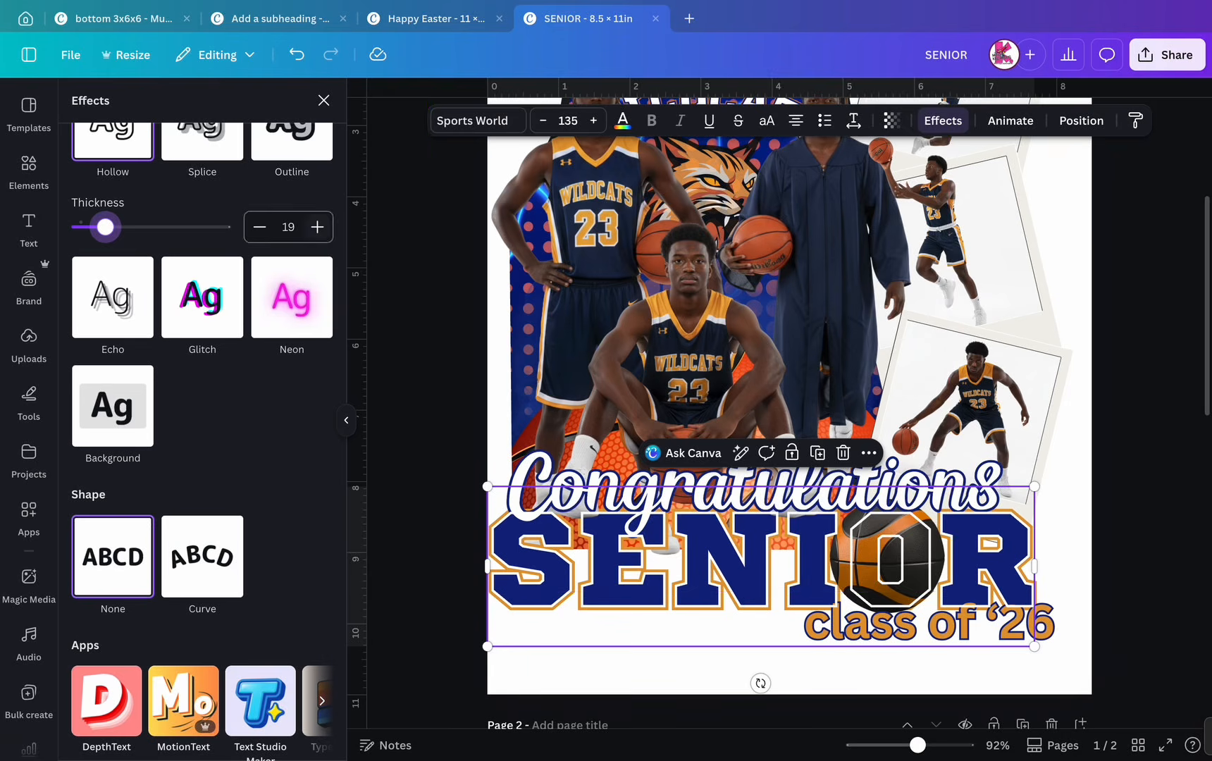
- Move the hollow SENIOR copy below the basketball in the layer order
click(1080, 121)
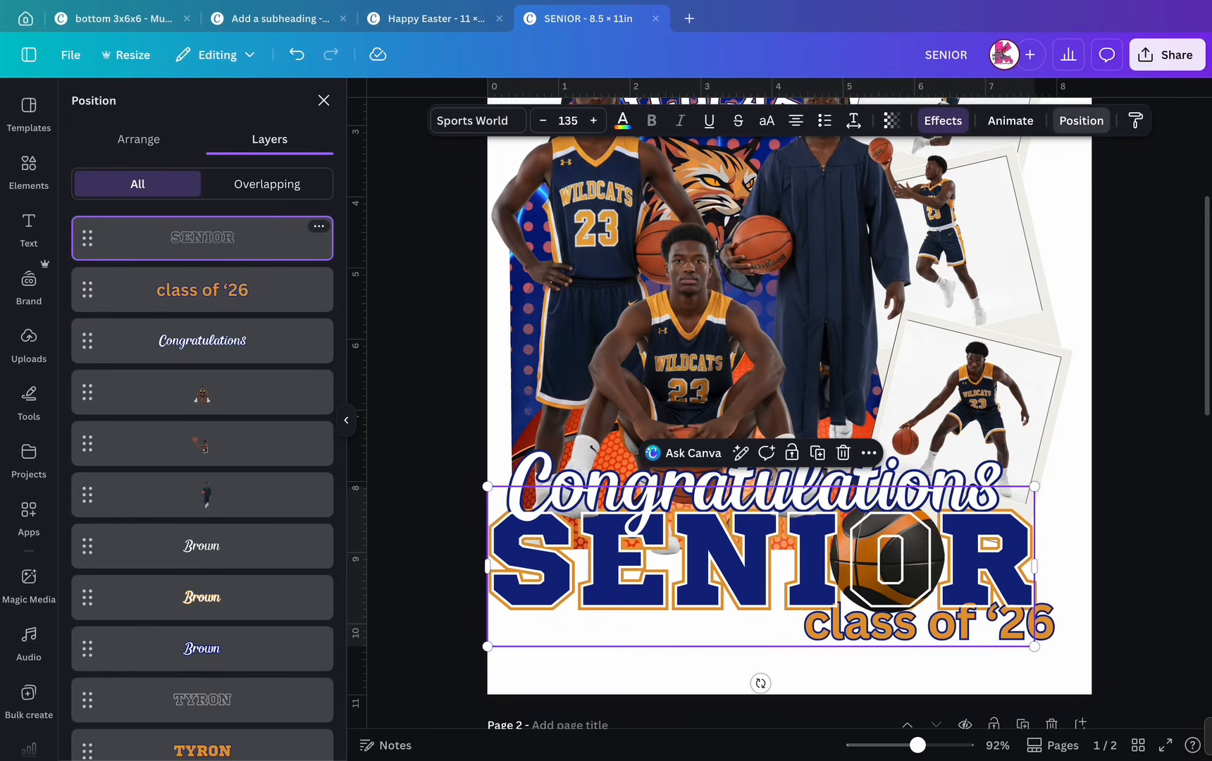
drag(202, 238, 215, 264)
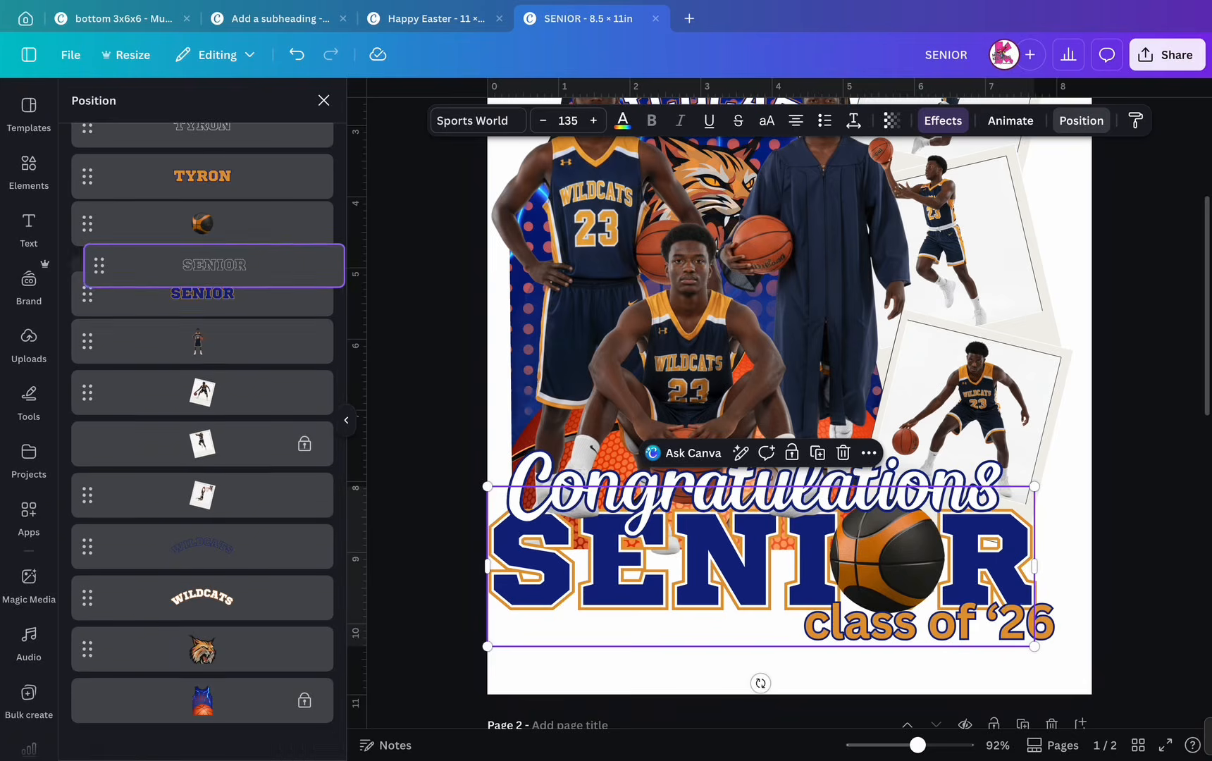
click(324, 100)
click(1148, 281)
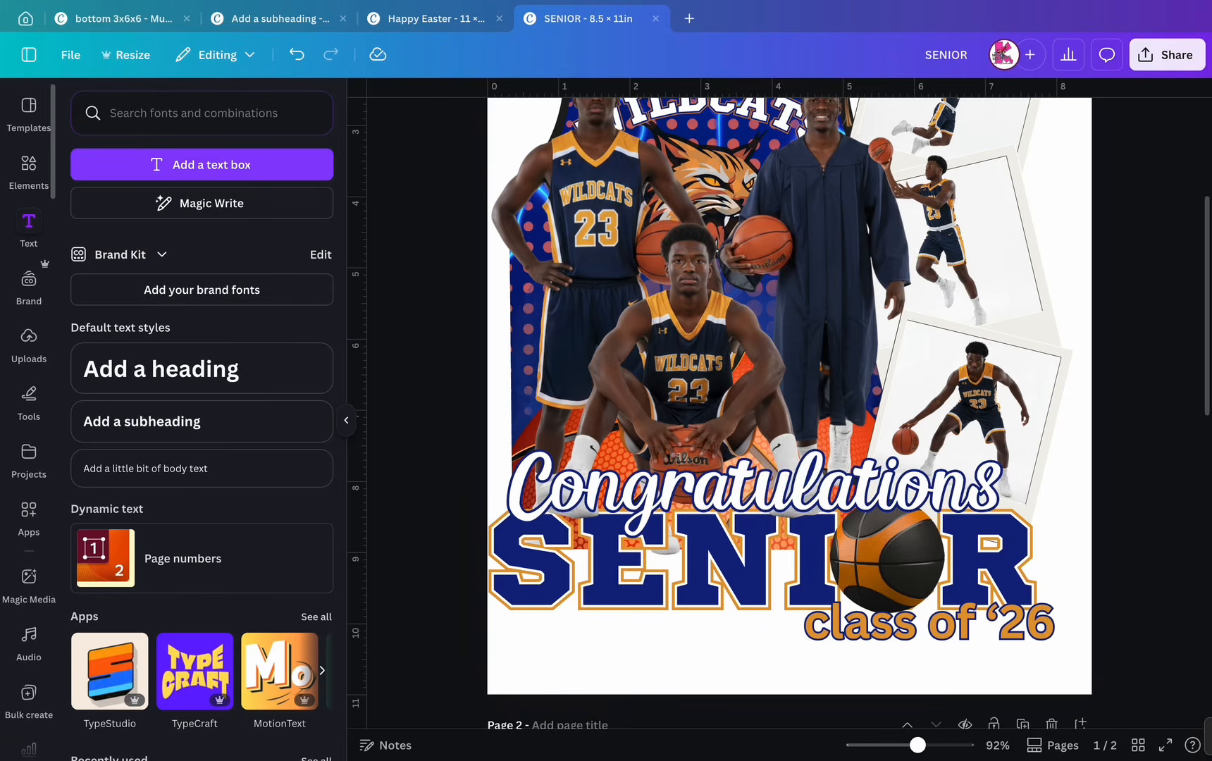
- Search the Elements library for 'basketball'
click(28, 164)
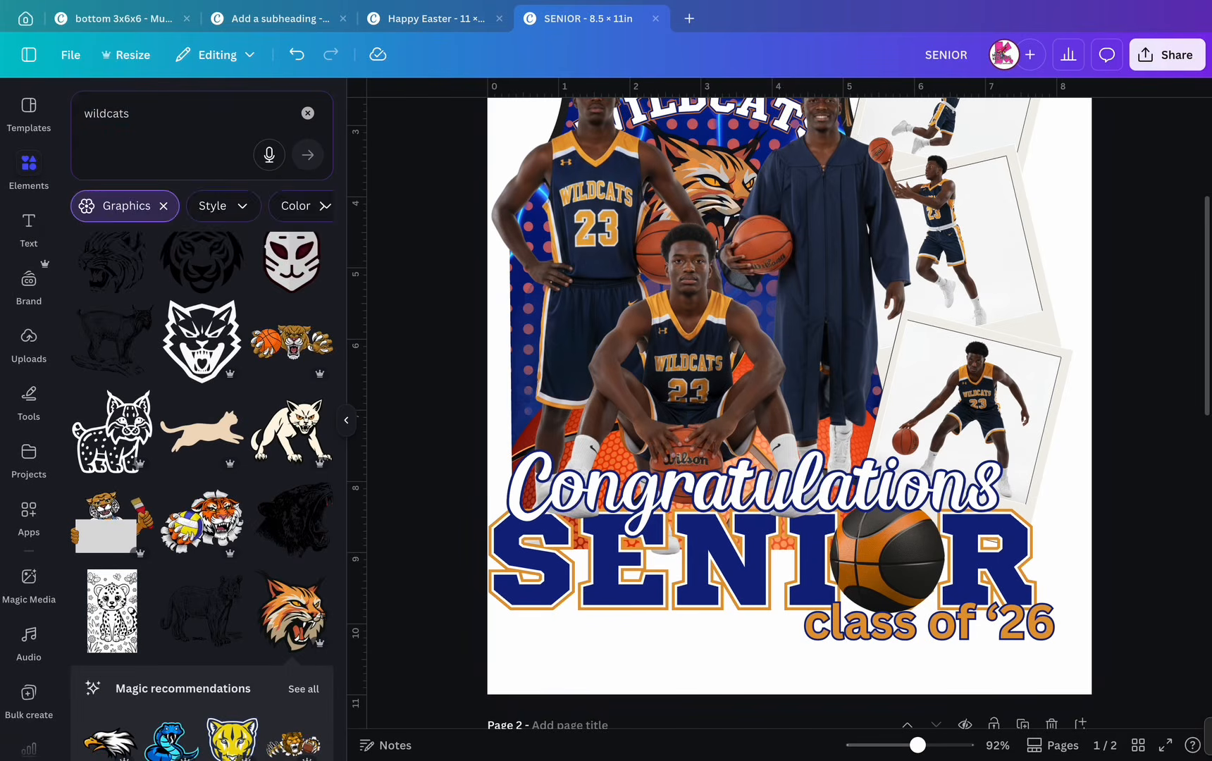
double_click(106, 113)
text(ba)
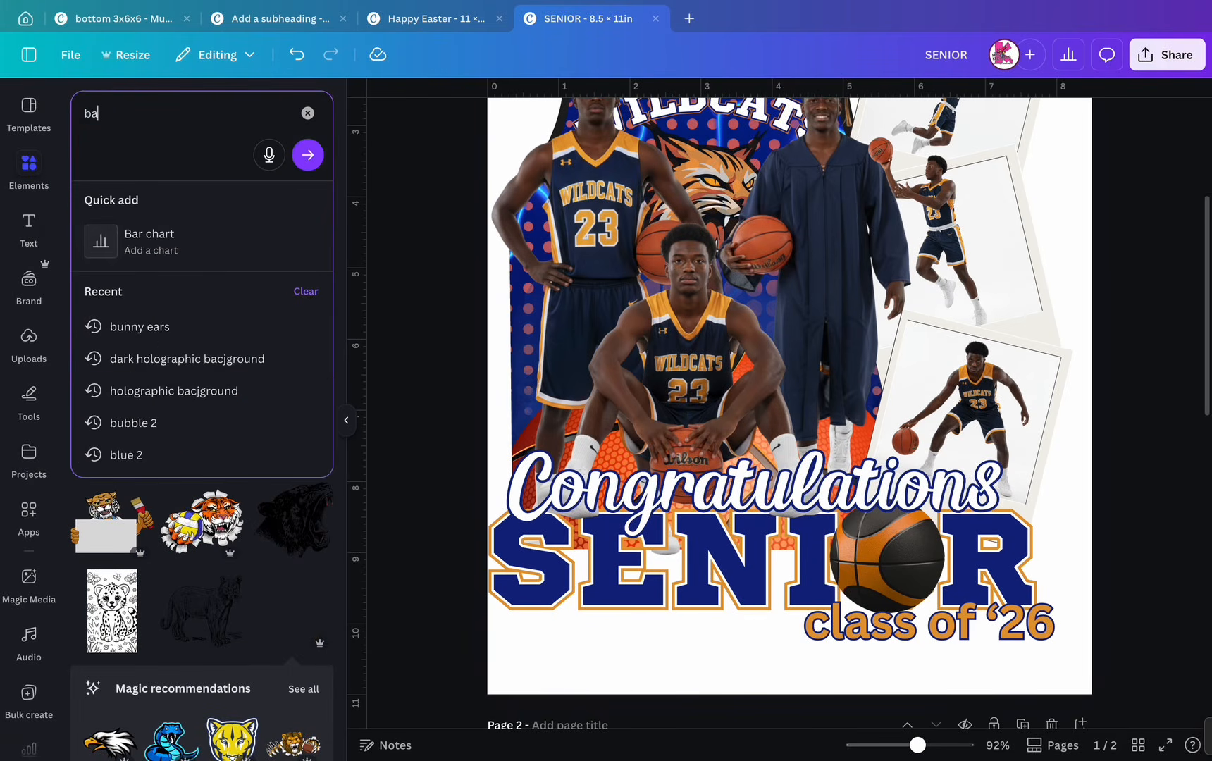
text(sketball)
key(Return)
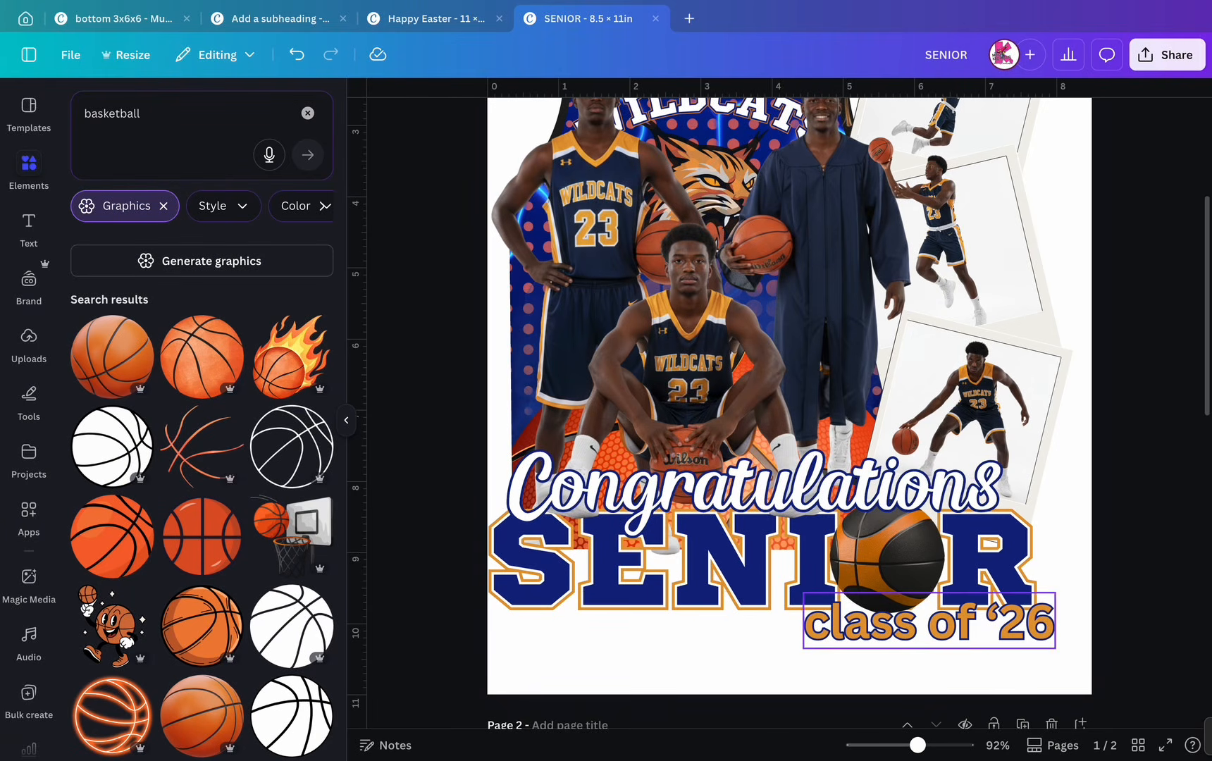
- Crop the seated-player image's bottom edge and remove the old basketball over SENIOR
click(689, 366)
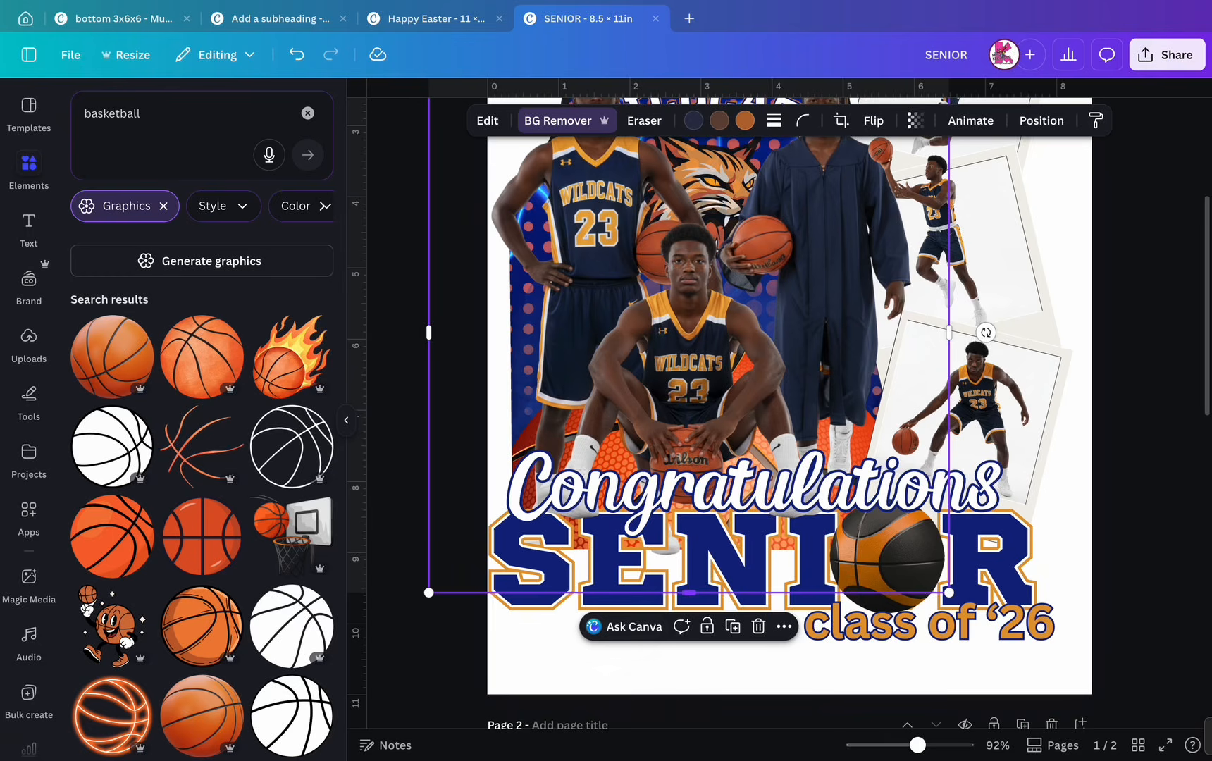
drag(689, 593, 689, 565)
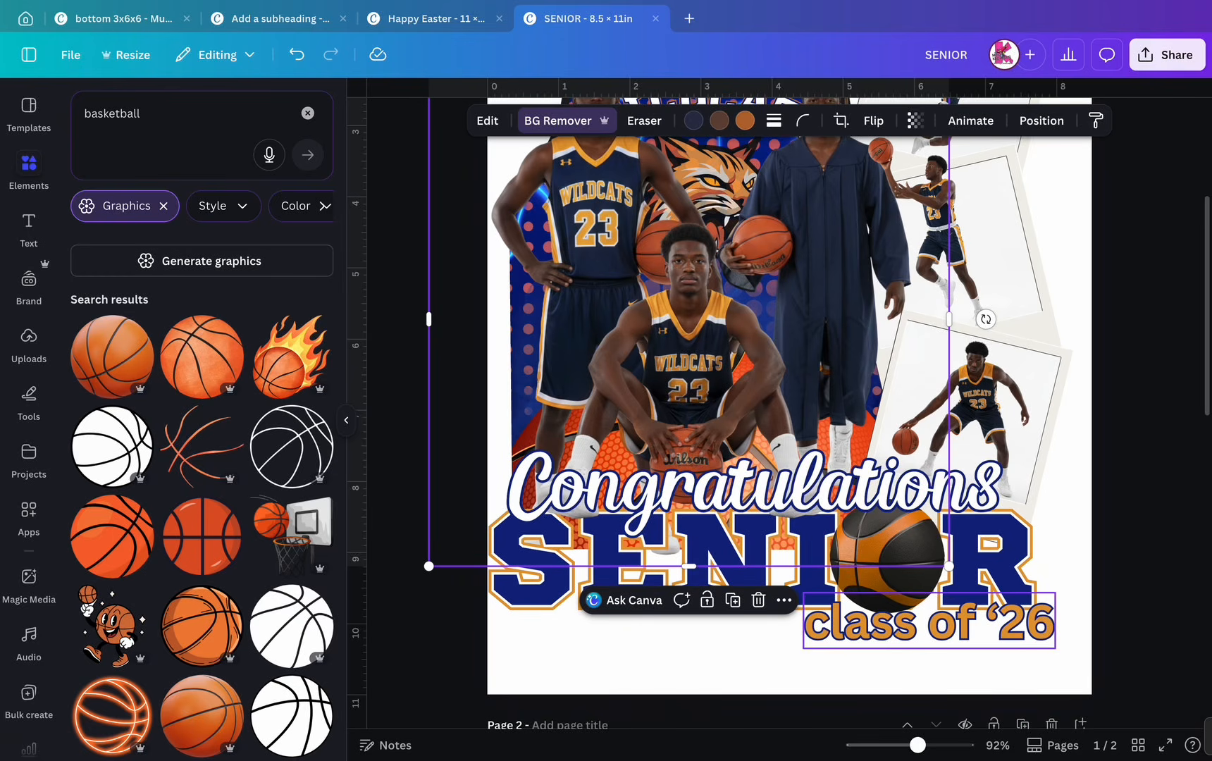
click(890, 564)
click(957, 448)
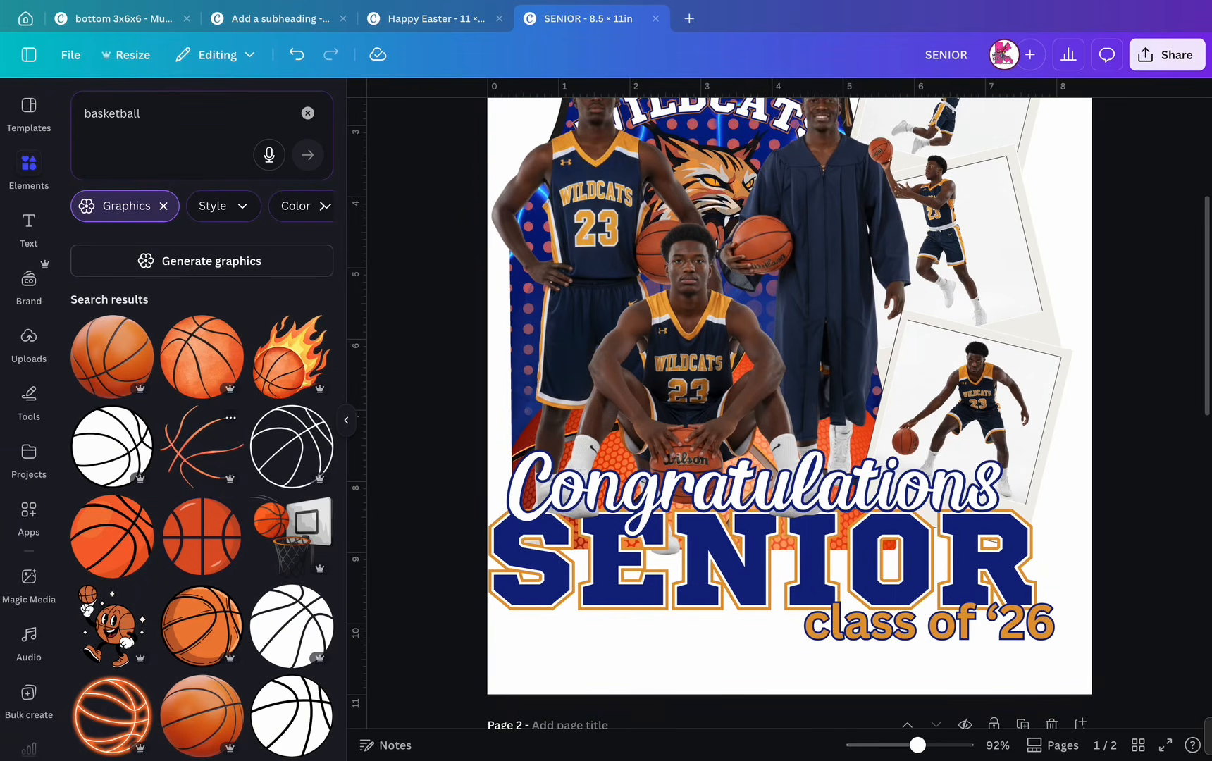
click(111, 356)
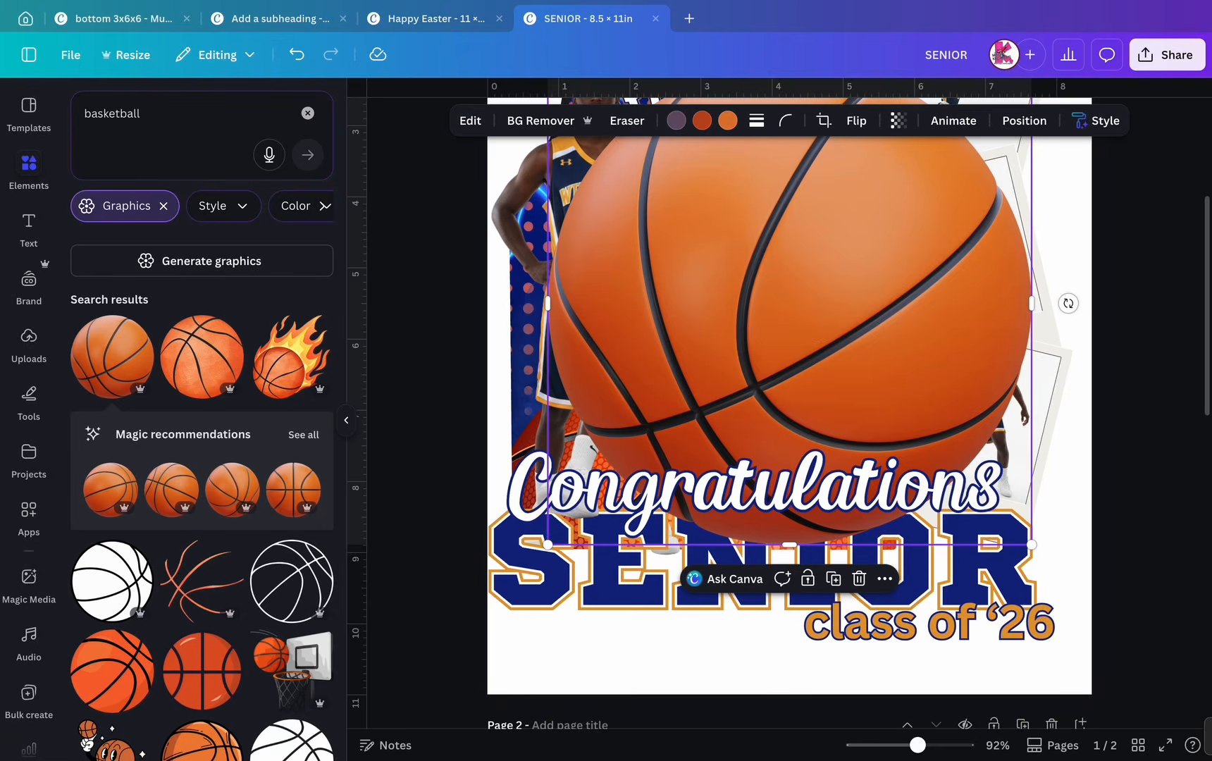
key(Delete)
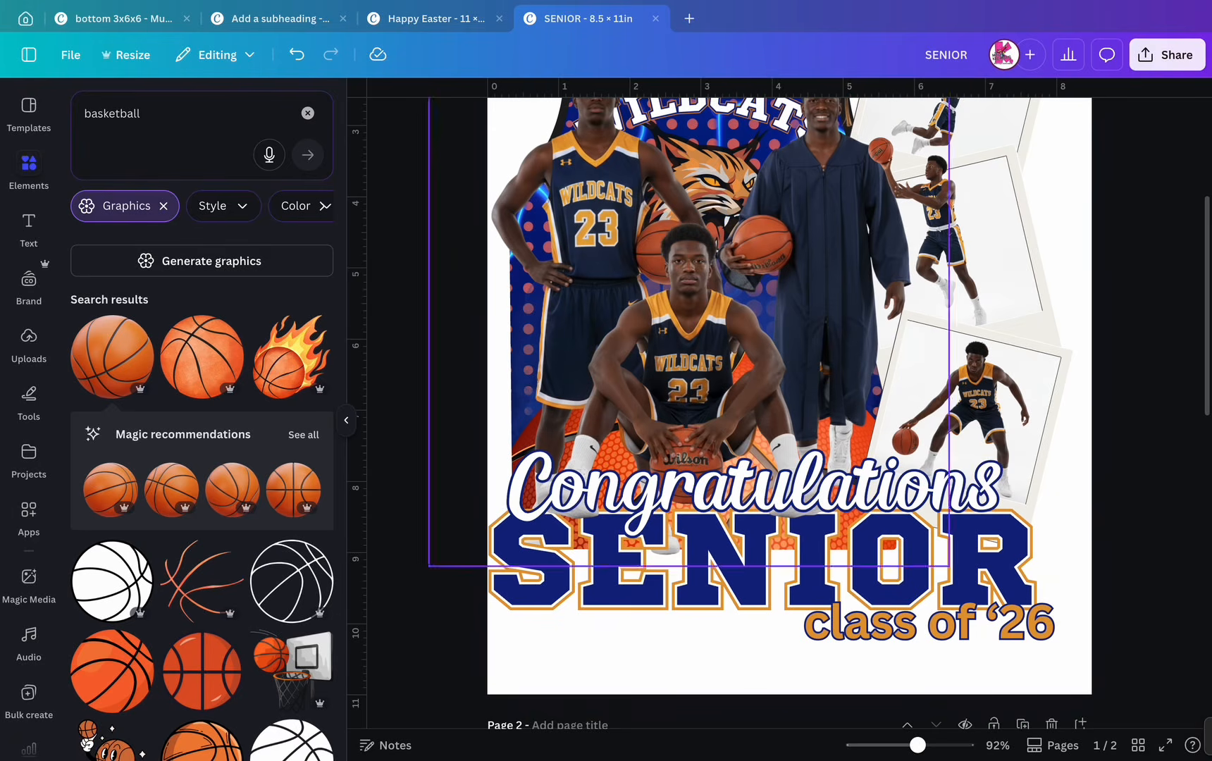
- Add a basketball photo from the Photos results, shrink it and centre it over SENIOR's O
click(163, 206)
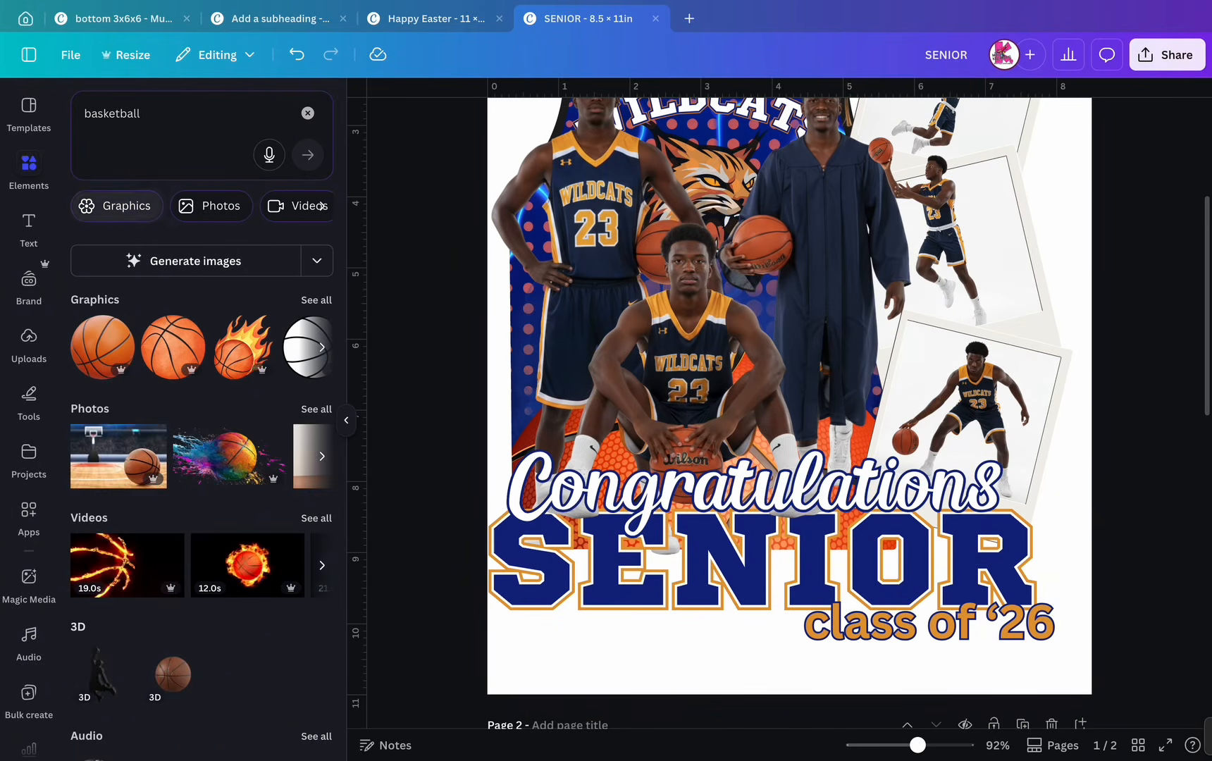
click(317, 409)
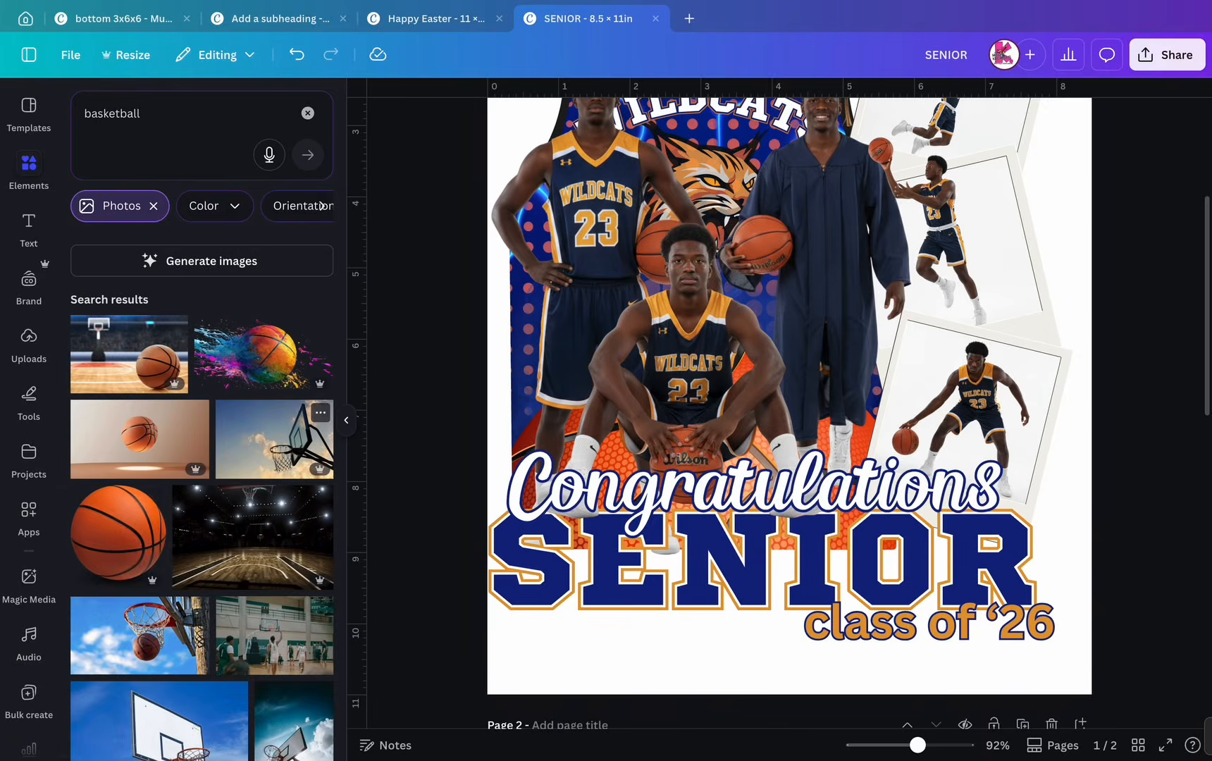
click(118, 533)
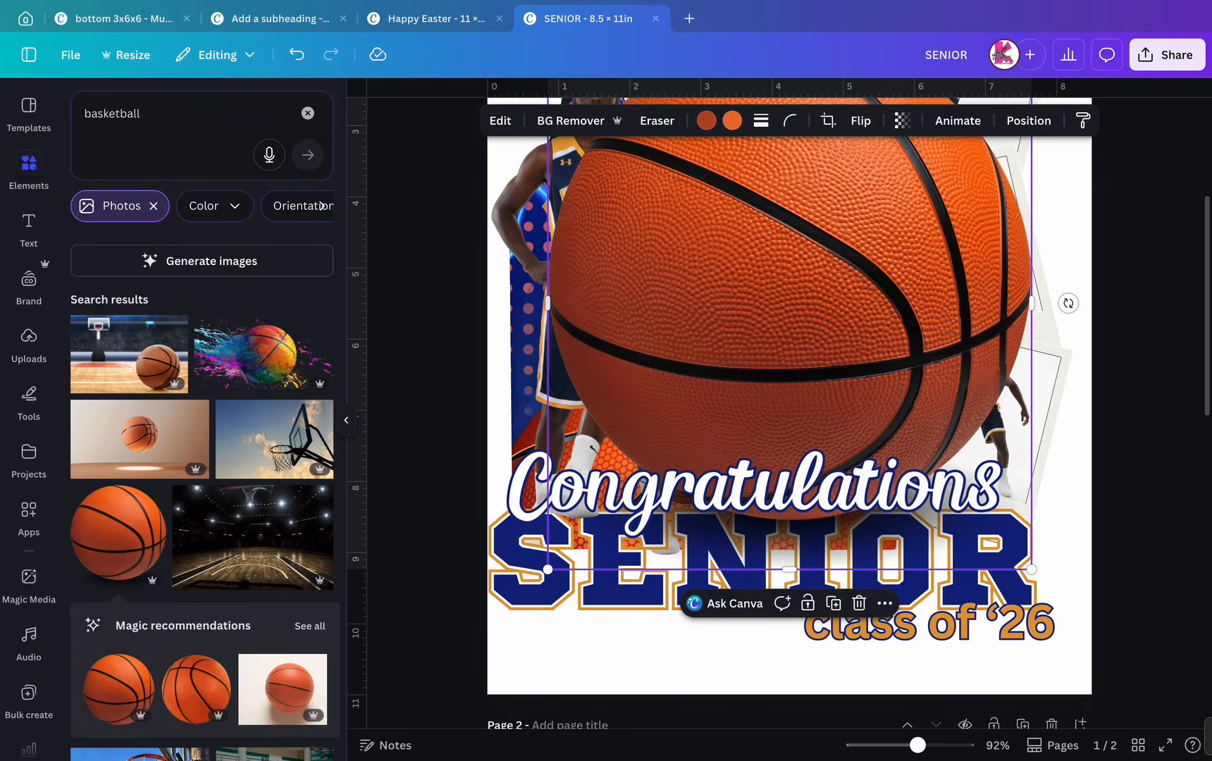
drag(595, 517, 768, 329)
drag(899, 183, 897, 501)
drag(1029, 357, 882, 516)
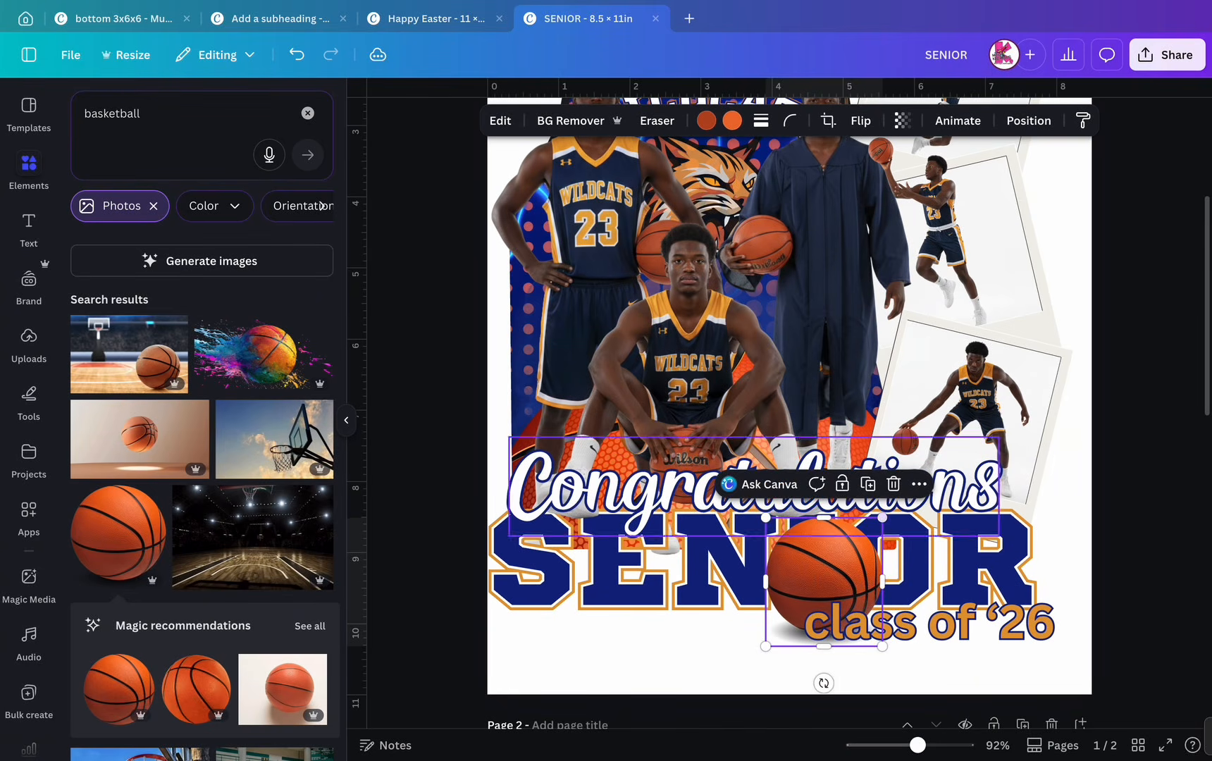
drag(824, 576, 891, 569)
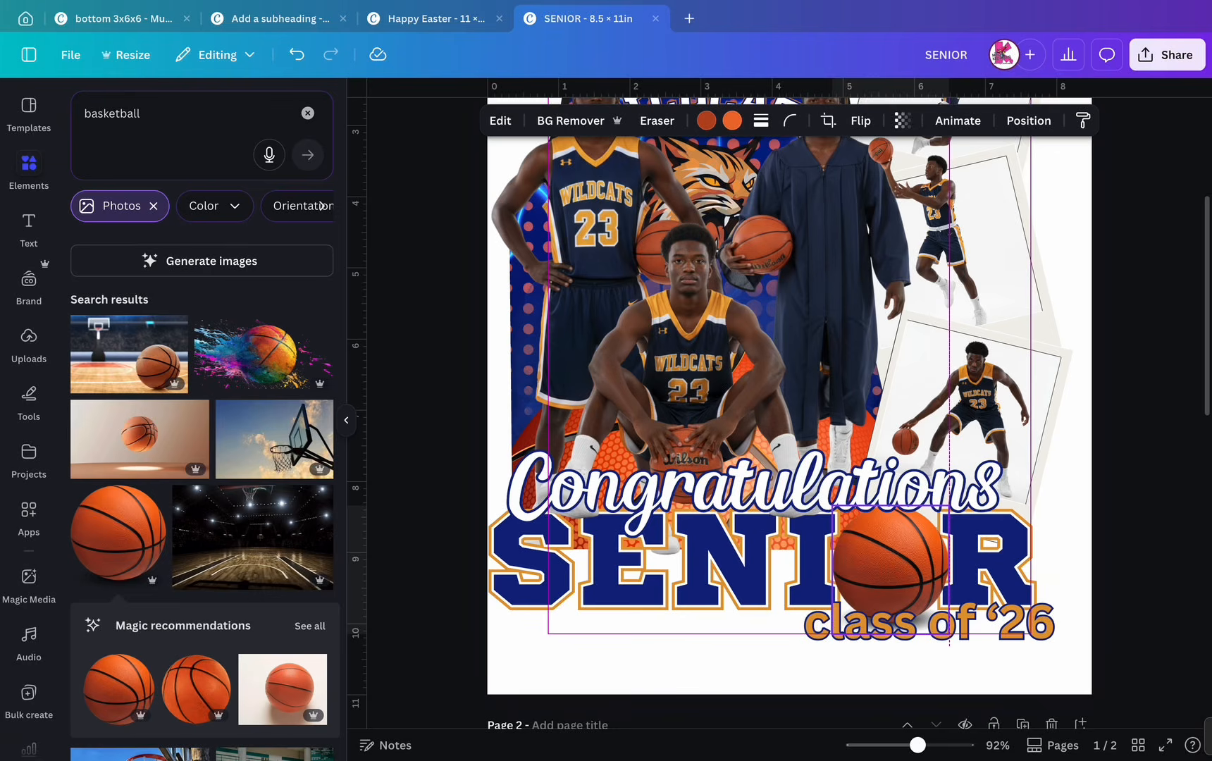
drag(891, 570, 888, 570)
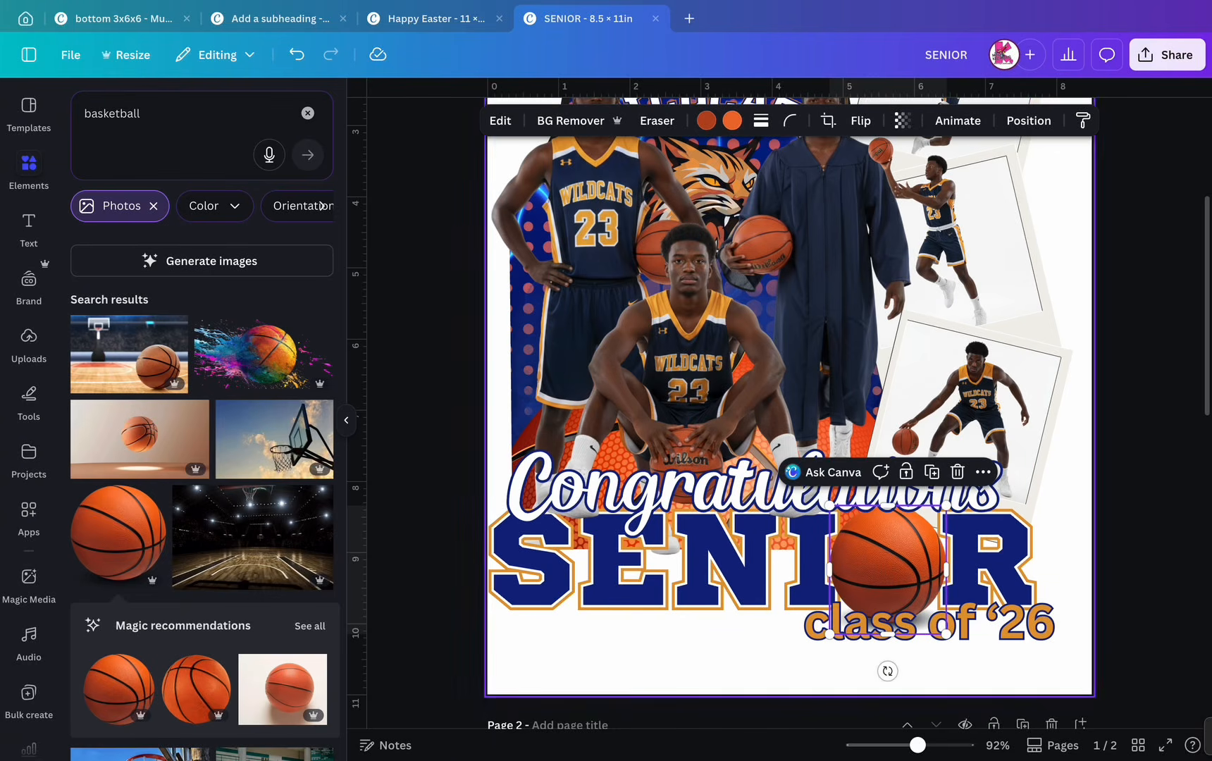
click(765, 668)
- Duplicate the wildcat logo from the Layers list and move the copy onto the basketball
scroll(789, 430, down, 2)
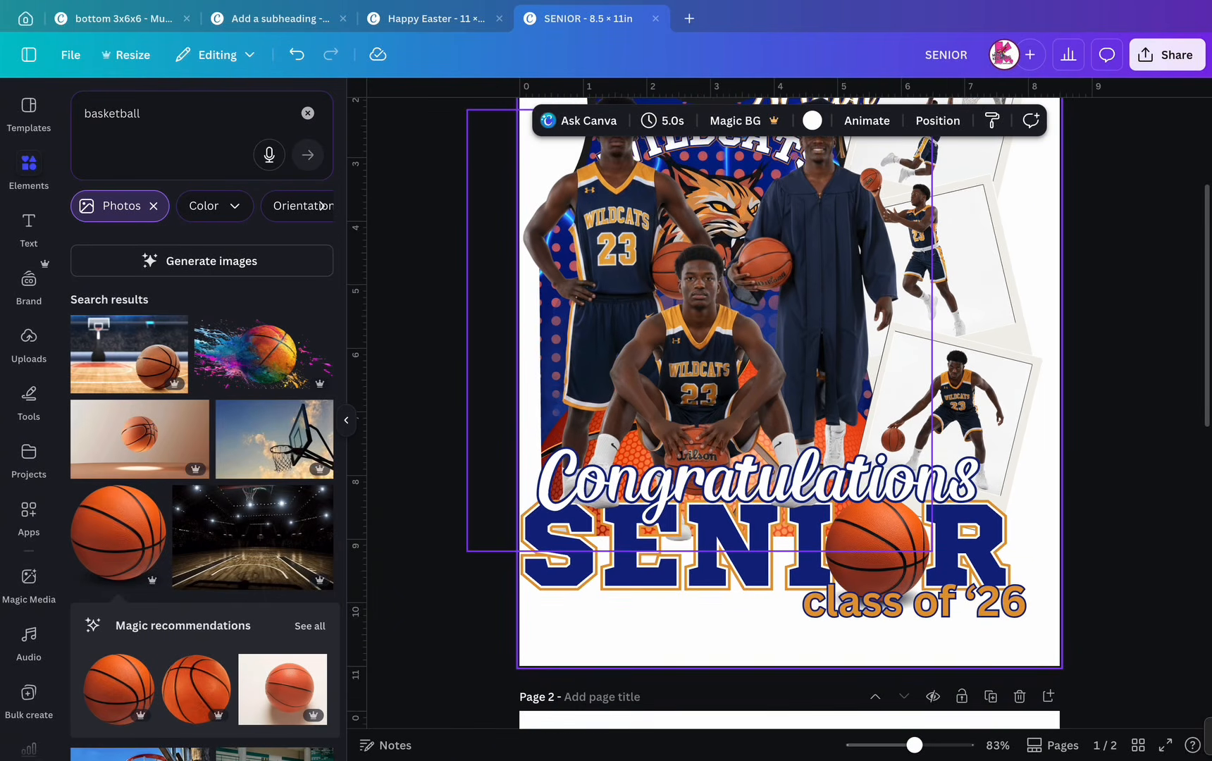
scroll(789, 430, down, 4)
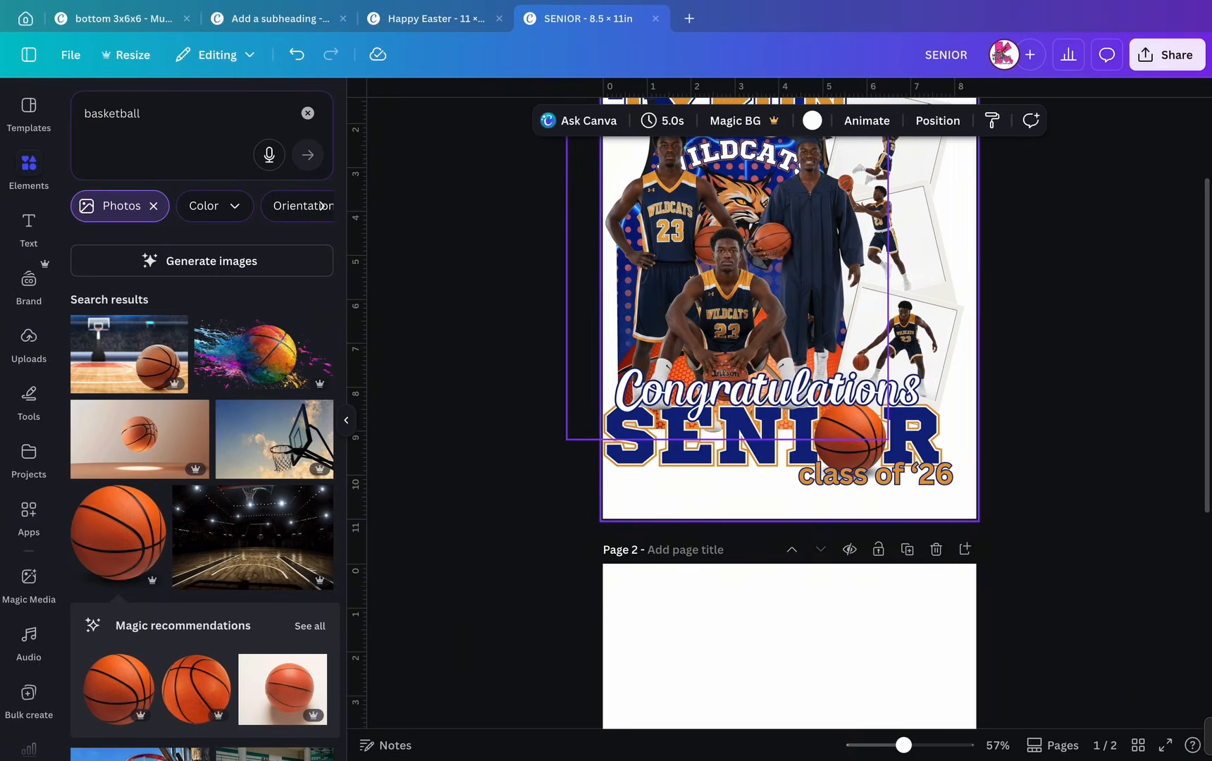
click(937, 120)
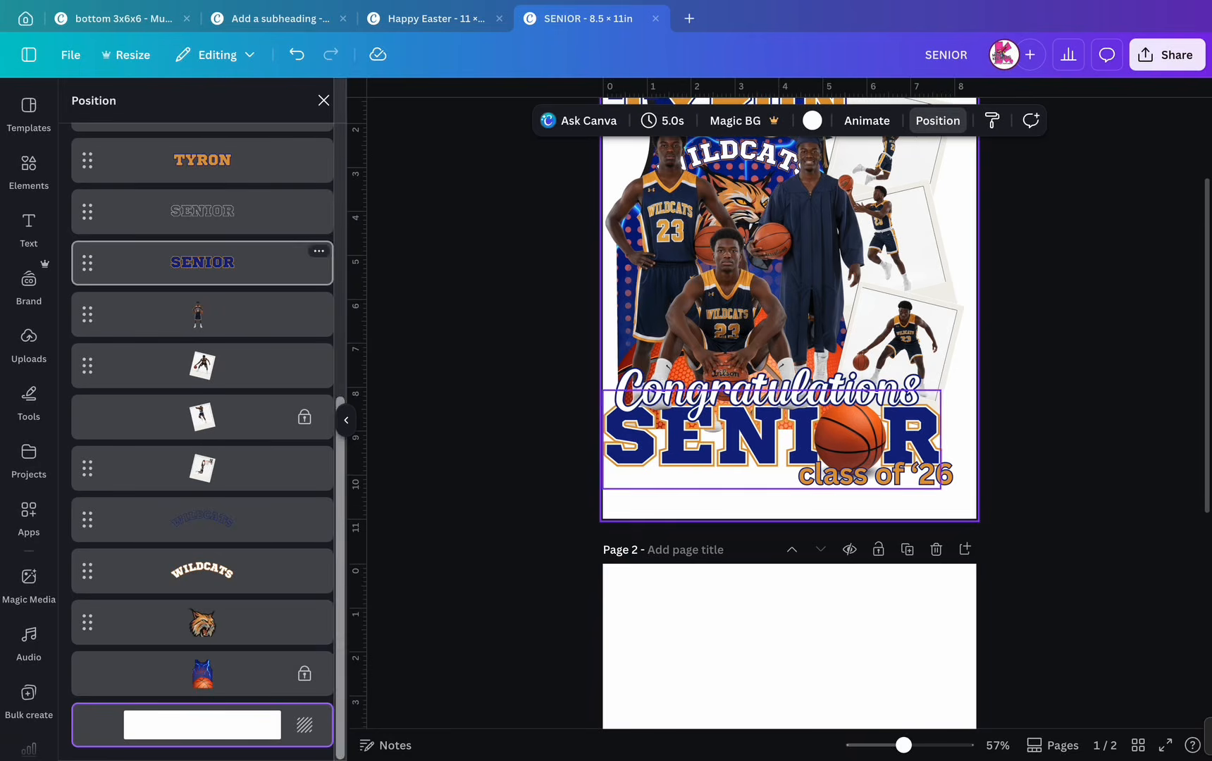
click(211, 623)
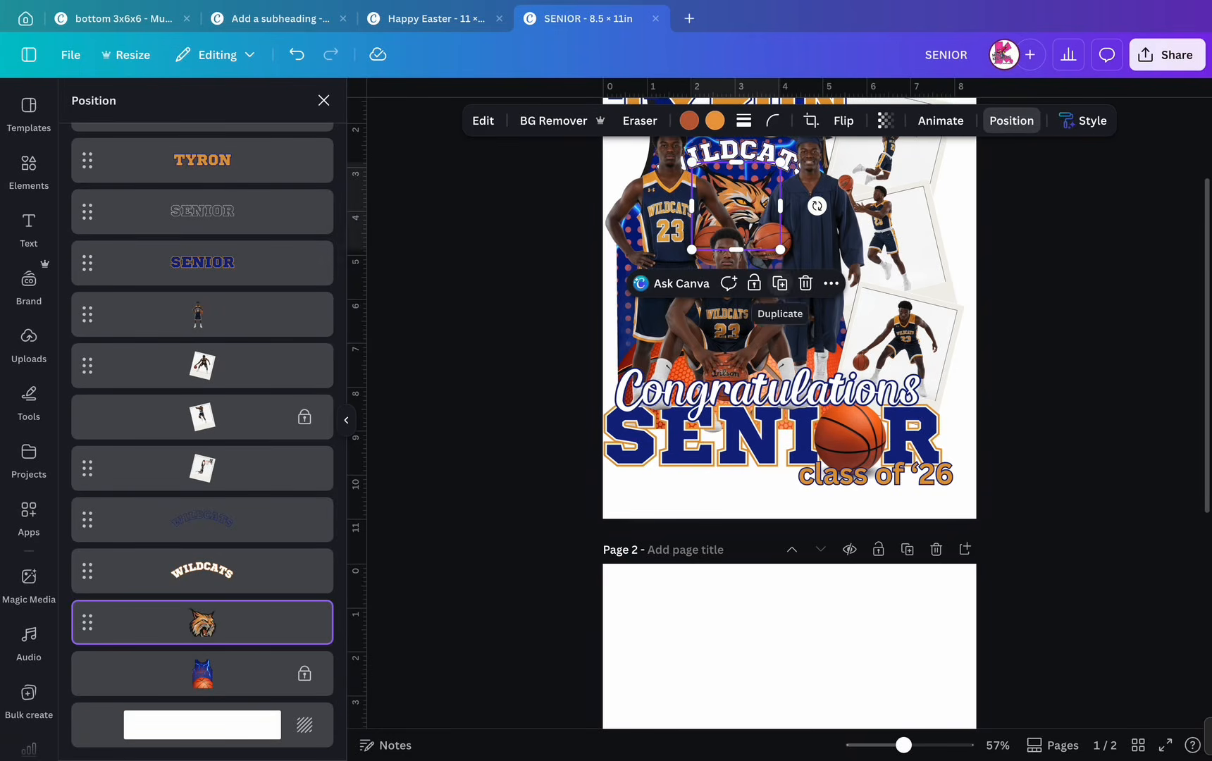
click(779, 284)
drag(754, 225, 847, 434)
- Shrink the logo copy and centre it on the basketball in SENIOR
scroll(847, 434, up, 6)
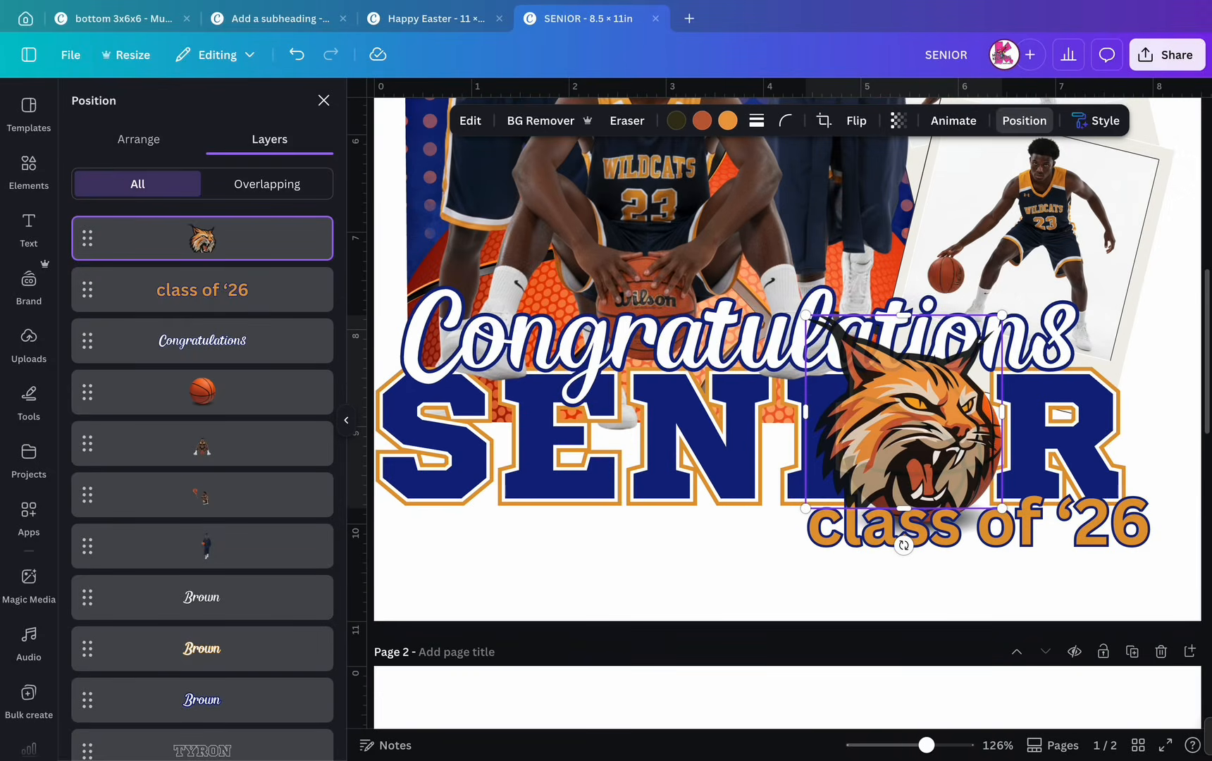
drag(806, 315, 896, 404)
drag(941, 454, 918, 449)
drag(979, 398, 970, 407)
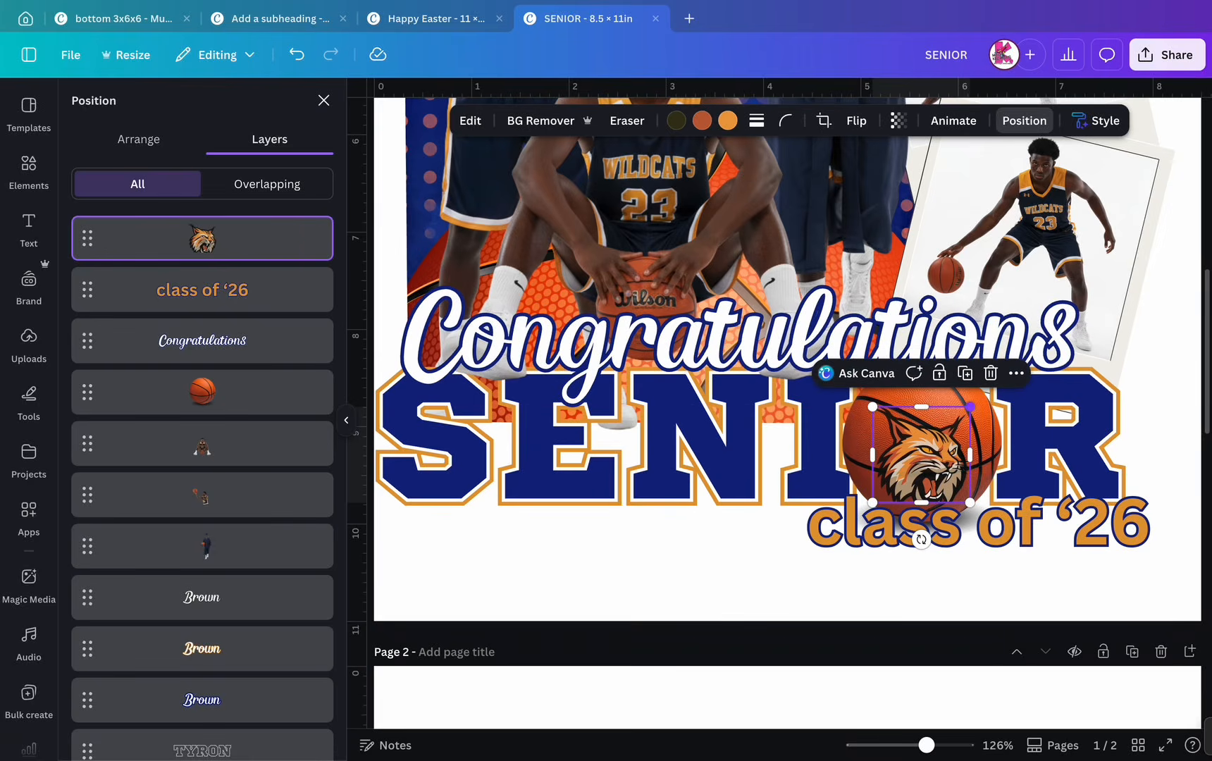
drag(921, 455, 922, 445)
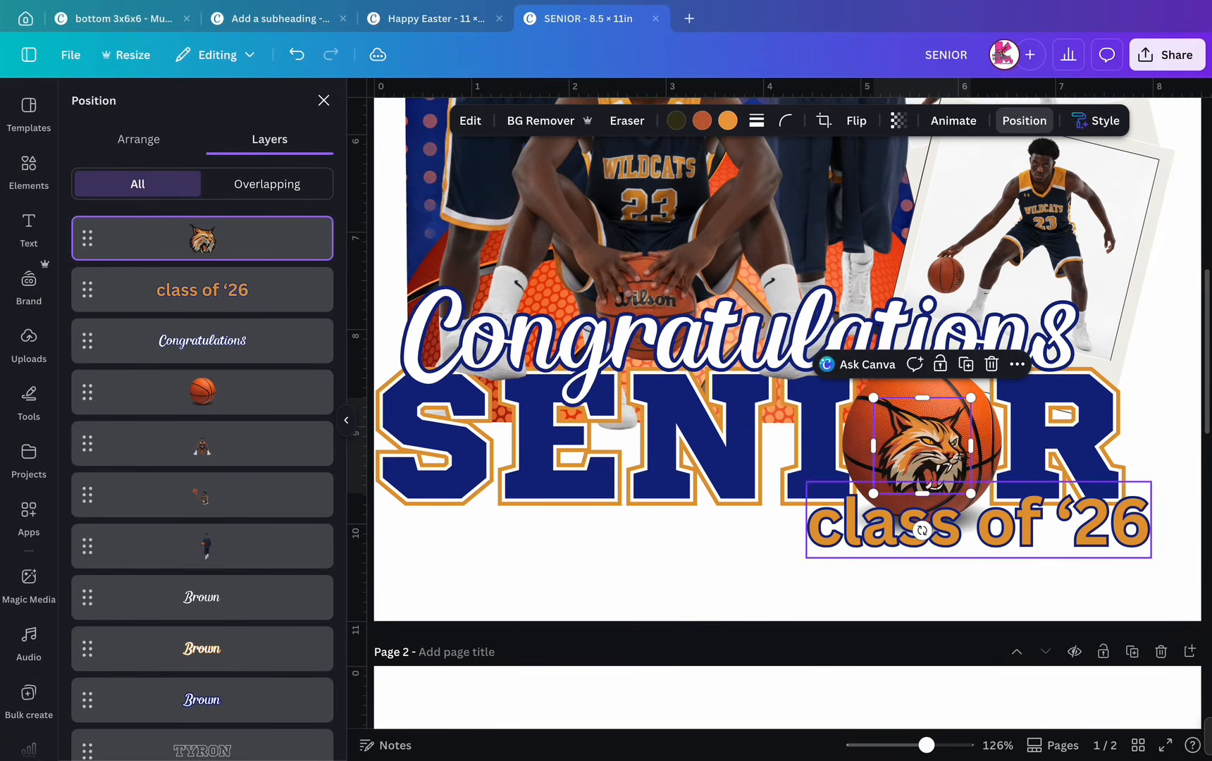
drag(922, 495, 922, 505)
drag(921, 451, 930, 445)
drag(979, 499, 970, 489)
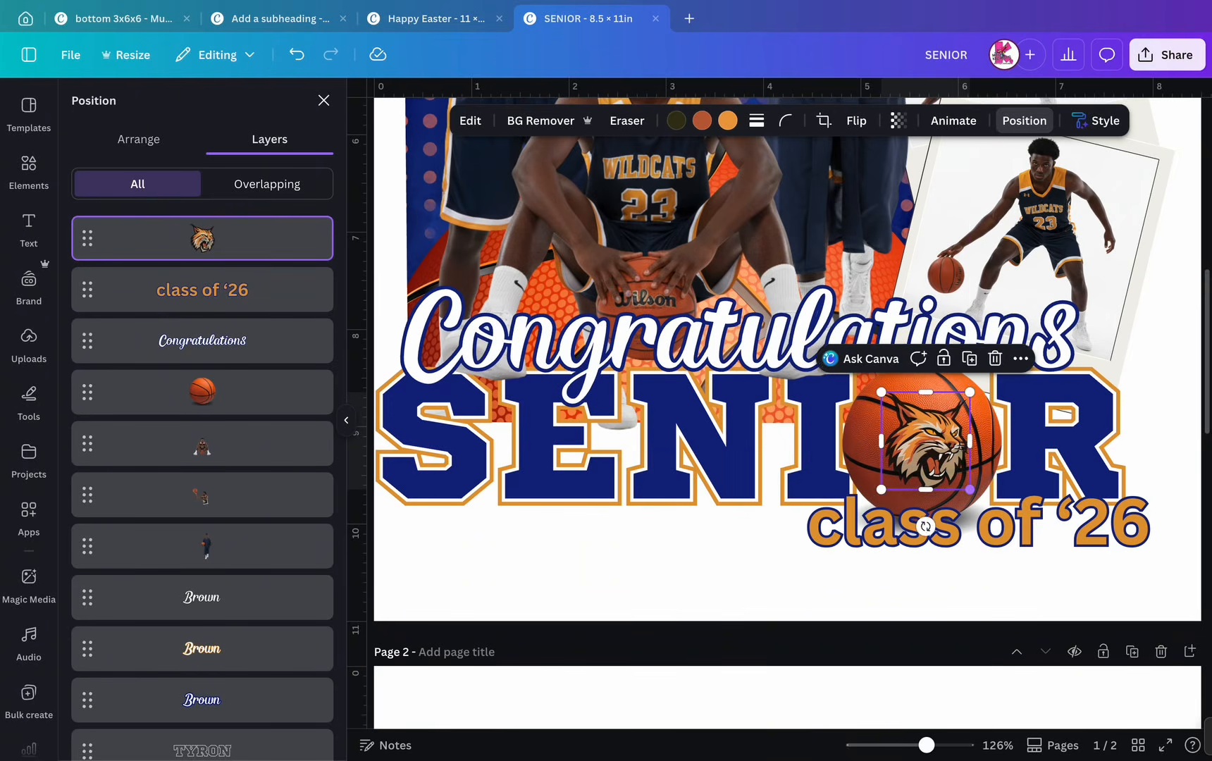
mouse_move(926, 441)
mouse_down()
mouse_move(935, 451)
mouse_move(926, 439)
mouse_up()
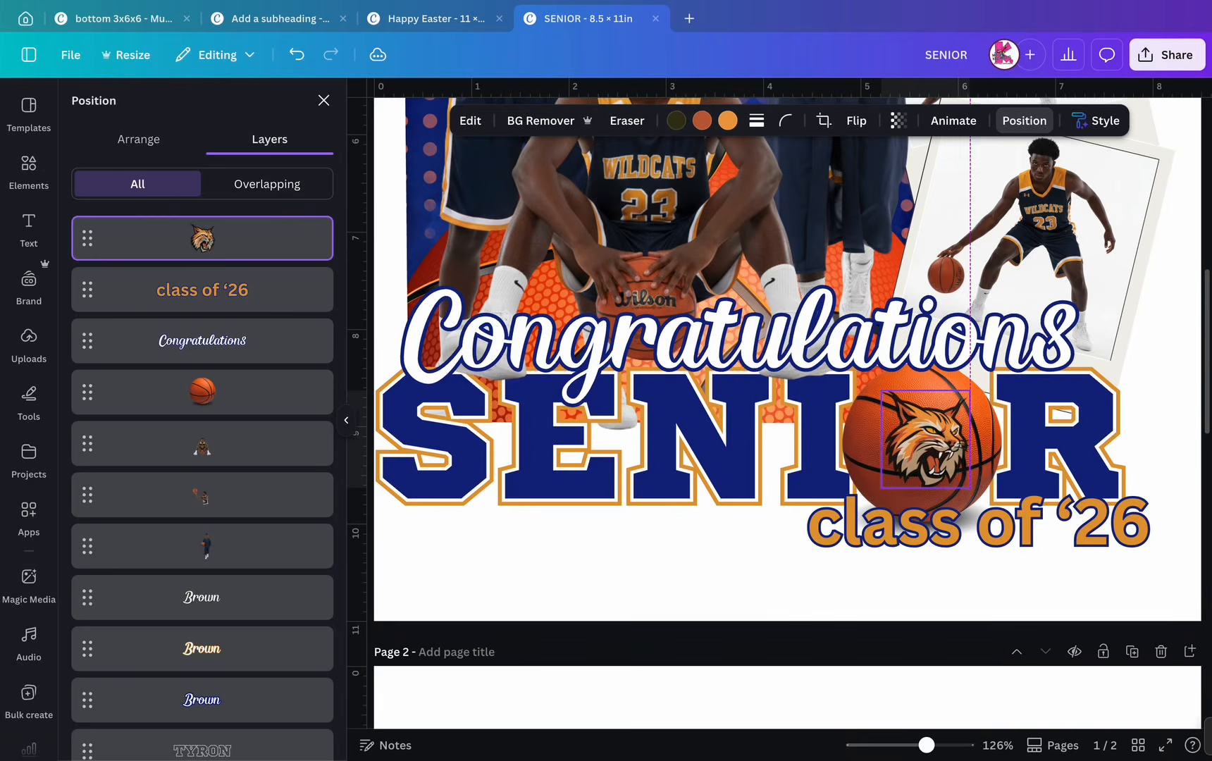
mouse_move(926, 439)
mouse_down()
mouse_move(935, 439)
mouse_move(926, 439)
mouse_up()
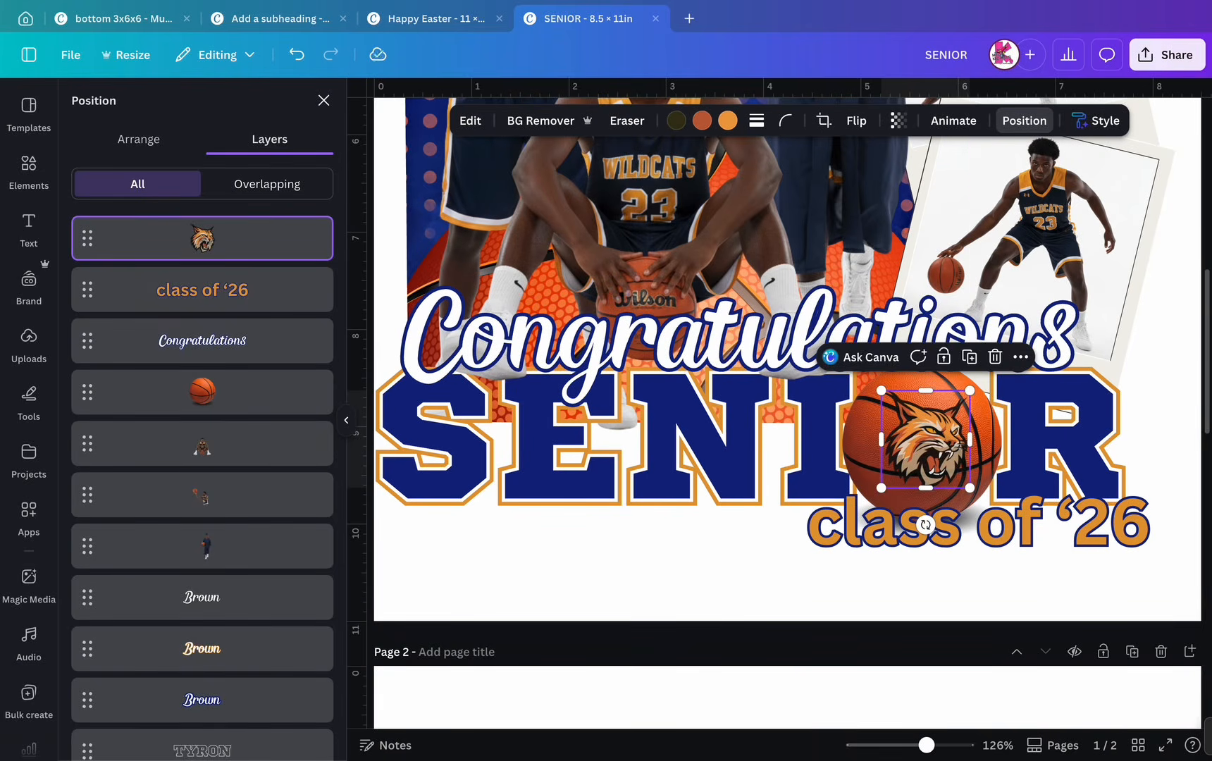
scroll(916, 409, up, 5)
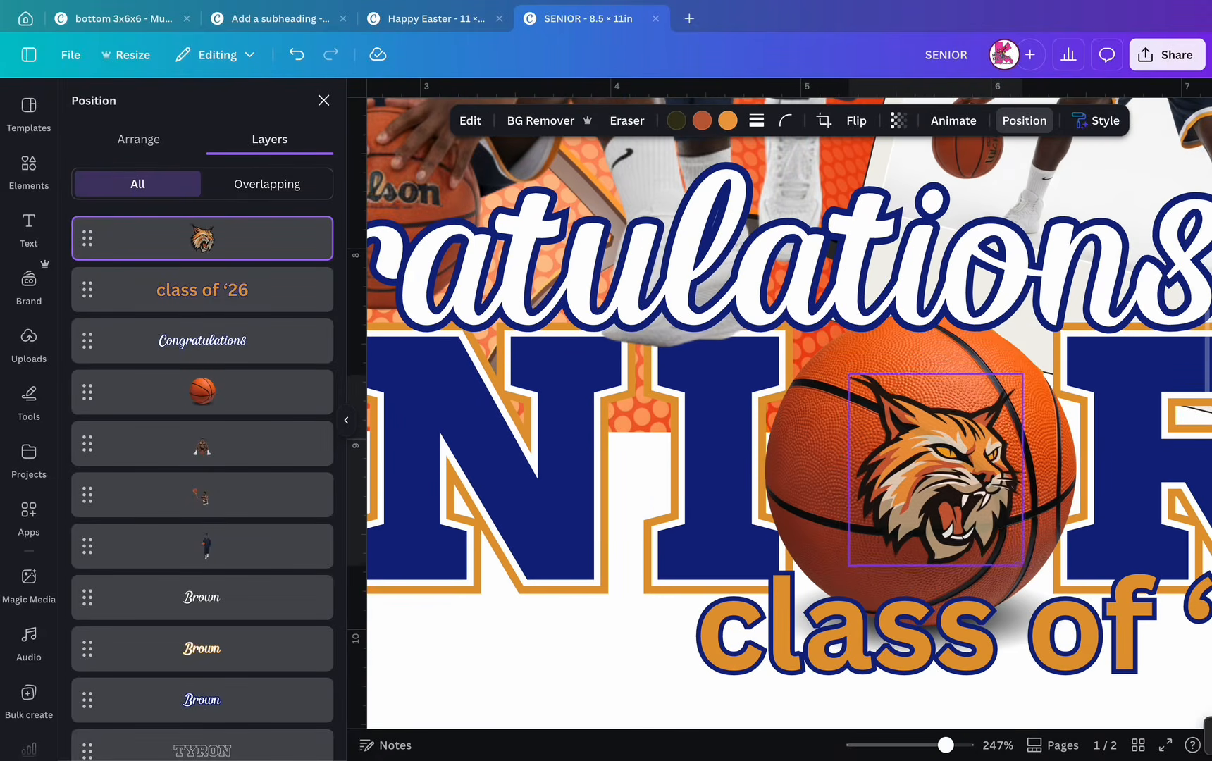
drag(936, 470, 932, 486)
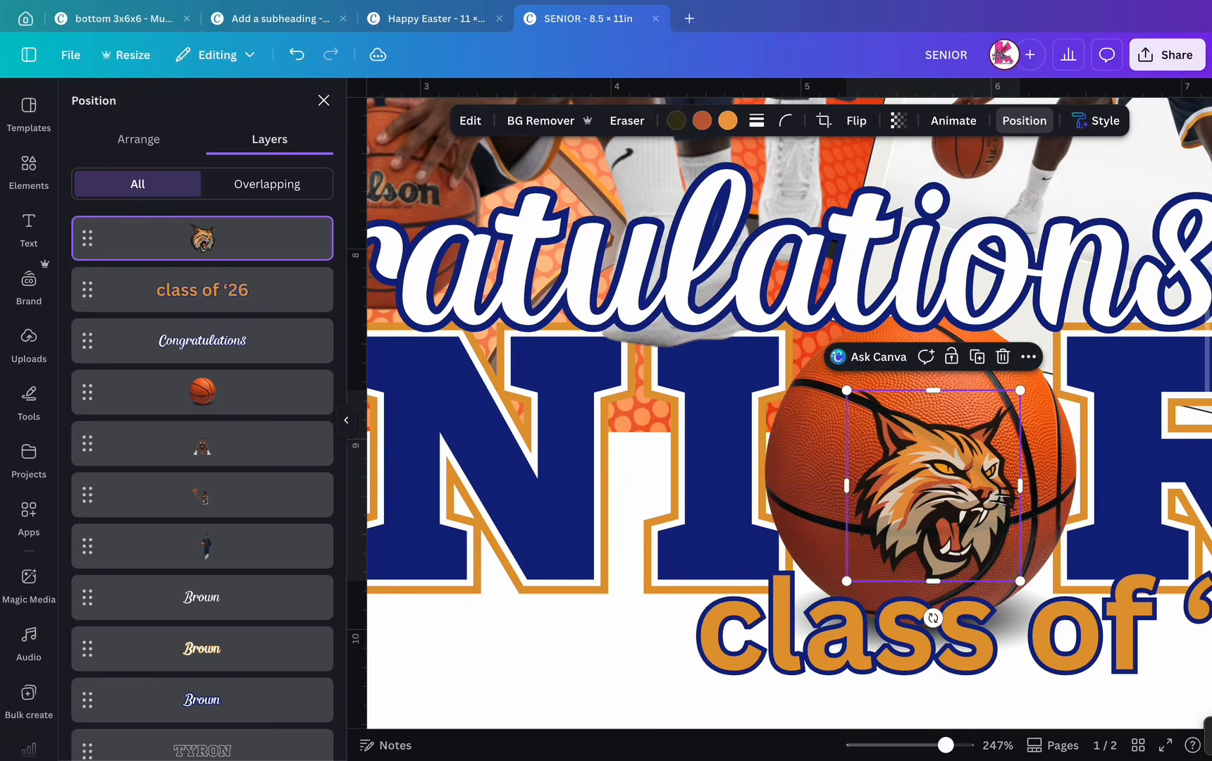
scroll(782, 461, down, 6)
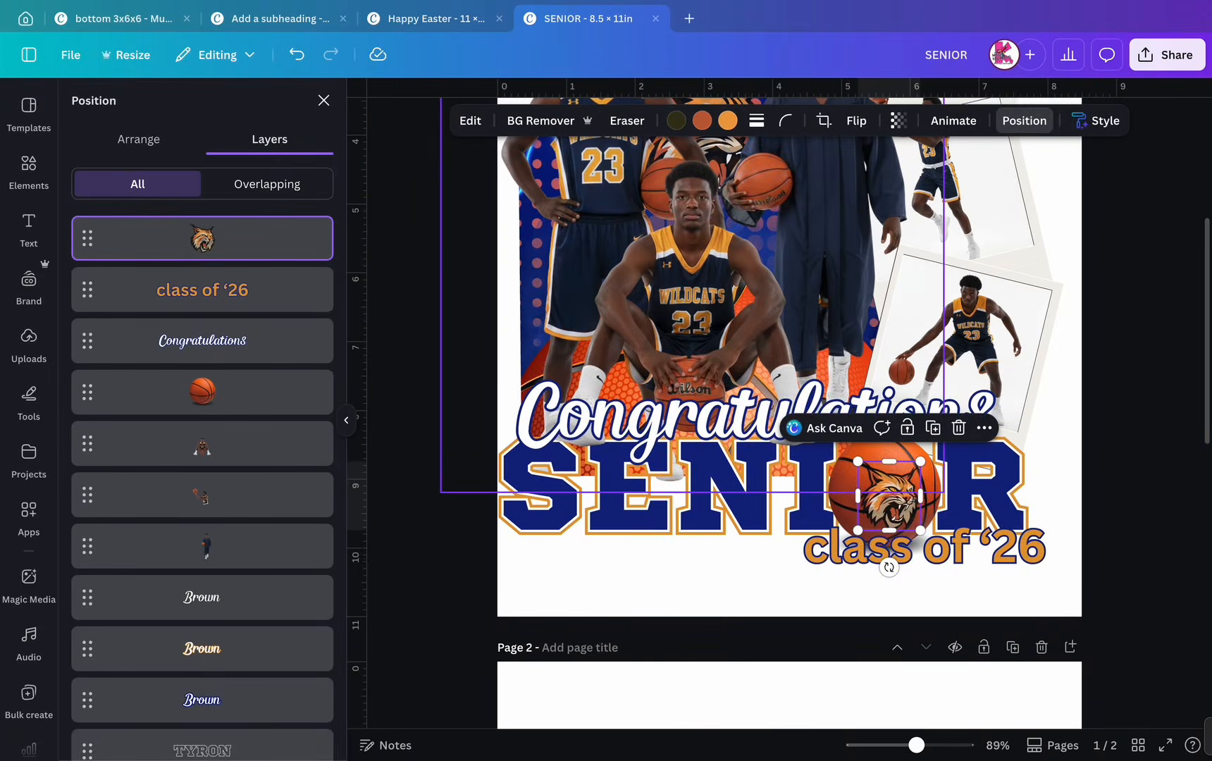
scroll(781, 461, up, 1)
scroll(782, 460, up, 3)
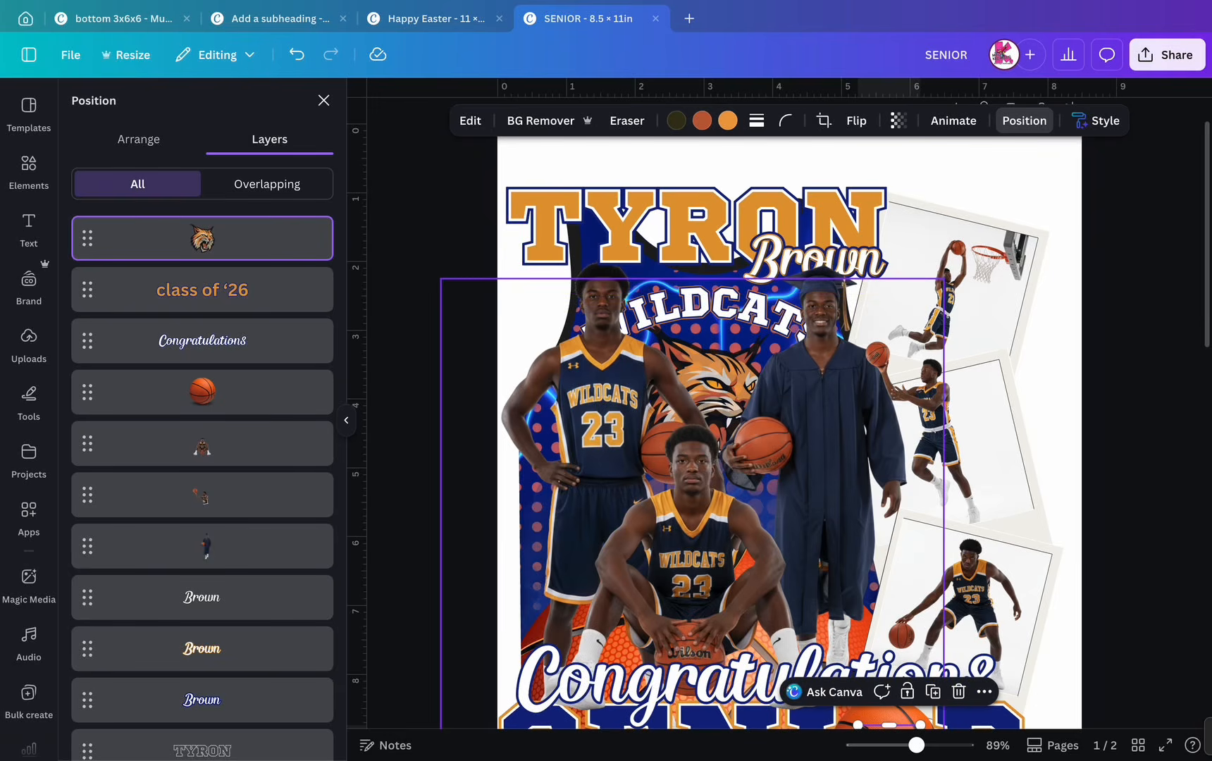
- Move the curved WILDCATS text onto the basketball, shrink it to 28.6, and layer it above the ball
click(692, 528)
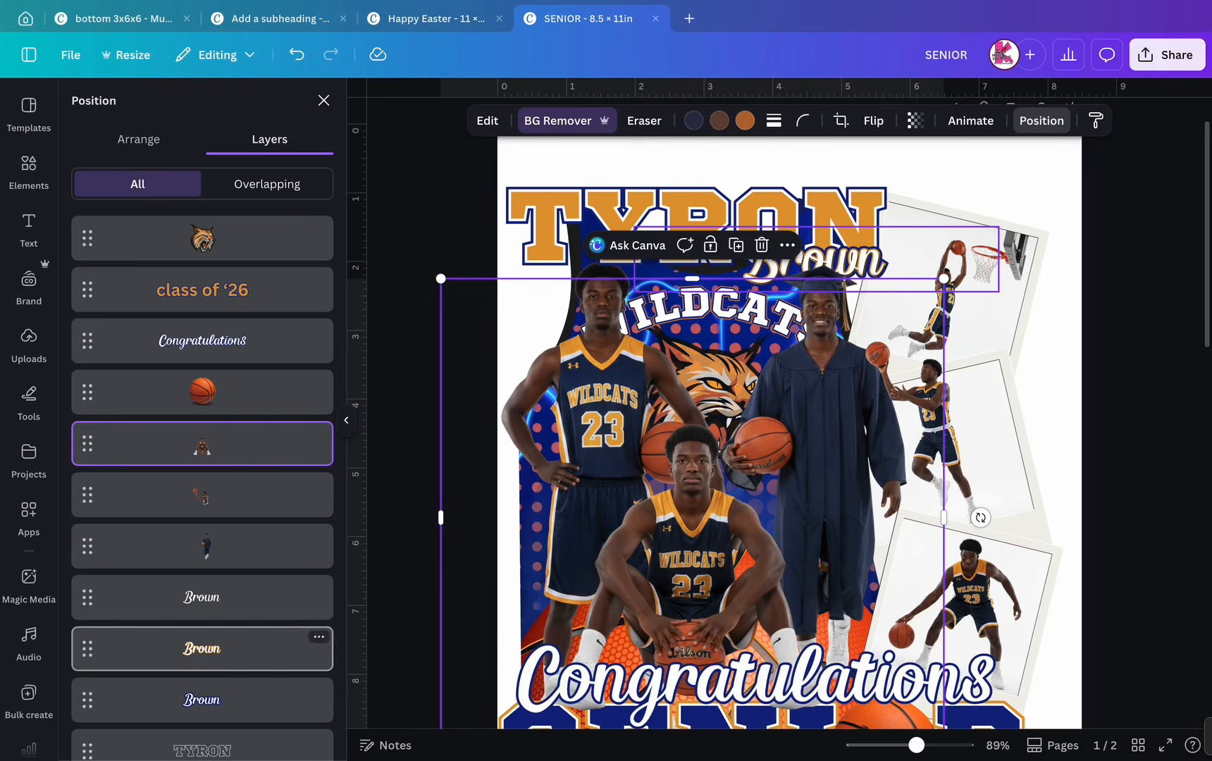
scroll(202, 493, down, 3)
scroll(202, 493, down, 3)
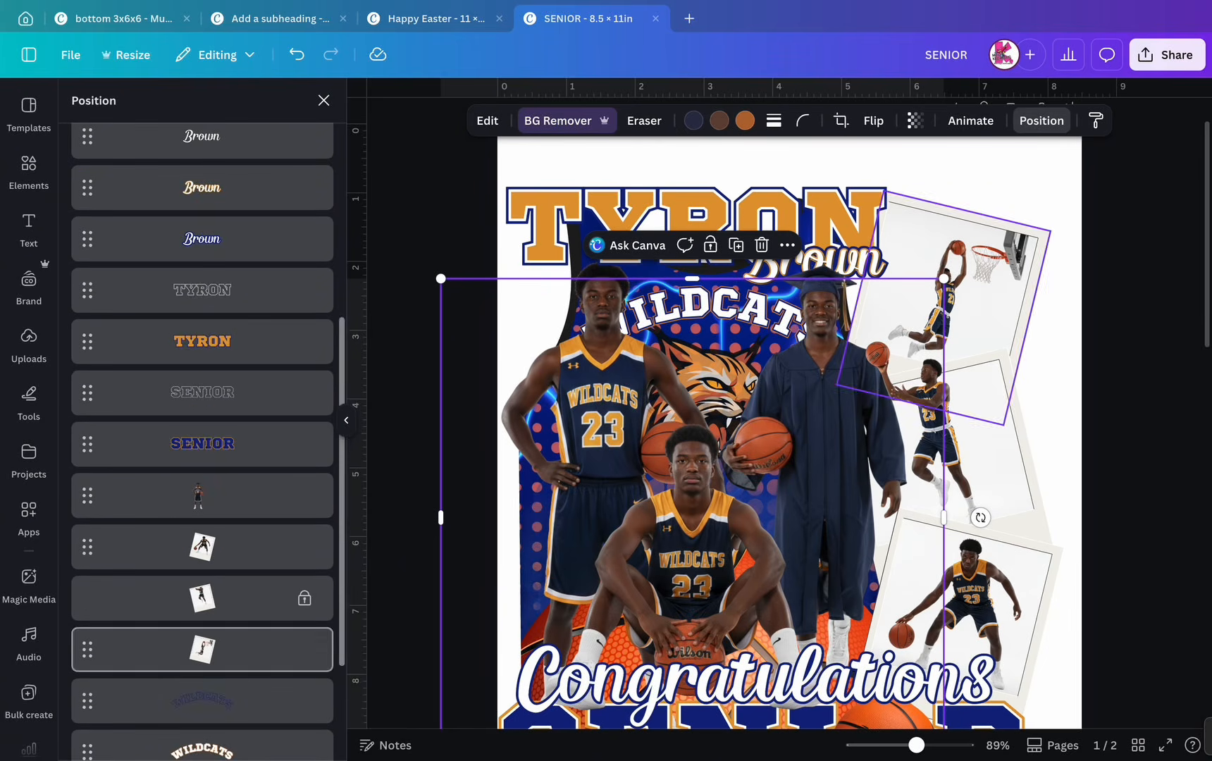
drag(202, 745, 204, 631)
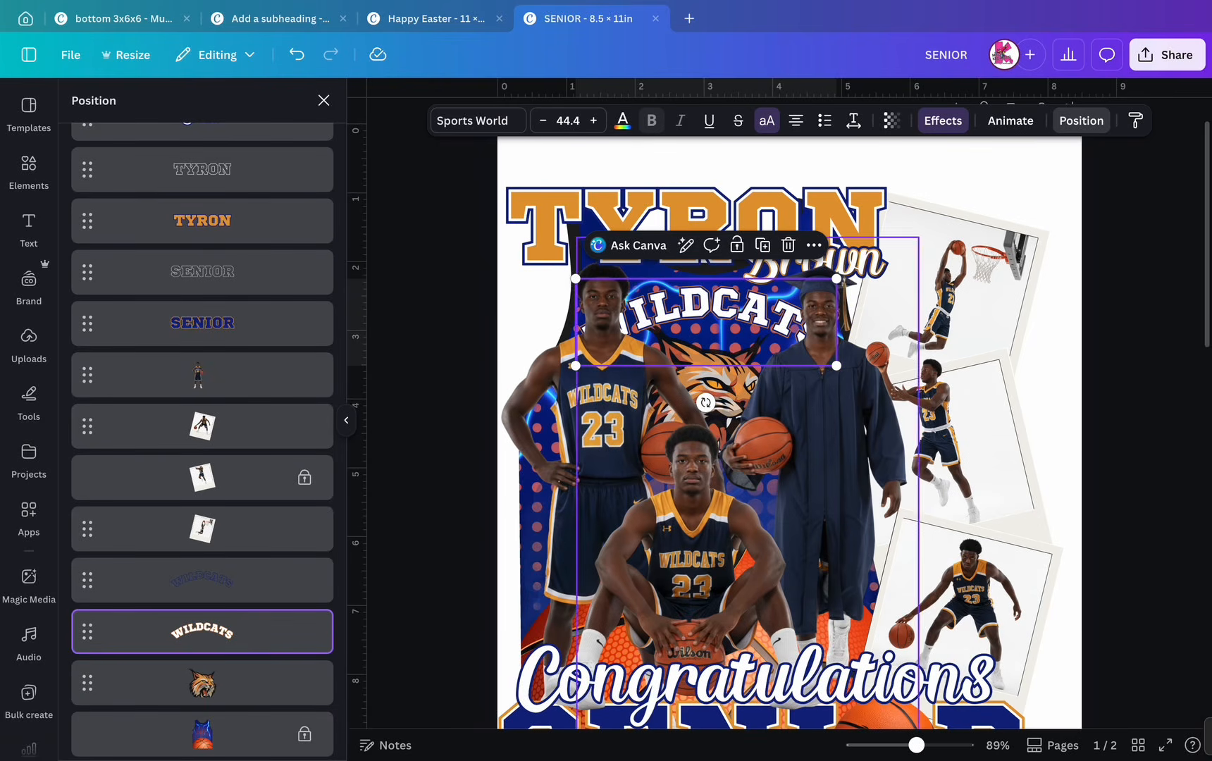
drag(736, 307, 952, 613)
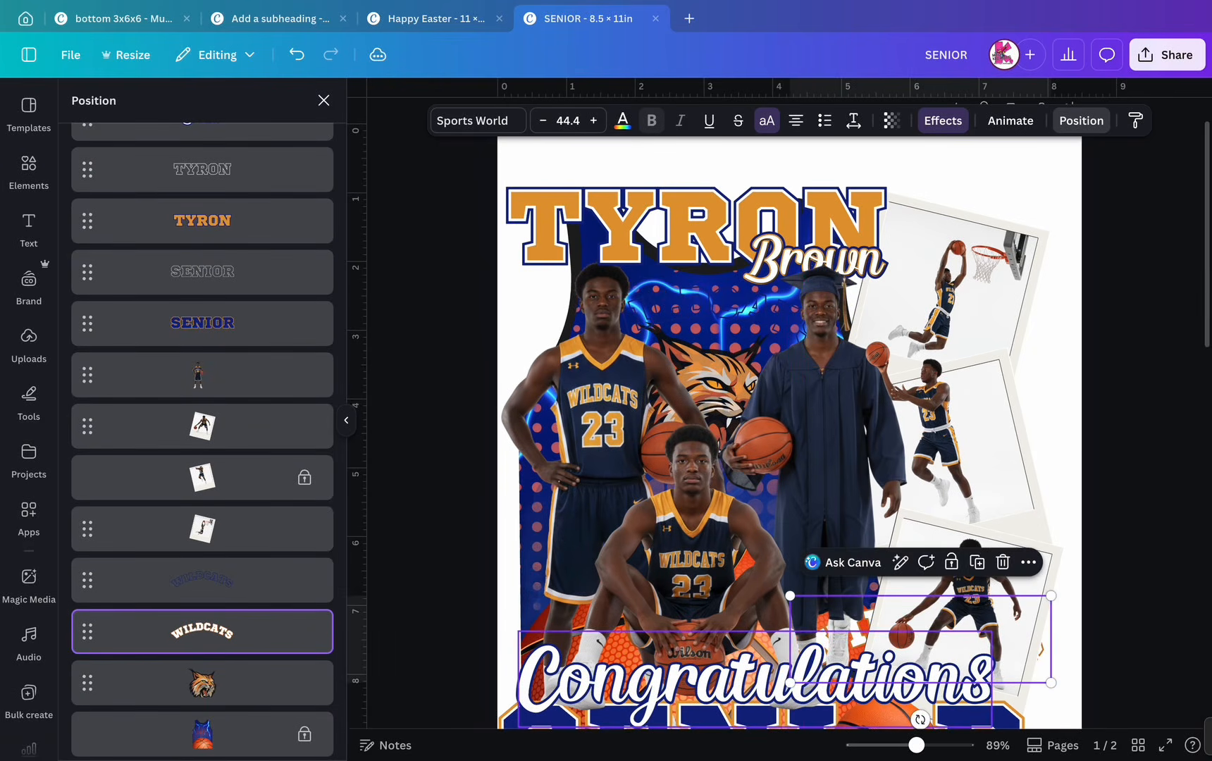
scroll(951, 613, down, 6)
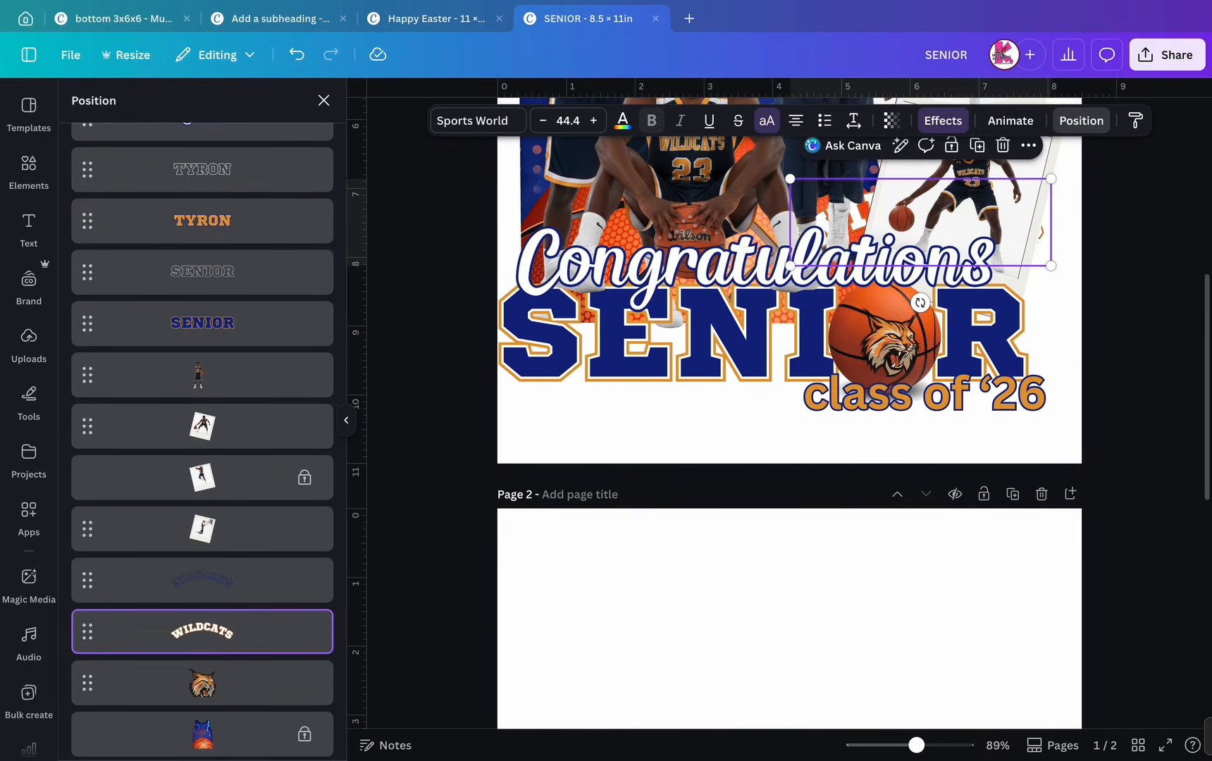
drag(920, 222, 905, 315)
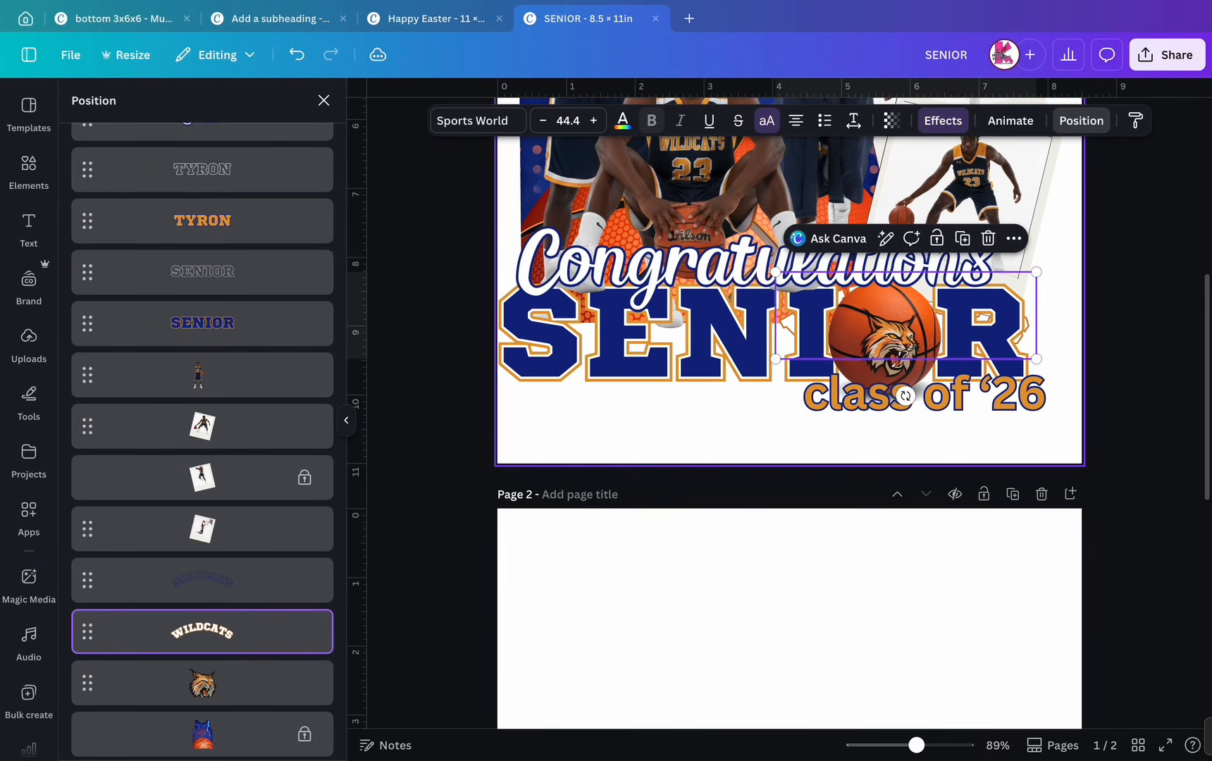
drag(1036, 272, 943, 303)
scroll(203, 423, up, 8)
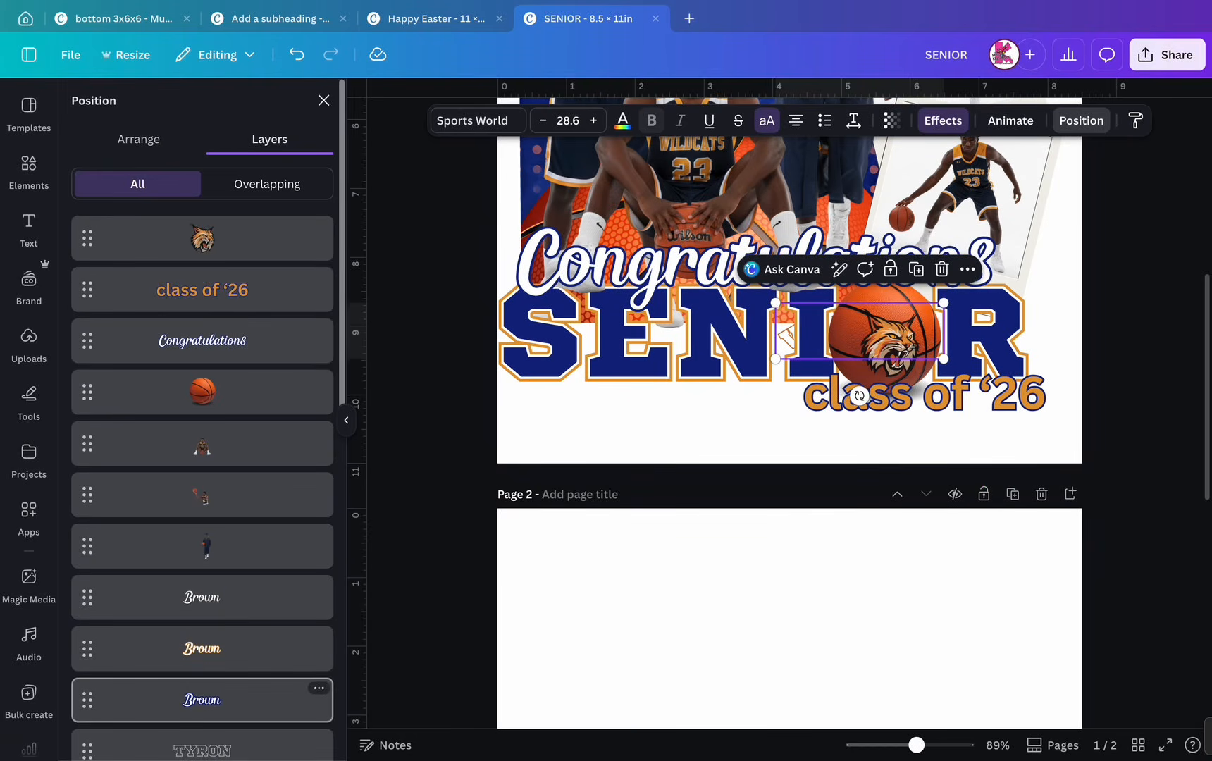
scroll(202, 423, down, 8)
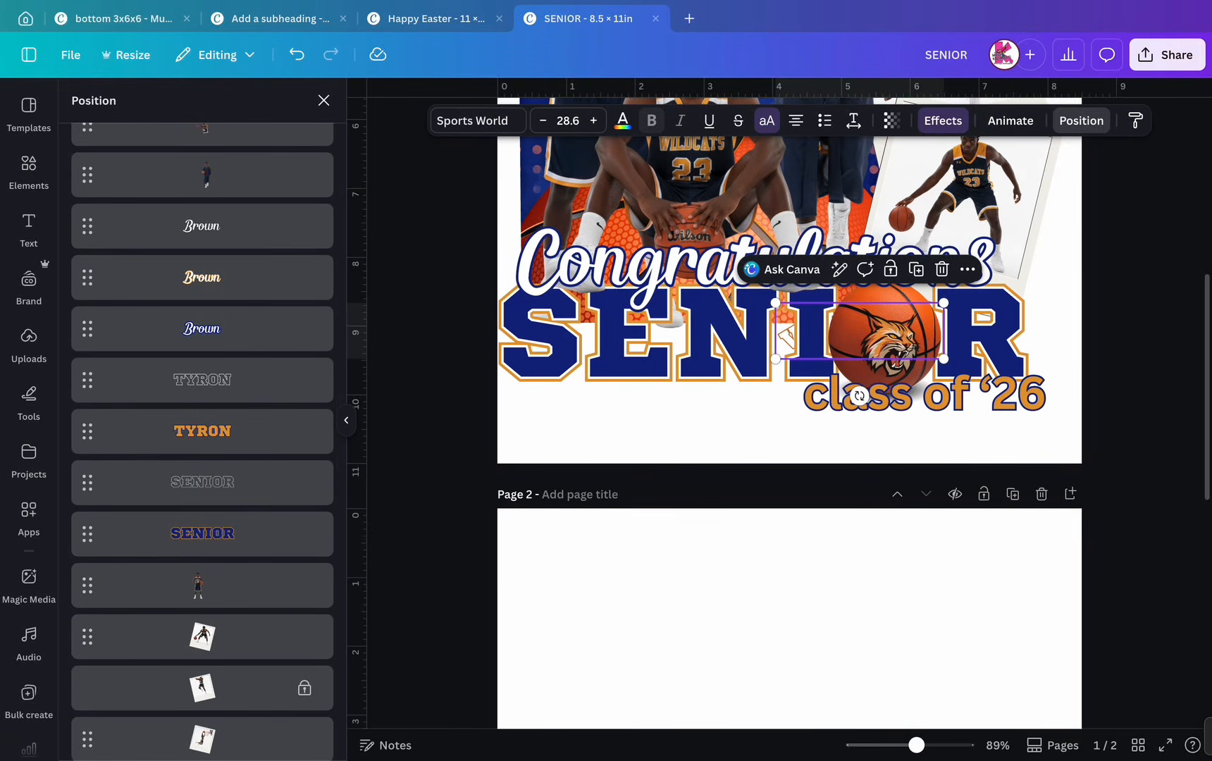
drag(202, 584, 204, 361)
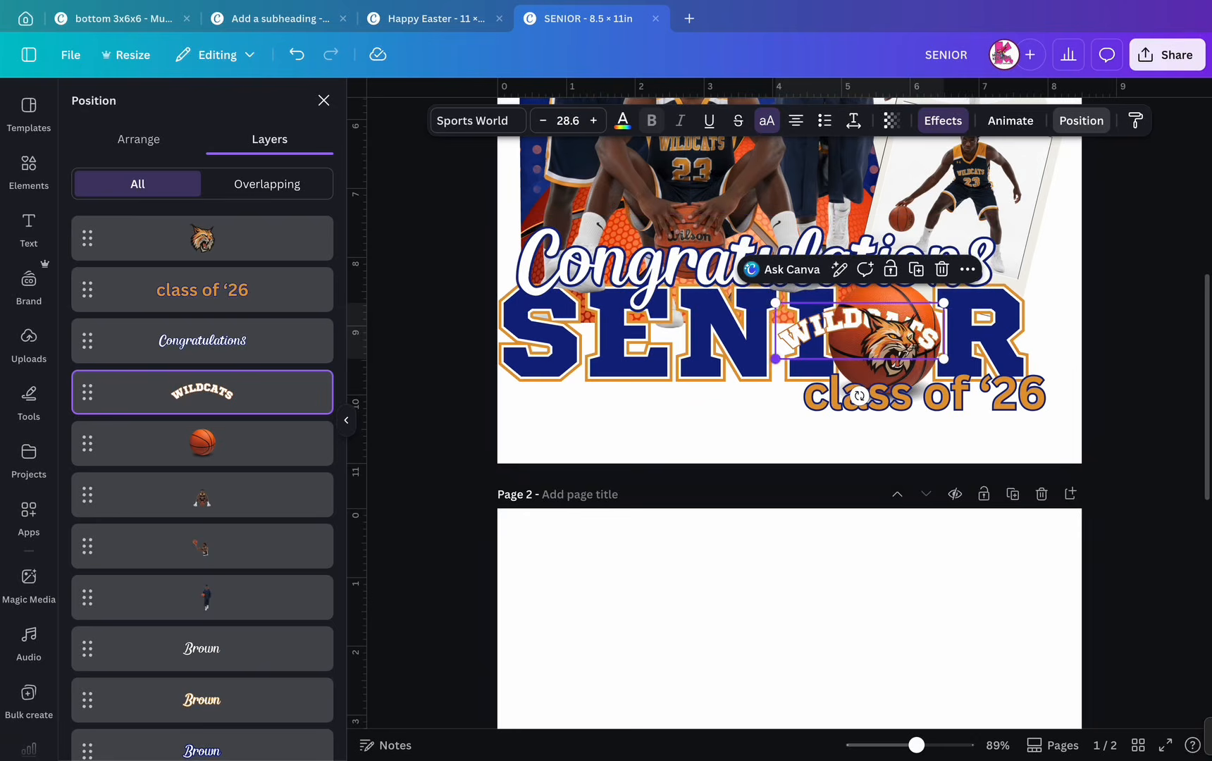
- Shrink the white WILDCATS to 16.2 and raise the navy WILDCATS layer just above it
drag(776, 360, 833, 339)
drag(902, 376, 899, 370)
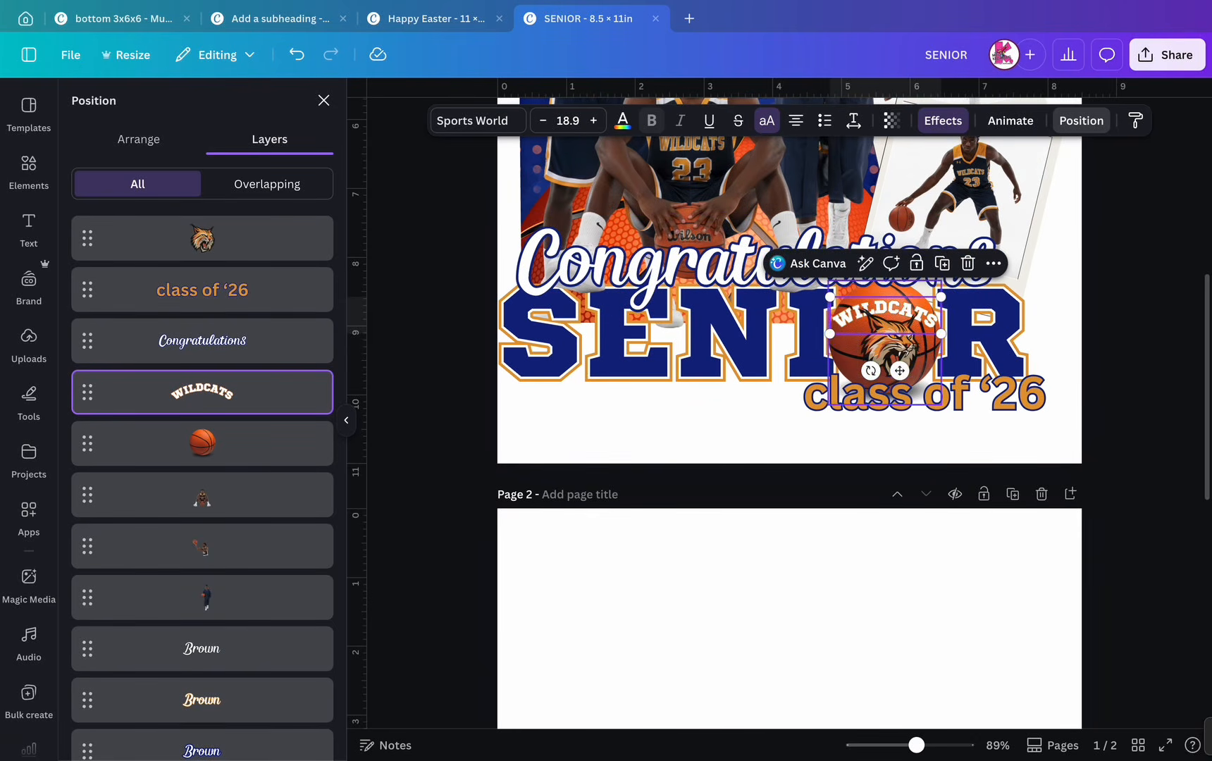
drag(830, 333, 846, 328)
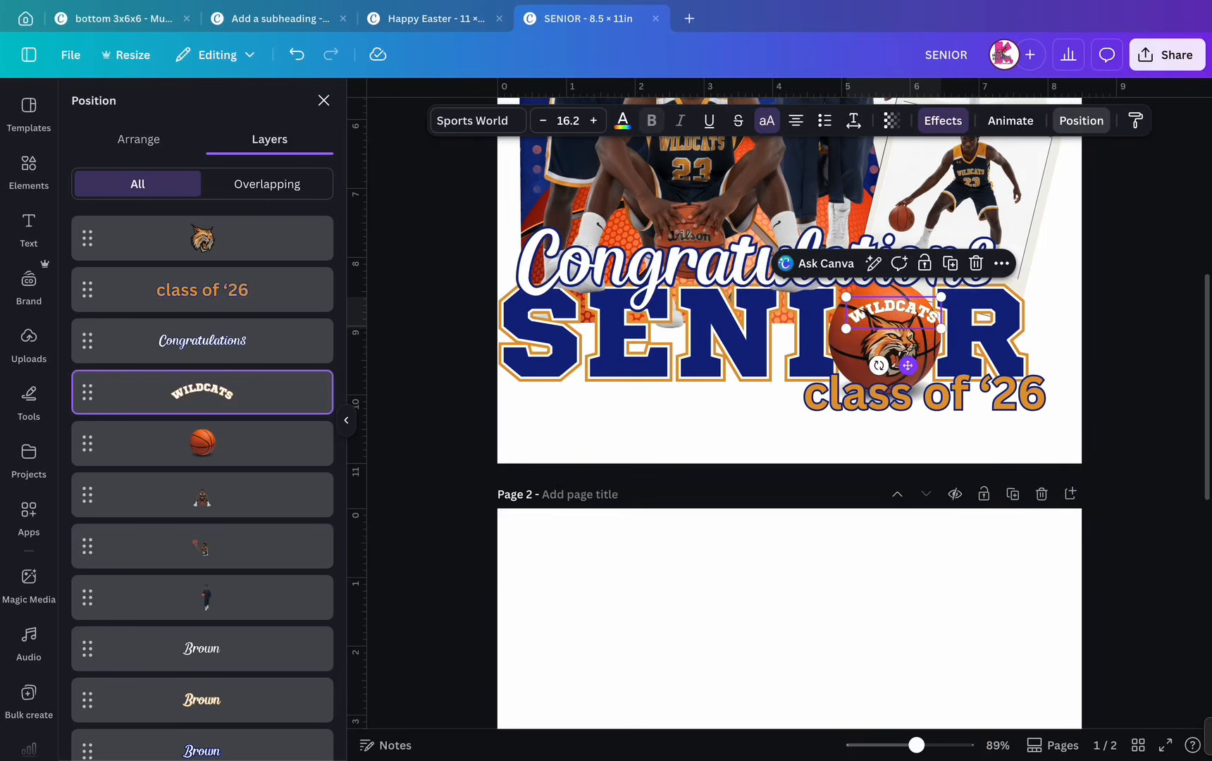
drag(907, 366, 898, 368)
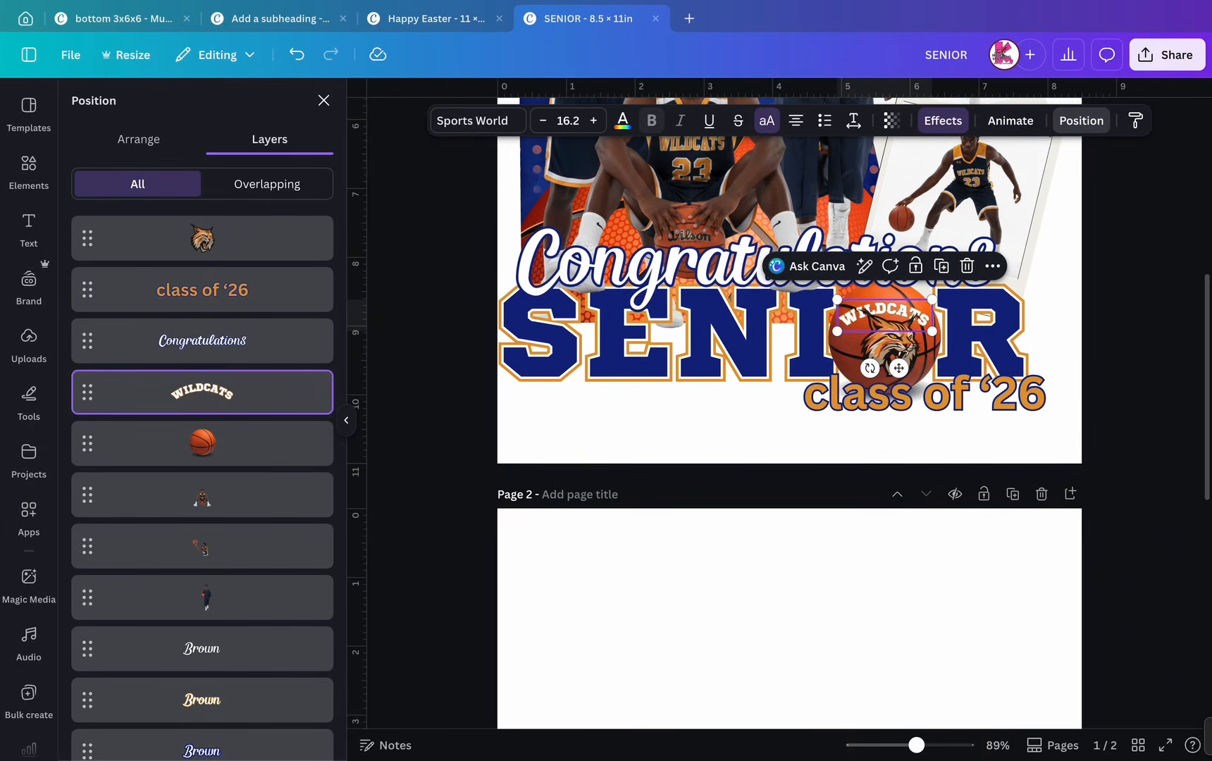
scroll(202, 422, down, 10)
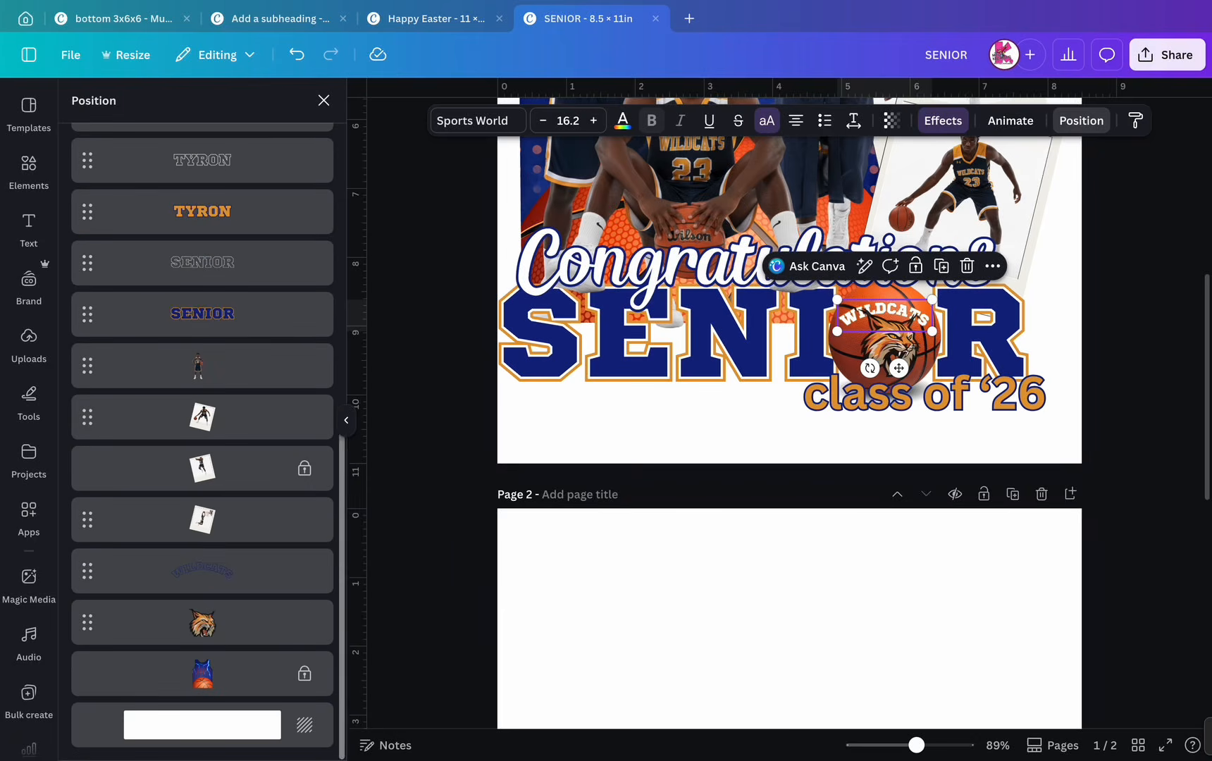
drag(183, 570, 159, 255)
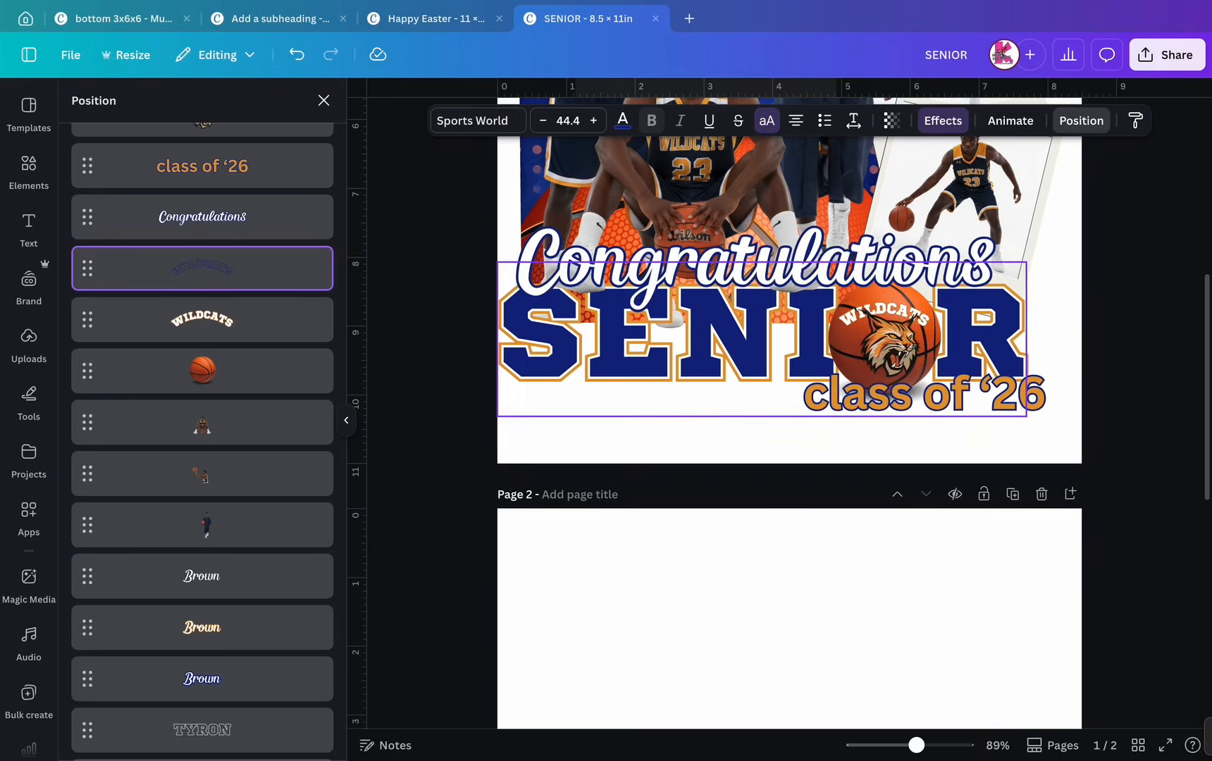
- Shrink the navy WILDCATS copy to about 18 and align it over the basketball
key(super+minus)
scroll(761, 345, up, 3)
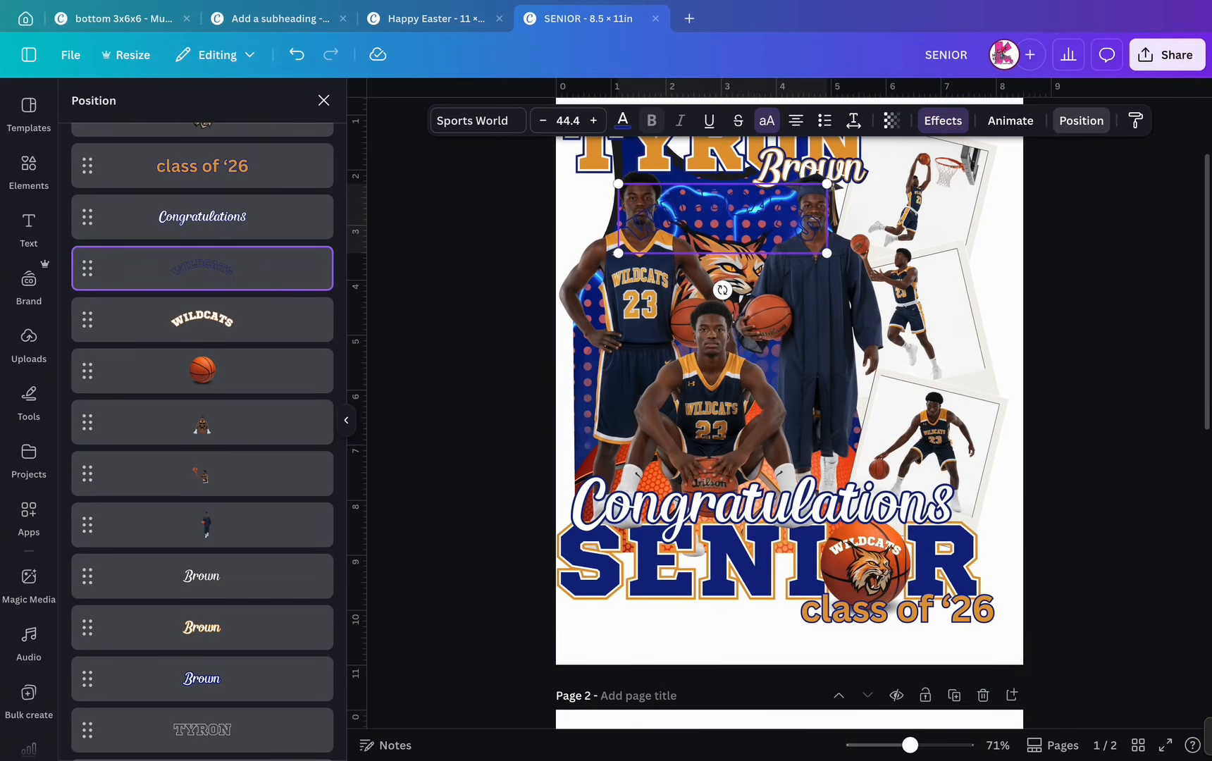
drag(723, 224, 882, 574)
drag(882, 707, 882, 610)
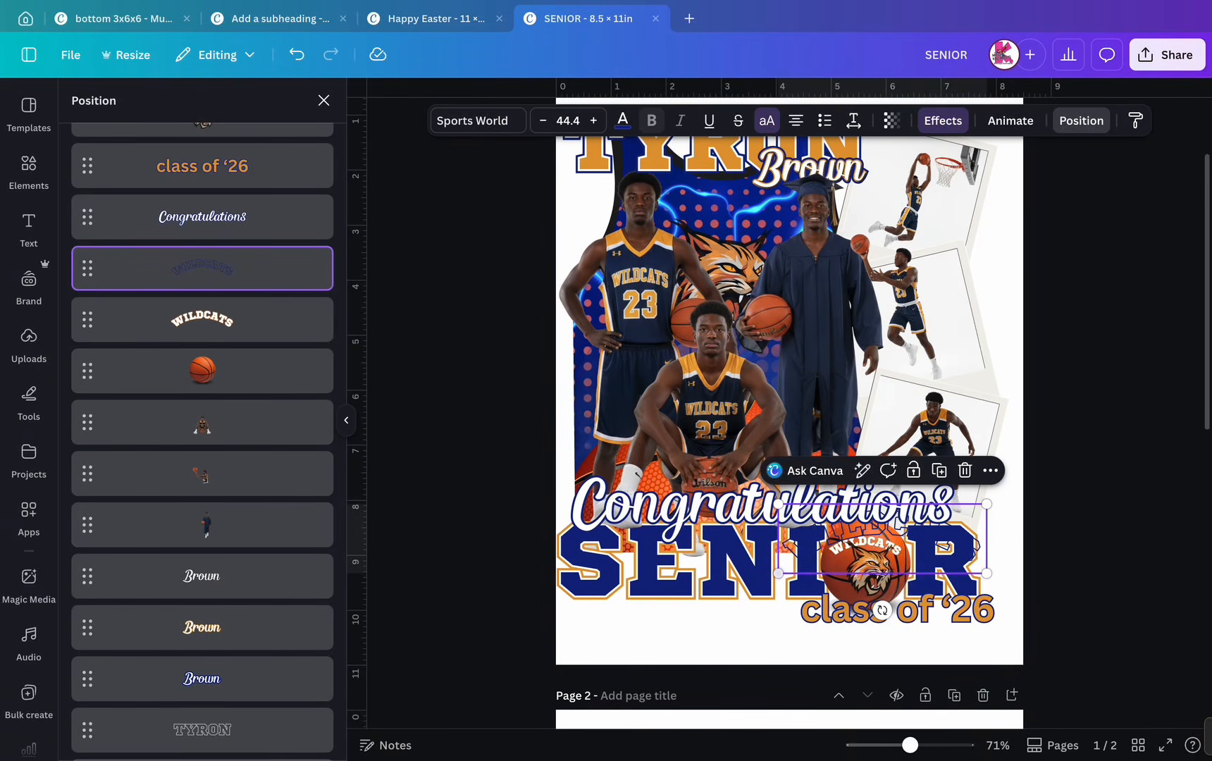
drag(778, 573, 892, 536)
scroll(828, 533, up, 5)
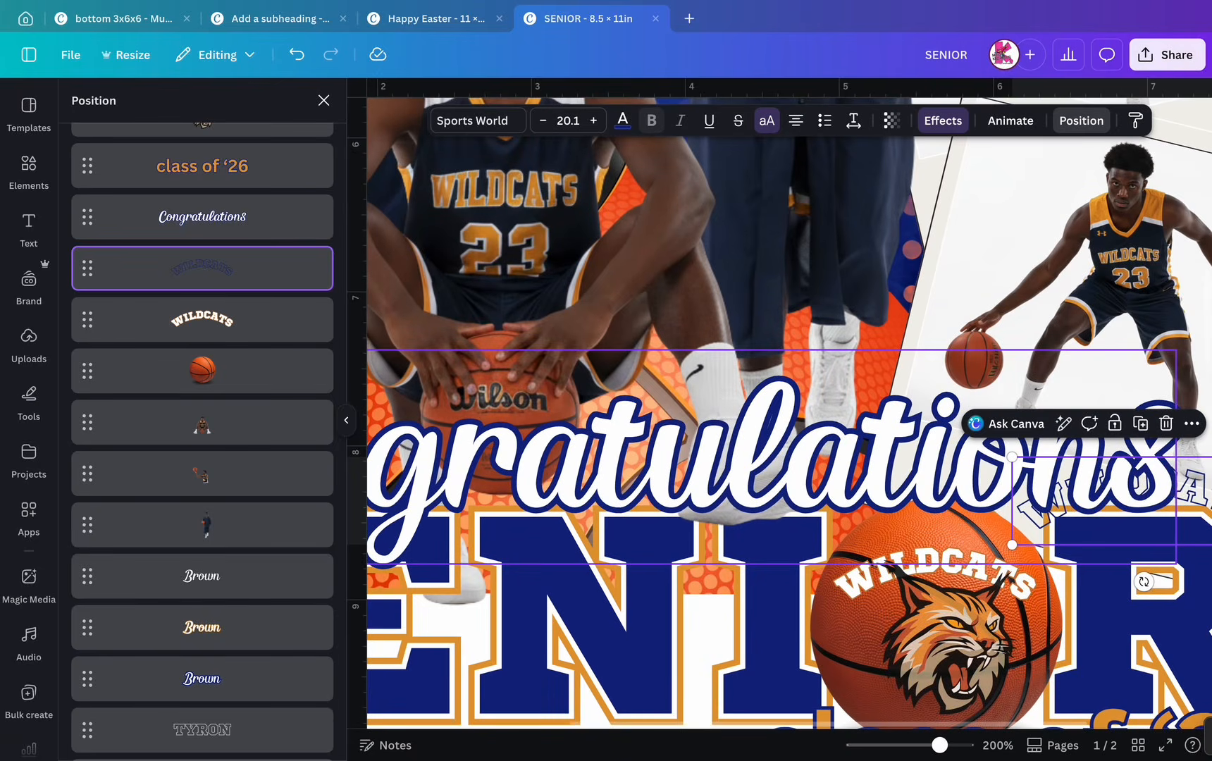
drag(1099, 493, 943, 574)
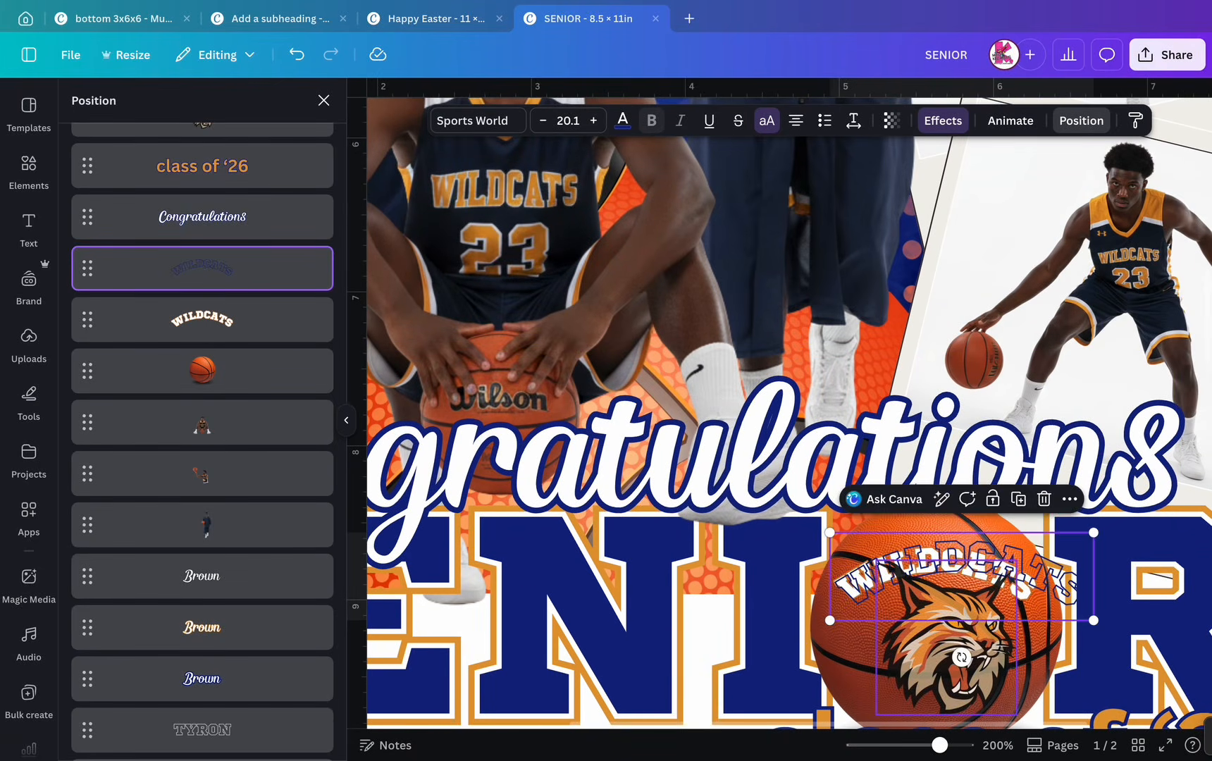
scroll(961, 620, up, 5)
scroll(962, 634, down, 2)
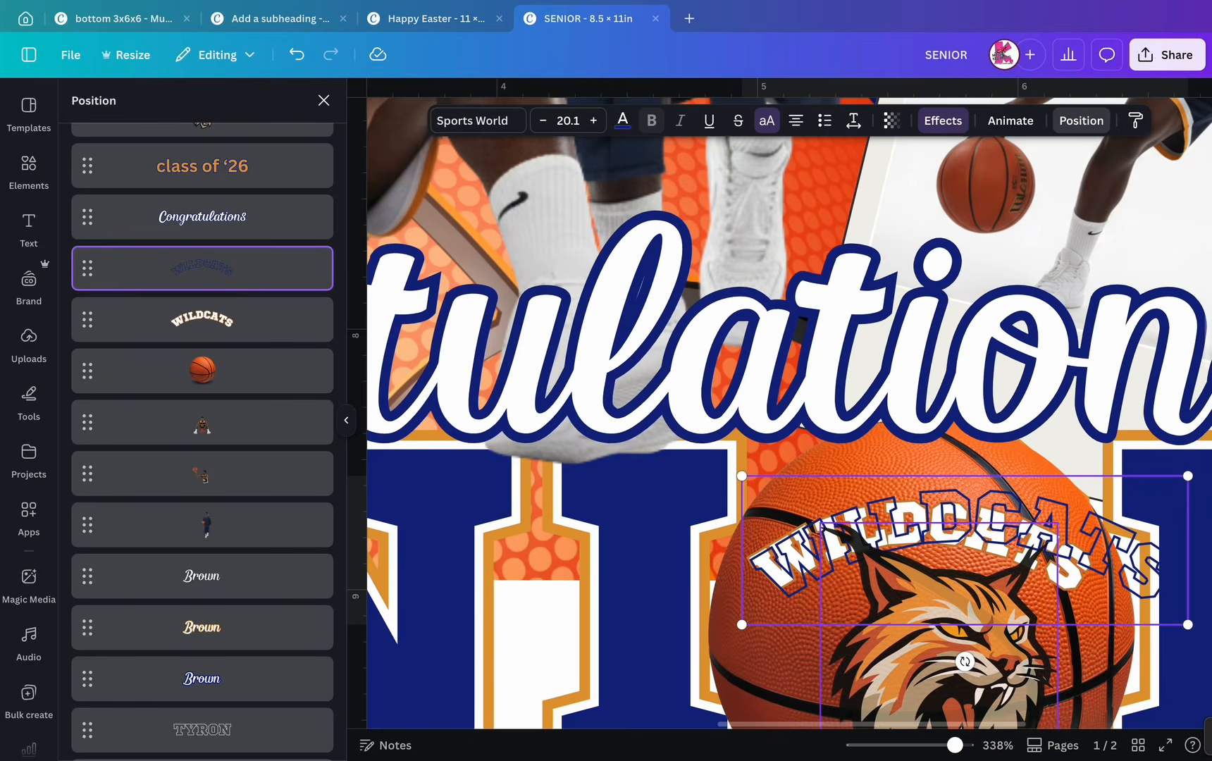
scroll(962, 564, down, 1)
drag(966, 451, 932, 457)
drag(707, 536, 753, 521)
drag(937, 451, 909, 454)
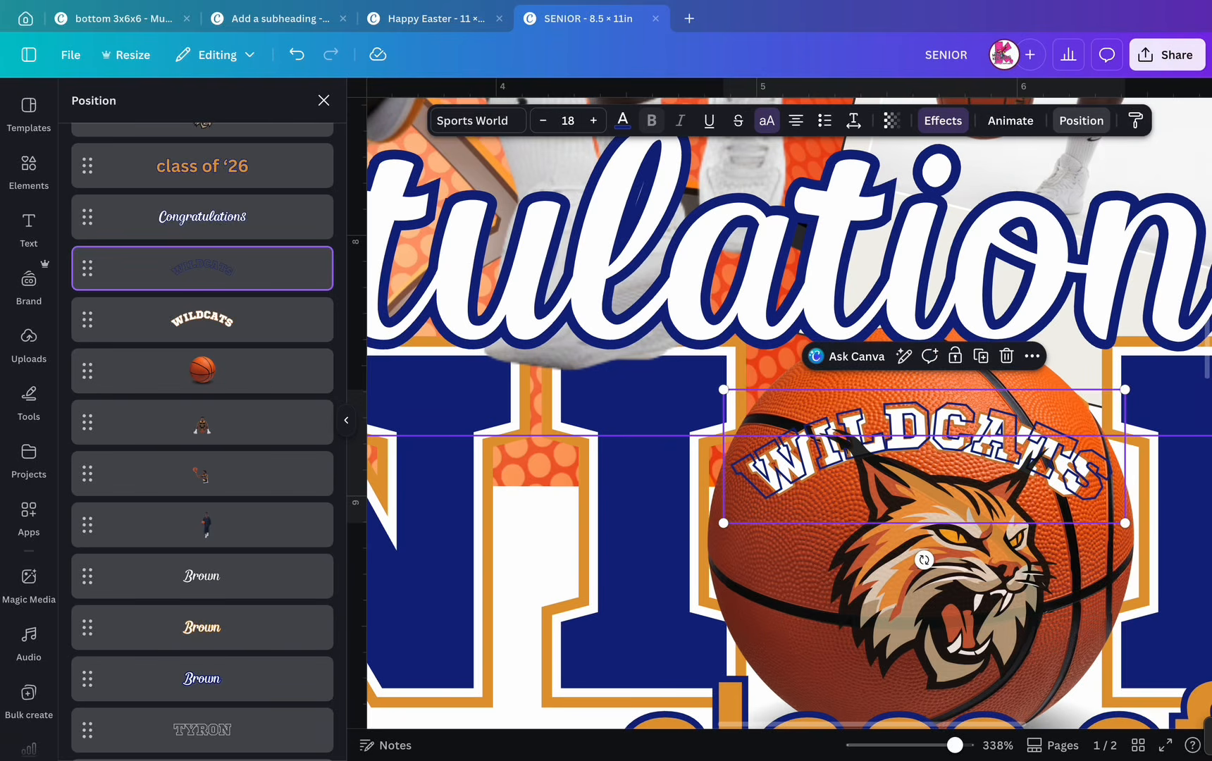
- Enlarge the white WILDCATS to 17.7 and re-centre it along the ball's upper curve
click(203, 320)
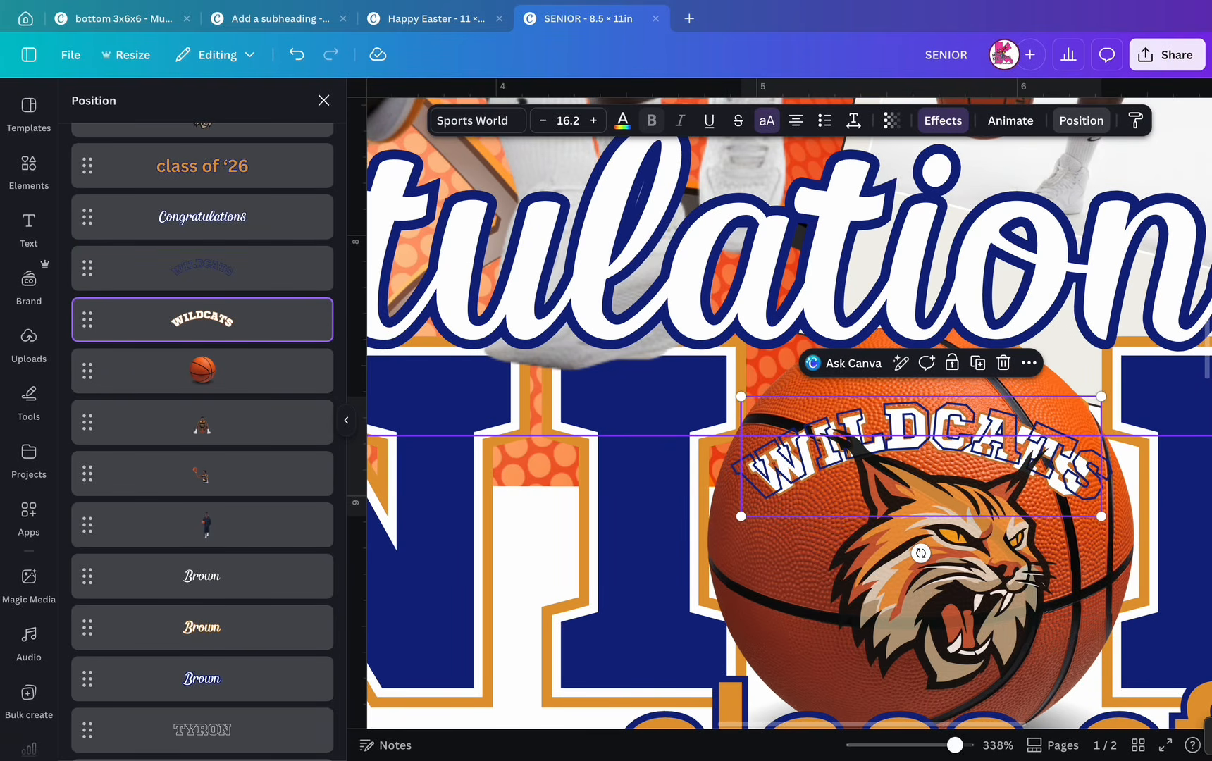
drag(1101, 396, 1134, 384)
mouse_move(986, 429)
mouse_down()
mouse_move(969, 435)
mouse_move(977, 449)
mouse_up()
scroll(795, 502, up, 3)
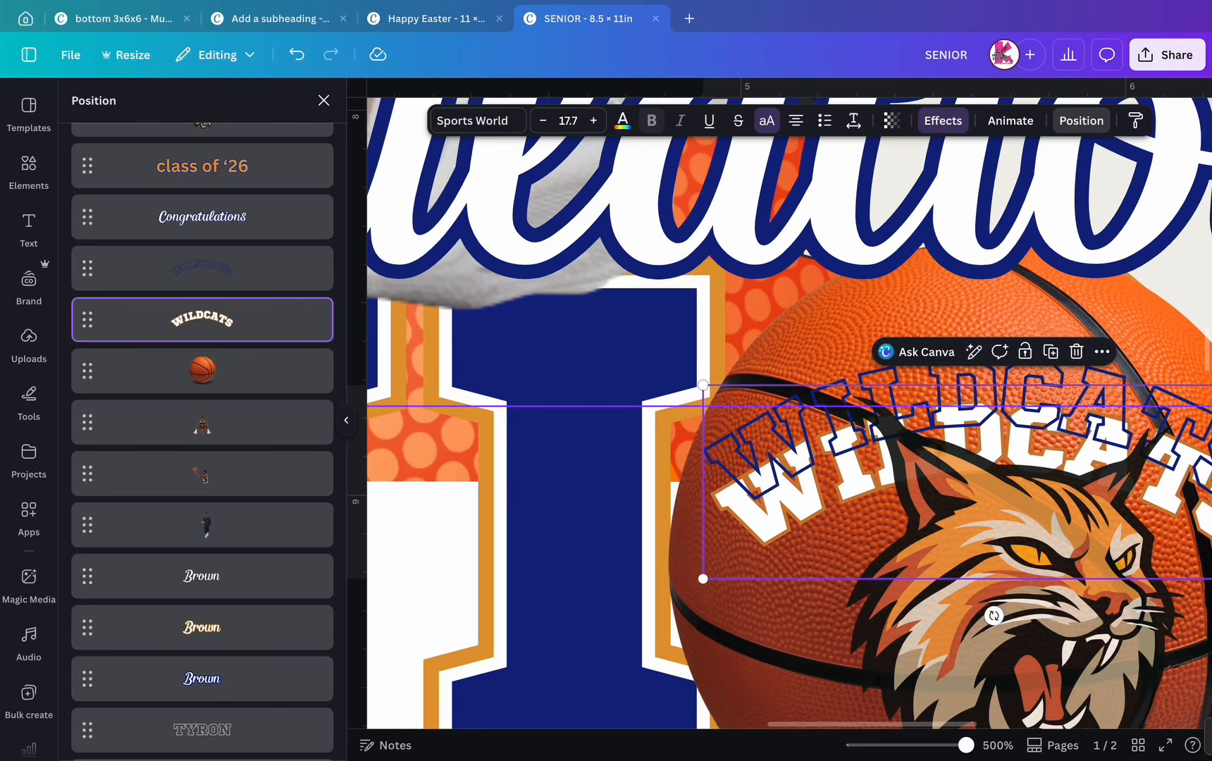
- Change the white WILDCATS effect colour from orange to navy
click(943, 121)
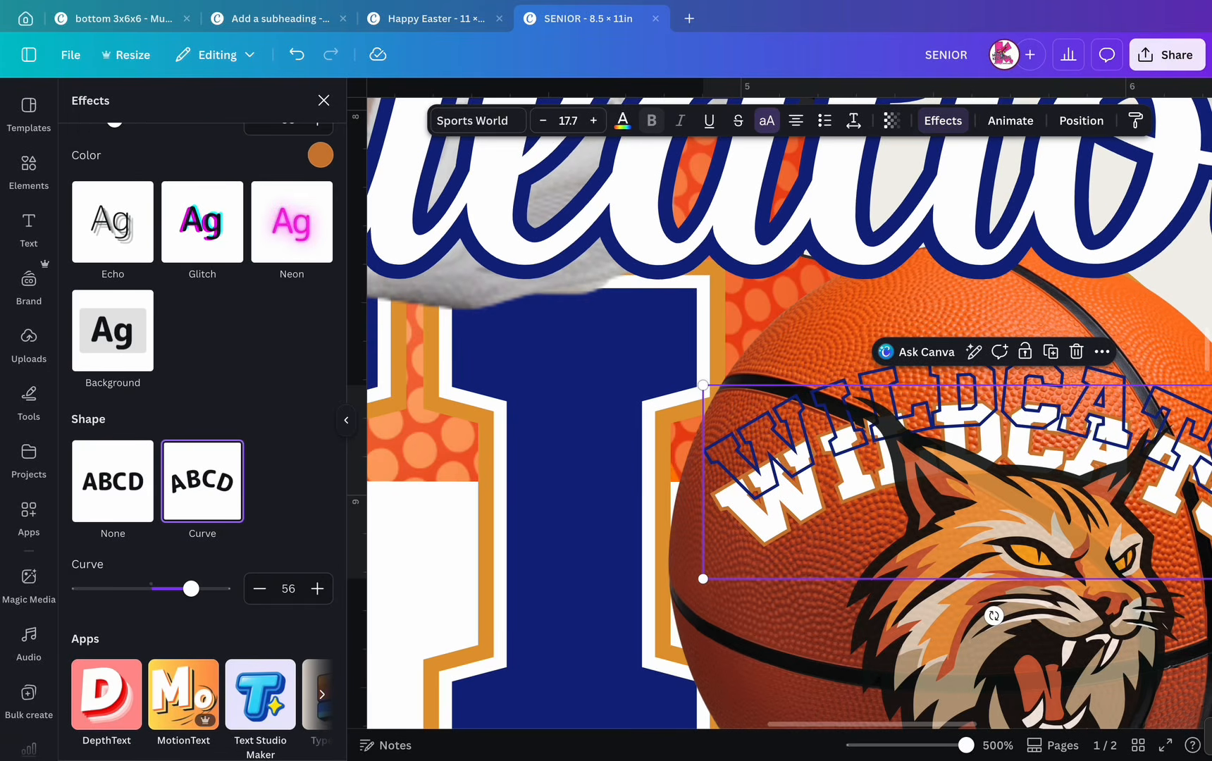
click(320, 155)
click(174, 232)
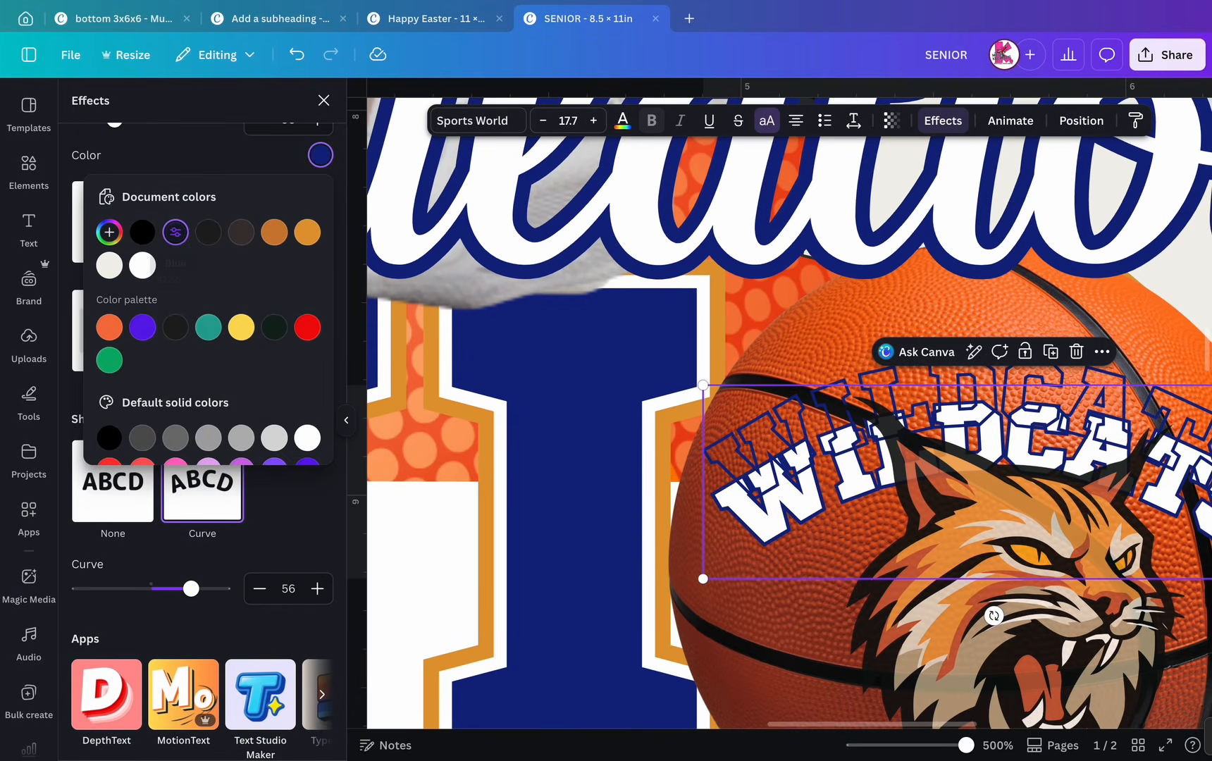
- Check the Congratulations text's effects, then select SENIOR and show the layers list
click(536, 254)
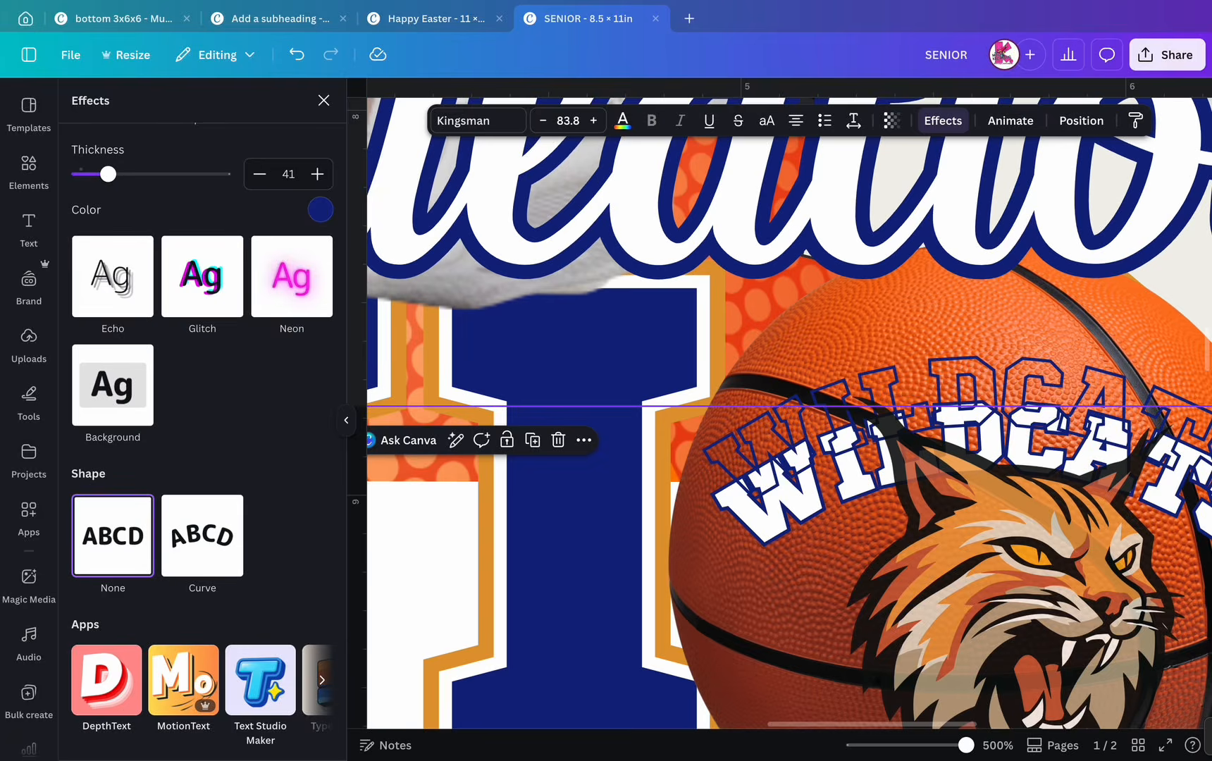
scroll(782, 422, left, 20)
scroll(782, 423, up, 3)
scroll(782, 437, down, 5)
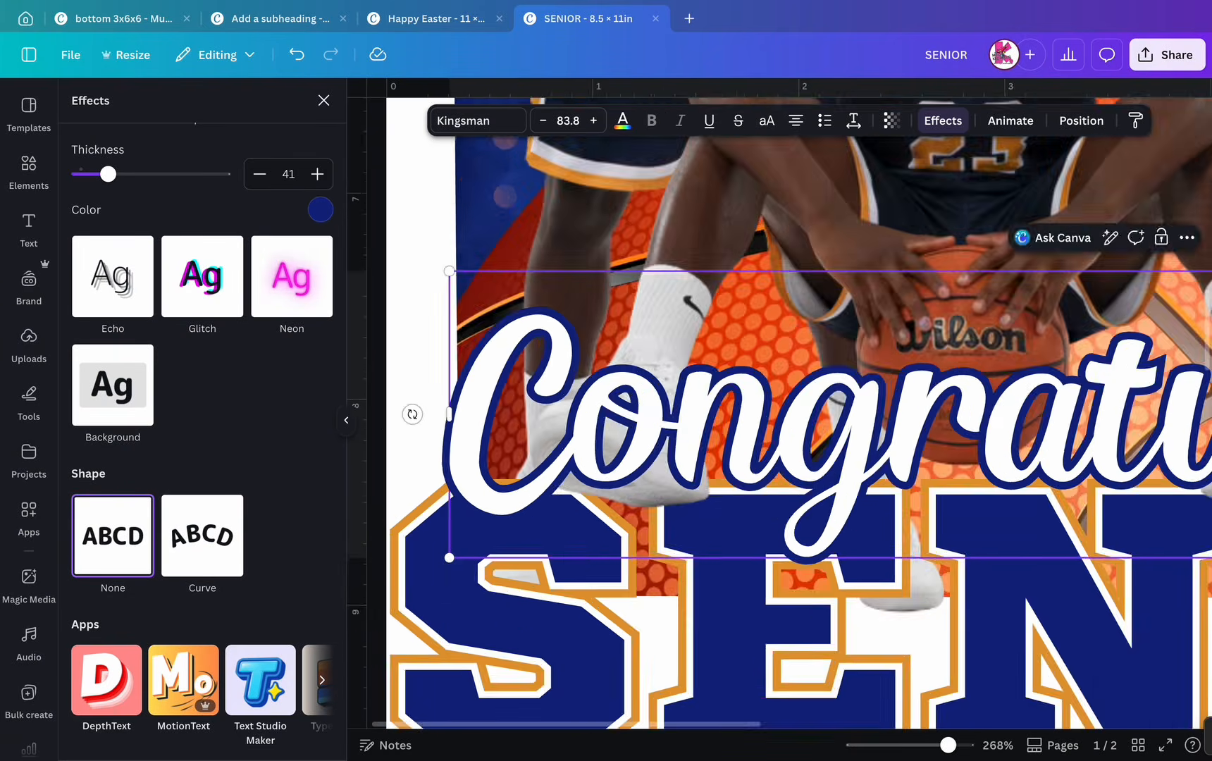
scroll(924, 594, down, 5)
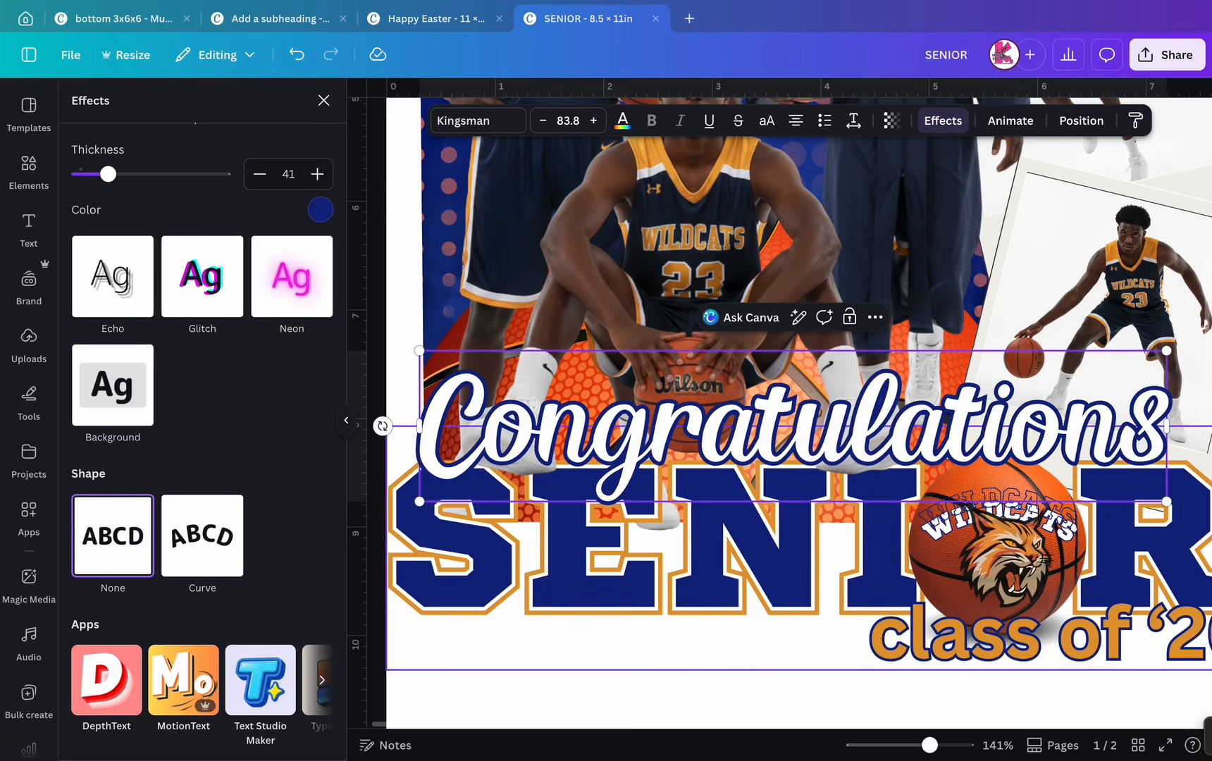
click(924, 594)
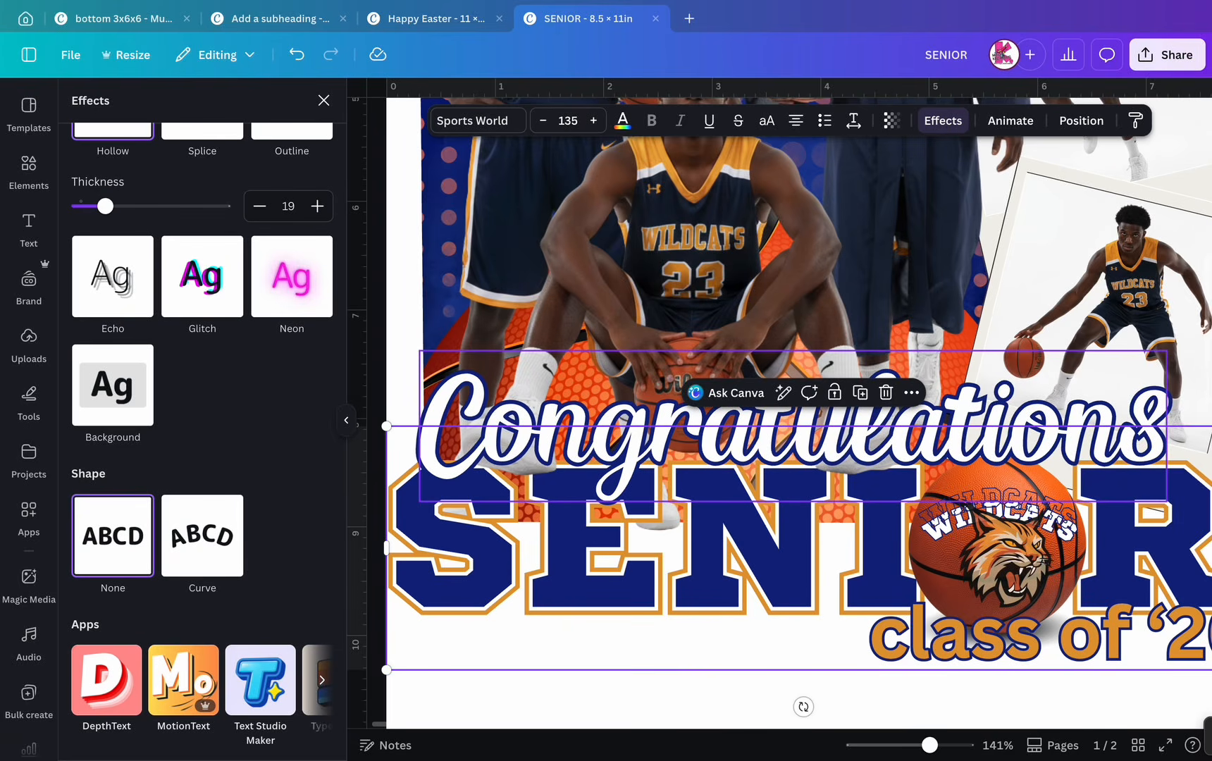
click(1081, 120)
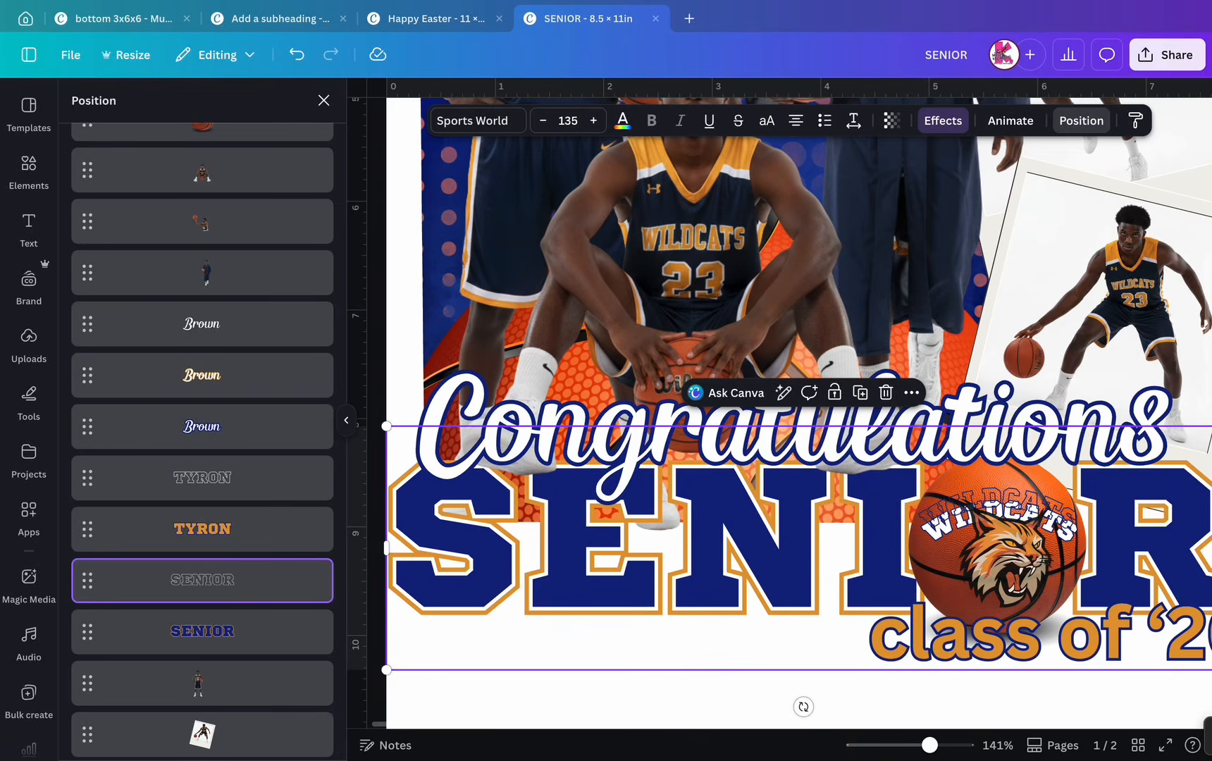
- Recolour the outlined WILDCATS copy orange
scroll(202, 425, up, 5)
click(202, 392)
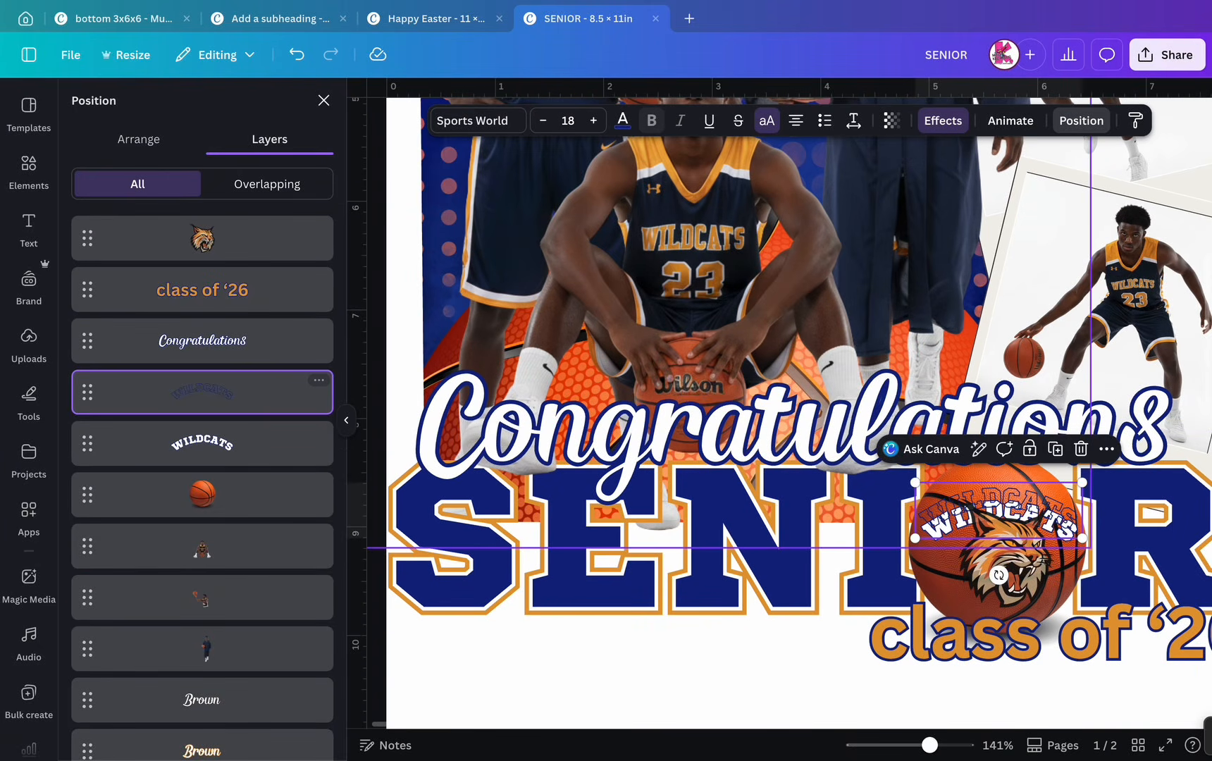
click(622, 120)
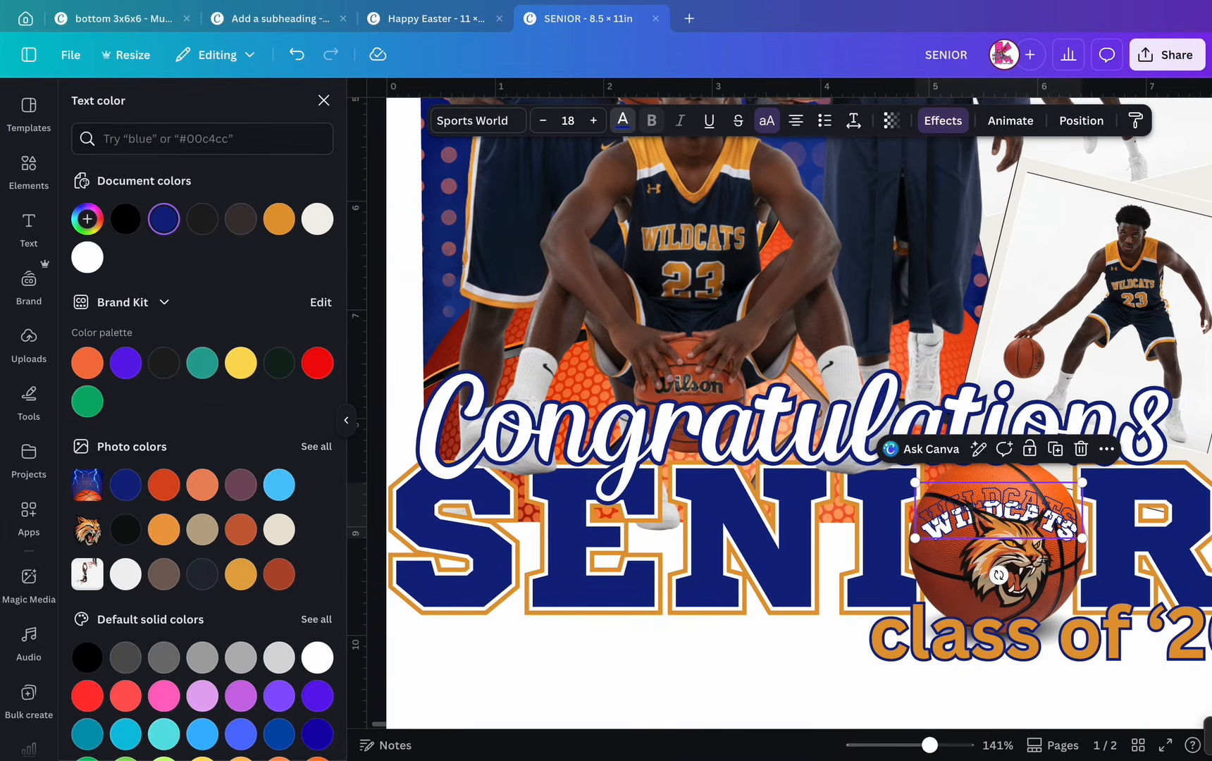
click(279, 220)
- Move the white WILDCATS text up so it sits over the orange copy on the basketball
scroll(1057, 627, up, 2)
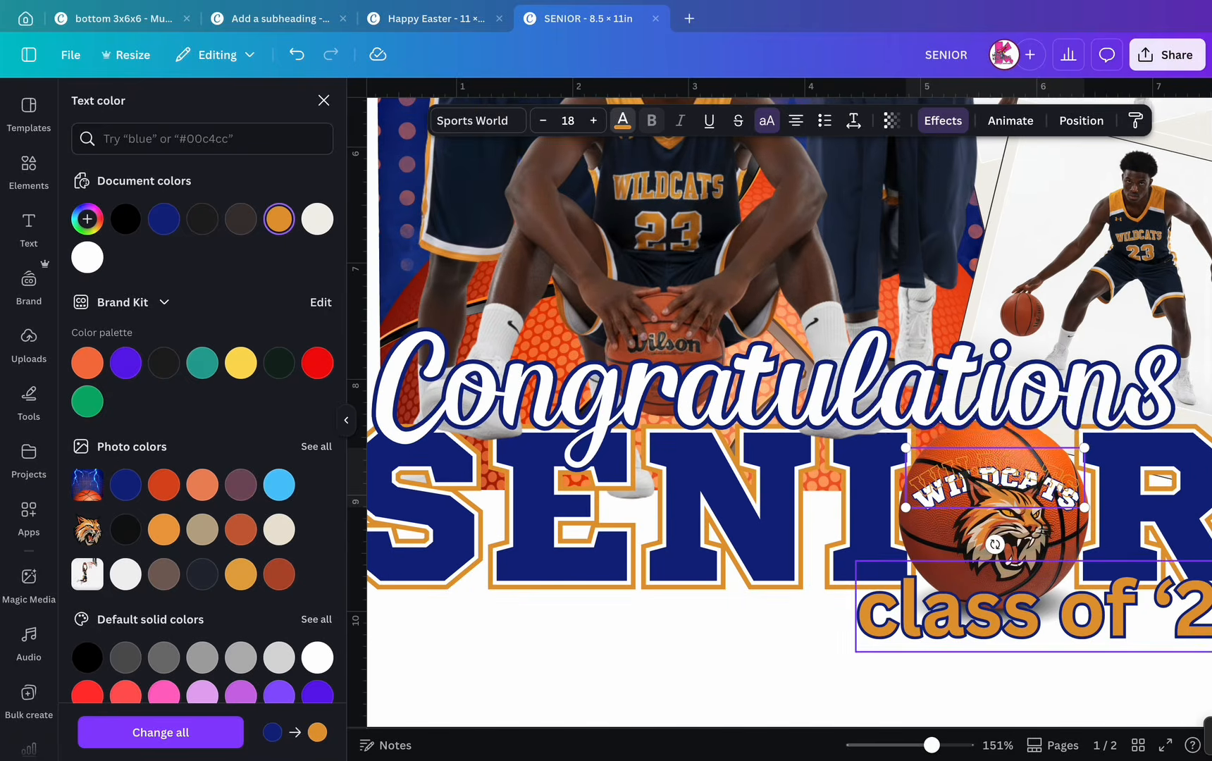
scroll(1000, 466, up, 5)
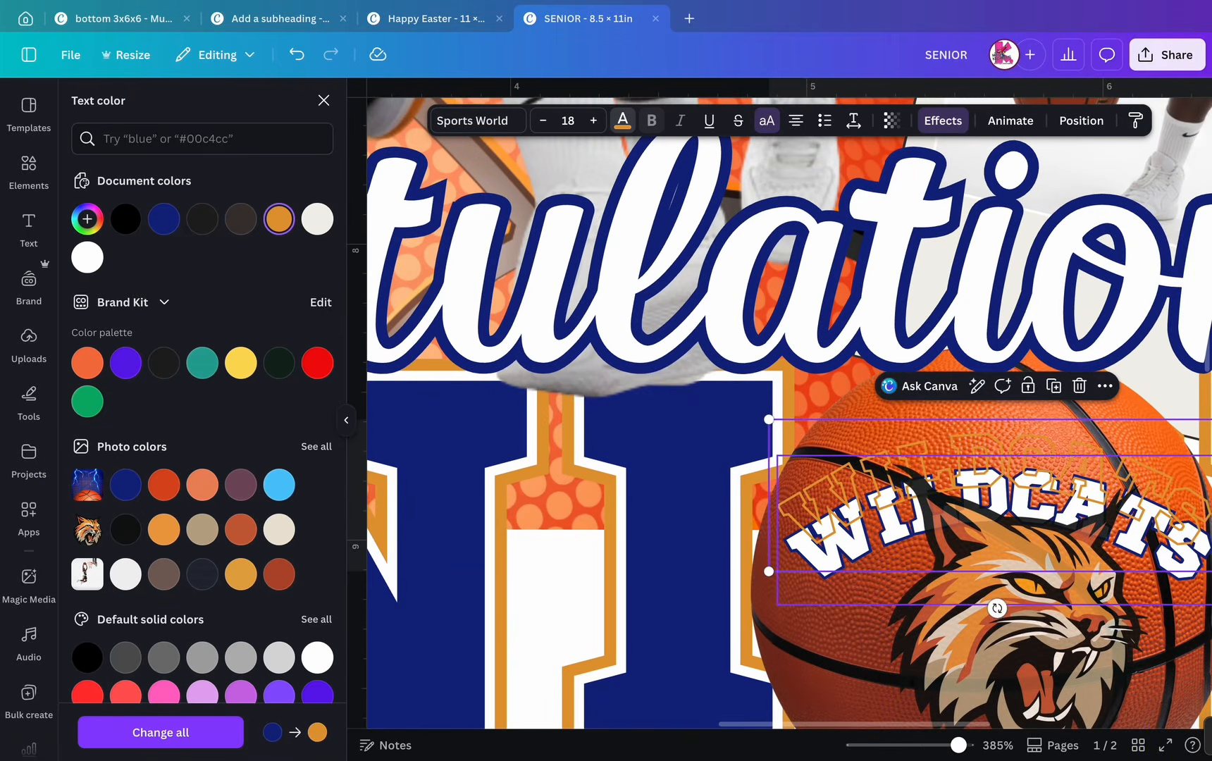
drag(831, 570, 822, 543)
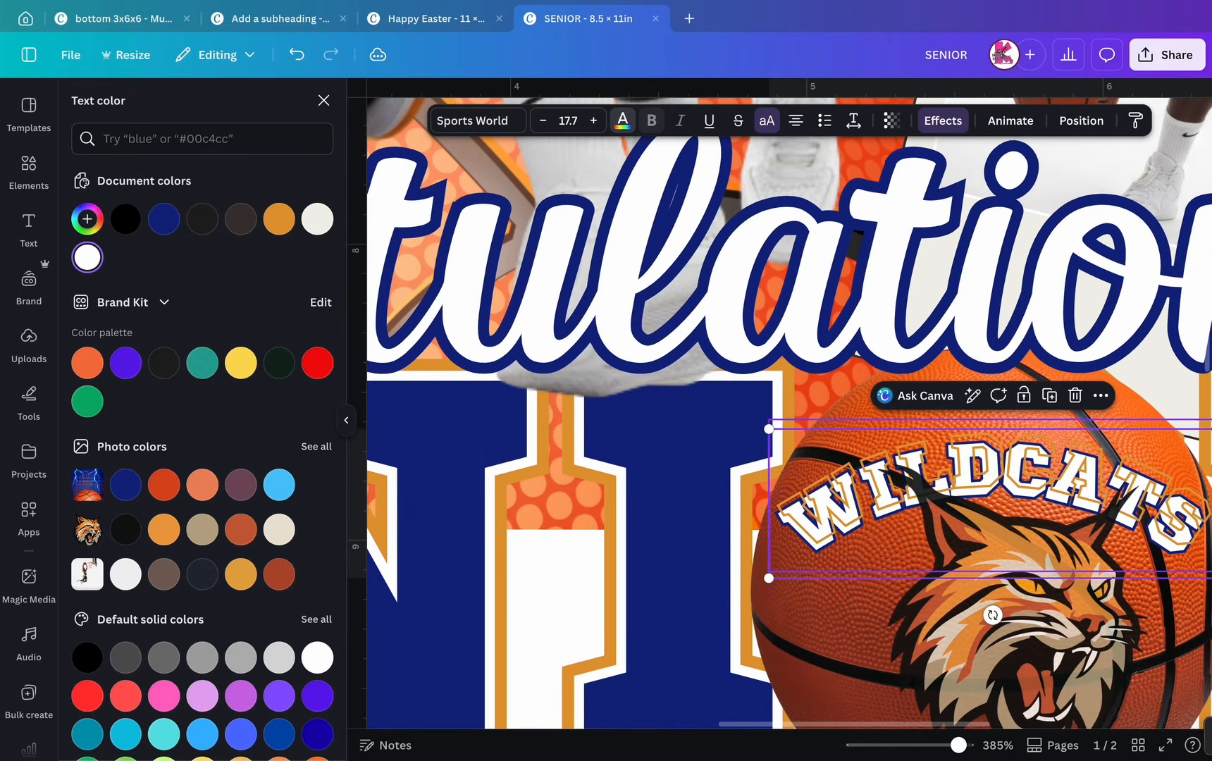
click(761, 310)
scroll(760, 310, left, 15)
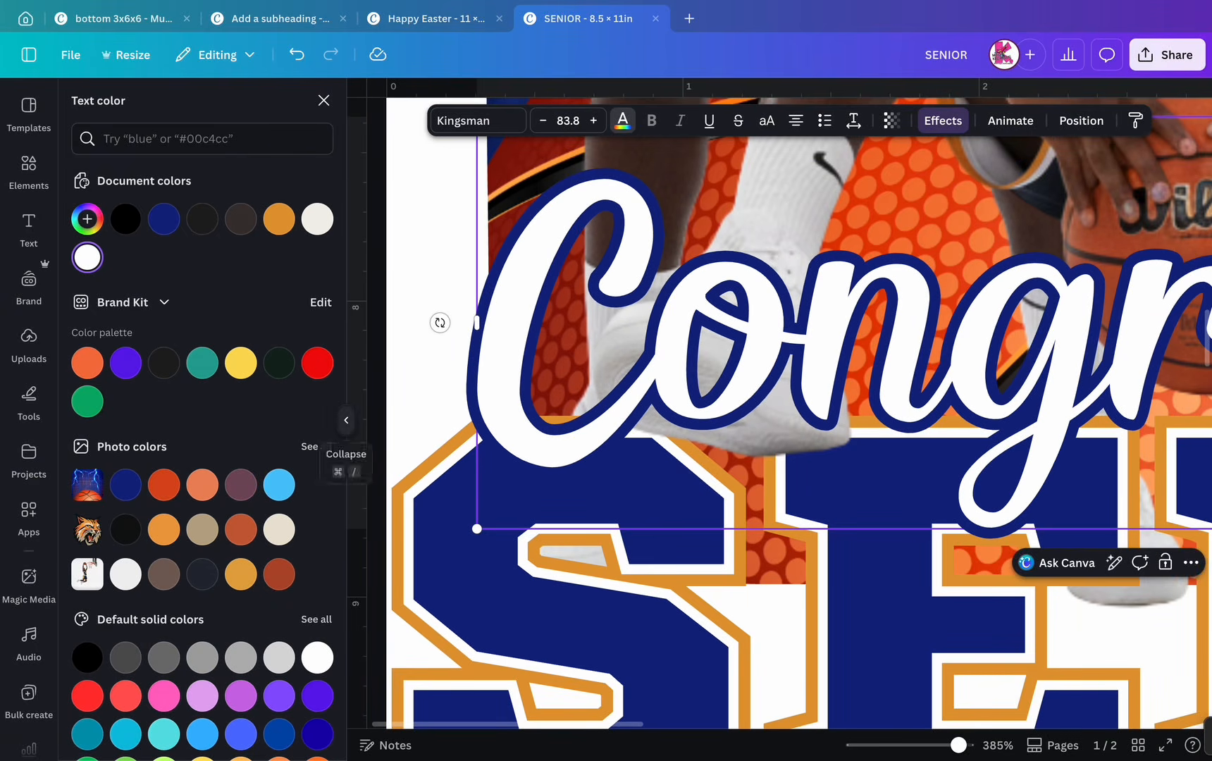
scroll(703, 495, down, 10)
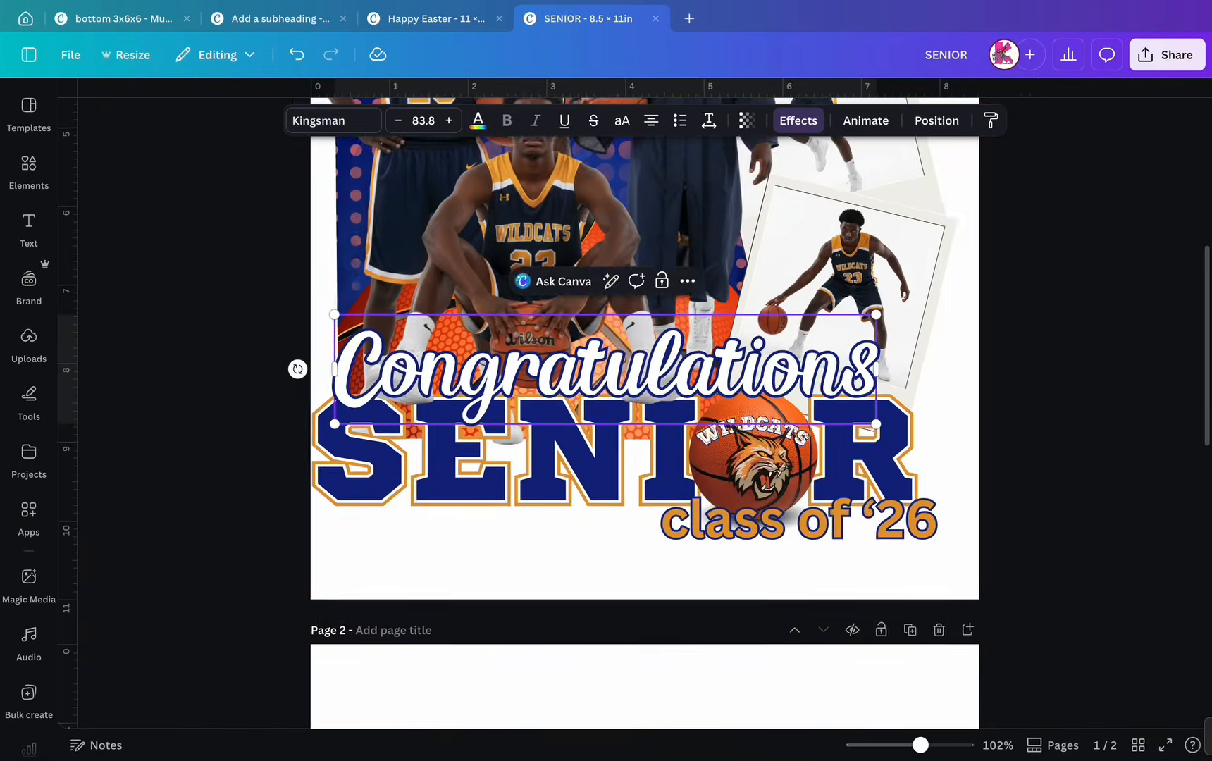
scroll(740, 388, up, 10)
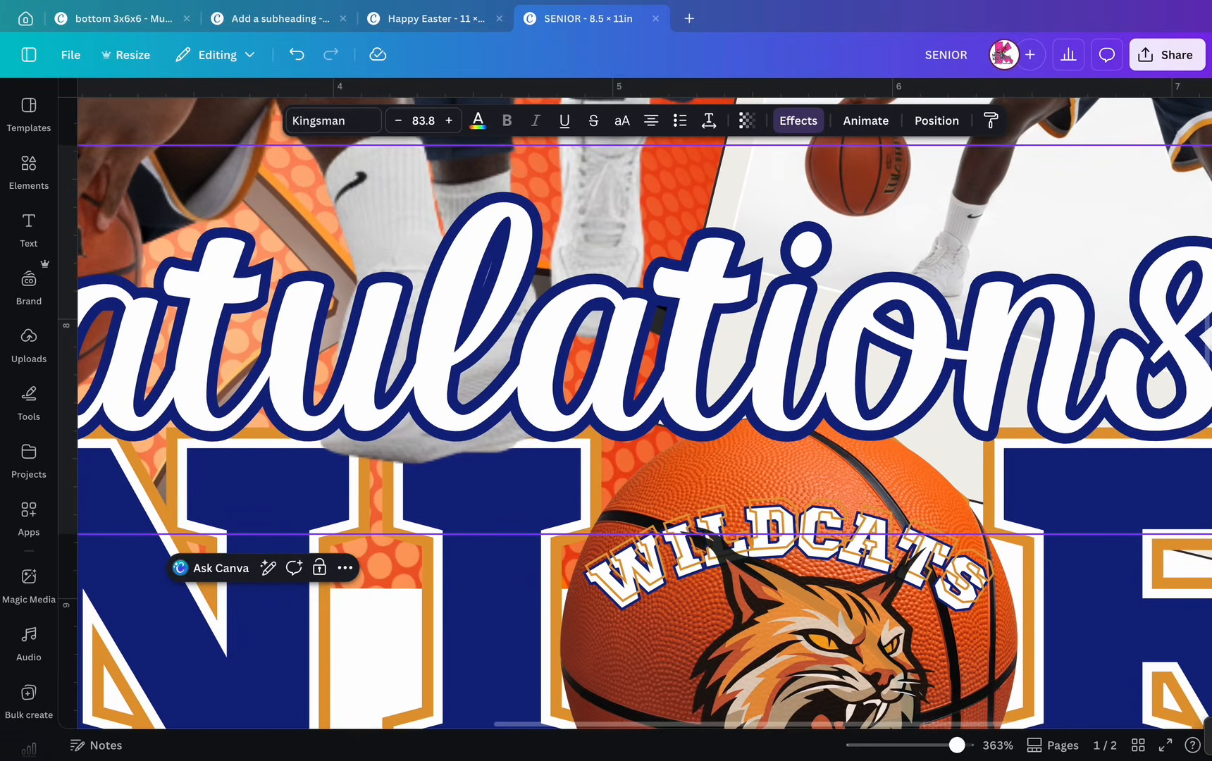
click(832, 539)
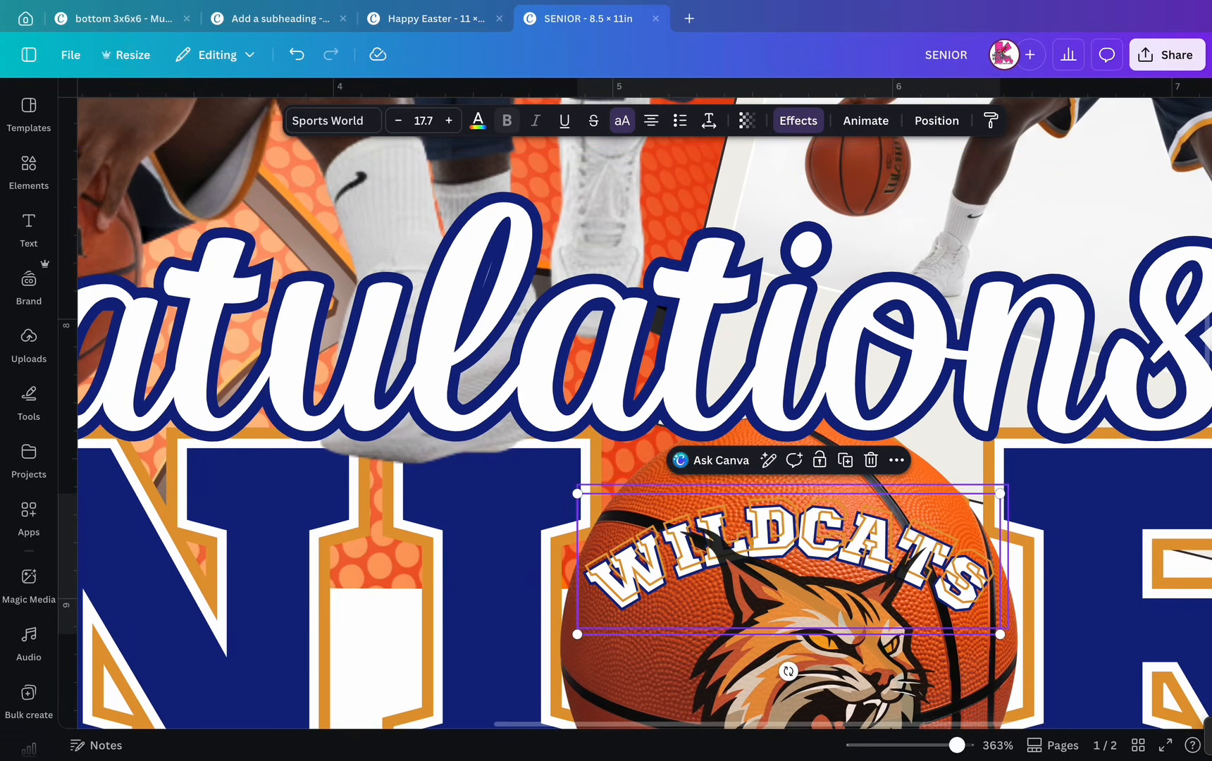
drag(832, 539, 831, 533)
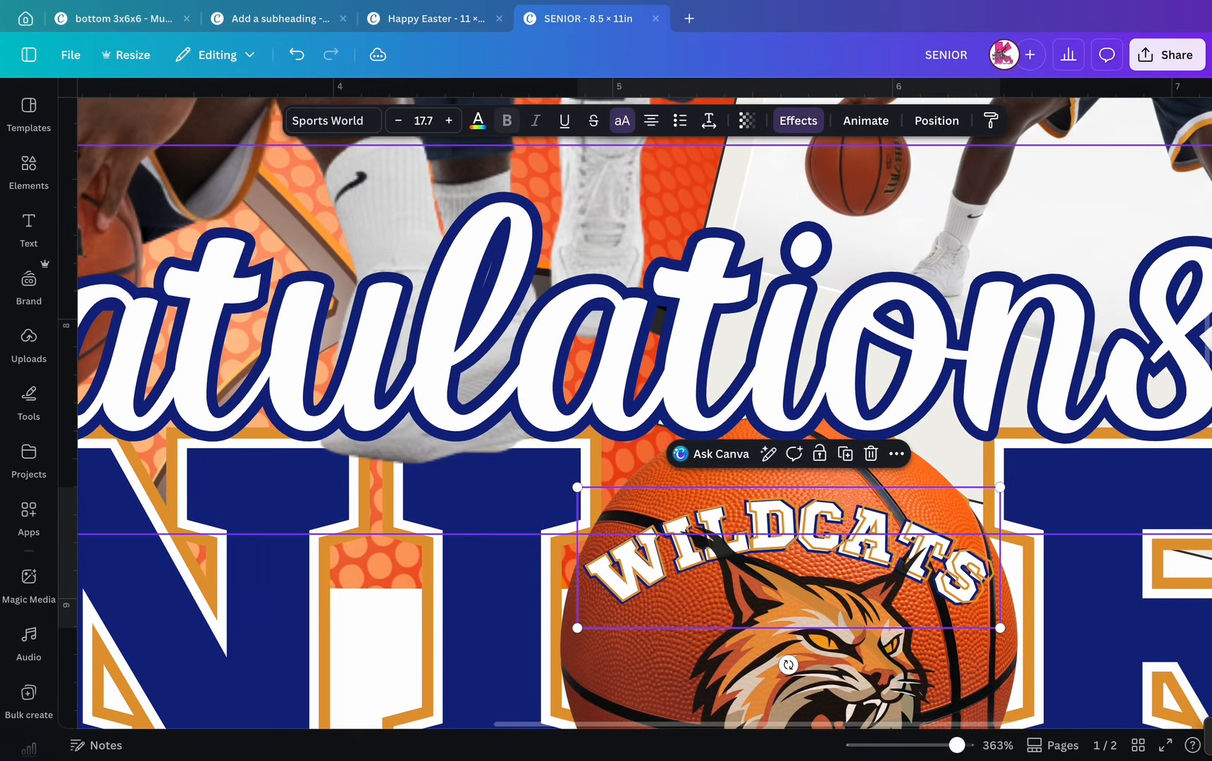
- Select the Congratulations text and scroll around to review the poster
click(831, 394)
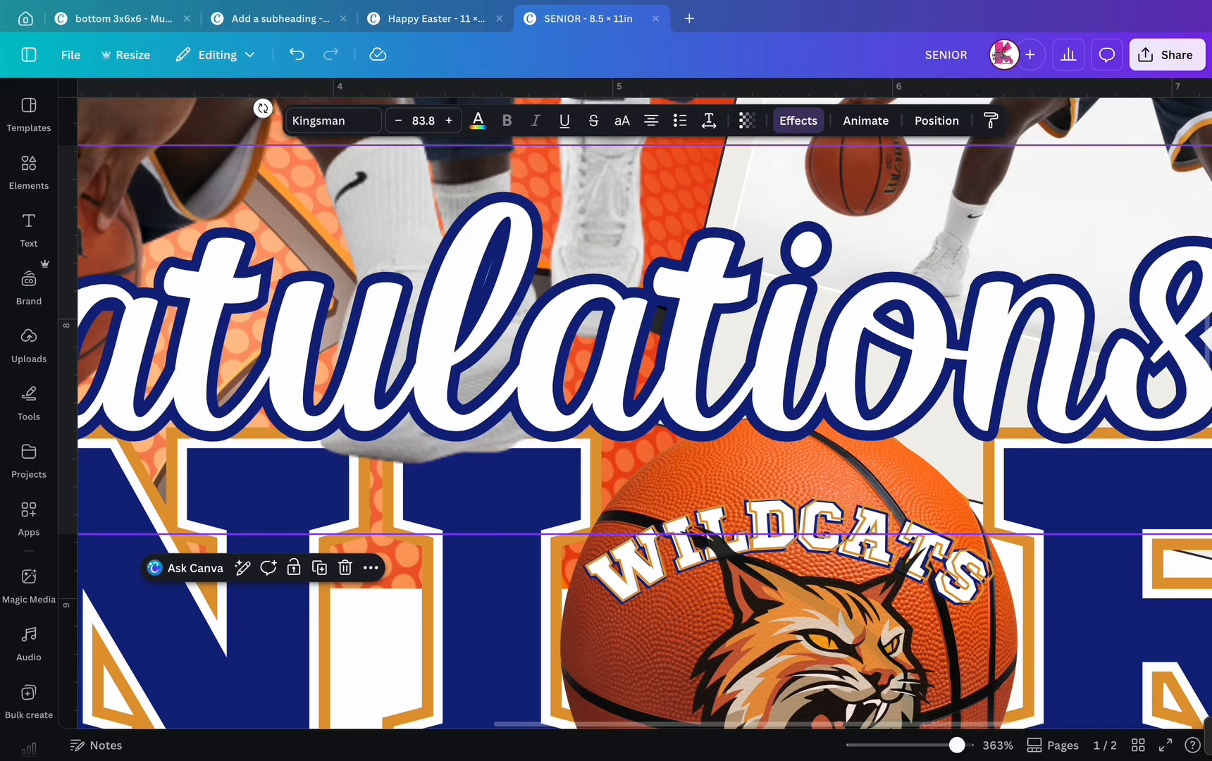
scroll(644, 404, left, 10)
scroll(644, 414, down, 10)
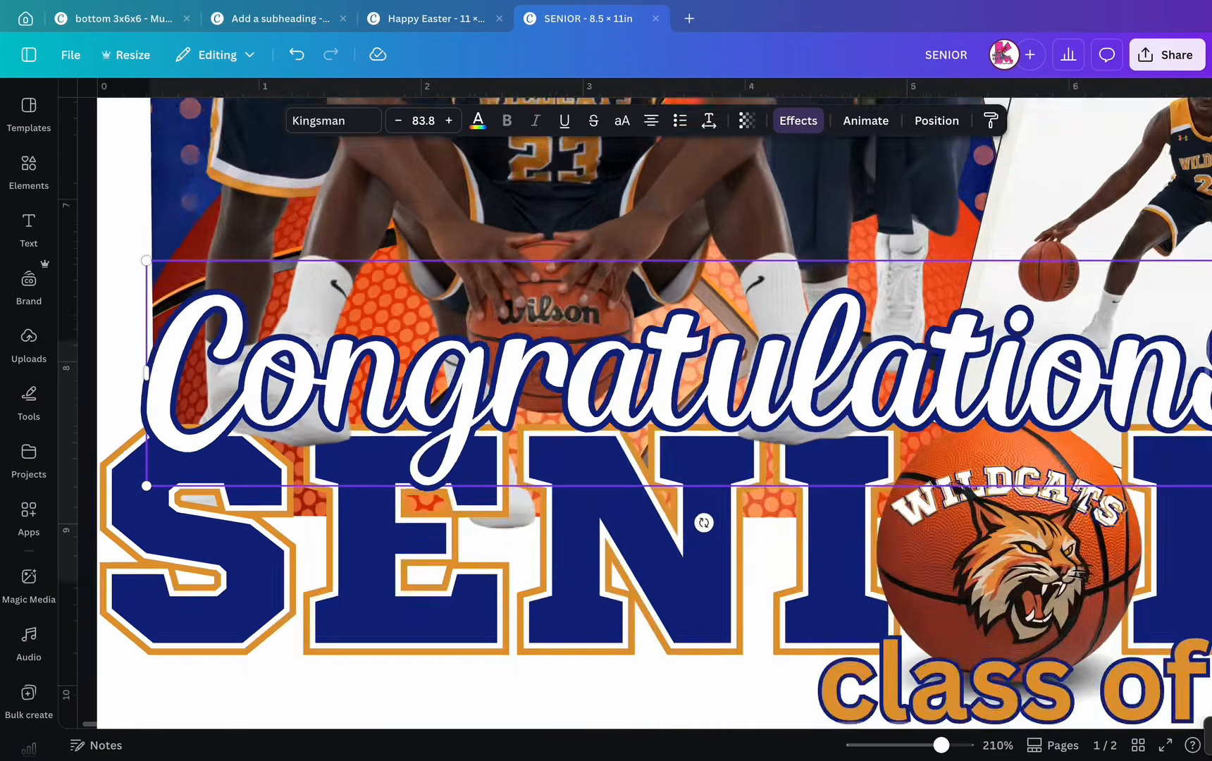
scroll(645, 413, up, 4)
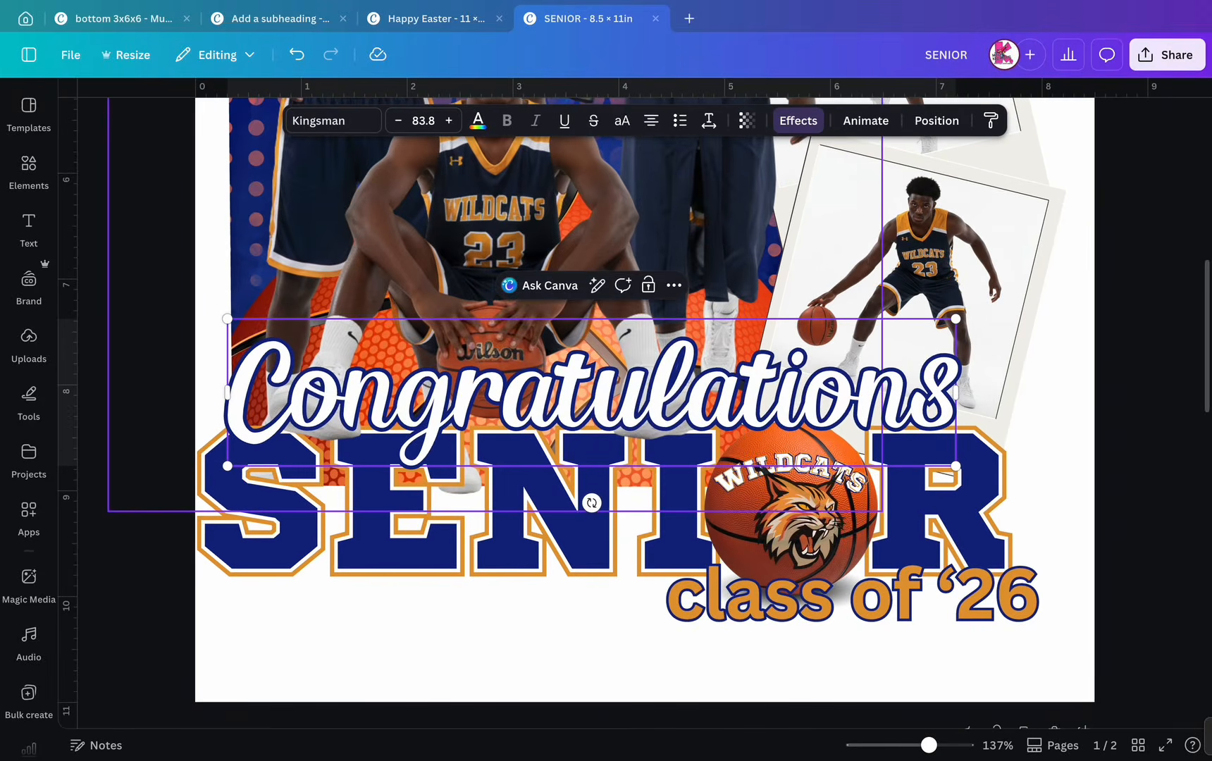
scroll(719, 554, up, 6)
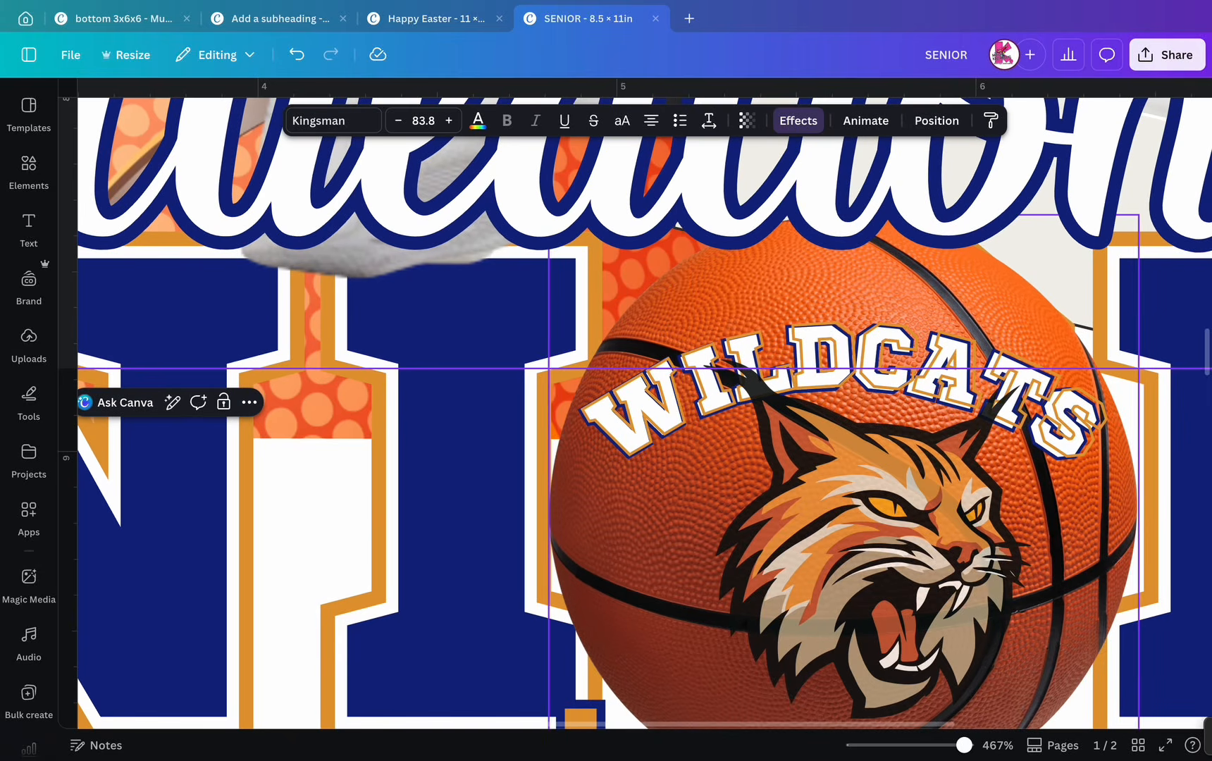
- Pick the orange outlined WILDCATS from the layer list, nudge it, delete it, then select the white WILDCATS
click(648, 521)
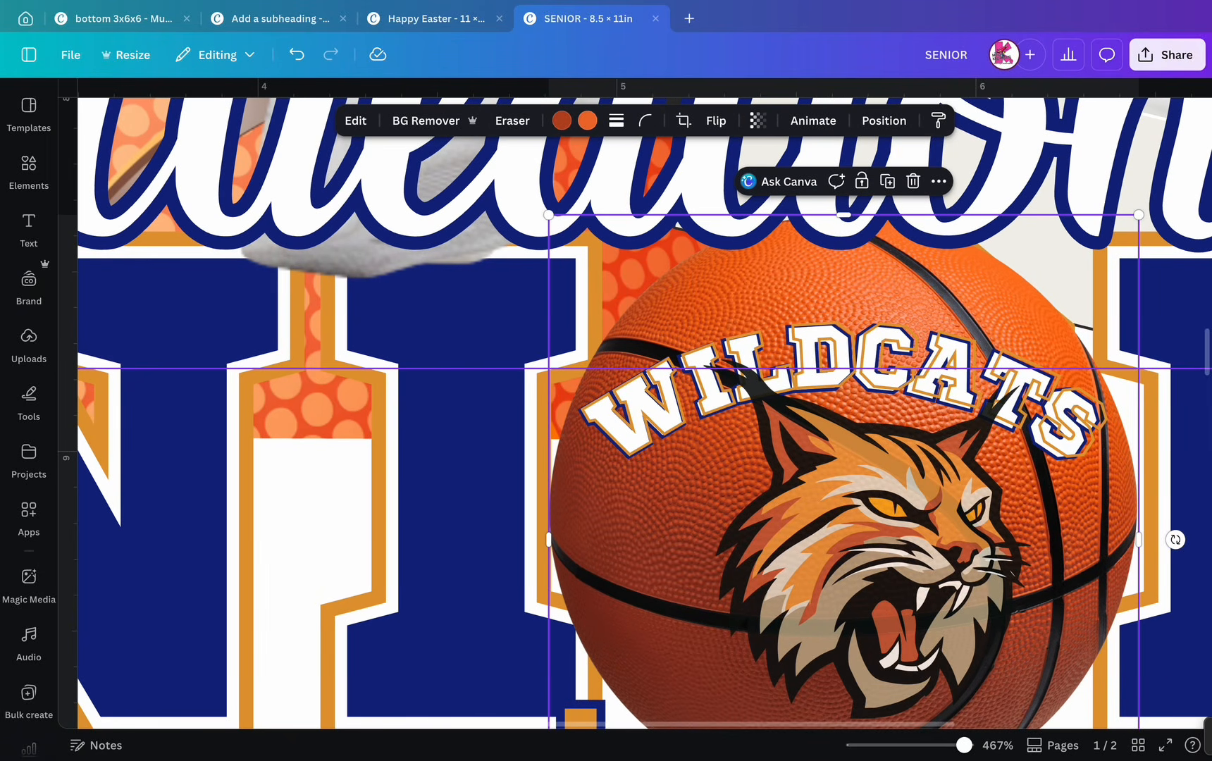
click(883, 120)
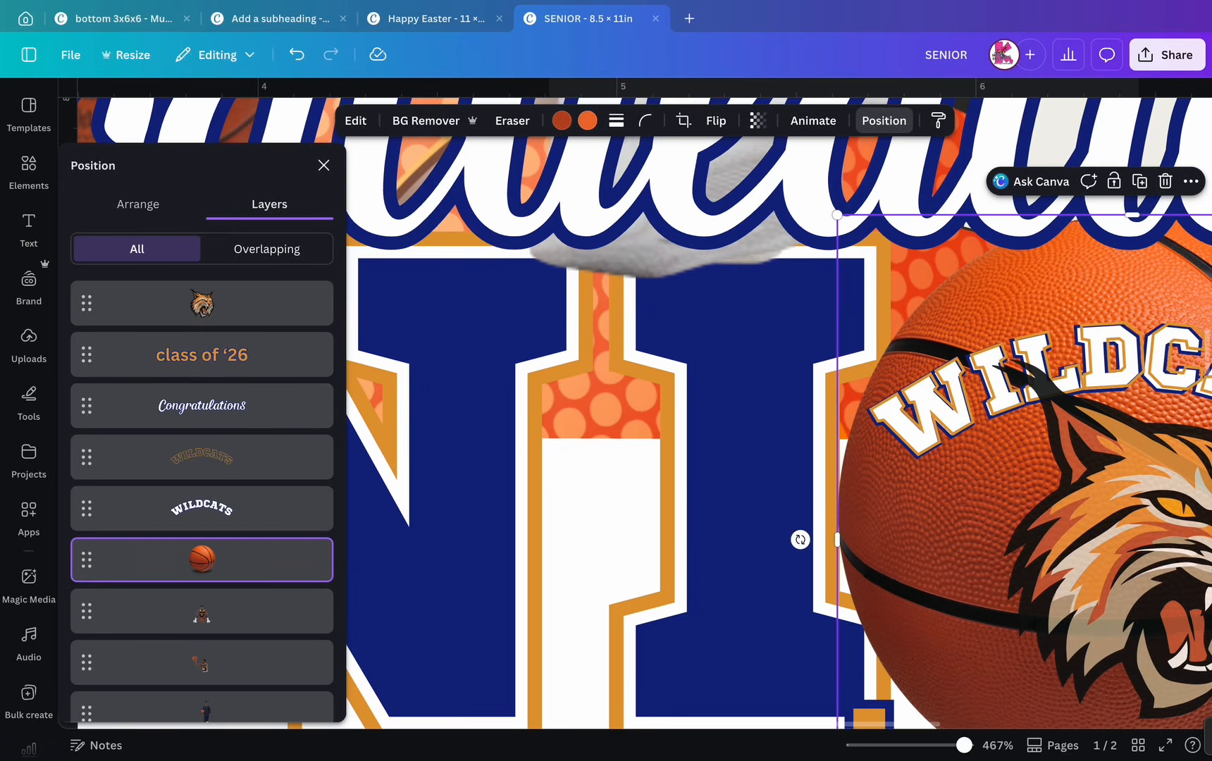
click(201, 457)
key(Down)
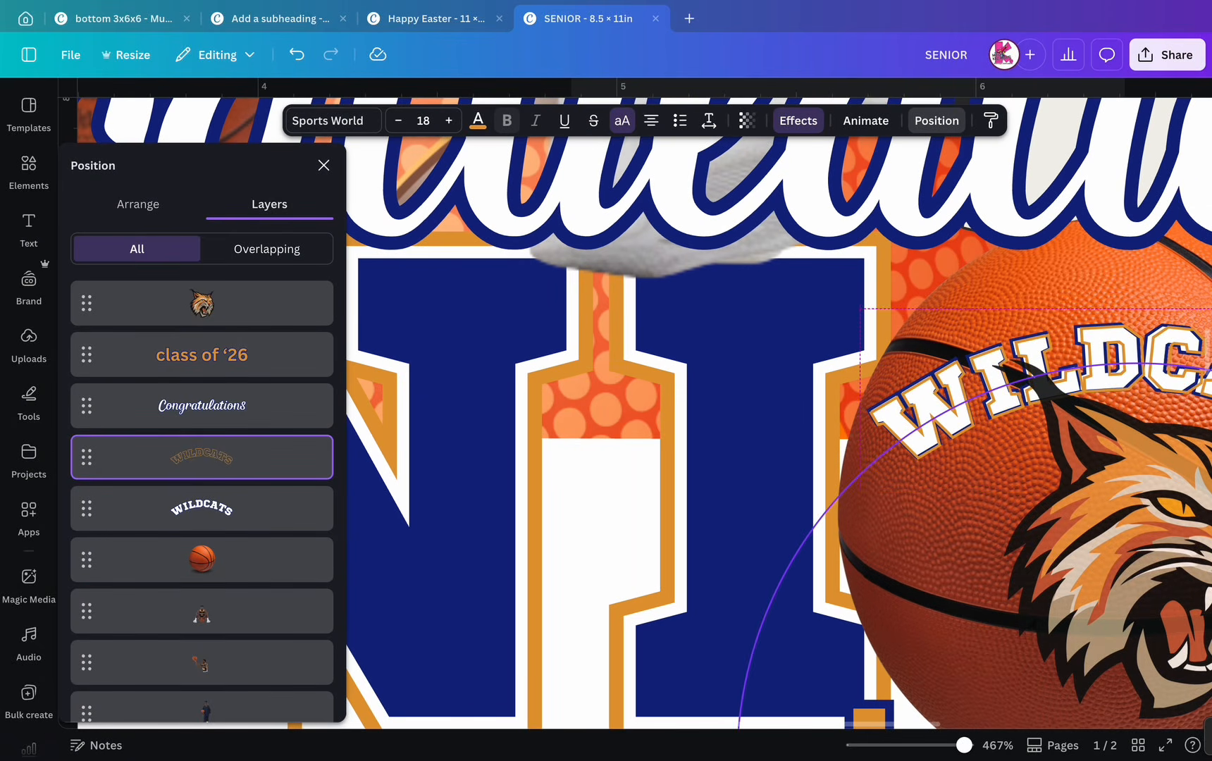
key(Down)
key(Down)
key(Down)
key(Down)
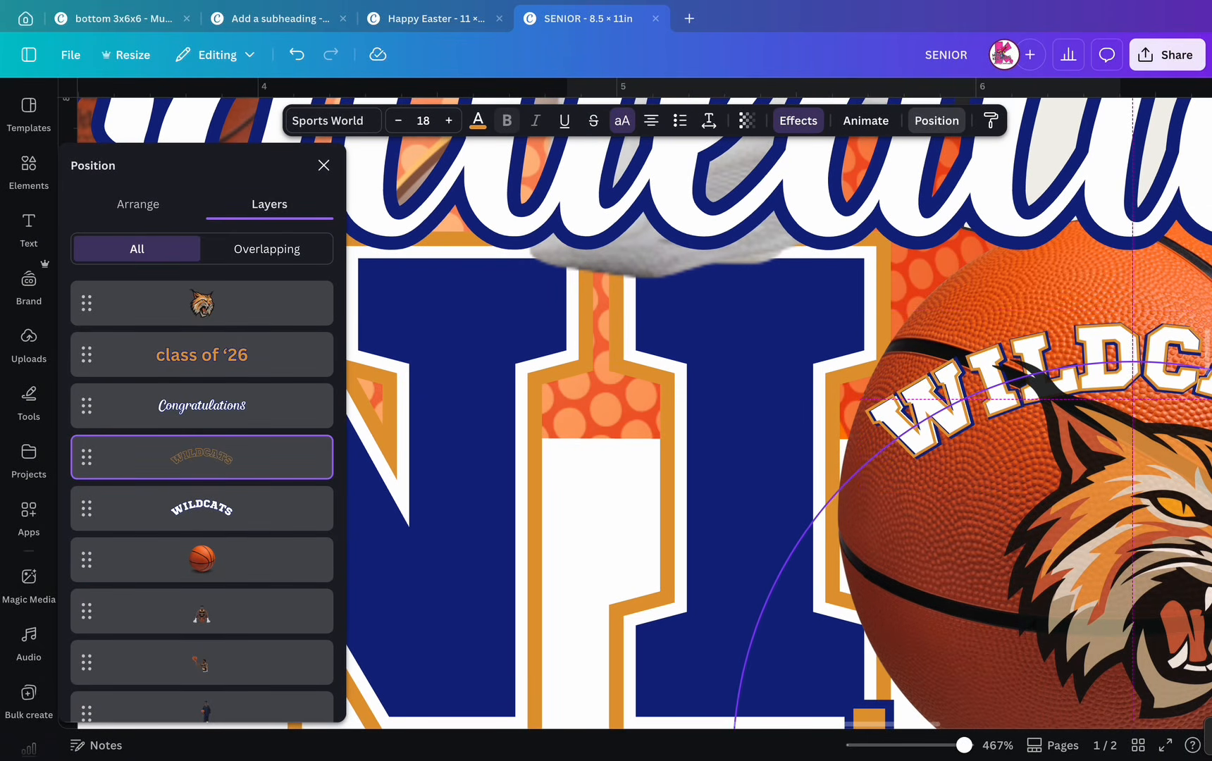
key(Down)
key(Right)
key(Up)
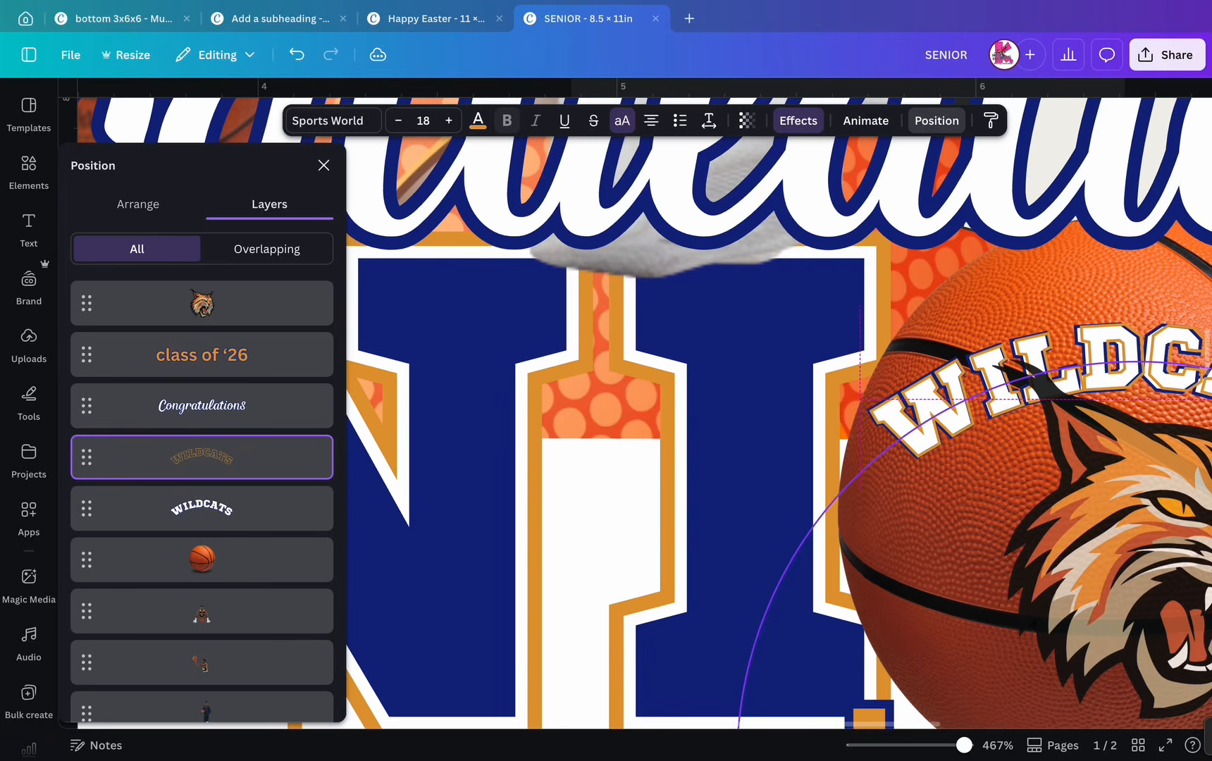
scroll(644, 403, right, 1)
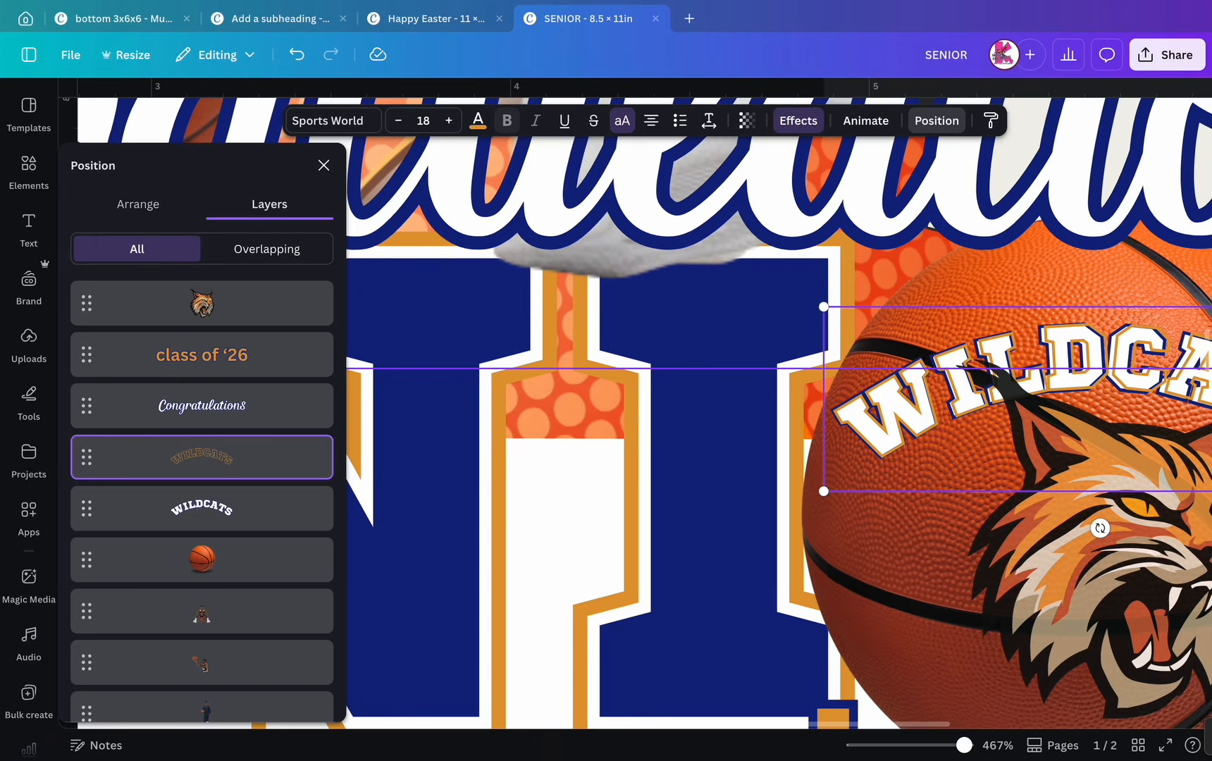
key(Delete)
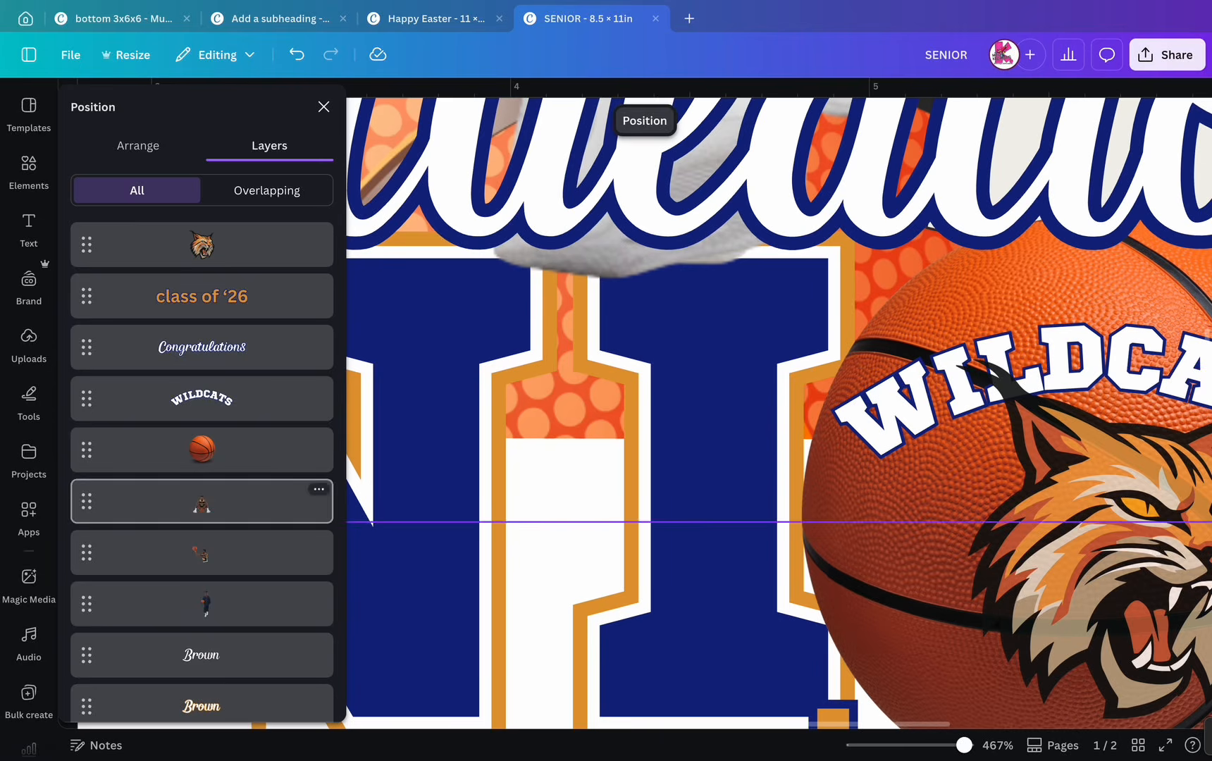
click(202, 398)
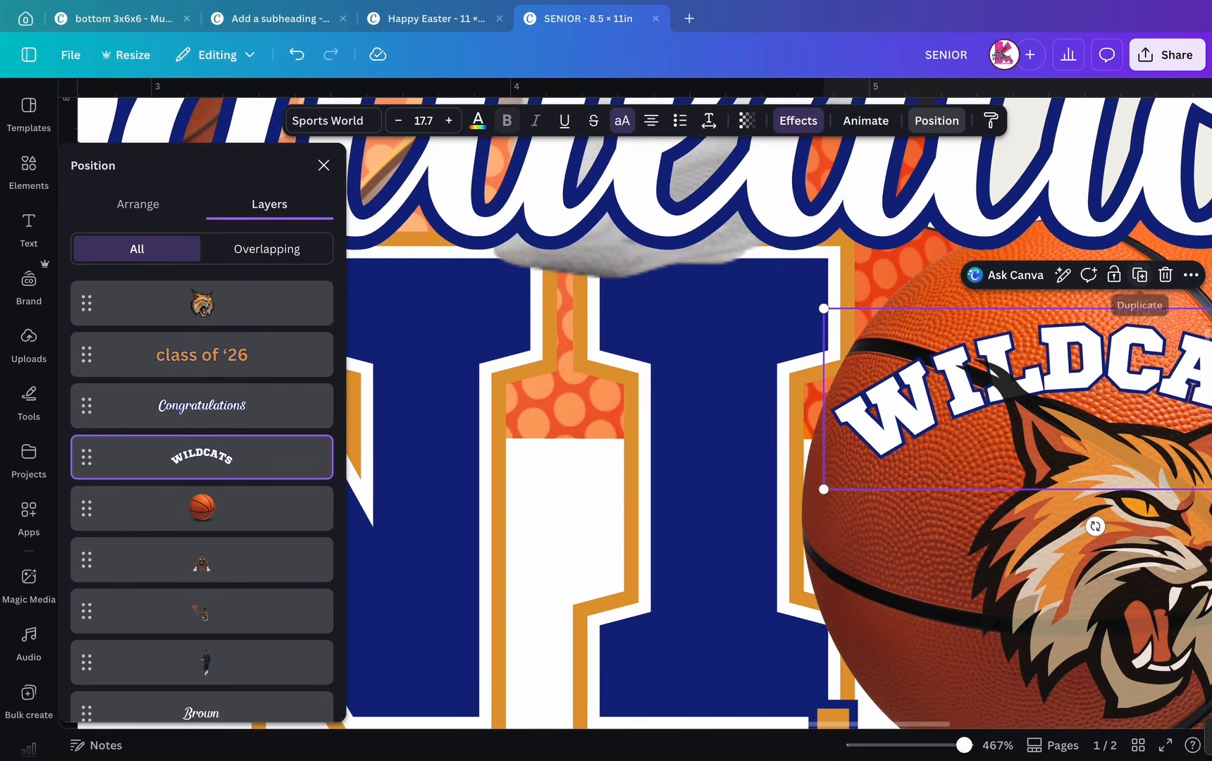
- Duplicate the white WILDCATS and make the copy orange Hollow lettering at thickness 23
click(1139, 275)
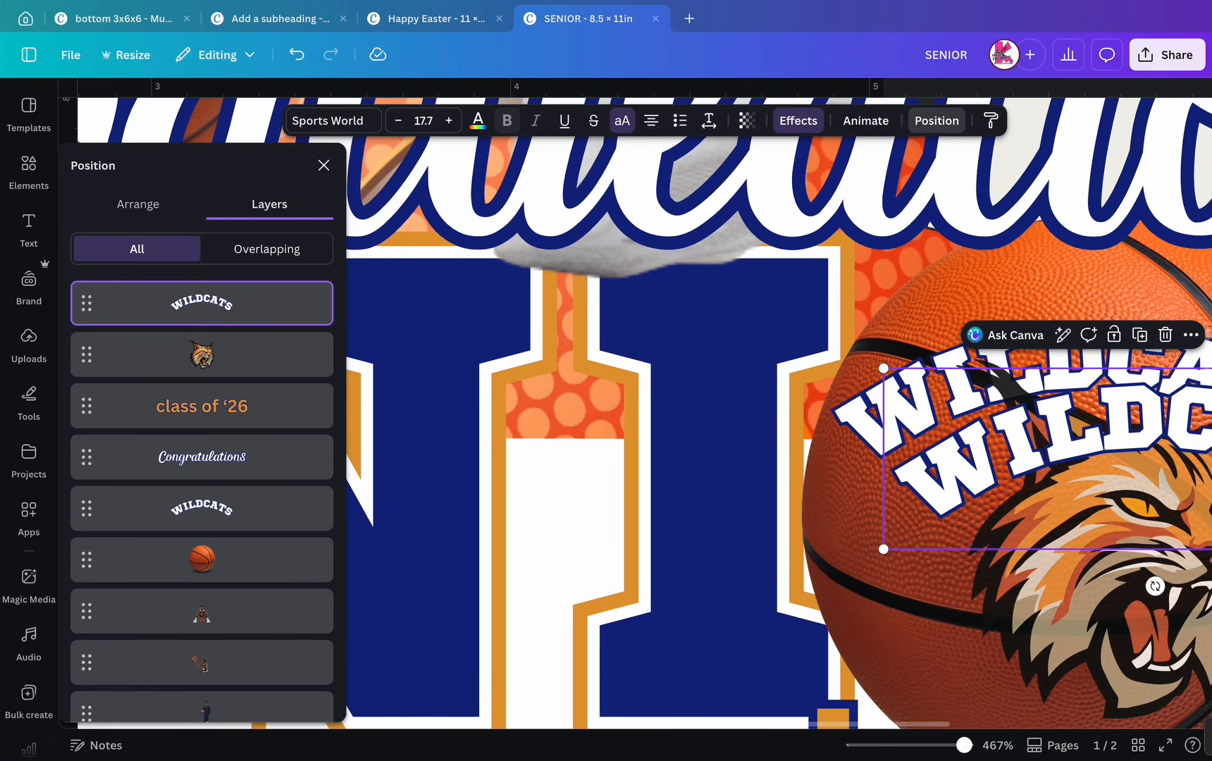
click(797, 121)
scroll(201, 423, up, 3)
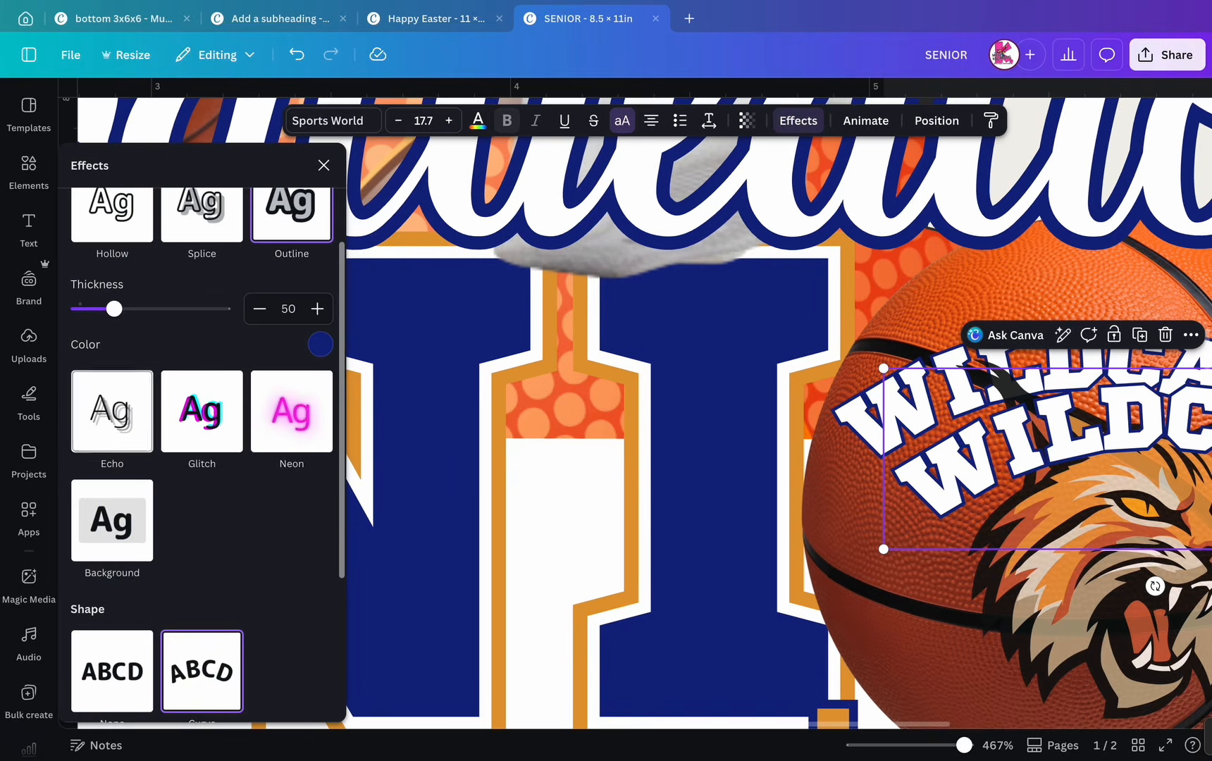
click(112, 211)
drag(150, 308, 110, 308)
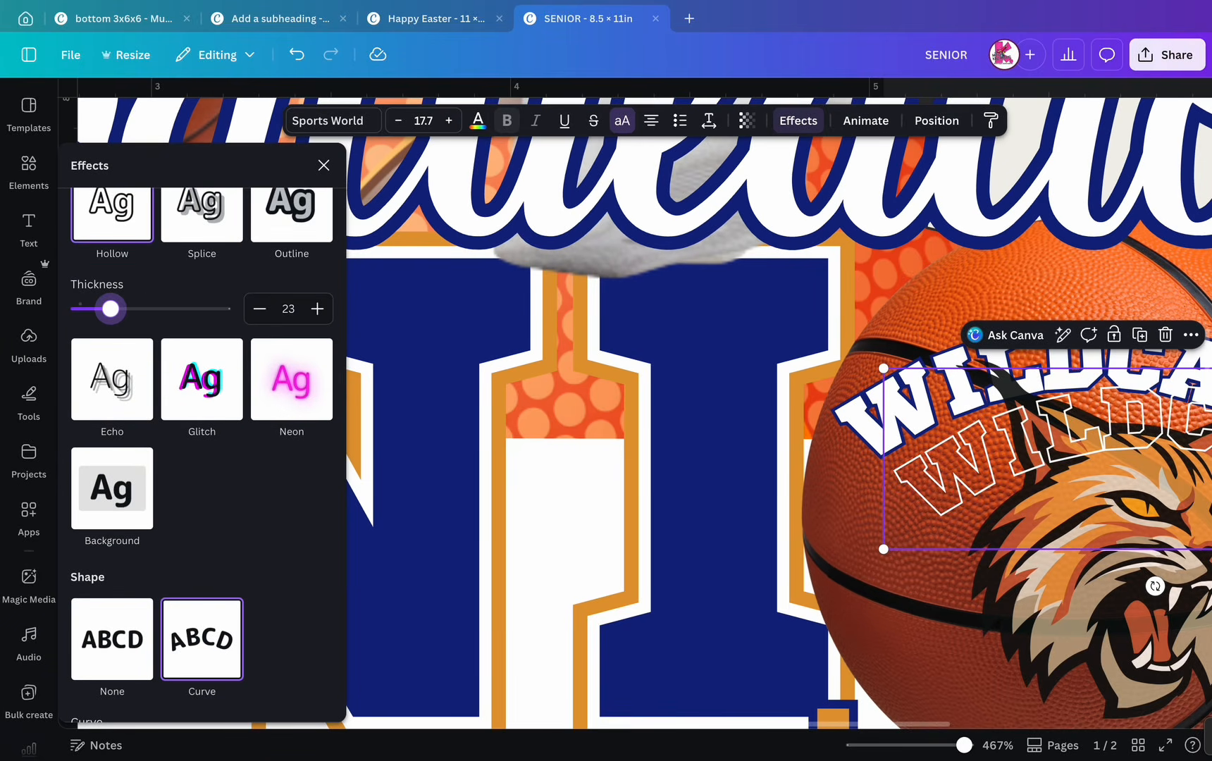
click(477, 121)
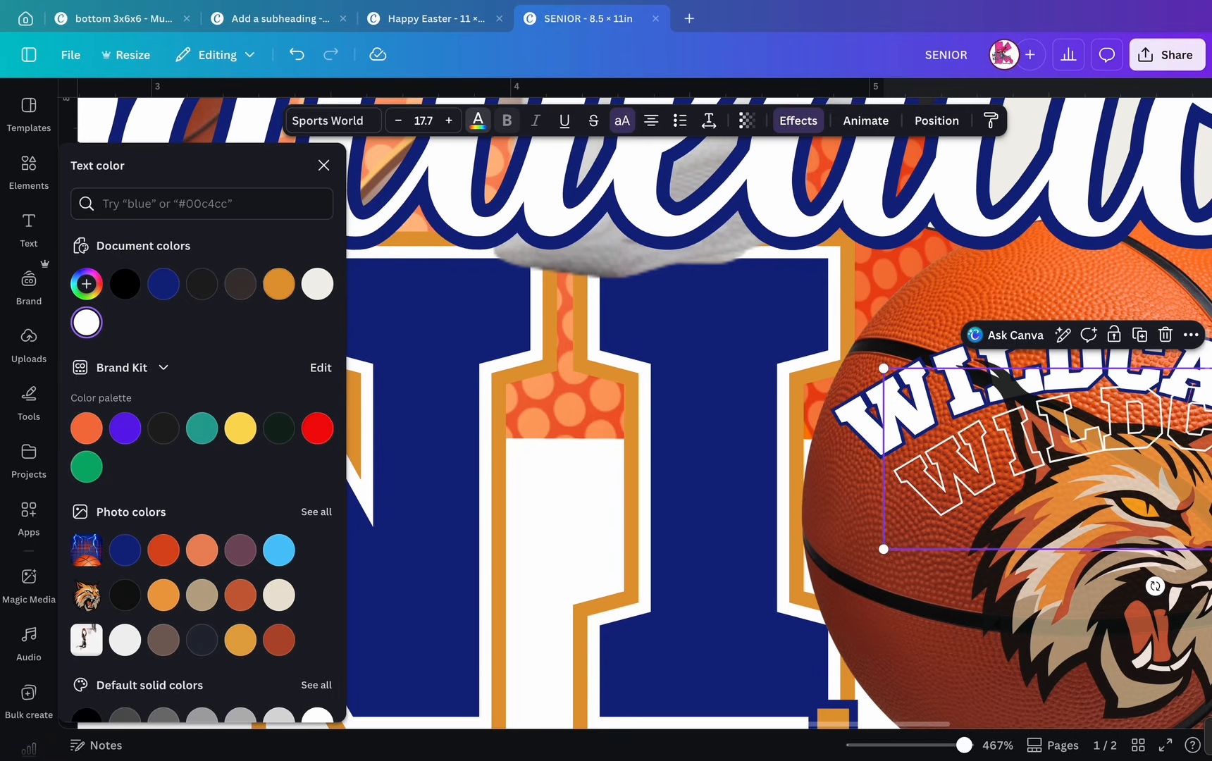
click(279, 284)
- Lay the hollow copy over the white WILDCATS and move it below Congratulations in the layer stack
drag(1156, 459, 1096, 399)
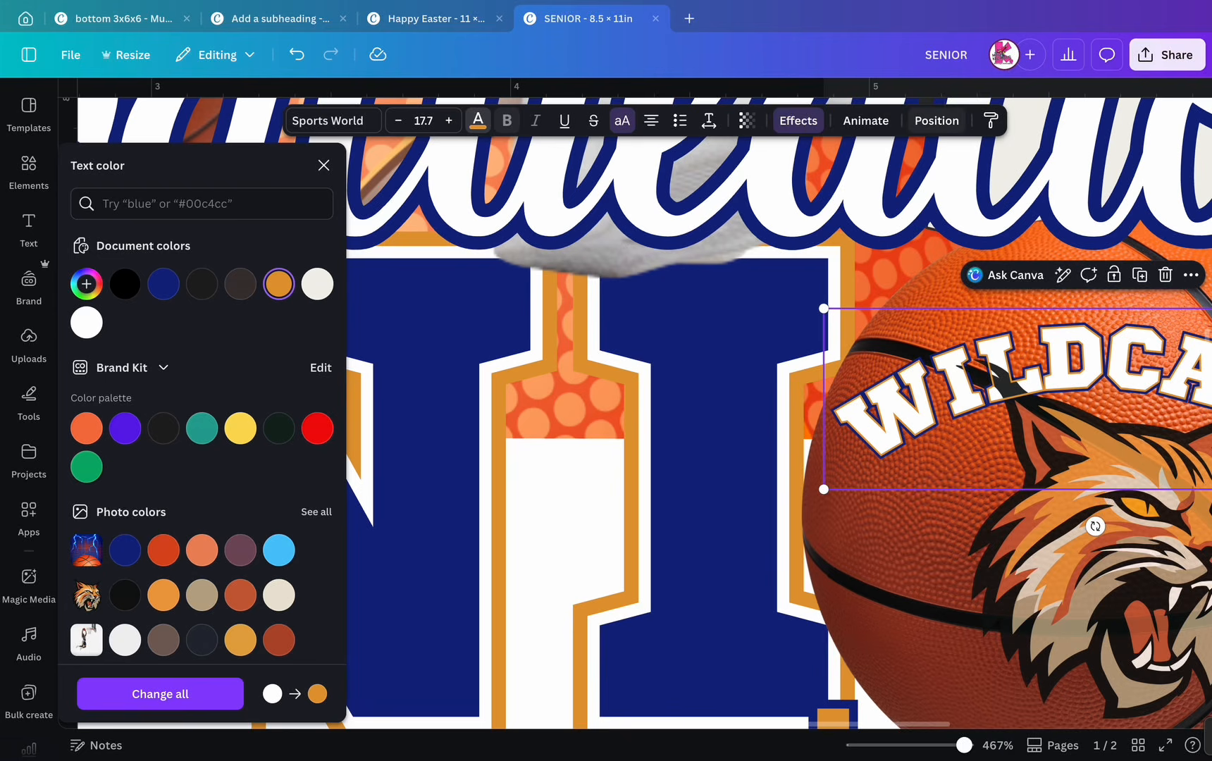
click(936, 120)
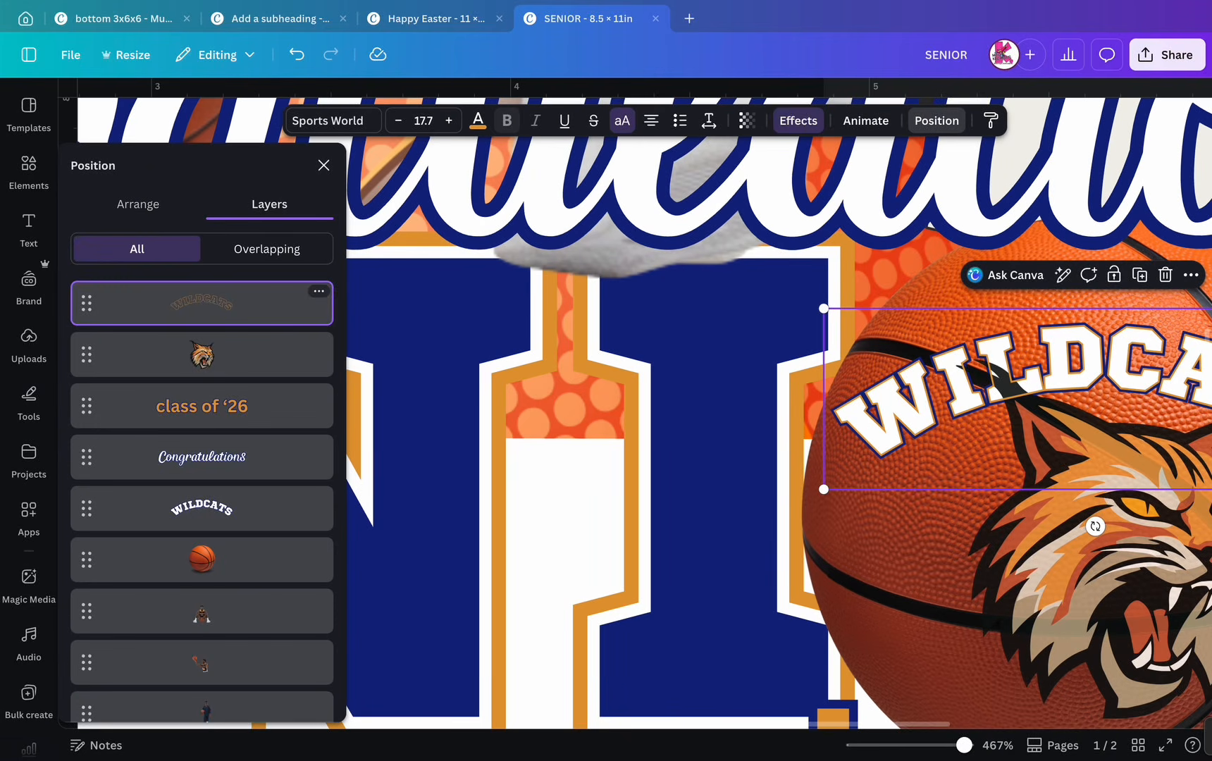
drag(201, 303, 201, 456)
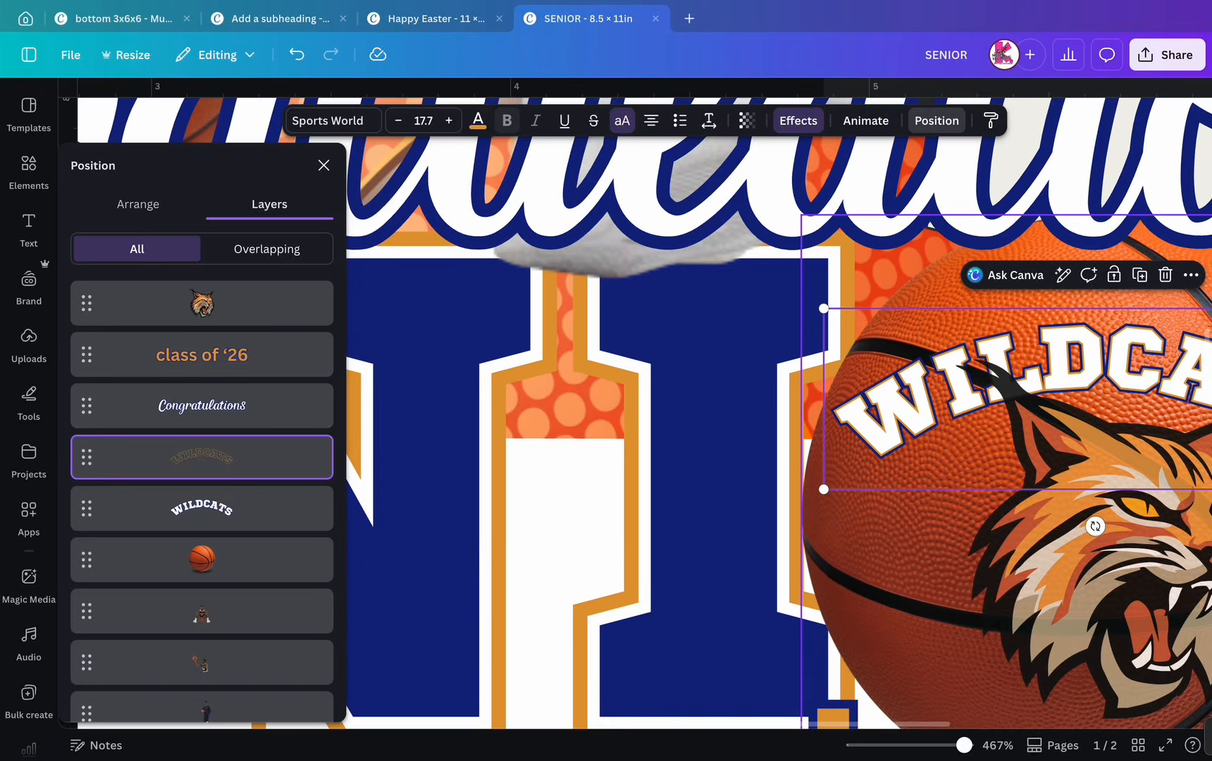
- Zoom out, marquee-select the page elements and try shifting them right, then undo the move
scroll(935, 512, down, 5)
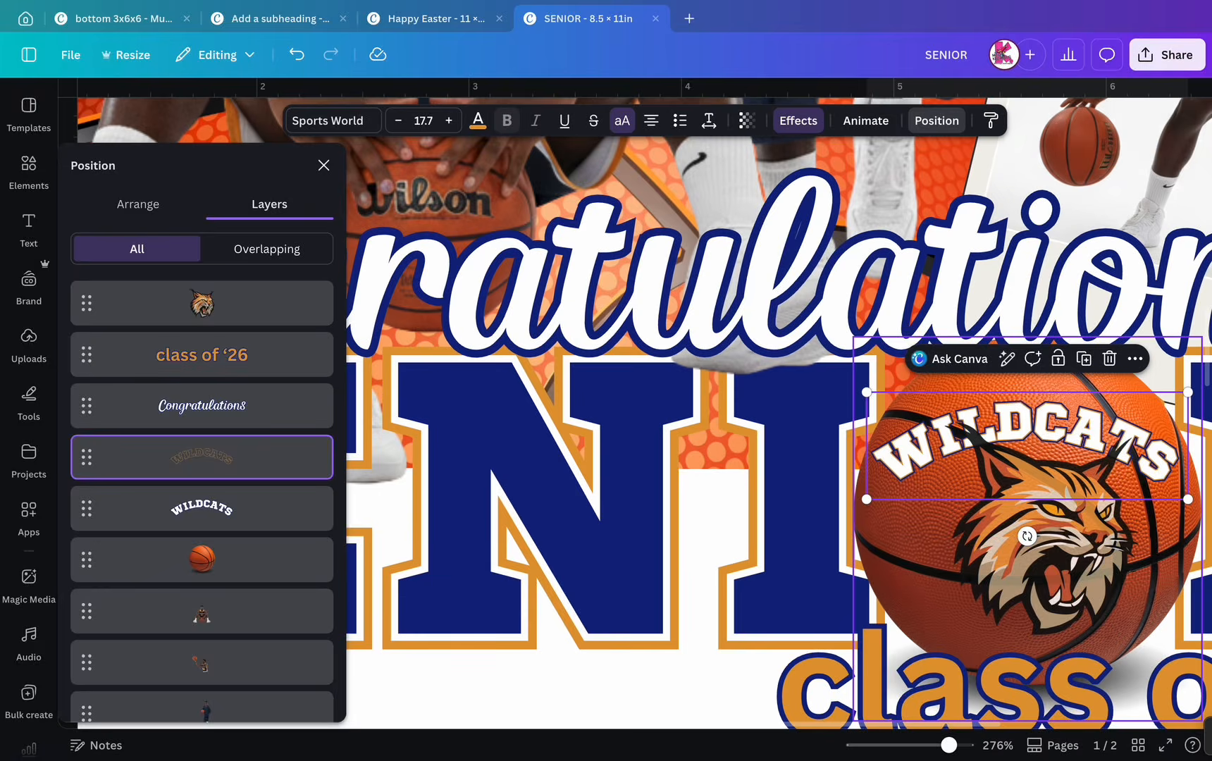
scroll(928, 512, down, 3)
click(835, 513)
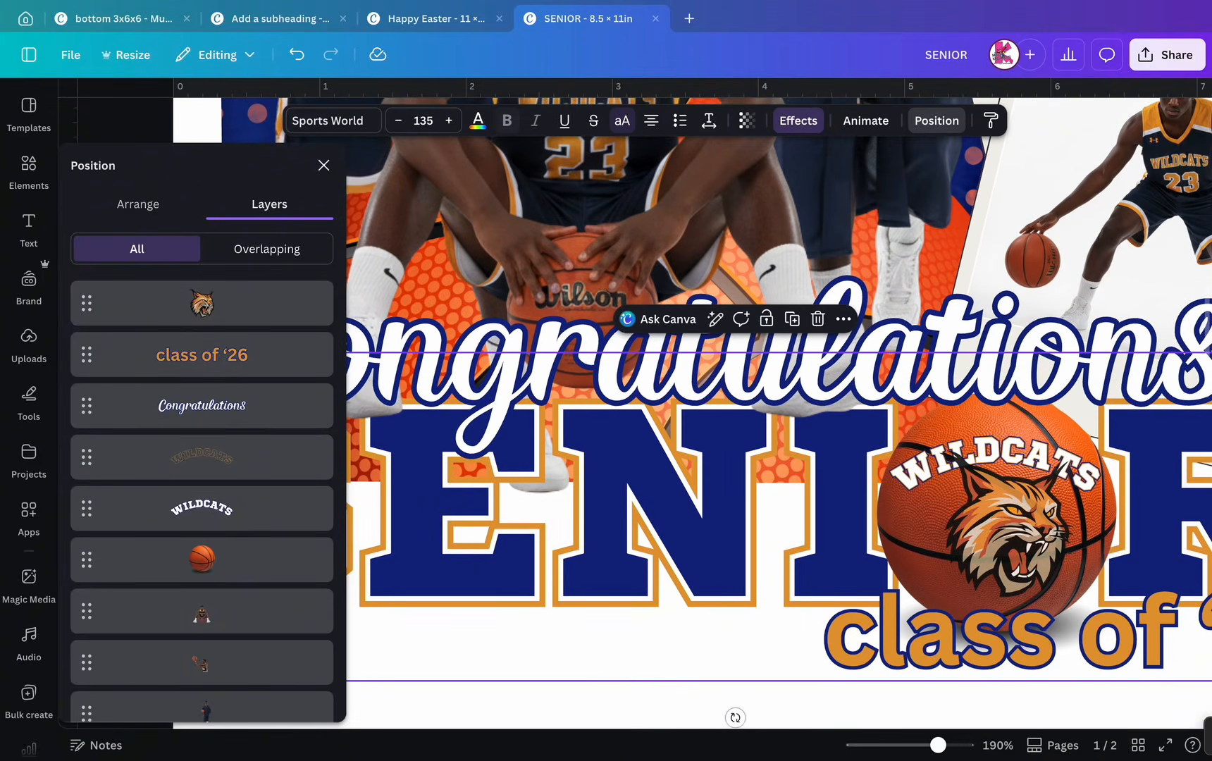
scroll(893, 605, down, 5)
scroll(740, 422, down, 1)
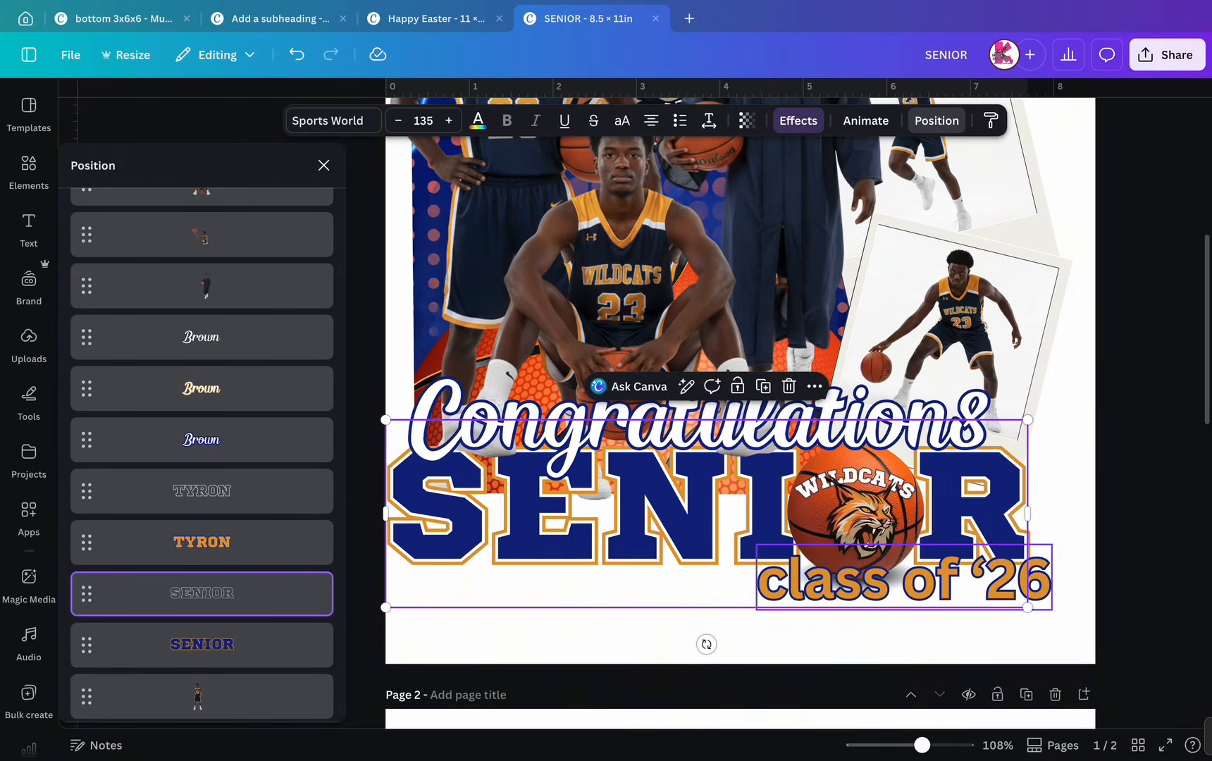
scroll(740, 423, down, 4)
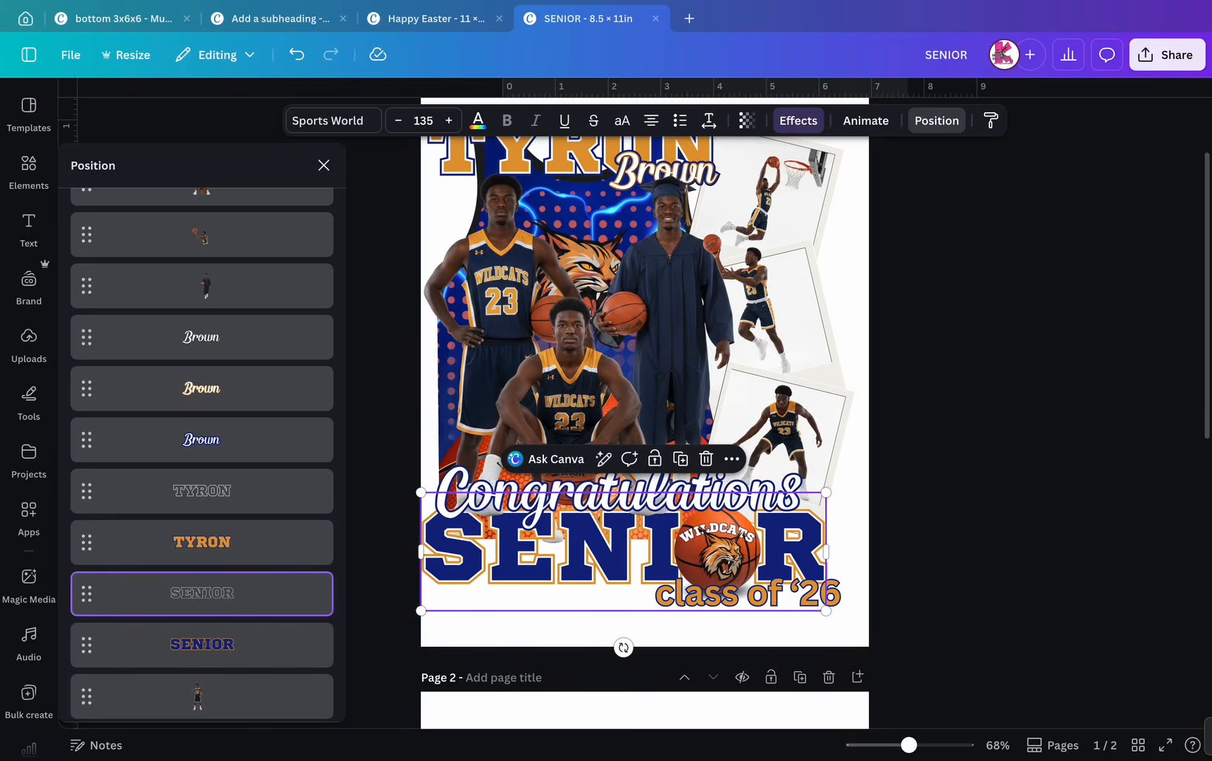
scroll(651, 655, down, 2)
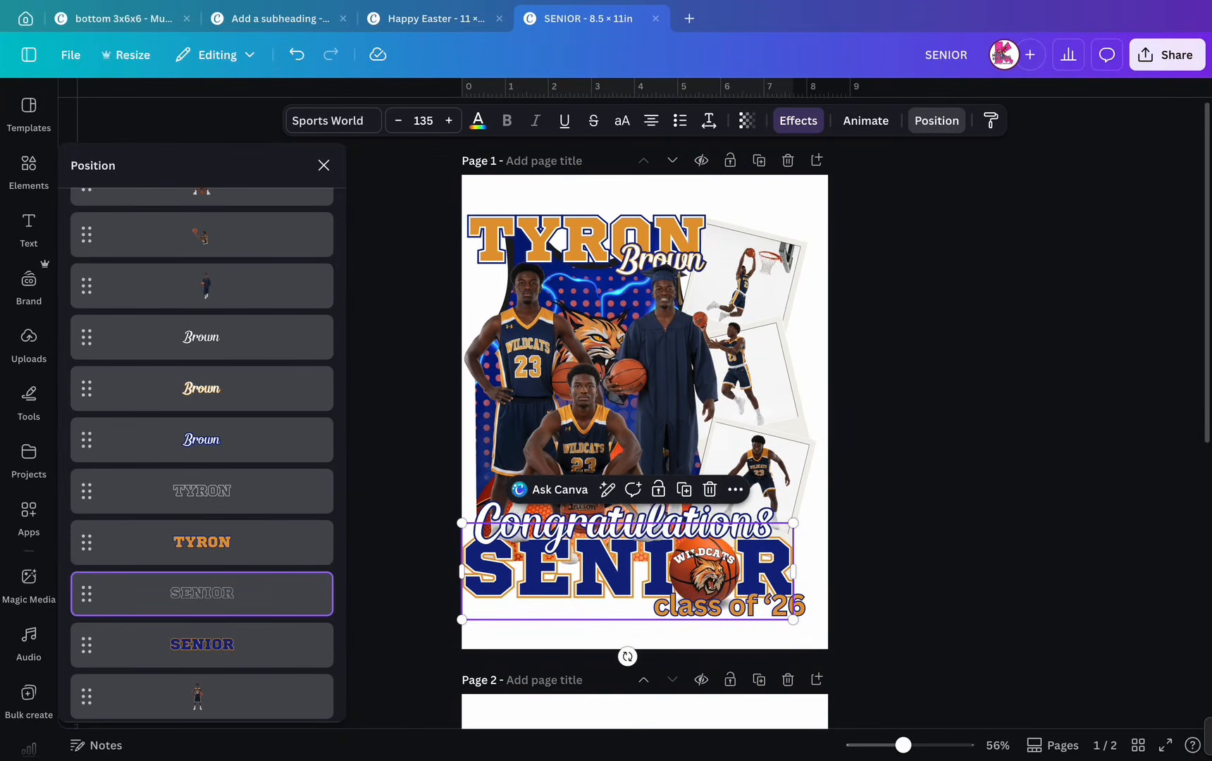
drag(440, 215, 876, 630)
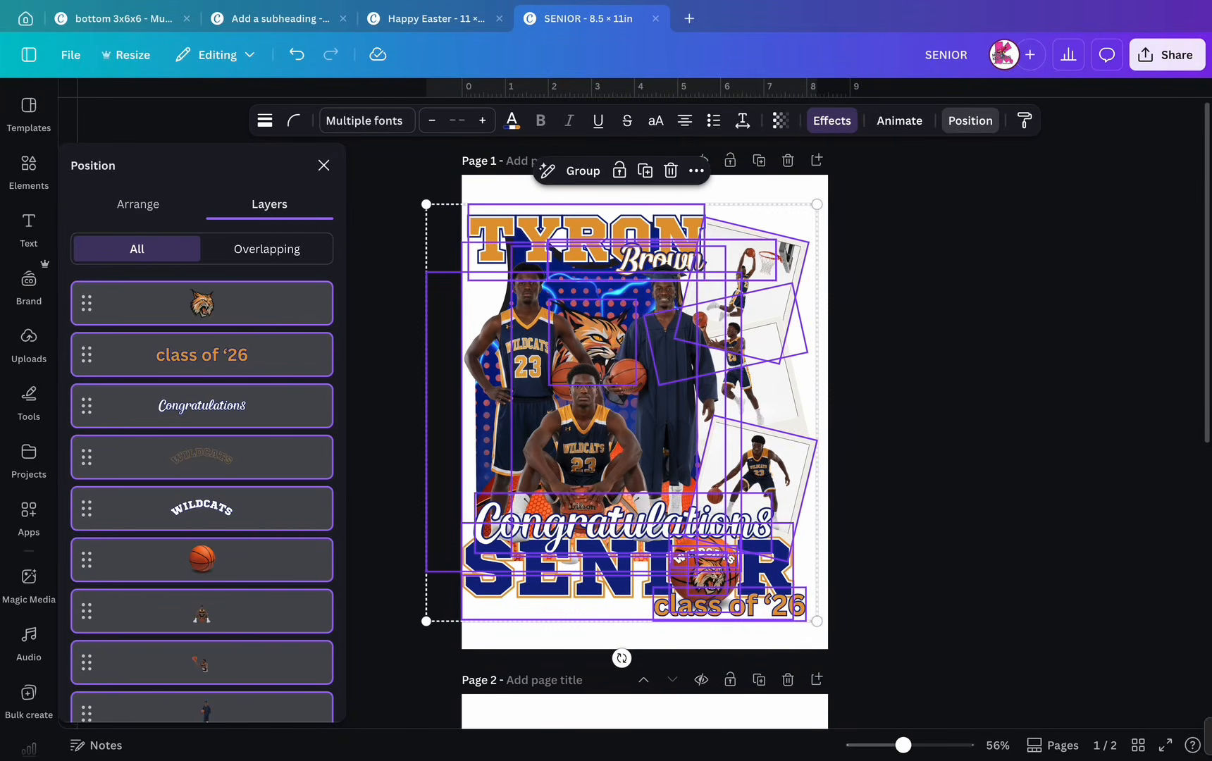
drag(622, 413, 624, 412)
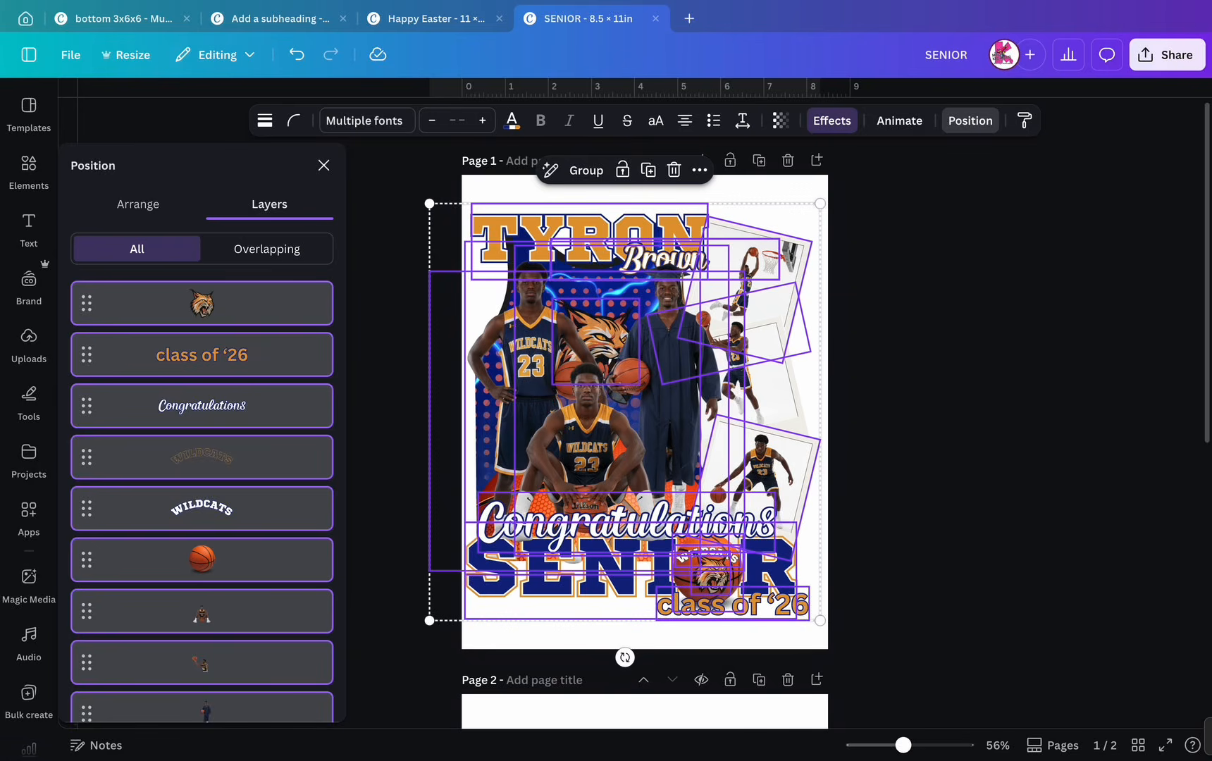
click(296, 54)
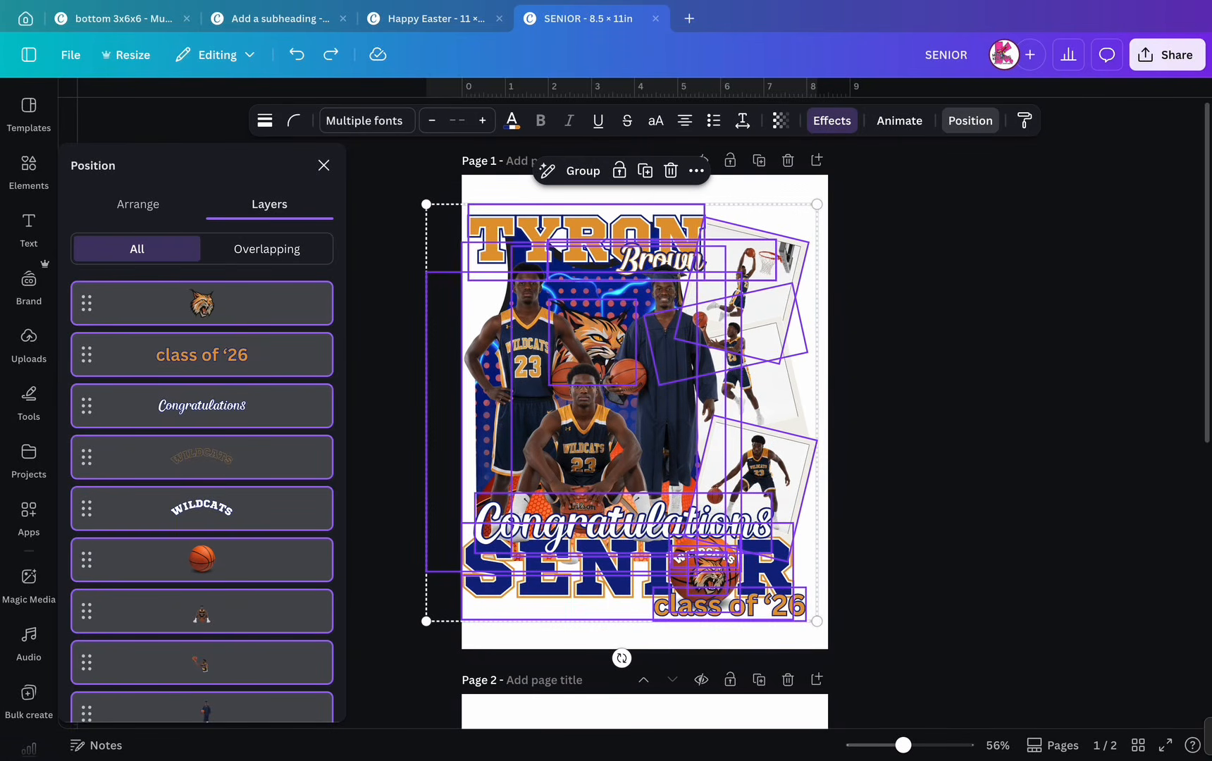
- Unlock the player photo and the jersey artwork layers
click(324, 165)
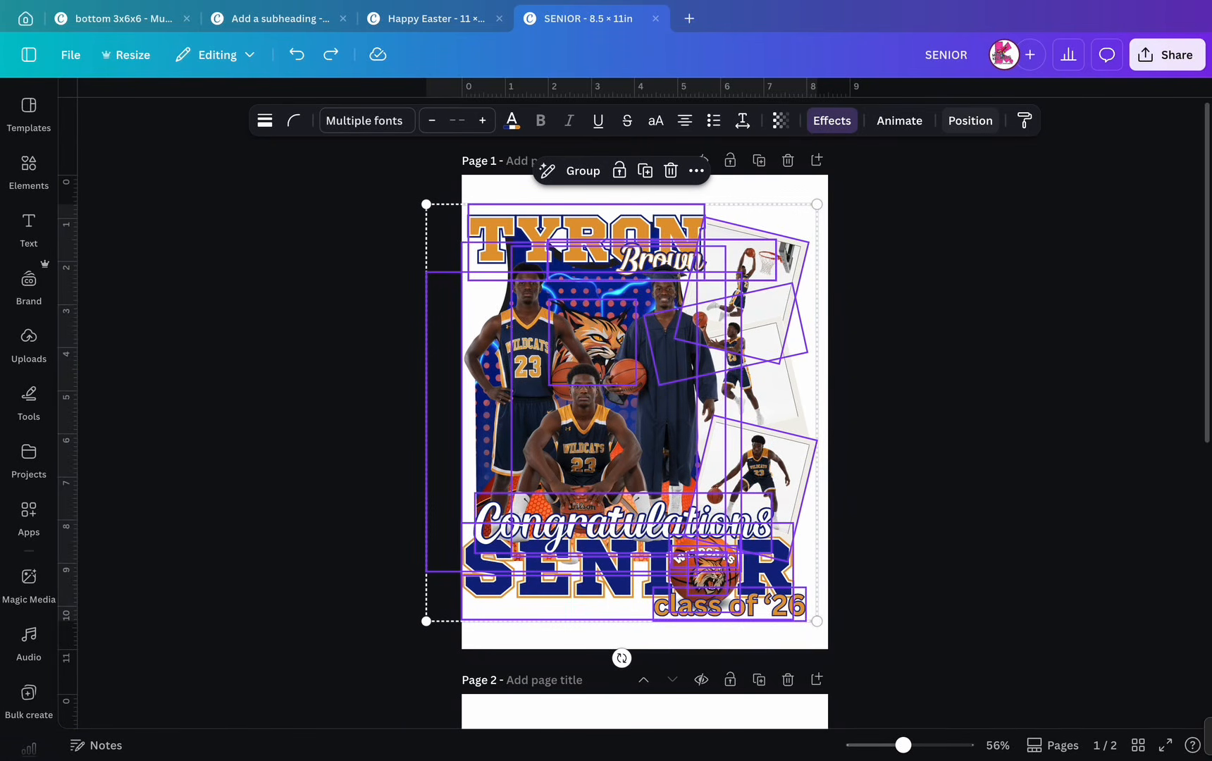
click(970, 121)
scroll(202, 479, down, 10)
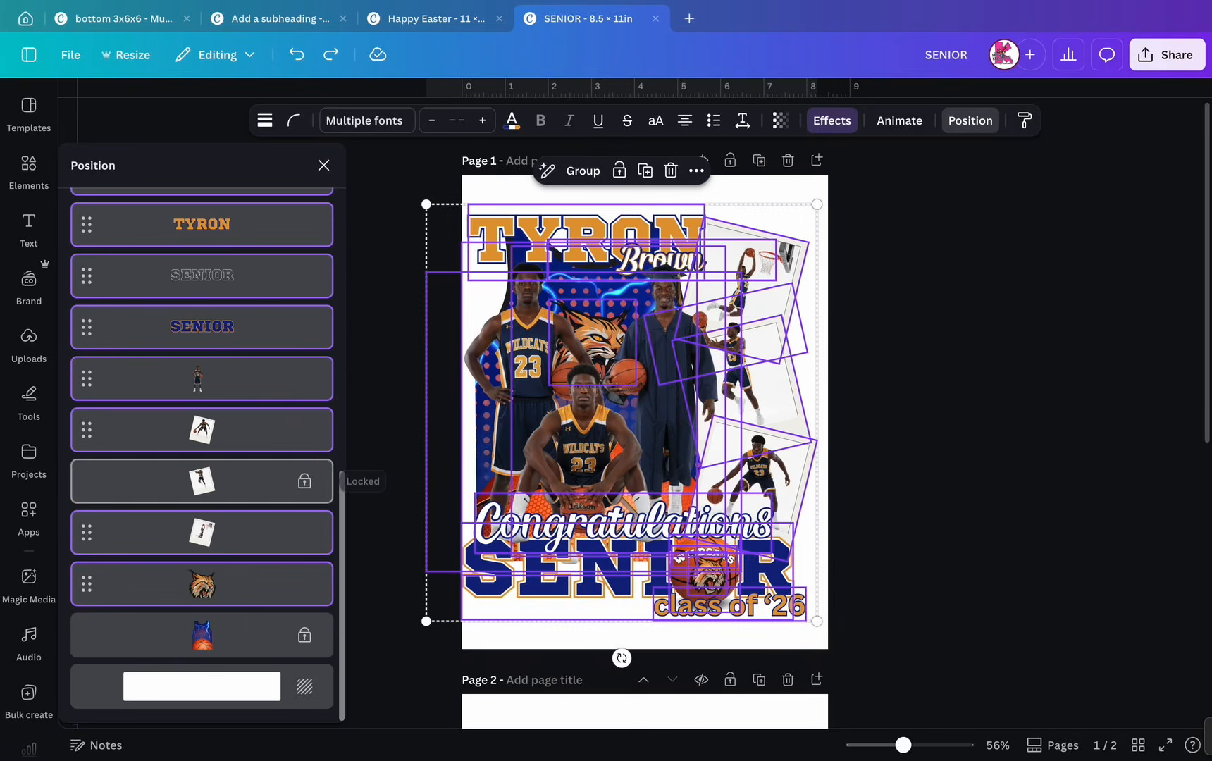
click(211, 481)
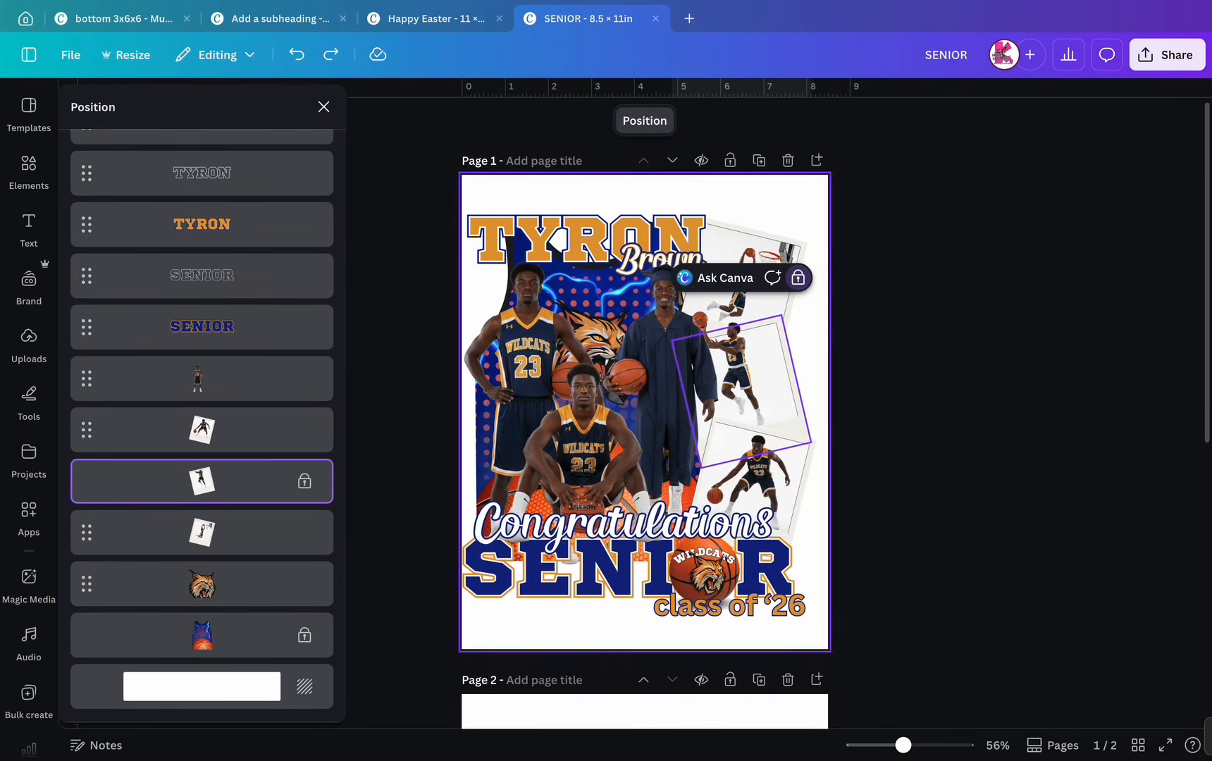
click(797, 278)
click(212, 690)
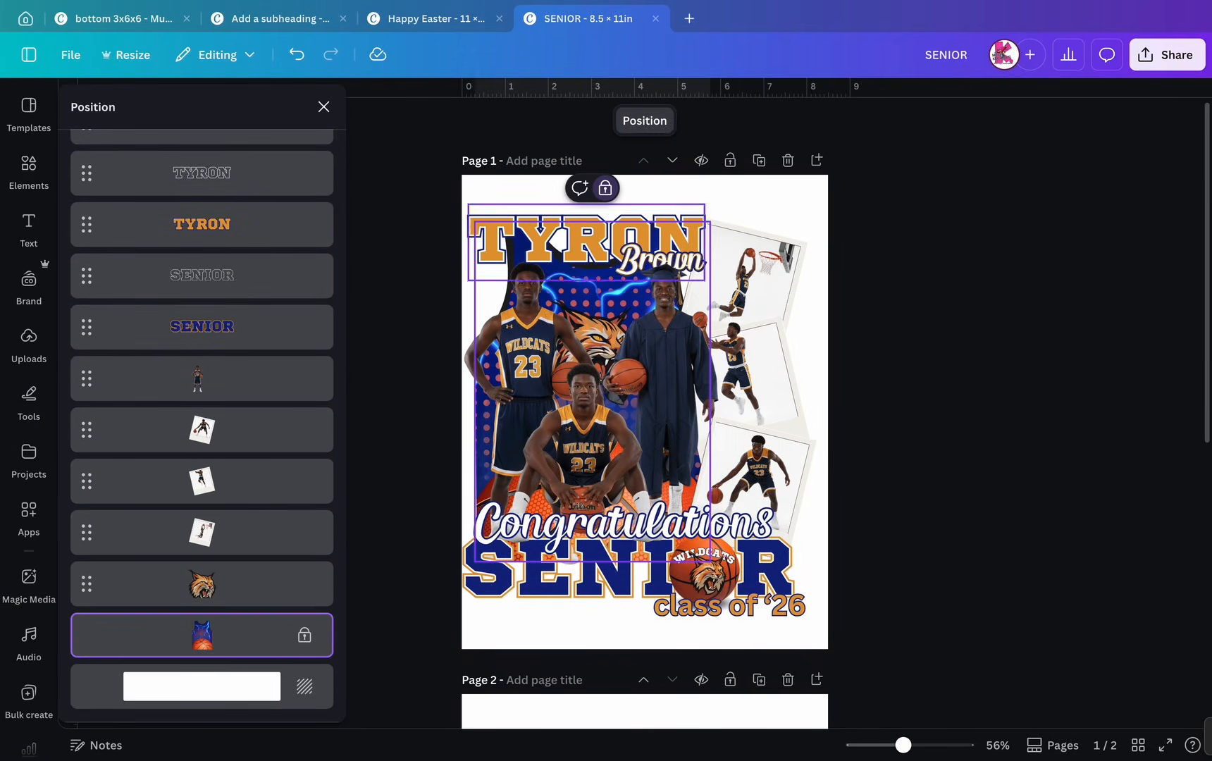
click(605, 188)
click(323, 107)
- Select all the poster elements and move them slightly right to centre them on the page
drag(432, 218, 933, 620)
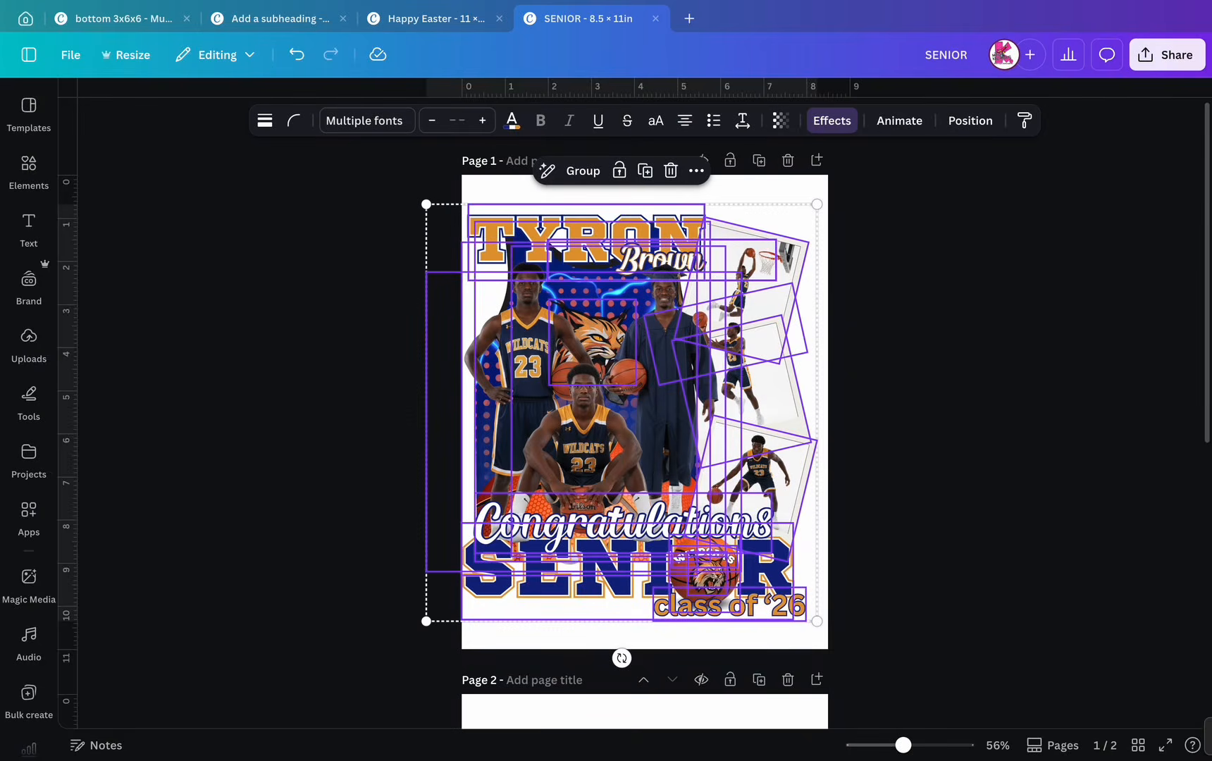
drag(554, 248, 560, 248)
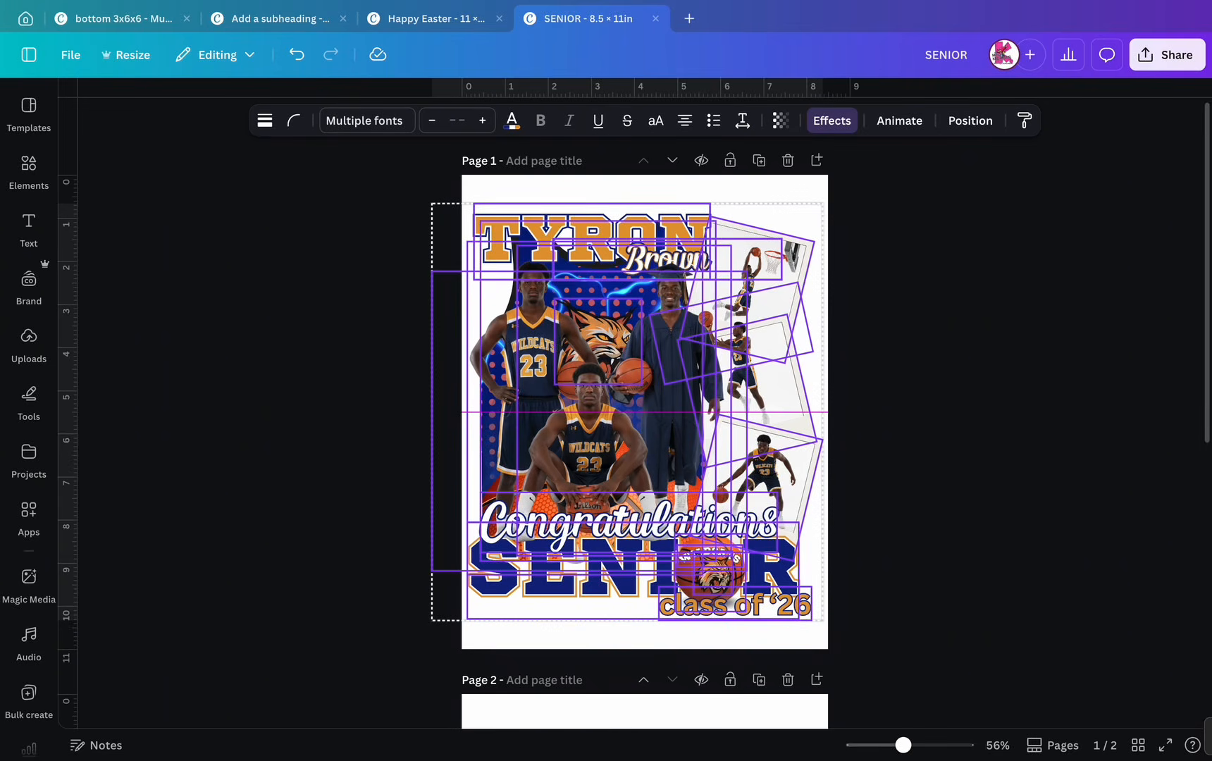
drag(560, 248, 565, 247)
key(Escape)
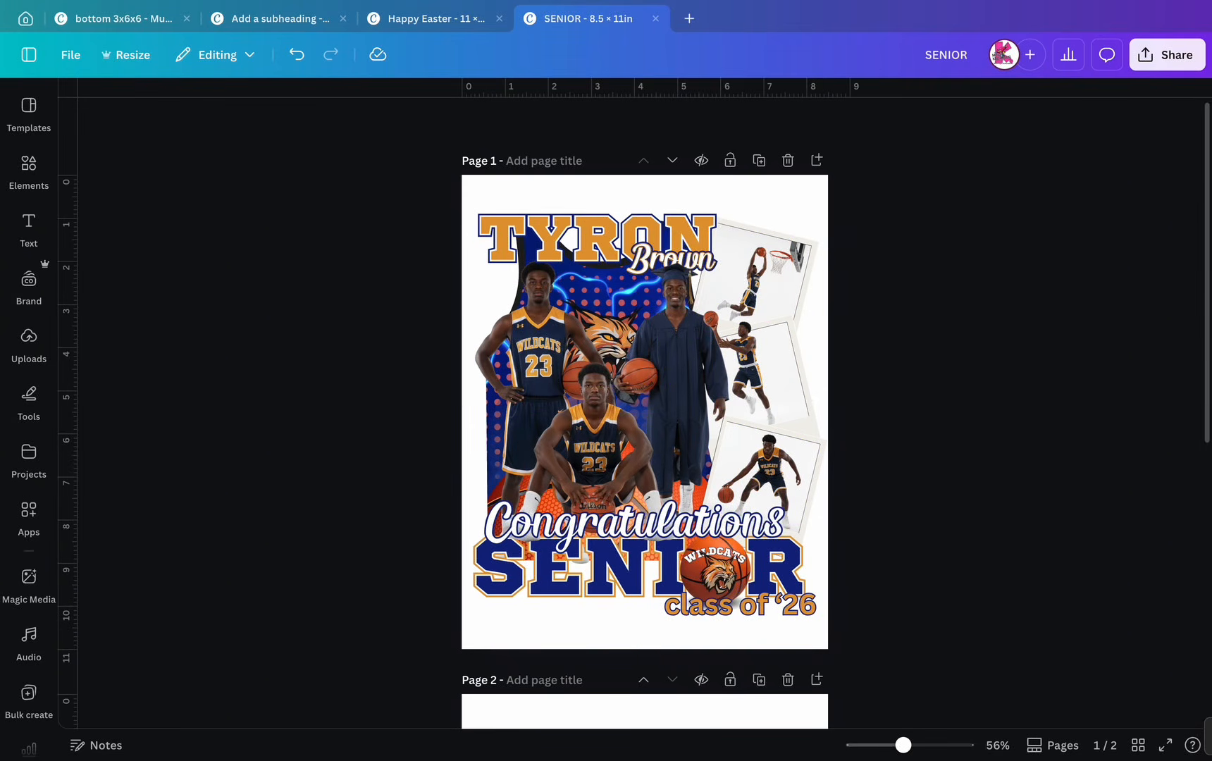
- Crop the empty left, right and top edges off the seated player photo
scroll(566, 241, up, 1)
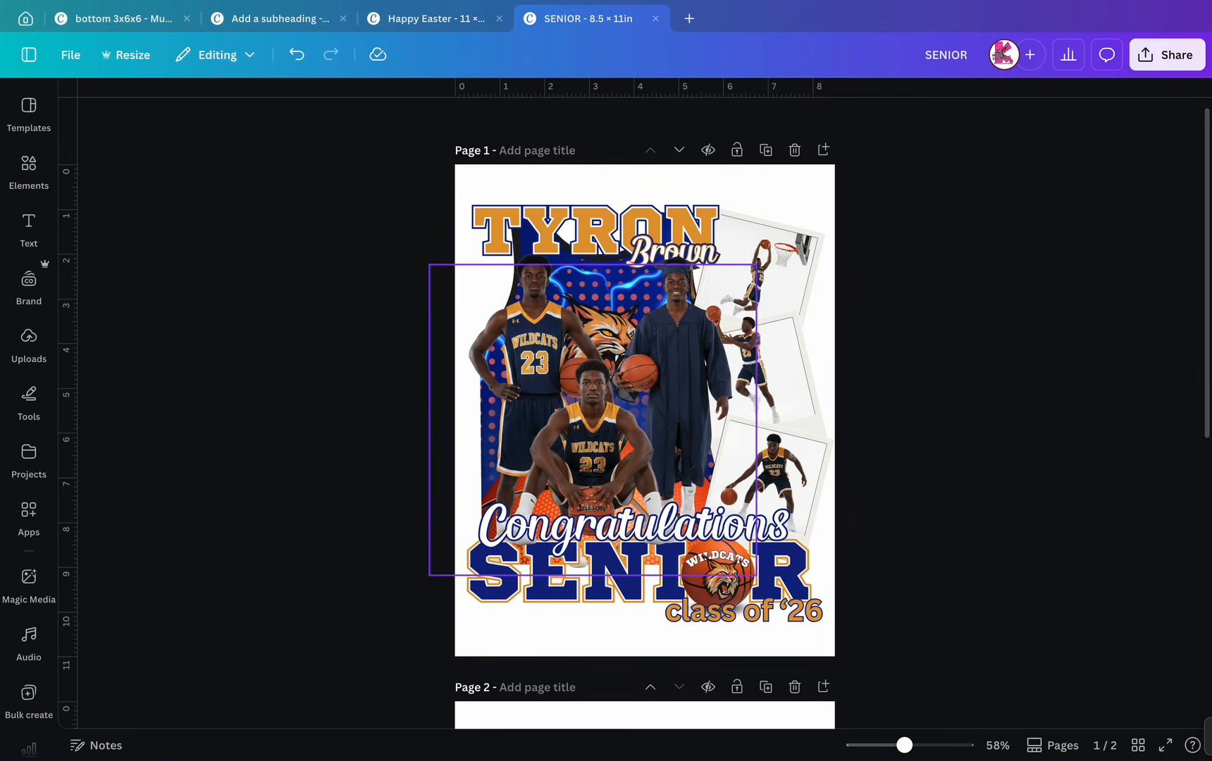
click(568, 274)
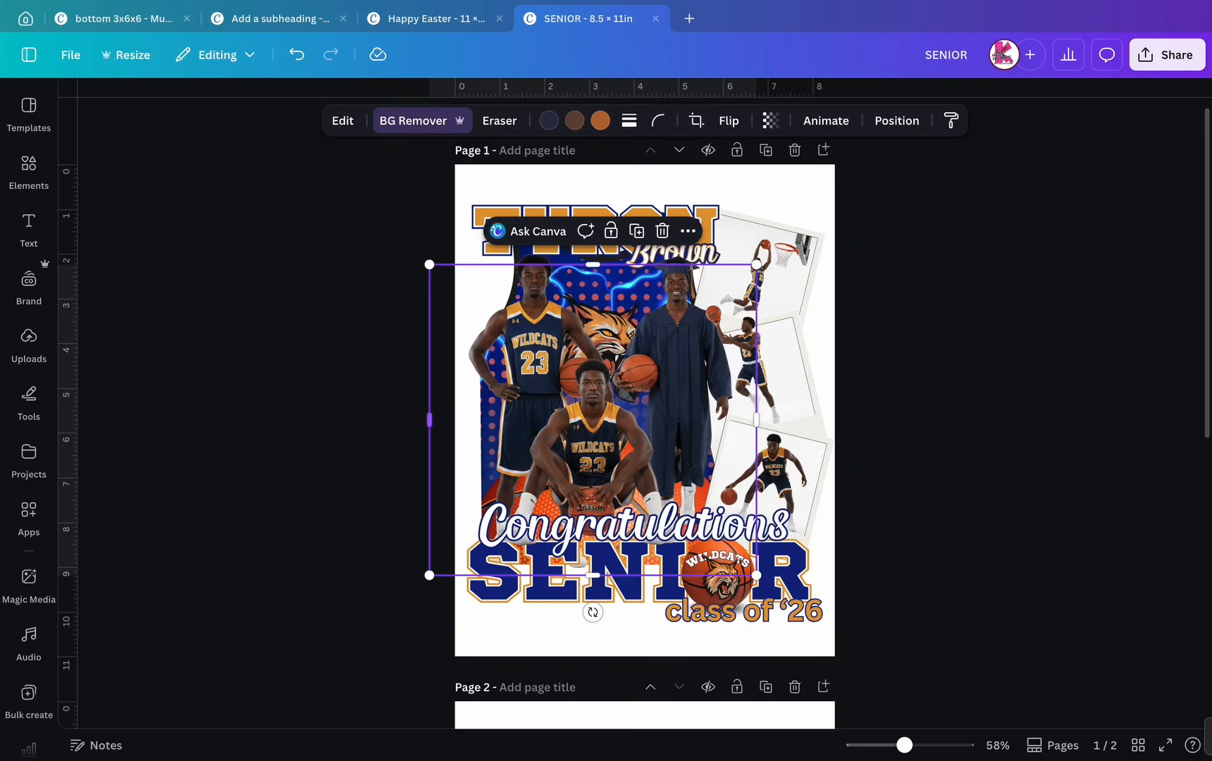
drag(429, 420, 493, 419)
drag(756, 420, 696, 420)
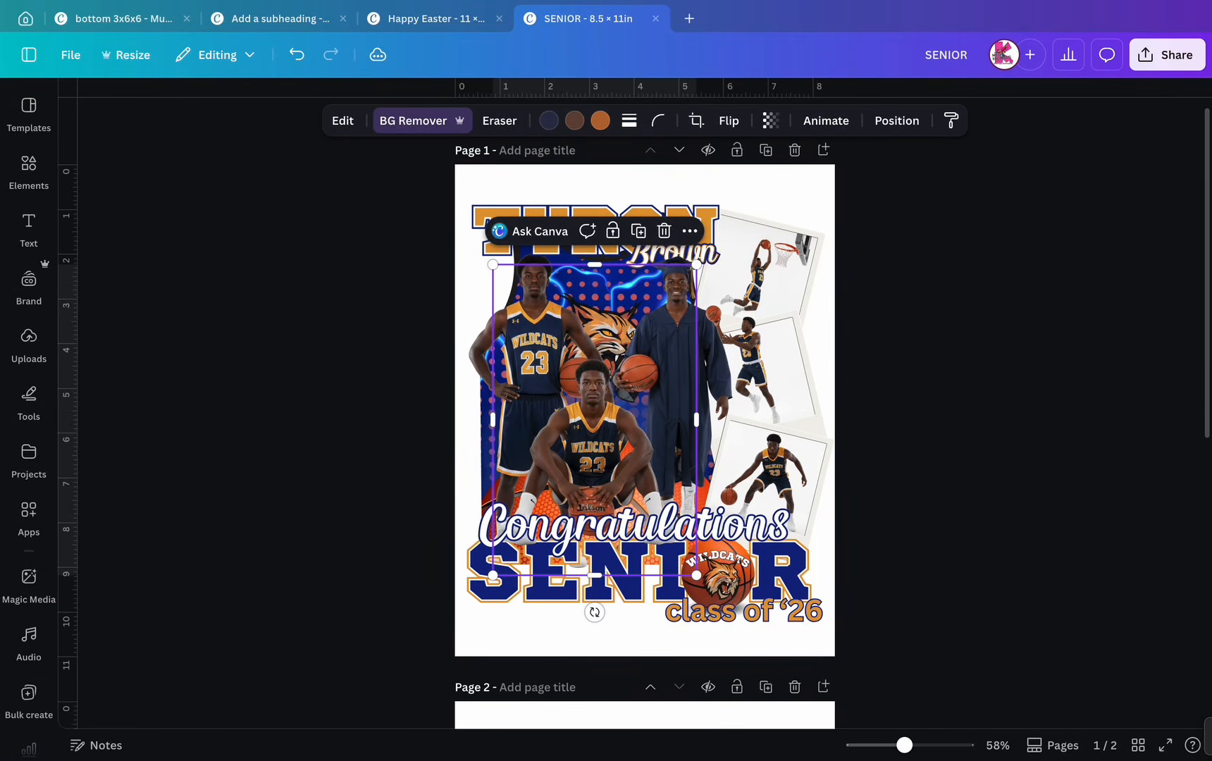
drag(594, 264, 593, 344)
- Trim the left side of the graduate image and the right side of the standing player
click(676, 285)
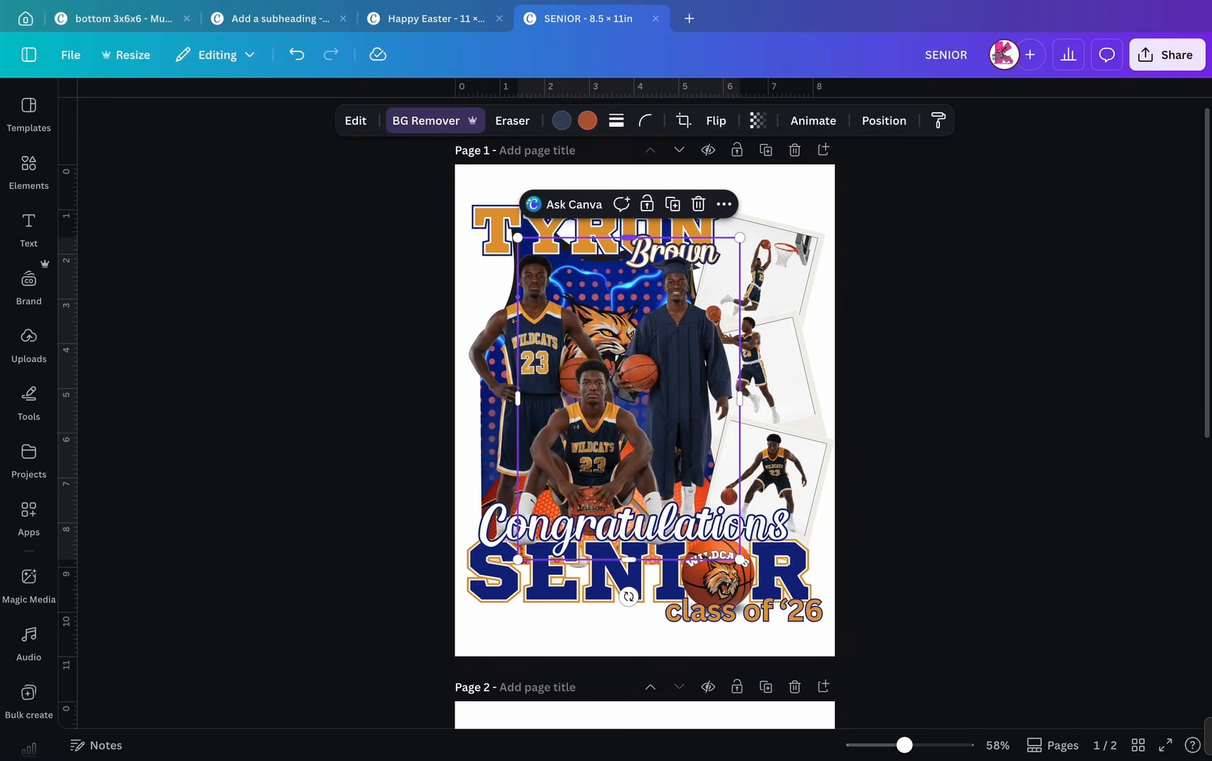
drag(518, 398, 610, 399)
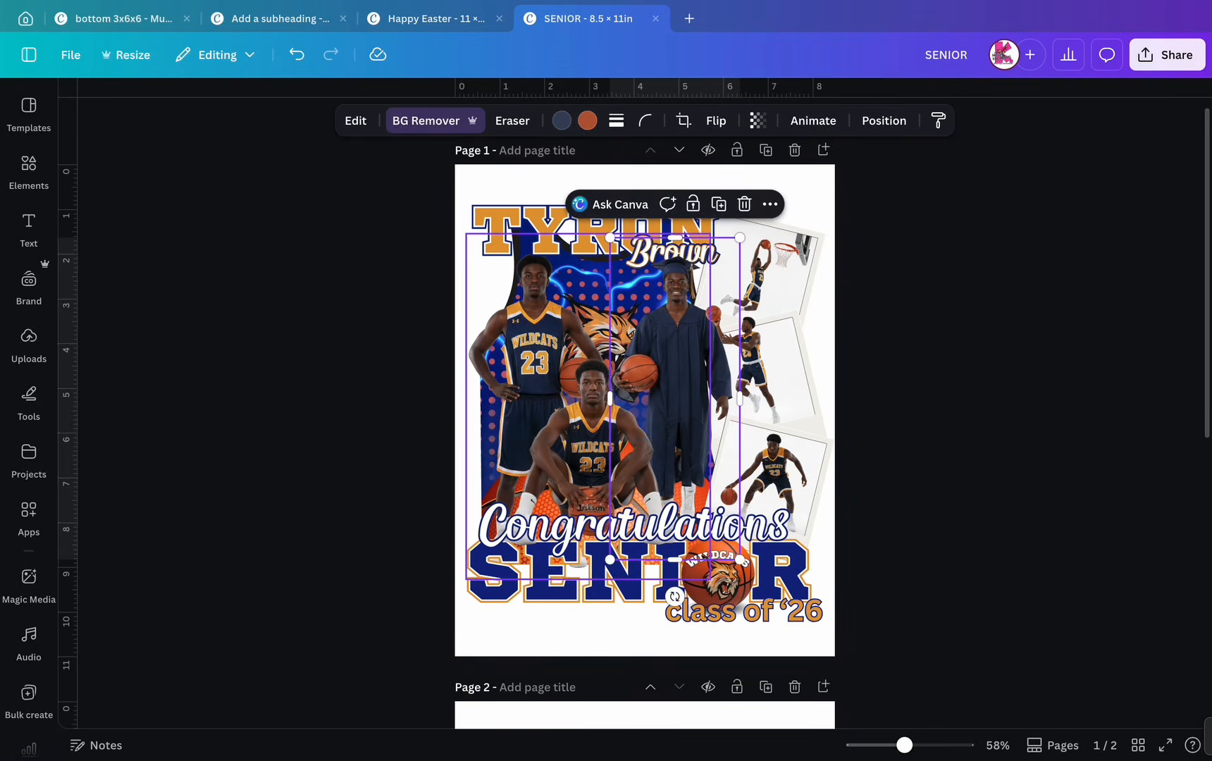
click(541, 341)
drag(710, 406, 619, 406)
click(895, 406)
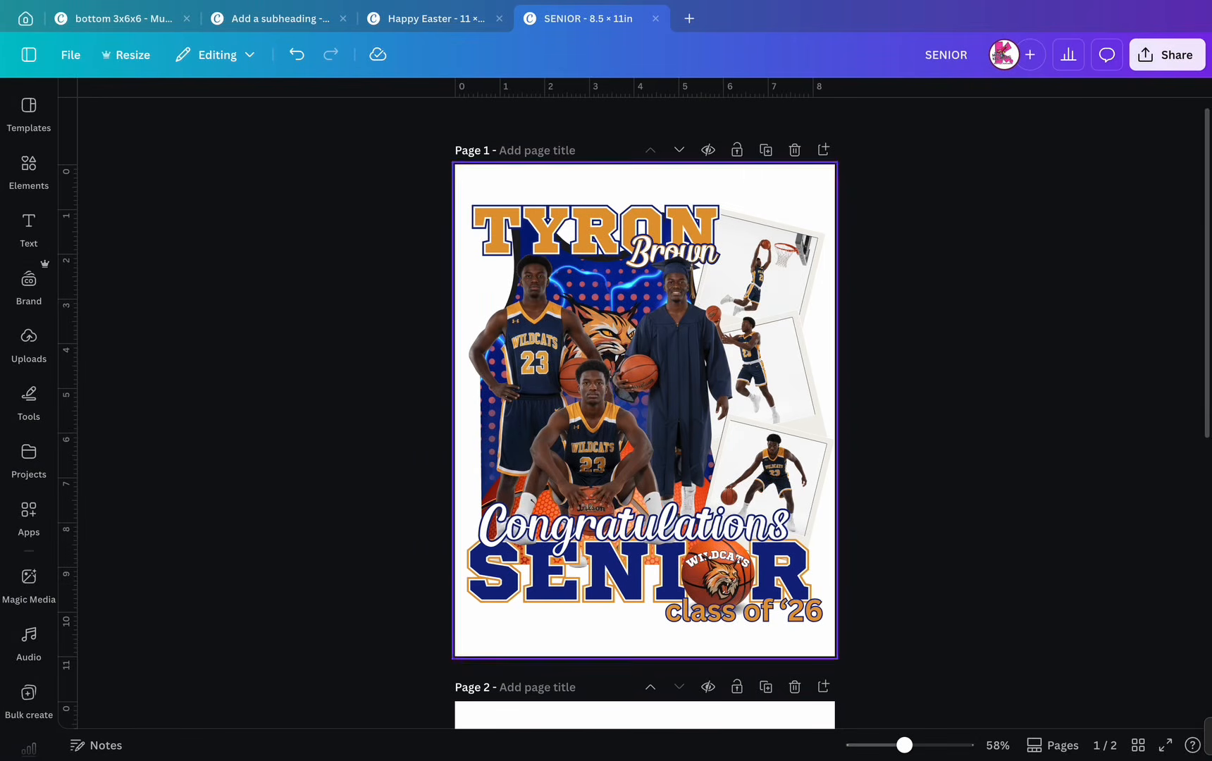
- Delete the wildcat mascot layer and add a new 'Add a heading' text box
click(564, 234)
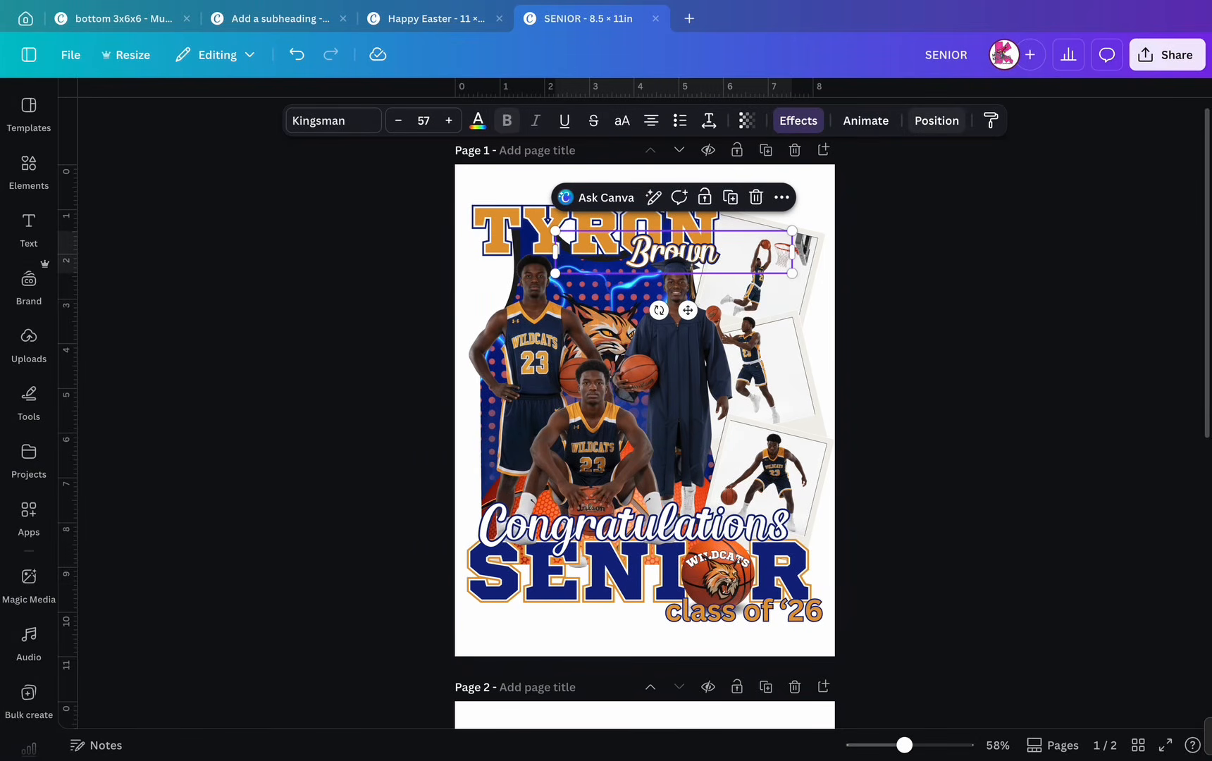
click(937, 120)
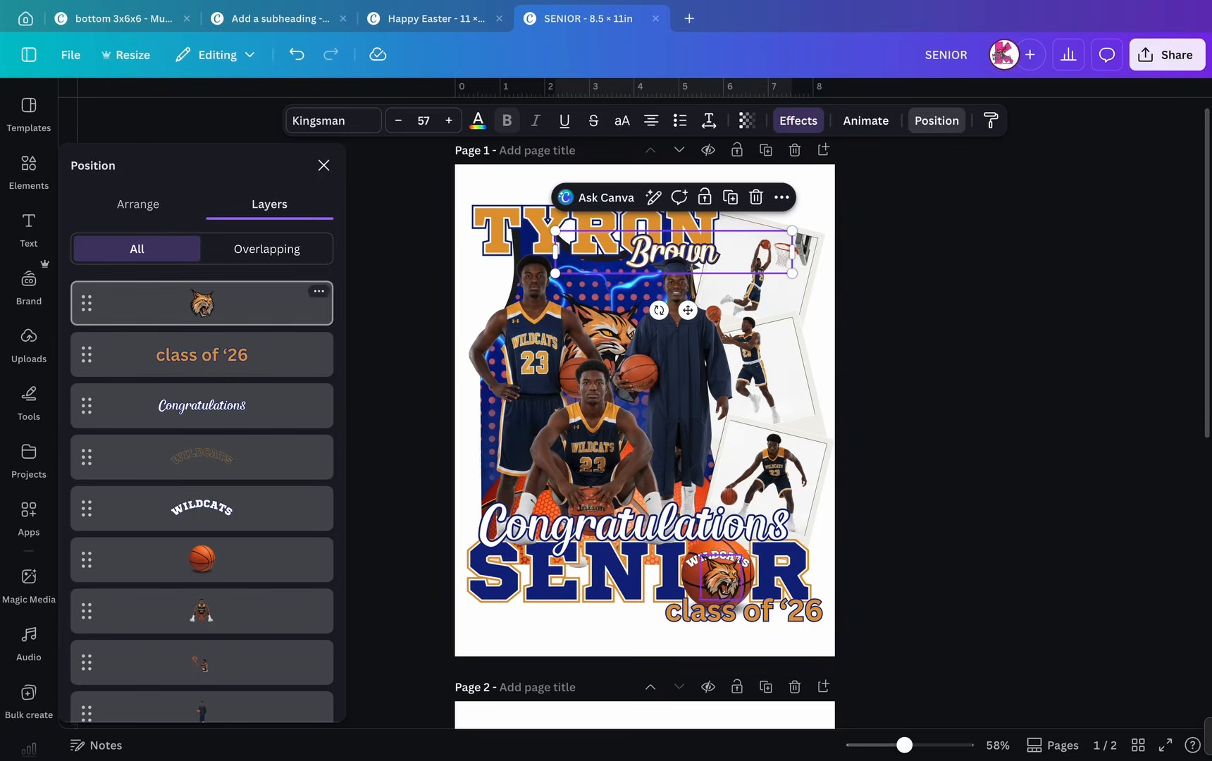
scroll(202, 536, down, 4)
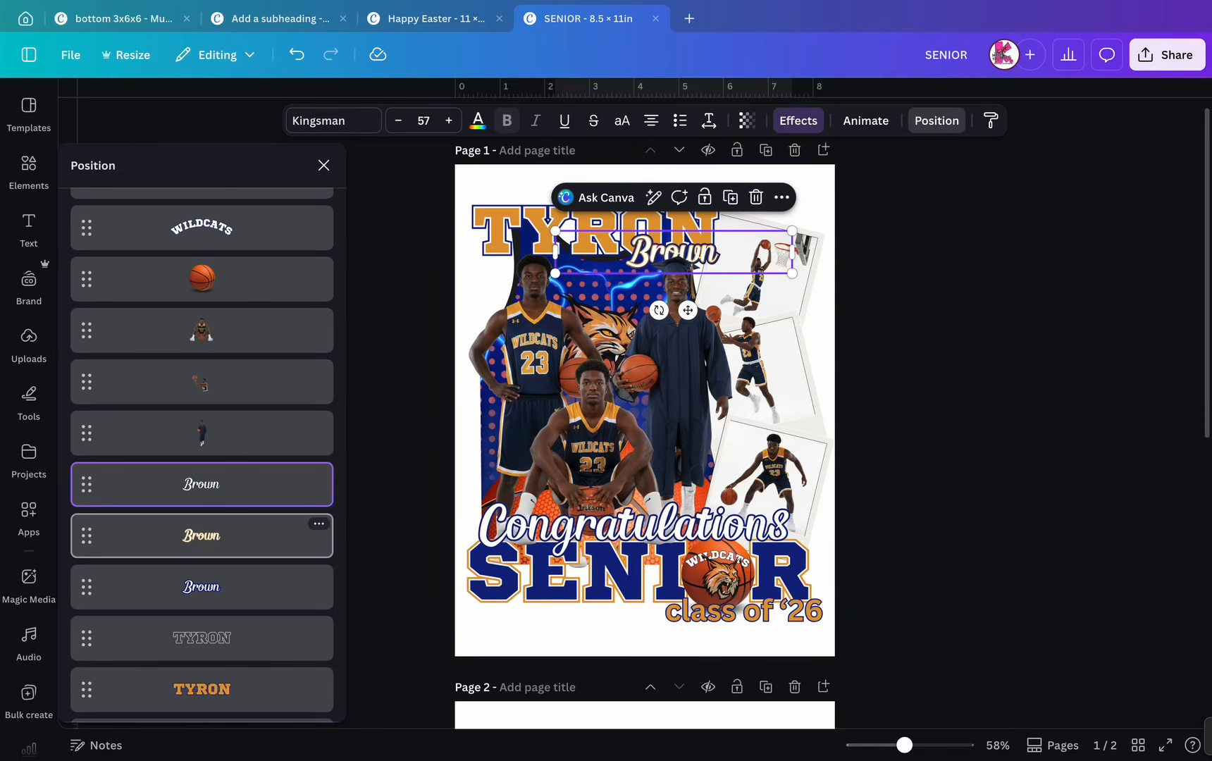
scroll(202, 494, down, 3)
scroll(201, 494, down, 3)
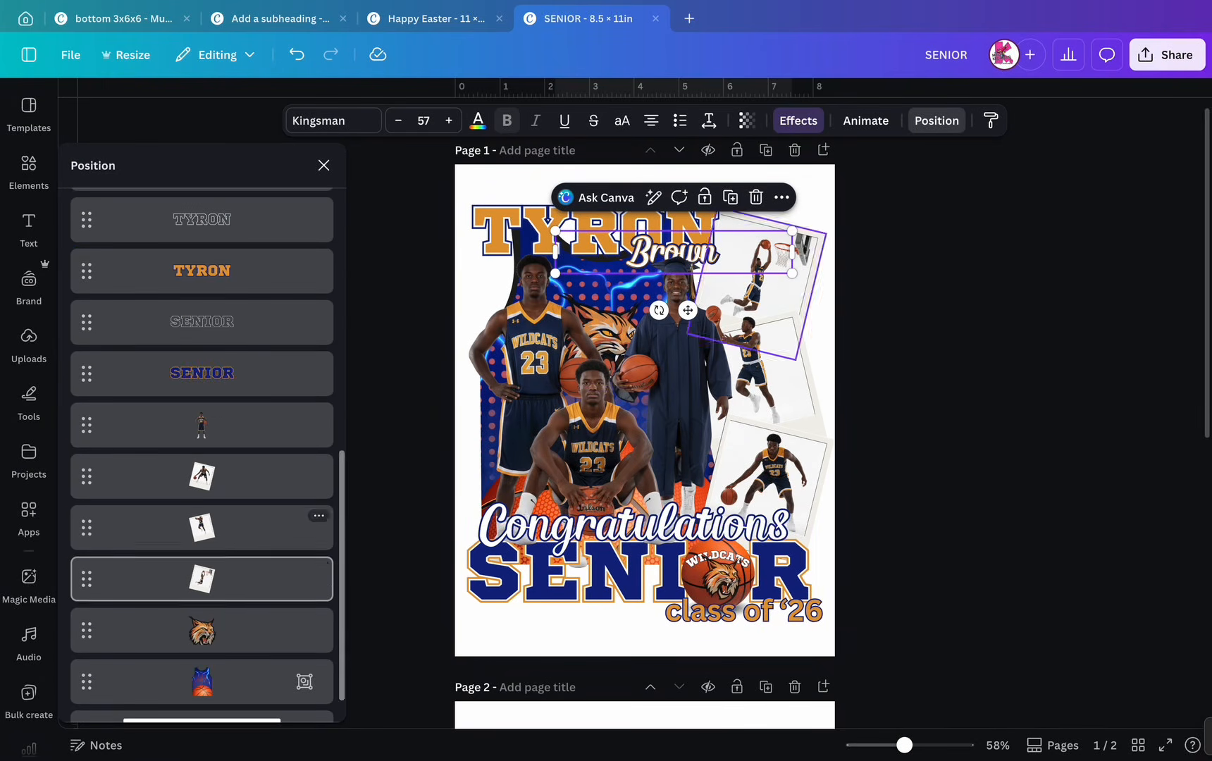
click(202, 630)
click(670, 259)
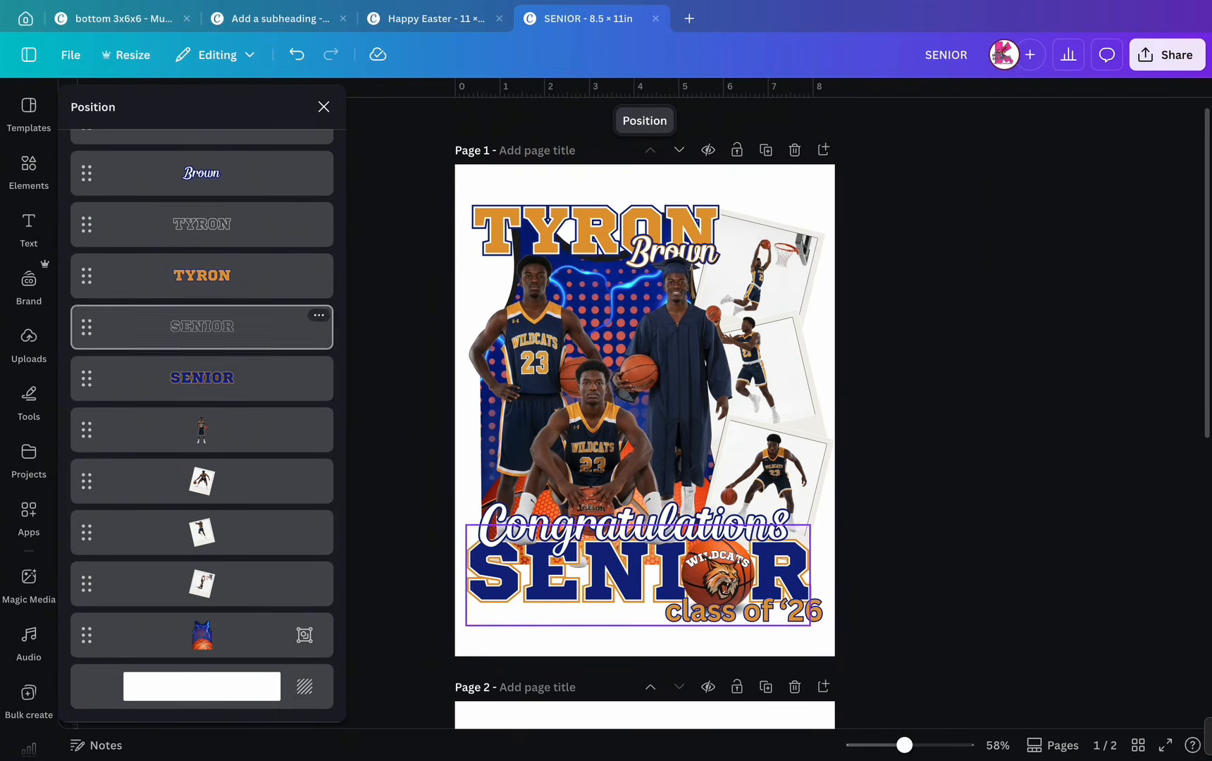
click(28, 229)
click(202, 367)
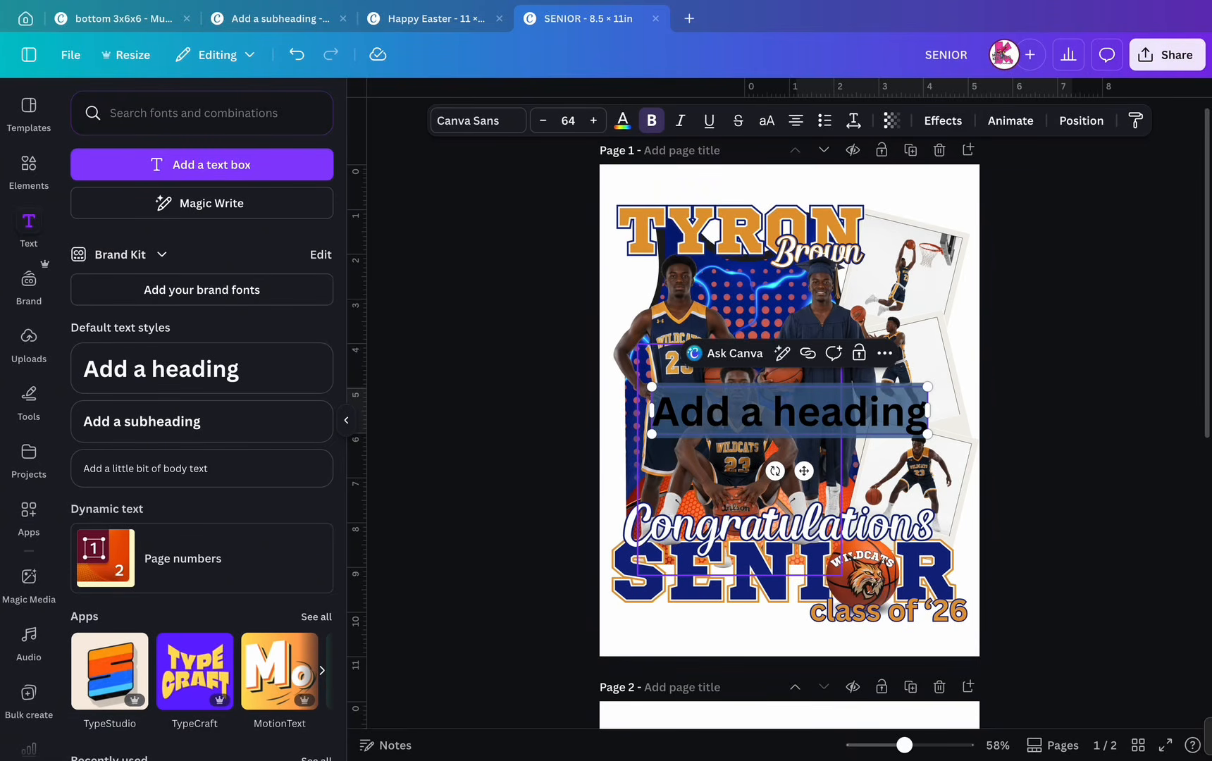
- Change the heading to 'VHS' in Sports World and position it near the players' heads
text(VHS)
click(478, 121)
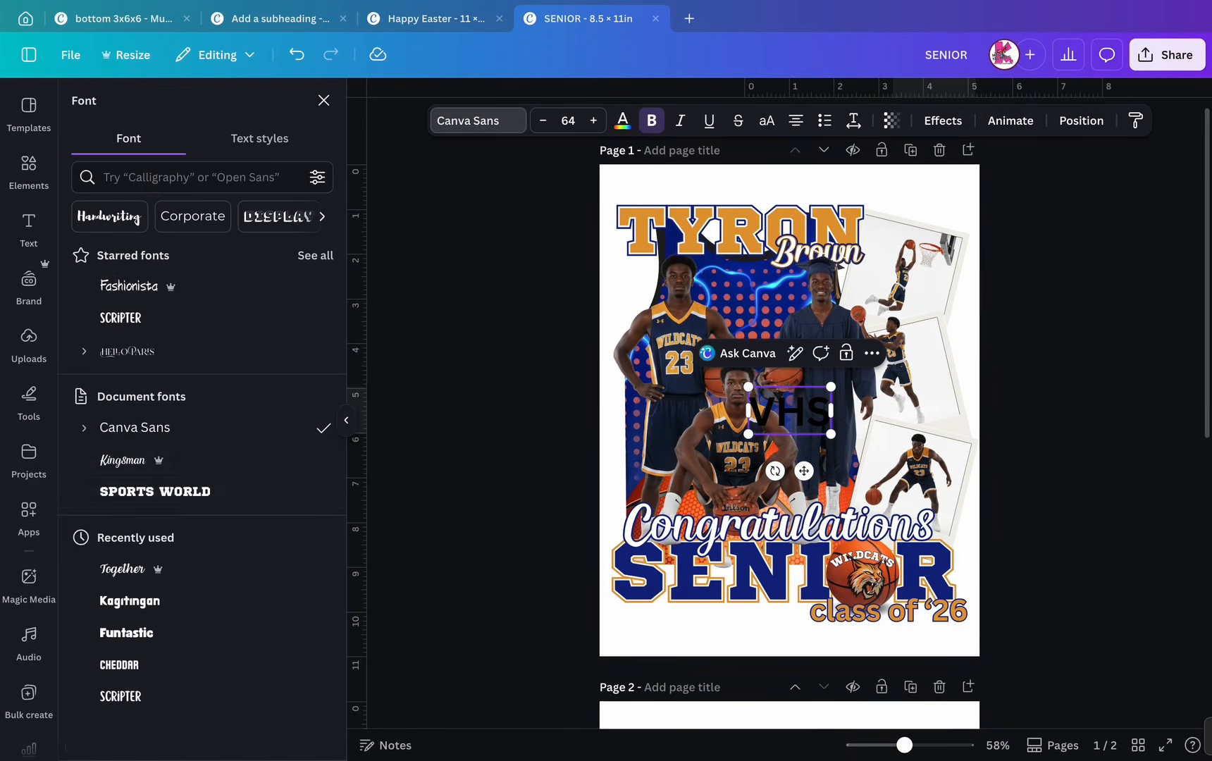
click(155, 491)
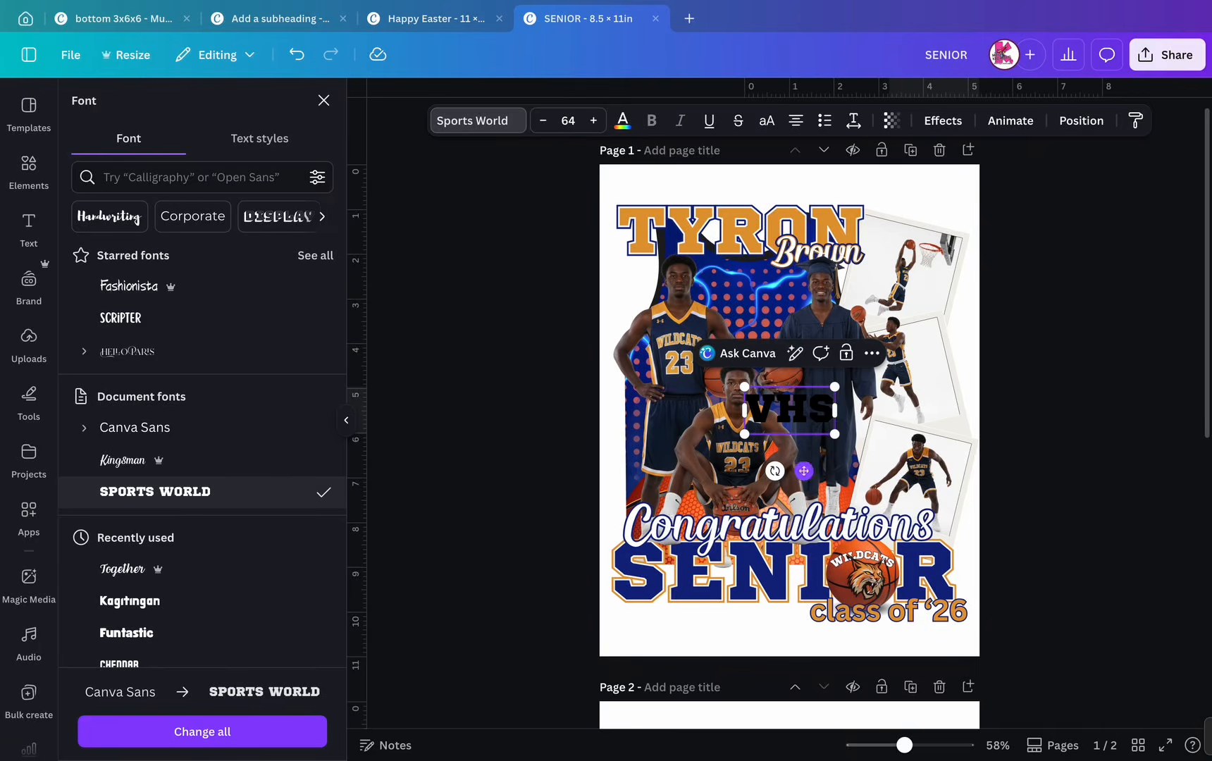
drag(804, 469, 826, 359)
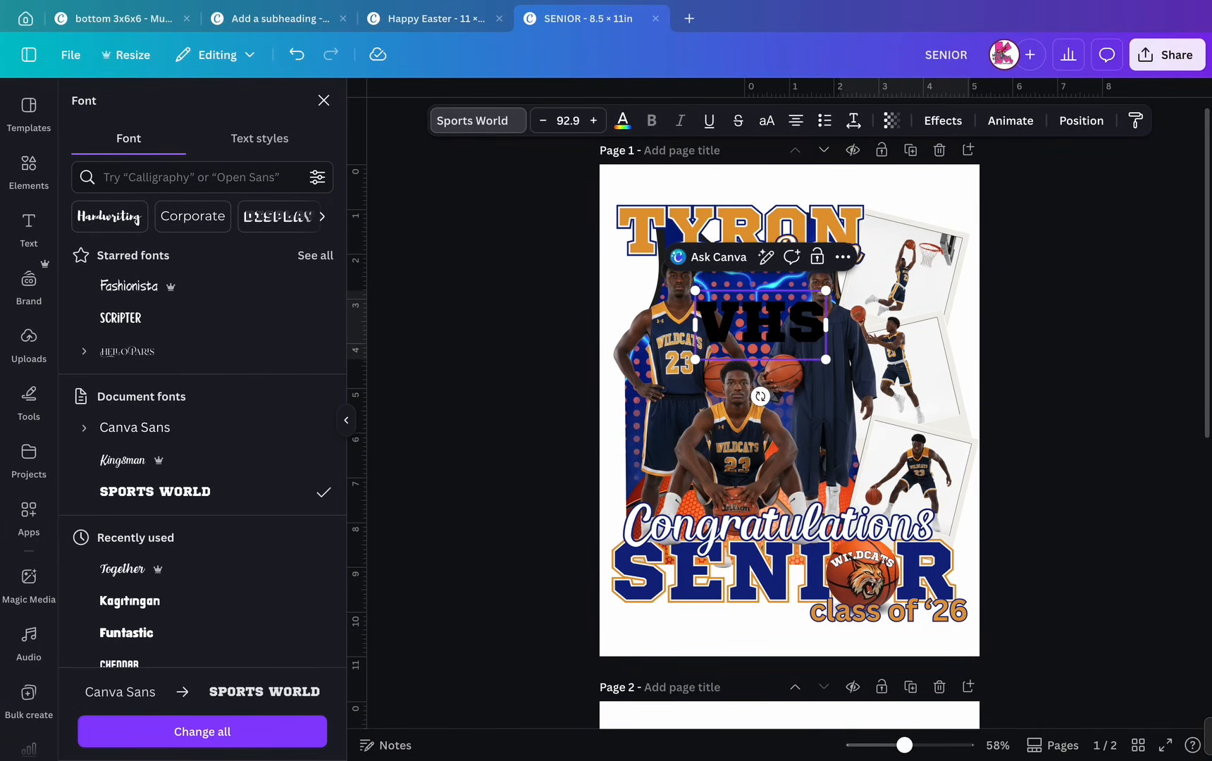
click(1057, 366)
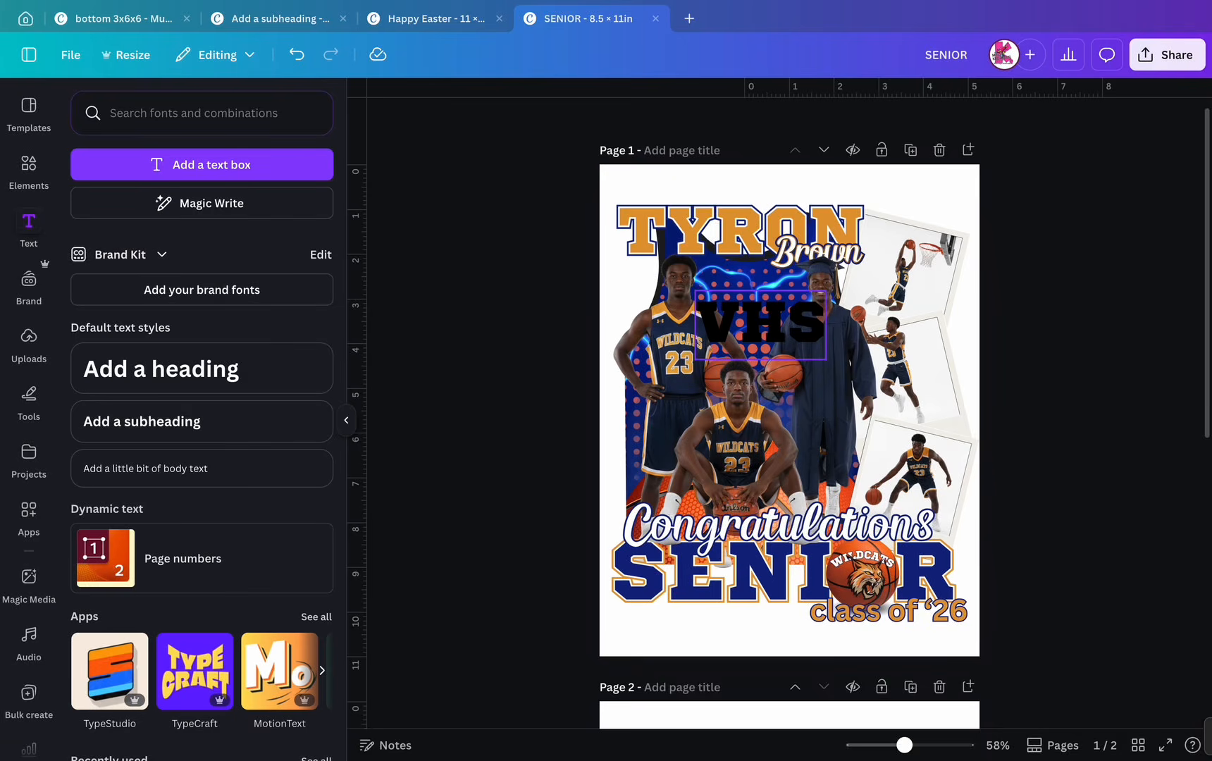
drag(761, 324, 747, 317)
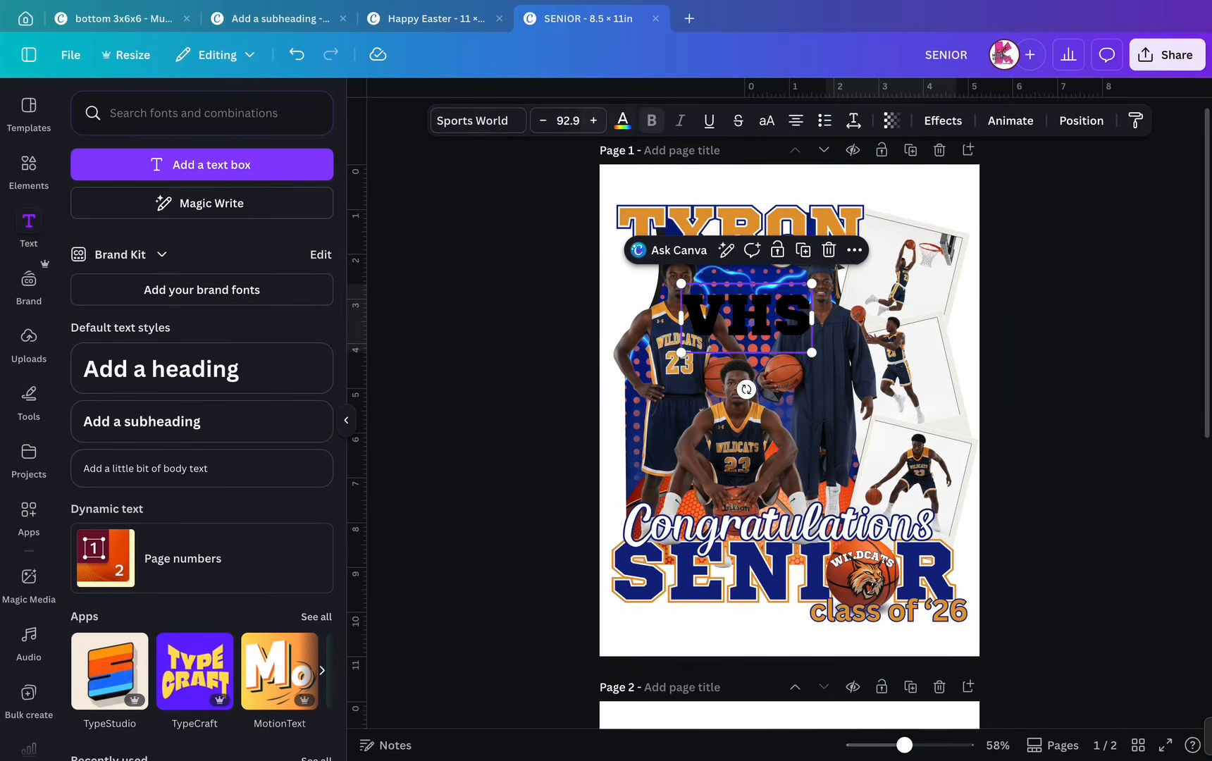
- Make the VHS text white with an orange Outline effect
click(622, 121)
click(86, 257)
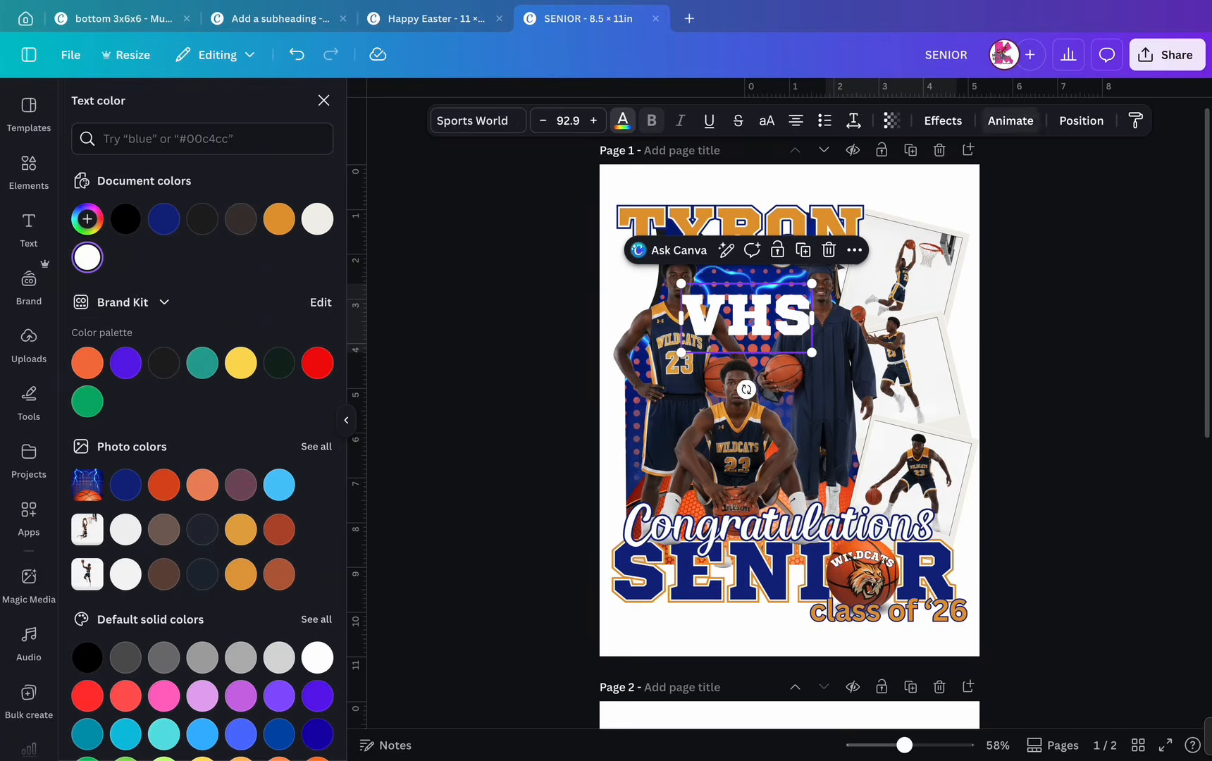
click(943, 120)
click(292, 301)
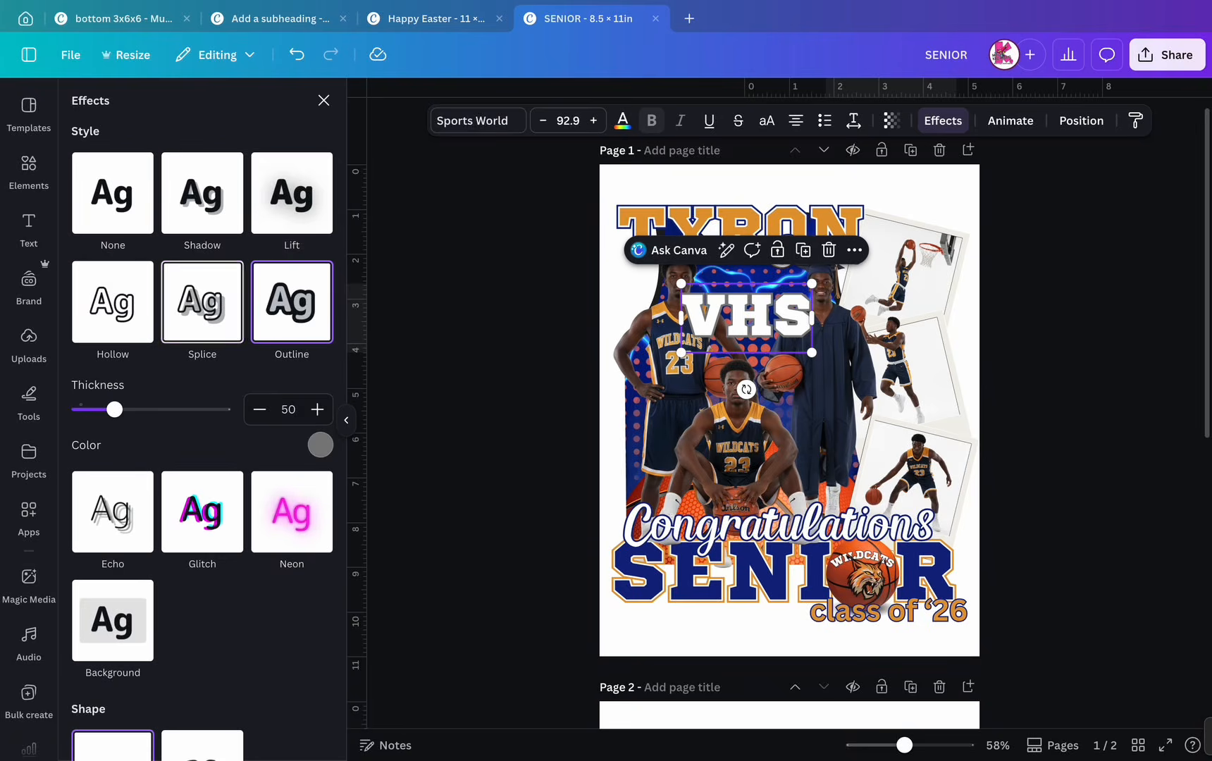
click(321, 444)
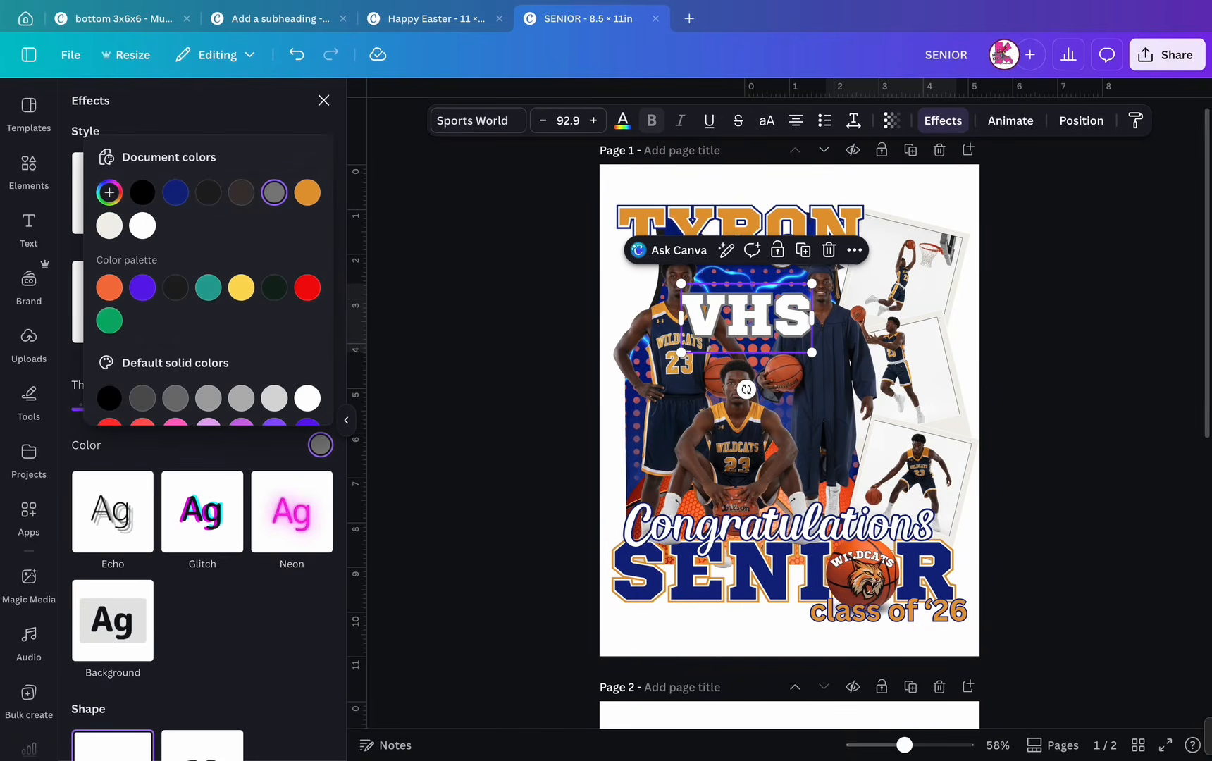
click(307, 192)
- Move the VHS layer behind the player photos and nudge it slightly higher
click(1080, 121)
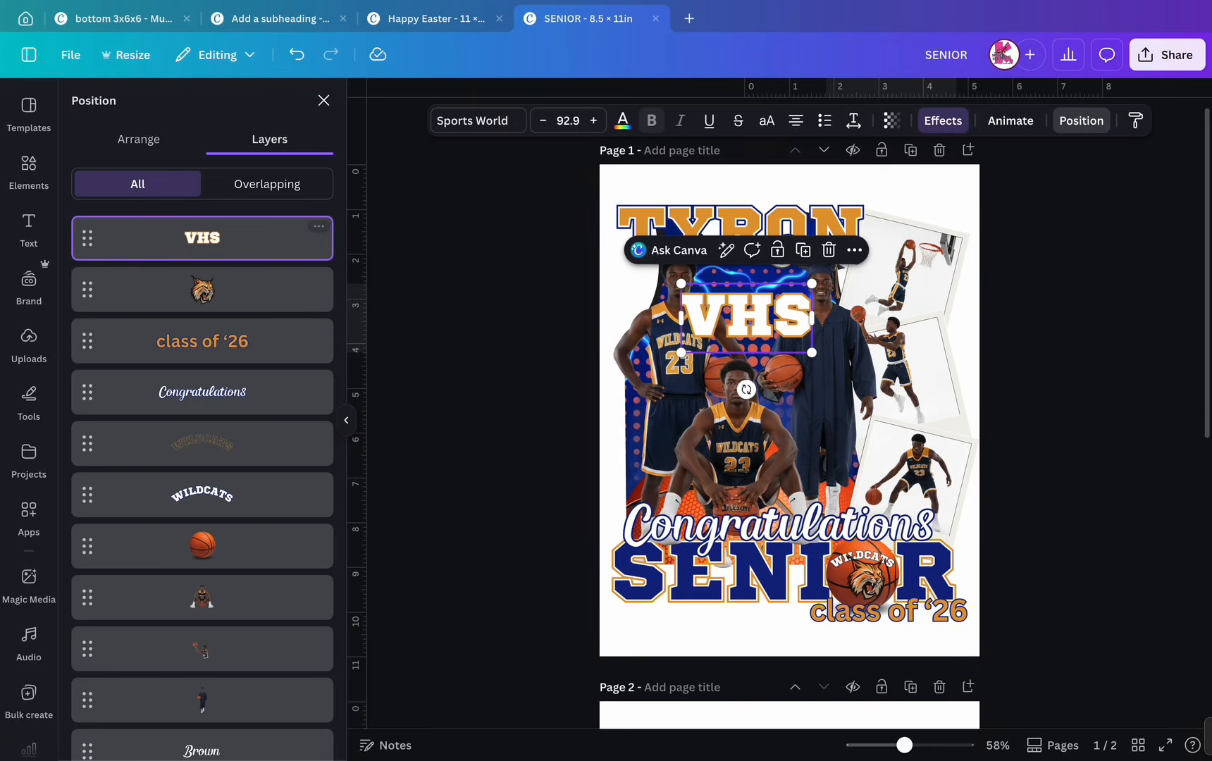
drag(202, 238, 204, 626)
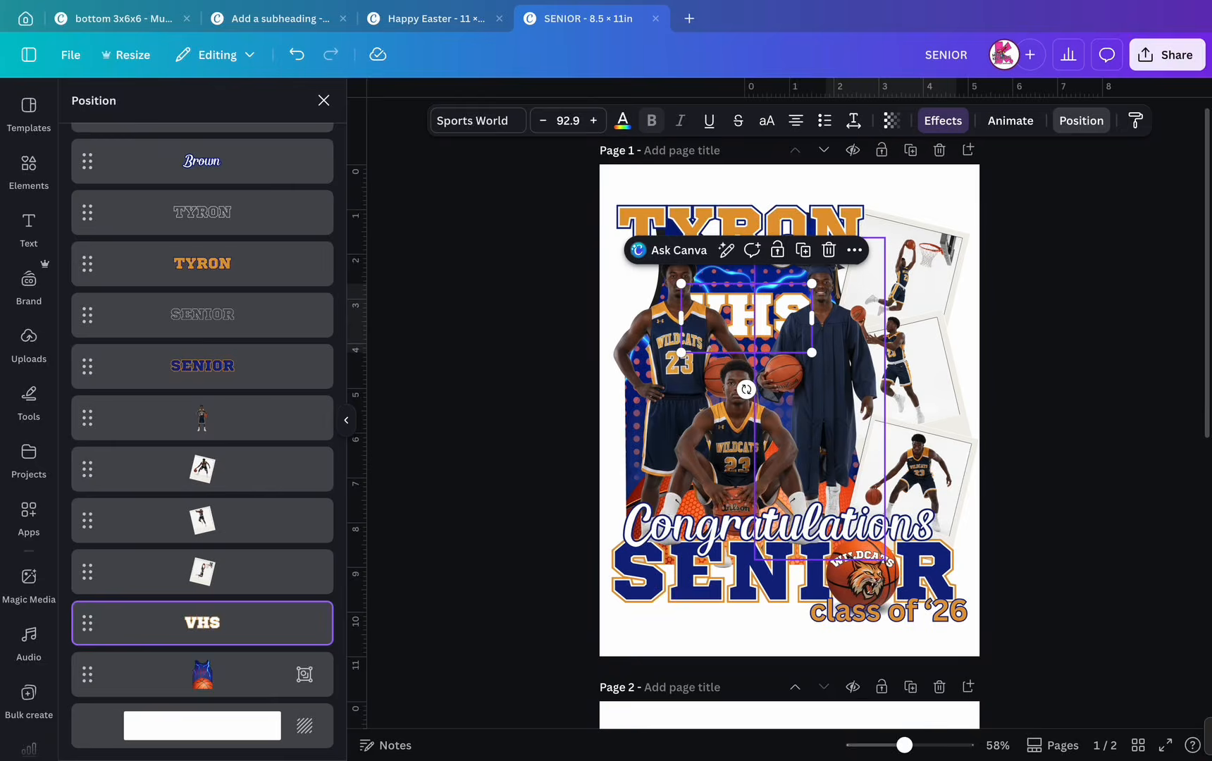
scroll(789, 319, up, 3)
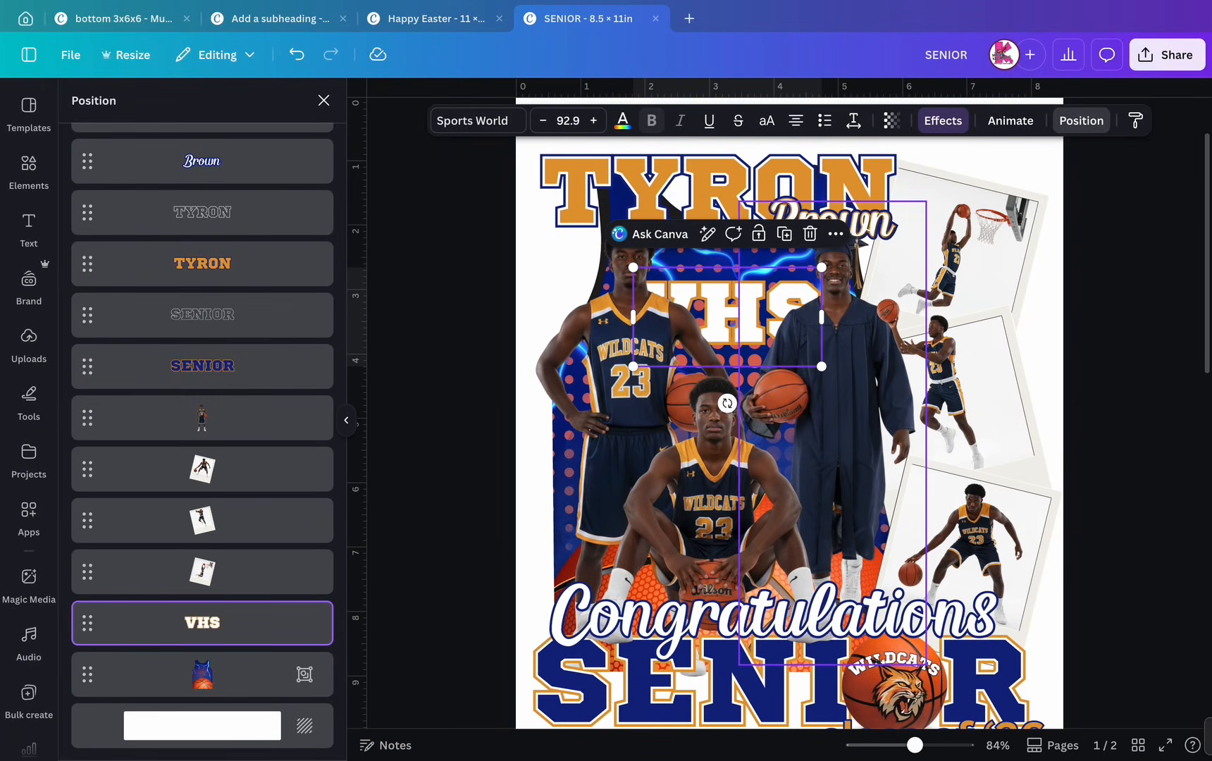
drag(779, 317, 778, 306)
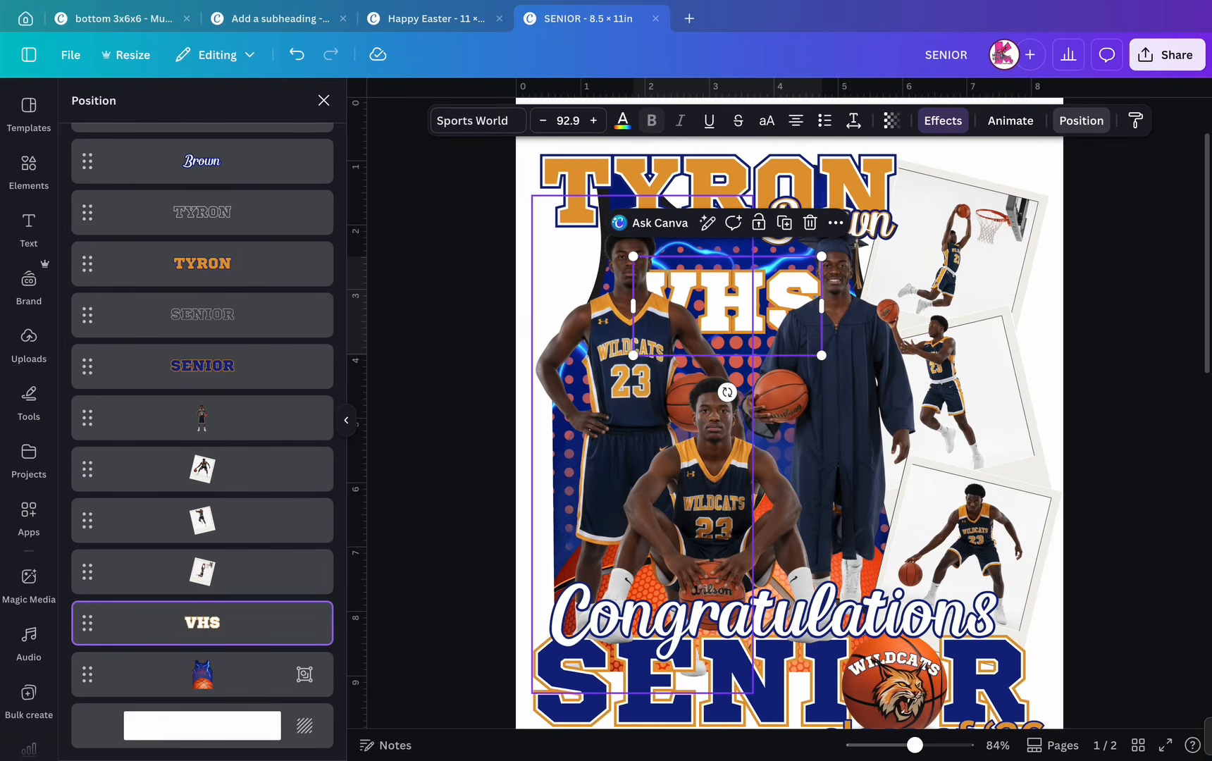
click(323, 100)
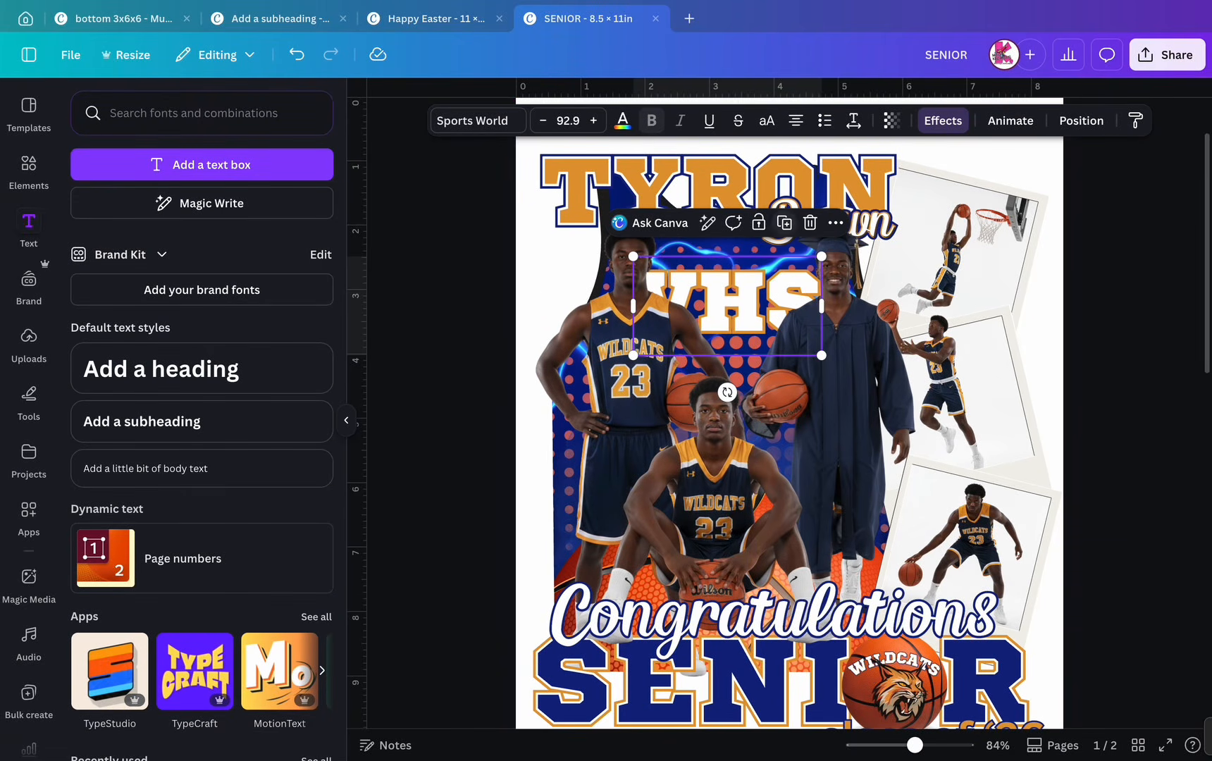
- Duplicate VHS and make the copy navy Hollow text at thickness 33
click(784, 222)
click(942, 120)
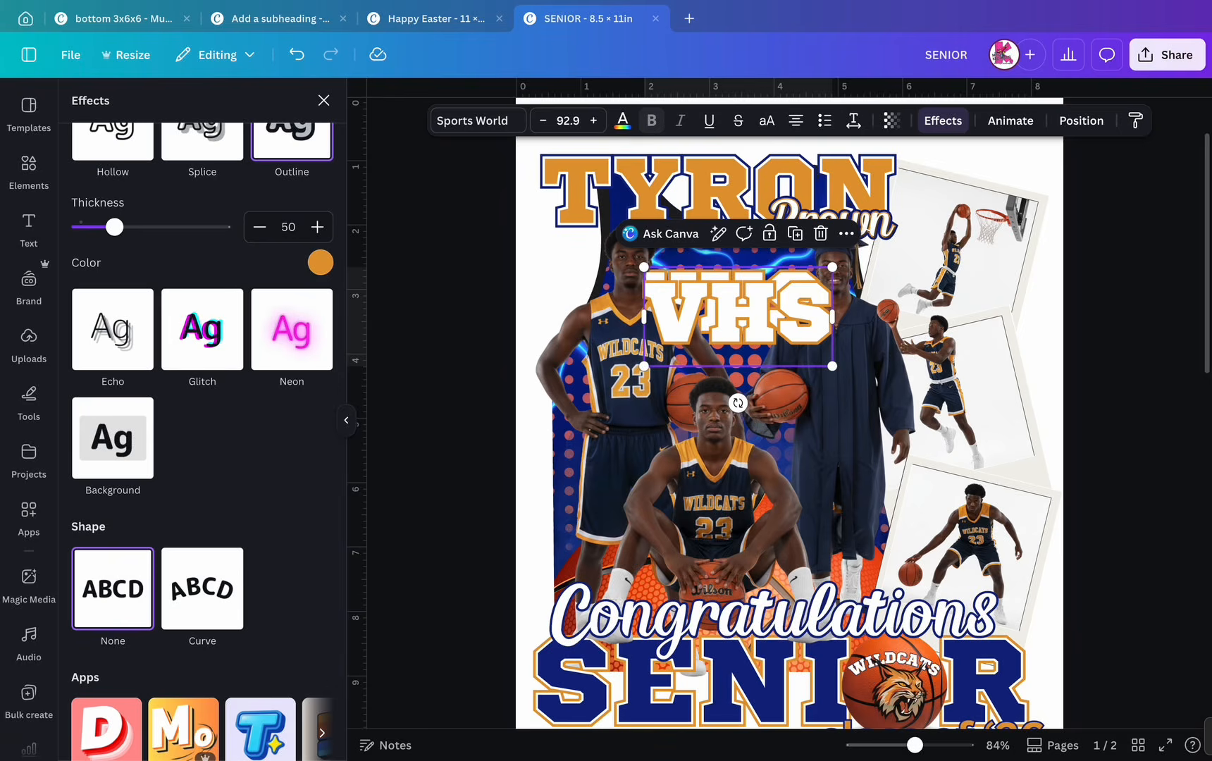
click(113, 141)
click(622, 120)
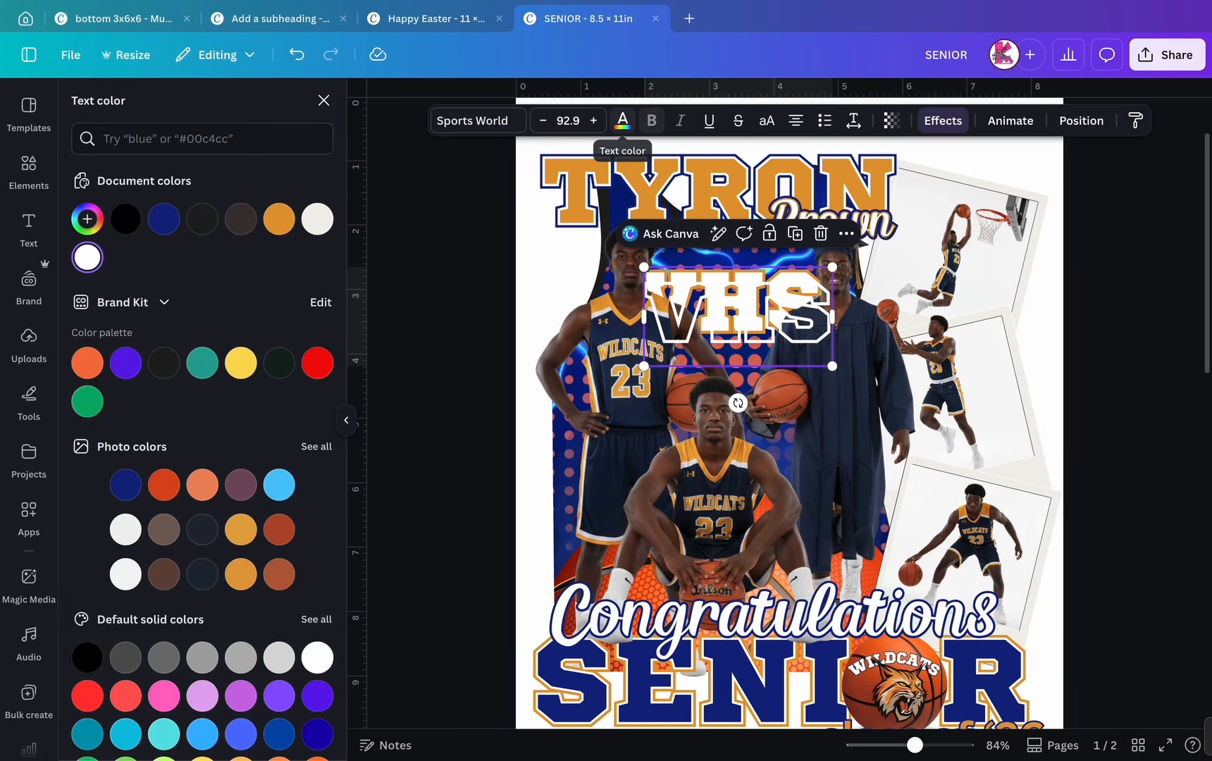
click(164, 219)
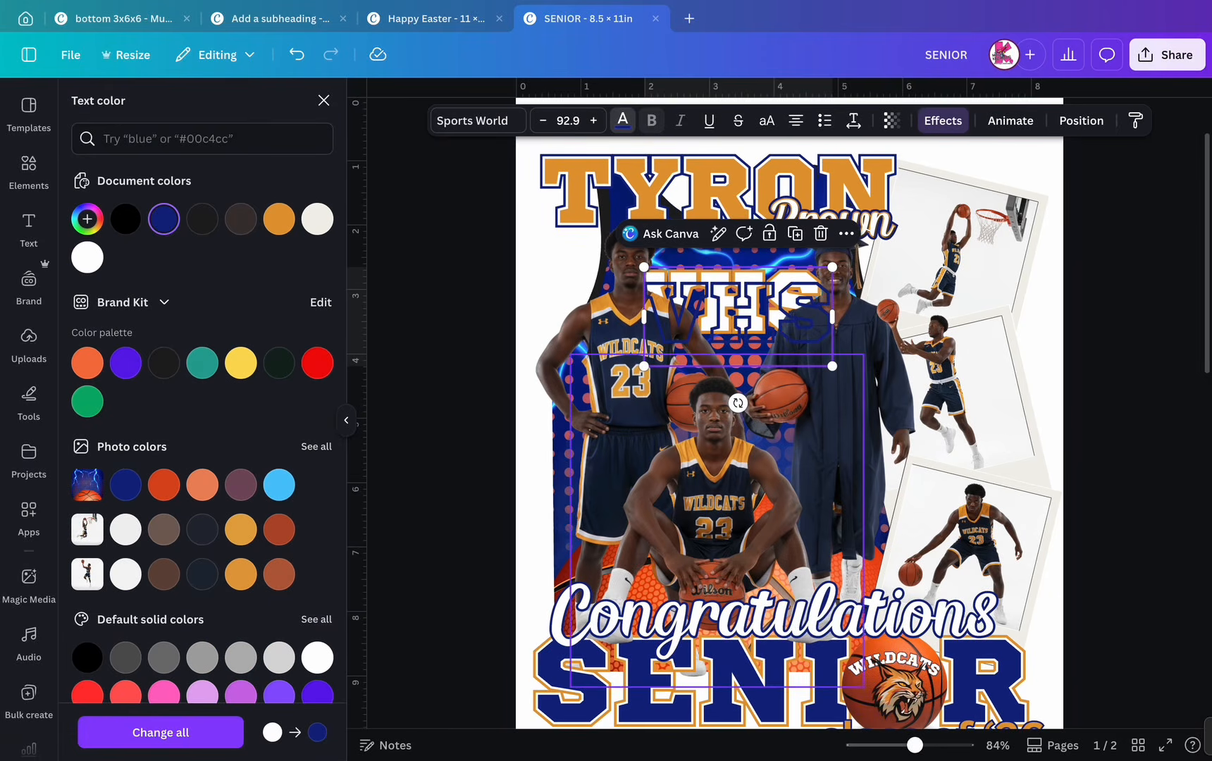
click(943, 120)
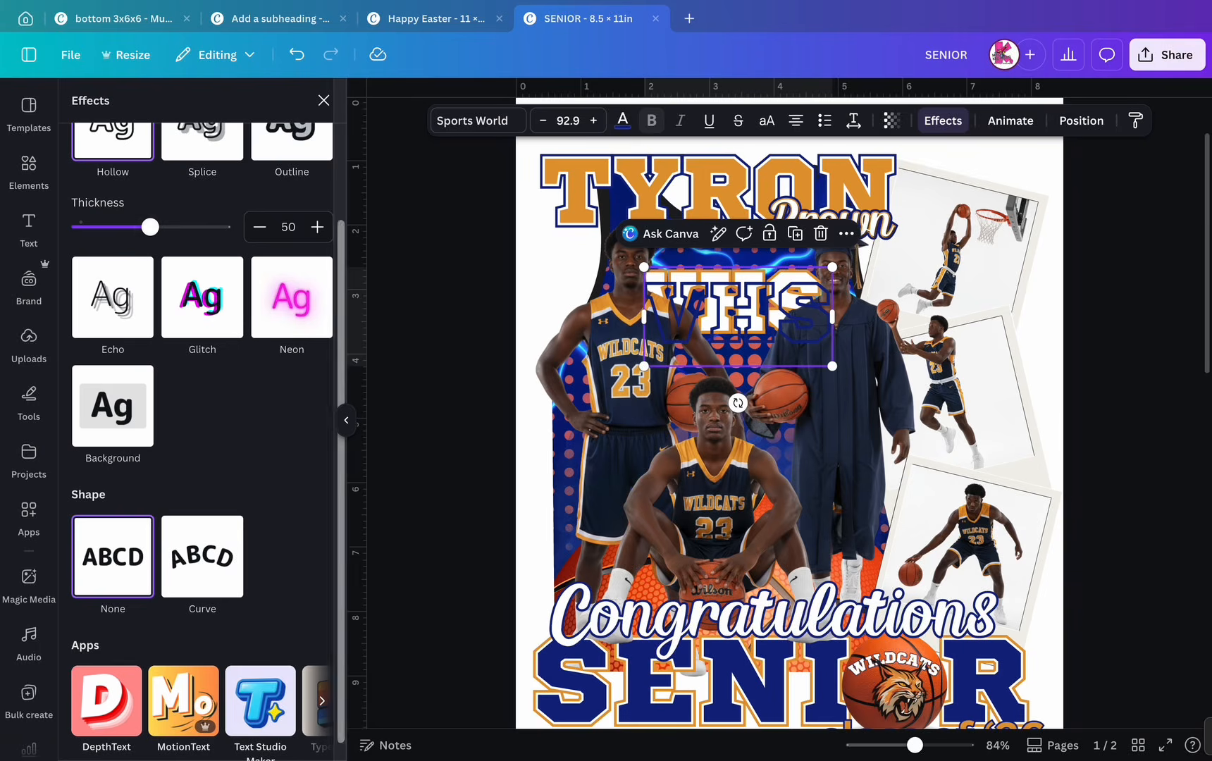
drag(150, 226, 127, 227)
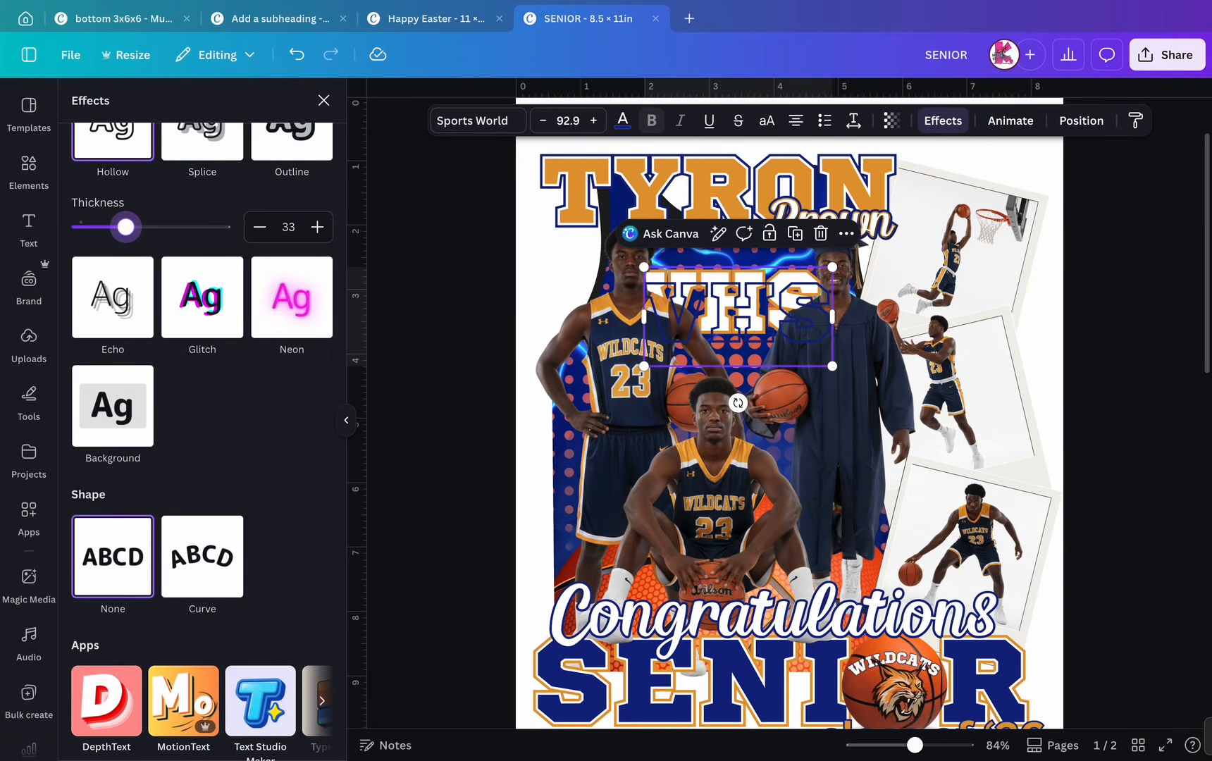
- Place the navy hollow copy over the white VHS and layer it behind the players
drag(737, 312, 727, 301)
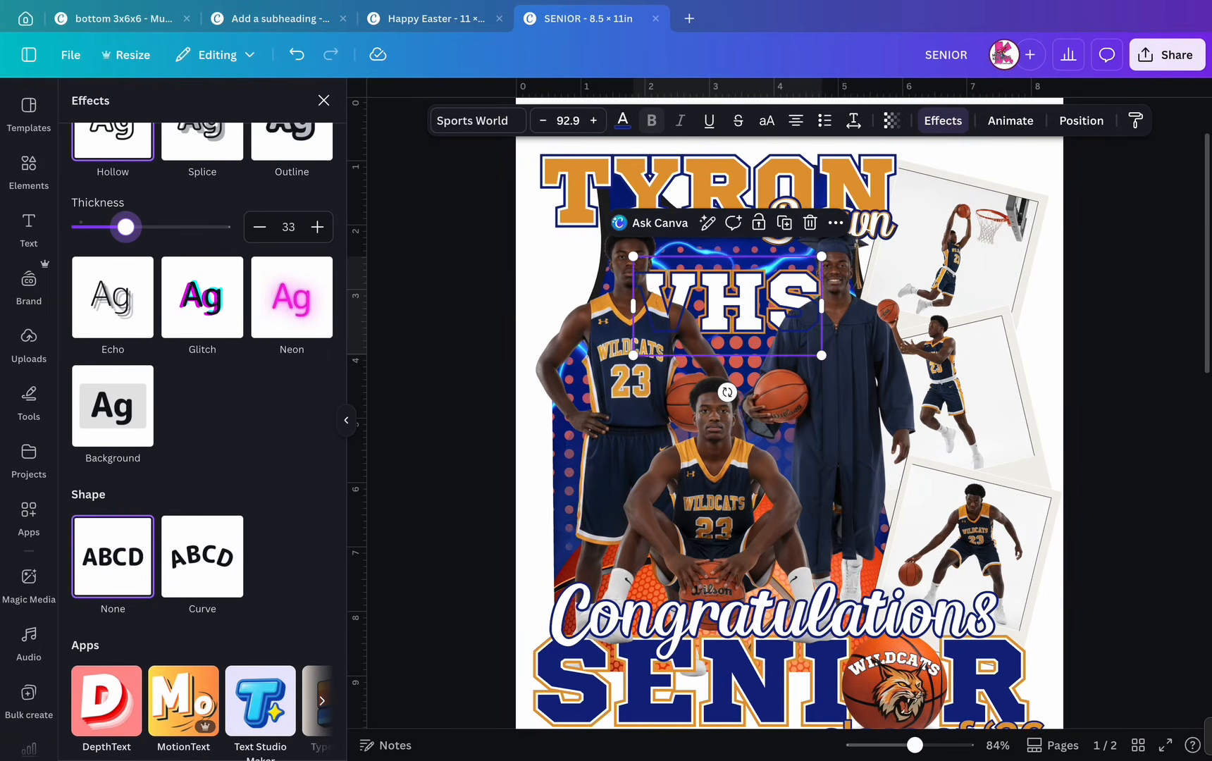
click(1081, 120)
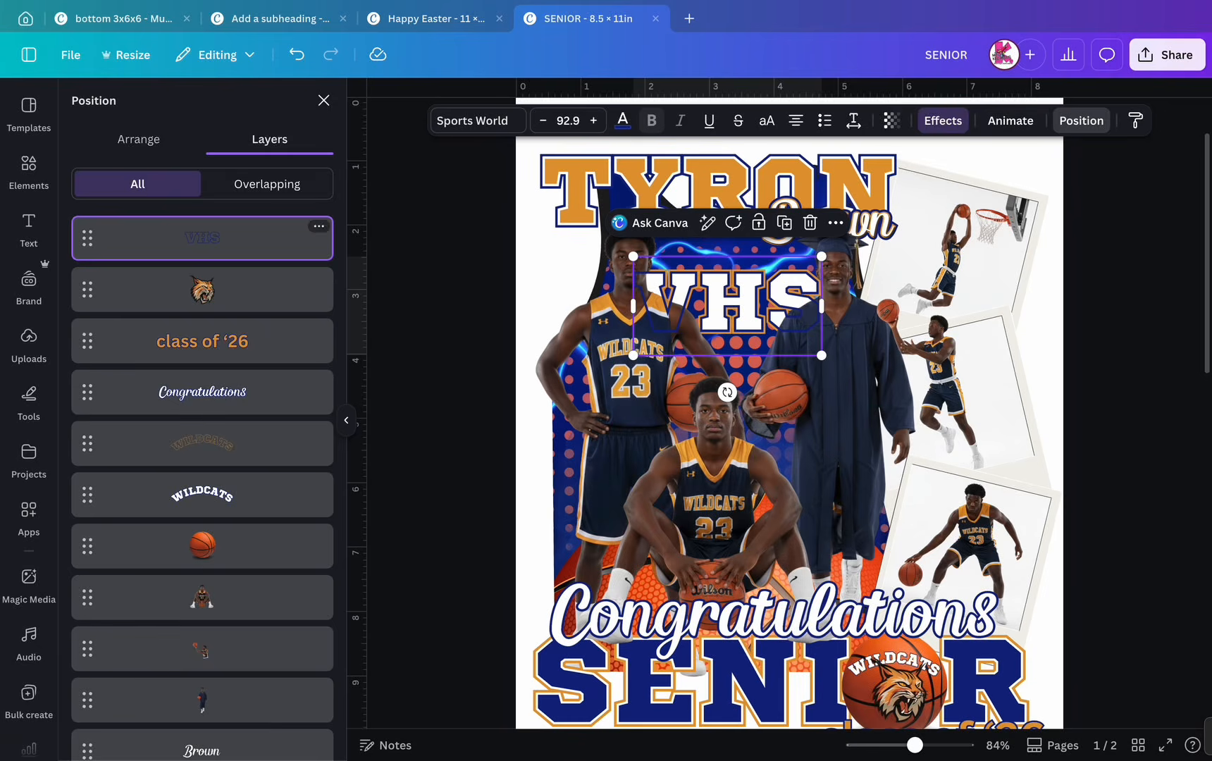
drag(202, 238, 205, 572)
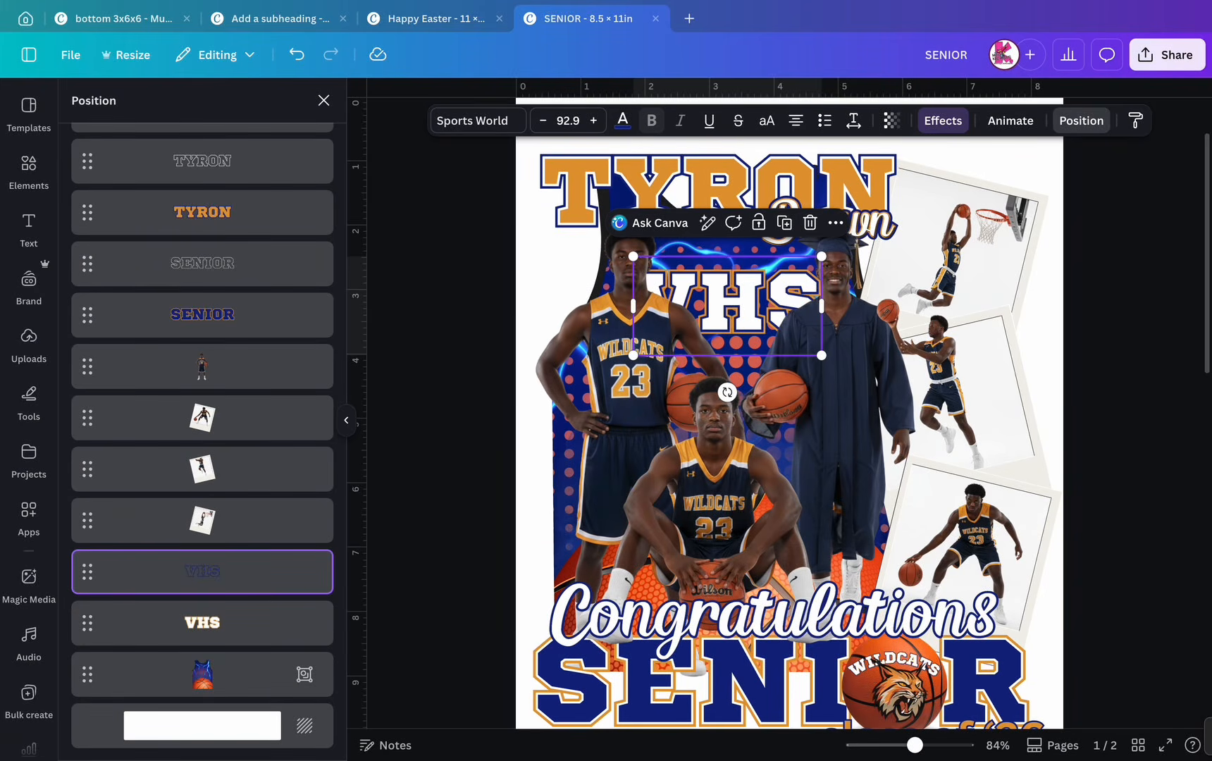
click(324, 101)
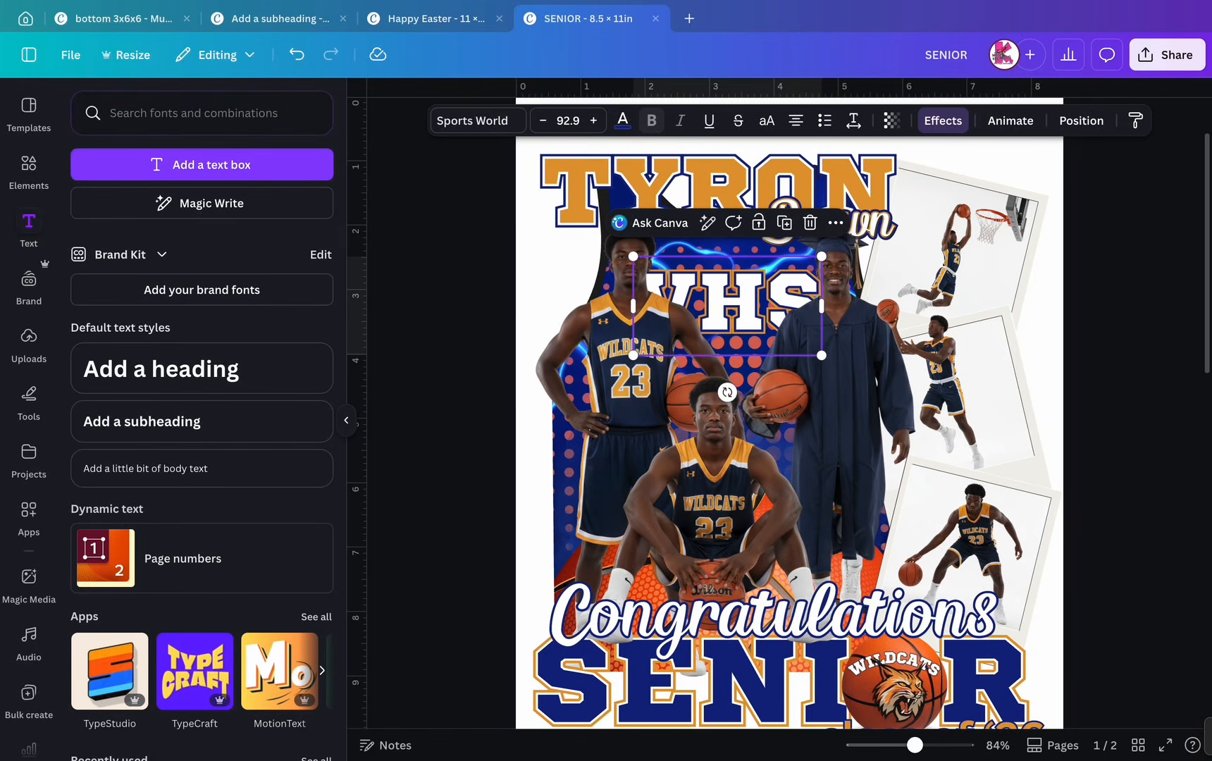
scroll(972, 416, down, 3)
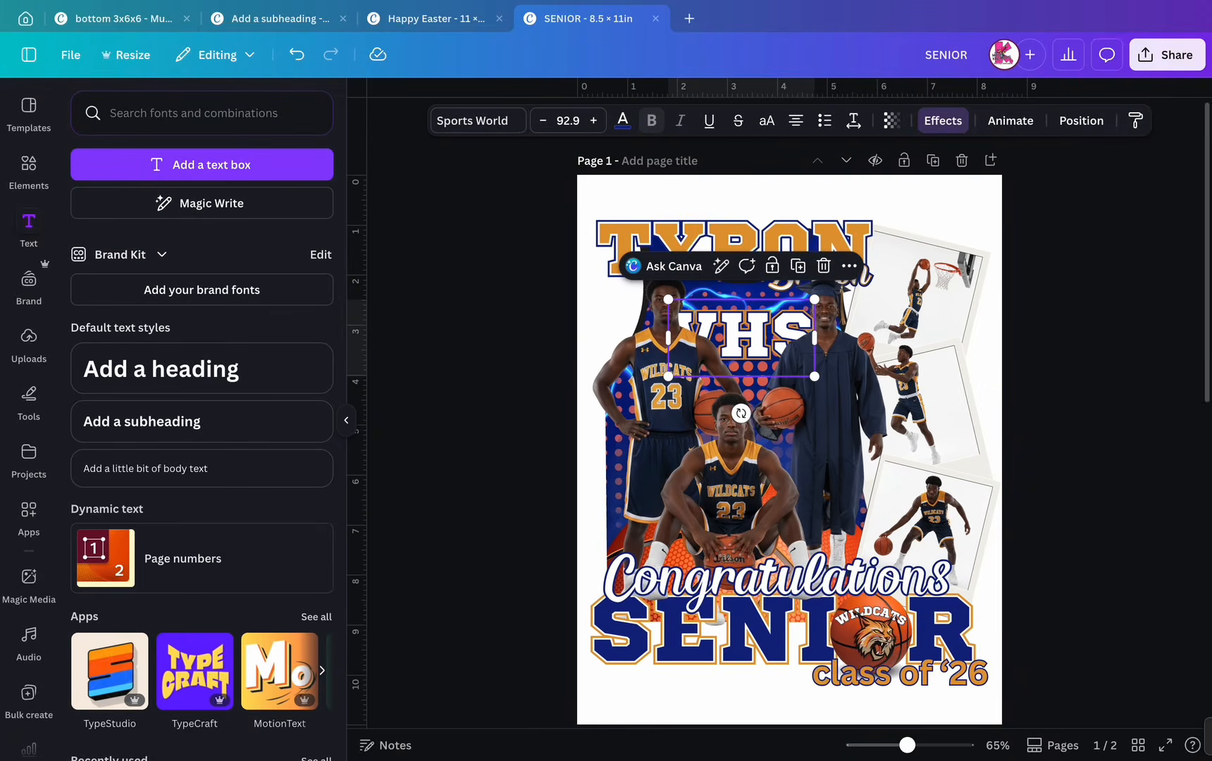
key(Escape)
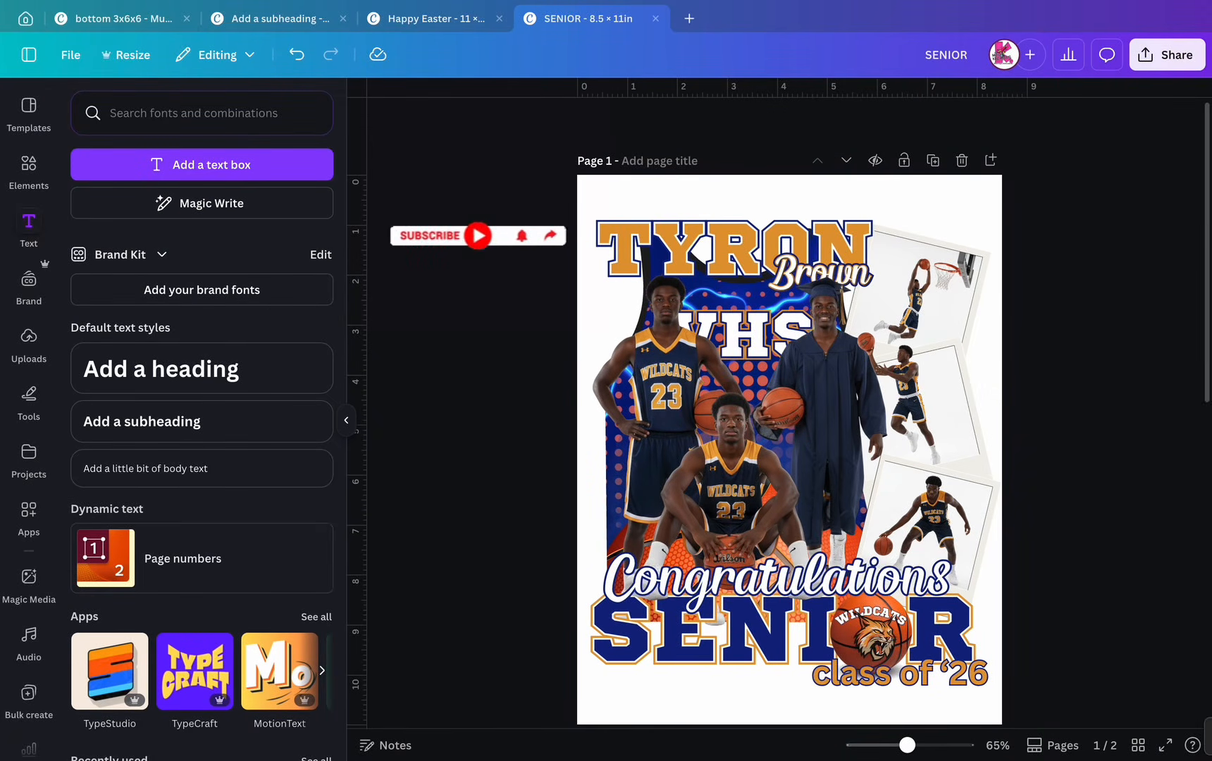
click(680, 248)
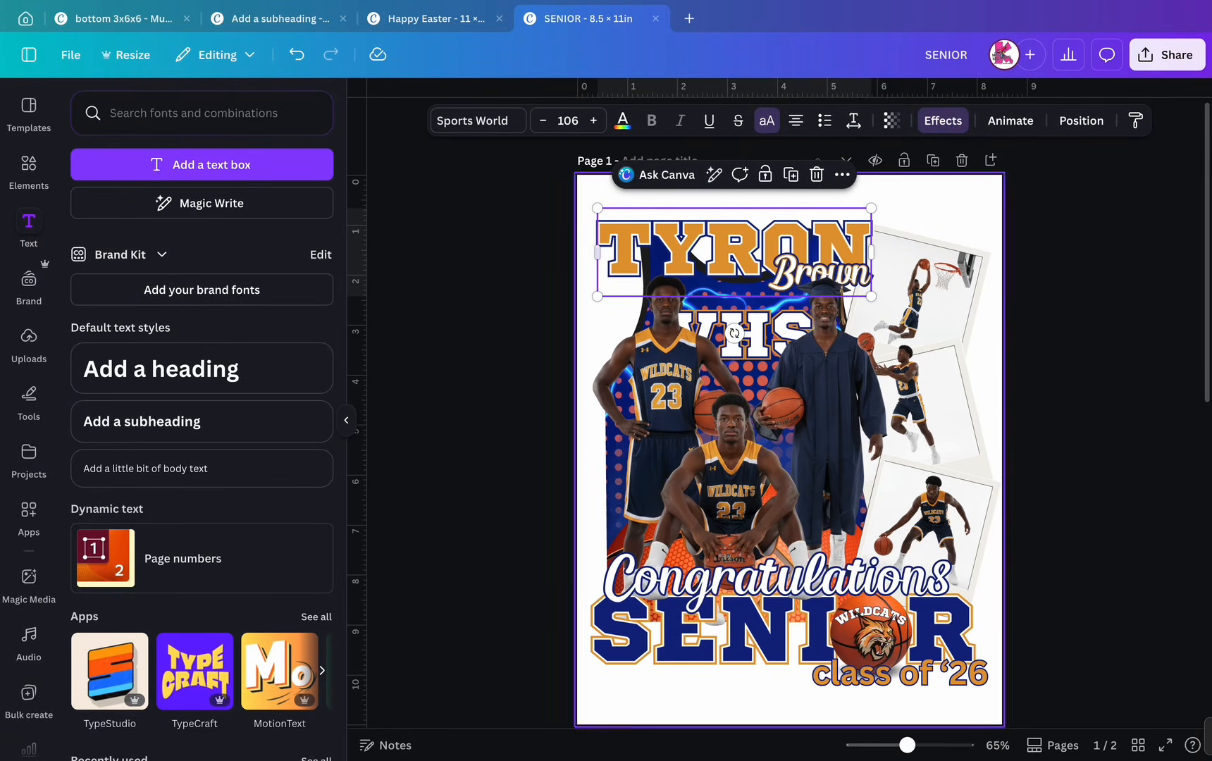
drag(597, 252, 537, 252)
drag(704, 251, 735, 251)
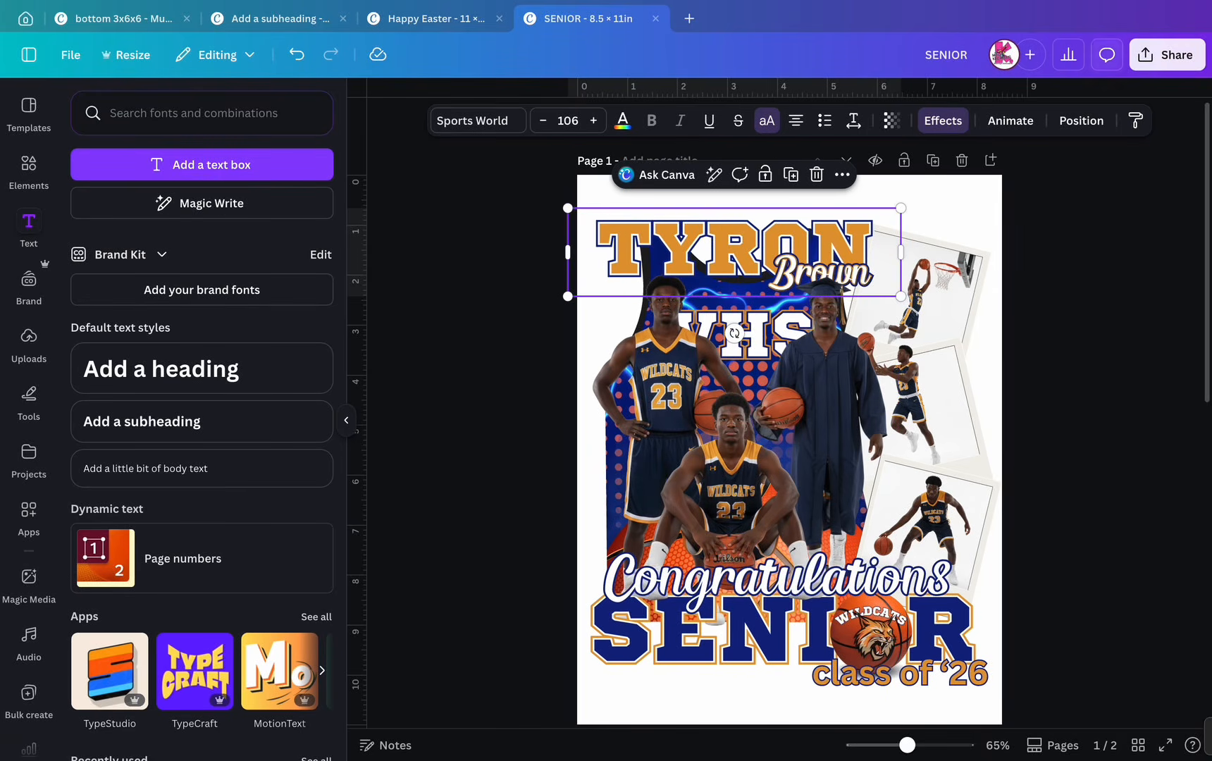
click(1080, 120)
scroll(202, 493, down, 5)
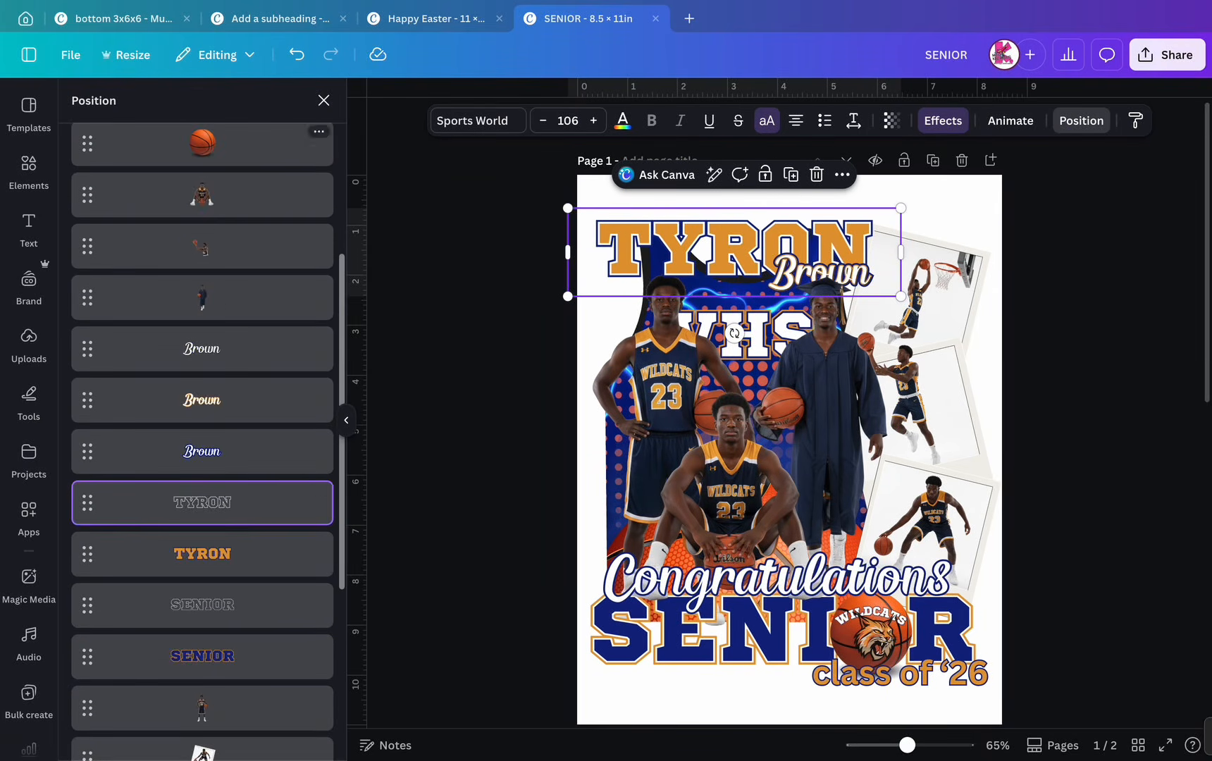
click(233, 553)
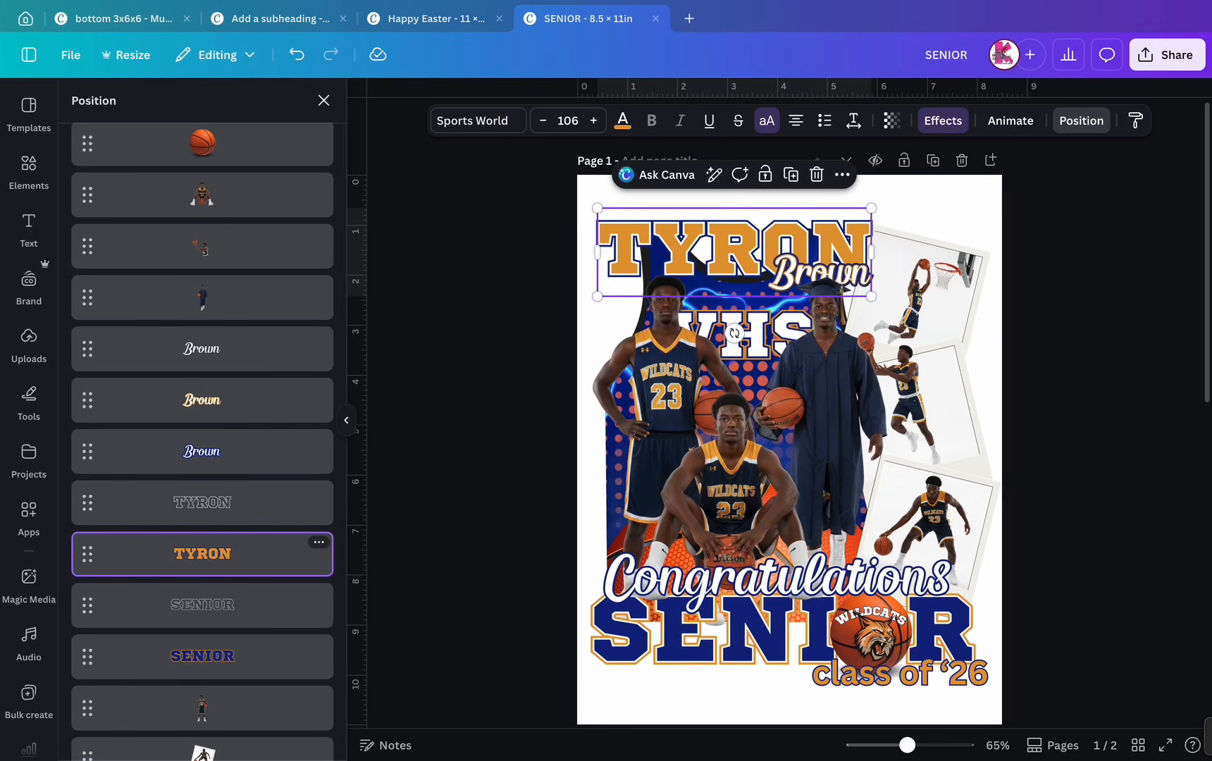
drag(598, 251, 567, 251)
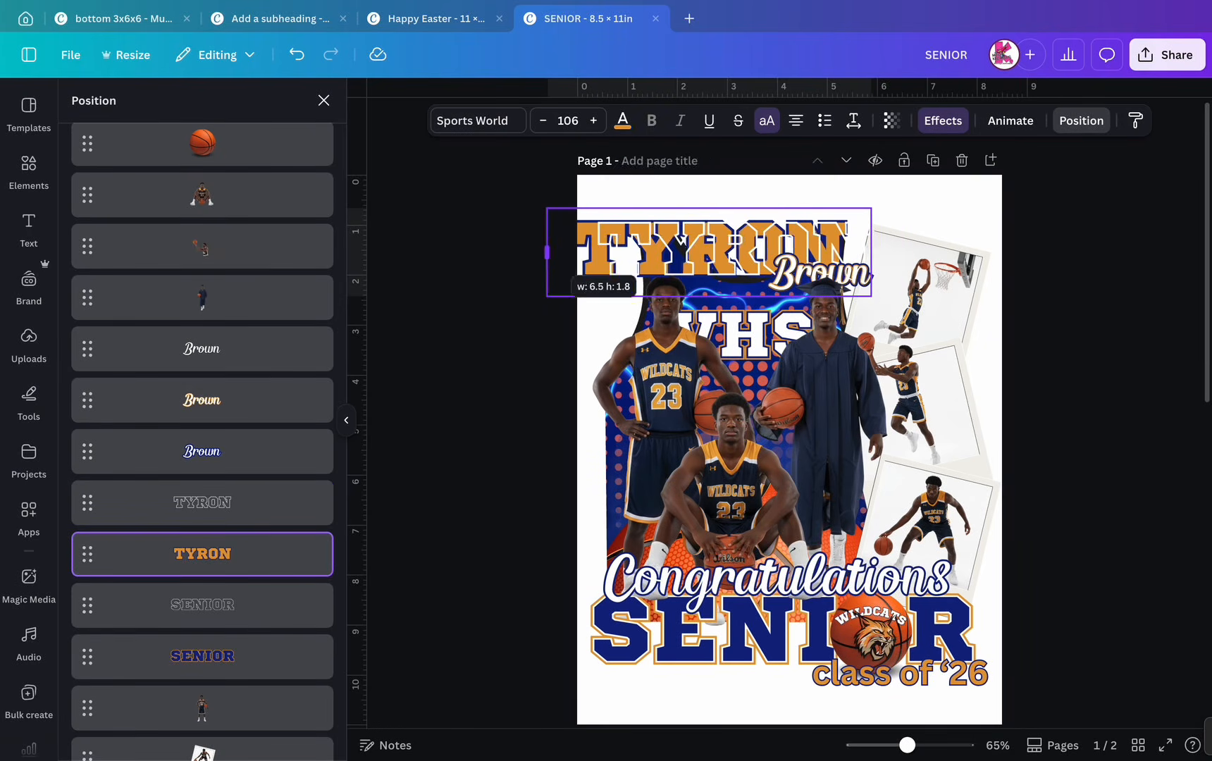
drag(687, 243, 754, 251)
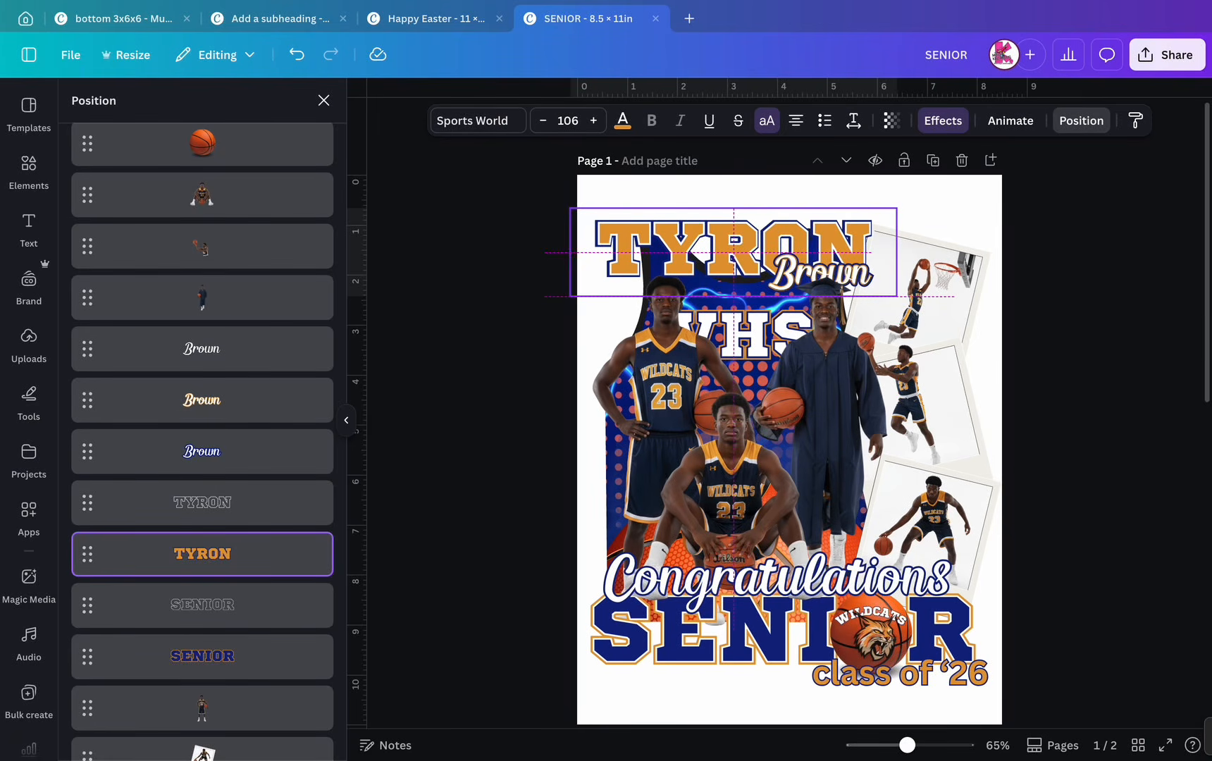
drag(754, 251, 756, 251)
click(324, 100)
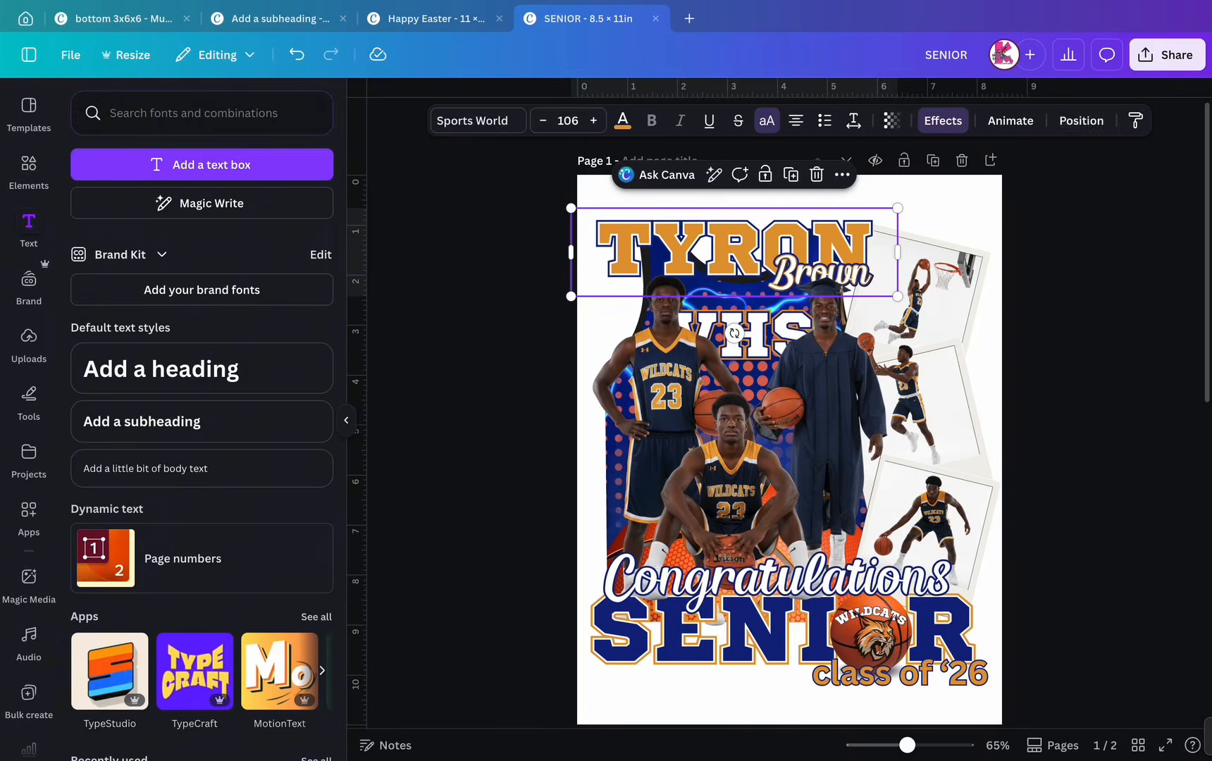
key(Escape)
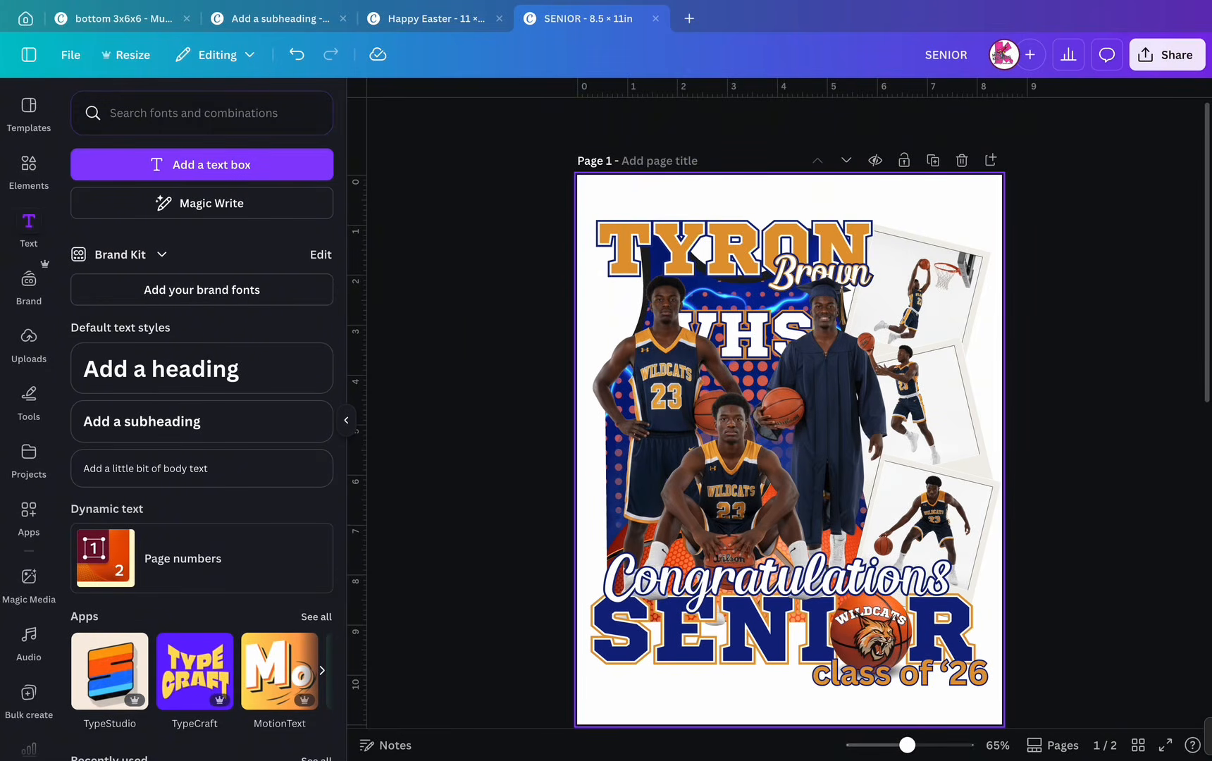
- Check the poster's download settings under Share, then close them
scroll(789, 414, down, 2)
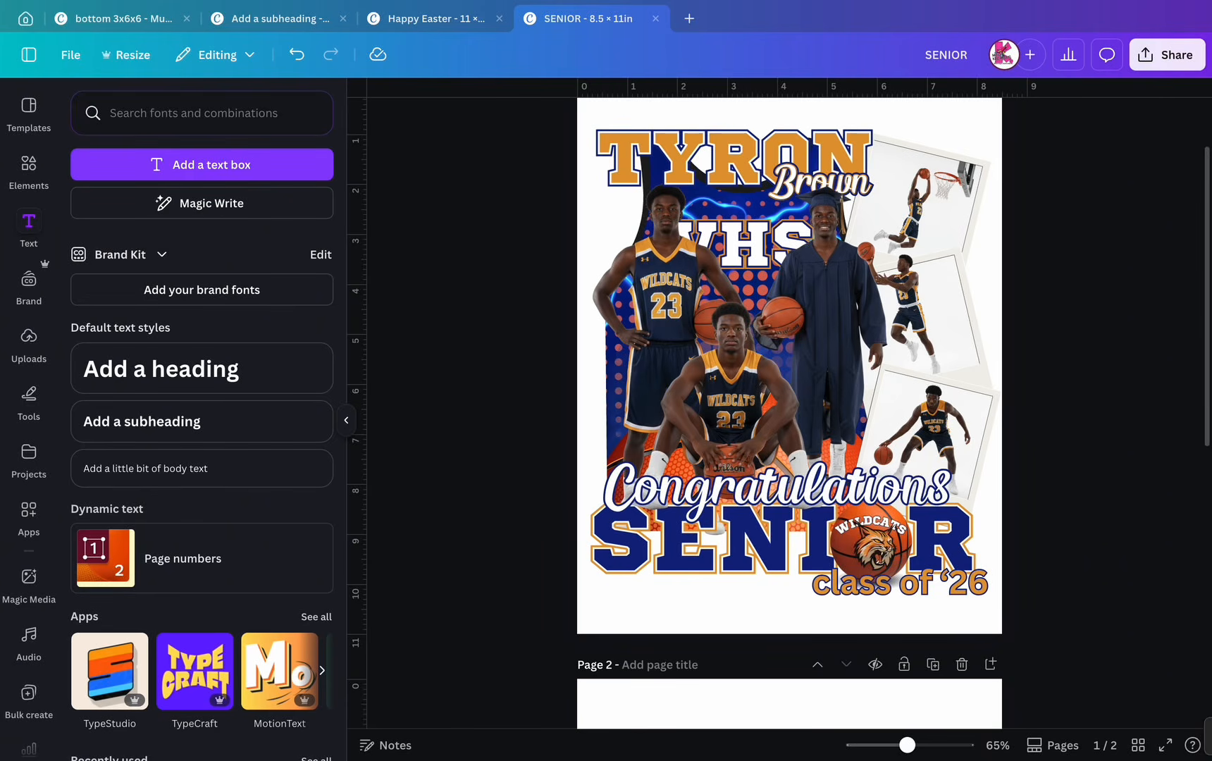
click(1167, 54)
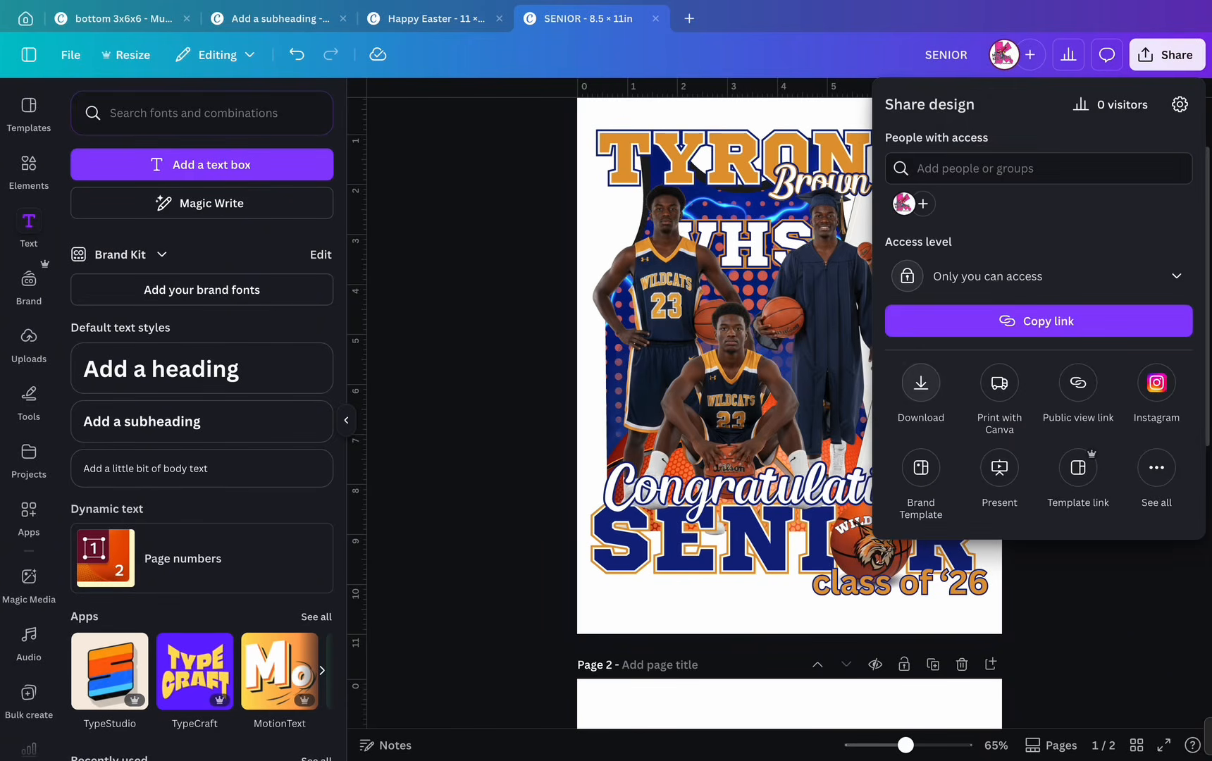
click(921, 383)
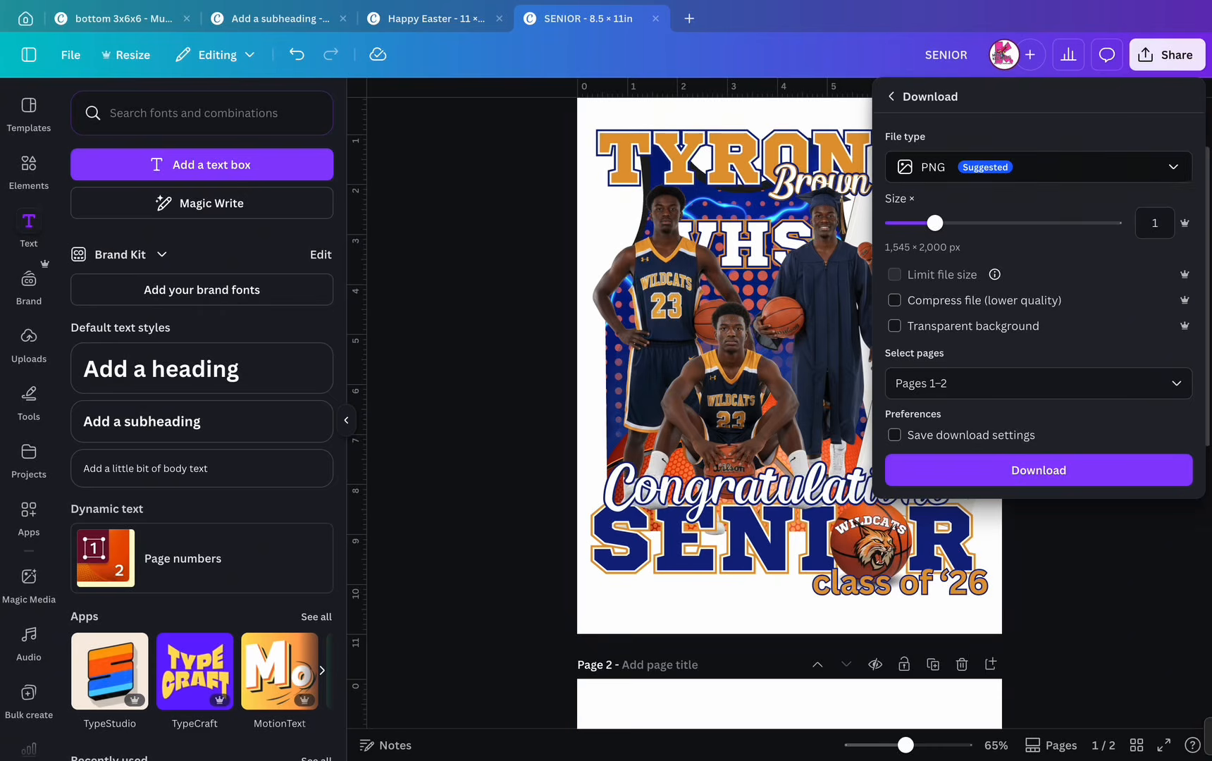
click(493, 317)
- Give the seated player photo a Glow shadow
click(733, 395)
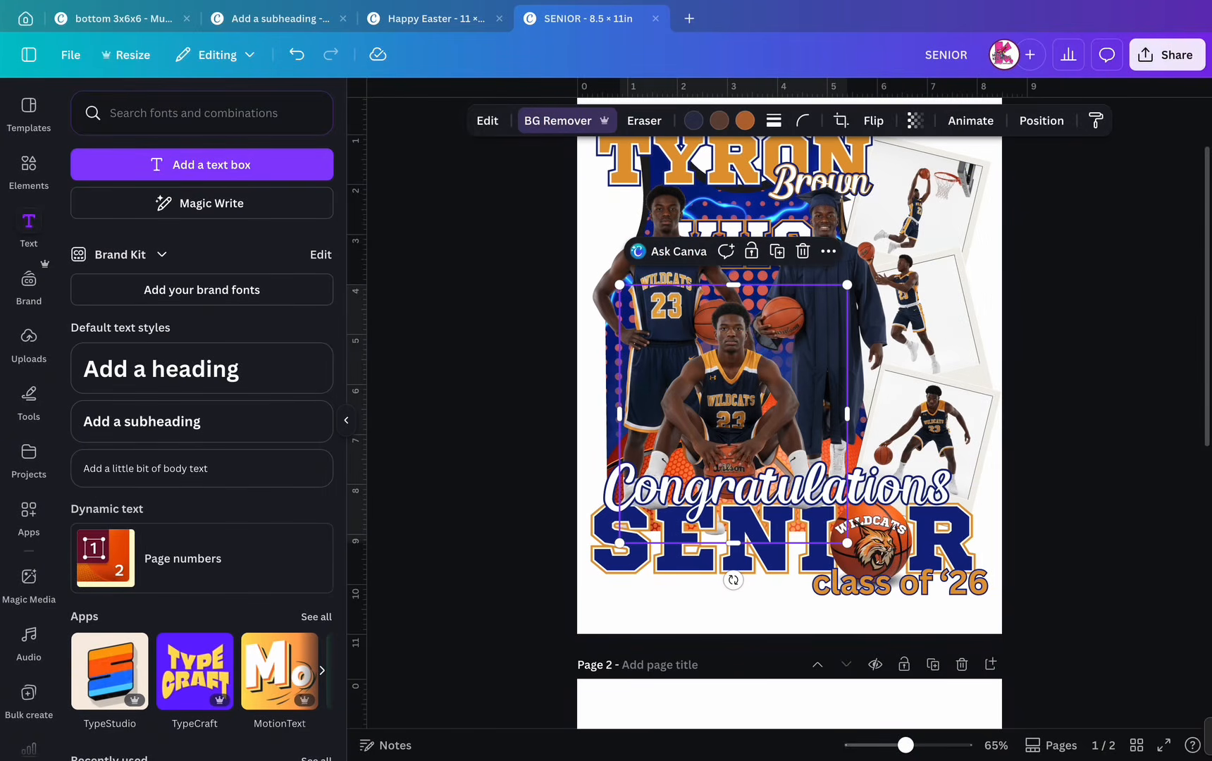
click(486, 120)
click(106, 613)
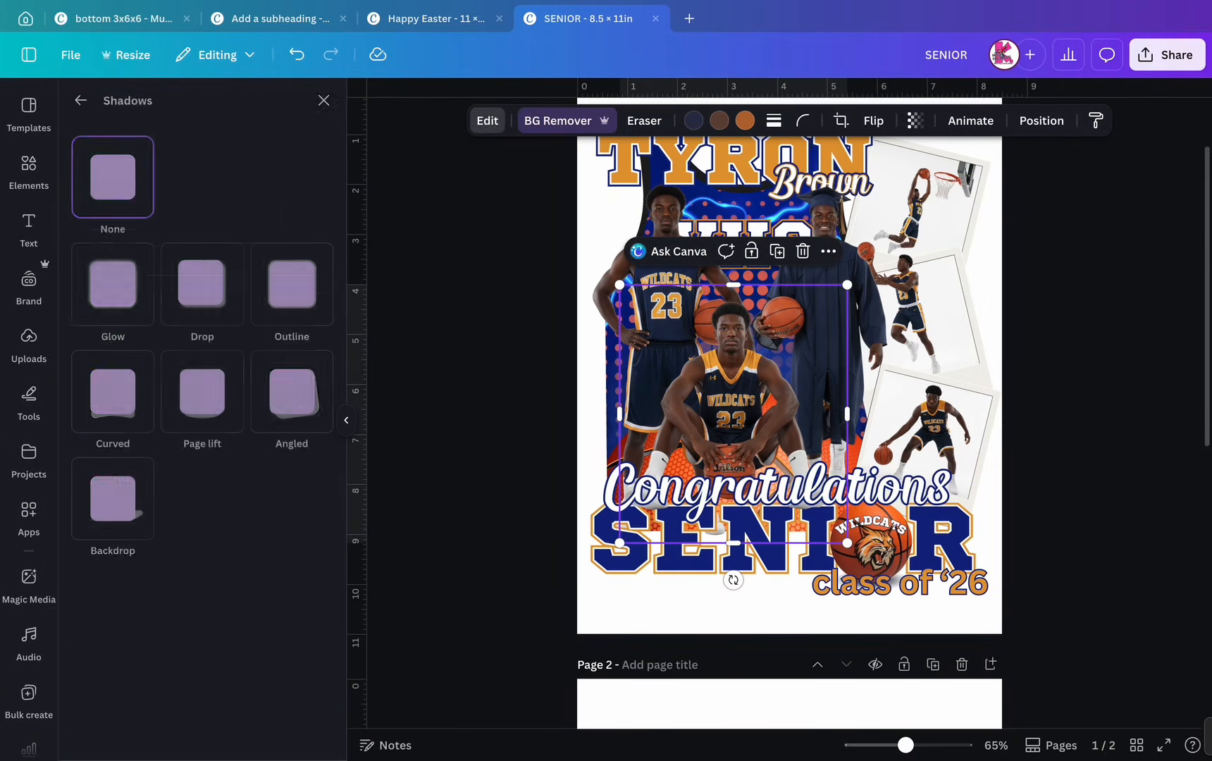
click(113, 284)
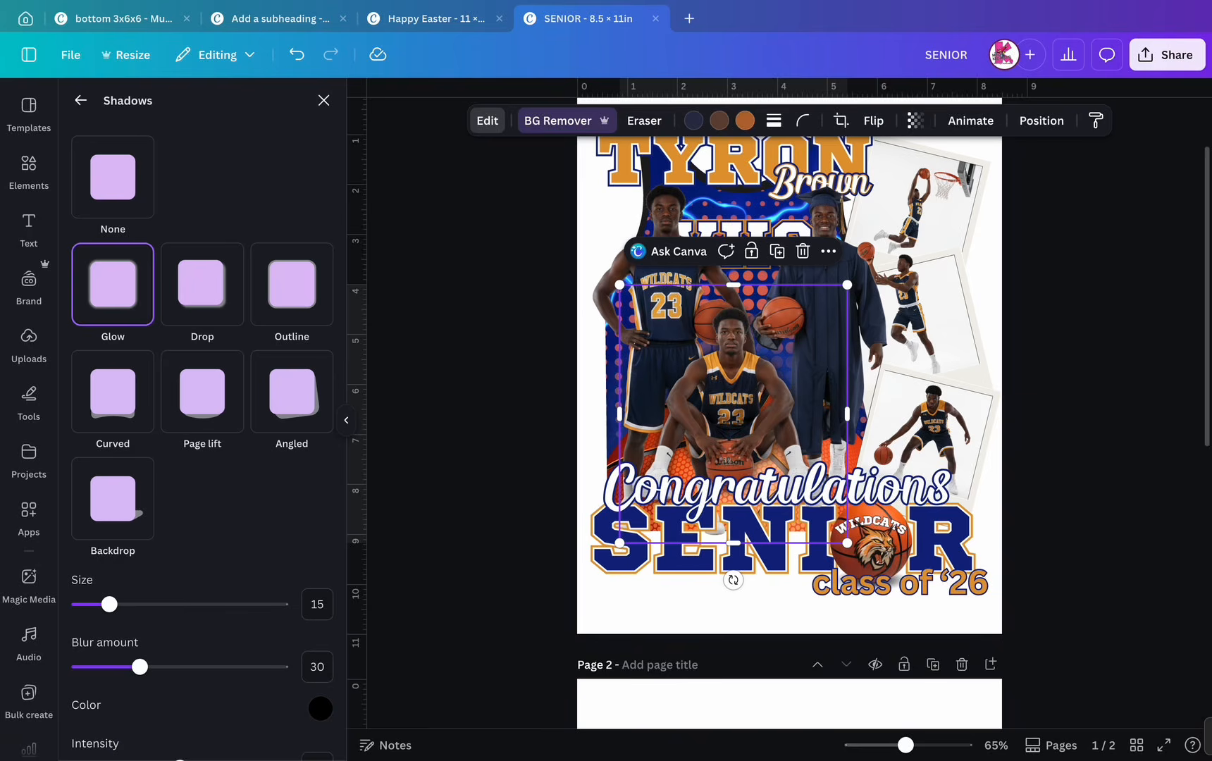
- Enlarge the seated player photo slightly and settle it a little left
drag(847, 542, 872, 569)
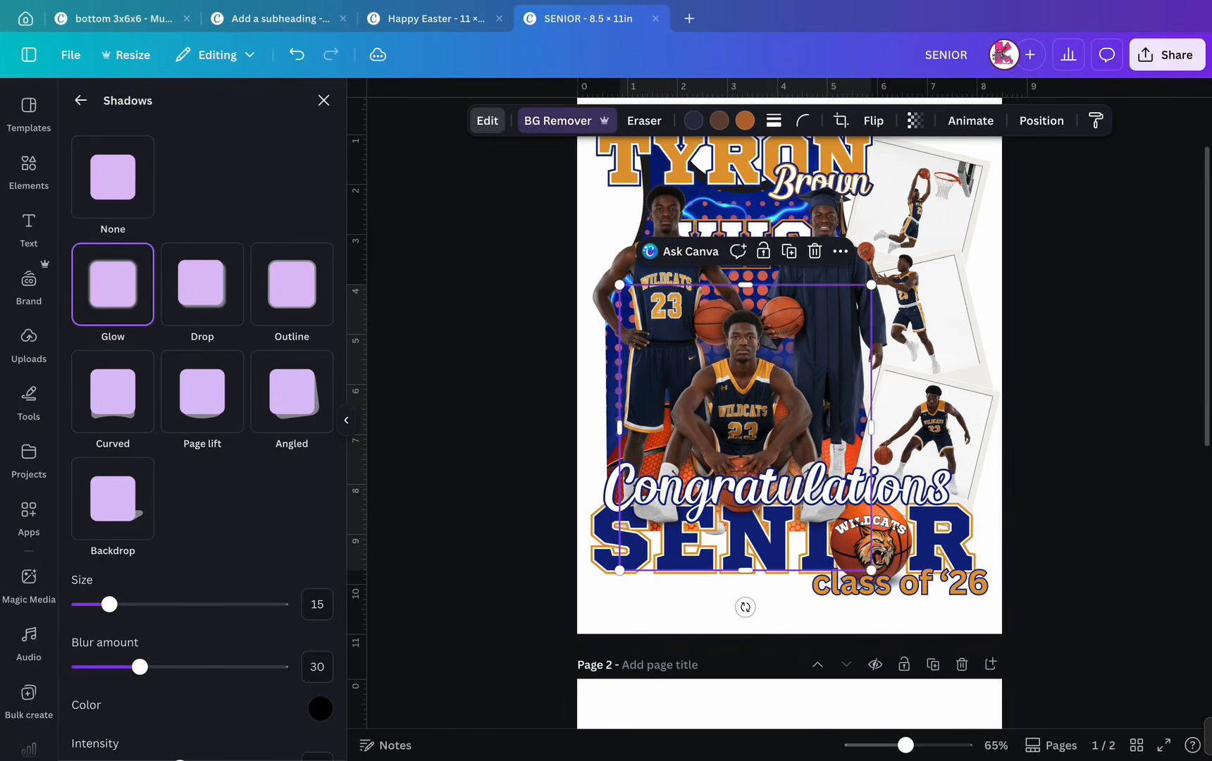
drag(744, 427, 734, 423)
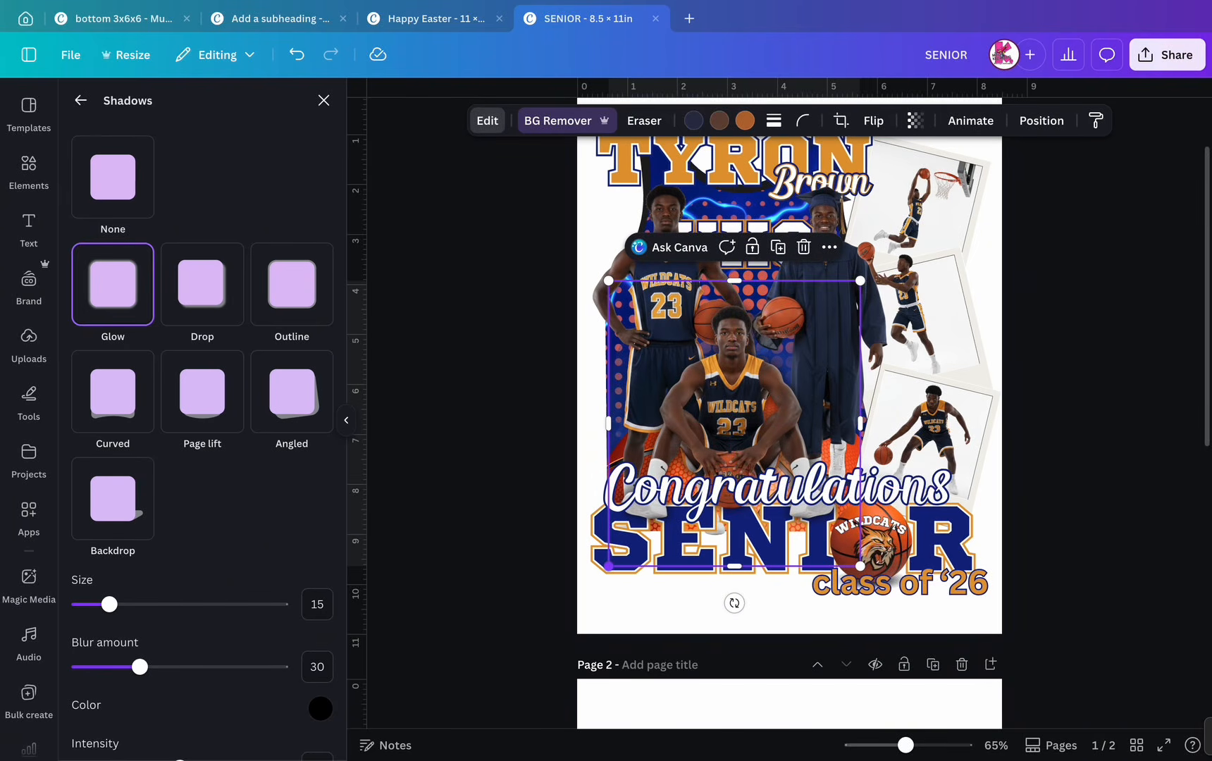
drag(734, 419, 730, 418)
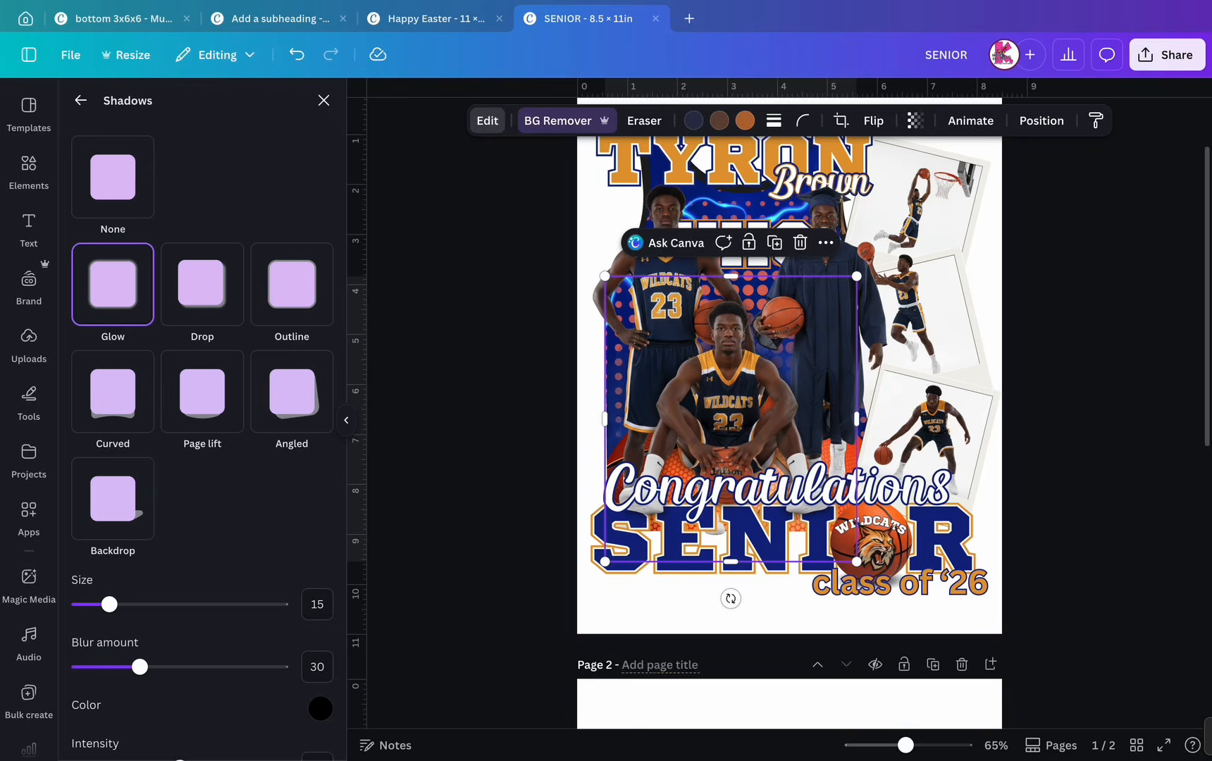
click(669, 613)
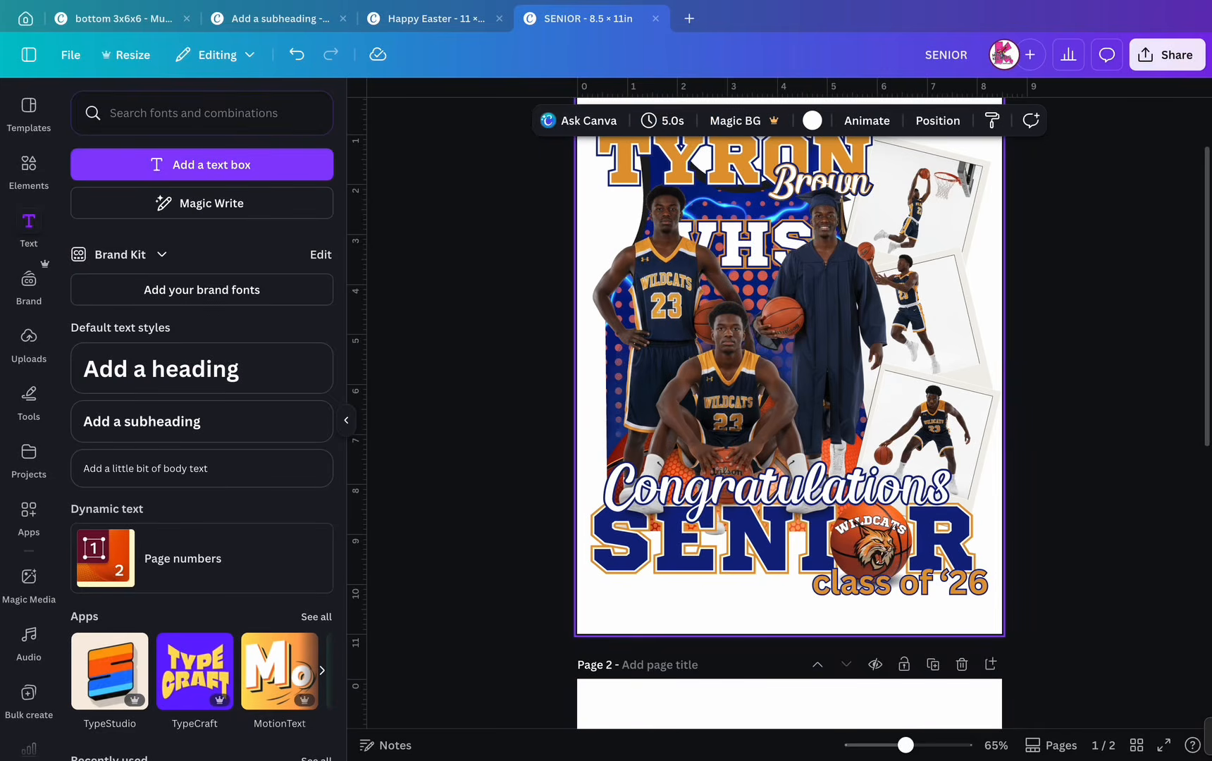
- Set the PNG download size to 1.75× with a transparent background
scroll(789, 422, up, 1)
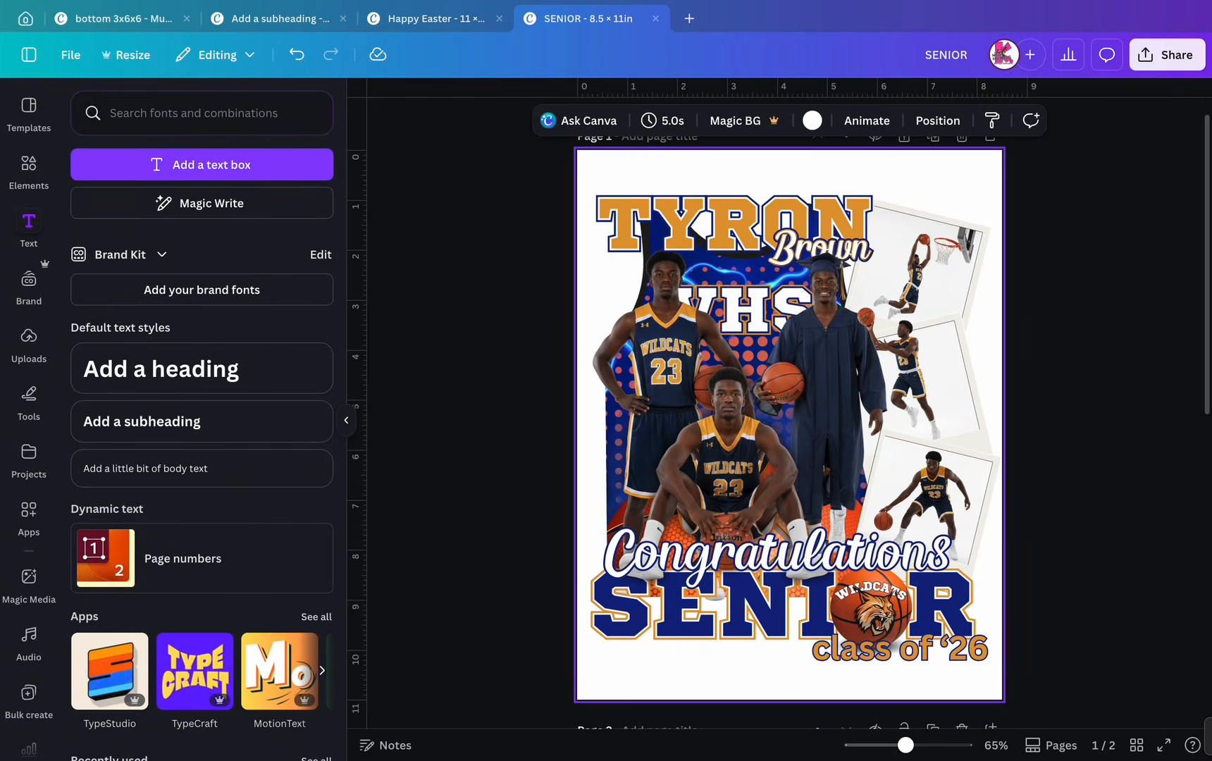
click(1166, 54)
click(920, 382)
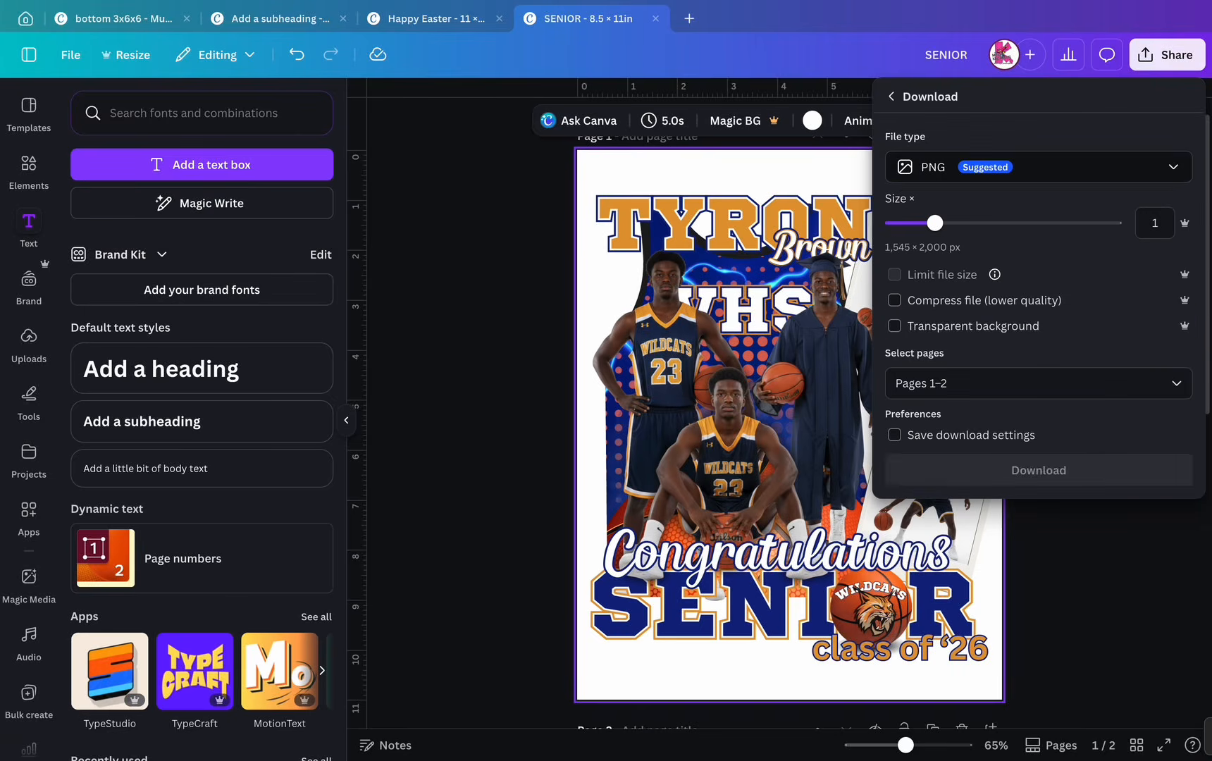
drag(935, 222, 997, 222)
click(894, 326)
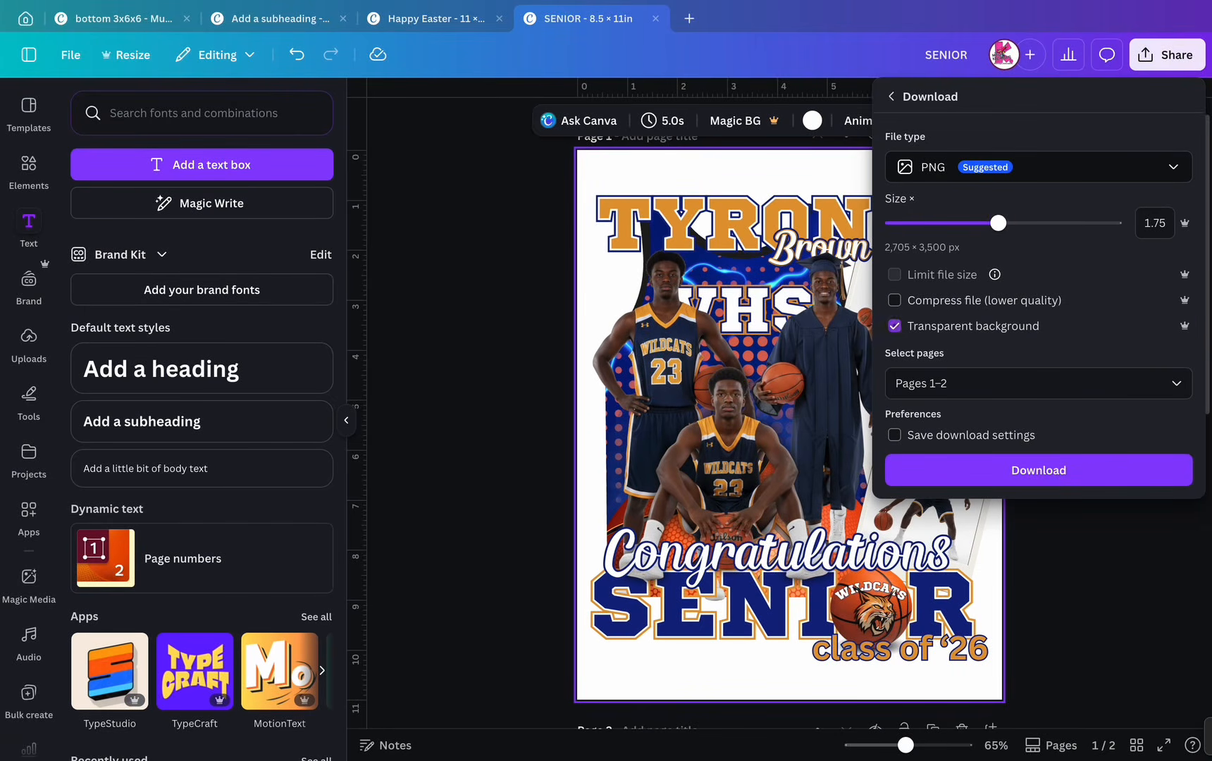
- Limit the export to page 1 only, excluding page 2, and download the PNG
click(1038, 383)
scroll(1038, 528, down, 1)
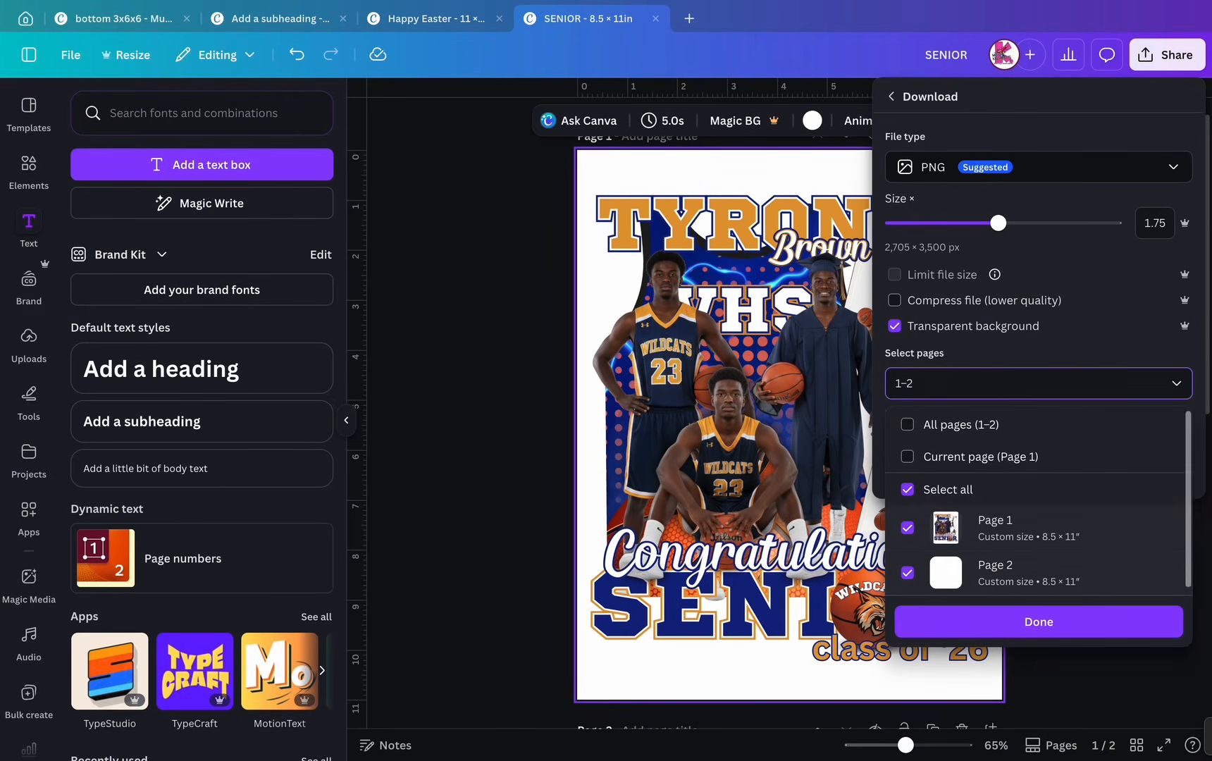
click(906, 572)
click(1038, 621)
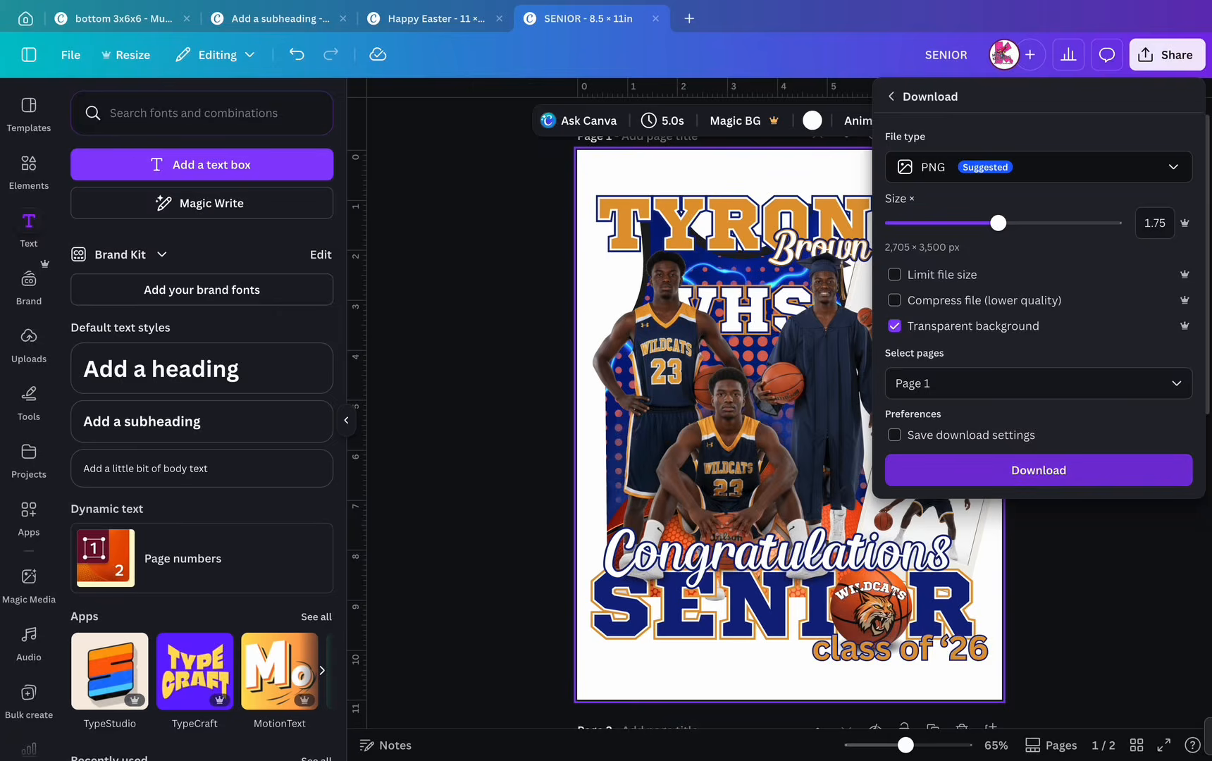
click(1039, 469)
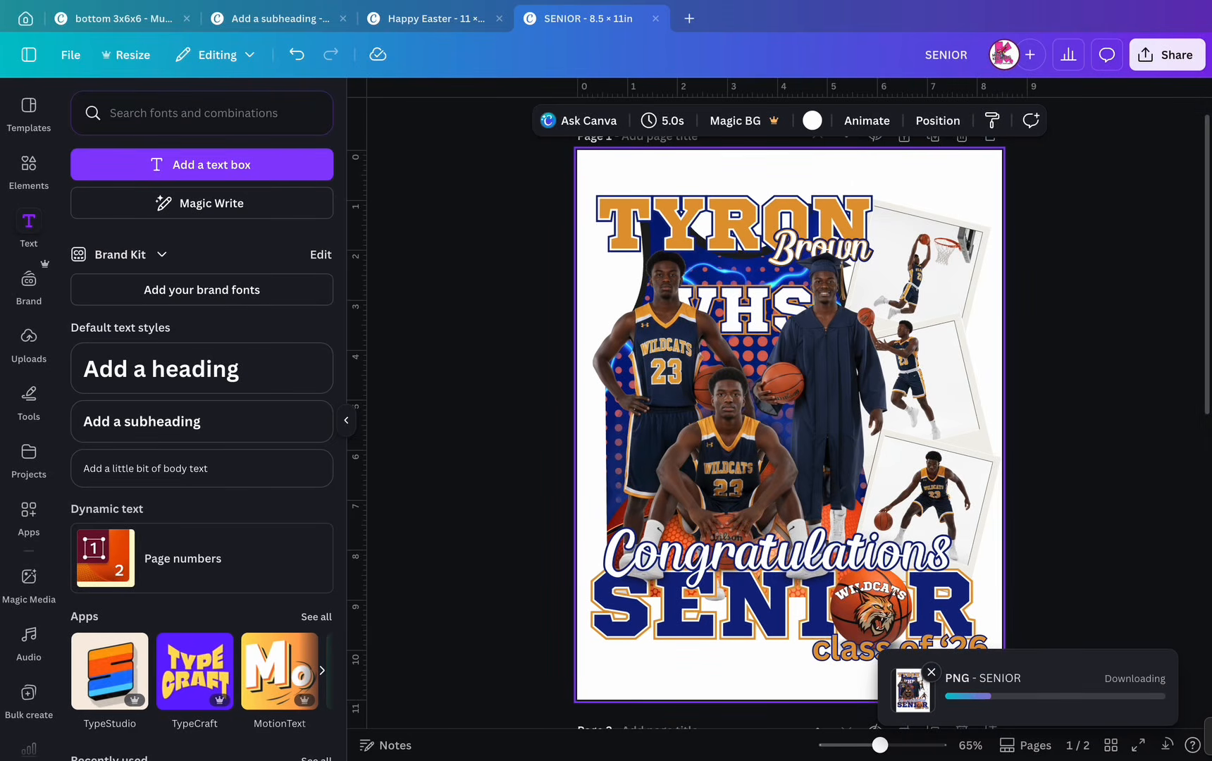
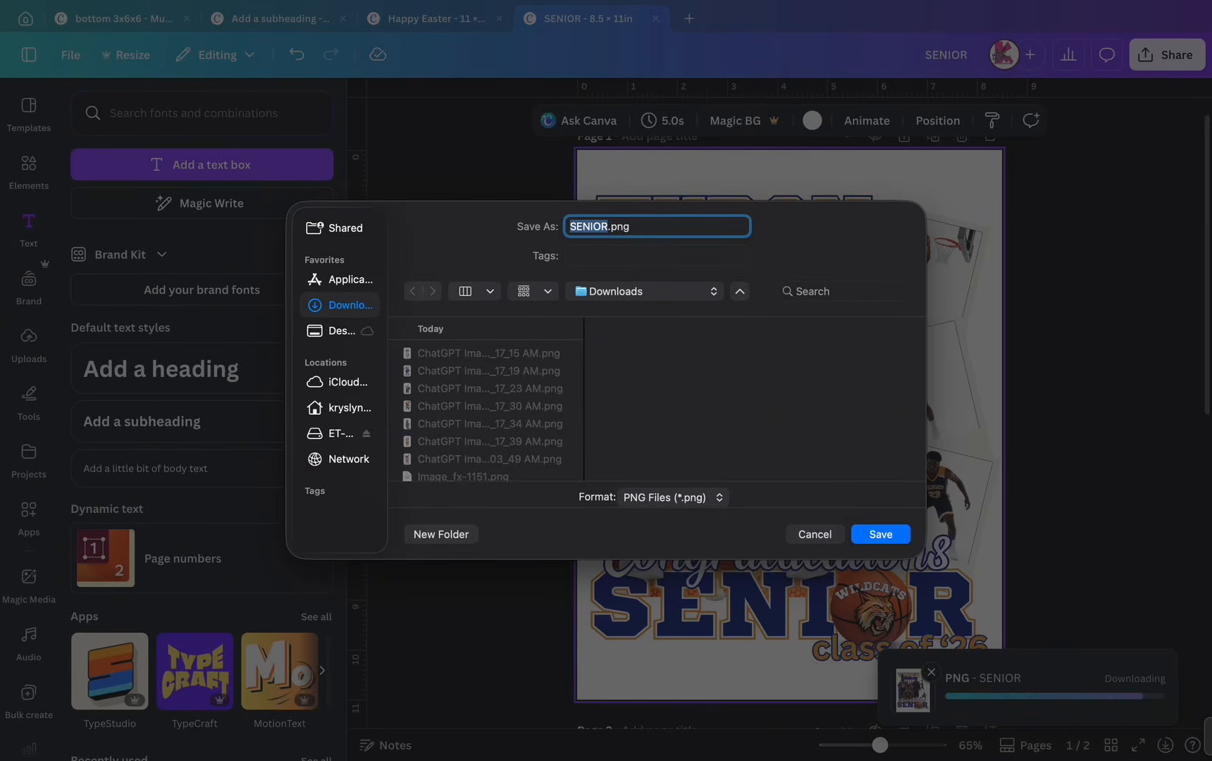
- Rename the PNG download to 'SENIORfan mockup.png', save it, and dismiss the download notice
click(608, 227)
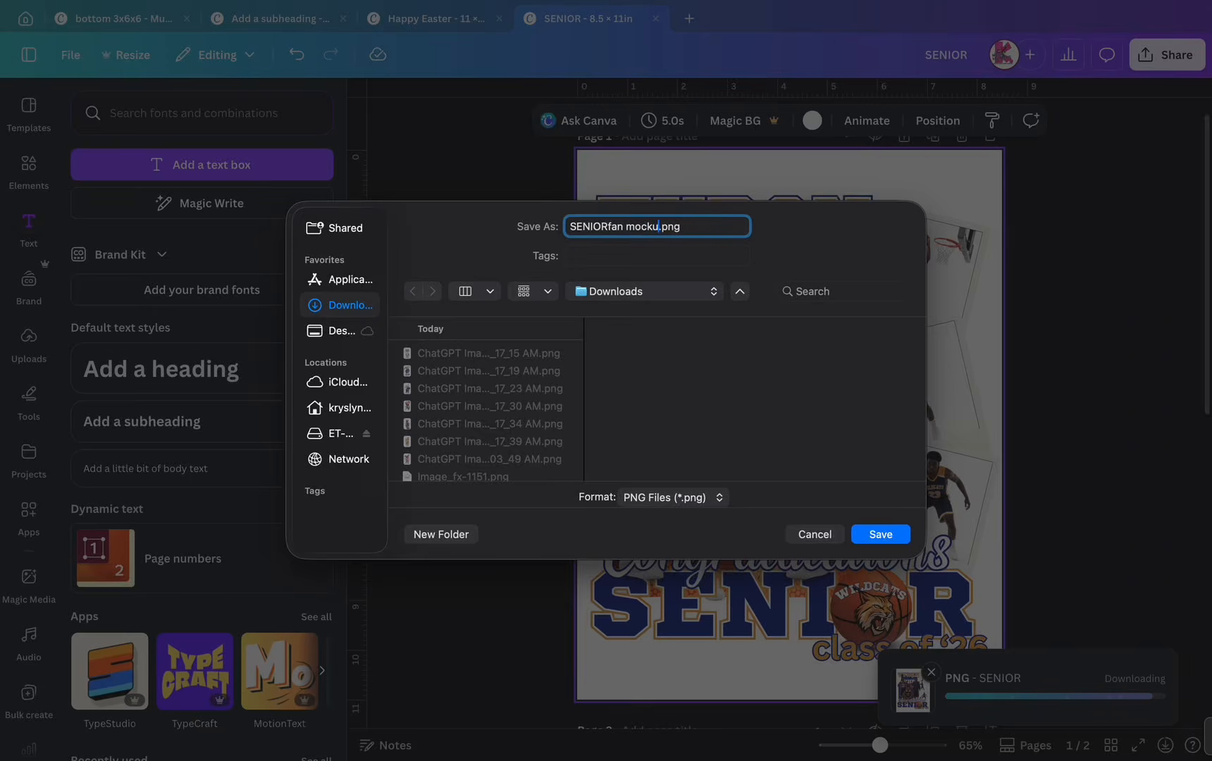
key(Return)
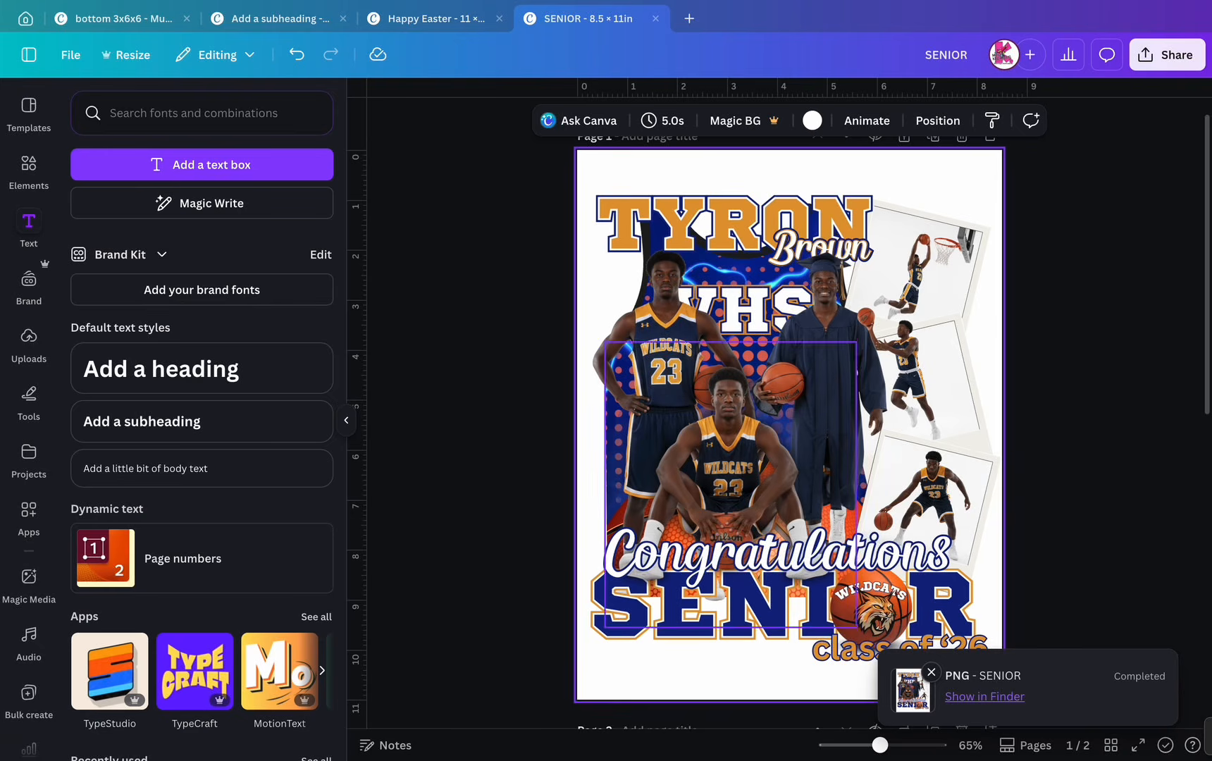
click(931, 672)
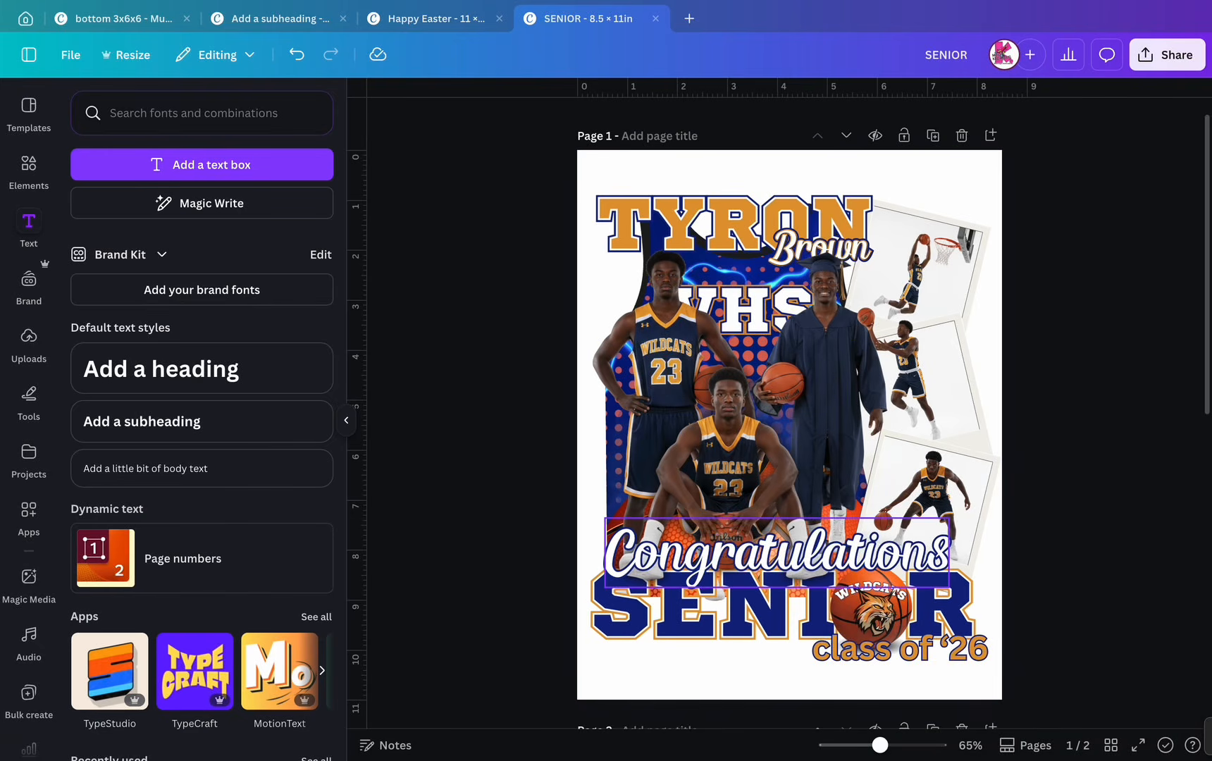
- Upload SENIORfan mockup.png and place it, enlarged, on page 2
scroll(789, 423, down, 5)
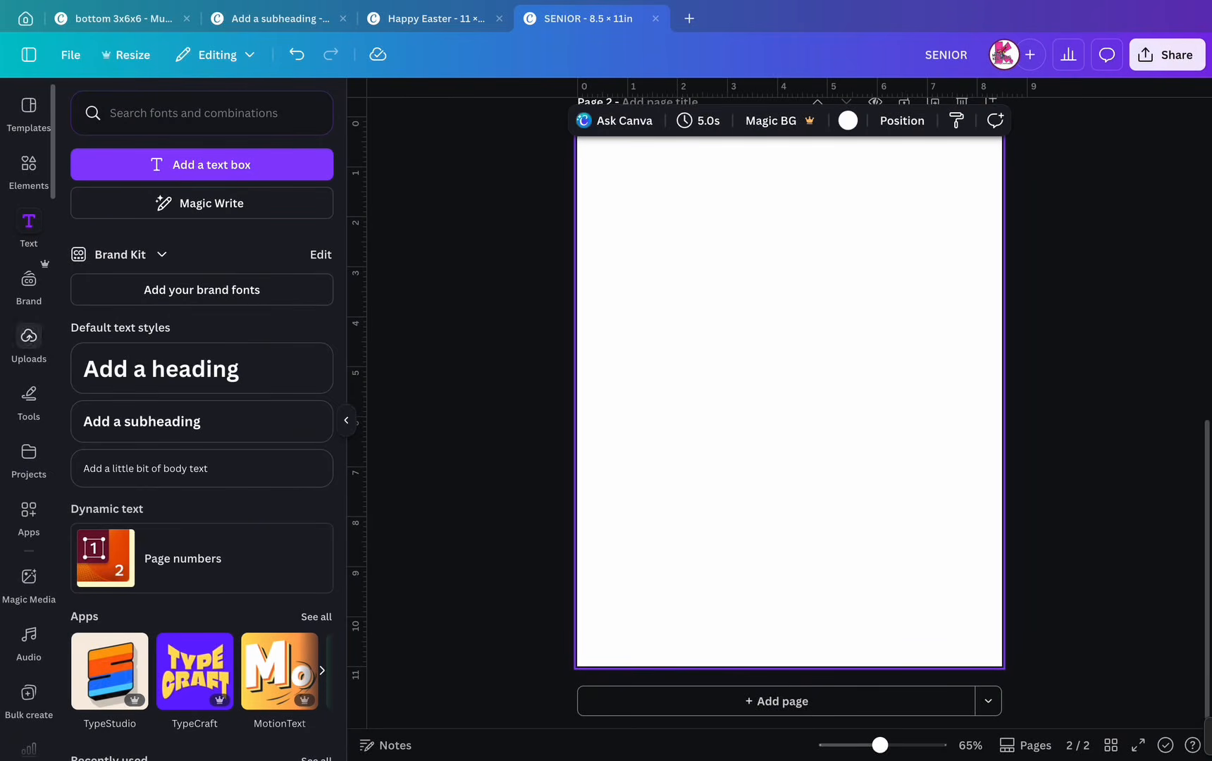
click(29, 342)
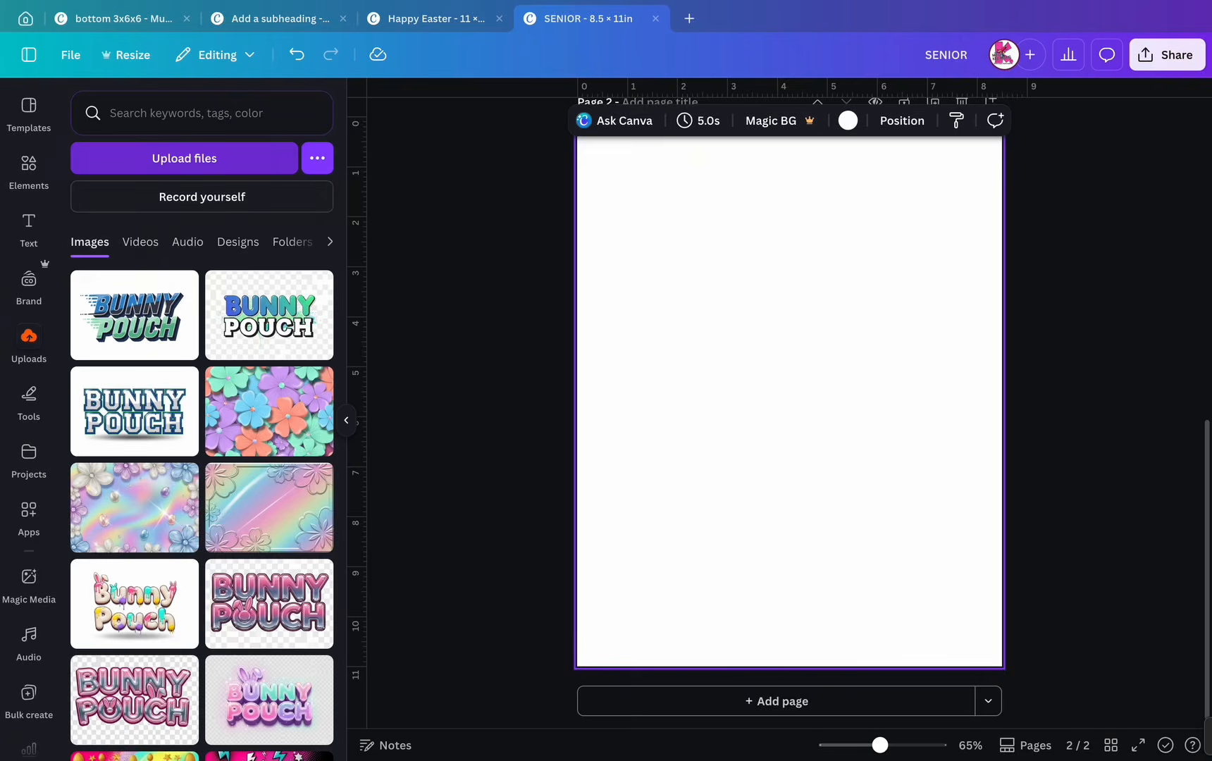
click(184, 157)
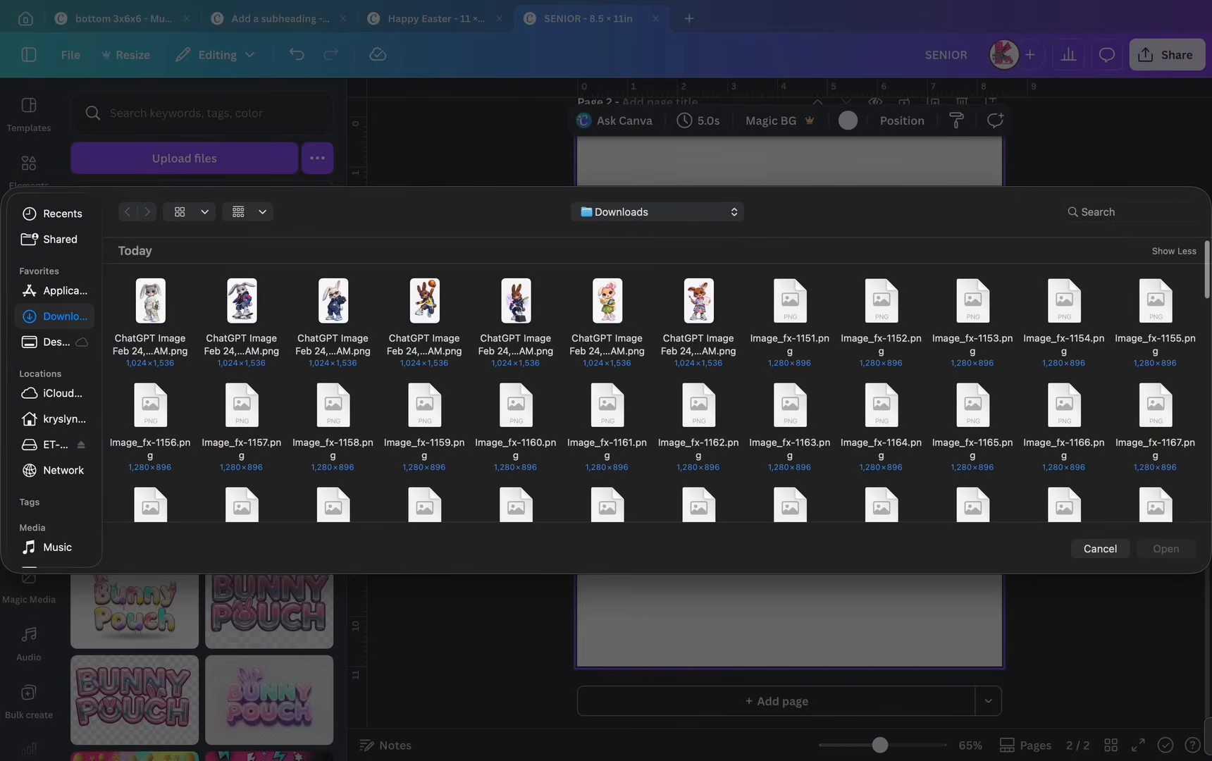
scroll(513, 455, down, 8)
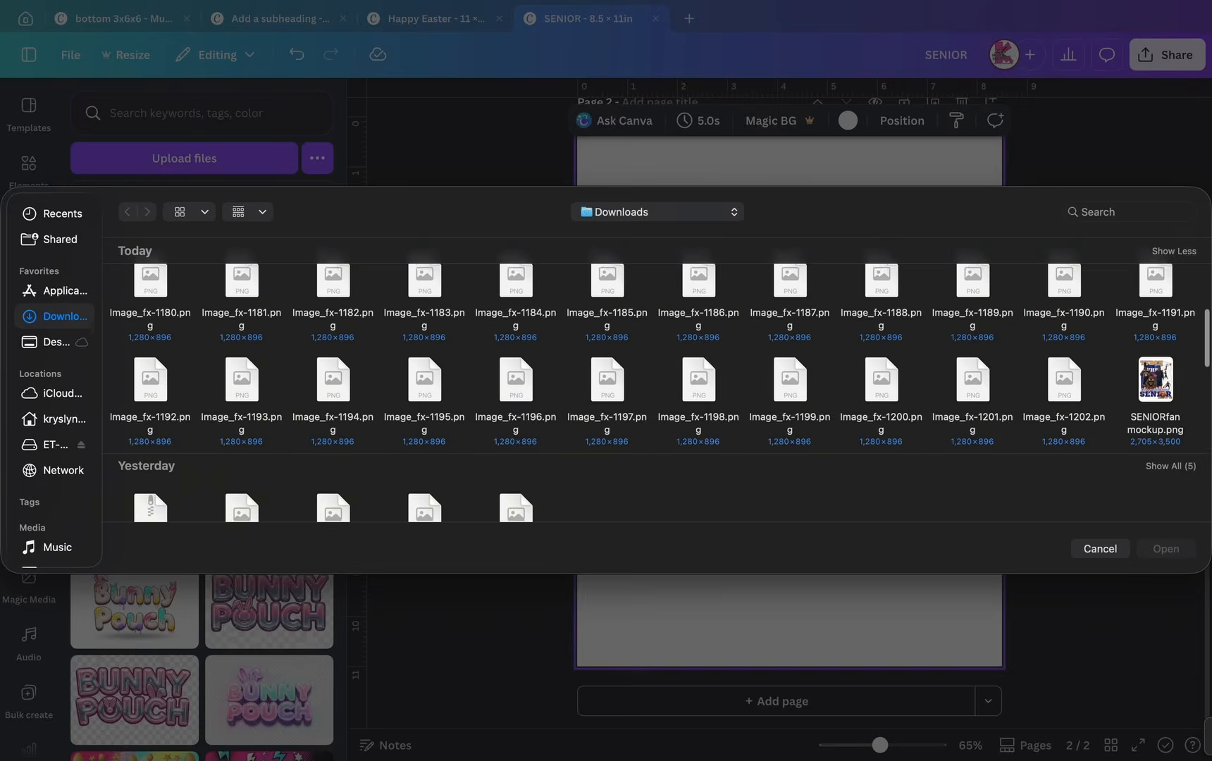
double_click(1155, 373)
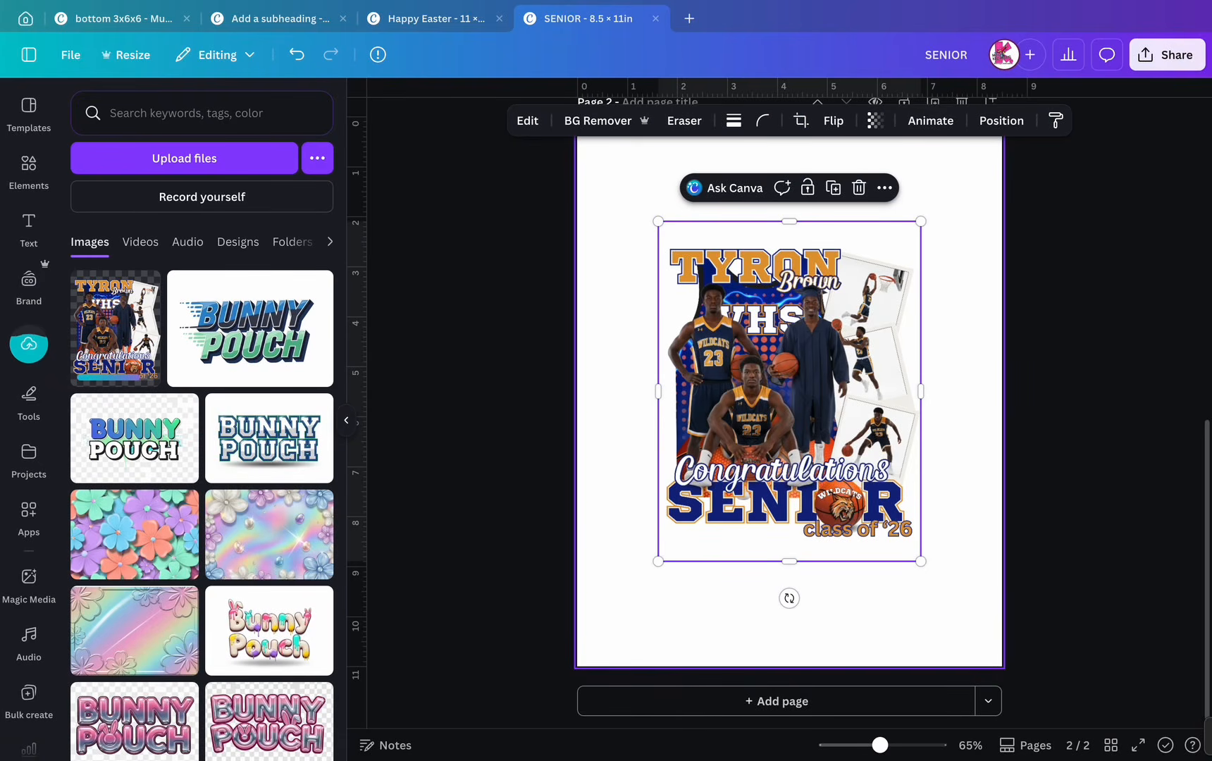
drag(921, 221, 974, 153)
drag(874, 295, 859, 303)
- Turn the page 2 background green and centre the poster on it
click(981, 317)
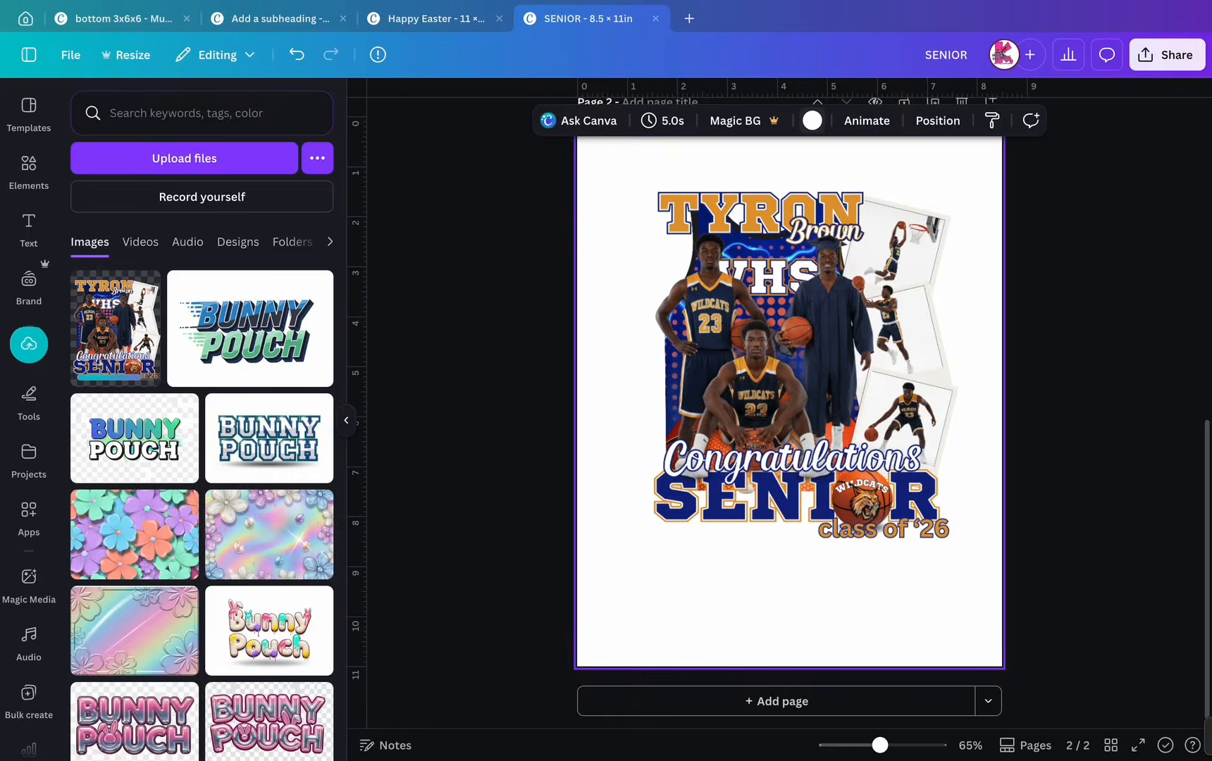
click(812, 121)
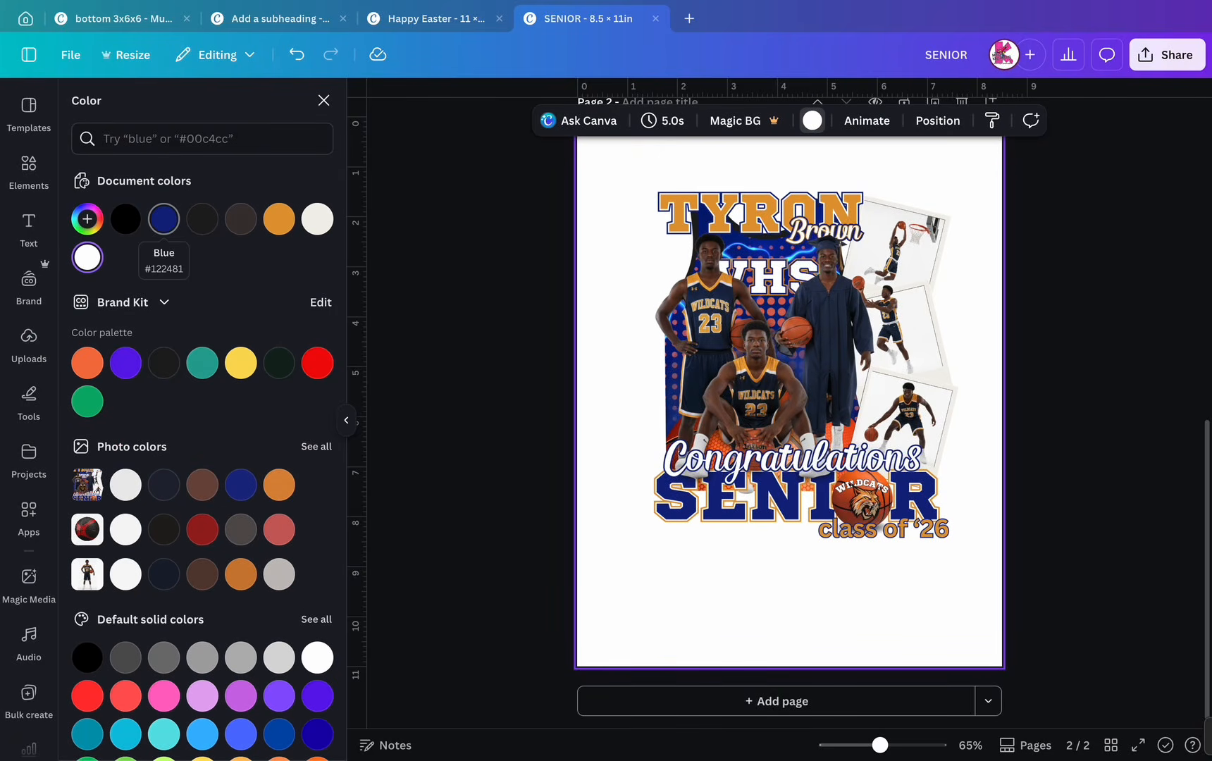
click(86, 401)
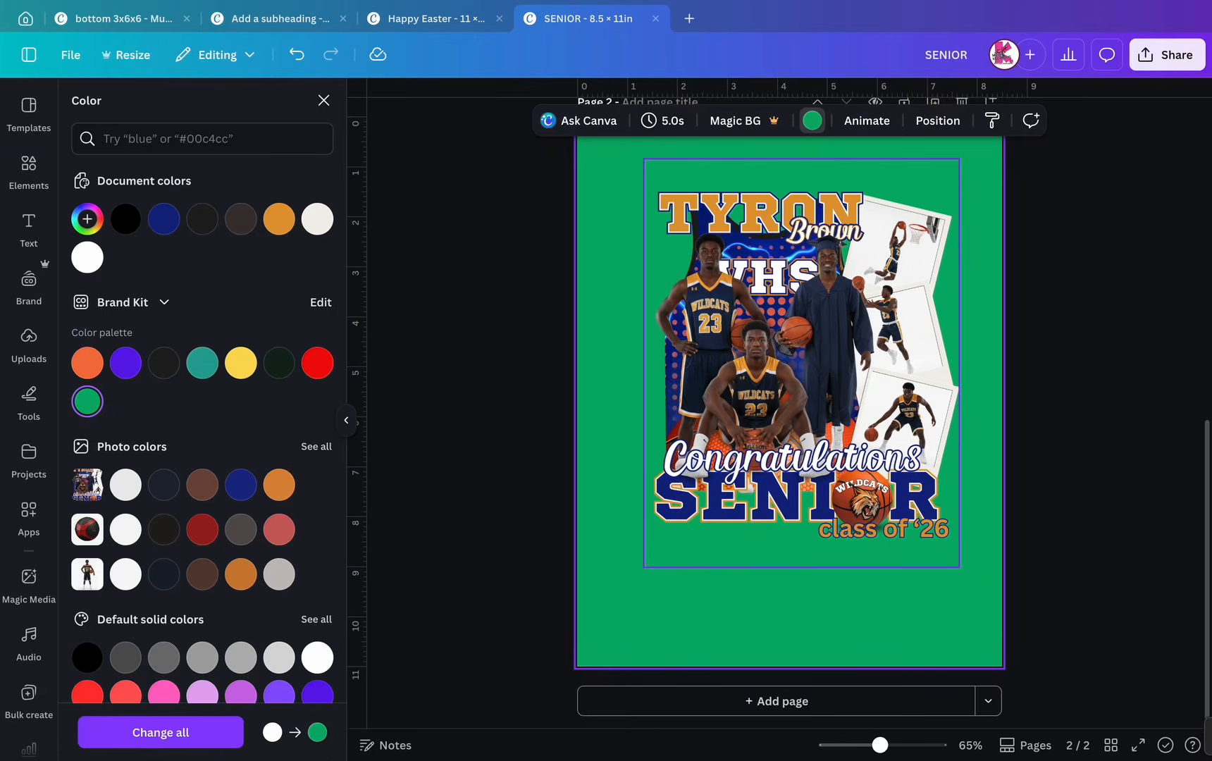
drag(801, 363, 789, 372)
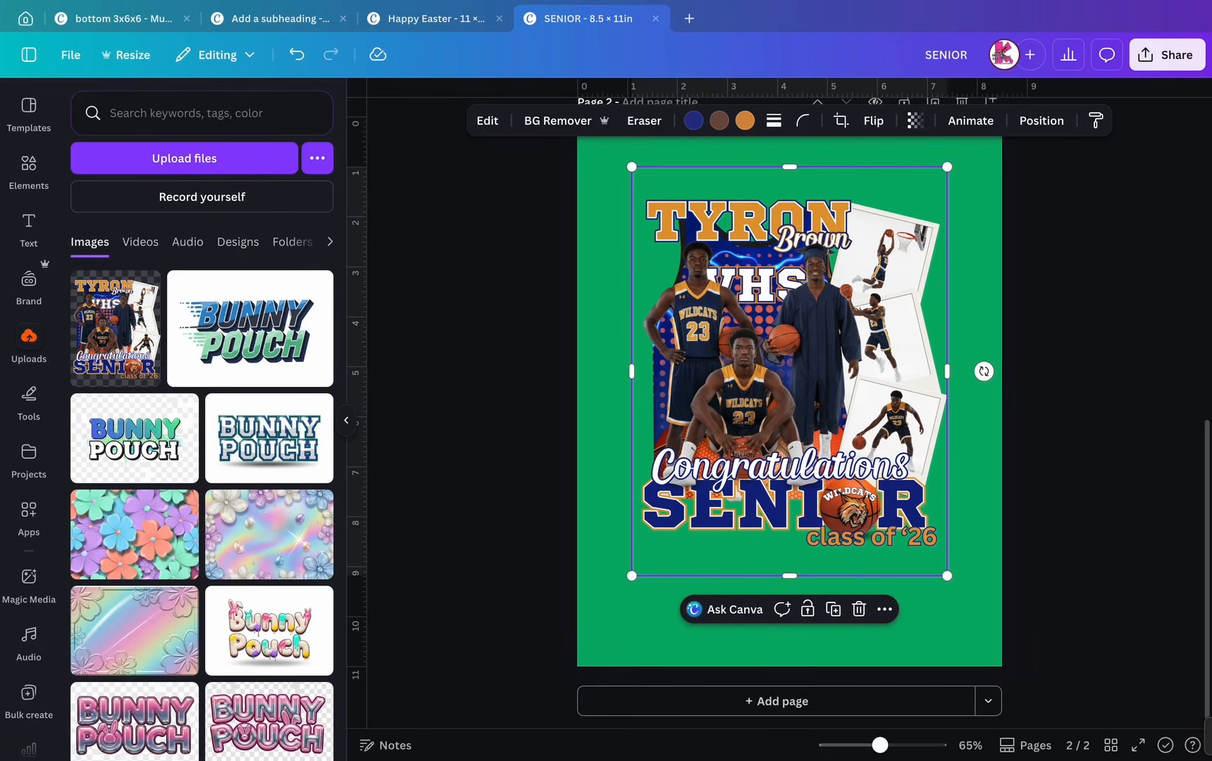
- Give the poster an Outline shadow of size 32
click(487, 121)
click(106, 614)
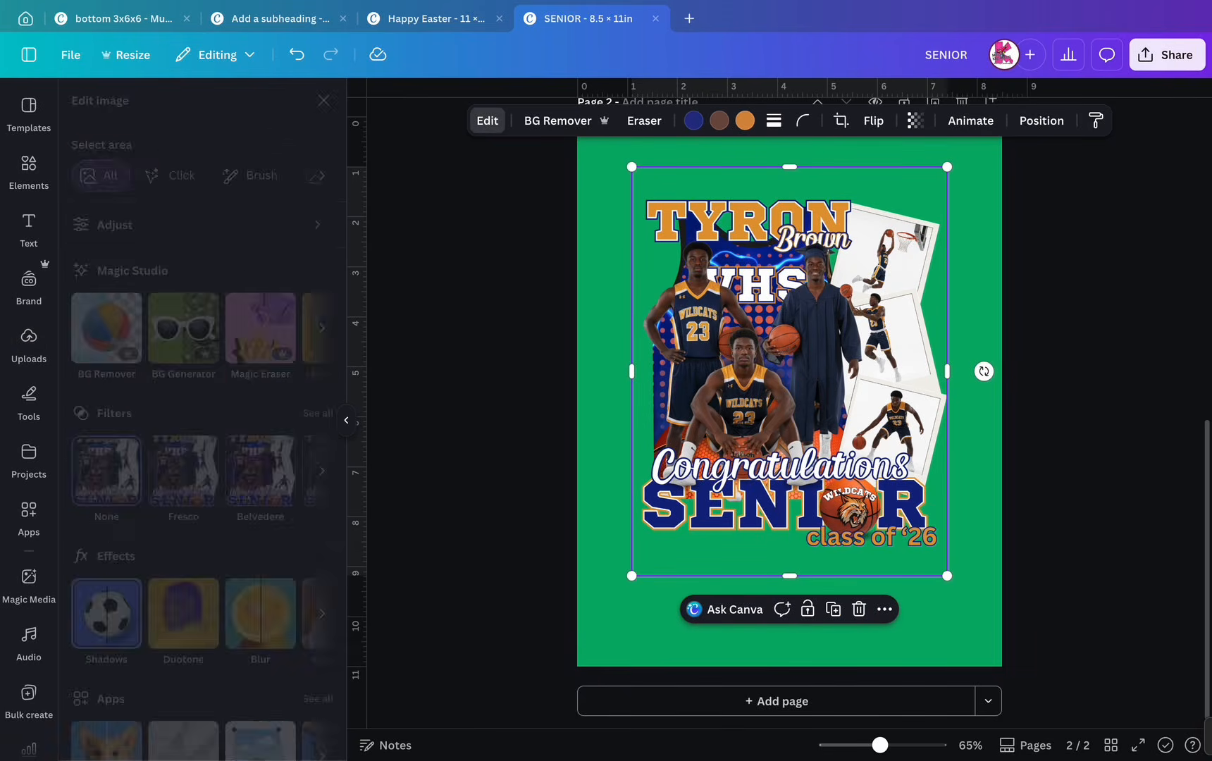
click(291, 284)
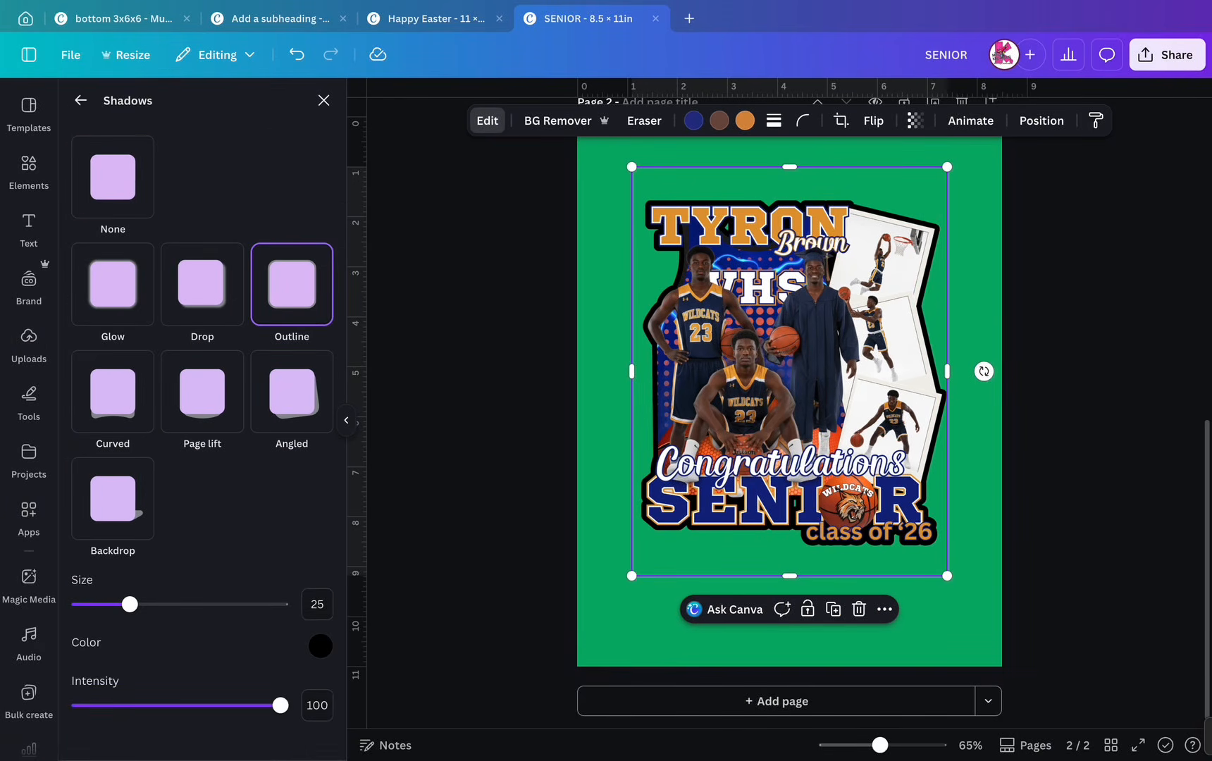
drag(129, 604, 144, 604)
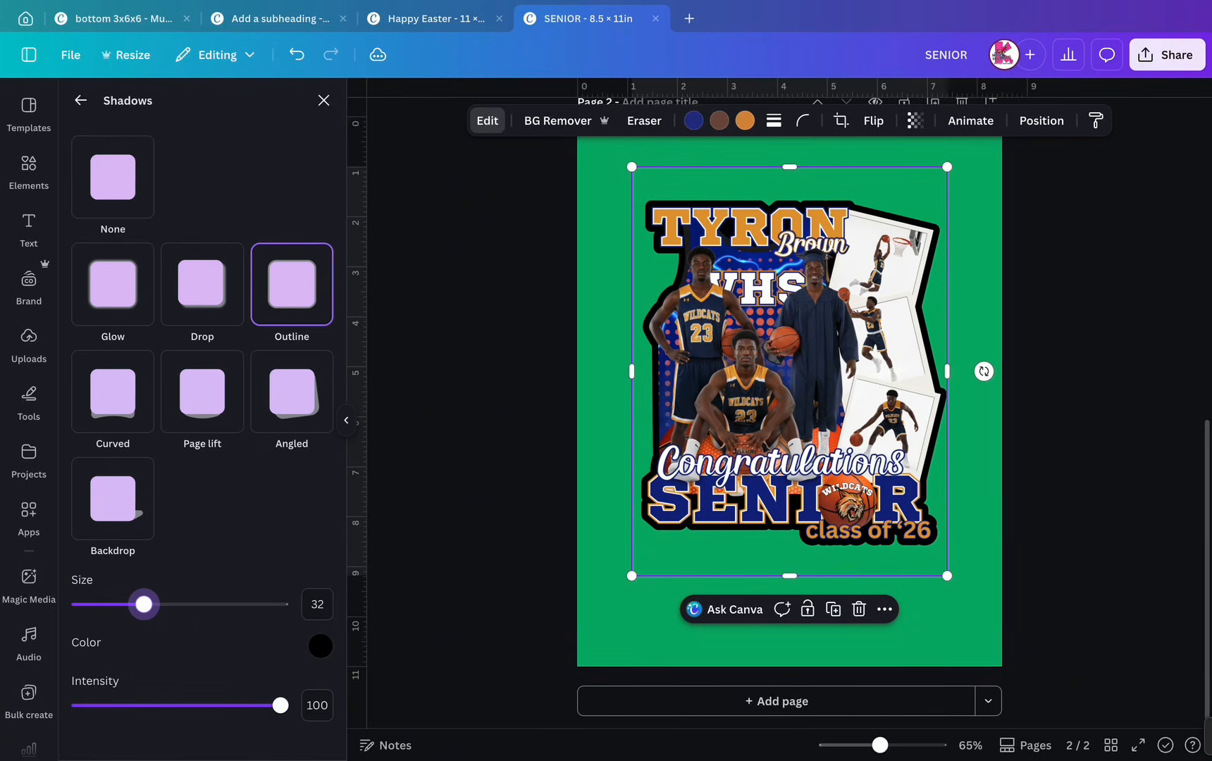
- Duplicate the poster, offset the copy, and give the back original a thicker white outline
click(834, 609)
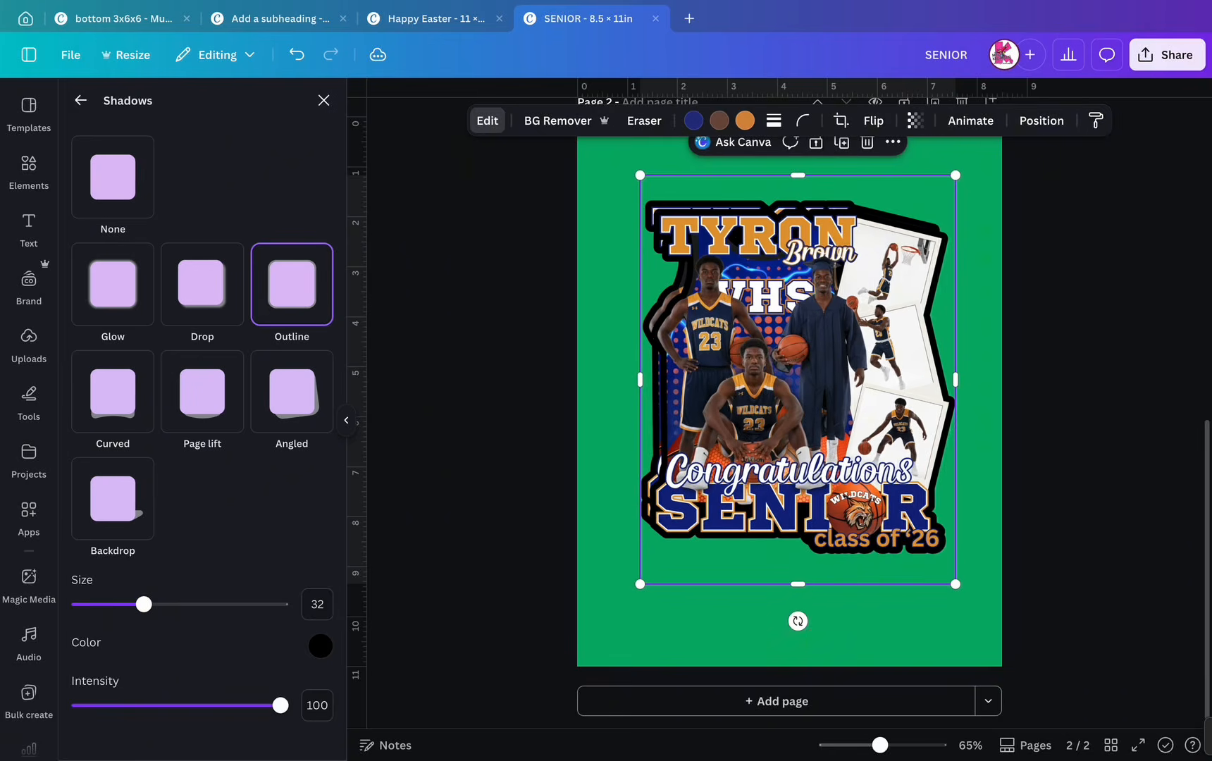
drag(764, 395, 788, 407)
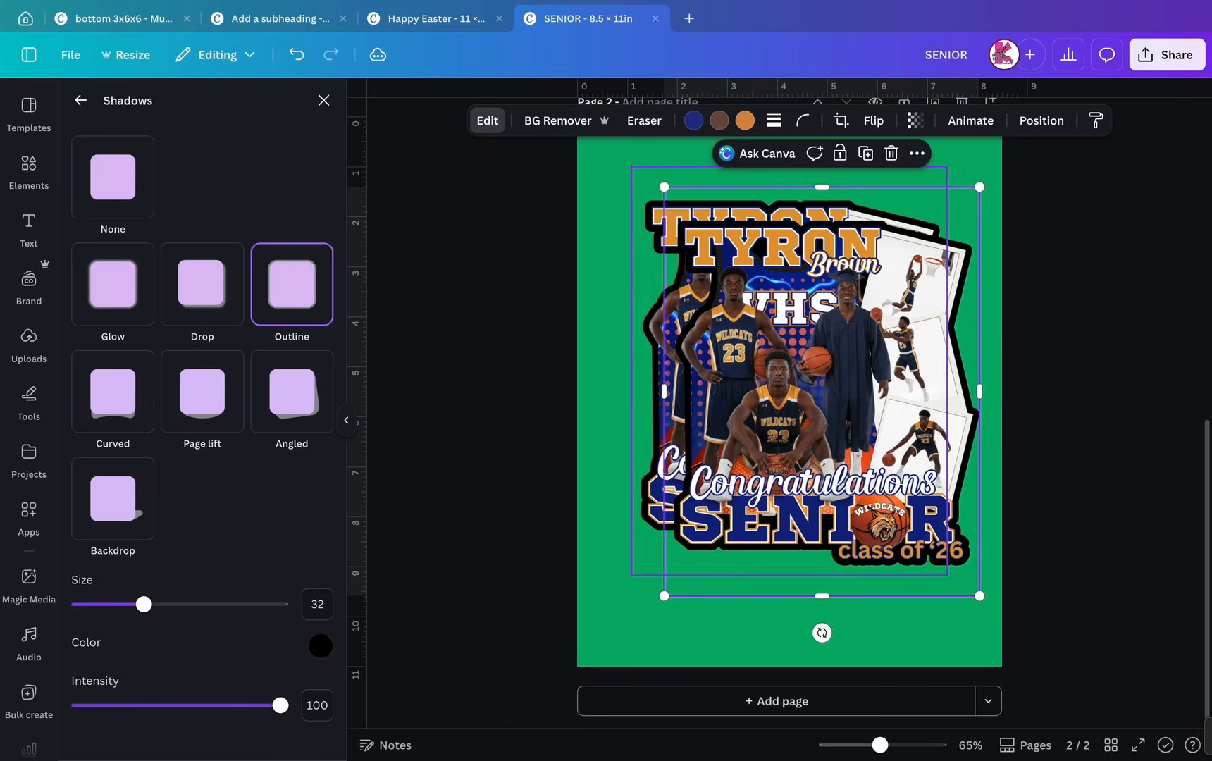
click(666, 353)
drag(144, 604, 222, 604)
click(320, 645)
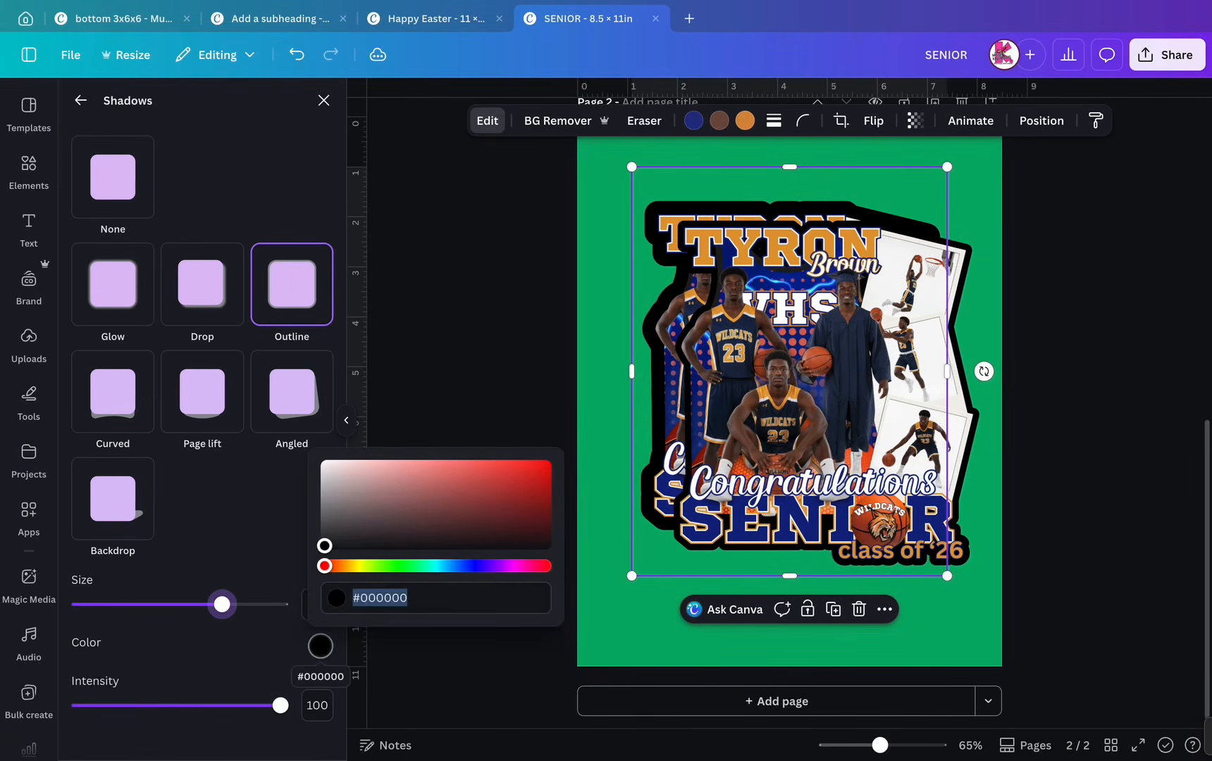
drag(325, 545, 320, 426)
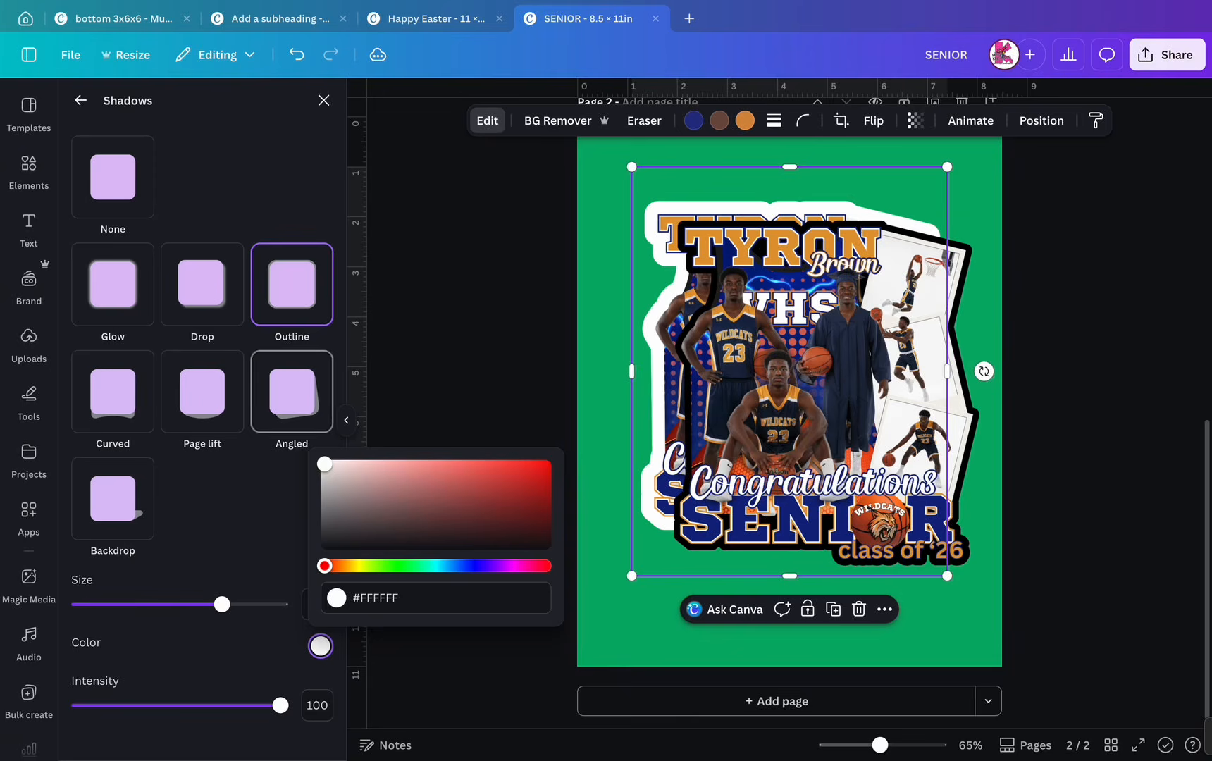
- Shrink and centre the front copy, and change its outline to dark navy blue
drag(760, 248, 728, 228)
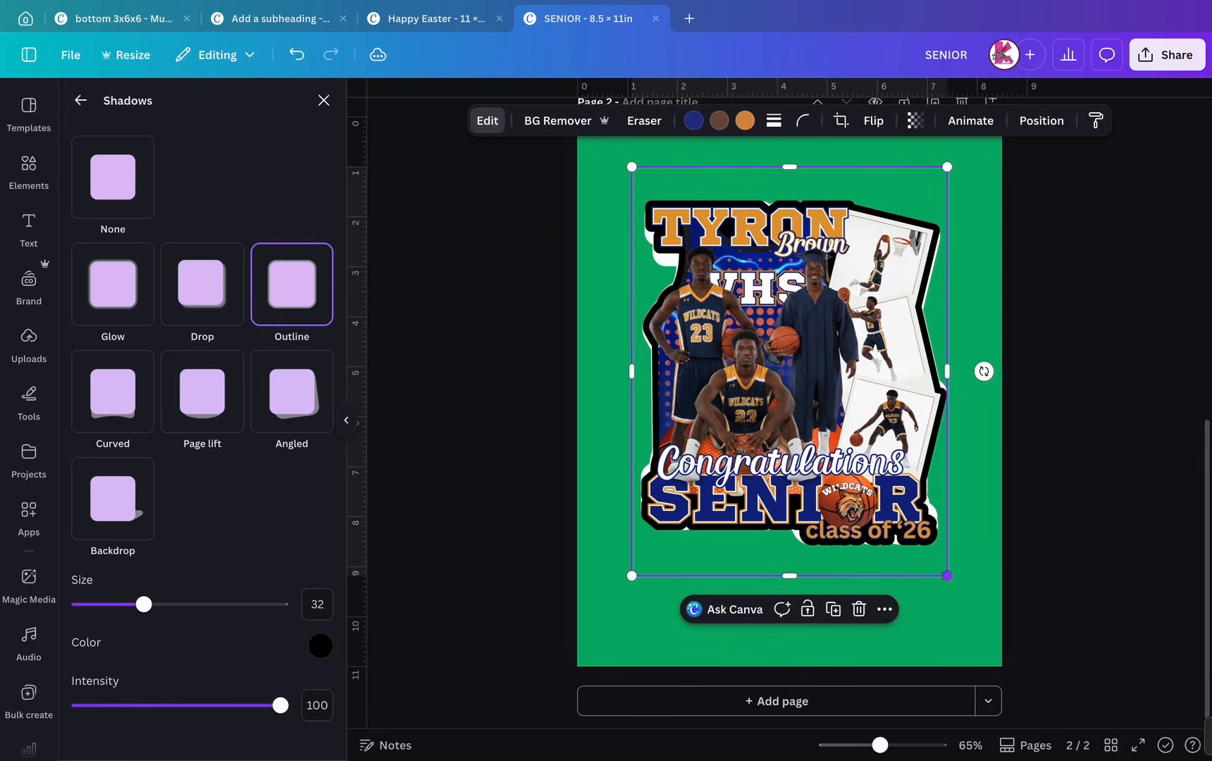
drag(947, 575, 930, 555)
drag(781, 361, 790, 372)
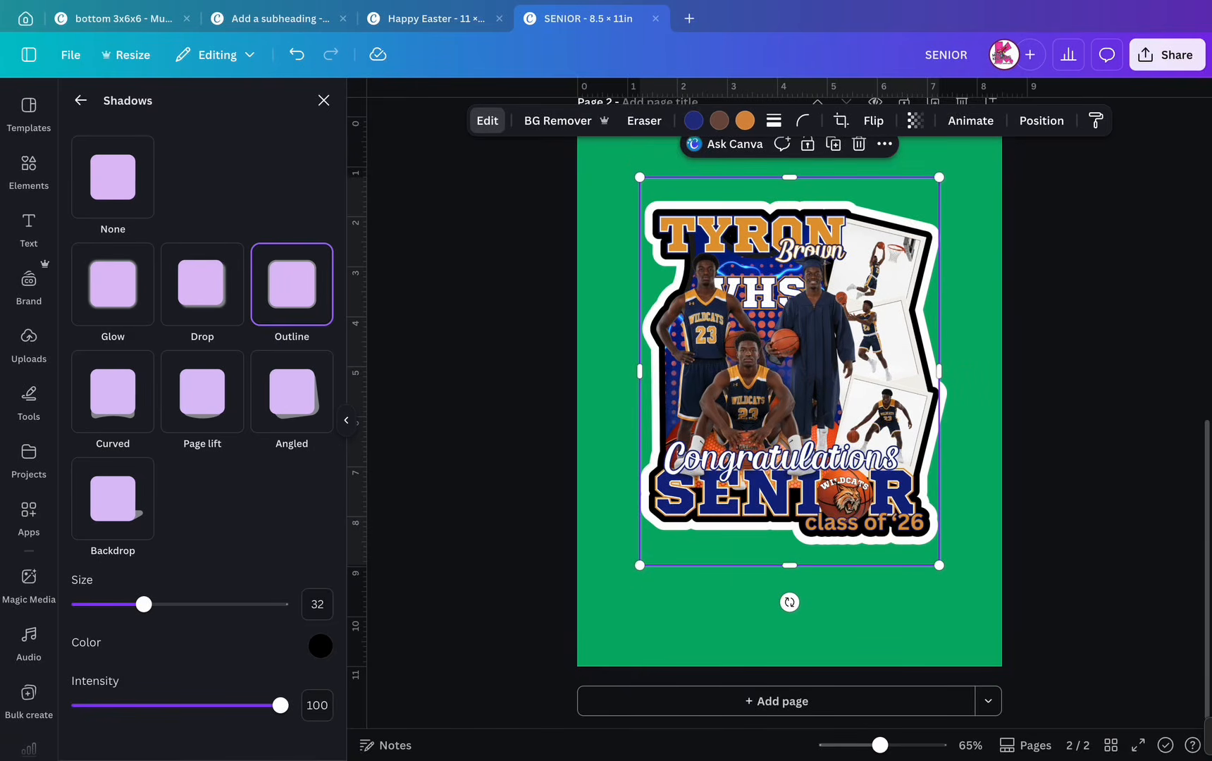
click(320, 646)
click(474, 566)
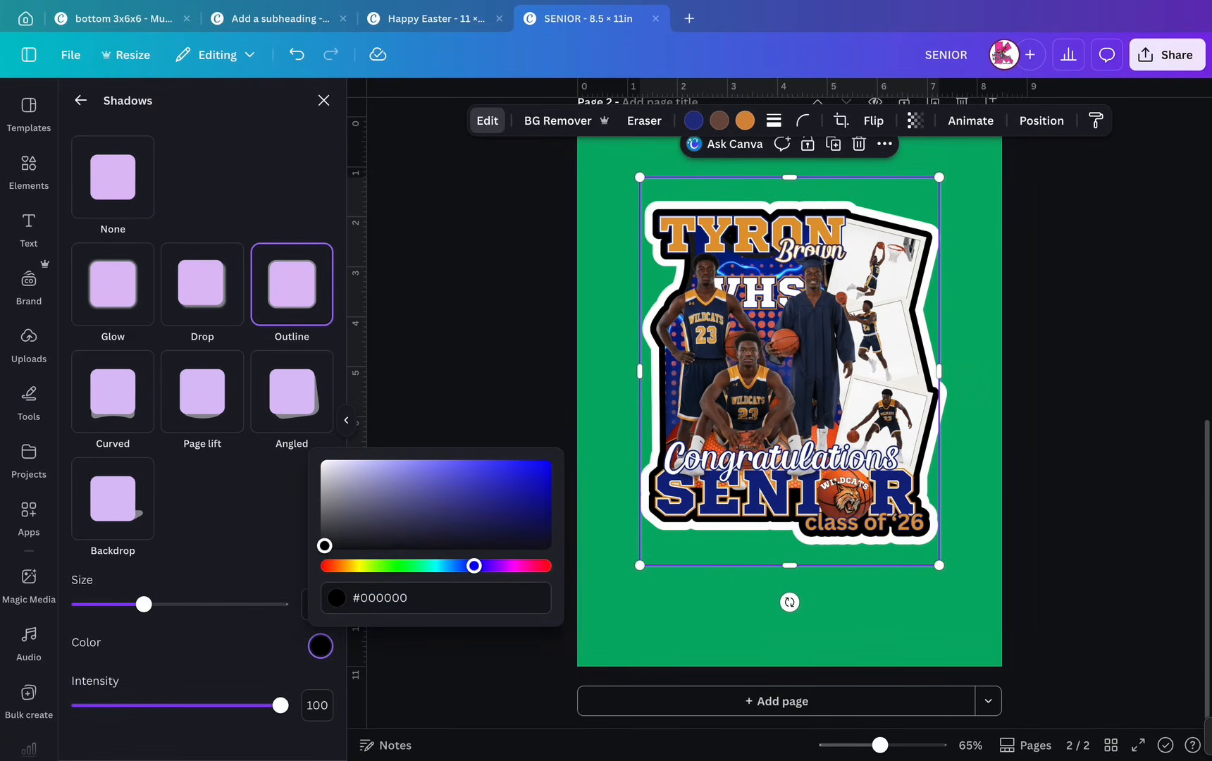
click(538, 468)
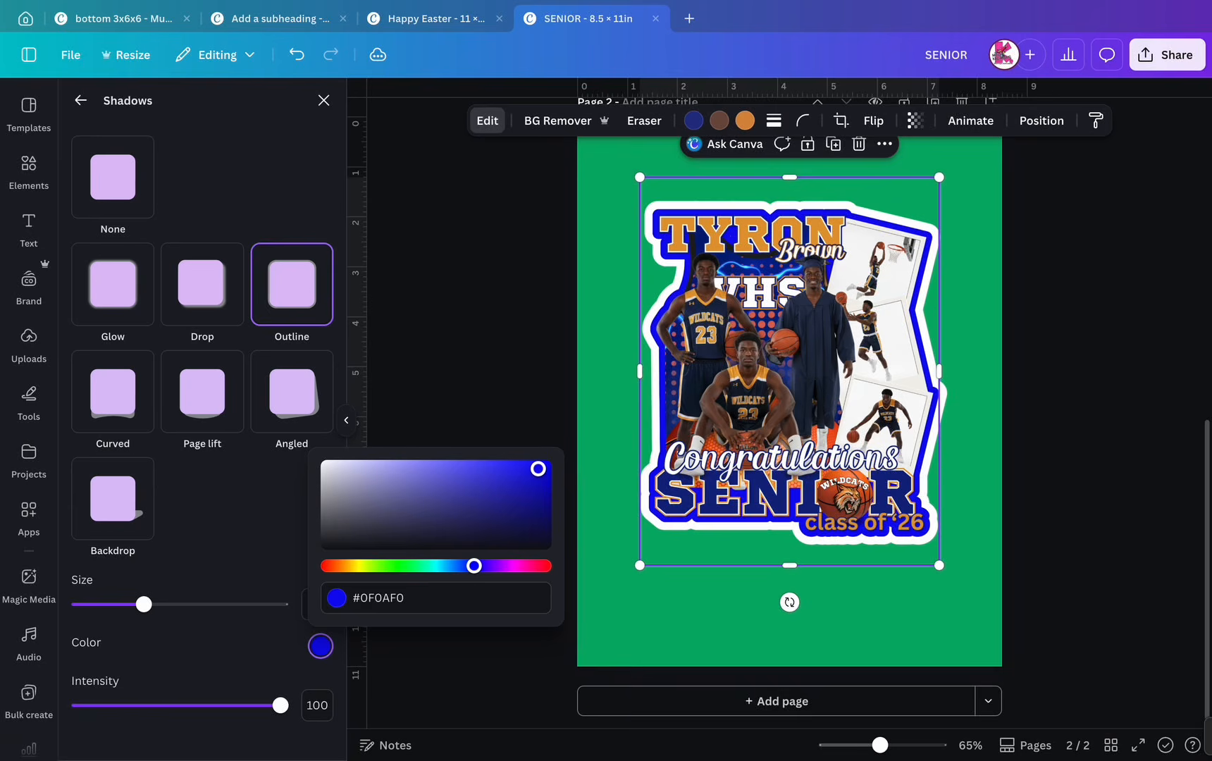
drag(538, 468, 547, 496)
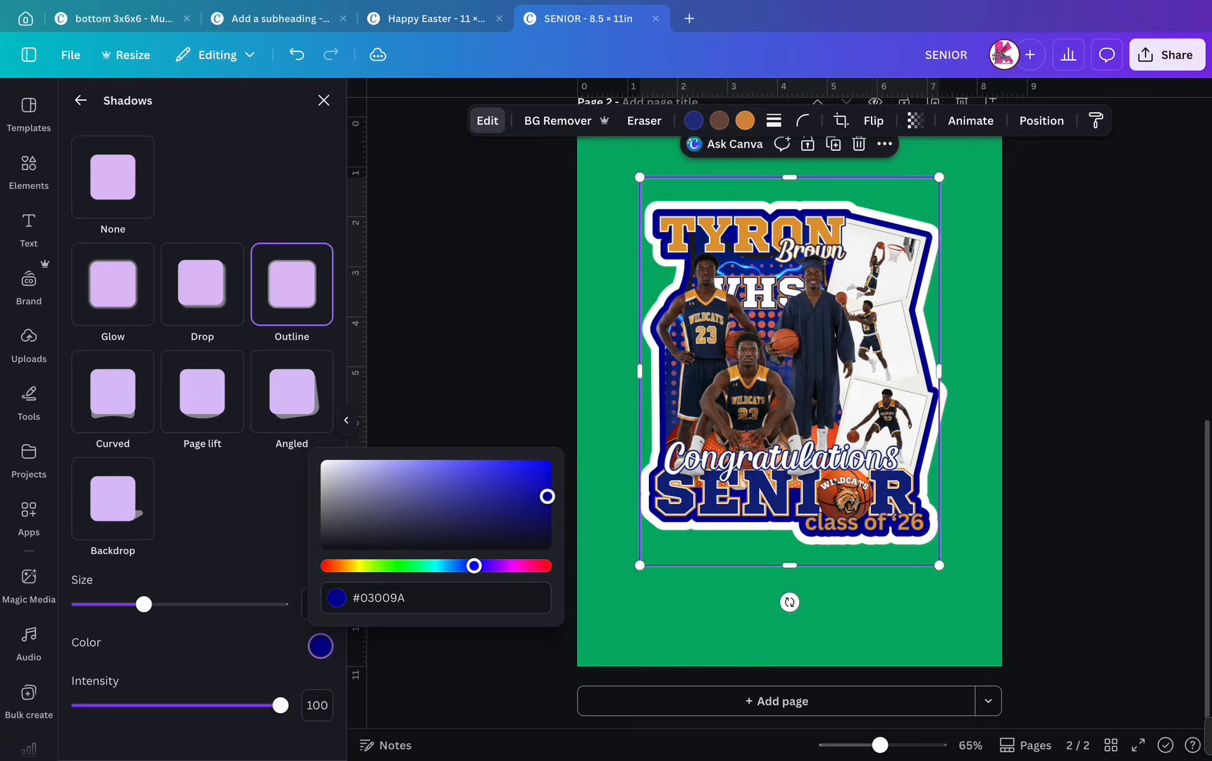
click(609, 486)
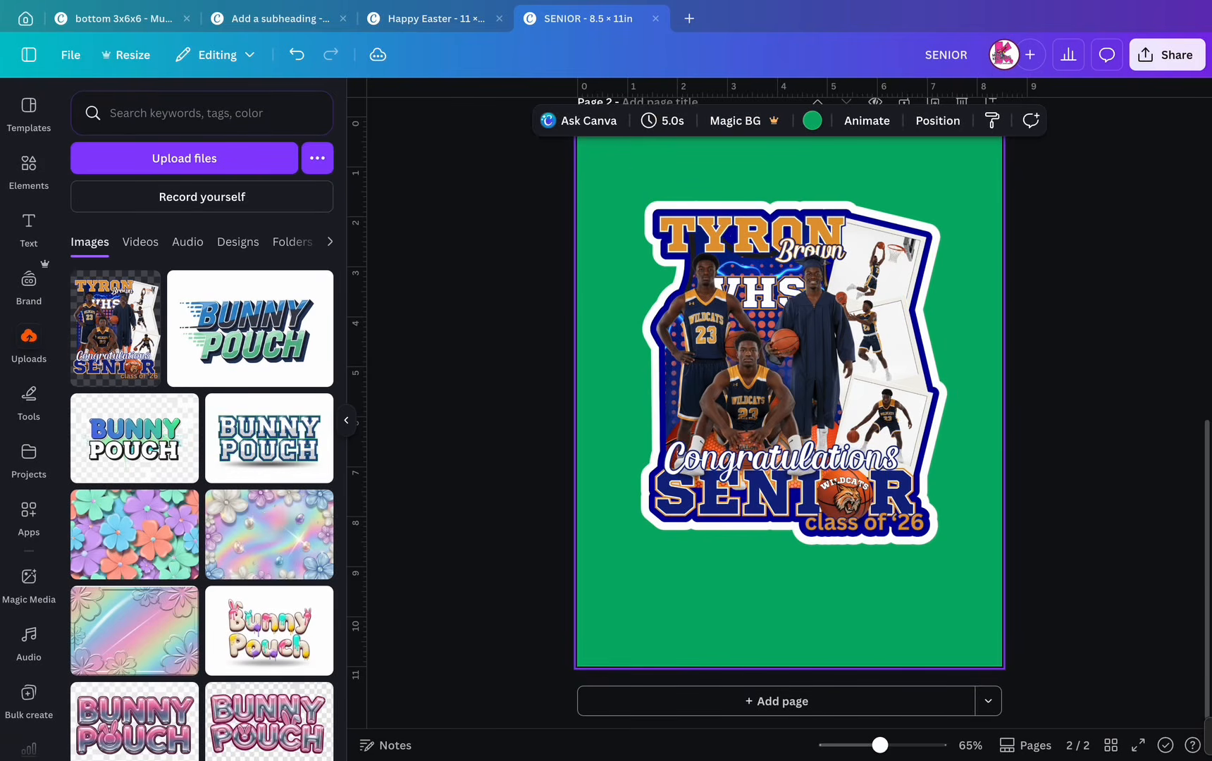
key(super+a)
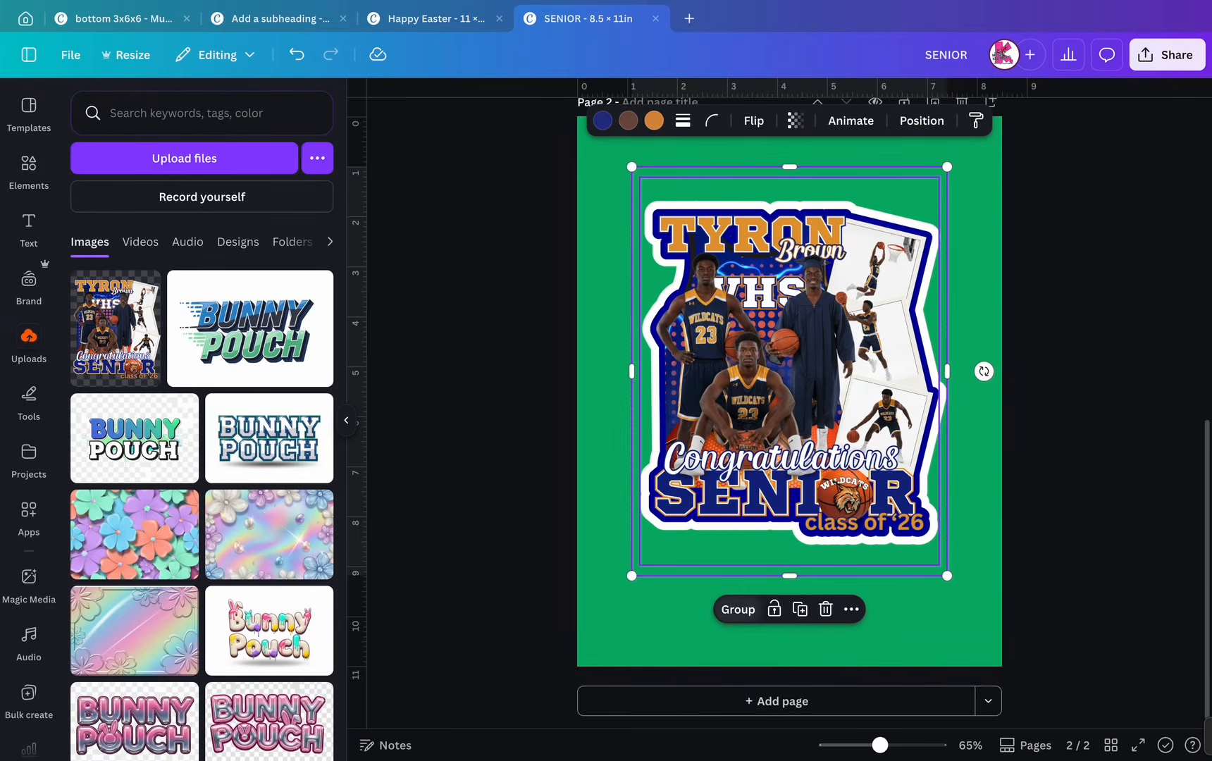
key(super+g)
click(297, 54)
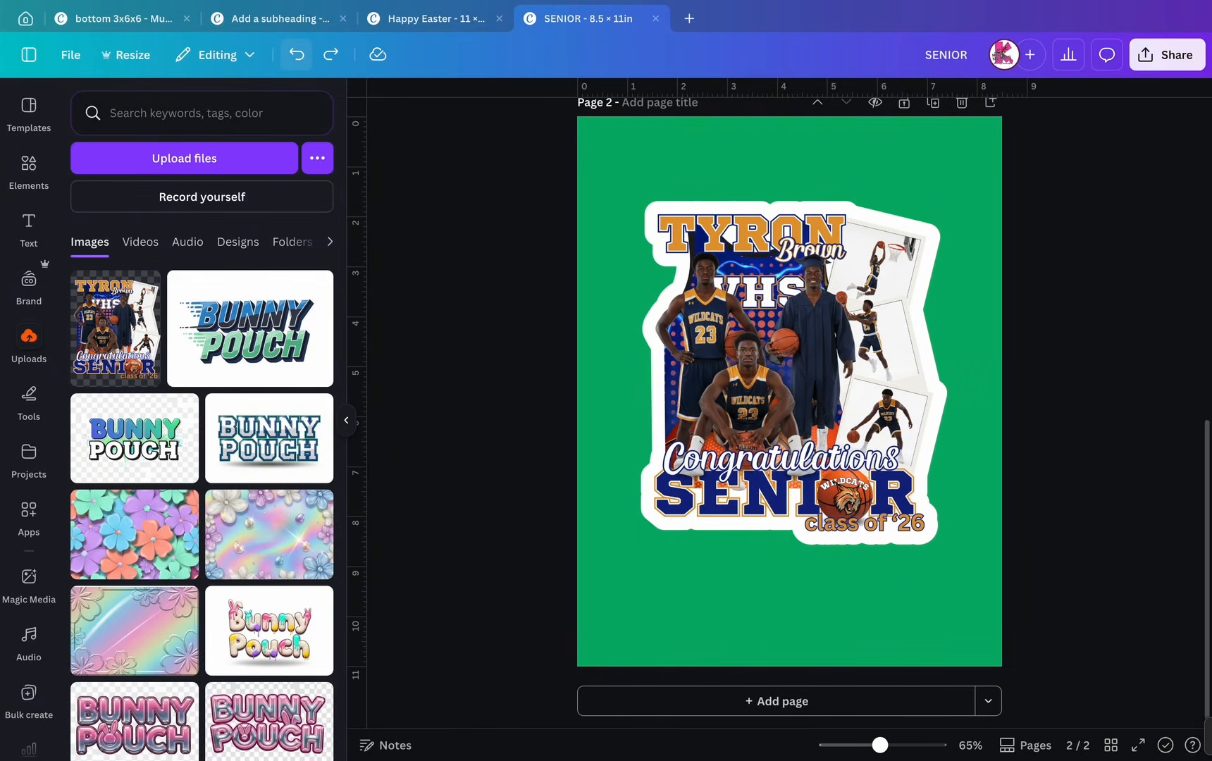
click(791, 372)
drag(791, 372, 797, 429)
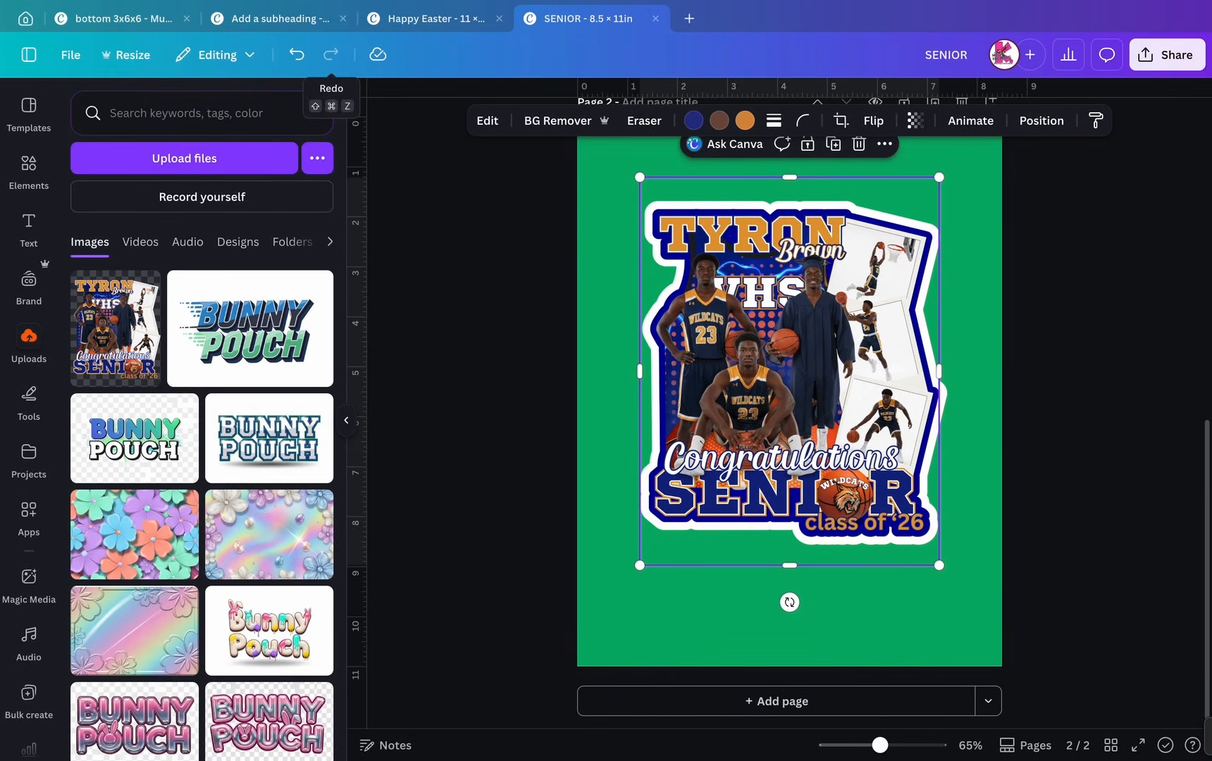
click(609, 254)
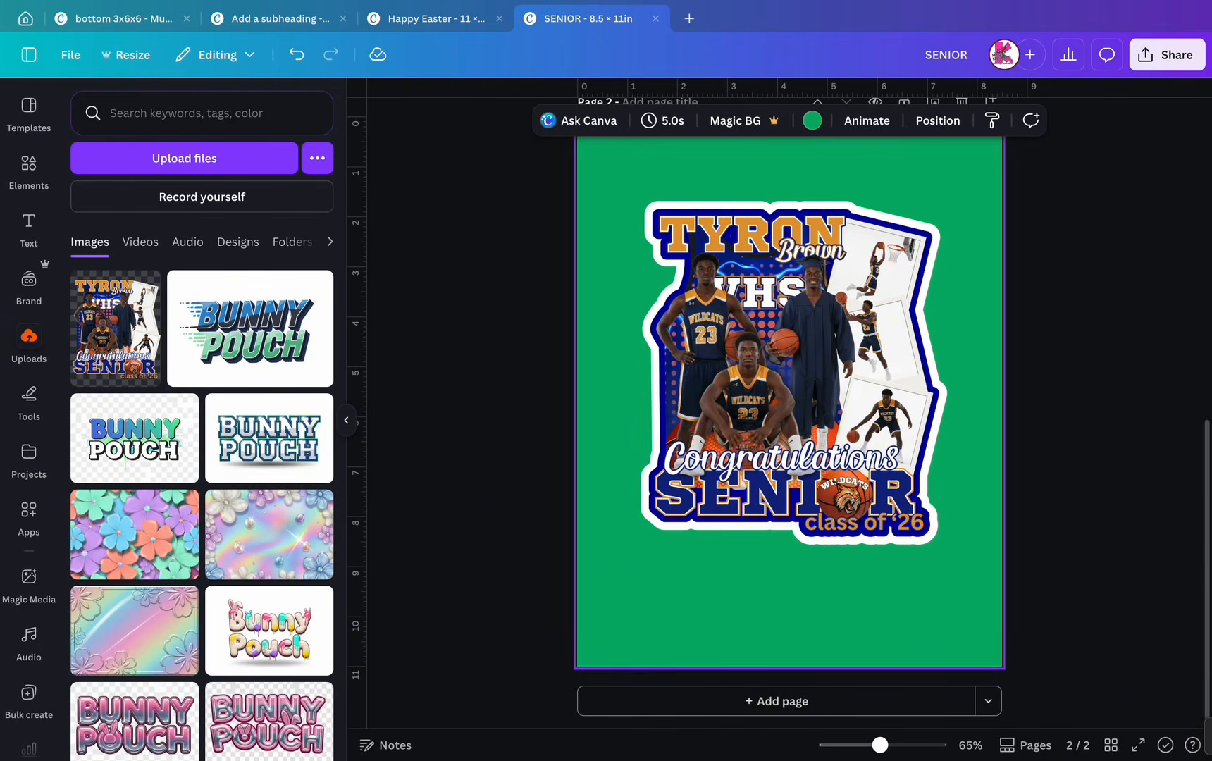
- Search Elements for 'fan stick' and add the wooden stick photo to the page
click(28, 169)
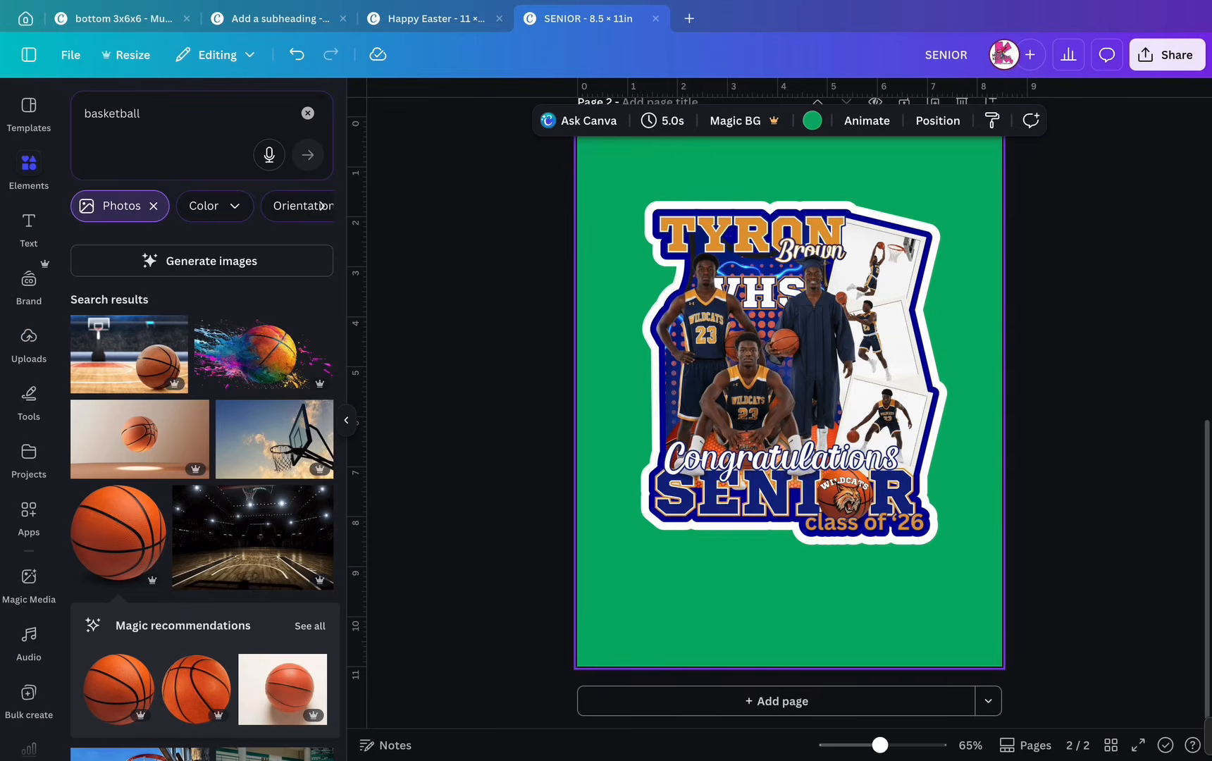
double_click(113, 113)
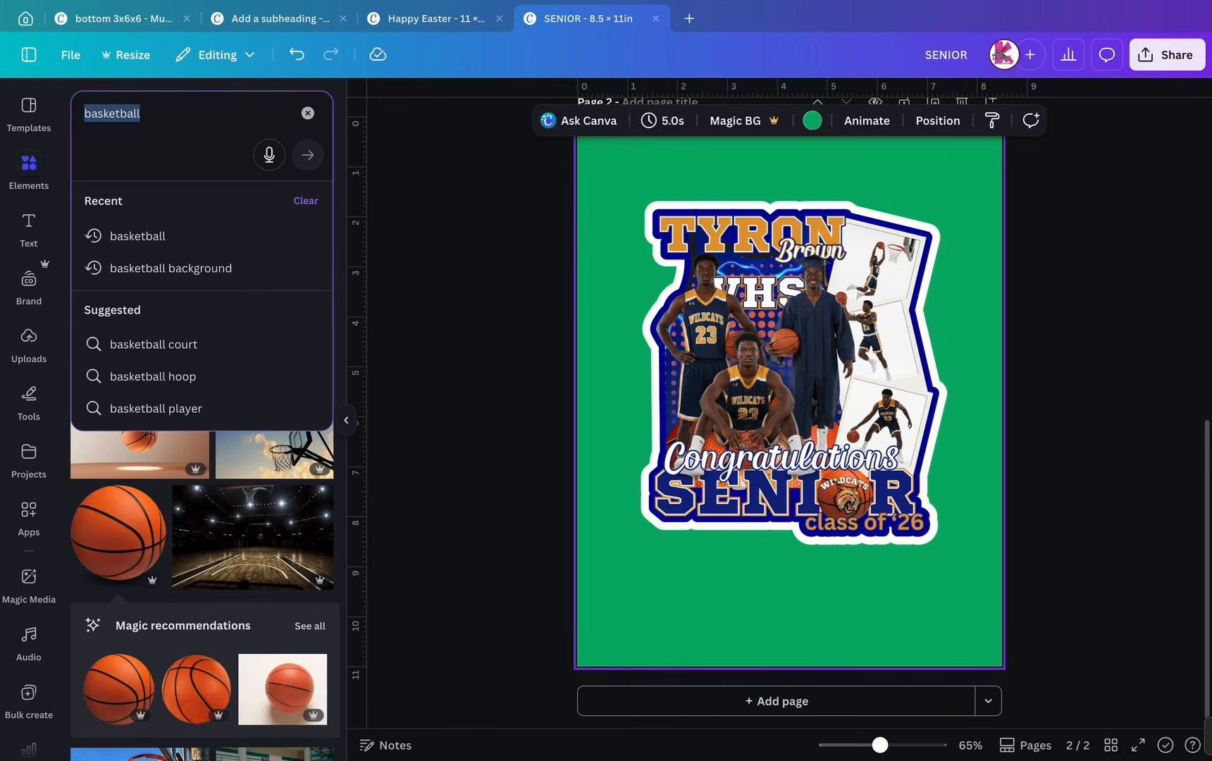
text(fan stick)
key(Return)
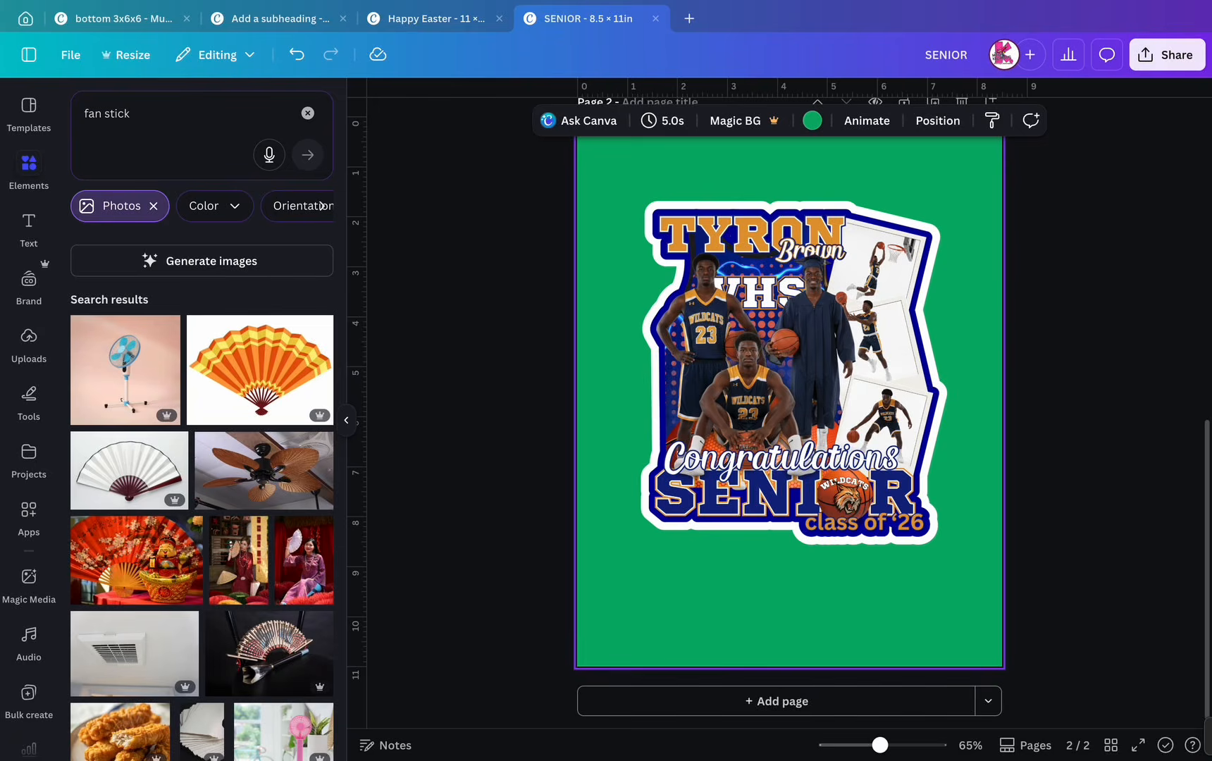
scroll(201, 493, down, 7)
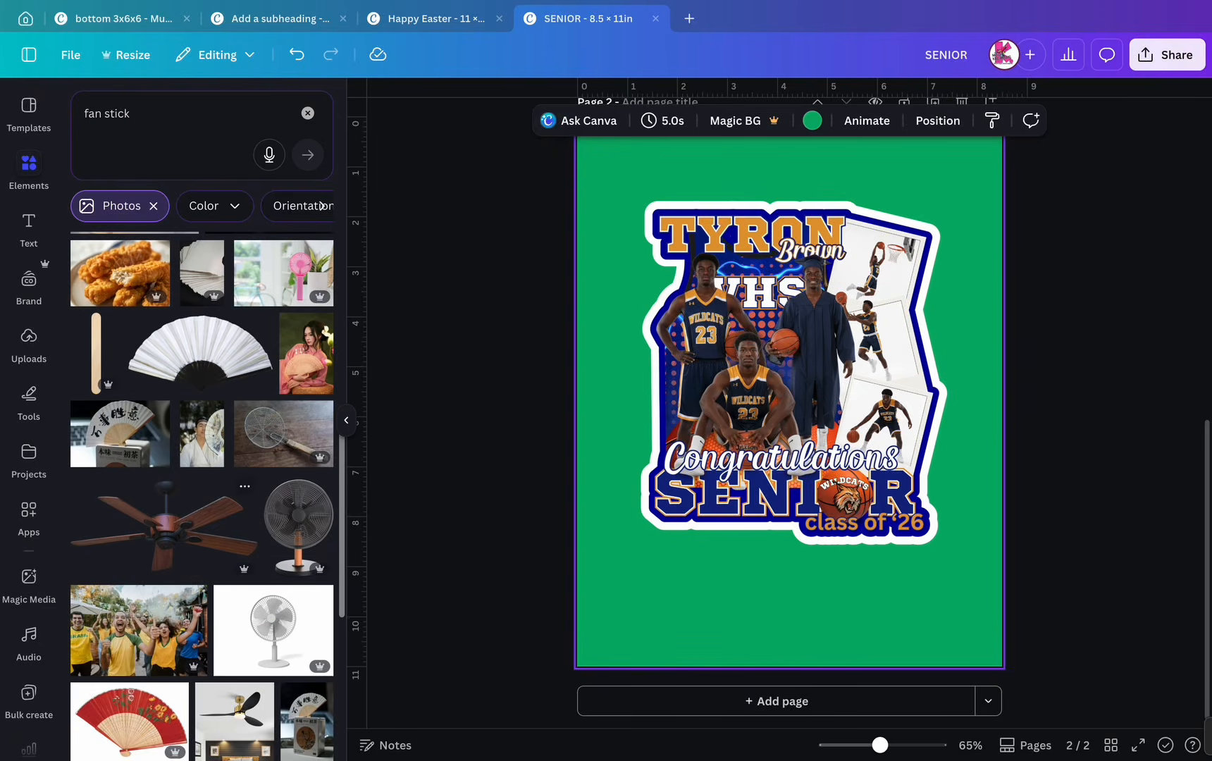
click(96, 352)
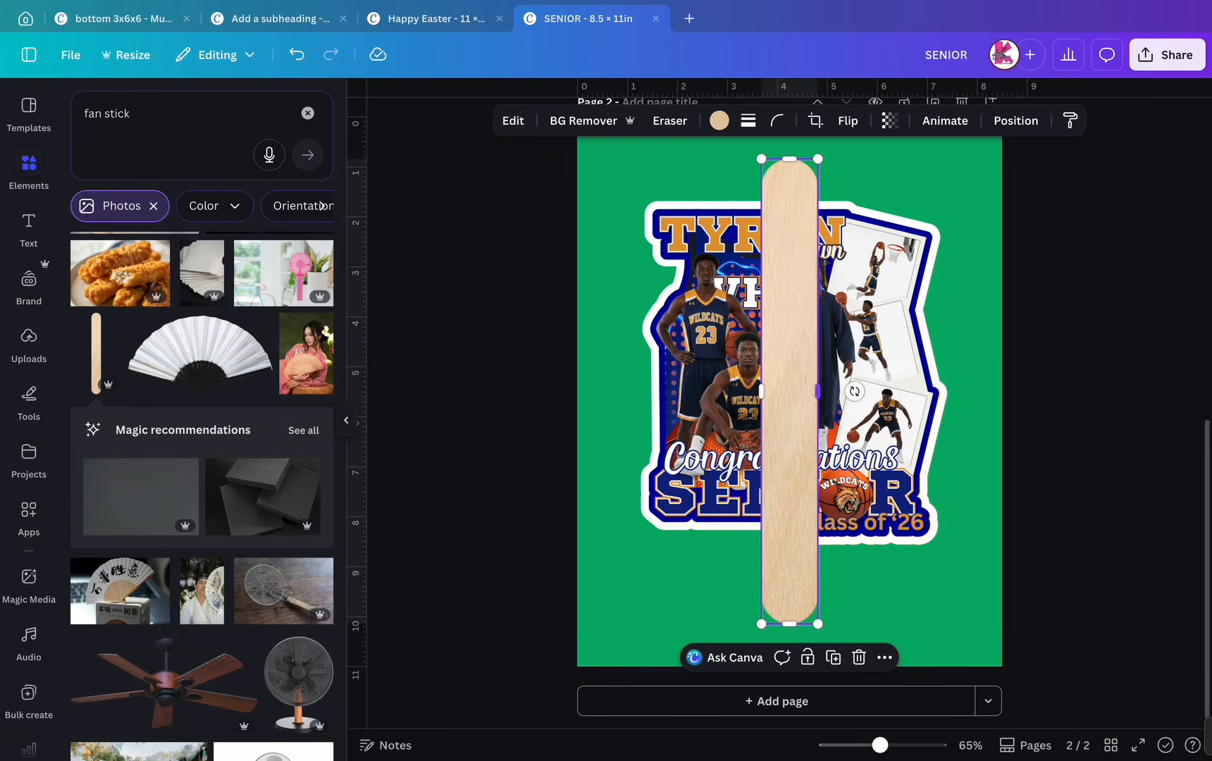
- Shrink the wooden stick and move it to the page bottom as a handle
drag(817, 160, 809, 224)
drag(996, 255, 874, 293)
key(super+minus)
drag(786, 464, 797, 500)
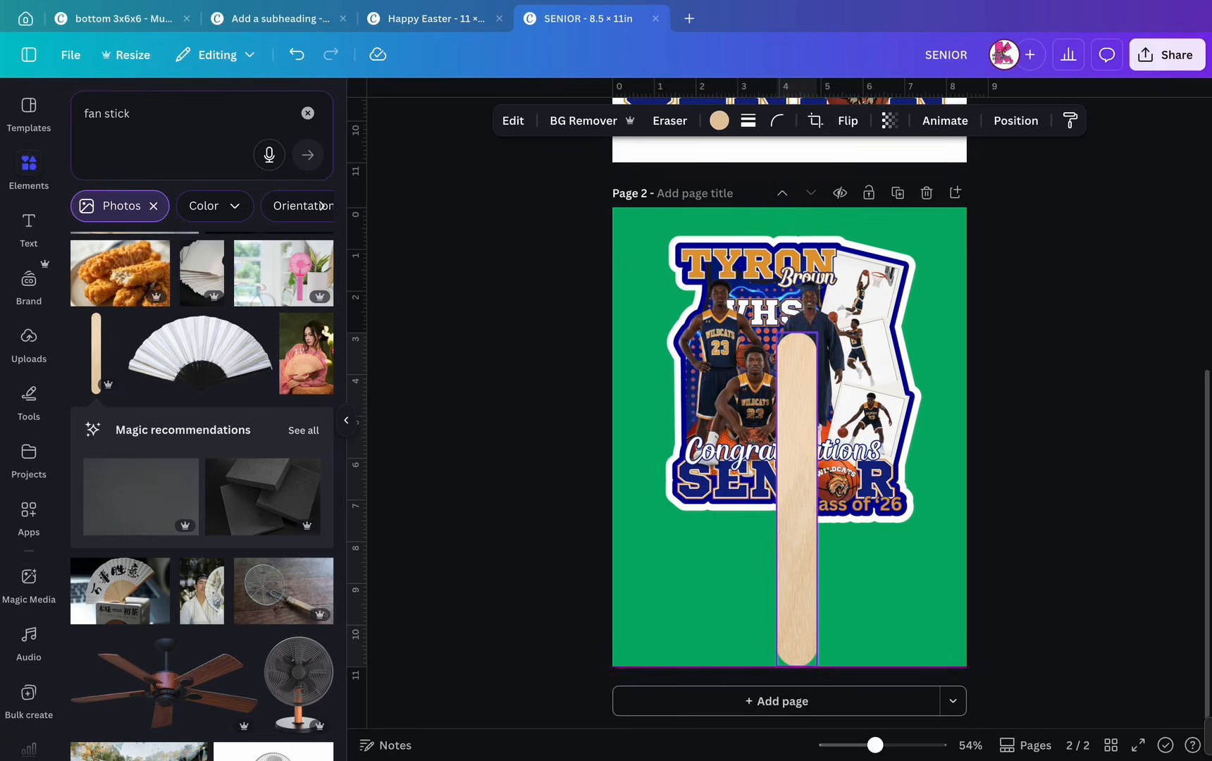
drag(816, 333, 803, 448)
drag(790, 542, 791, 533)
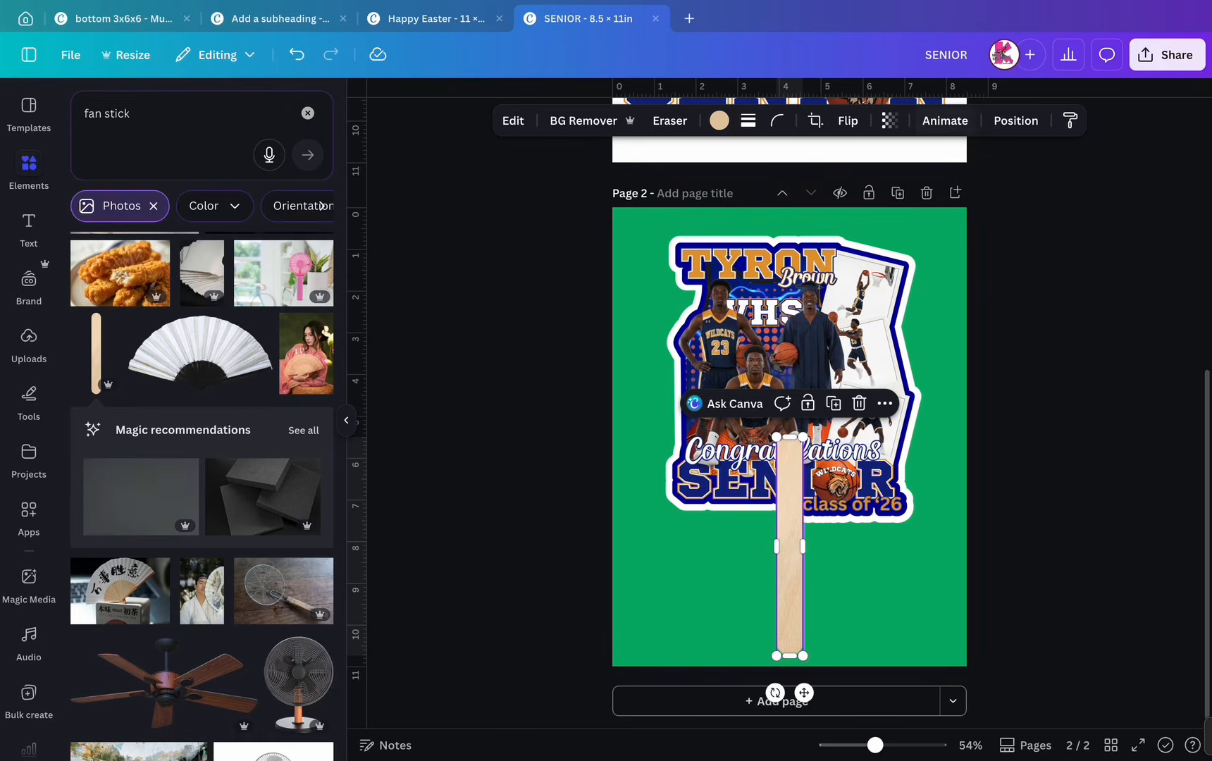
- Move the stick behind both sticker images in the Layers list
click(1015, 120)
drag(202, 238, 202, 341)
click(704, 586)
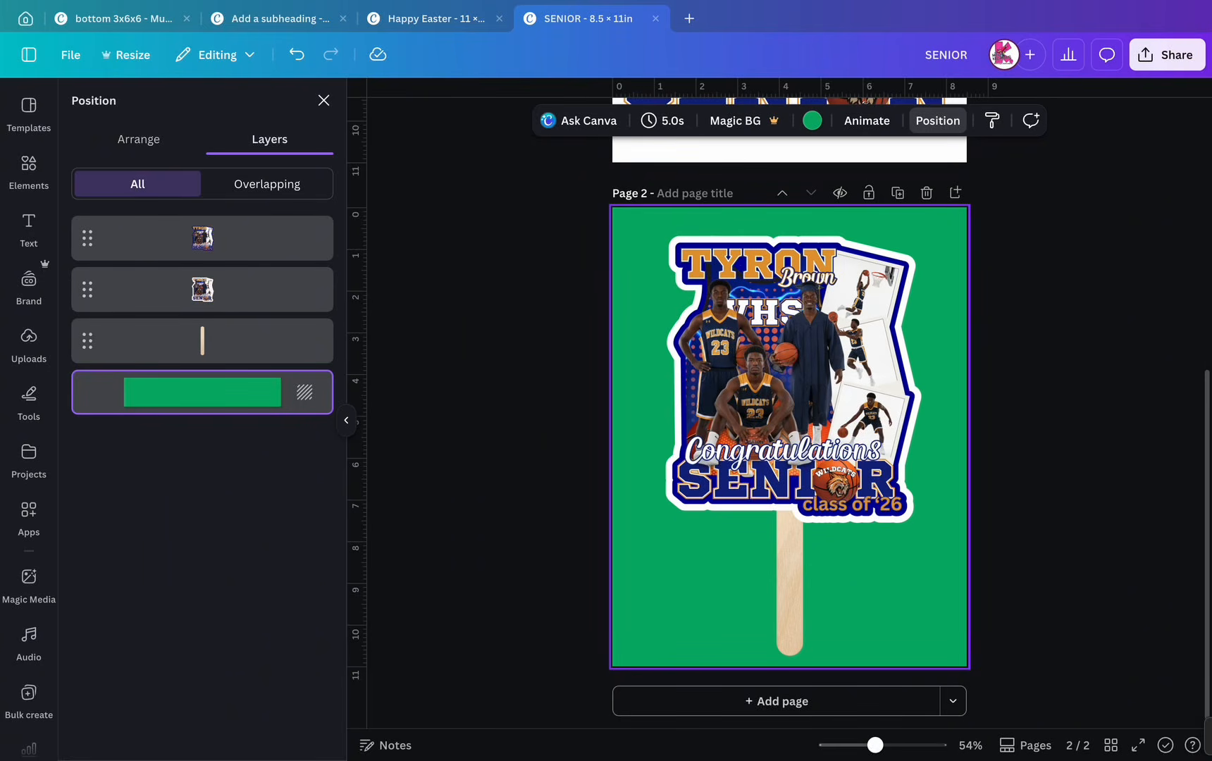
drag(997, 295, 710, 654)
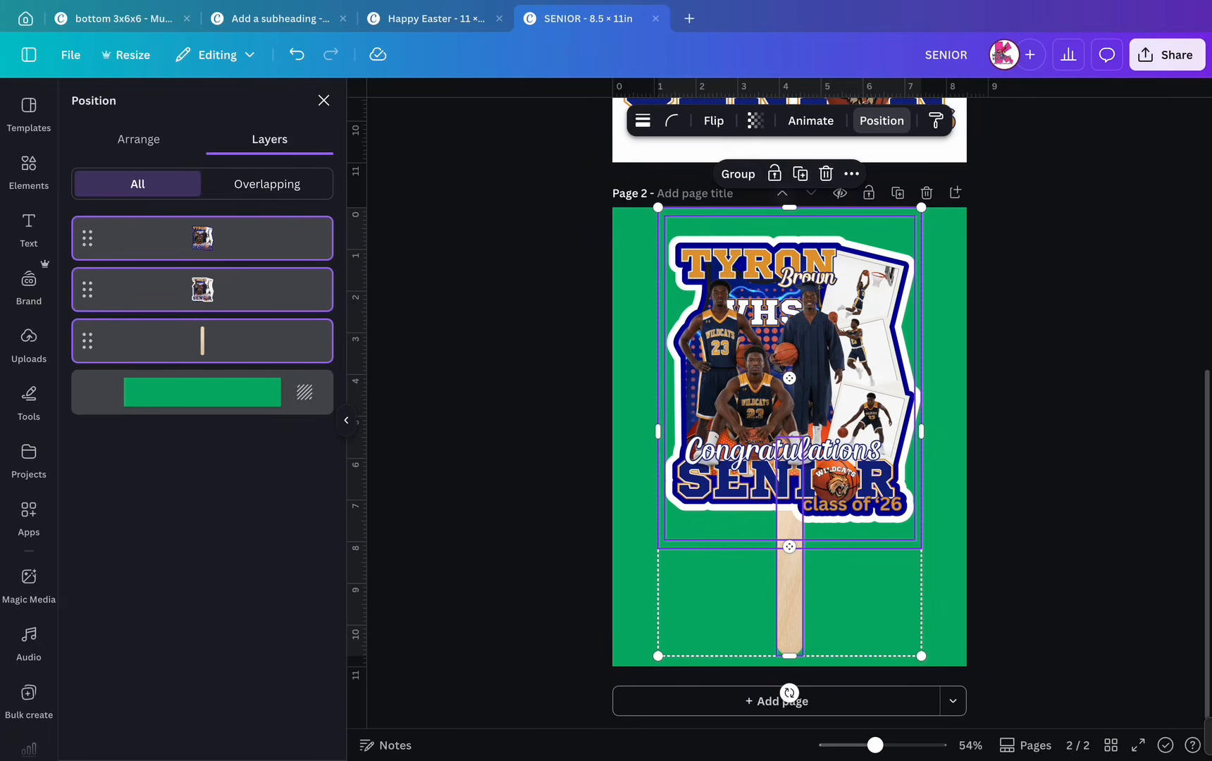
- Group the stickers with the stick, shrink the group, and move it to the upper left
click(738, 174)
drag(775, 324, 780, 324)
drag(925, 209, 833, 357)
drag(746, 493, 725, 378)
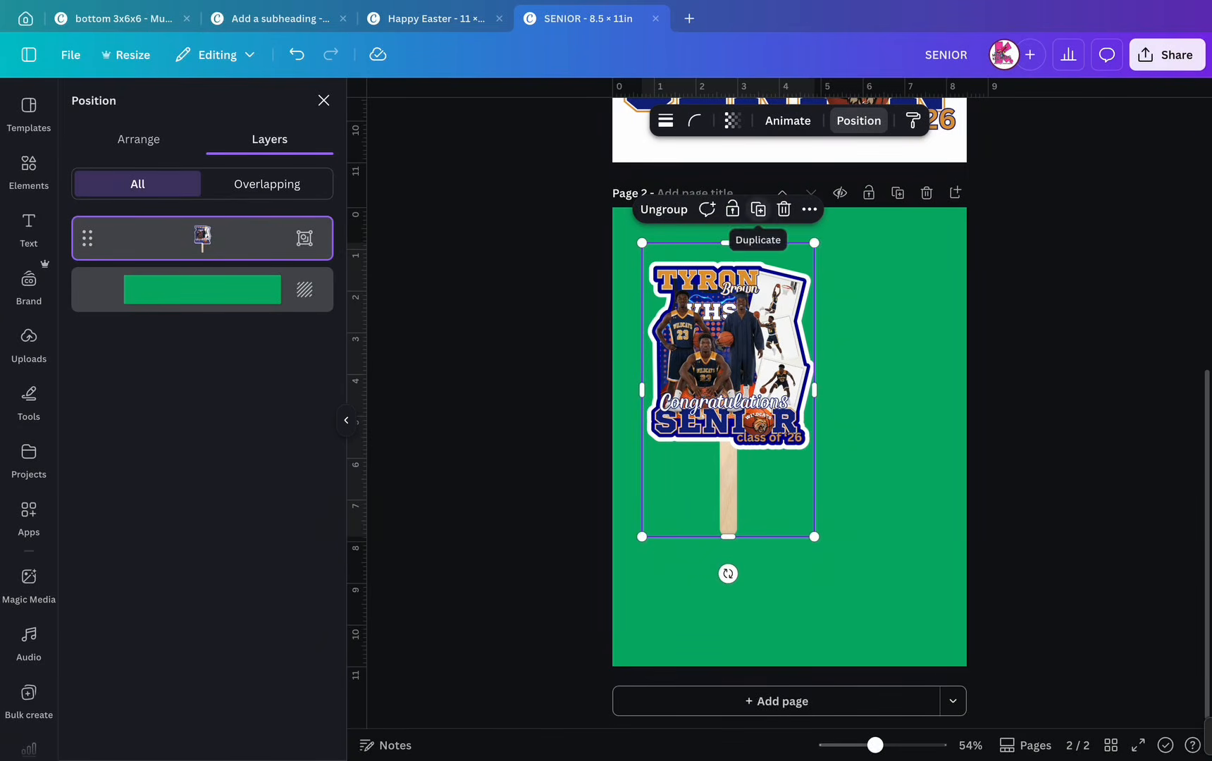
- Duplicate the fan and tilt the copy clockwise, overlapping it to the right of the first
click(758, 210)
drag(747, 338, 790, 347)
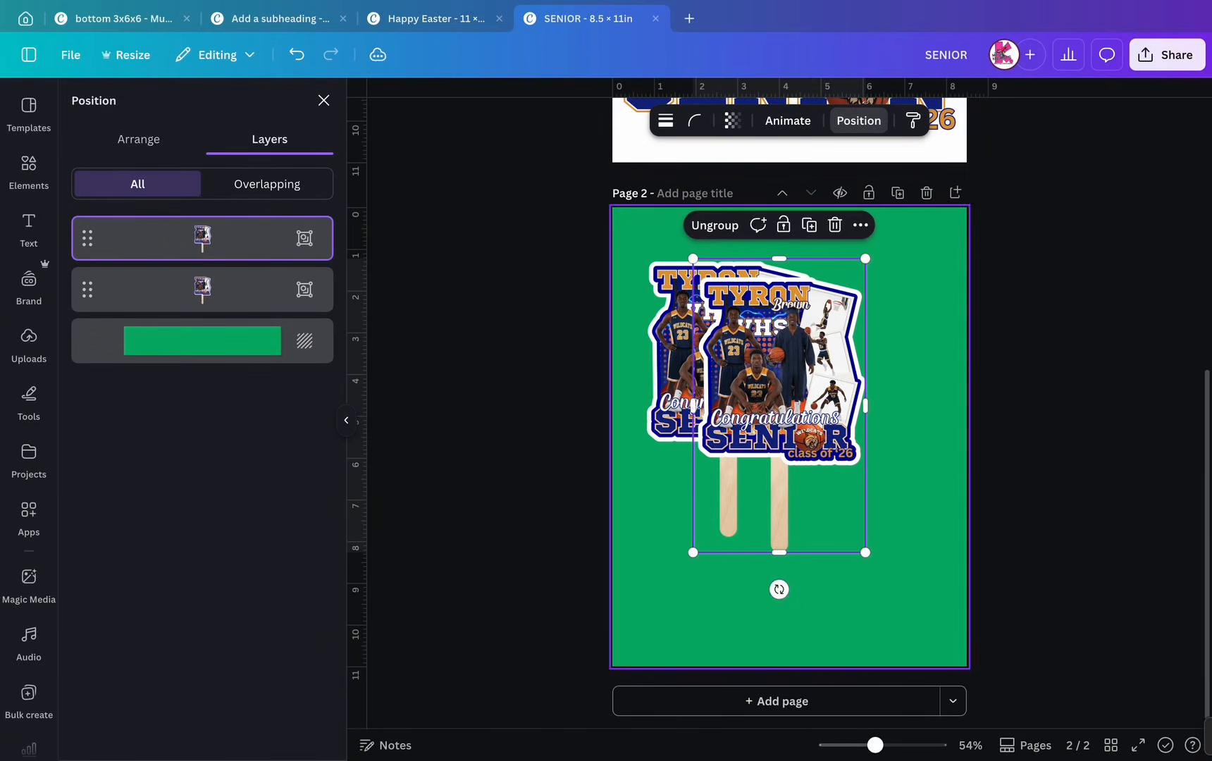
drag(778, 589, 740, 585)
drag(779, 394, 780, 385)
click(916, 465)
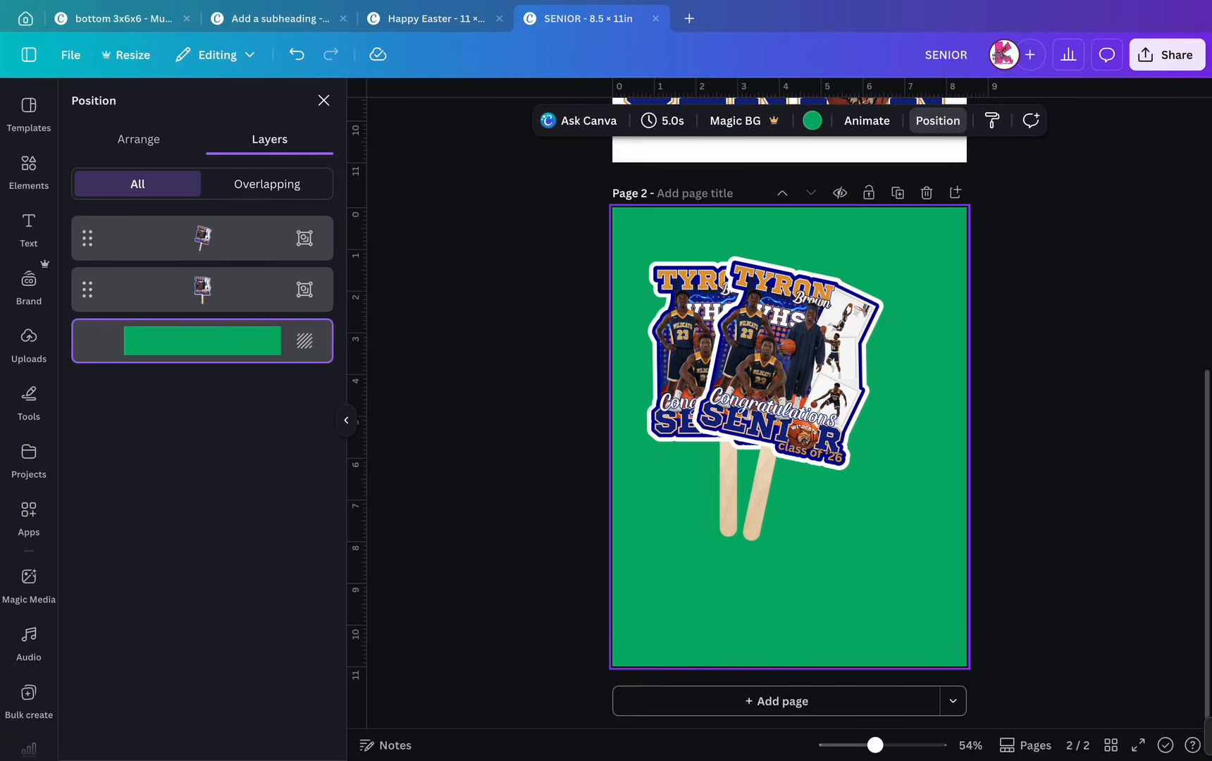
double_click(789, 367)
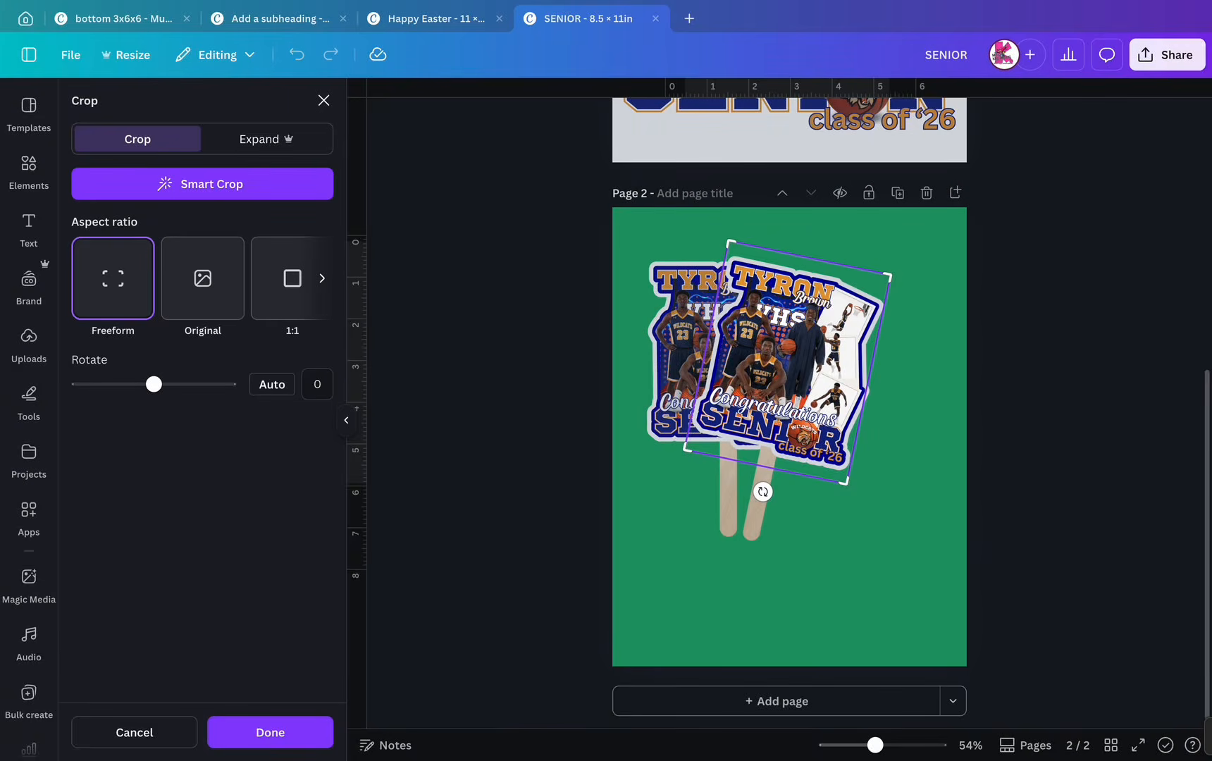
- Move both fans together to the right and slightly down
click(994, 352)
click(993, 352)
drag(979, 350, 642, 397)
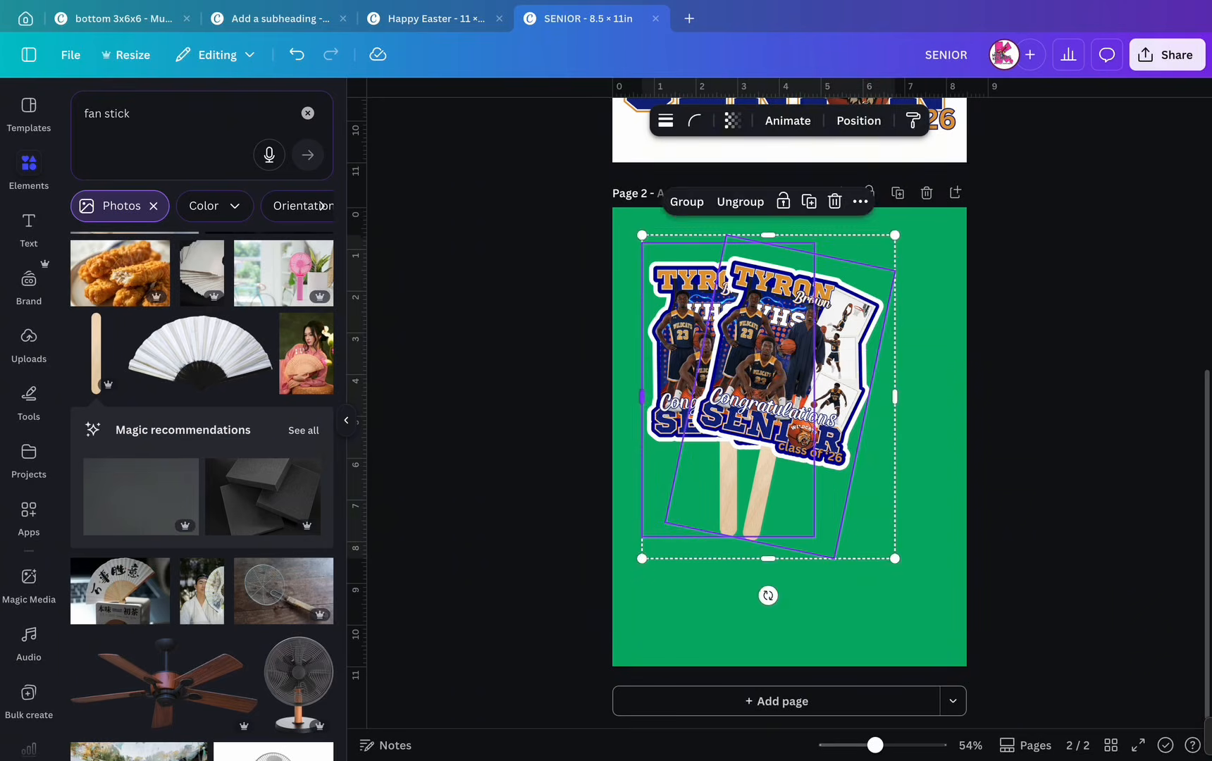
click(296, 55)
drag(775, 381, 840, 389)
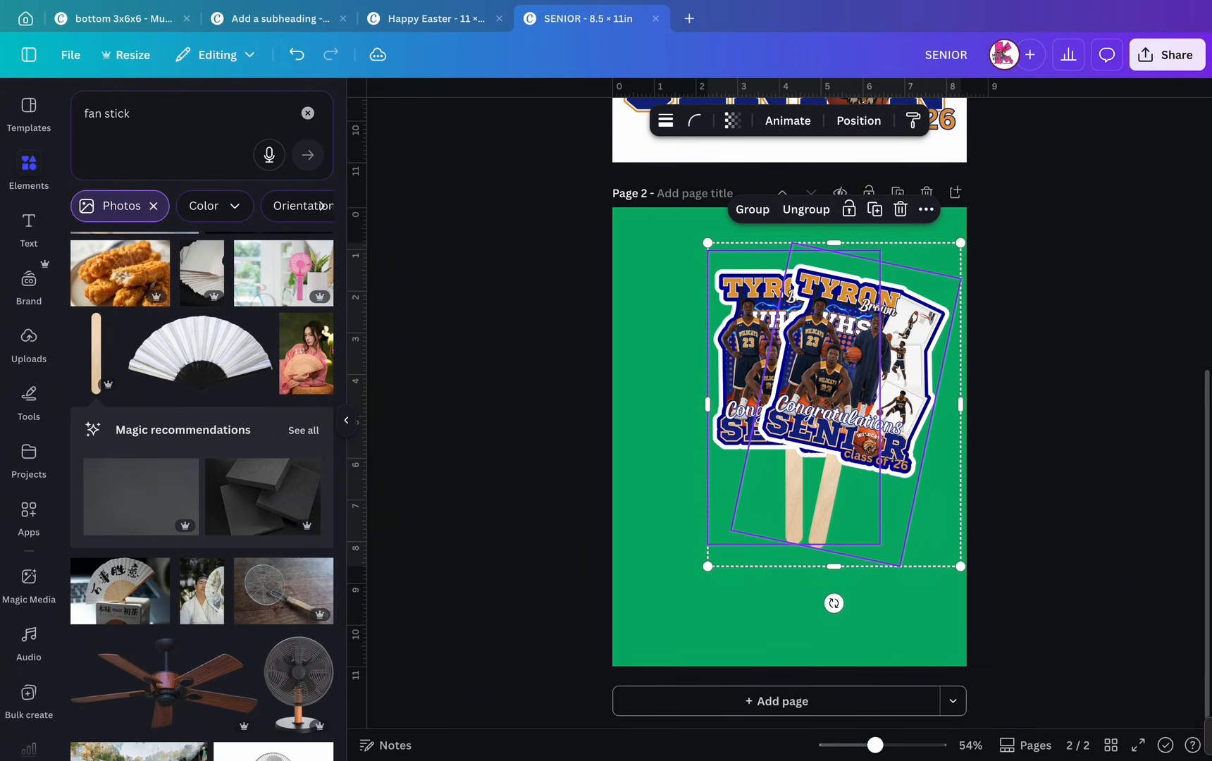
click(1004, 395)
- Add a third fan tilted counter-clockwise at the upper left, and tilt the right fan to 16°
click(748, 366)
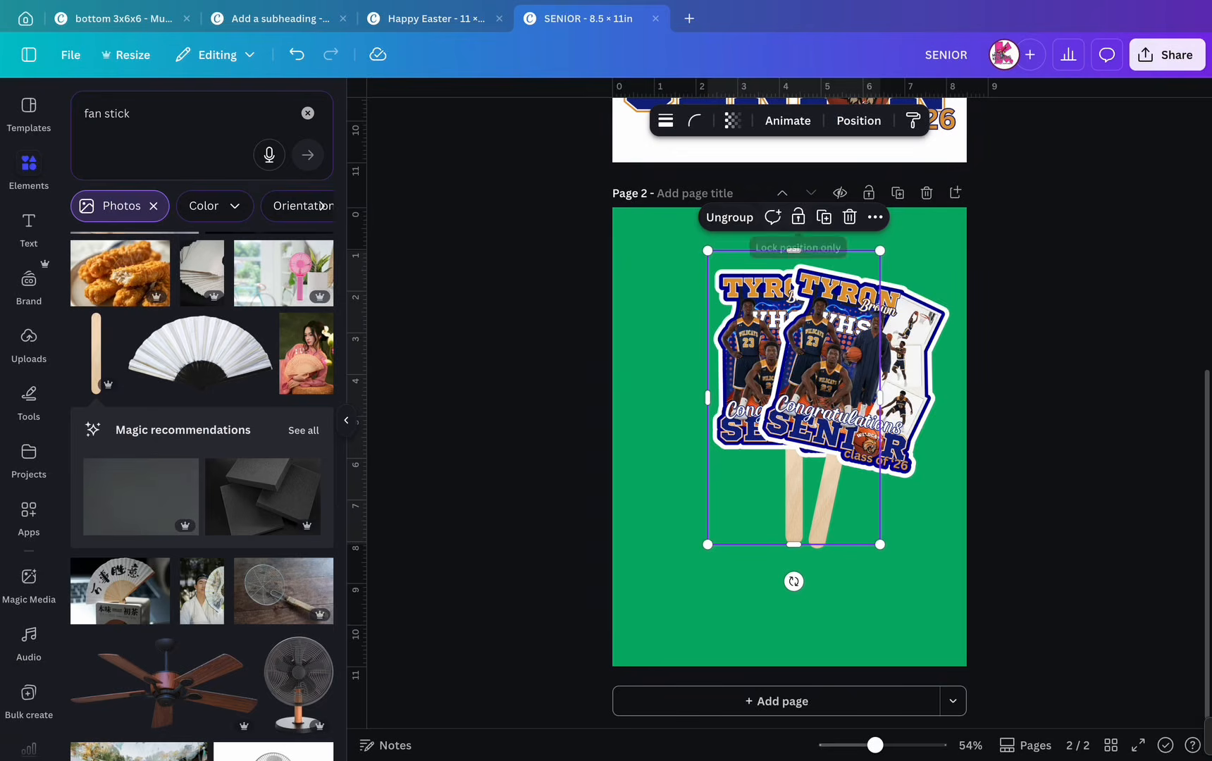
click(823, 217)
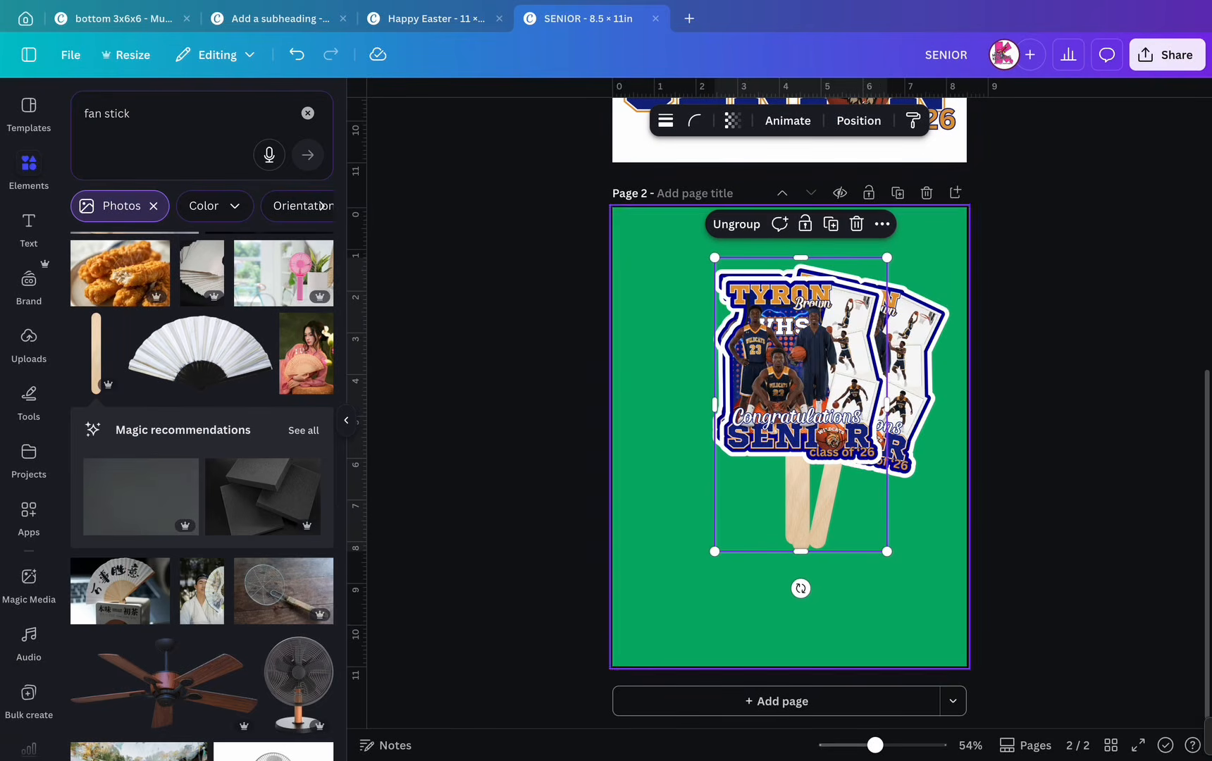
drag(801, 589, 832, 585)
drag(788, 388, 737, 386)
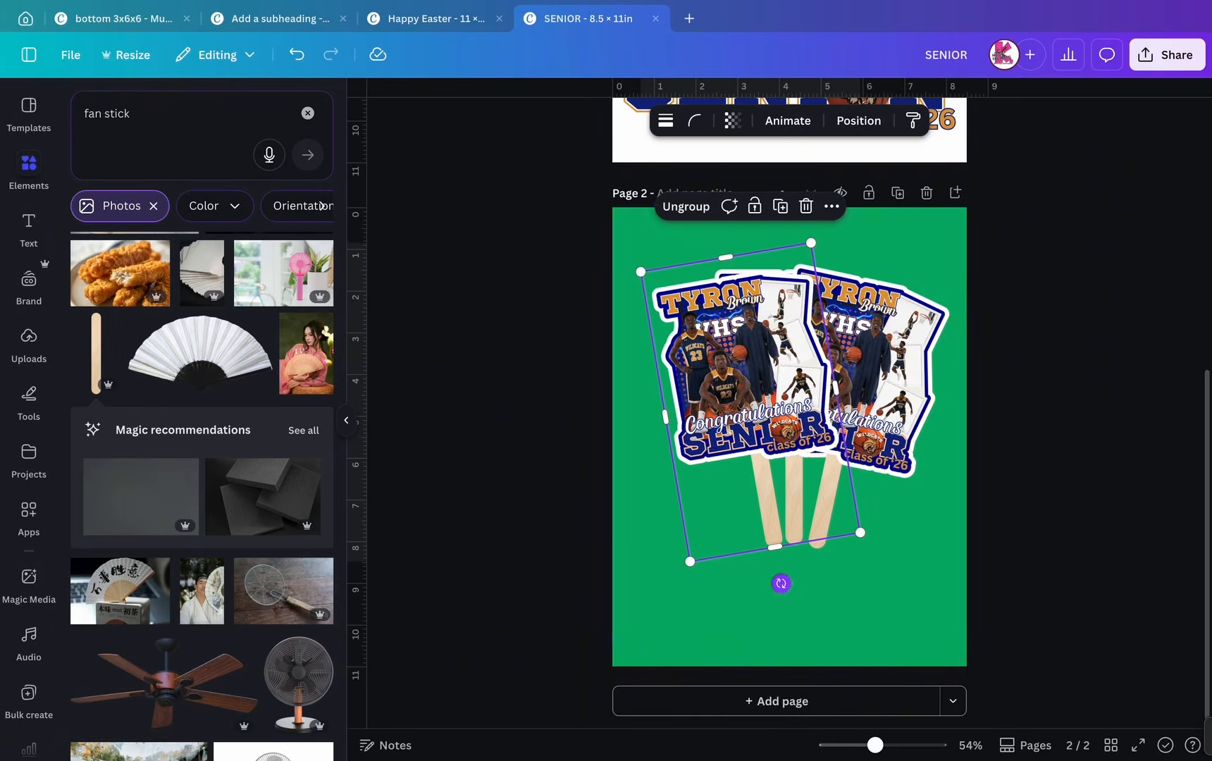
drag(780, 583, 789, 581)
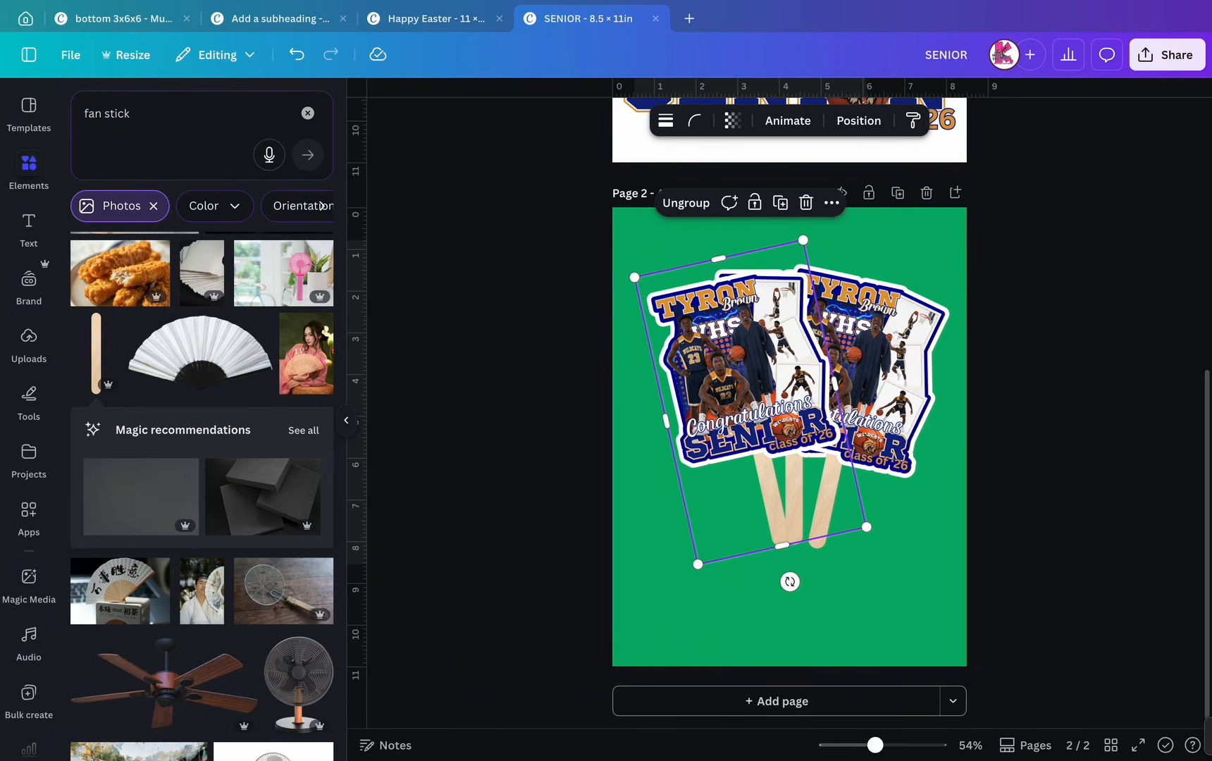
drag(751, 401, 749, 404)
click(860, 394)
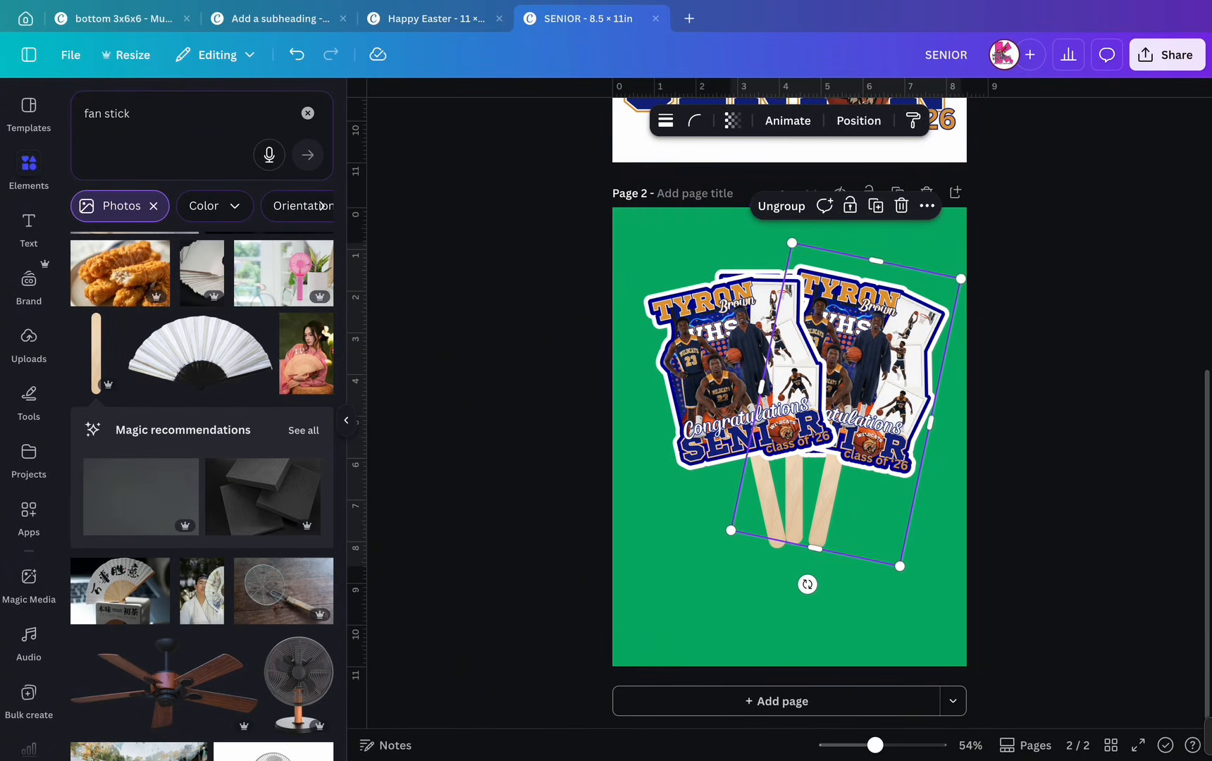
drag(807, 584, 796, 587)
drag(745, 403, 751, 372)
- Send the left sign beneath the other two and nudge all three slightly left and down
click(858, 121)
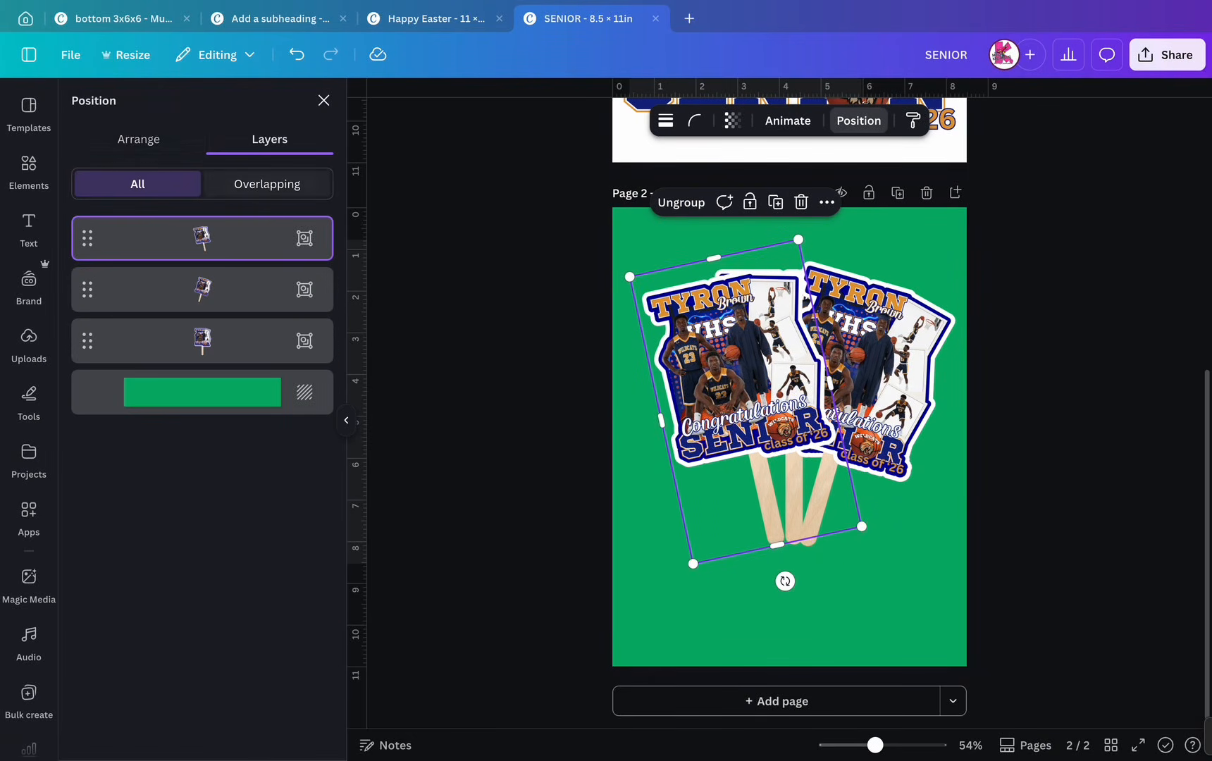
drag(202, 364, 202, 363)
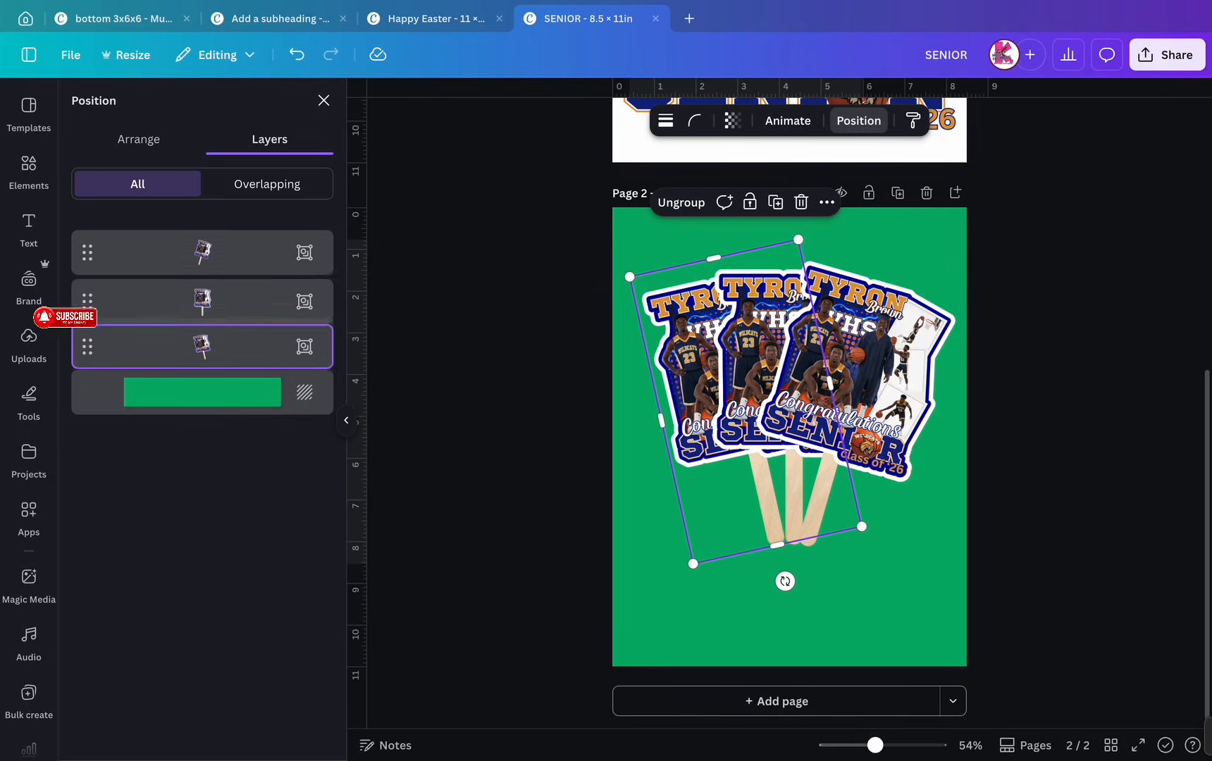
click(746, 620)
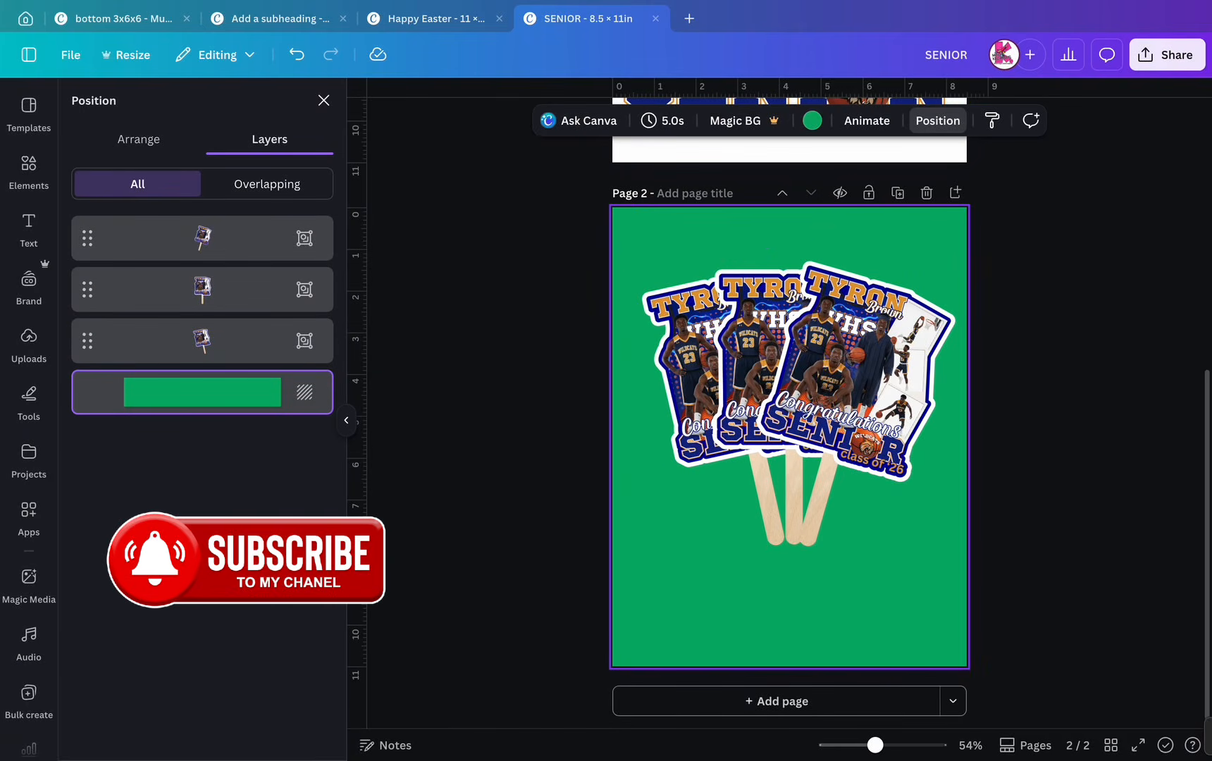
drag(1033, 403, 659, 455)
drag(789, 401, 780, 447)
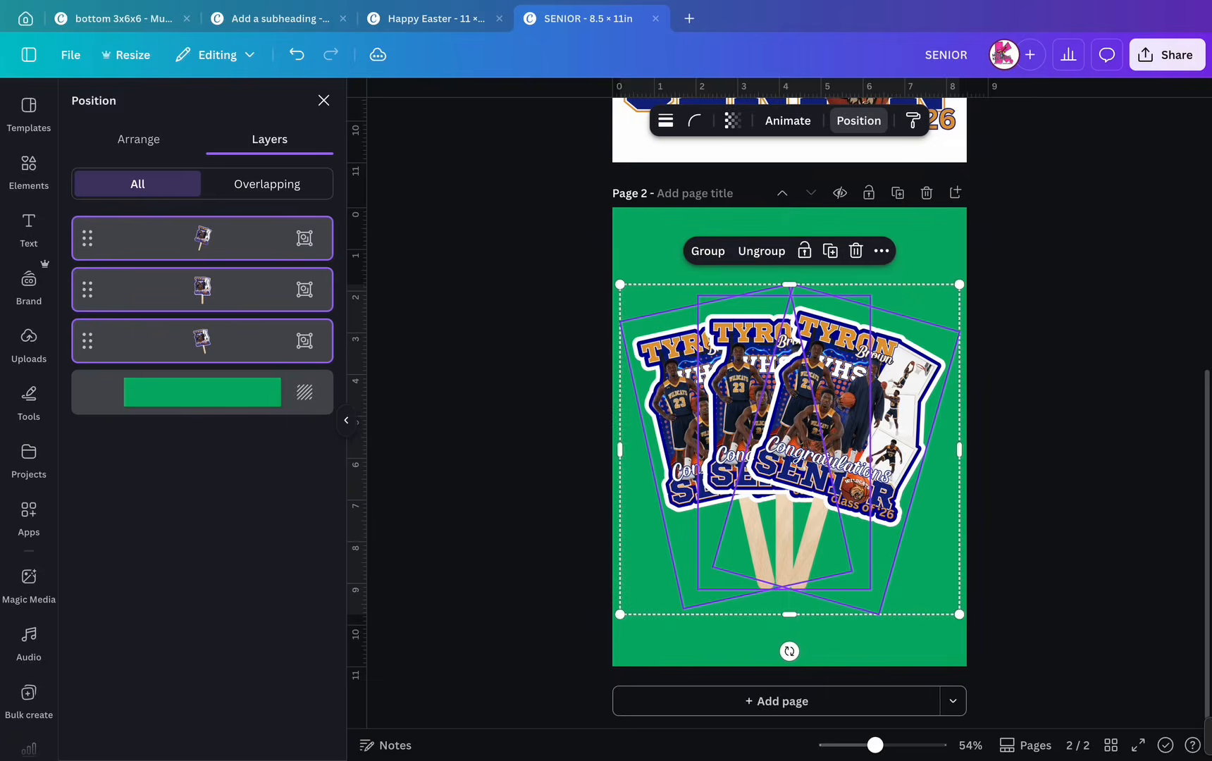
- Clear the fan stick search, ungroup the front fan, and delete its extra top poster image
click(1050, 444)
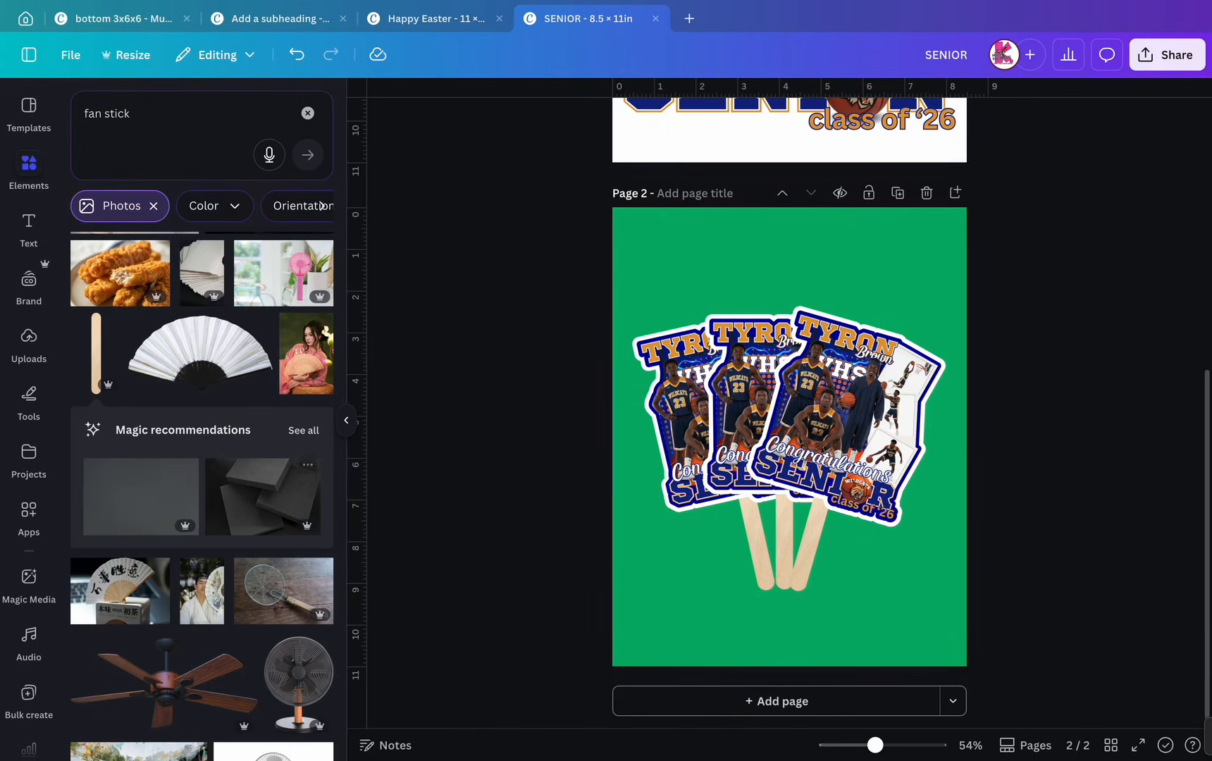
scroll(176, 451, down, 3)
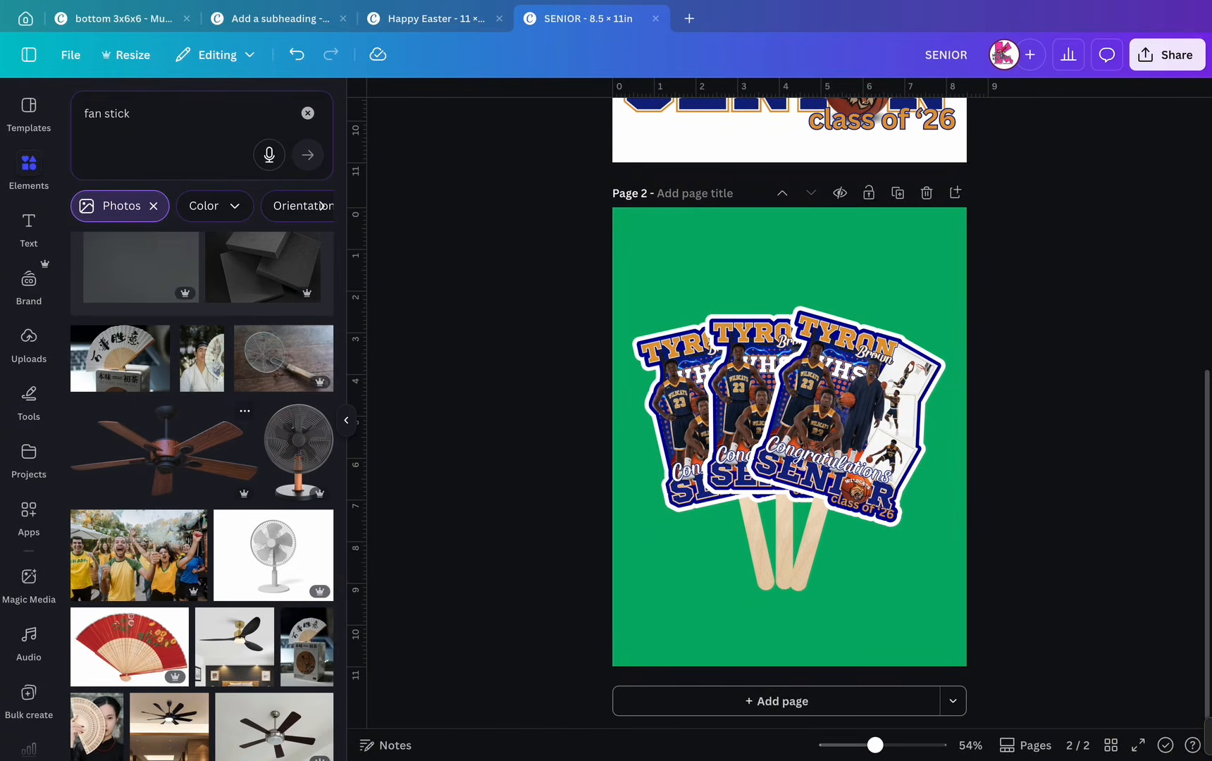
click(307, 113)
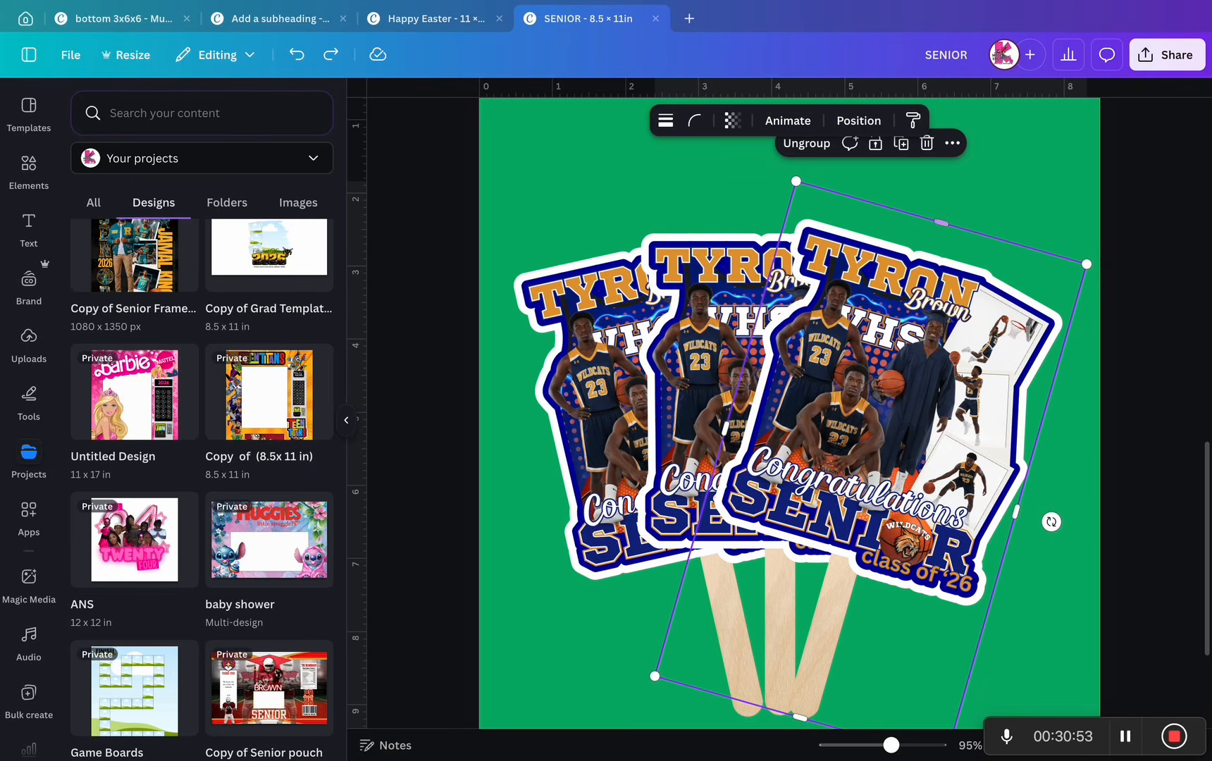
click(895, 381)
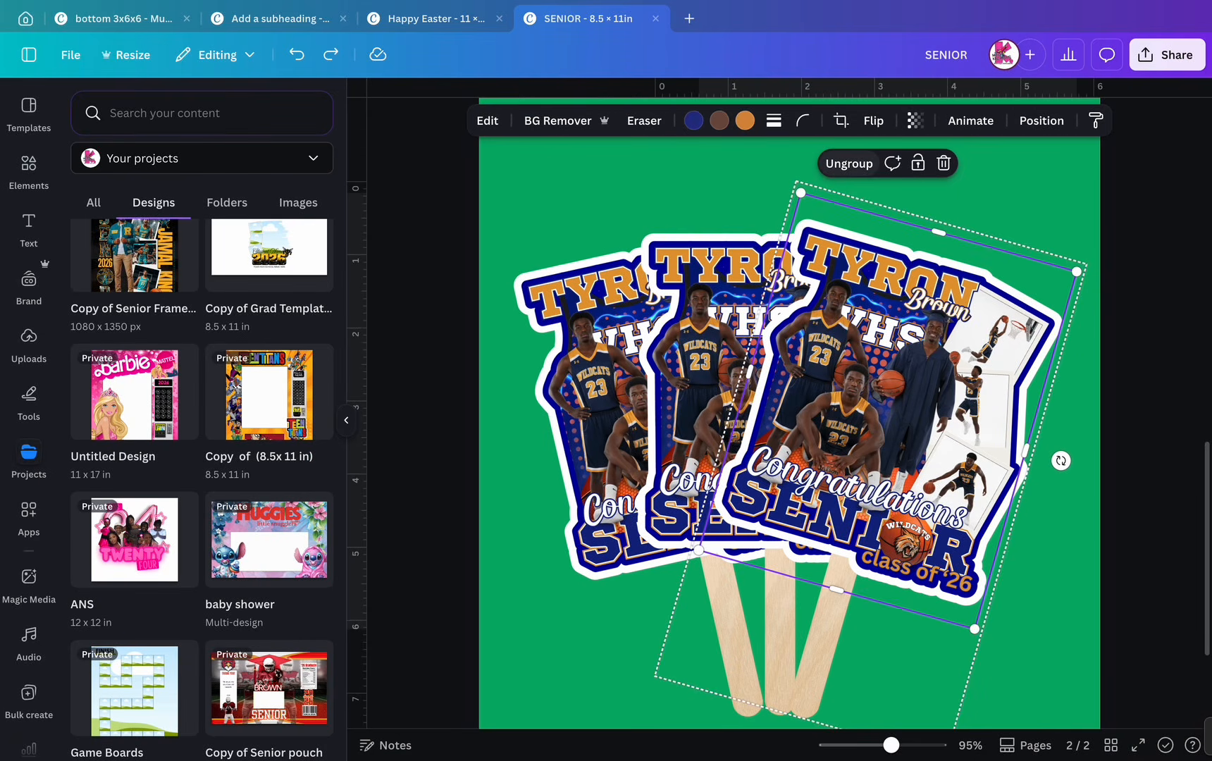
click(849, 164)
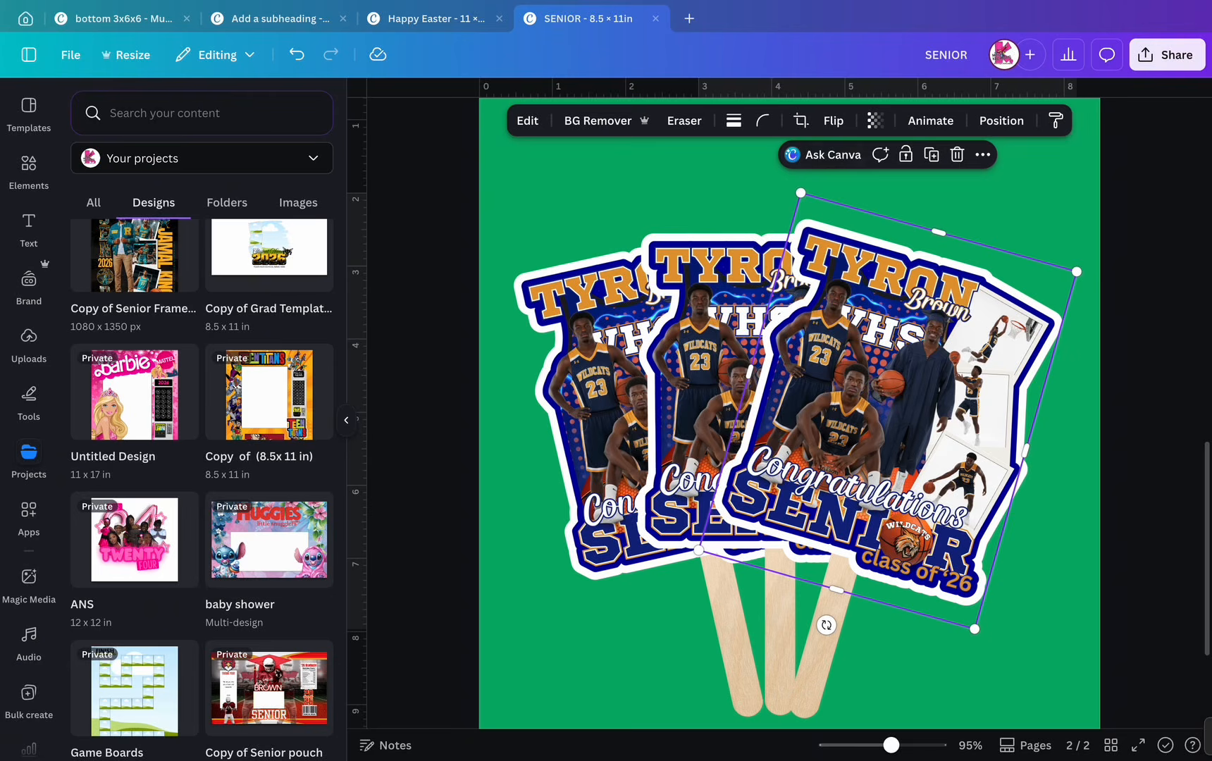
click(1026, 120)
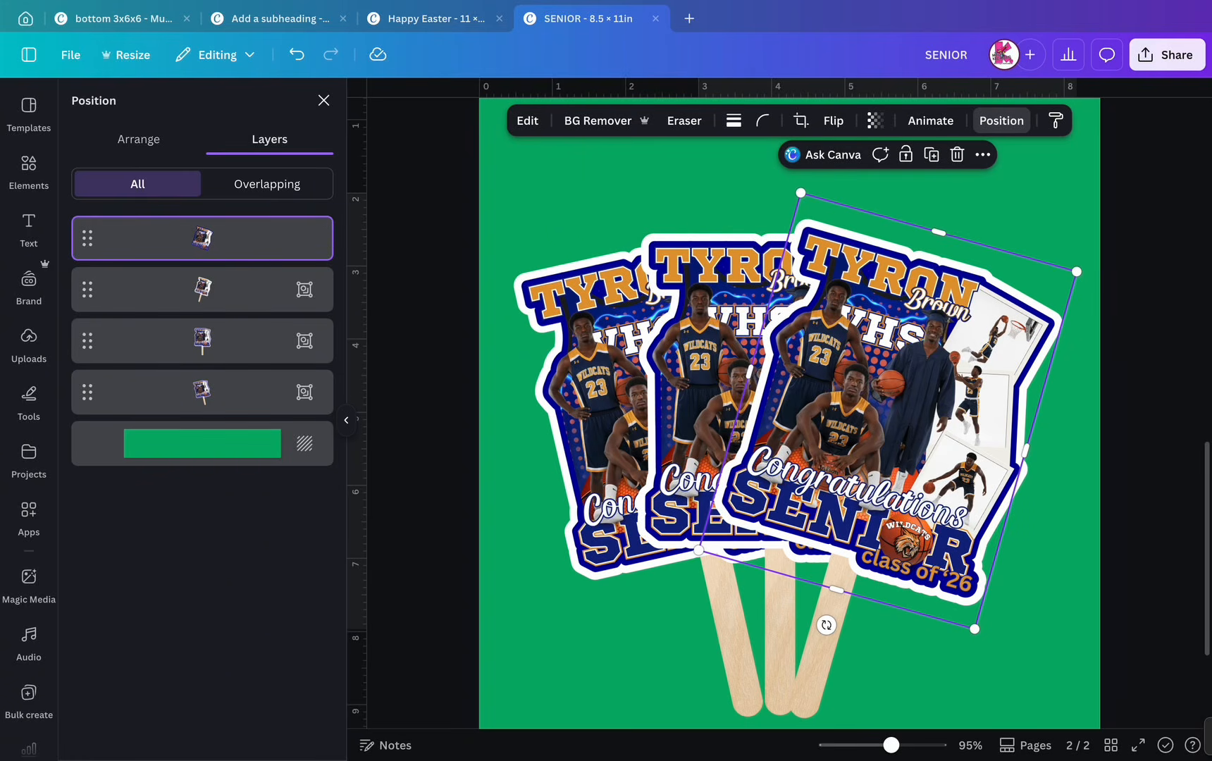
mouse_move(887, 411)
mouse_down()
mouse_move(905, 420)
mouse_move(891, 411)
mouse_move(953, 542)
mouse_move(1011, 553)
mouse_move(1037, 592)
mouse_move(876, 405)
mouse_move(896, 409)
mouse_up()
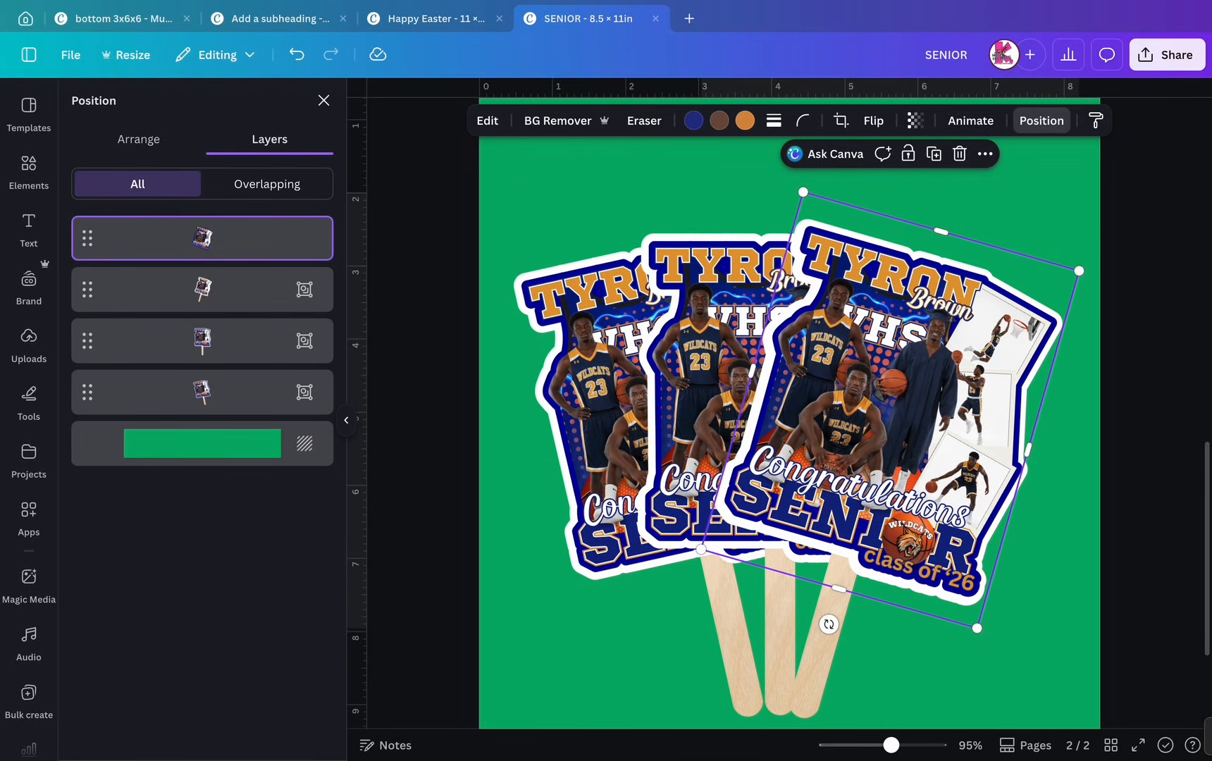
click(959, 153)
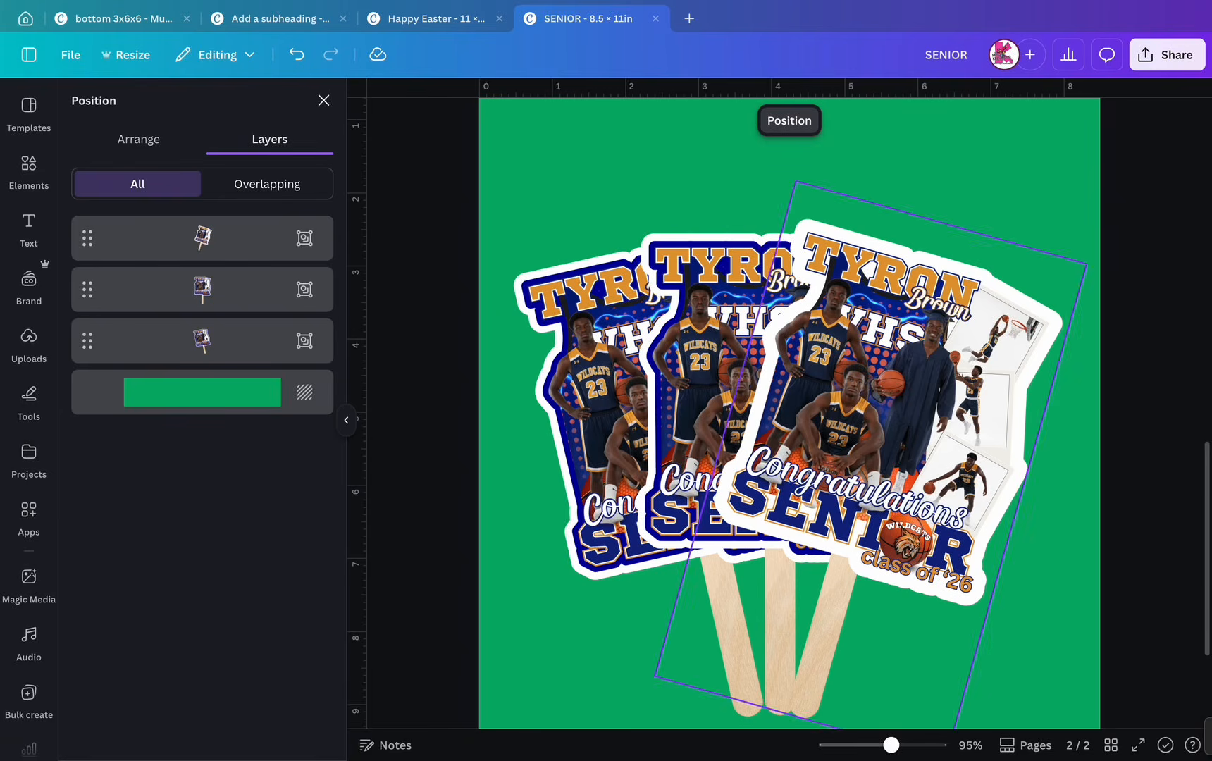
click(1025, 190)
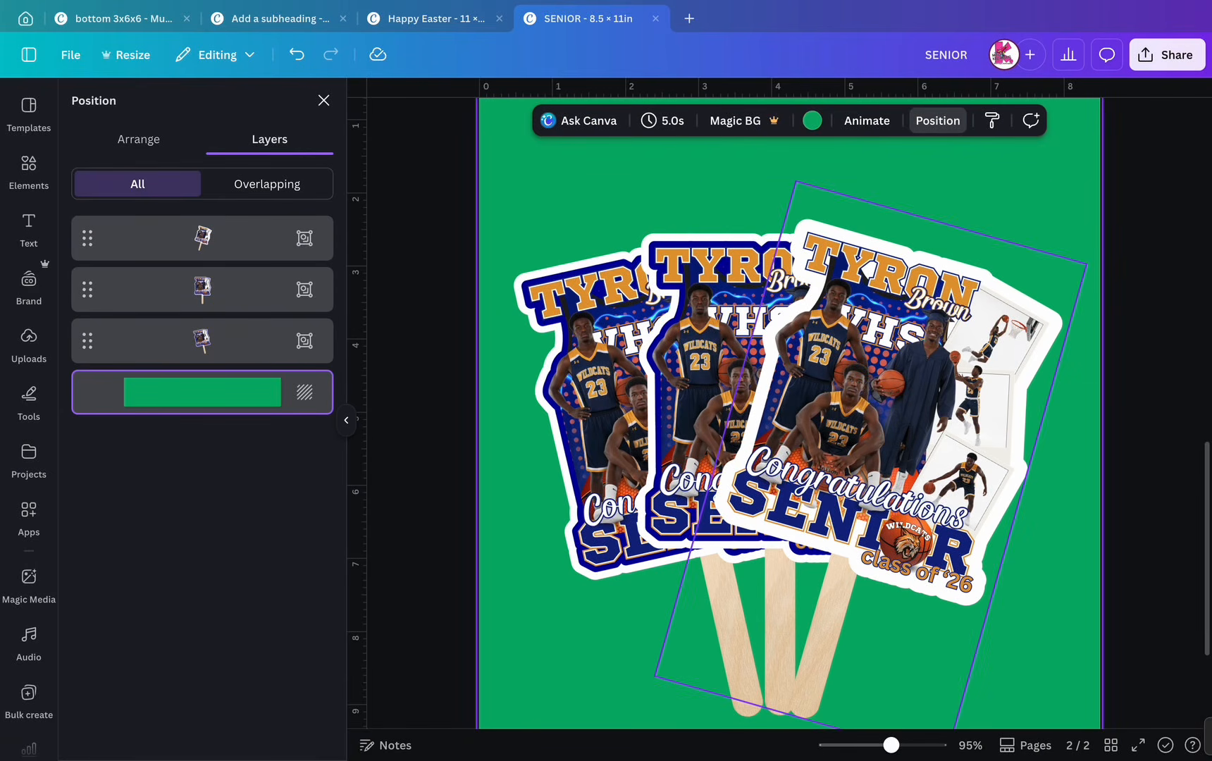
scroll(826, 391, up, 5)
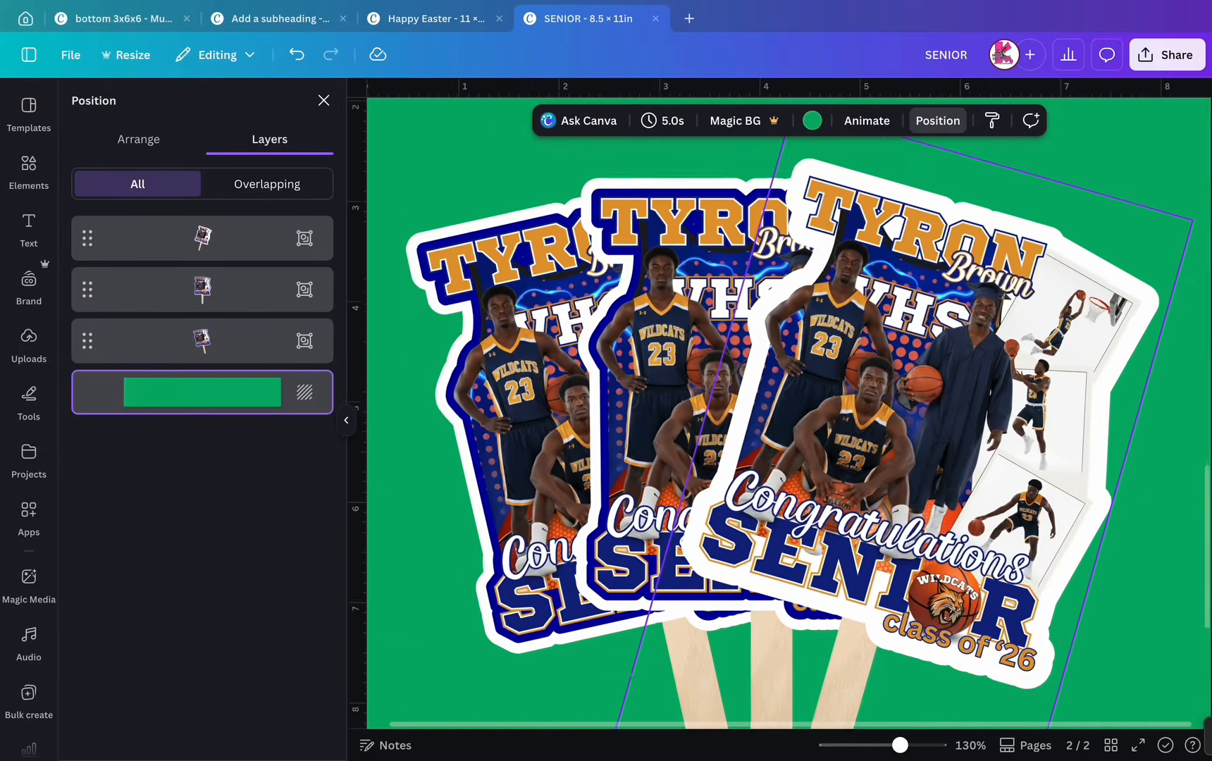
scroll(879, 388, down, 2)
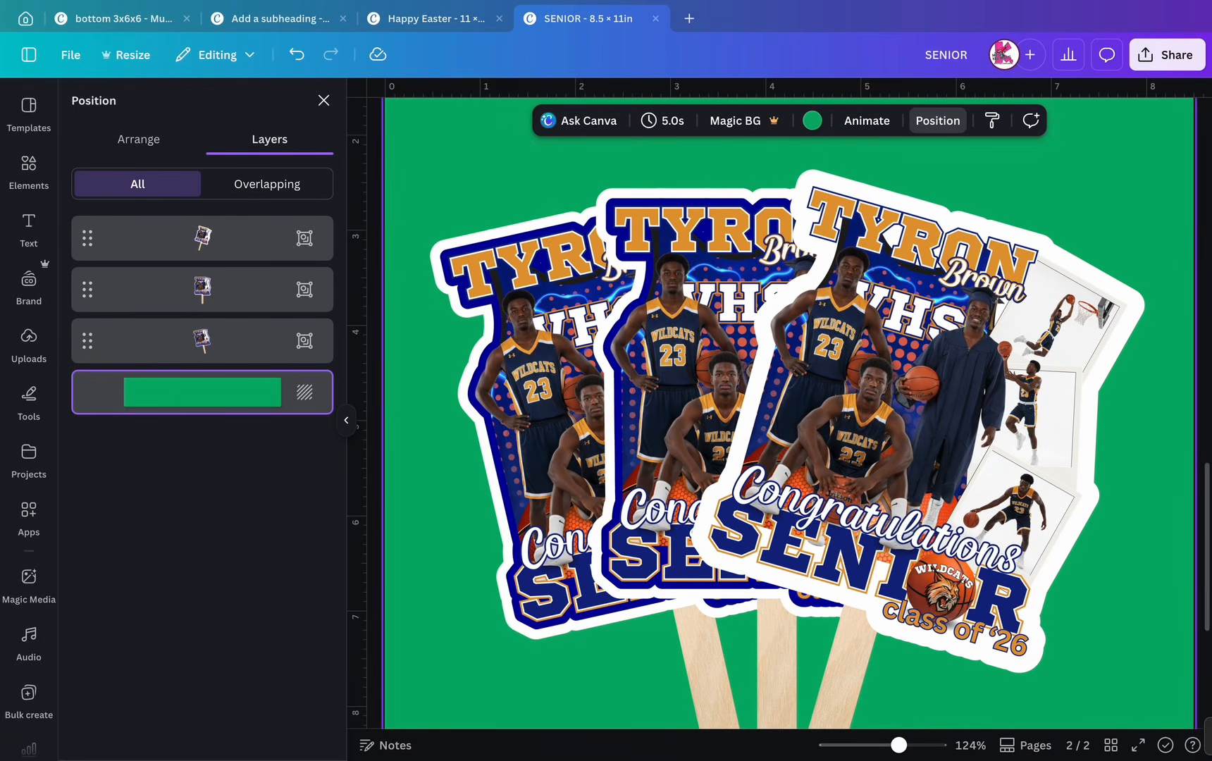
scroll(795, 584, down, 3)
scroll(789, 451, down, 2)
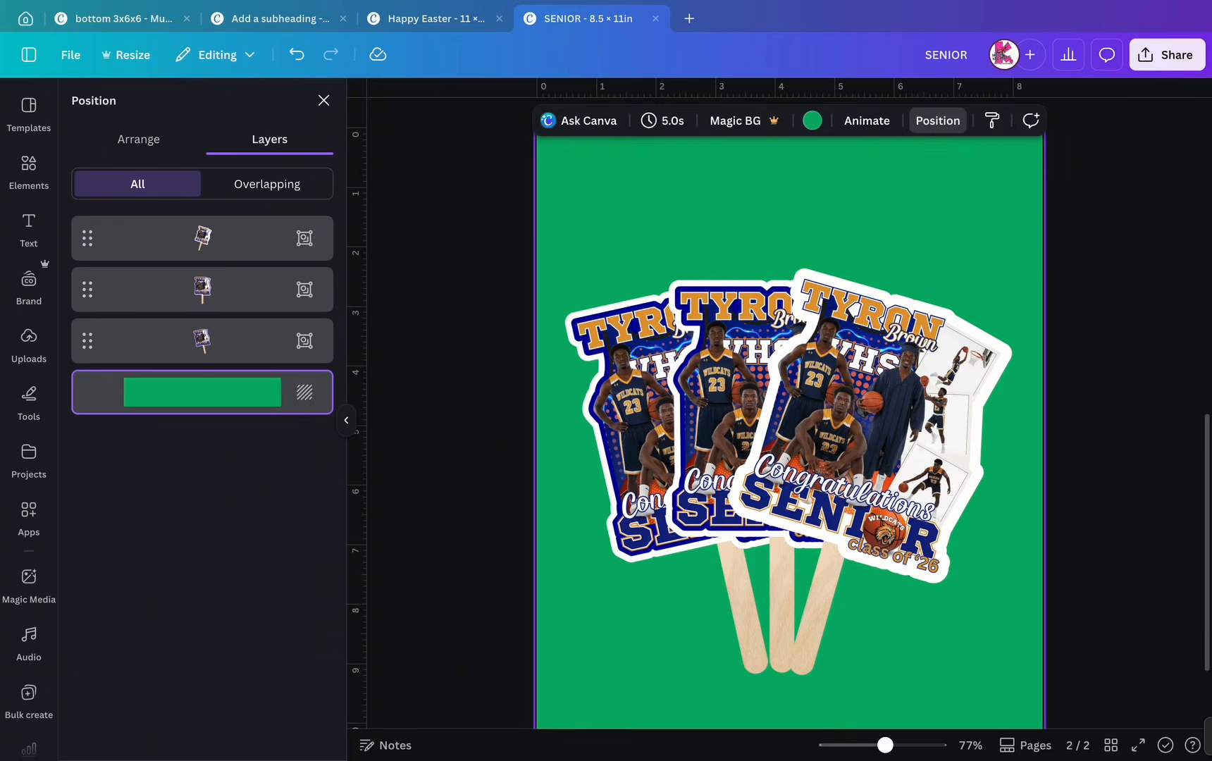
click(623, 437)
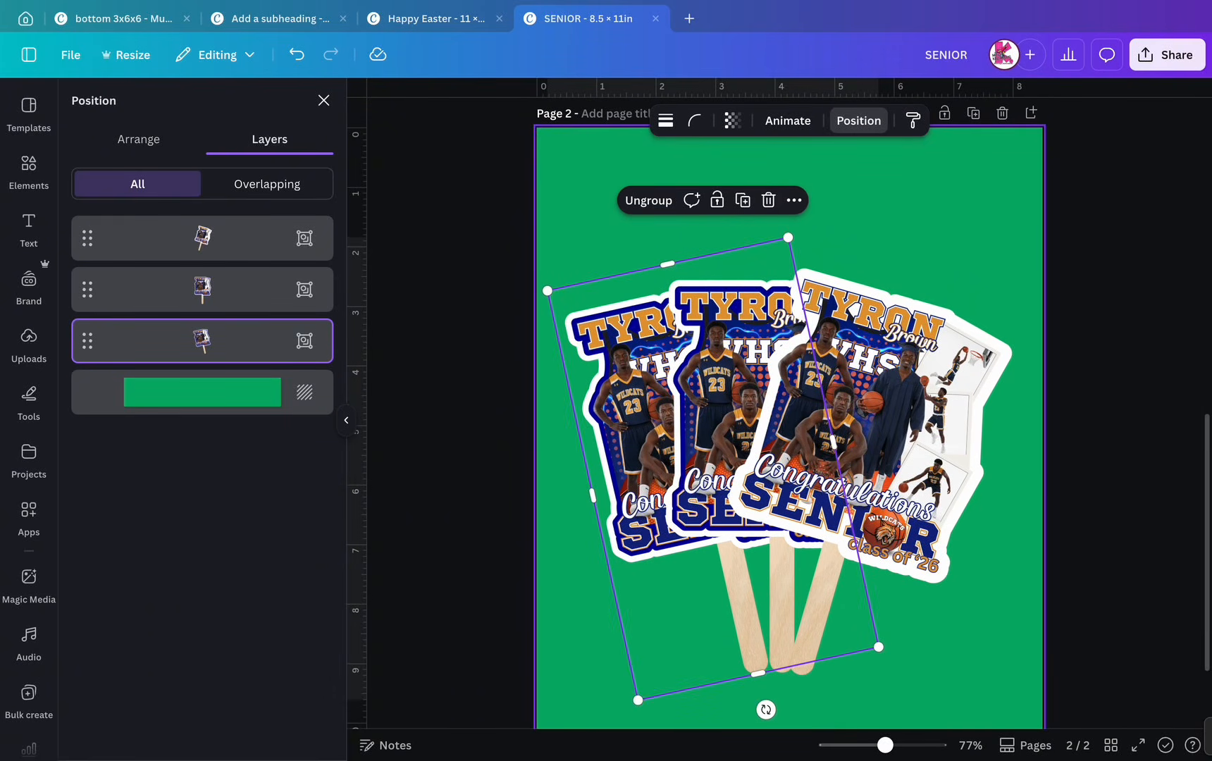
- Ungroup the back-left fan and delete its extra poster image
click(648, 200)
click(202, 392)
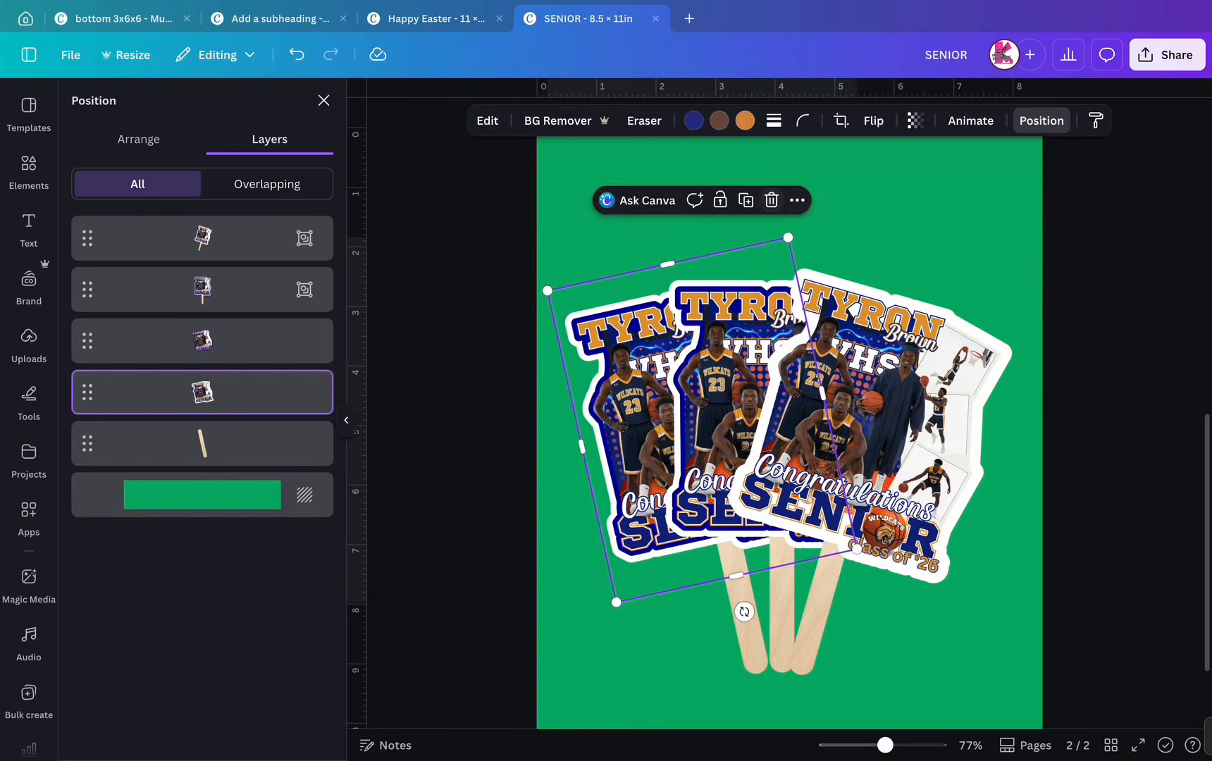
click(772, 200)
click(324, 101)
- Shift the middle and front fans slightly right, then the whole fan slightly left
drag(1085, 295, 881, 587)
drag(1027, 564, 910, 640)
drag(611, 246, 668, 293)
drag(712, 395, 563, 389)
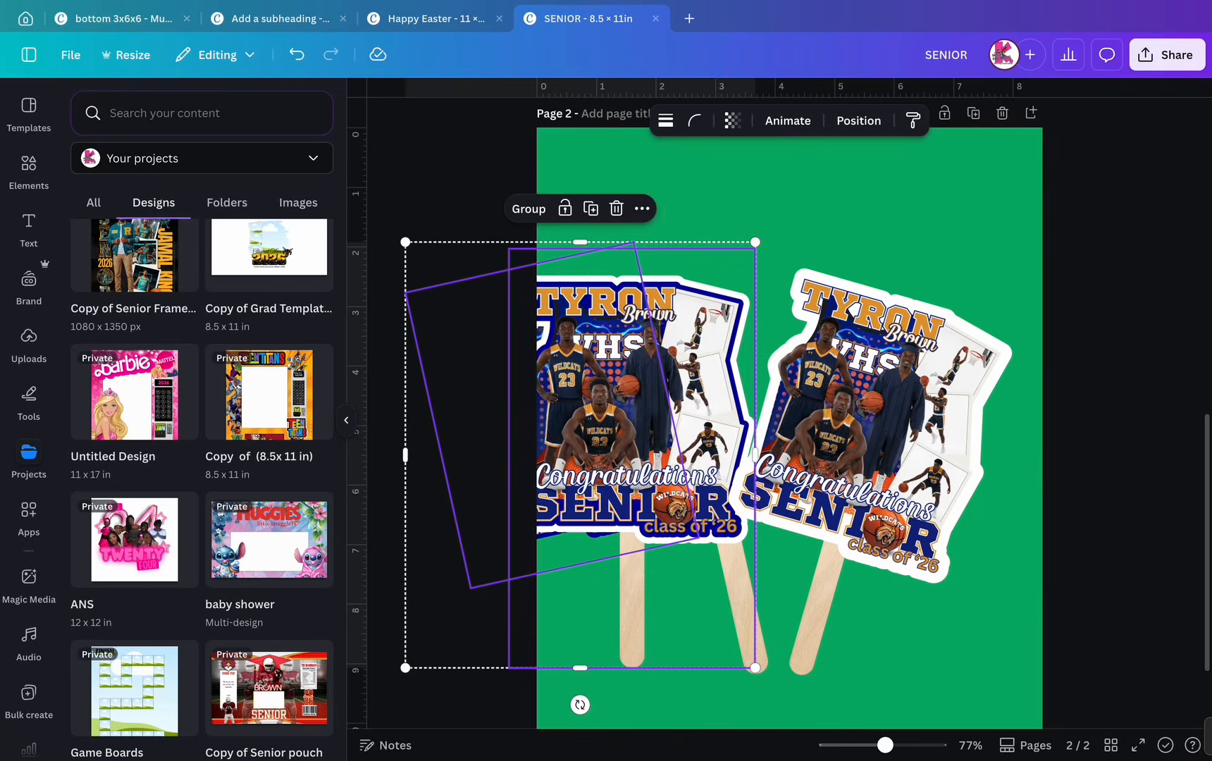
key(super+z)
drag(1050, 417, 849, 600)
drag(849, 465, 851, 462)
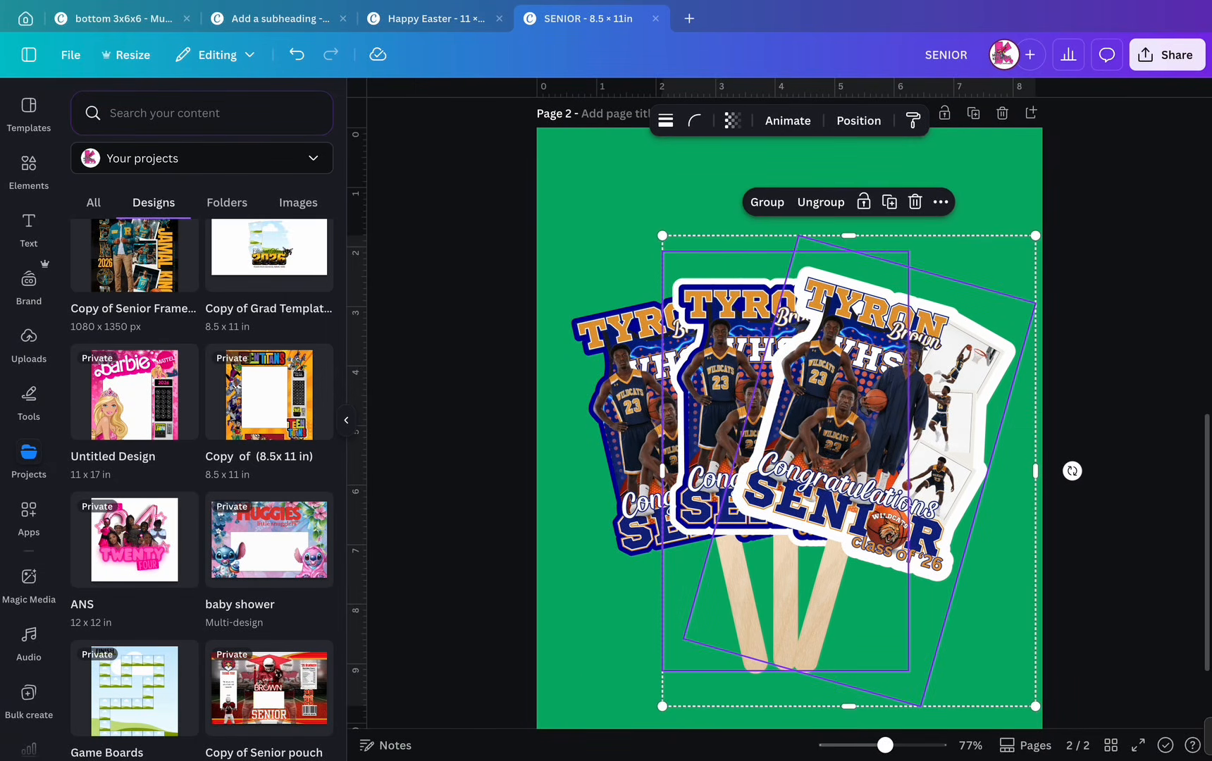
drag(1117, 474, 810, 547)
drag(810, 458, 791, 456)
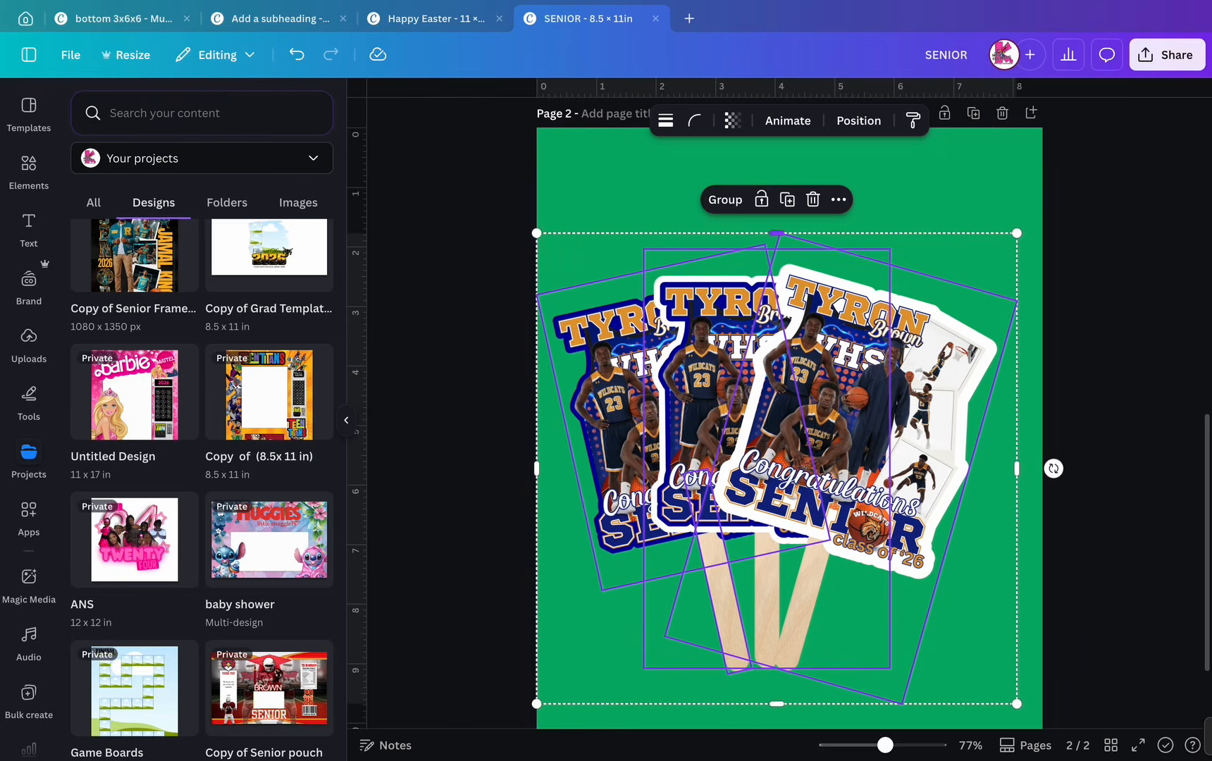
mouse_move(546, 551)
mouse_down()
mouse_move(659, 584)
mouse_move(638, 670)
mouse_move(713, 658)
mouse_move(691, 706)
mouse_up()
- Respace the fans so the middle one sits evenly between the left and front fans
drag(831, 430, 884, 430)
drag(708, 423, 835, 397)
drag(513, 399, 655, 567)
drag(810, 394, 676, 422)
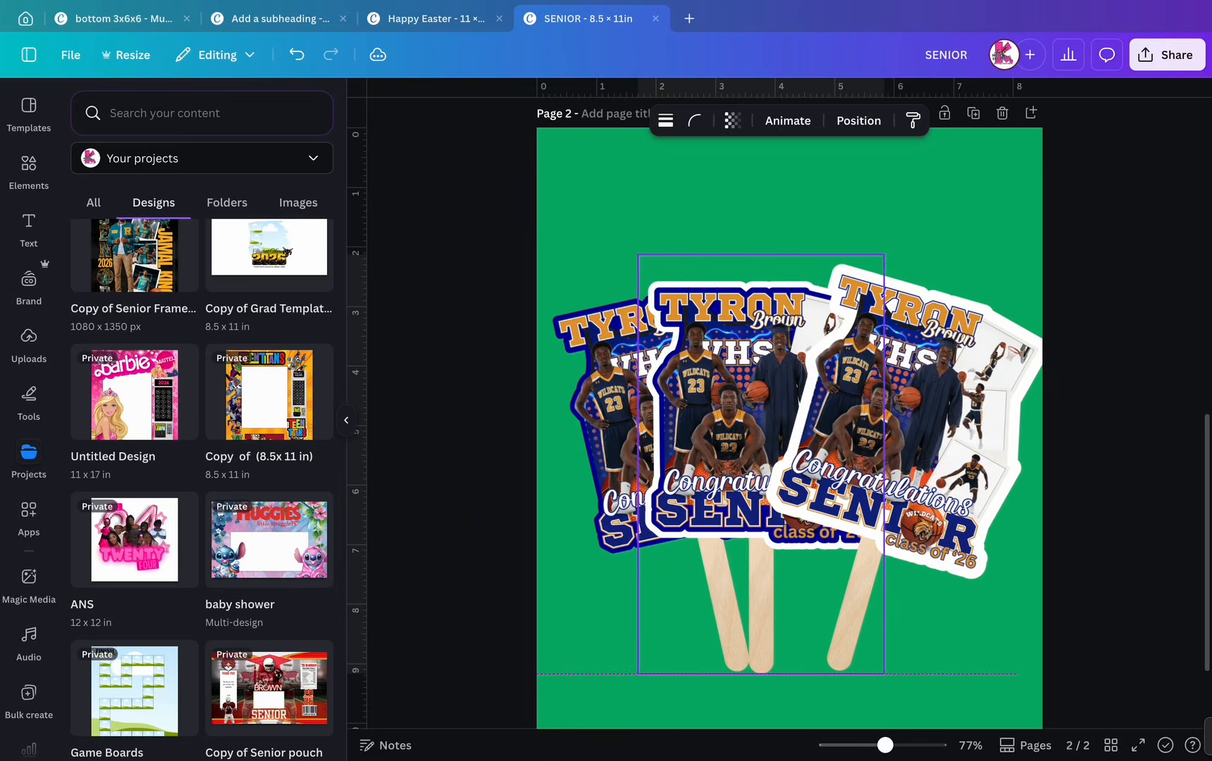
drag(884, 427, 829, 429)
- Group the three fans with Ctrl+G and lower the group slightly on the page
drag(1123, 433, 831, 369)
key(super+g)
click(944, 620)
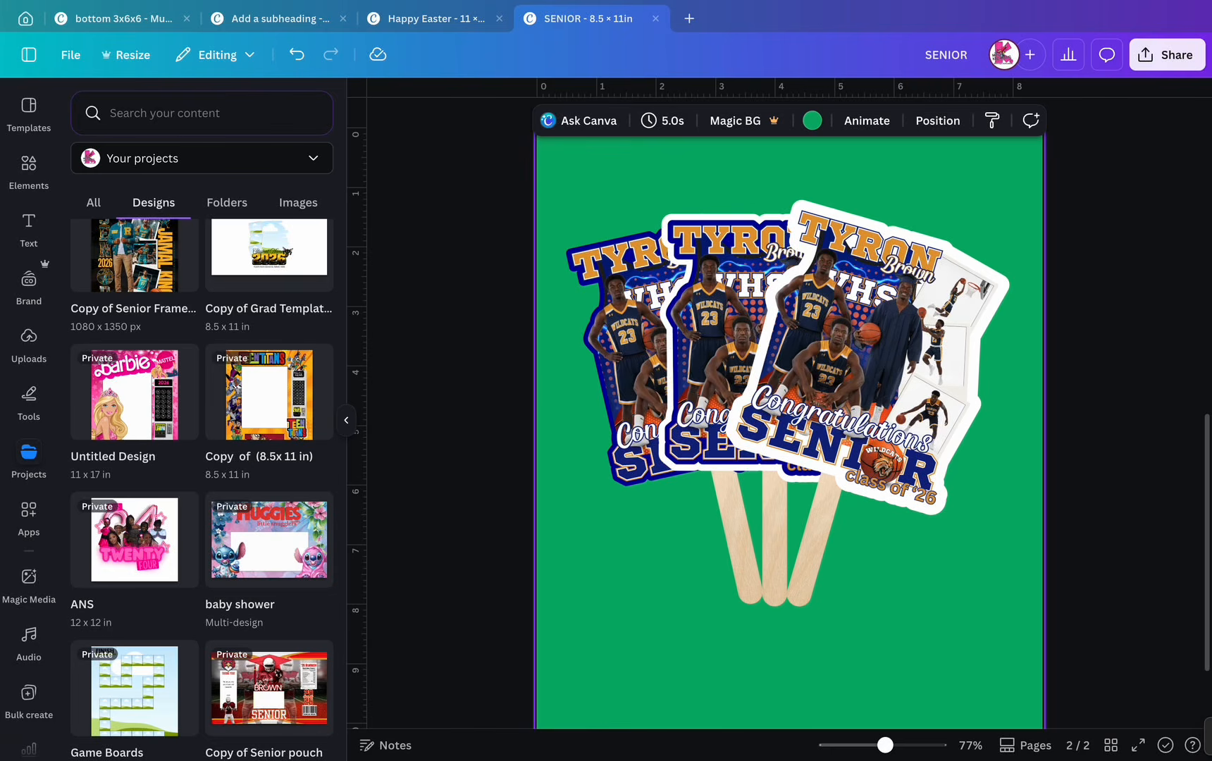
scroll(944, 624, down, 3)
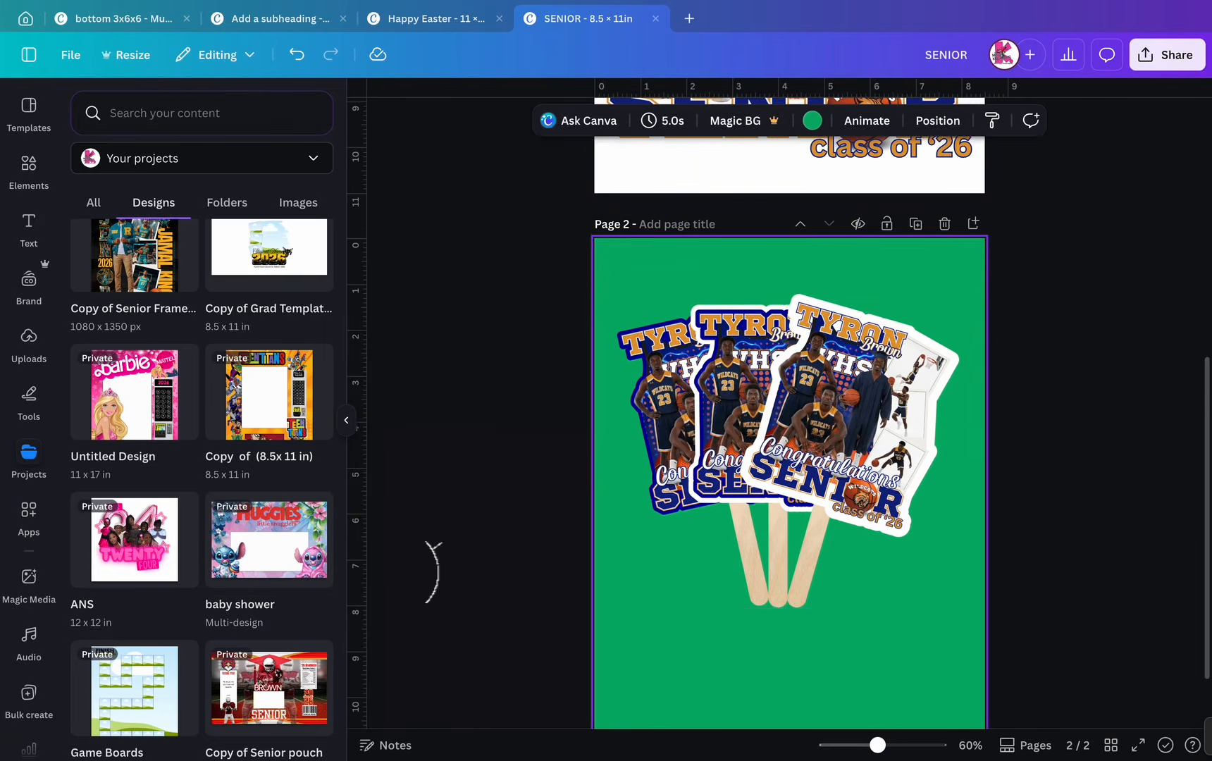
drag(1024, 420, 740, 458)
drag(775, 451, 773, 491)
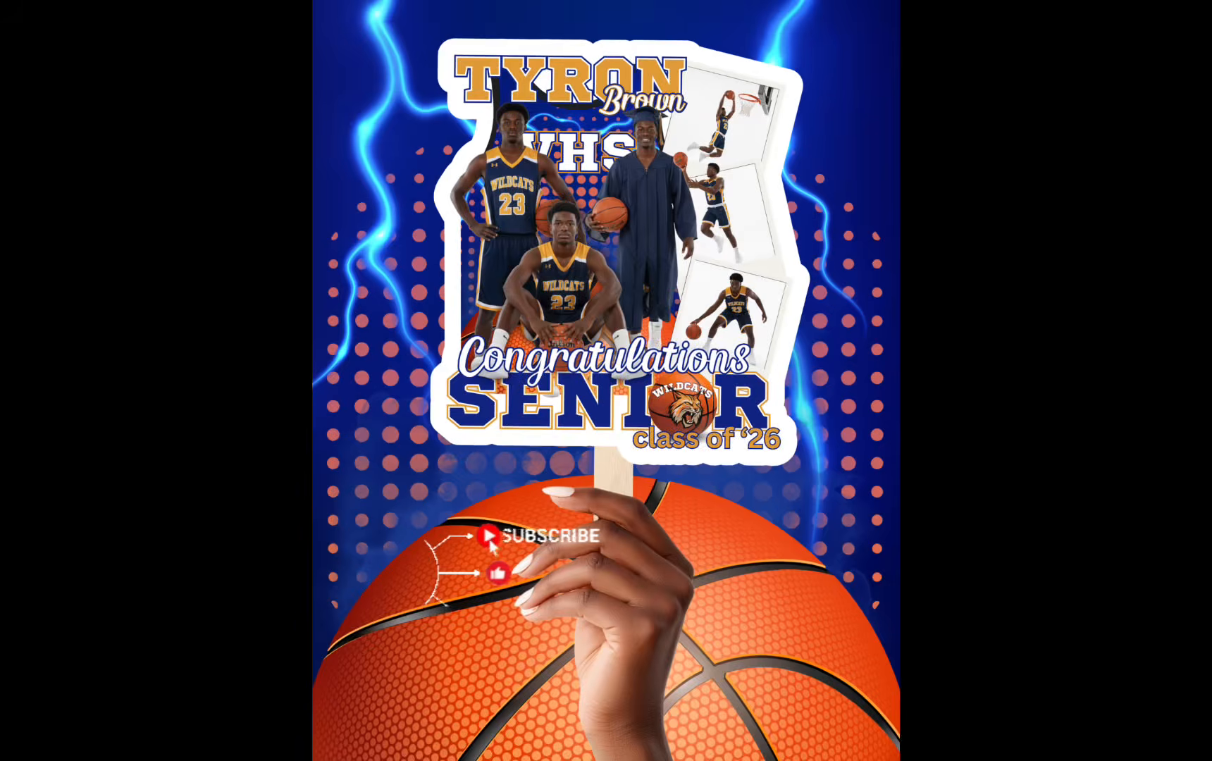